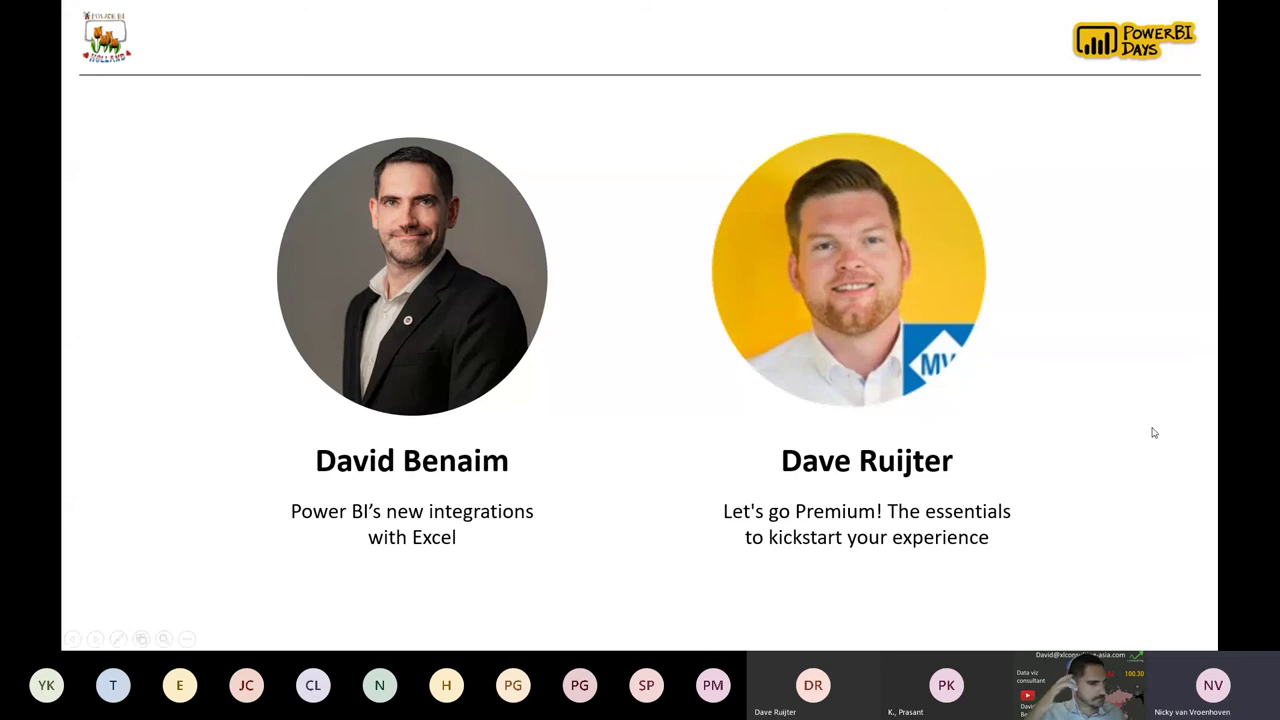
Advance past the shared speaker-introduction slide in the Teams meeting
{"action": "key", "text": "Right"}
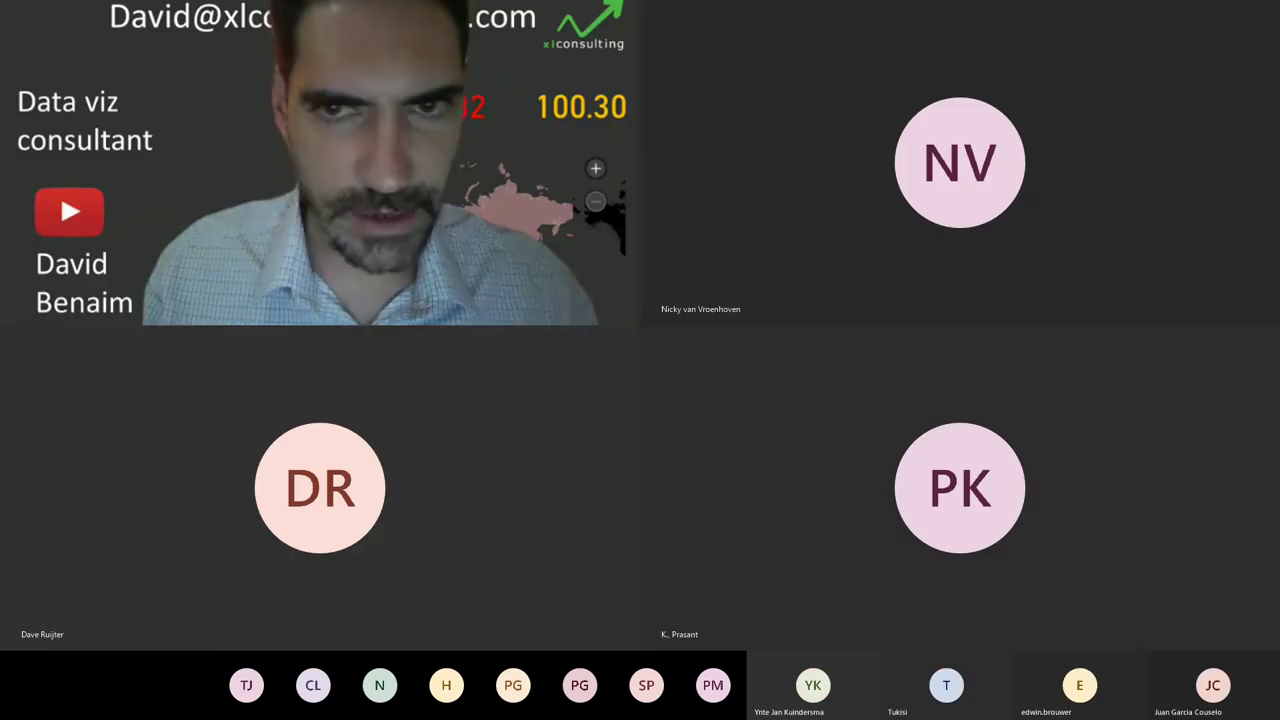
Run the Power BI → Excel slideshow from the title slide to the 1500+ subscribers slide
{"action": "key", "text": "alt+Tab"}
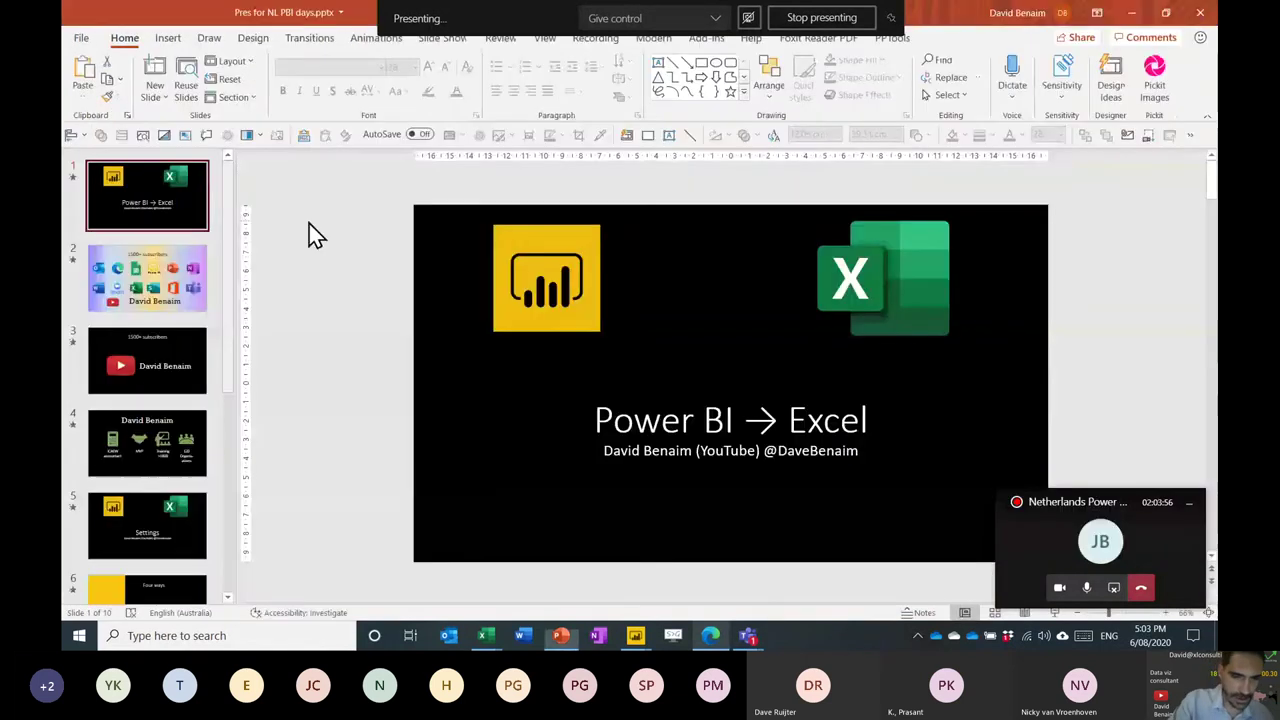
{"action": "key", "text": "F5"}
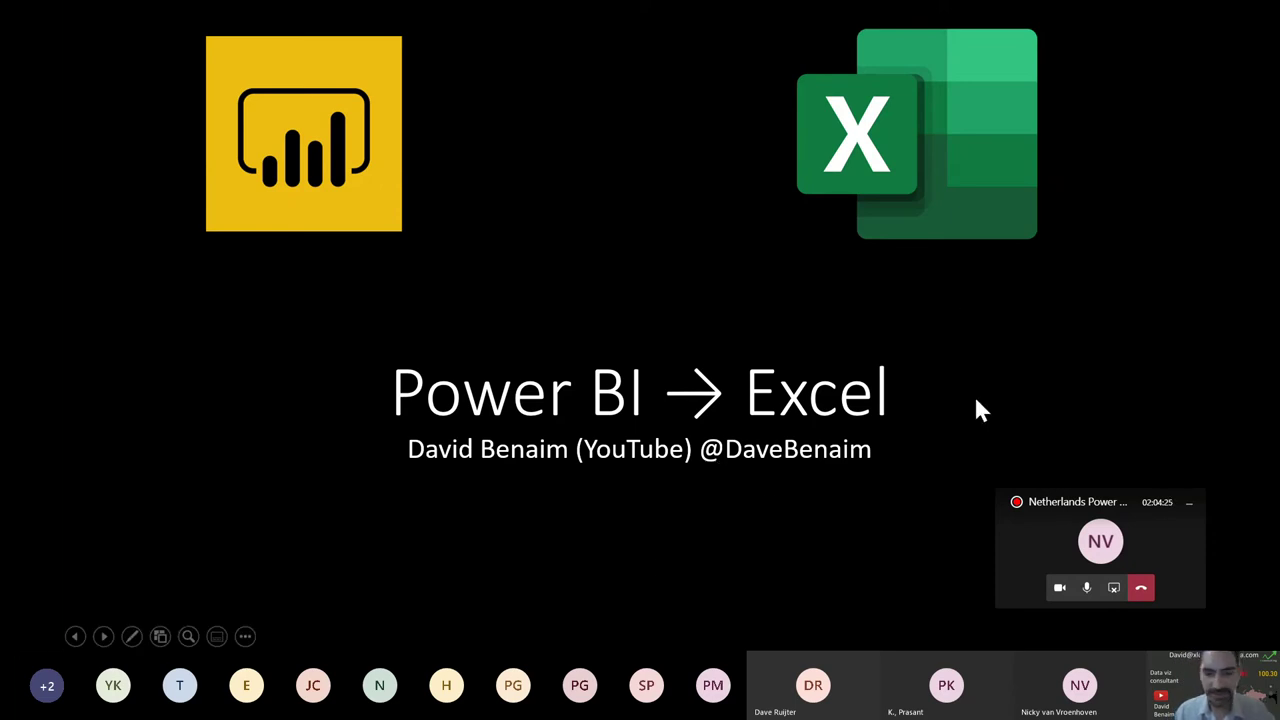
{"action": "left_click", "coordinate": [1212, 316]}
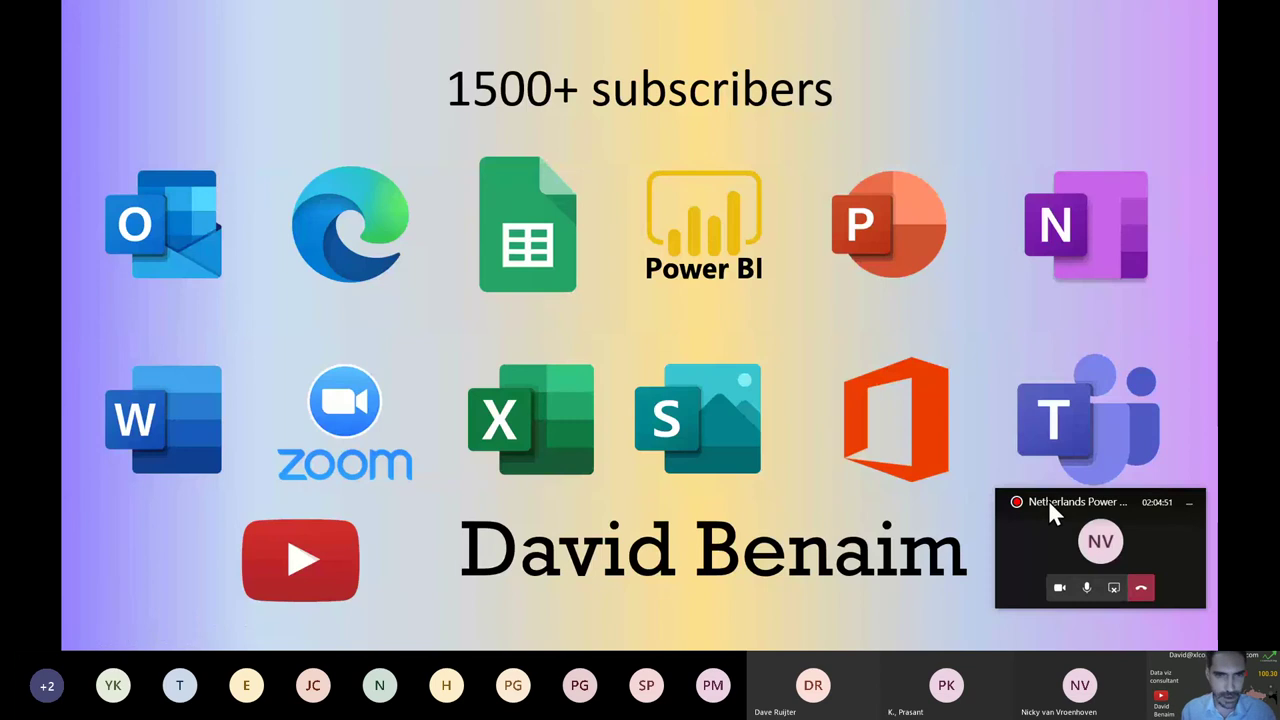
{"action": "key", "text": "alt+Tab"}
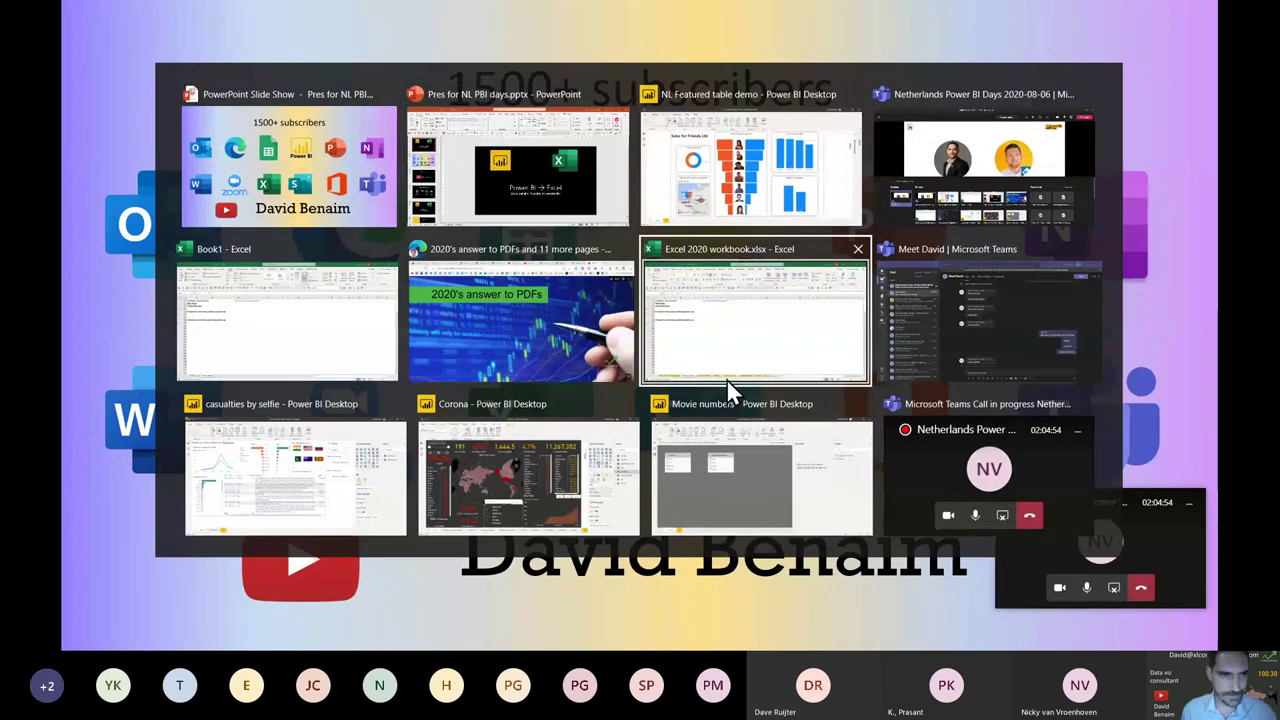
Show Book1's Data types sheet and select the Extra data type additions note
{"action": "left_click", "coordinate": [730, 388]}
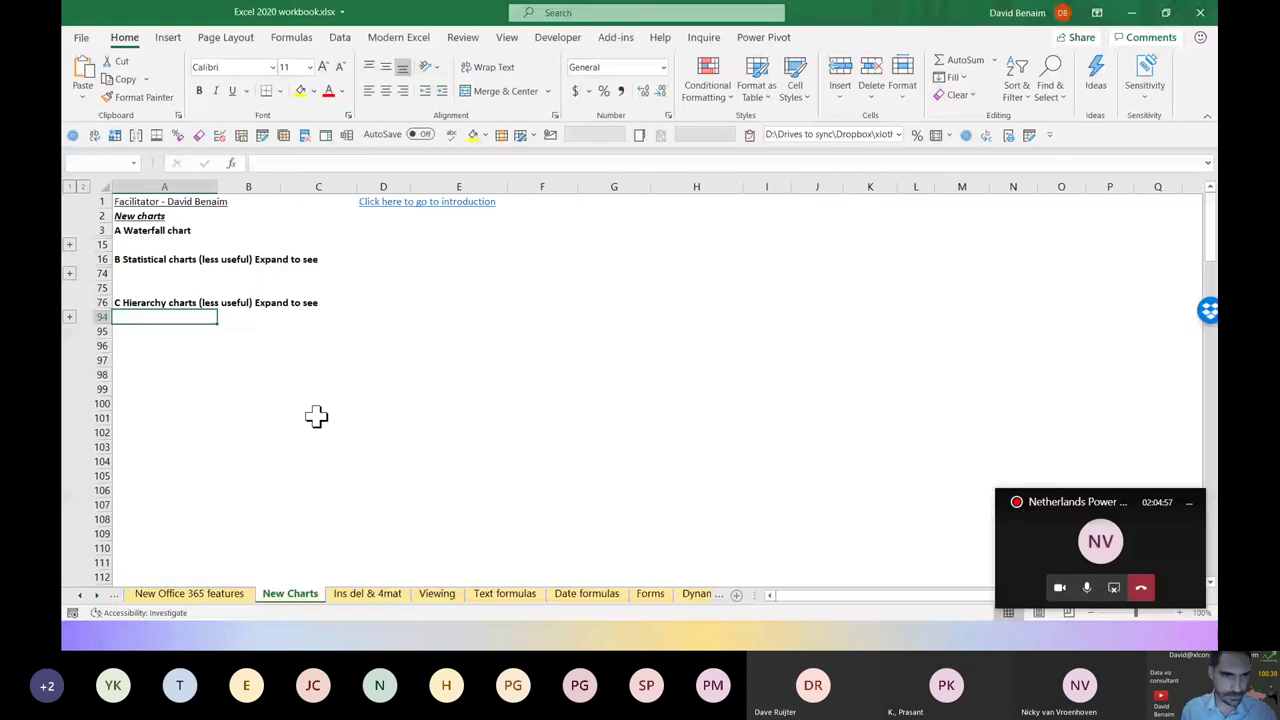
{"action": "key", "text": "alt+Tab"}
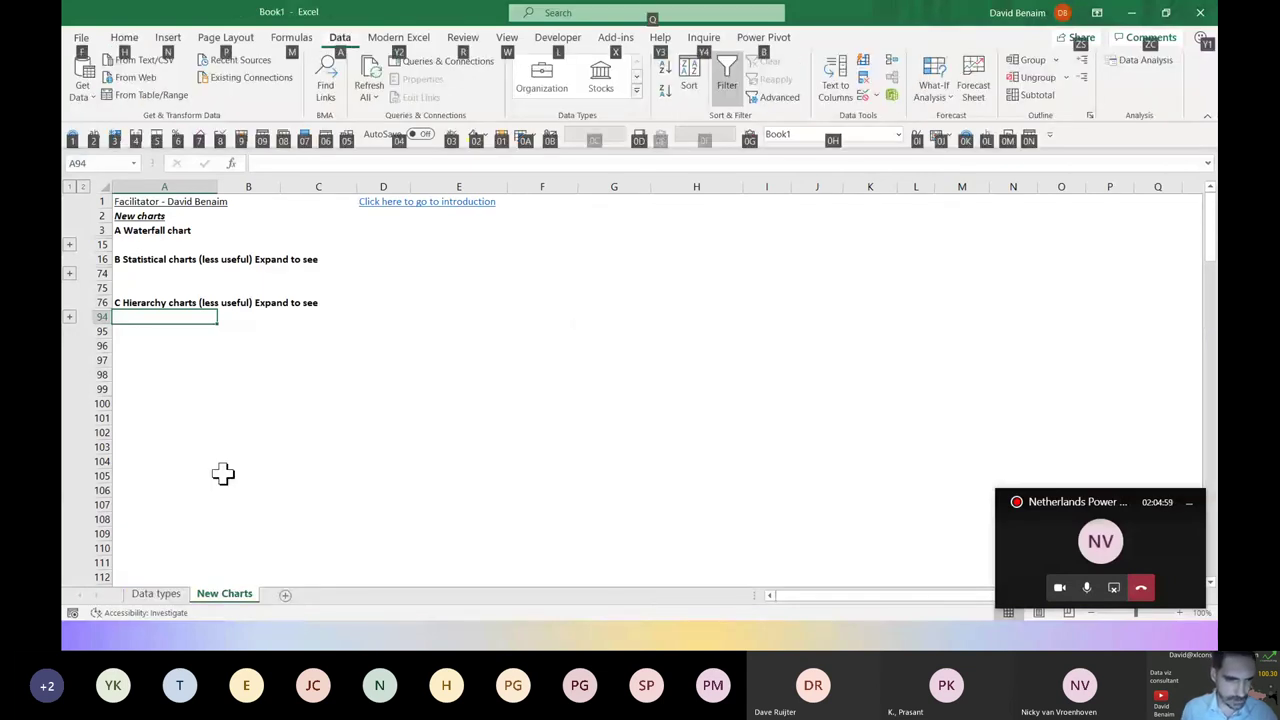
{"action": "key", "text": "ctrl+Page_Up"}
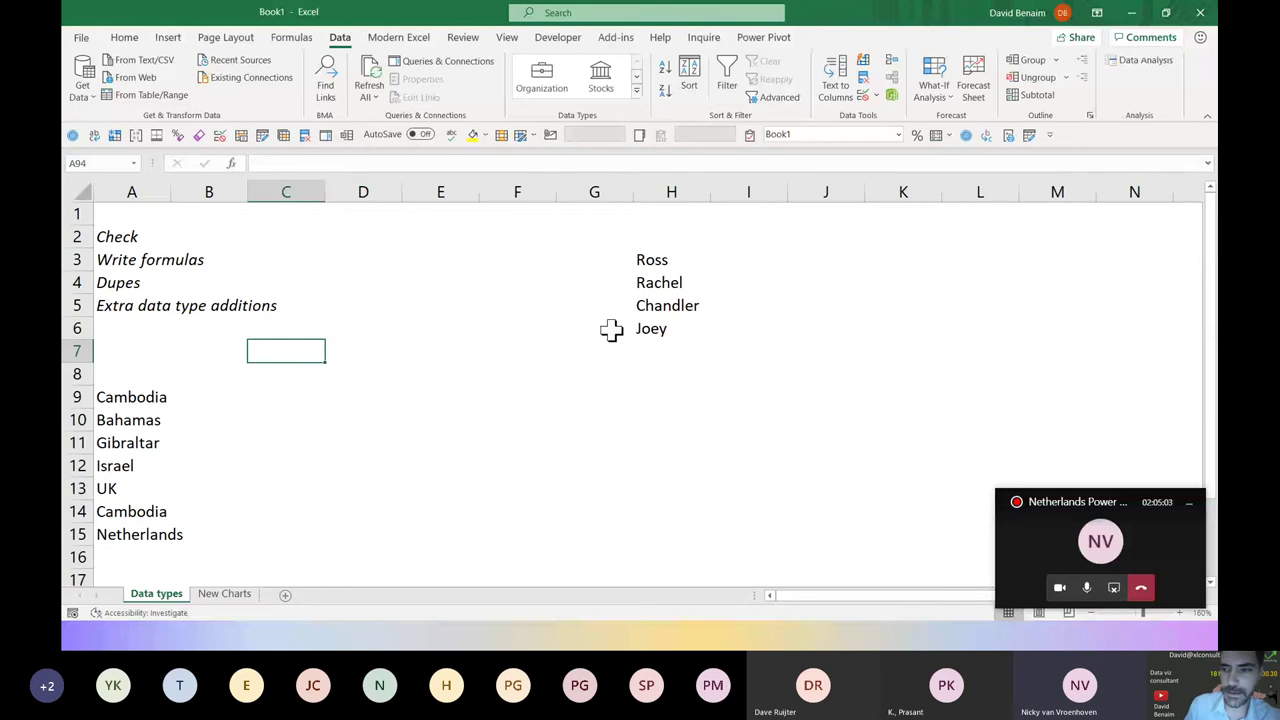
{"action": "left_click", "coordinate": [611, 331]}
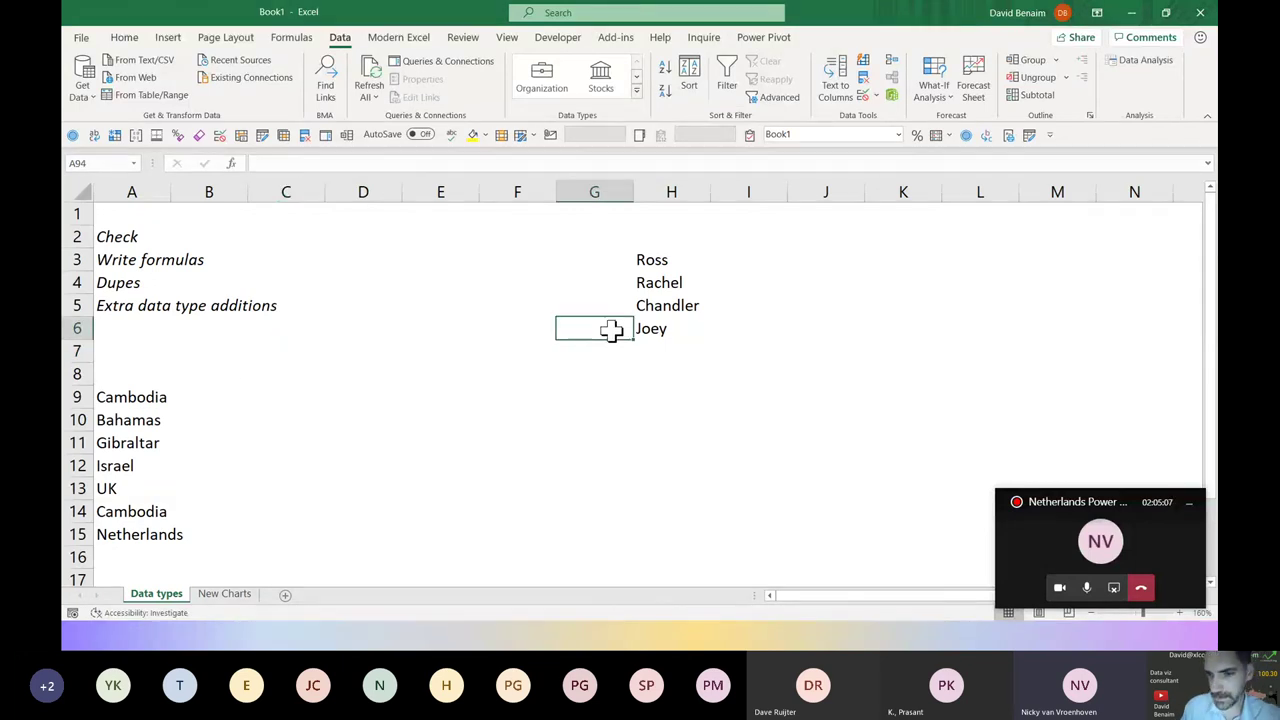
{"action": "left_click", "coordinate": [1188, 503]}
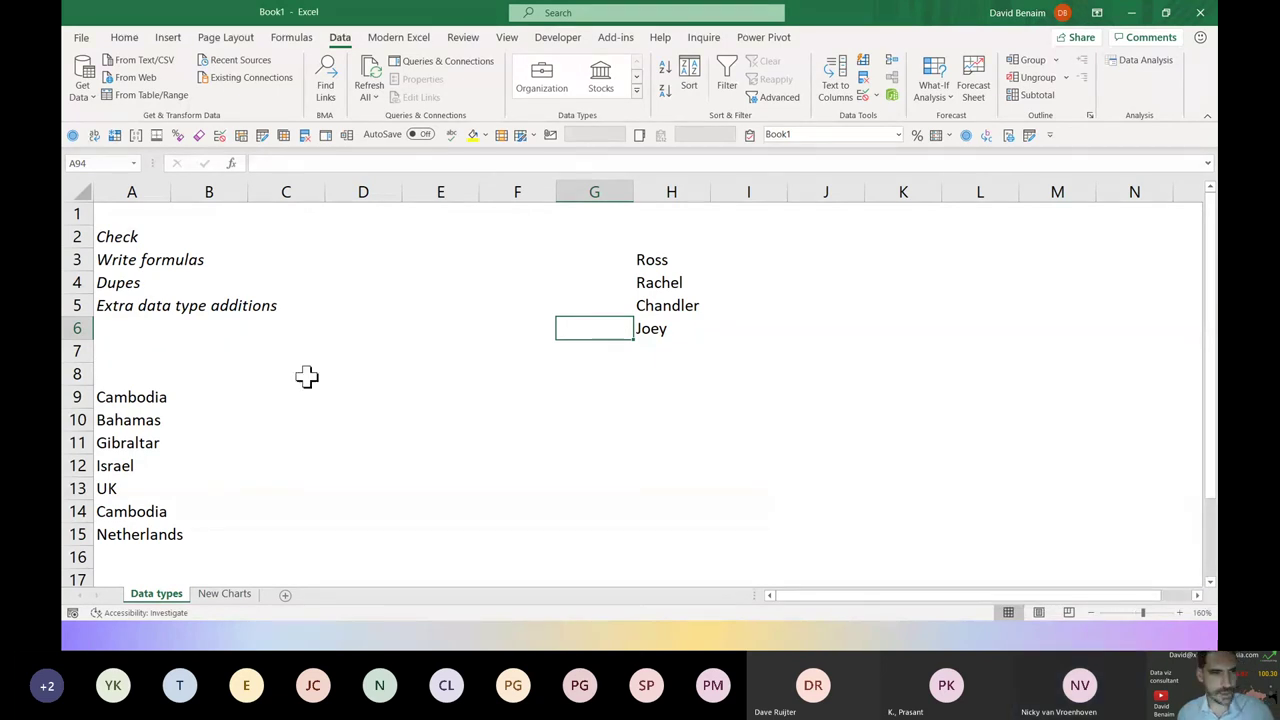
{"action": "left_click", "coordinate": [86, 302]}
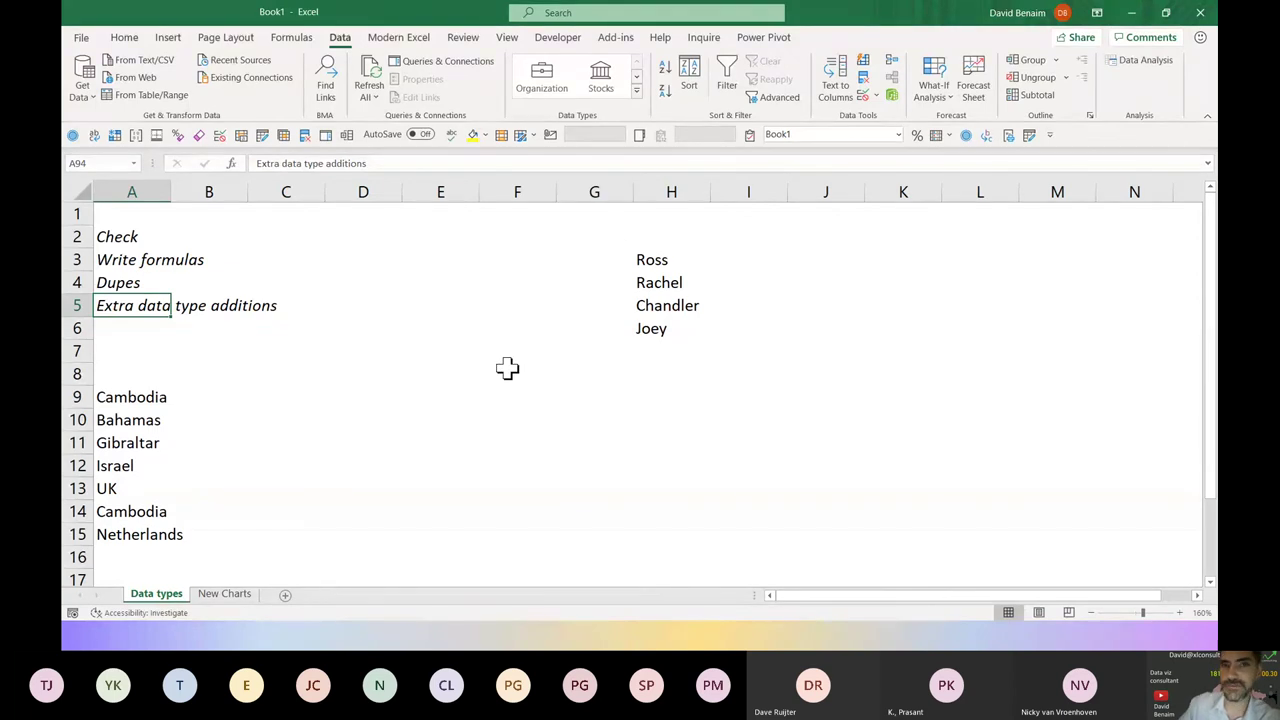
{"action": "left_click", "coordinate": [637, 90]}
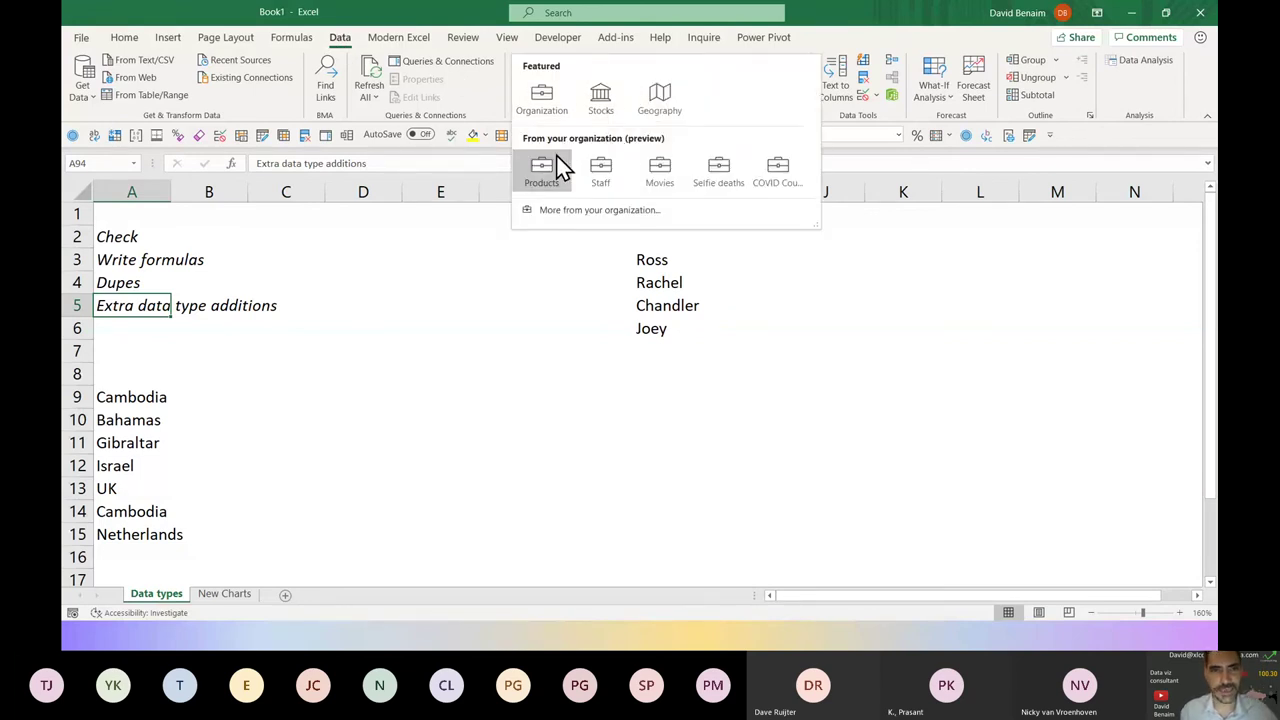
{"action": "mouse_move", "coordinate": [561, 168]}
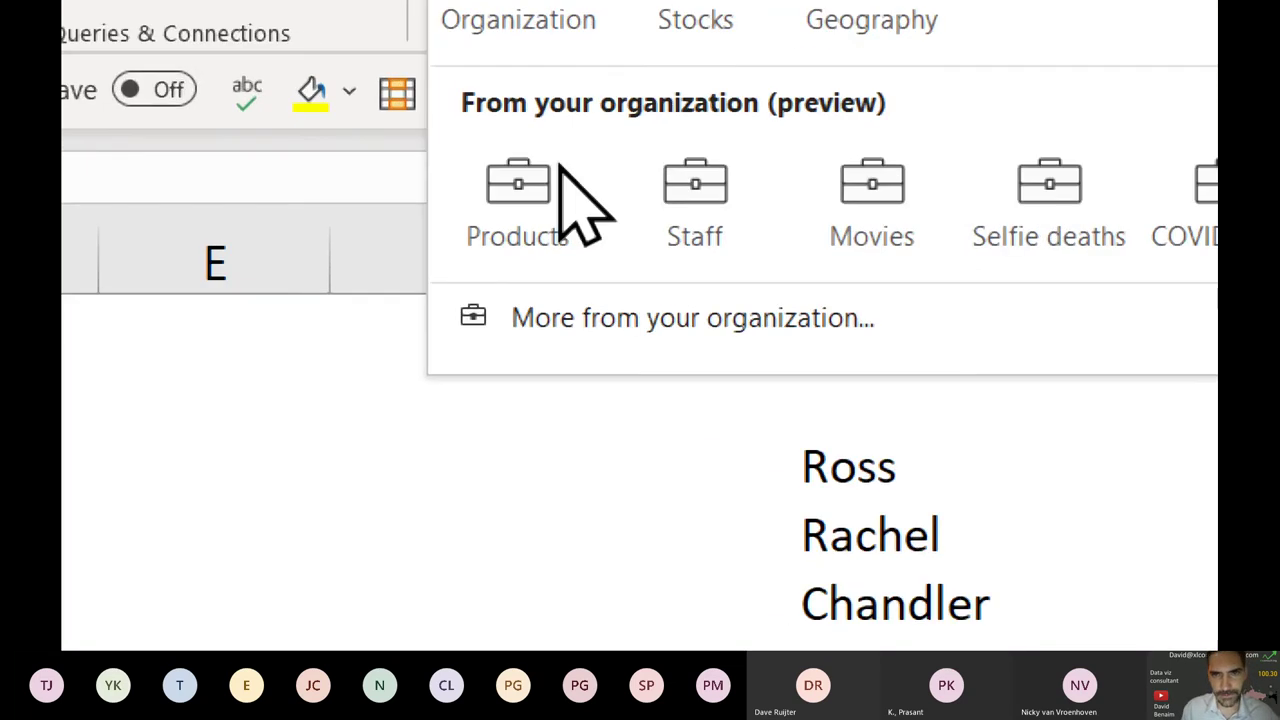
{"action": "mouse_move", "coordinate": [523, 210]}
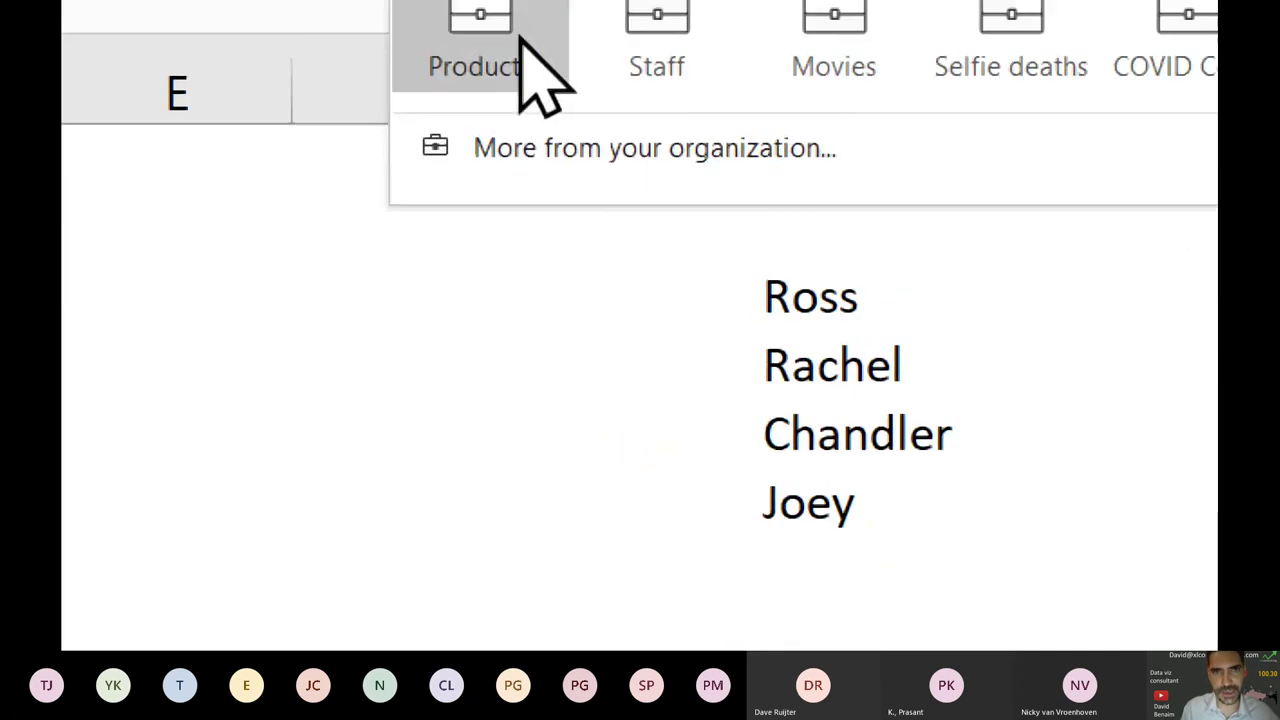
{"action": "mouse_move", "coordinate": [505, 76]}
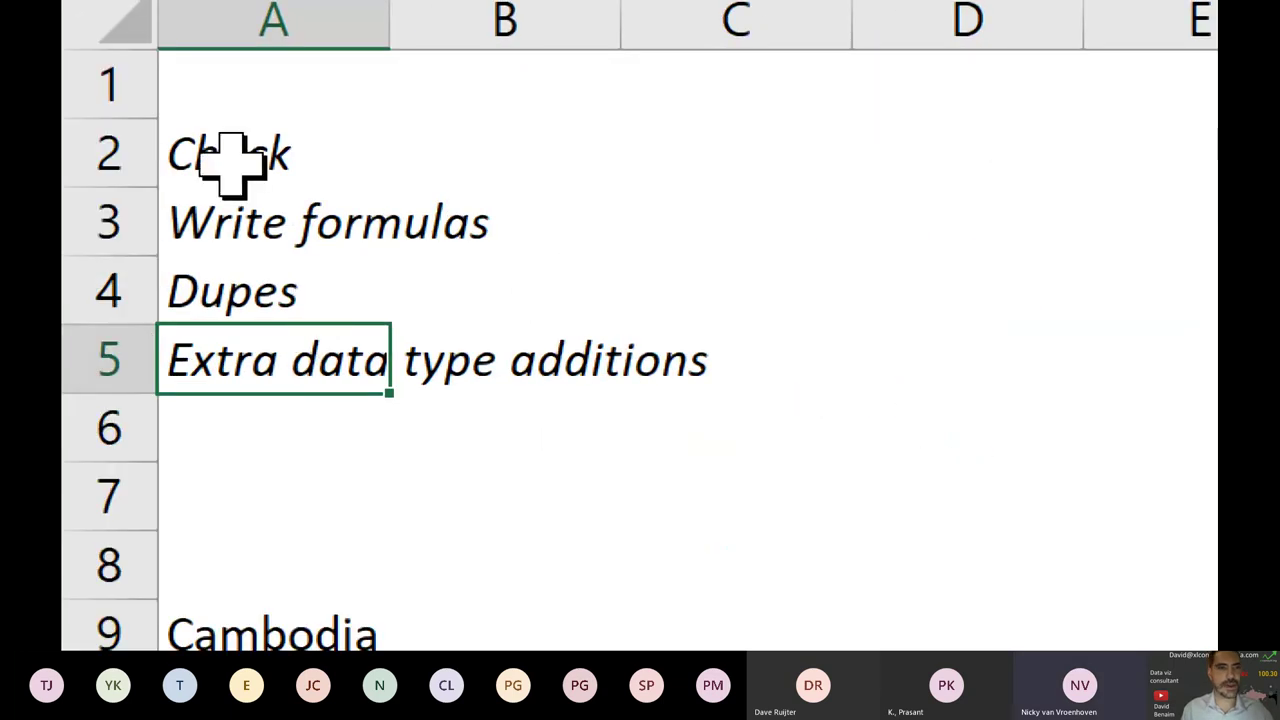
{"action": "left_click", "coordinate": [230, 162]}
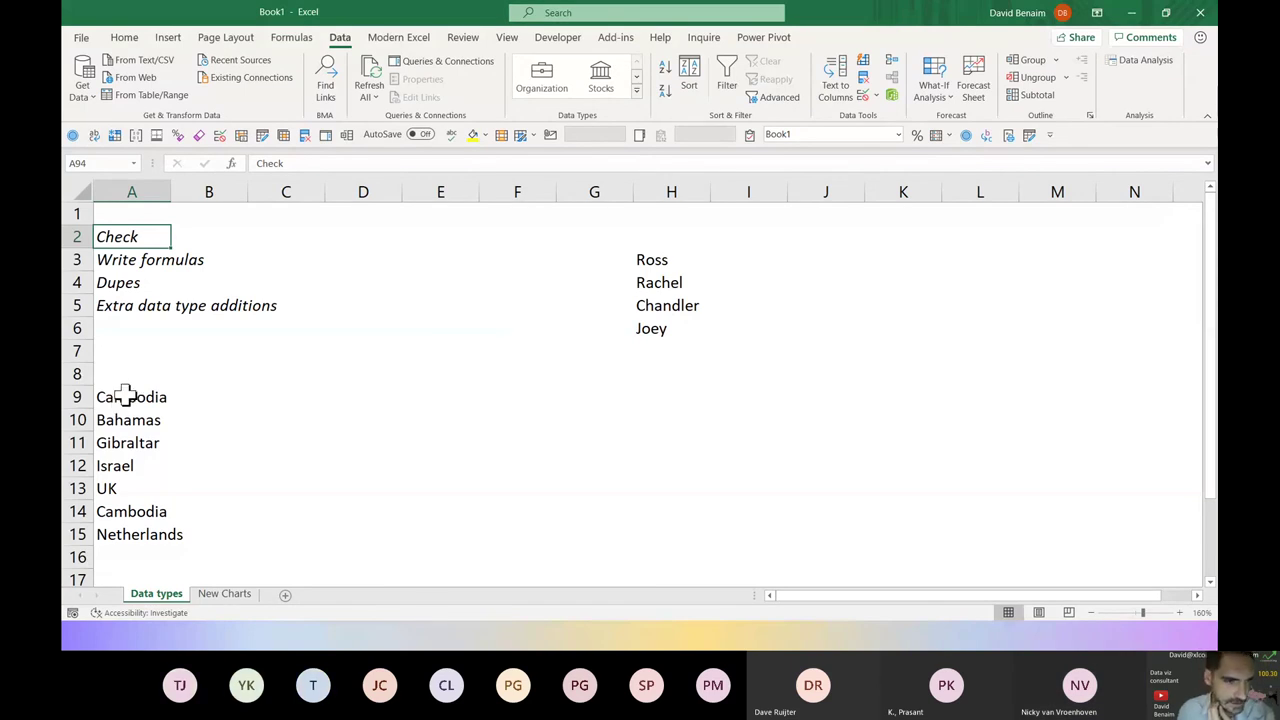
{"action": "left_click_drag", "start_coordinate": [123, 396], "coordinate": [137, 531]}
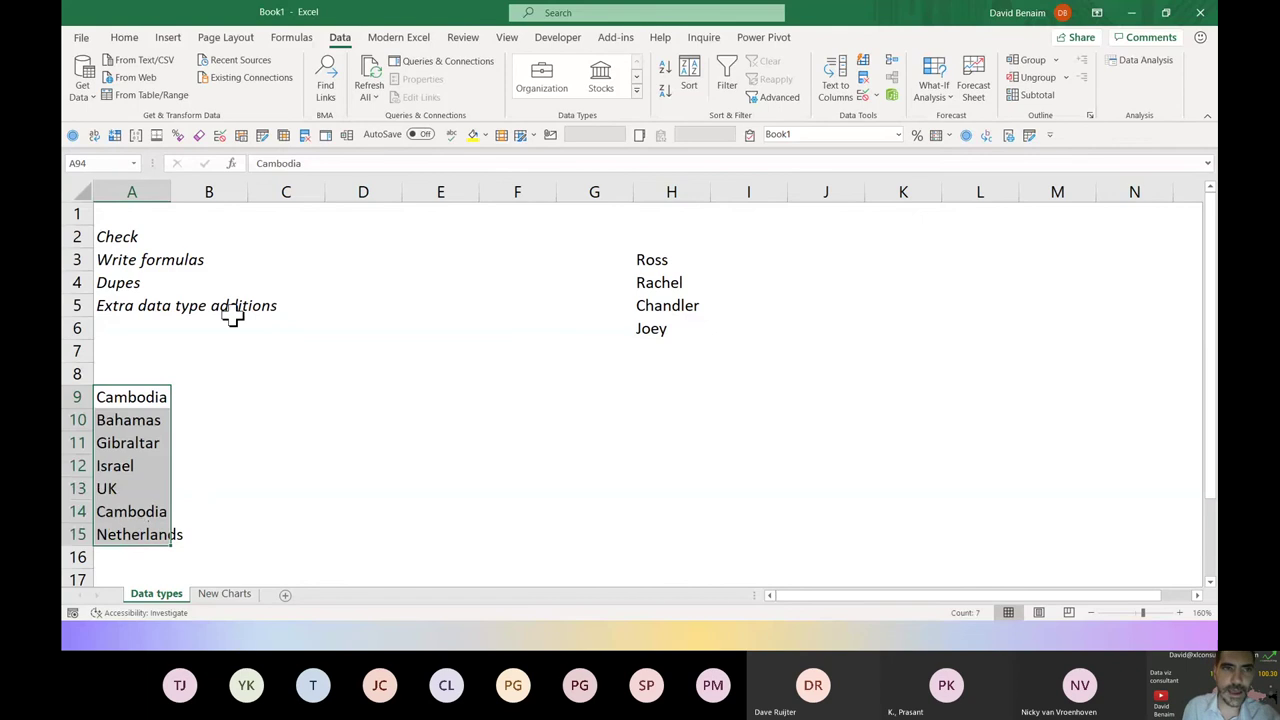
{"action": "left_click", "coordinate": [638, 91]}
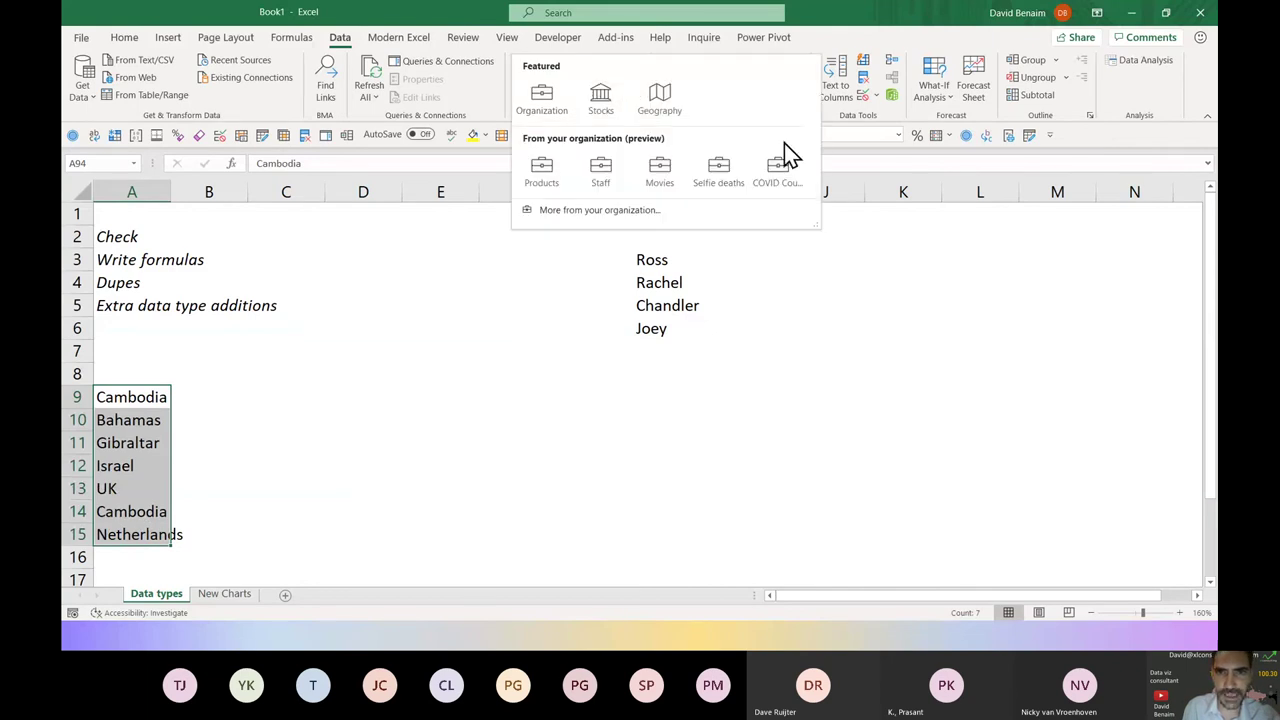
{"action": "left_click", "coordinate": [777, 180]}
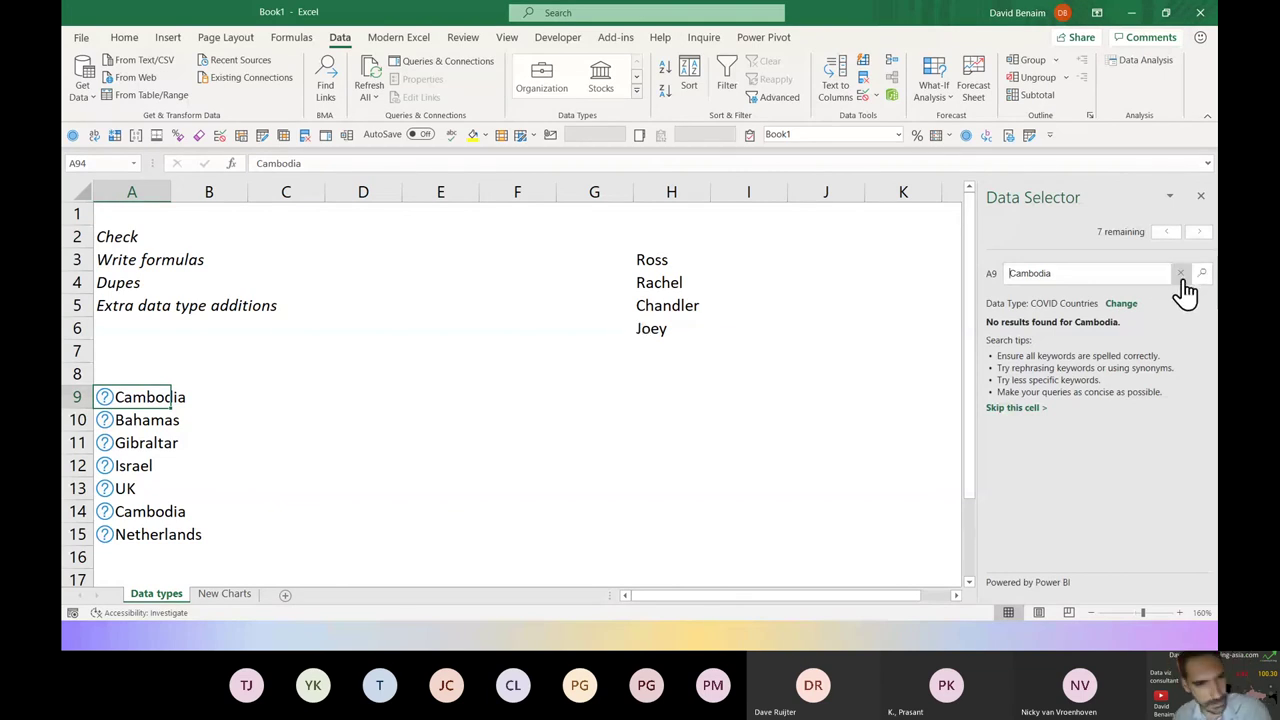
{"action": "left_click", "coordinate": [423, 491]}
{"action": "key", "text": "ctrl+z"}
{"action": "left_click", "coordinate": [275, 410]}
{"action": "left_click", "coordinate": [340, 420]}
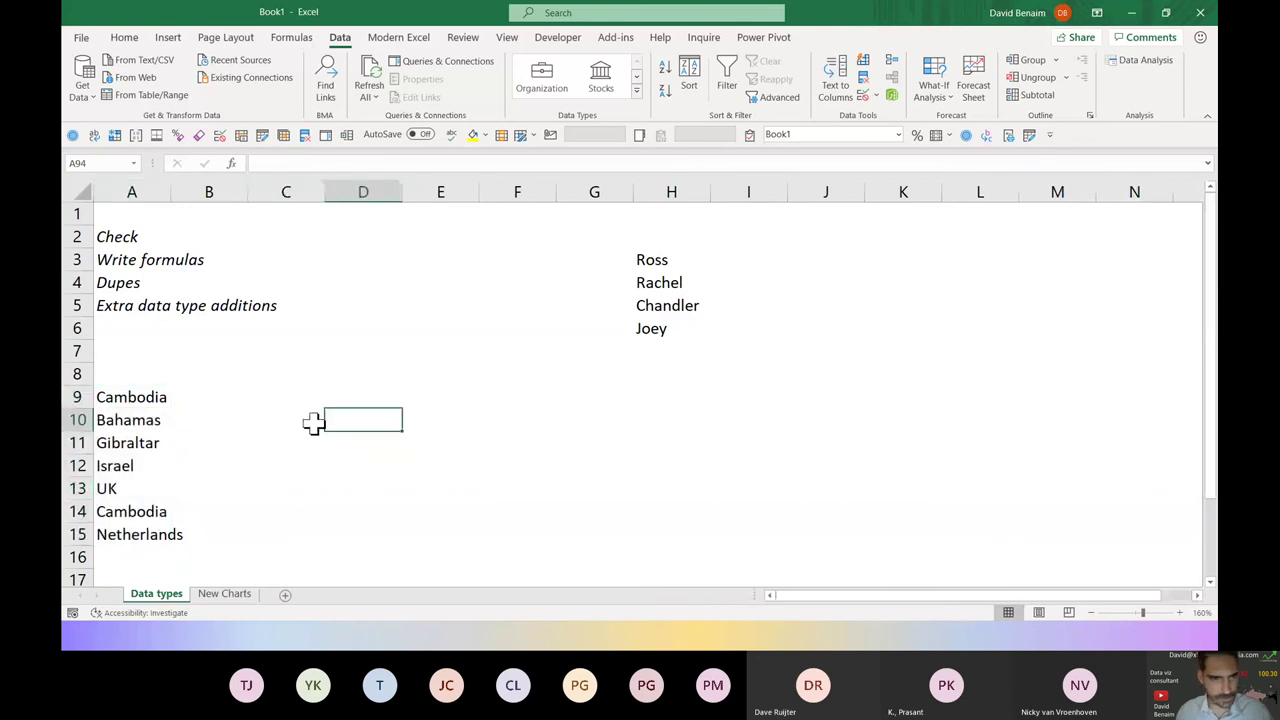
{"action": "left_click_drag", "start_coordinate": [166, 400], "coordinate": [155, 533]}
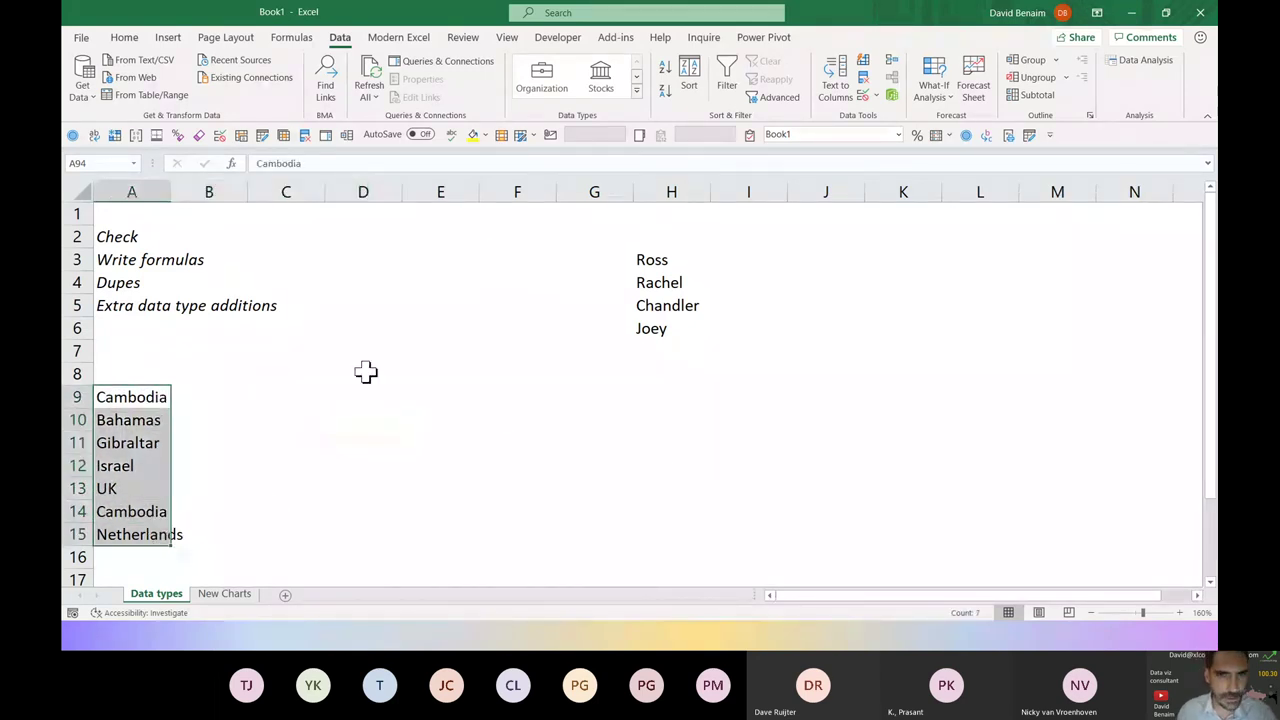
{"action": "left_click_drag", "start_coordinate": [652, 265], "coordinate": [666, 326]}
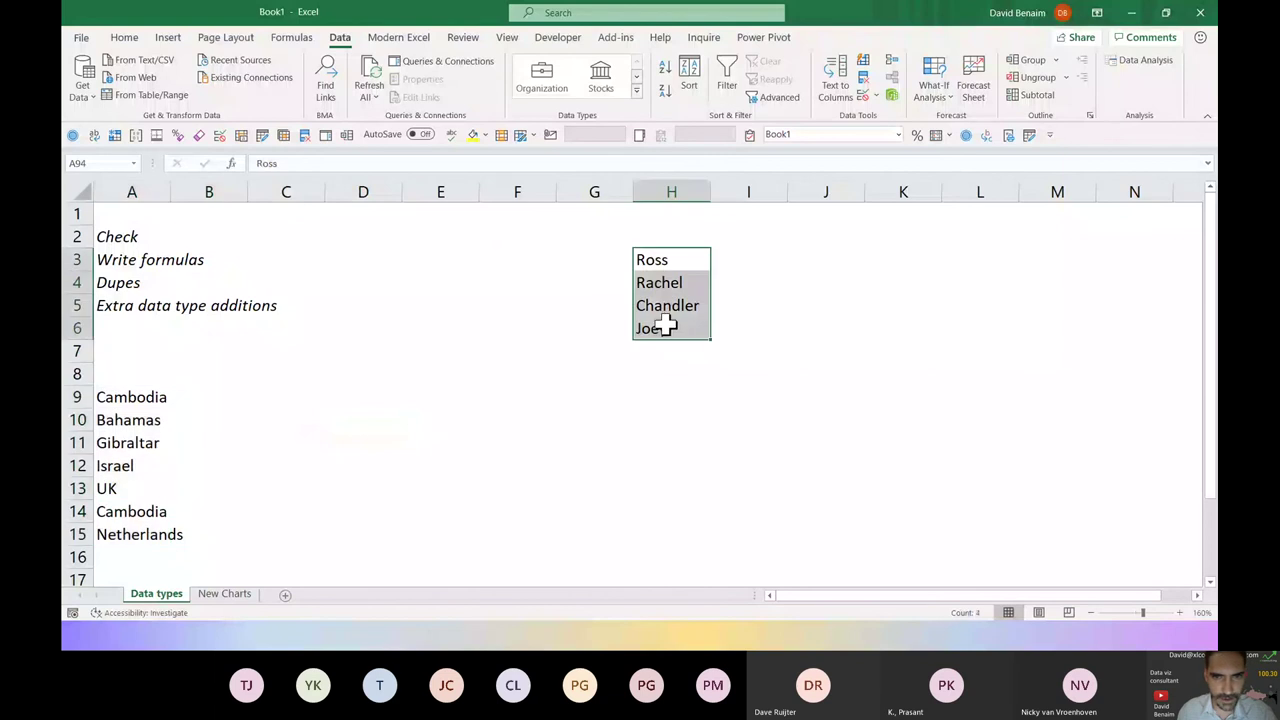
{"action": "left_click", "coordinate": [637, 91]}
{"action": "left_click", "coordinate": [600, 177]}
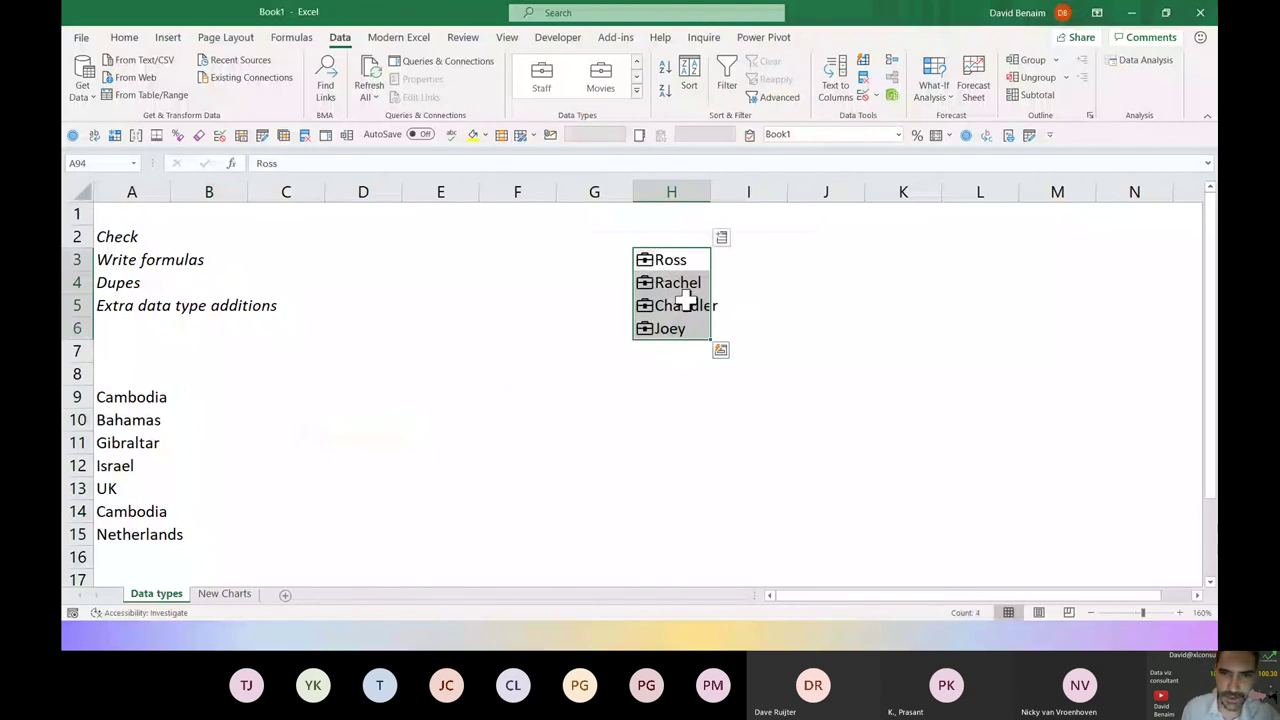
{"action": "left_click", "coordinate": [723, 241]}
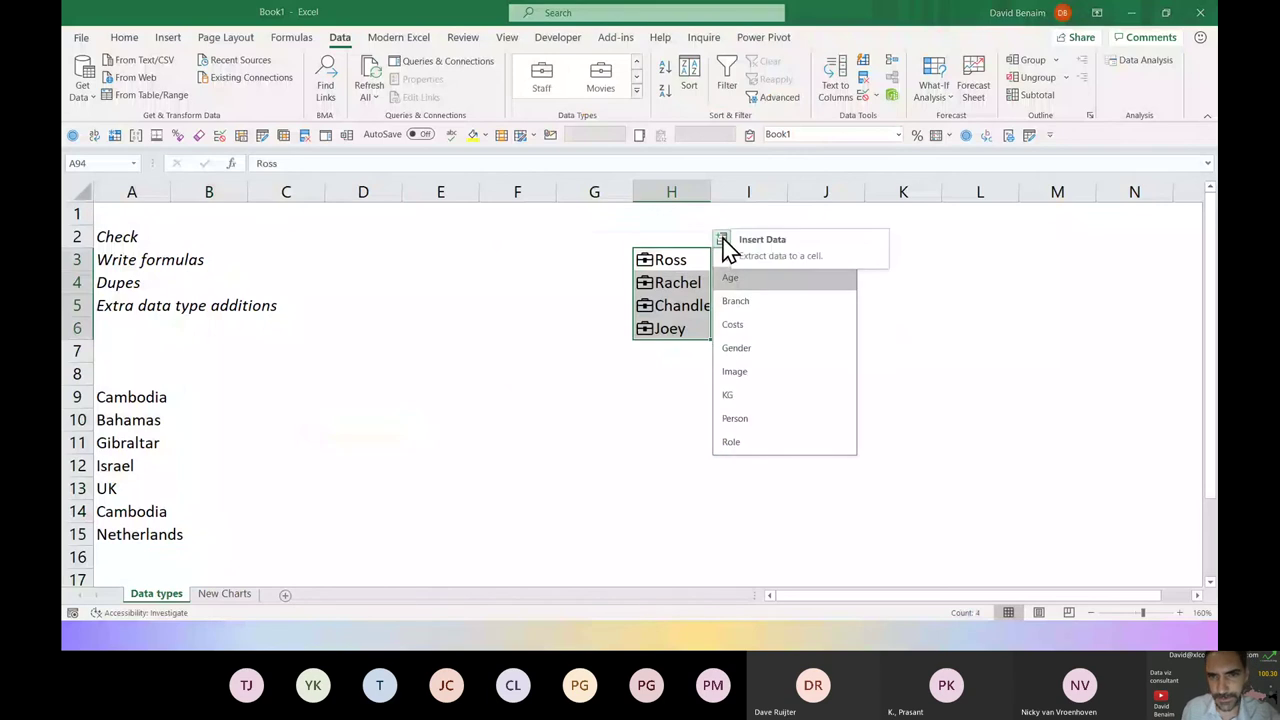
{"action": "left_click", "coordinate": [738, 258]}
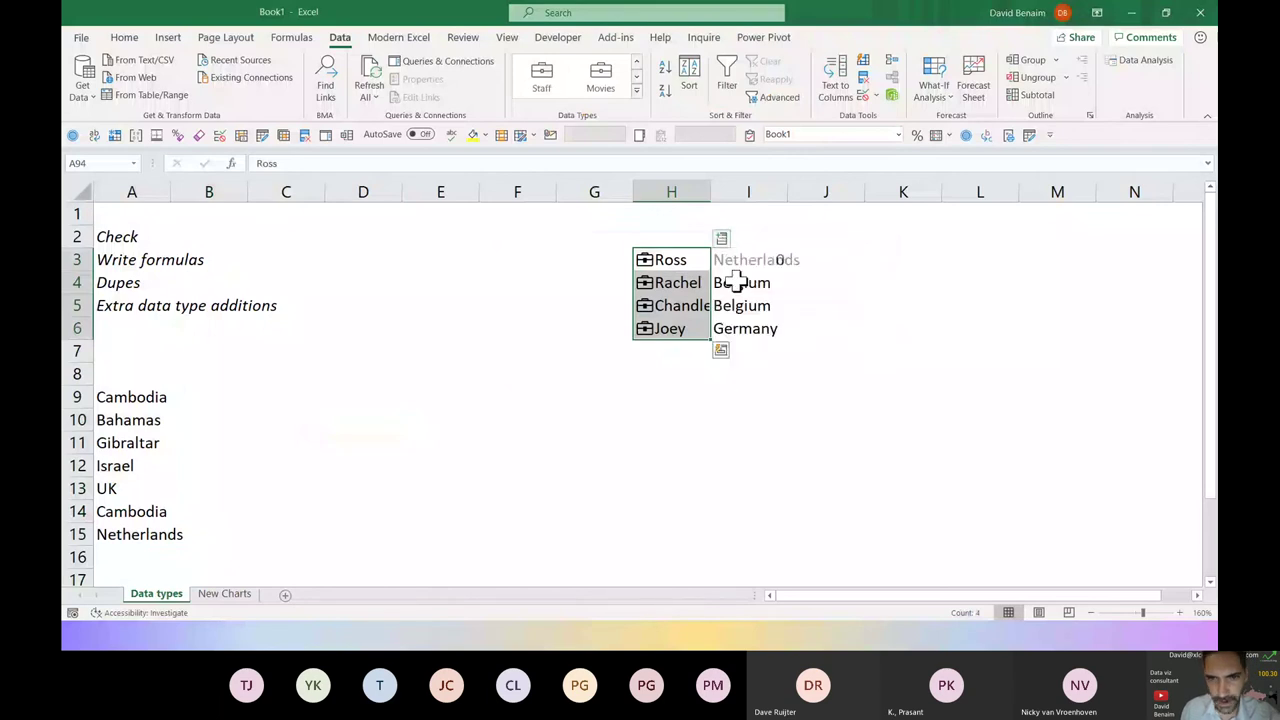
{"action": "left_click", "coordinate": [724, 244]}
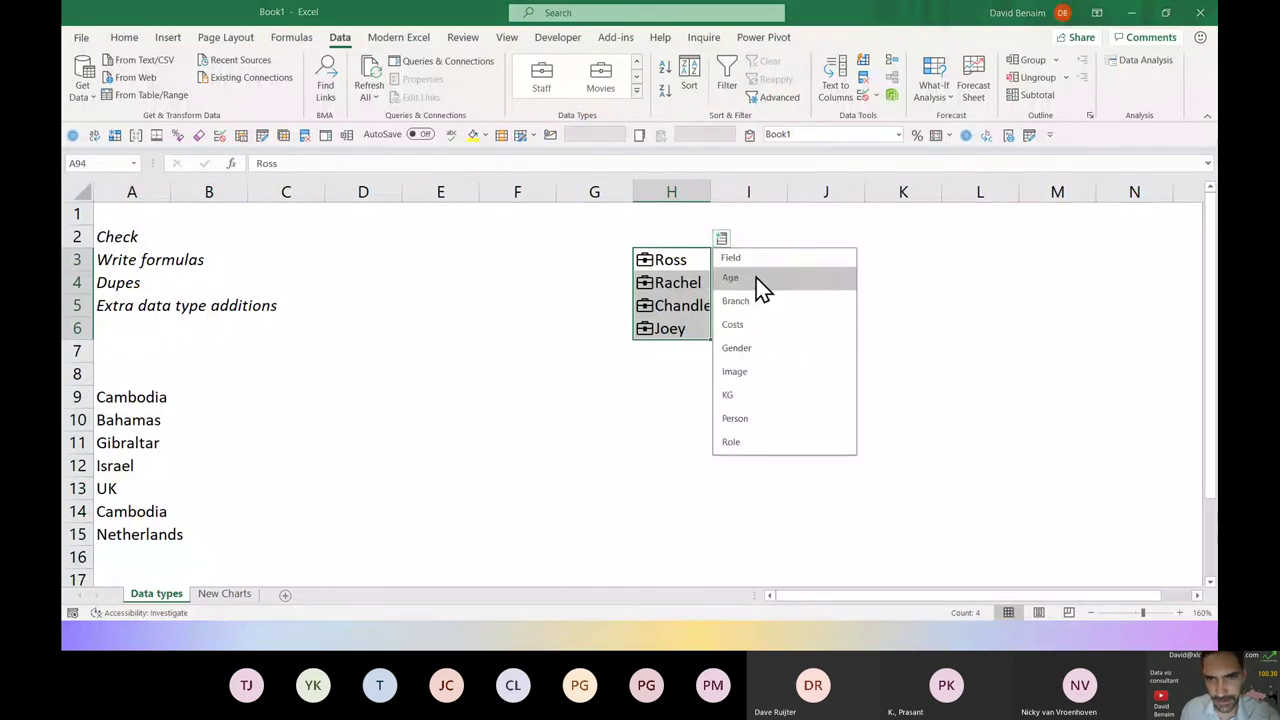
{"action": "left_click", "coordinate": [755, 280]}
{"action": "left_click", "coordinate": [724, 243]}
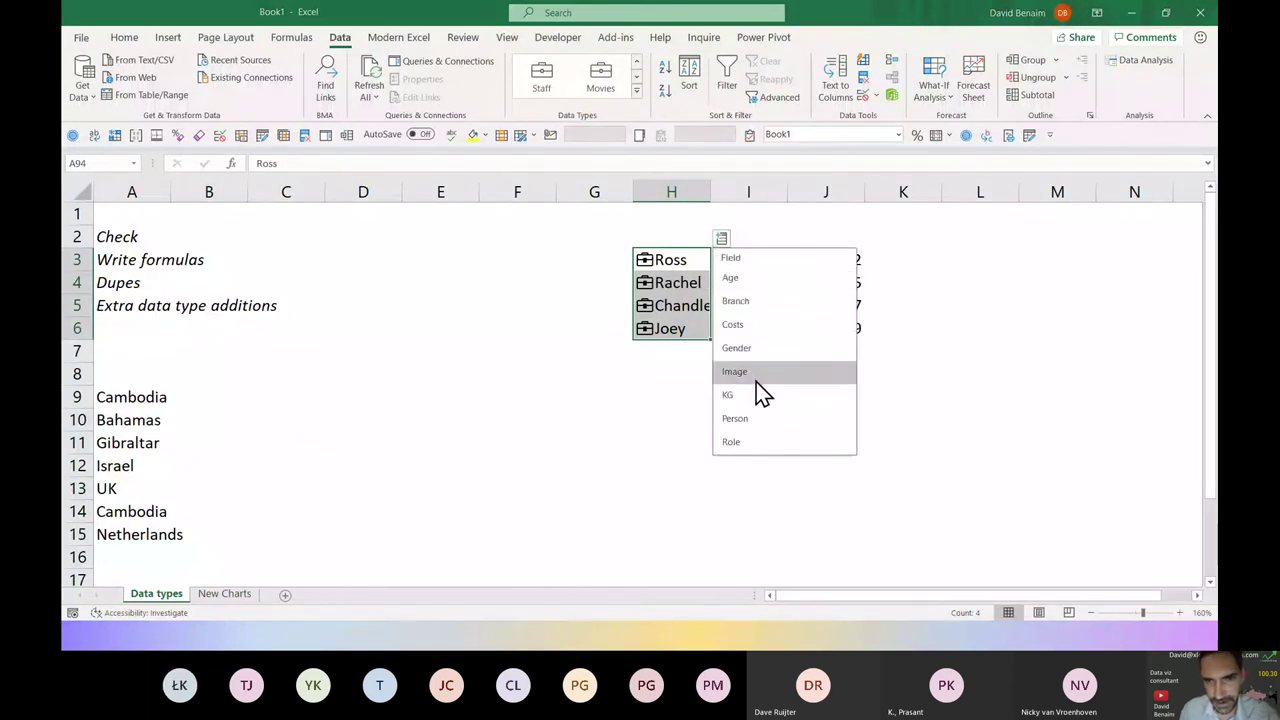
{"action": "left_click", "coordinate": [756, 386]}
{"action": "left_click", "coordinate": [722, 239]}
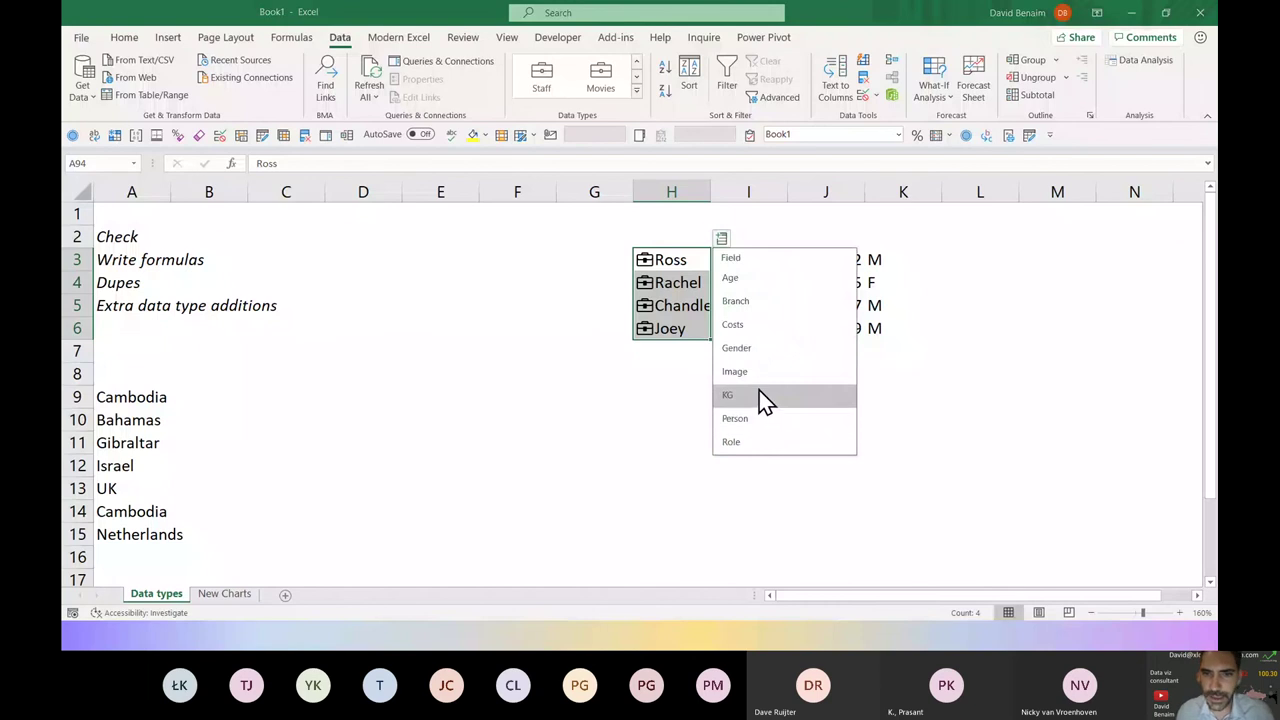
{"action": "left_click", "coordinate": [752, 326]}
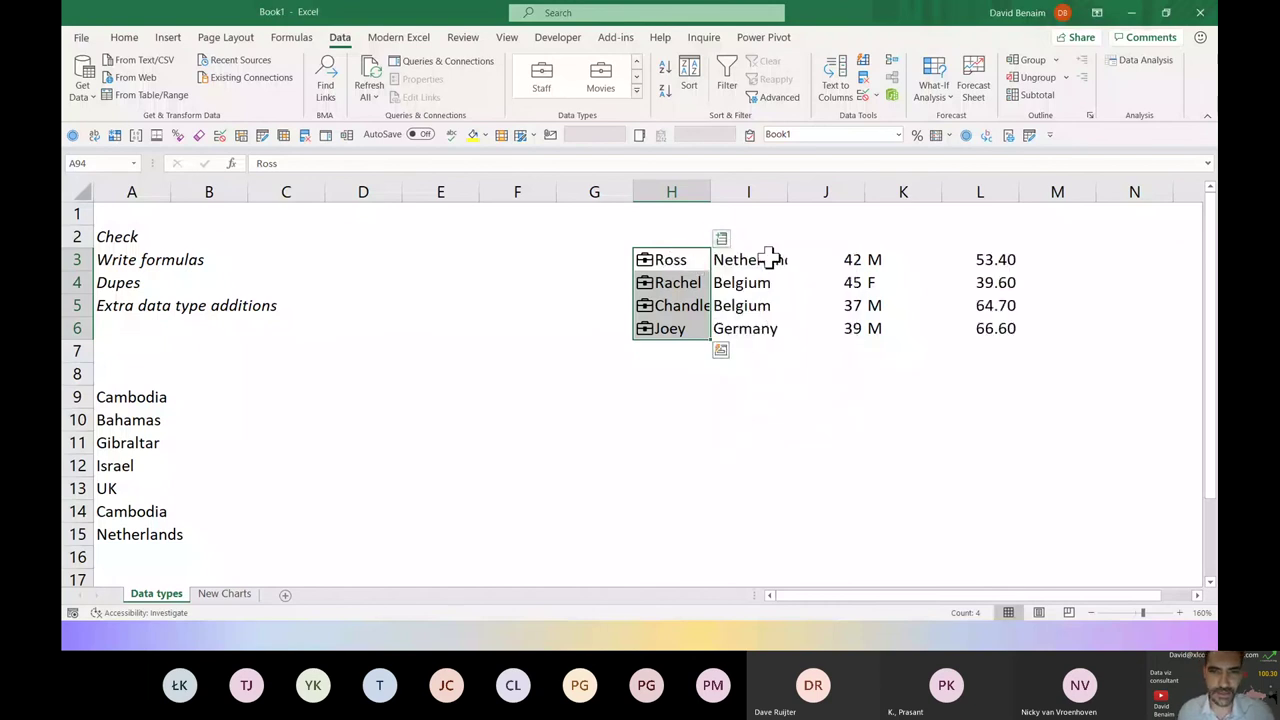
{"action": "left_click", "coordinate": [645, 284]}
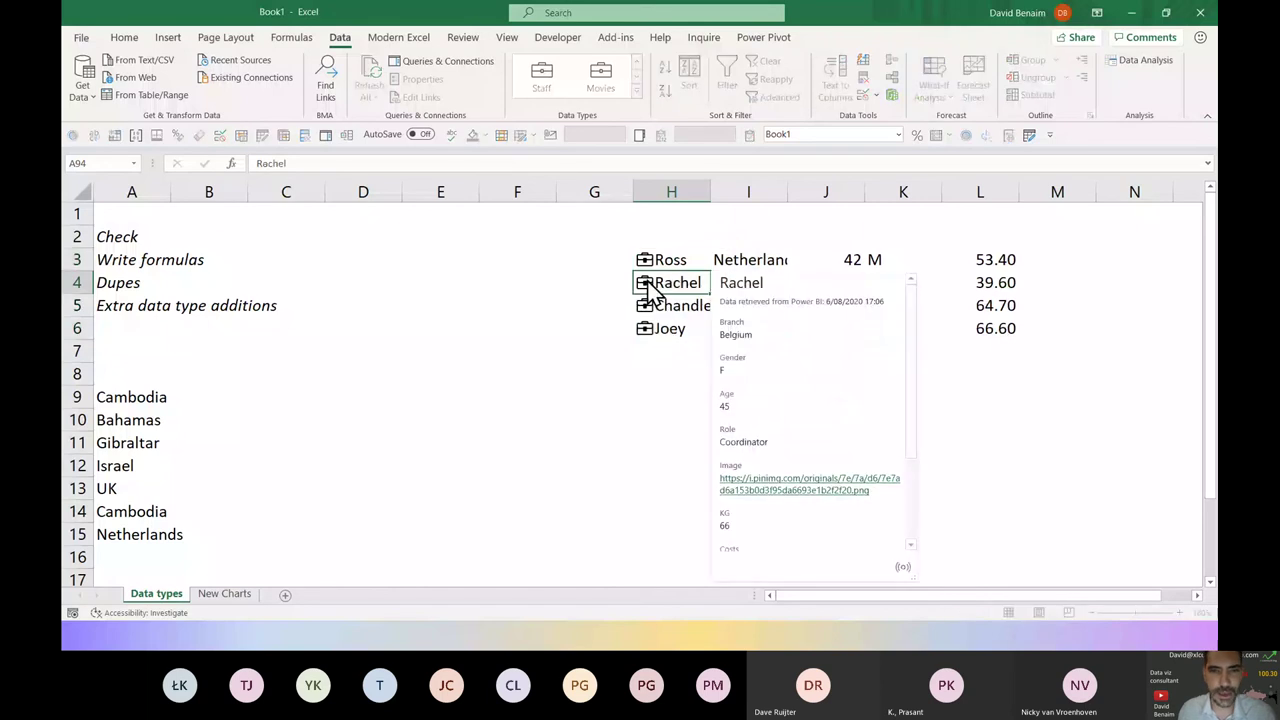
{"action": "scroll", "coordinate": [834, 356], "scroll_direction": "down", "scroll_amount": 3}
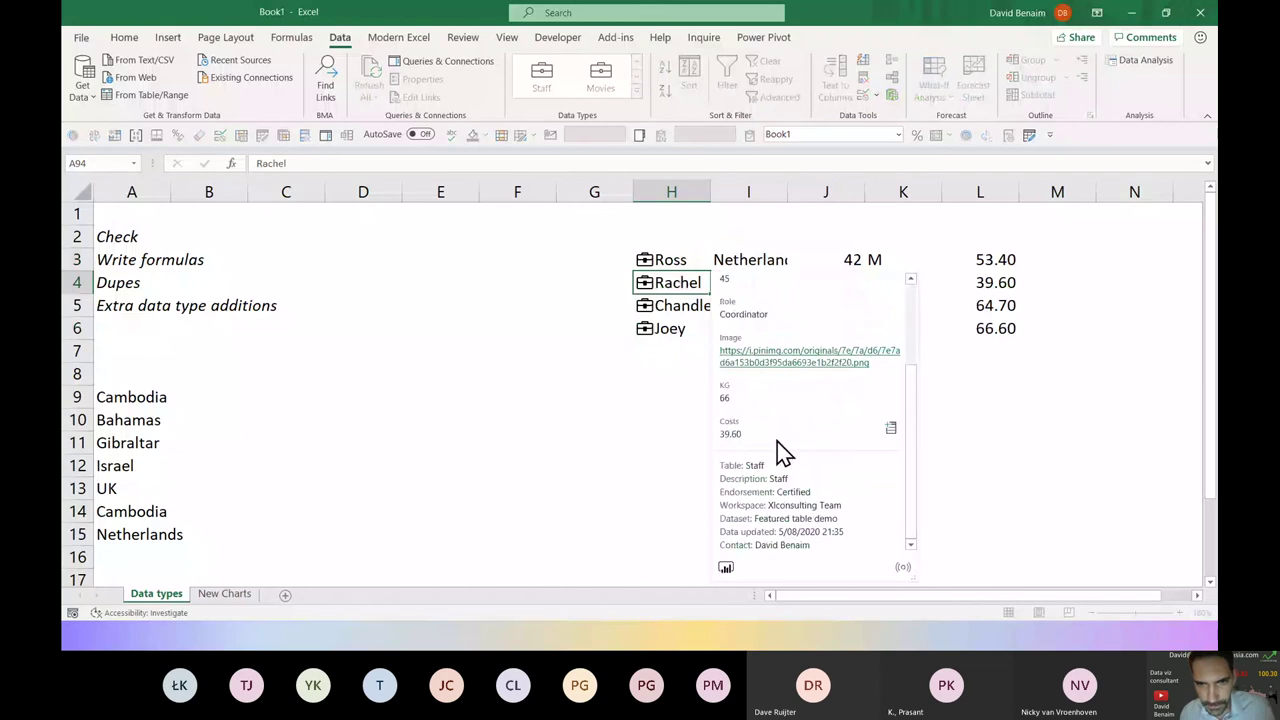
{"action": "scroll", "coordinate": [785, 447], "scroll_direction": "up", "scroll_amount": 3}
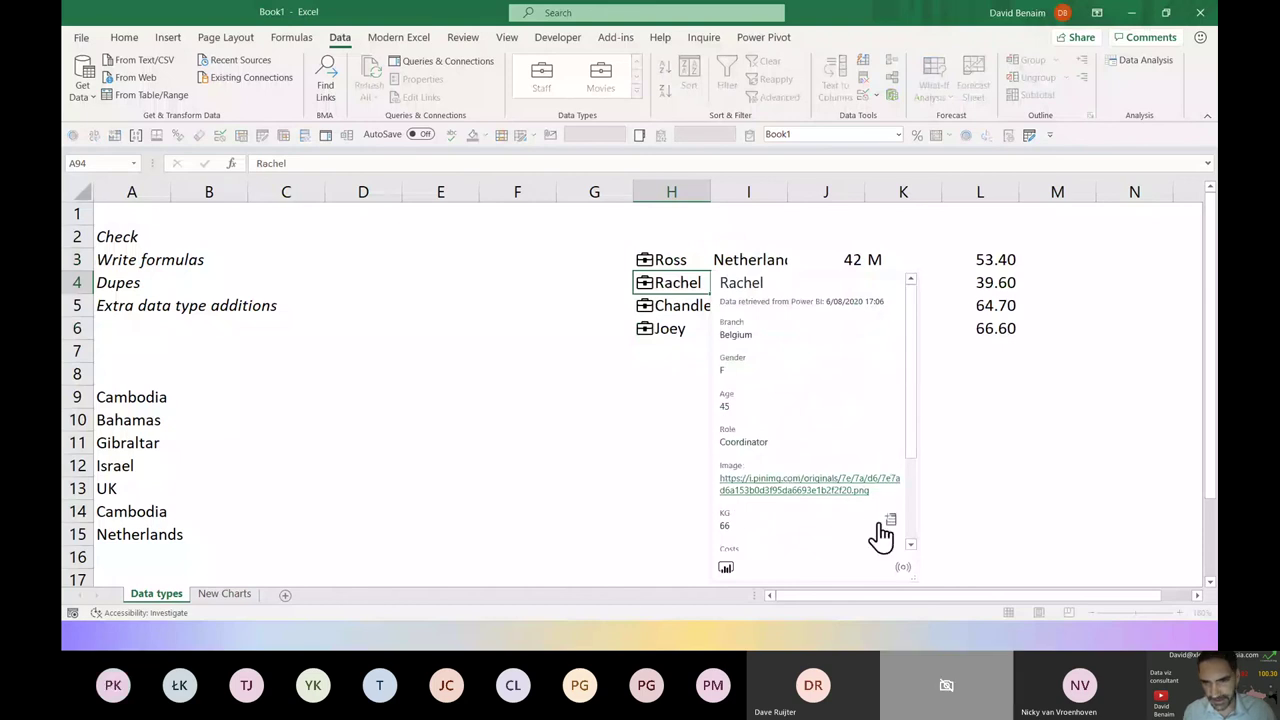
{"action": "left_click", "coordinate": [891, 520]}
{"action": "key", "text": "ctrl+z"}
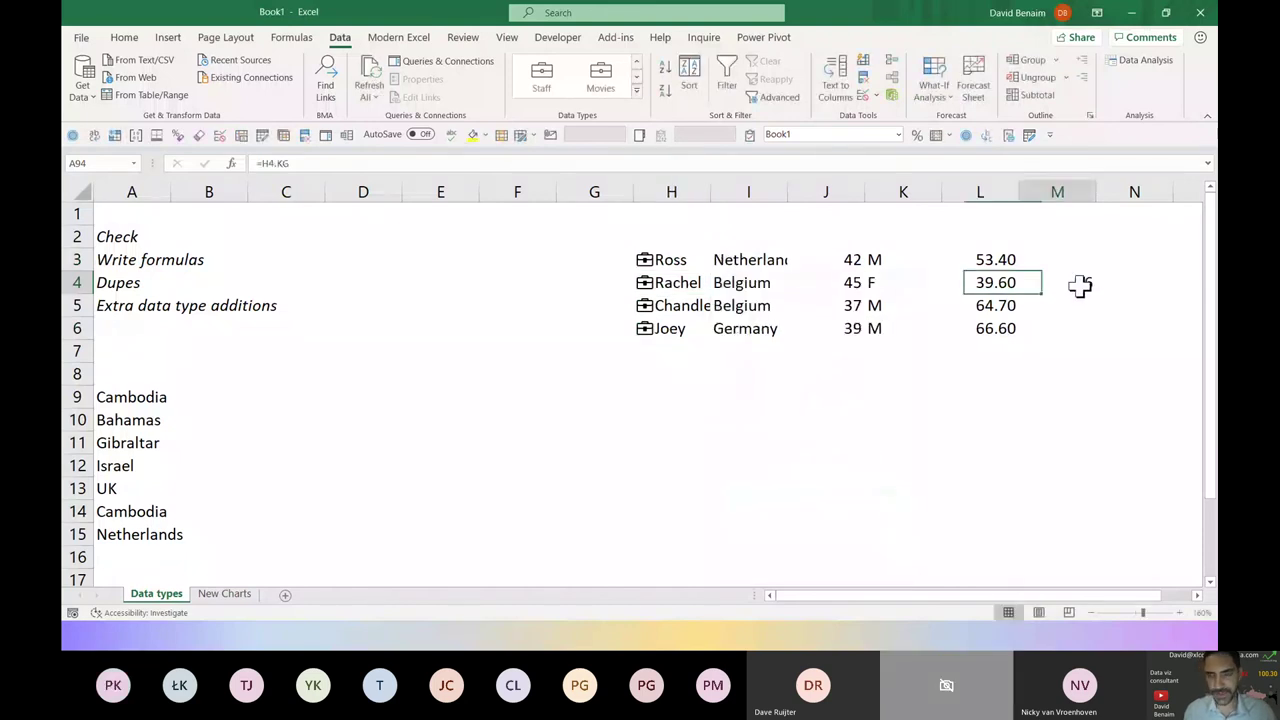
{"action": "left_click", "coordinate": [1081, 286]}
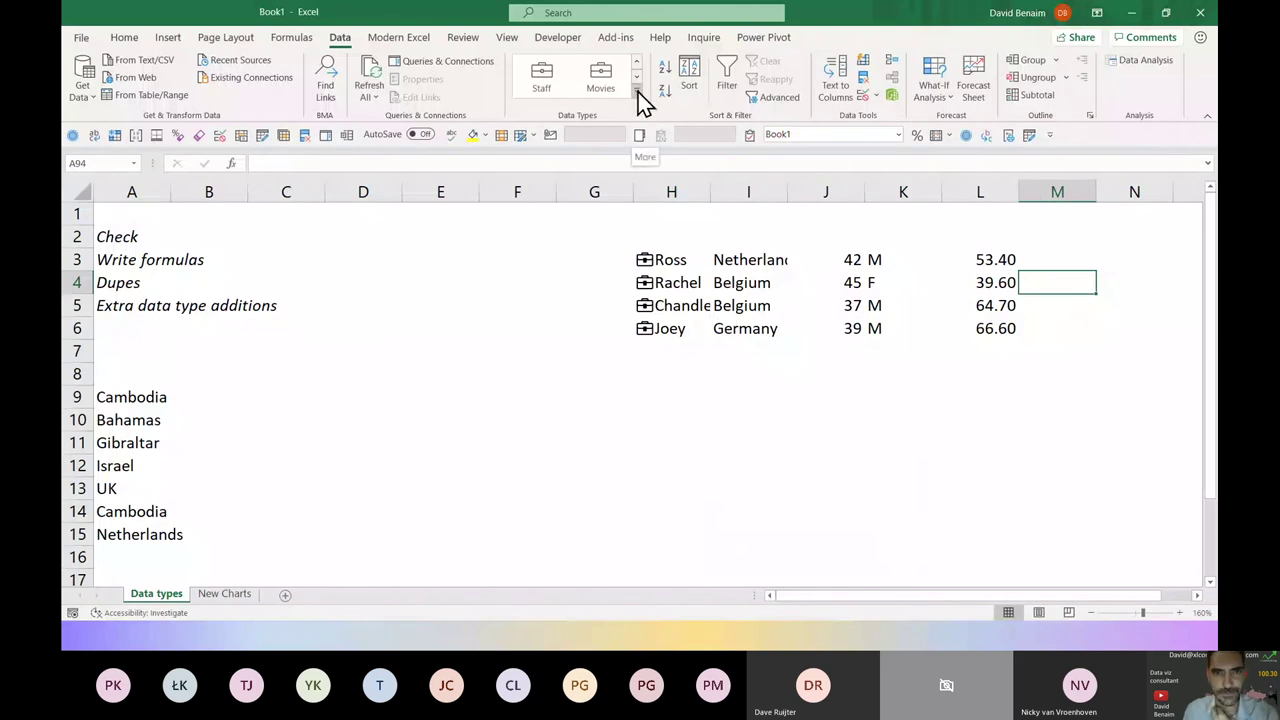
Enter Potatoes, Turnip and Eggplant down cells H9:H11
{"action": "left_click", "coordinate": [664, 392]}
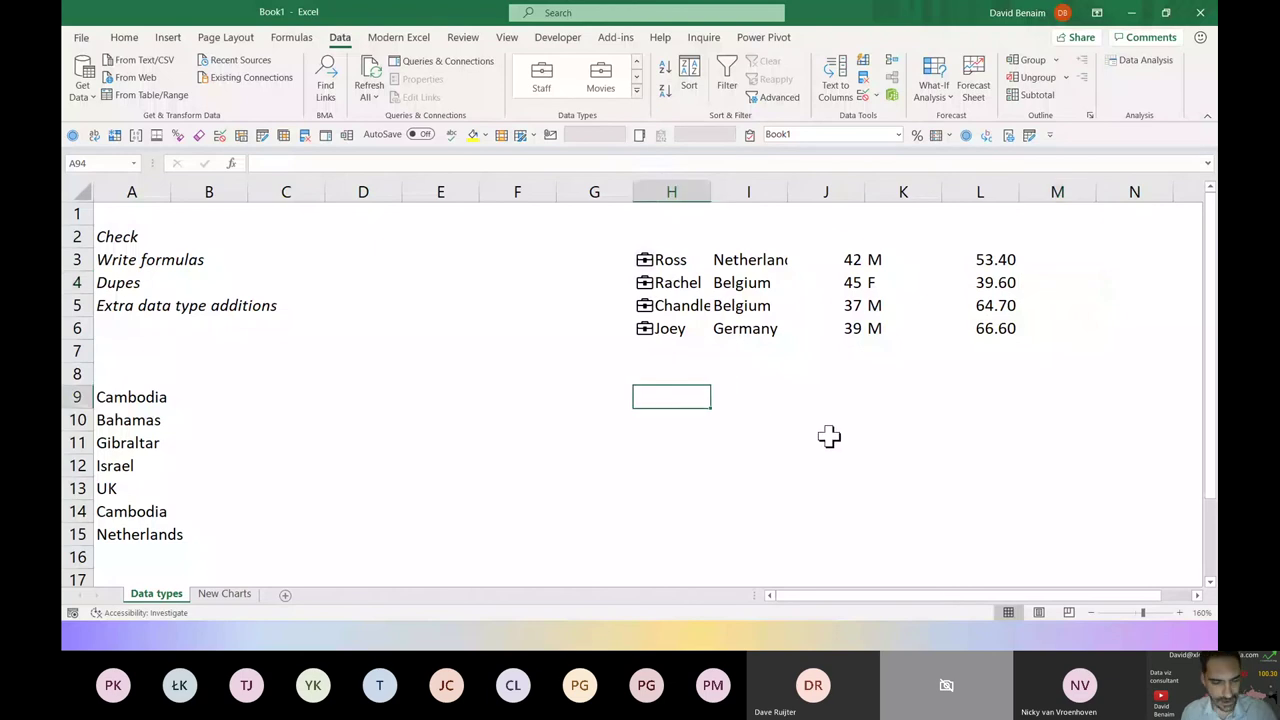
{"action": "type", "text": "Potatoes"}
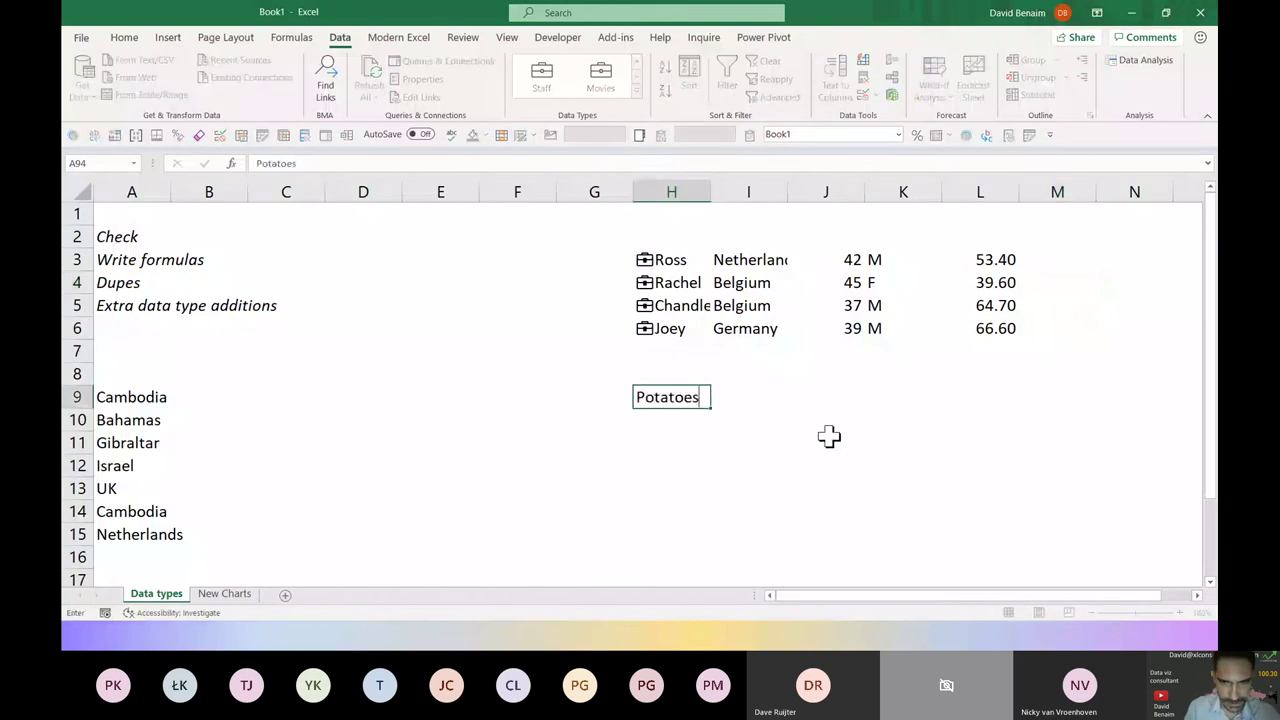
{"action": "key", "text": "Return"}
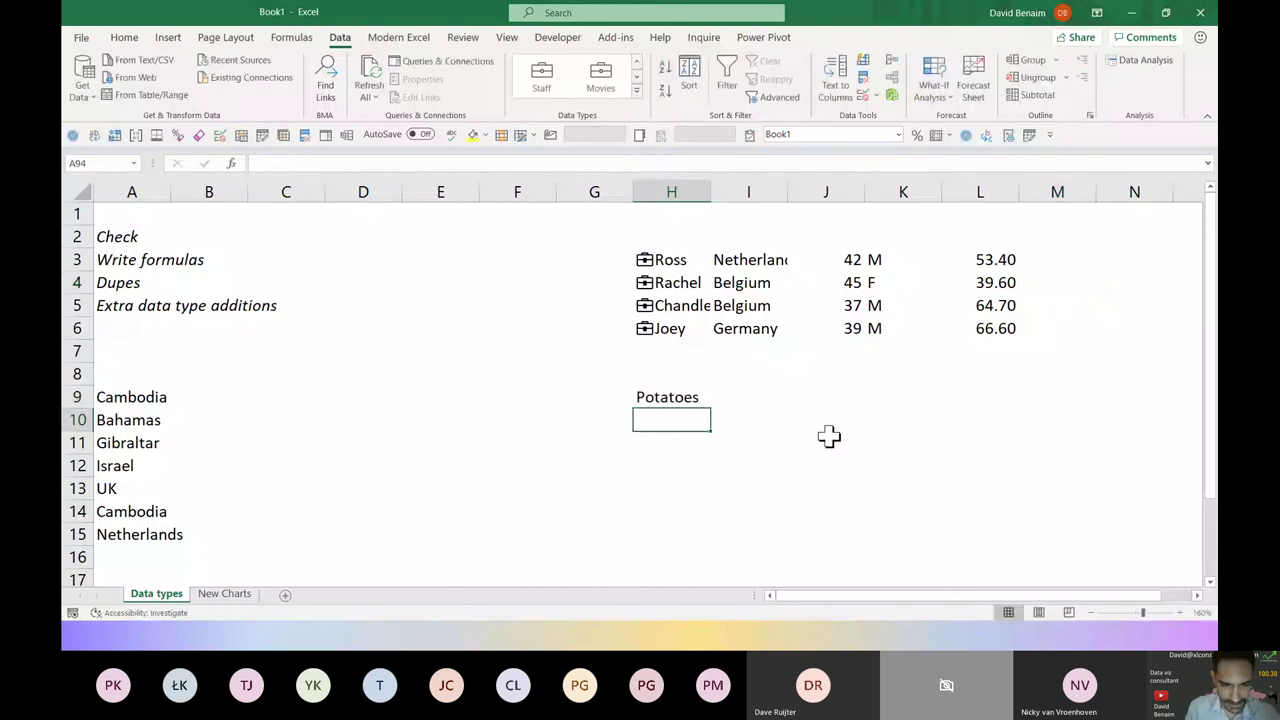
{"action": "type", "text": "Turnip"}
{"action": "key", "text": "Return"}
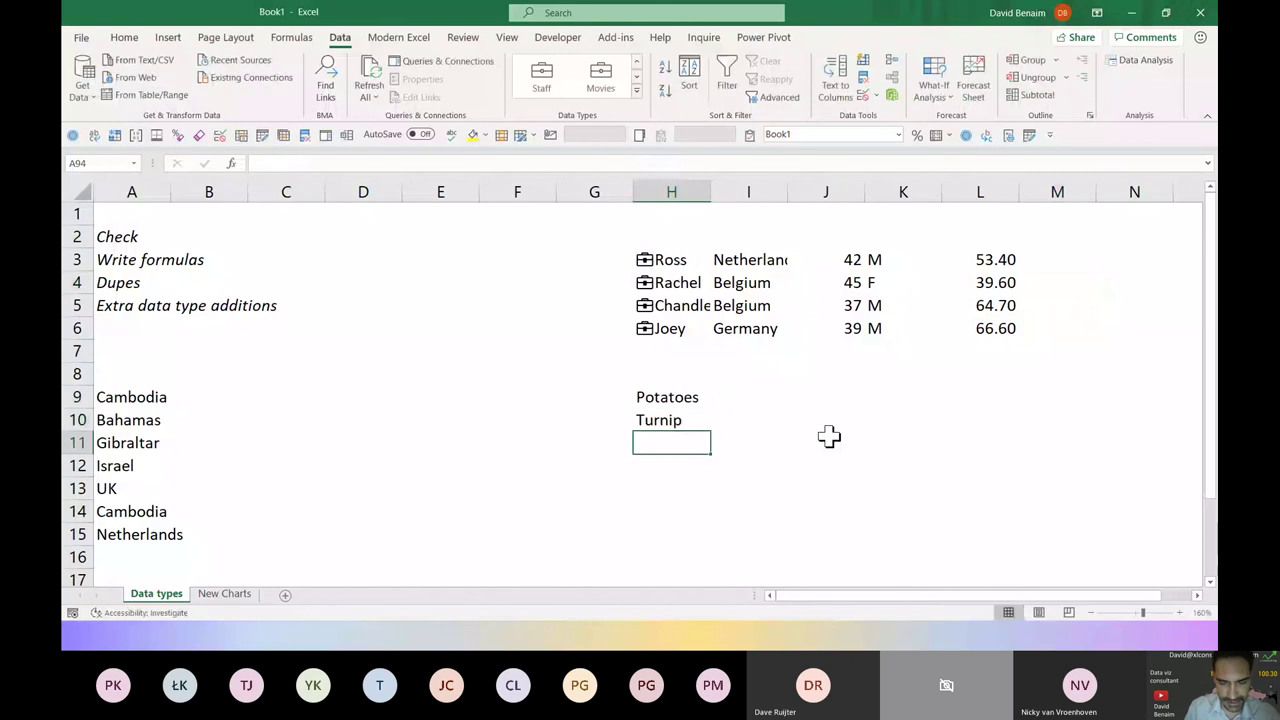
{"action": "type", "text": "Eggplant"}
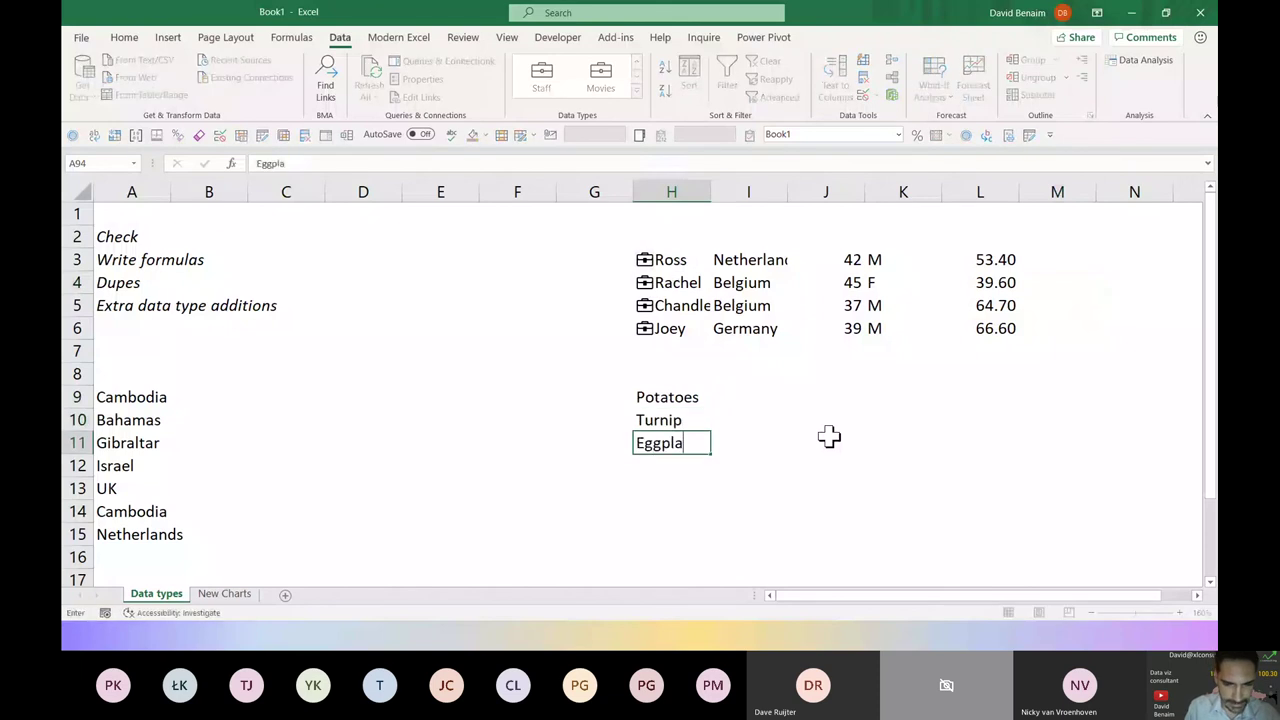
{"action": "key", "text": "Return"}
Convert H9:H11 to the Products data type, matching Potatoes, Turnips and Eggplants
{"action": "key", "text": "Up"}
{"action": "key", "text": "Up"}
{"action": "key", "text": "Up"}
{"action": "key", "text": "shift+Down"}
{"action": "key", "text": "shift+Down"}
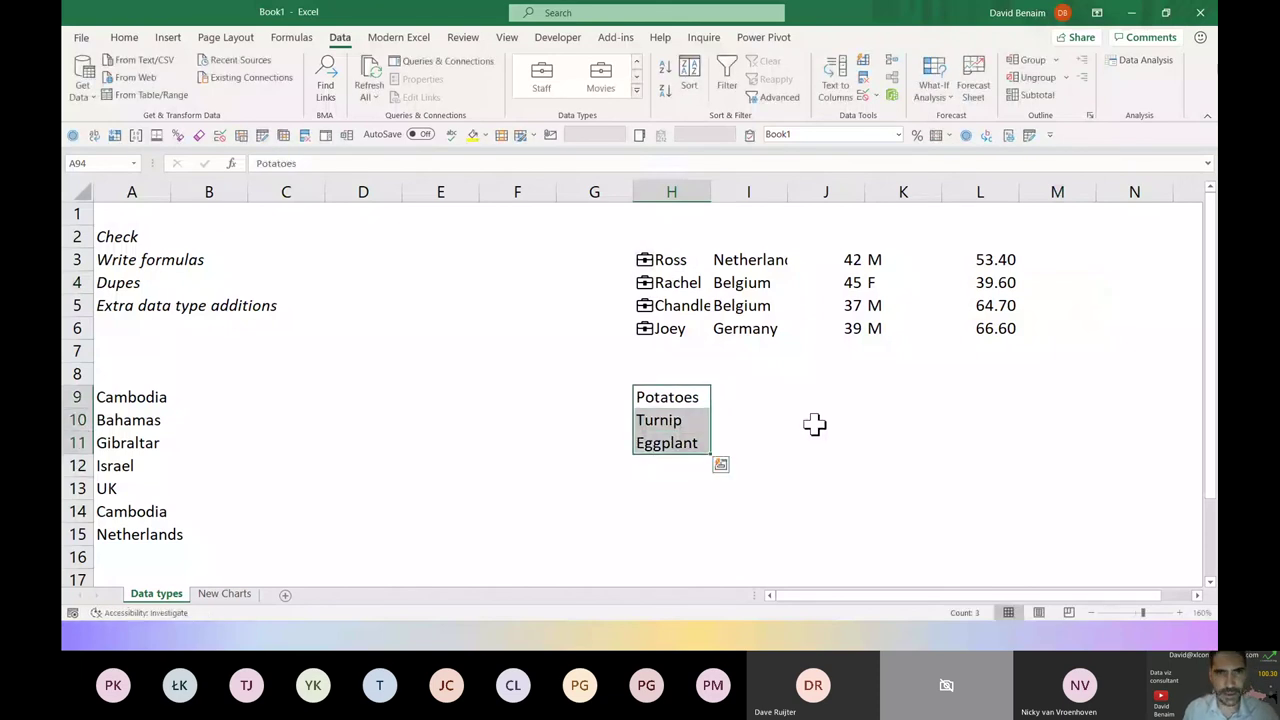
{"action": "left_click", "coordinate": [637, 93]}
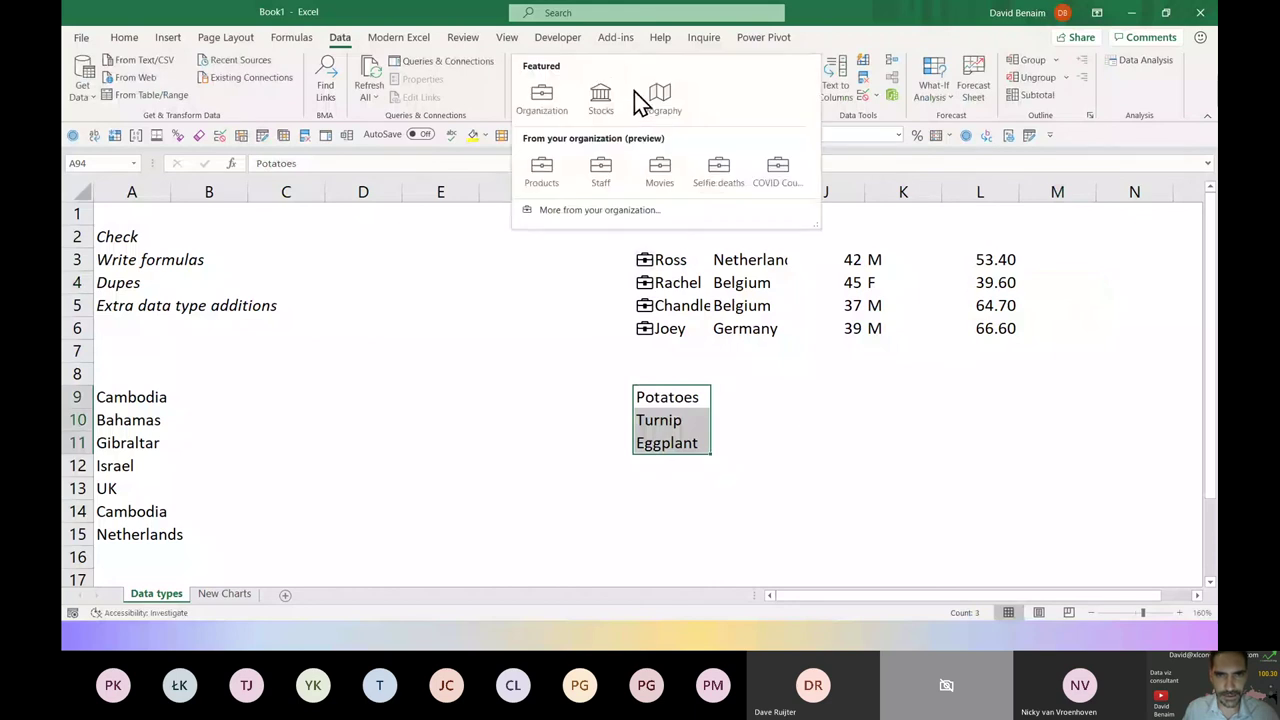
{"action": "left_click", "coordinate": [548, 172]}
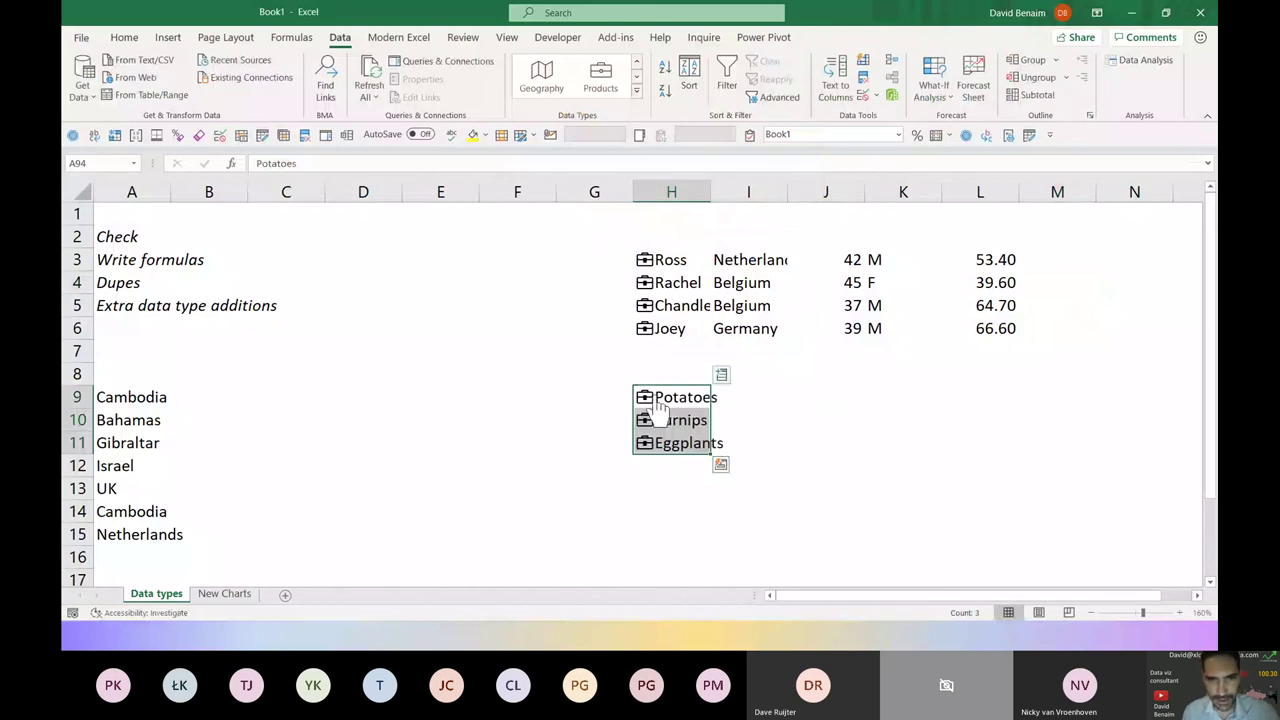
Insert Kg on hand (78, 120, 720) into column I and Veg margin percentages into column J
{"action": "left_click", "coordinate": [721, 377]}
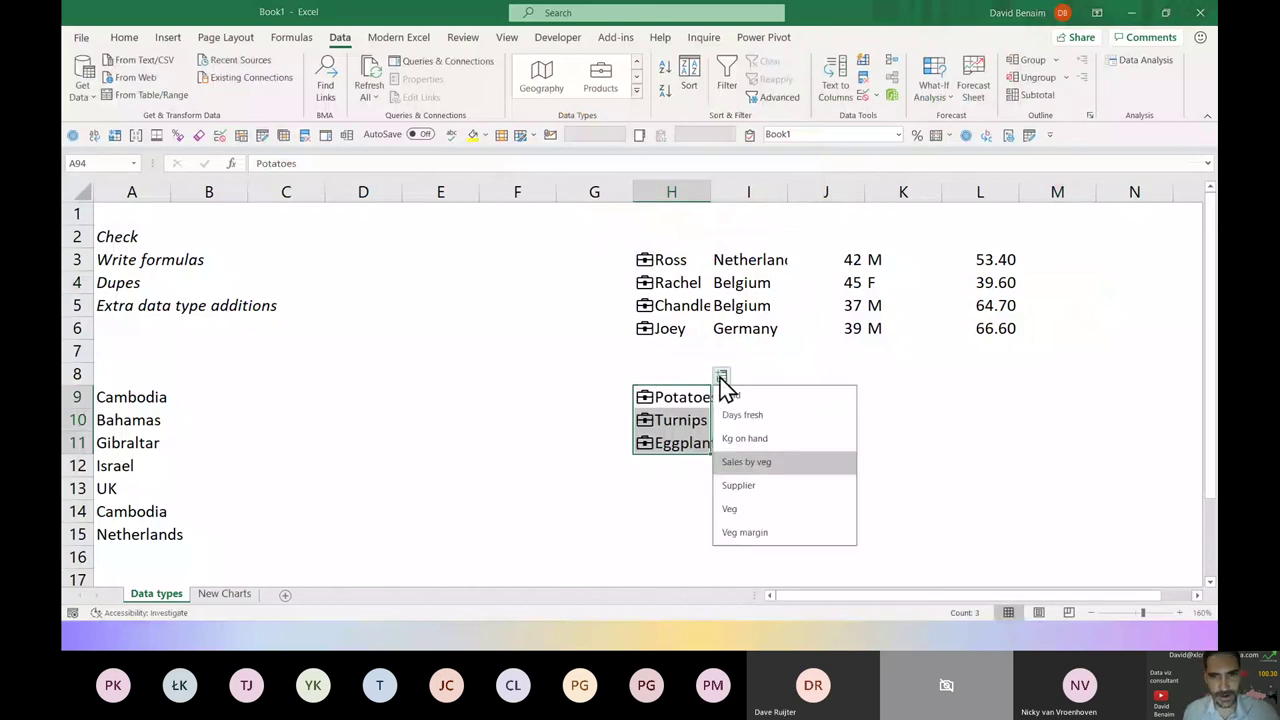
{"action": "left_click", "coordinate": [757, 441]}
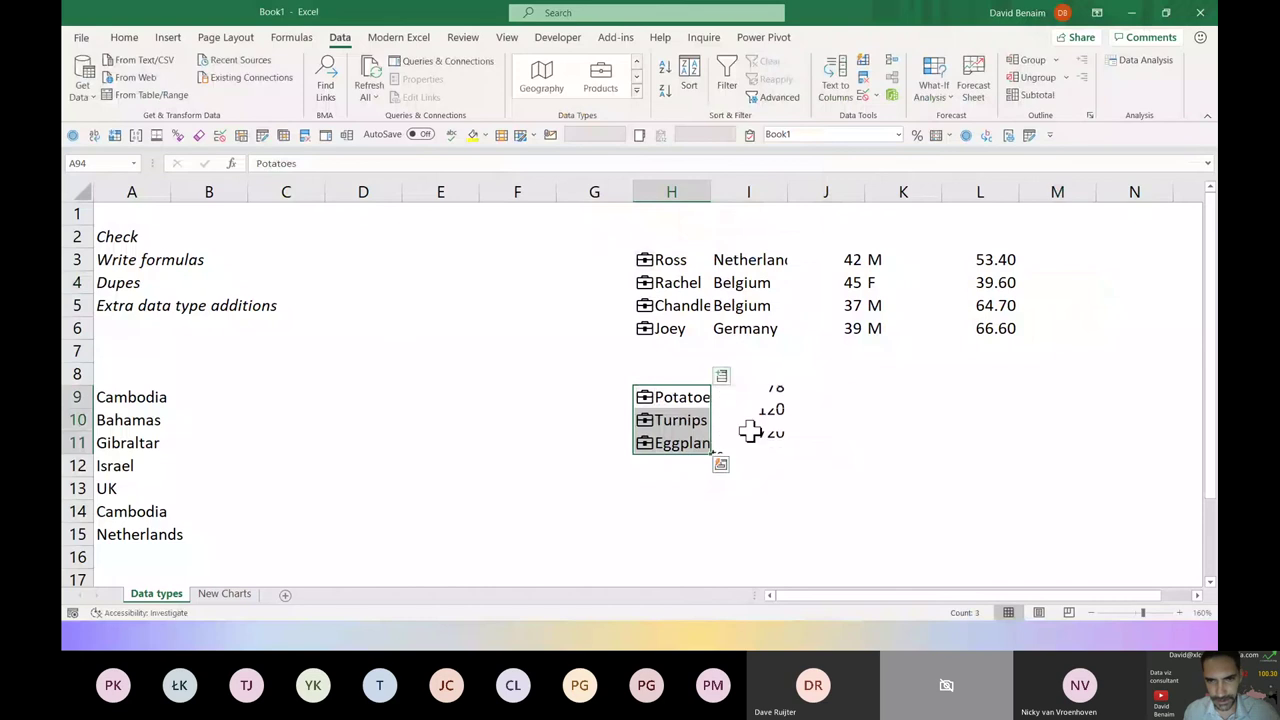
{"action": "left_click", "coordinate": [722, 378]}
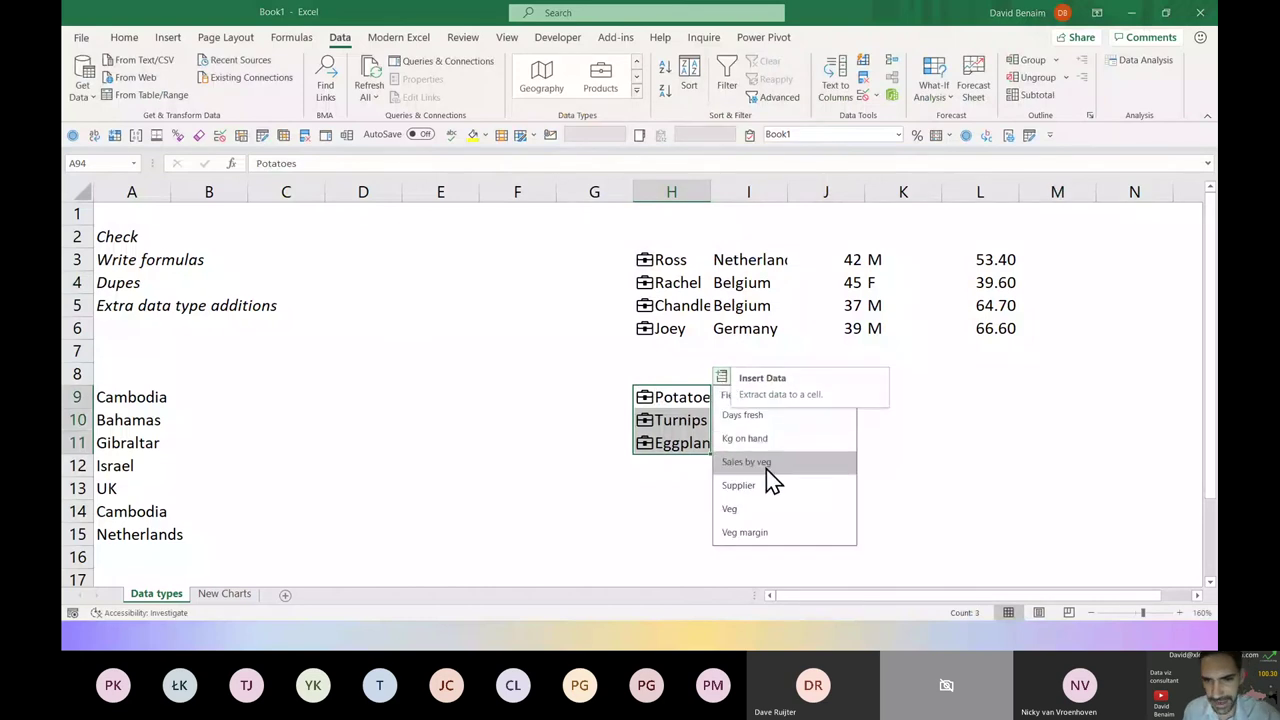
{"action": "left_click", "coordinate": [772, 534]}
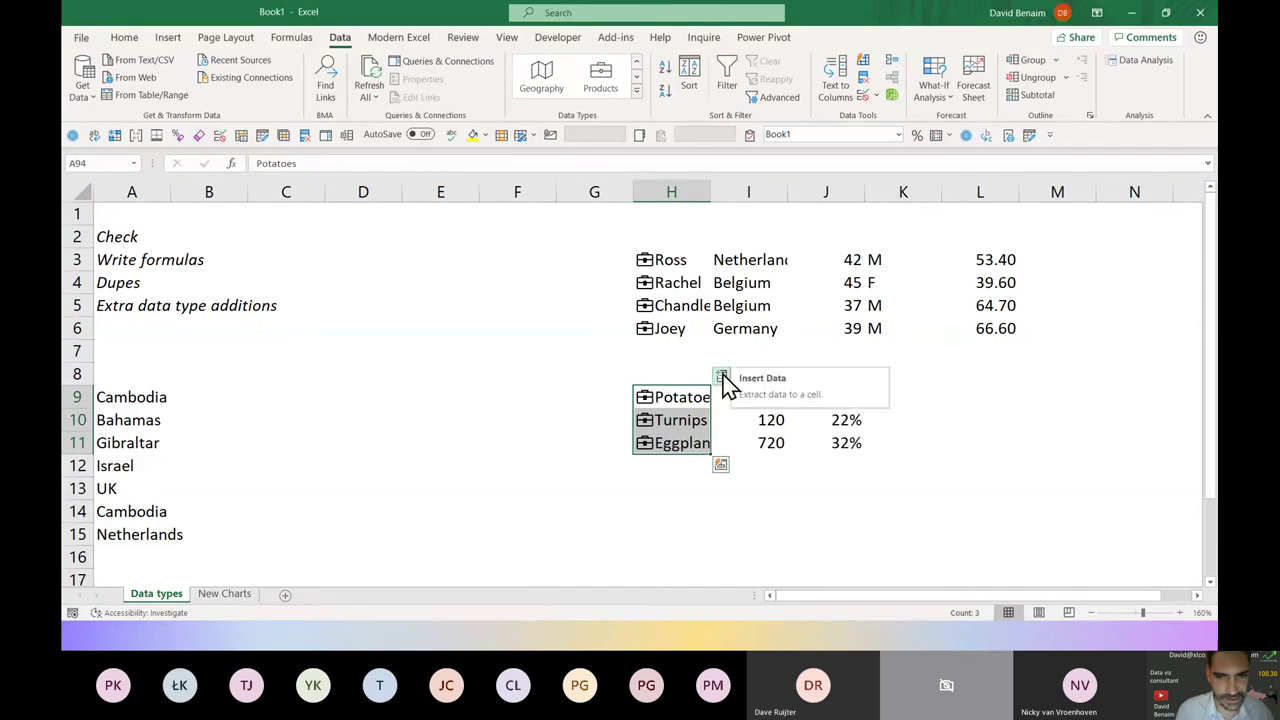
Type 'Product' in H8 and format H8:J11 as Table1 with a header row
{"action": "key", "text": "Up"}
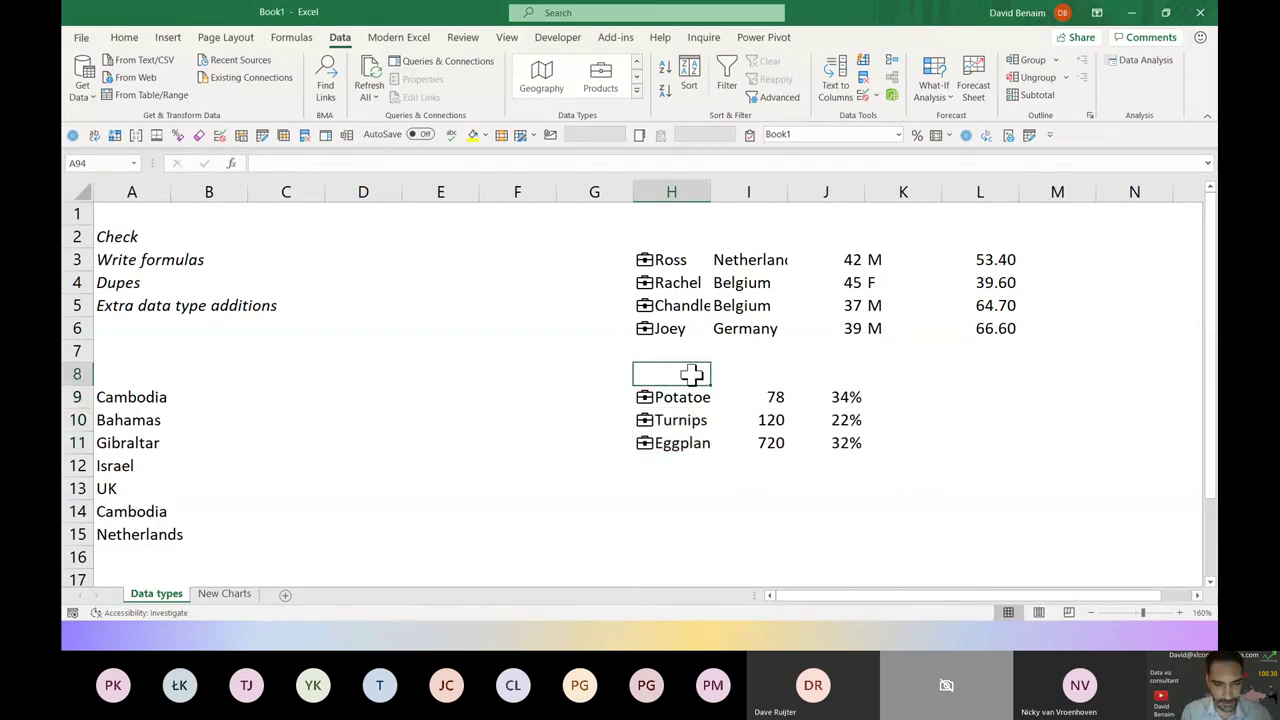
{"action": "type", "text": "Pr"}
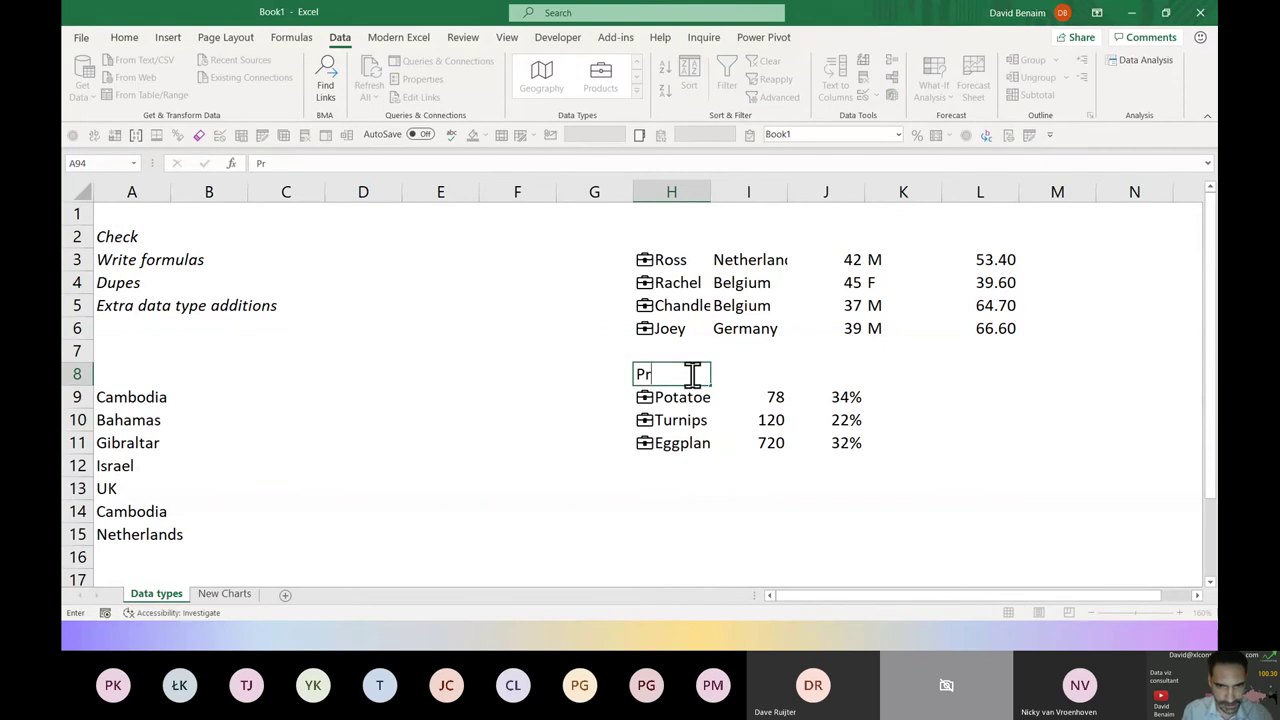
{"action": "key", "text": "Return"}
{"action": "key", "text": "shift+Down"}
{"action": "key", "text": "shift+Down"}
{"action": "key", "text": "ctrl+a"}
{"action": "key", "text": "shift+Left"}
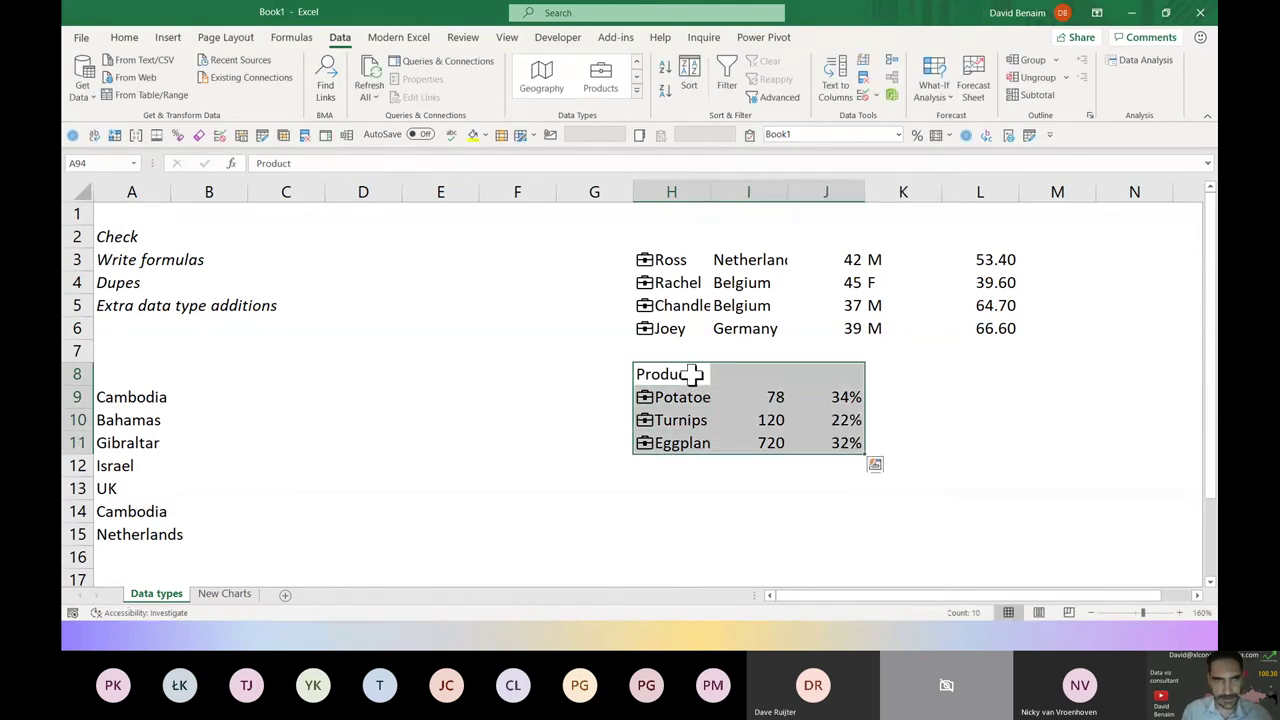
{"action": "left_click", "coordinate": [166, 40]}
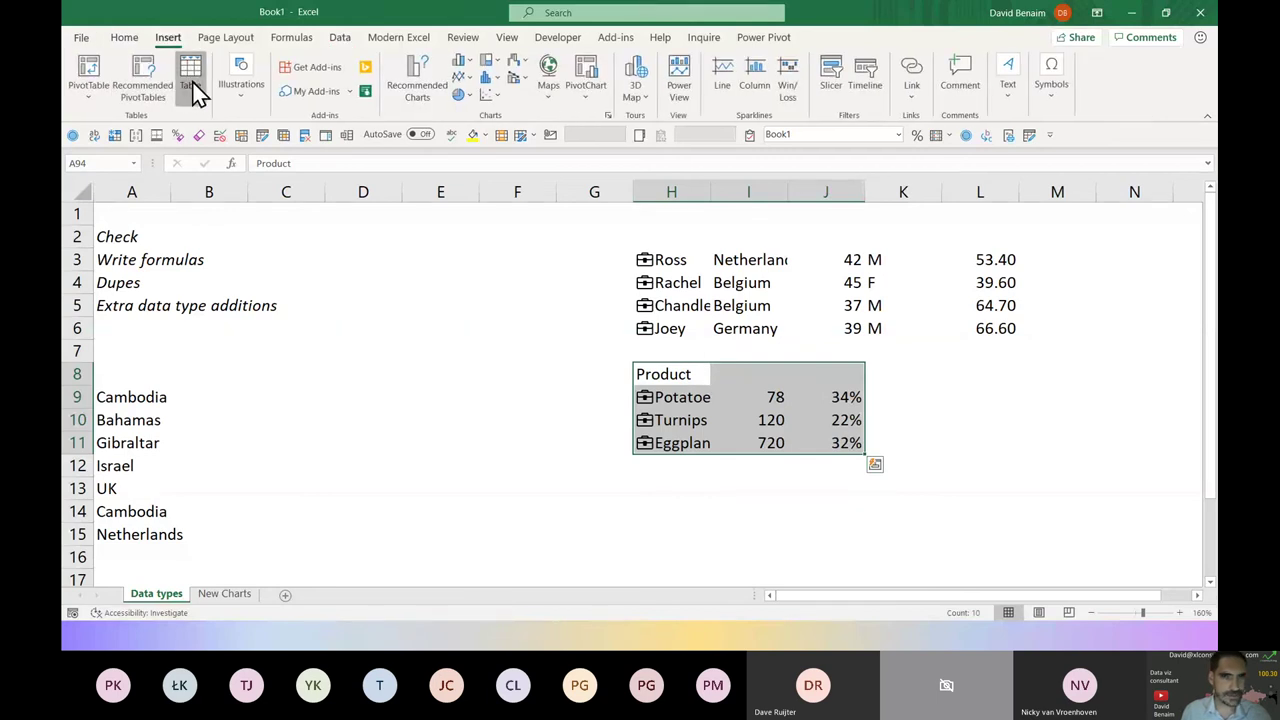
{"action": "left_click", "coordinate": [190, 84]}
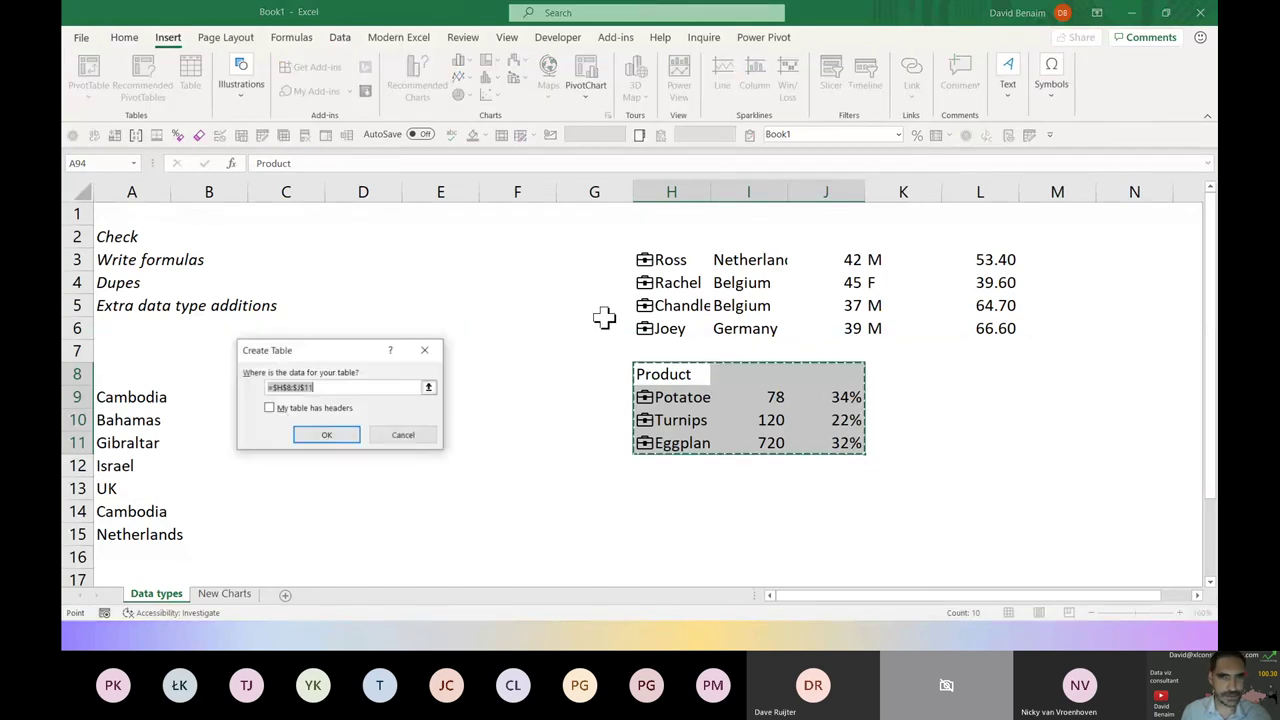
{"action": "left_click", "coordinate": [340, 436]}
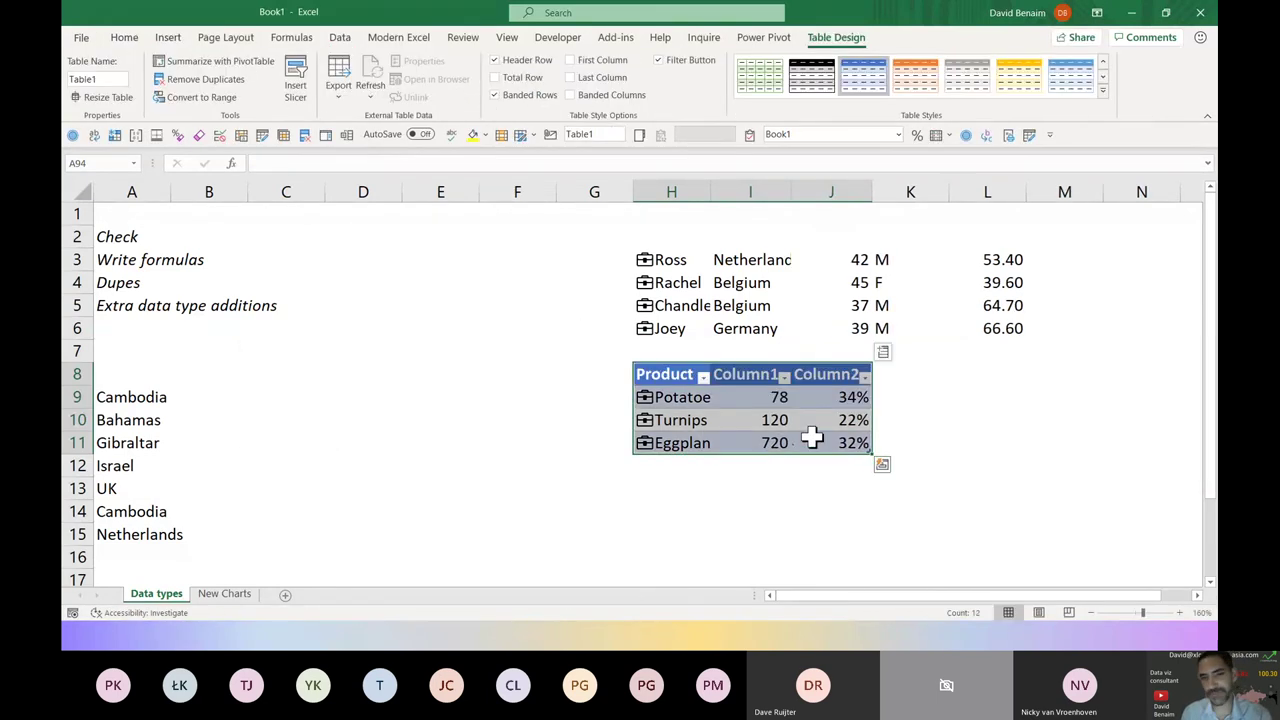
Apply the orange table style and add a Supplier column showing Jackson Co and Green Ltd
{"action": "left_click", "coordinate": [917, 80]}
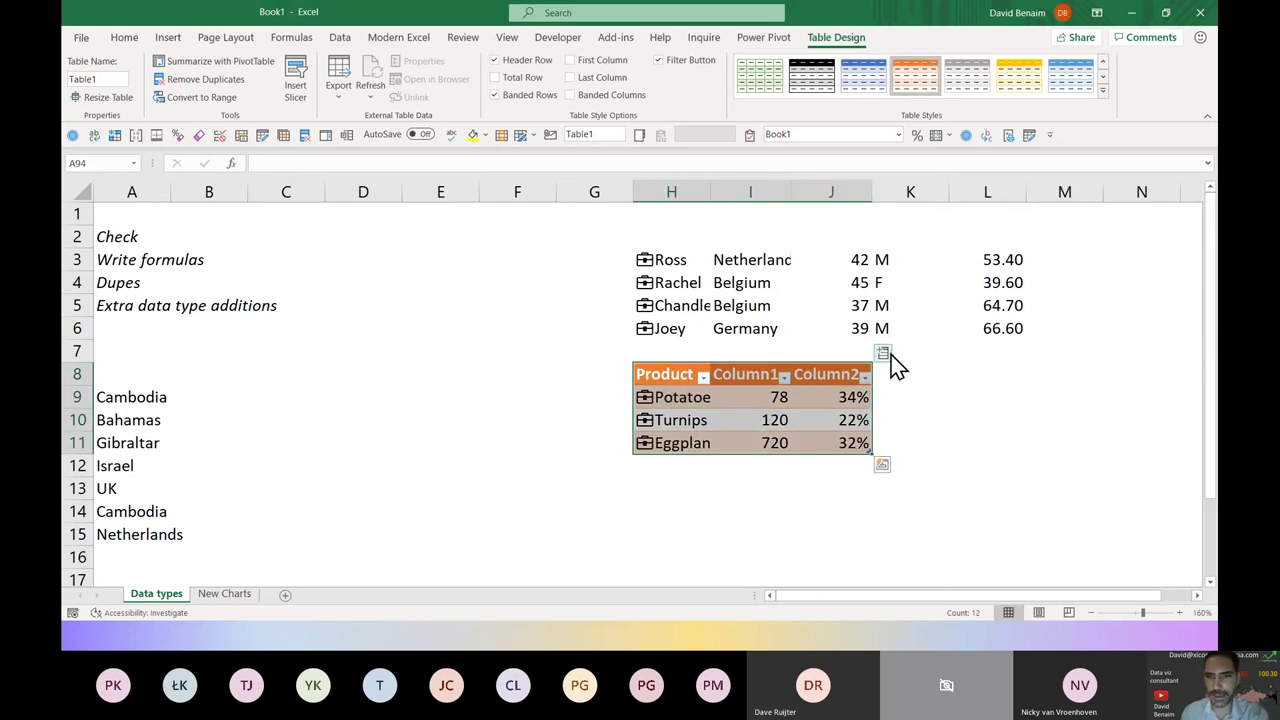
{"action": "left_click", "coordinate": [778, 397]}
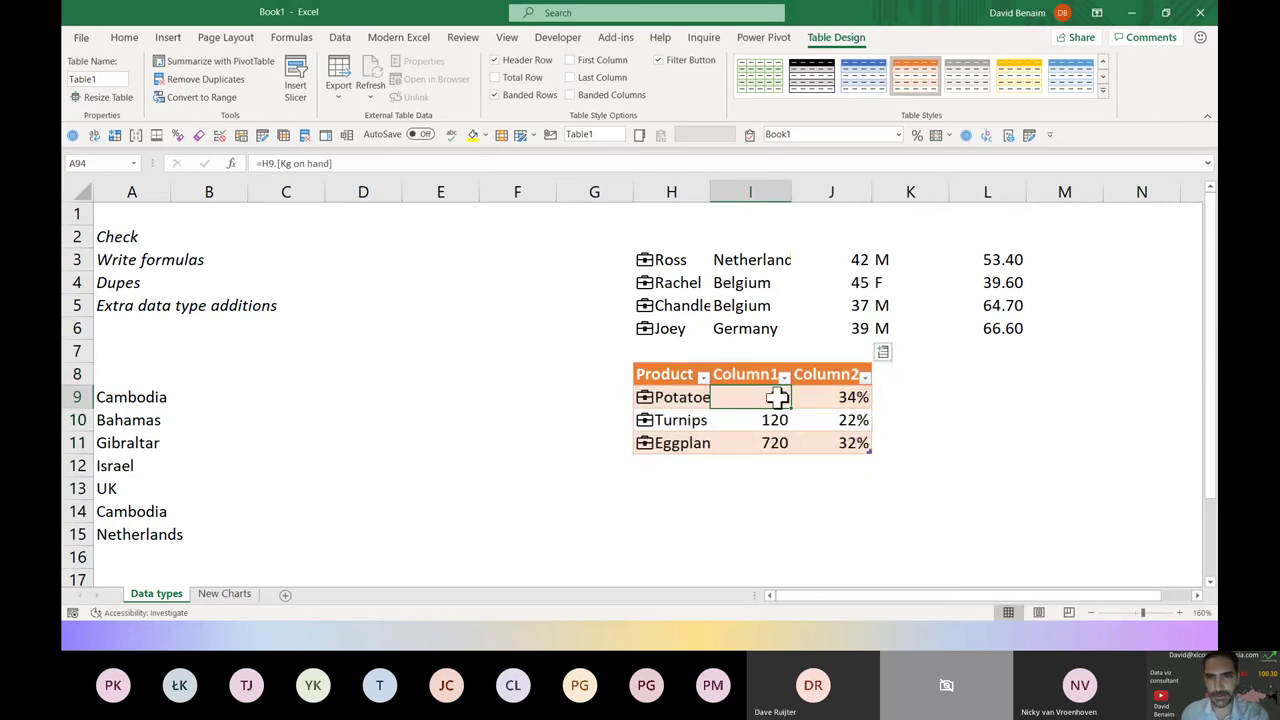
{"action": "left_click", "coordinate": [883, 353]}
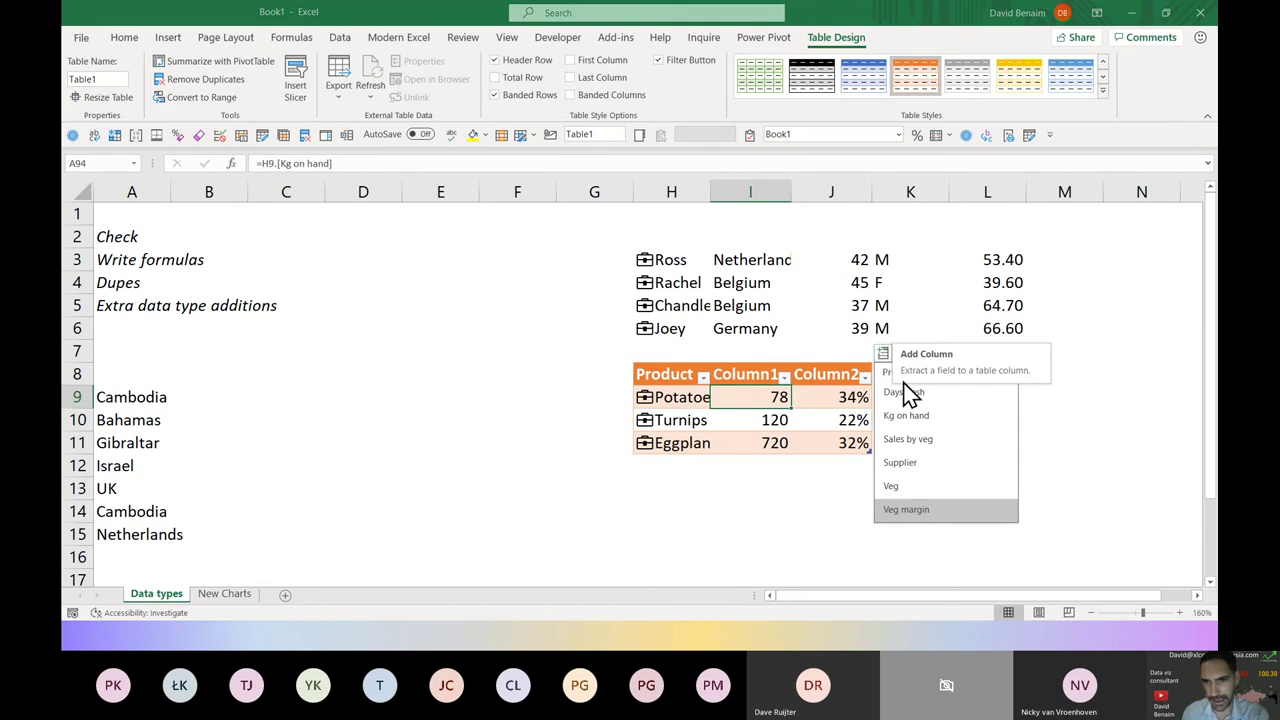
{"action": "left_click", "coordinate": [928, 465]}
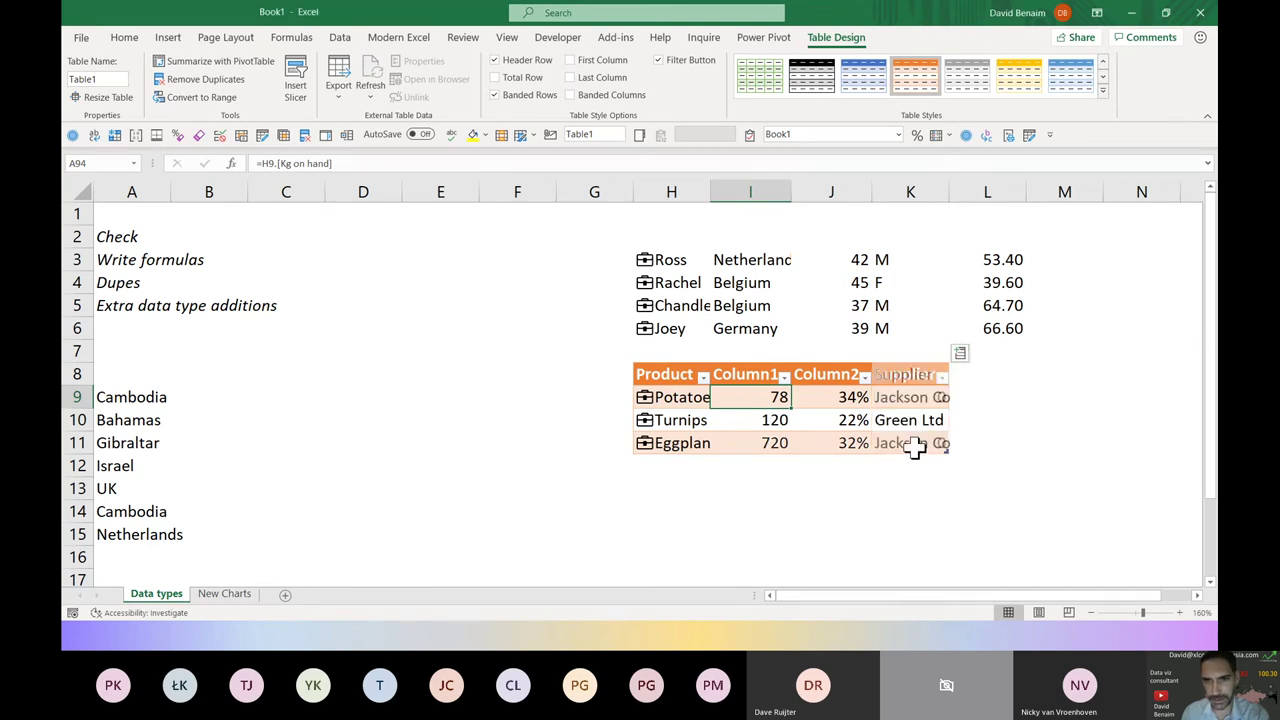
{"action": "left_click", "coordinate": [920, 380]}
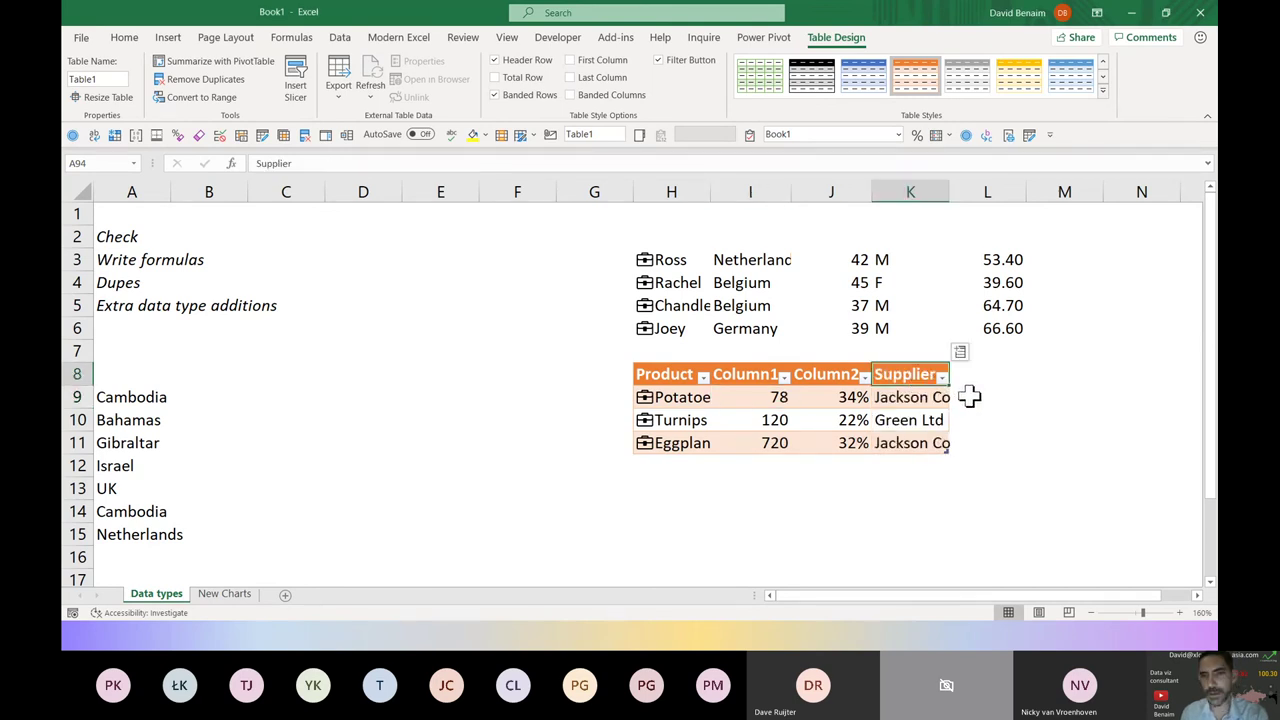
{"action": "left_click", "coordinate": [977, 396]}
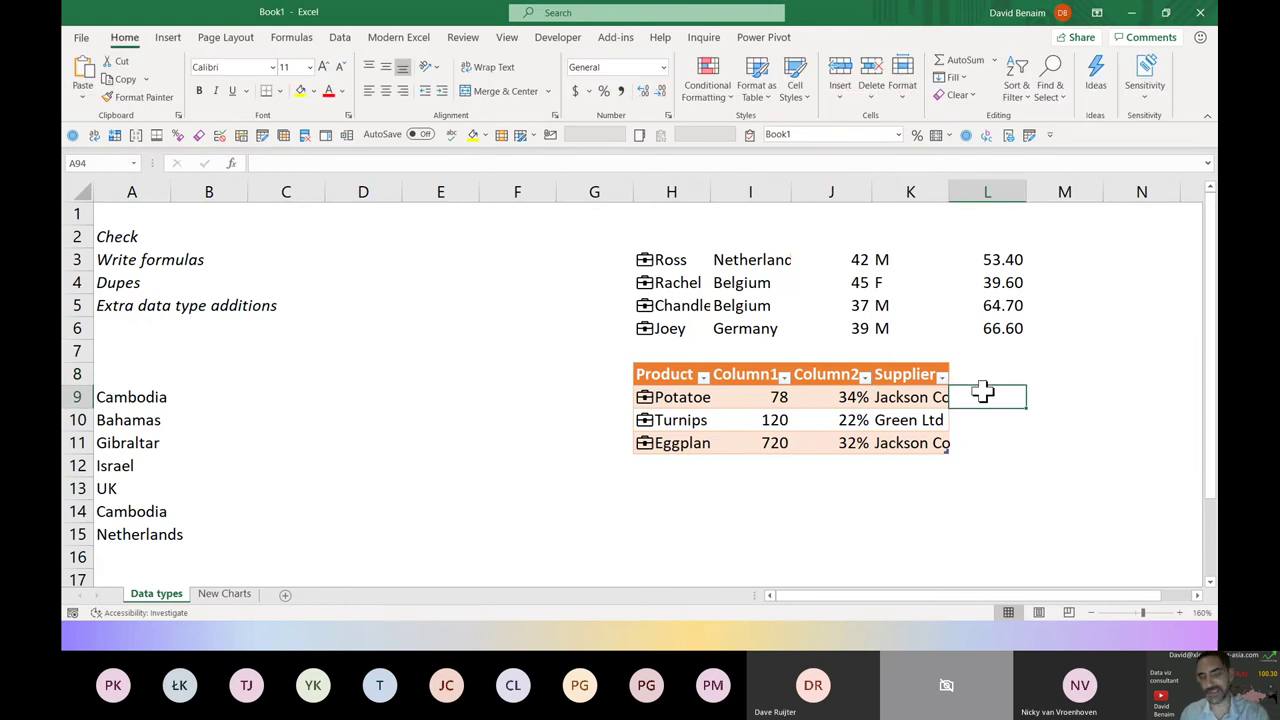
Add Column3 with a formula pulling each product's Supplier field, e.g. Jackson Co, Green Ltd
{"action": "type", "text": "="}
{"action": "key", "text": "Left"}
{"action": "key", "text": "Left"}
{"action": "key", "text": "Left"}
{"action": "key", "text": "Left"}
{"action": "type", "text": "."}
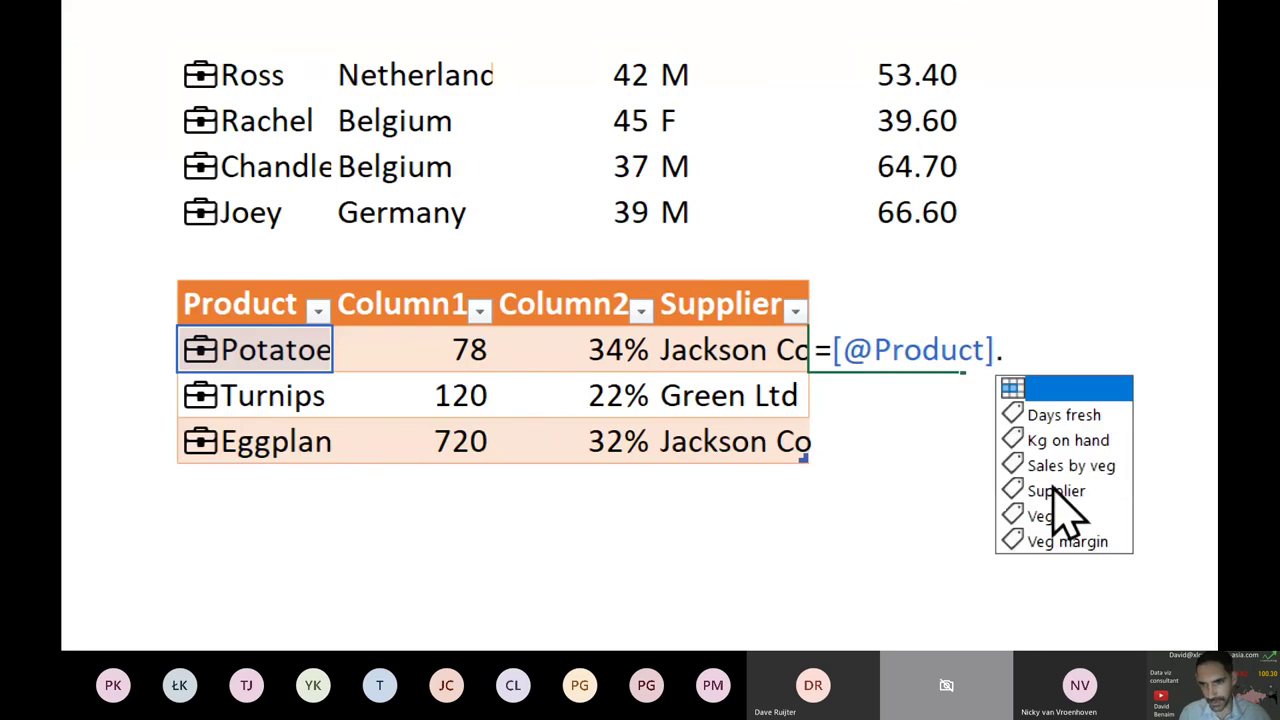
{"action": "type", "text": "su"}
{"action": "key", "text": "Tab"}
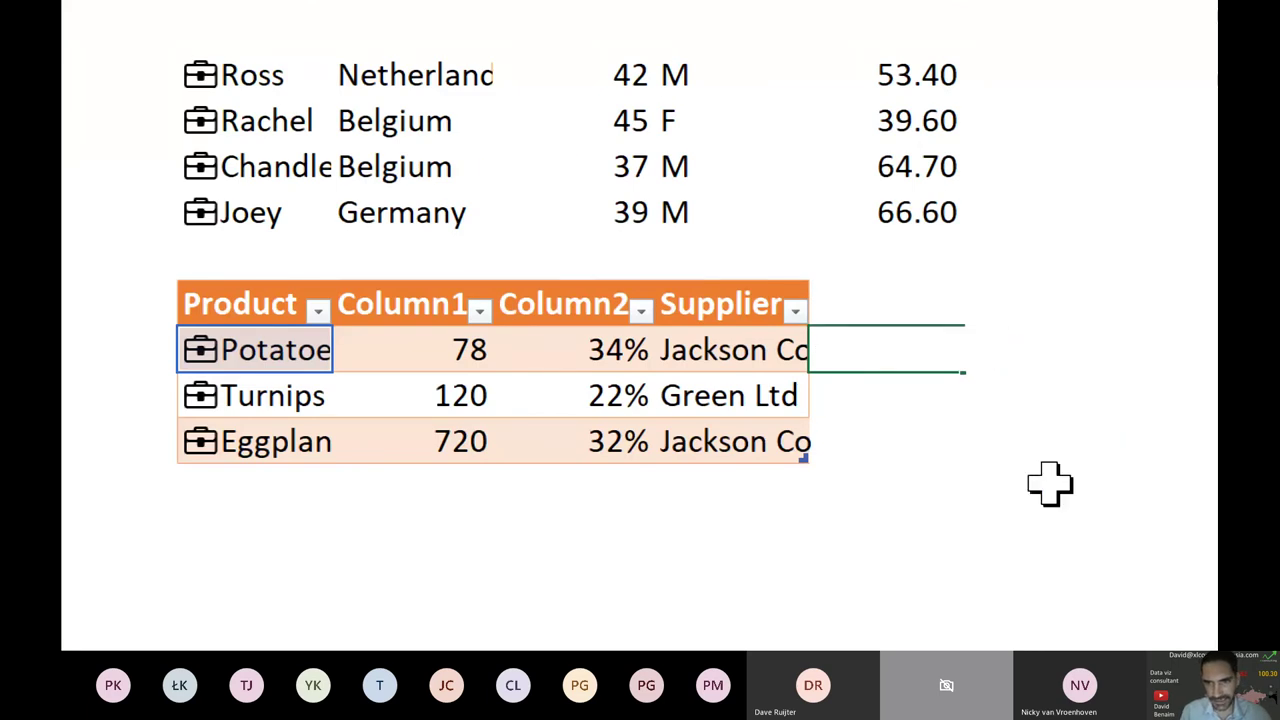
{"action": "key", "text": "Return"}
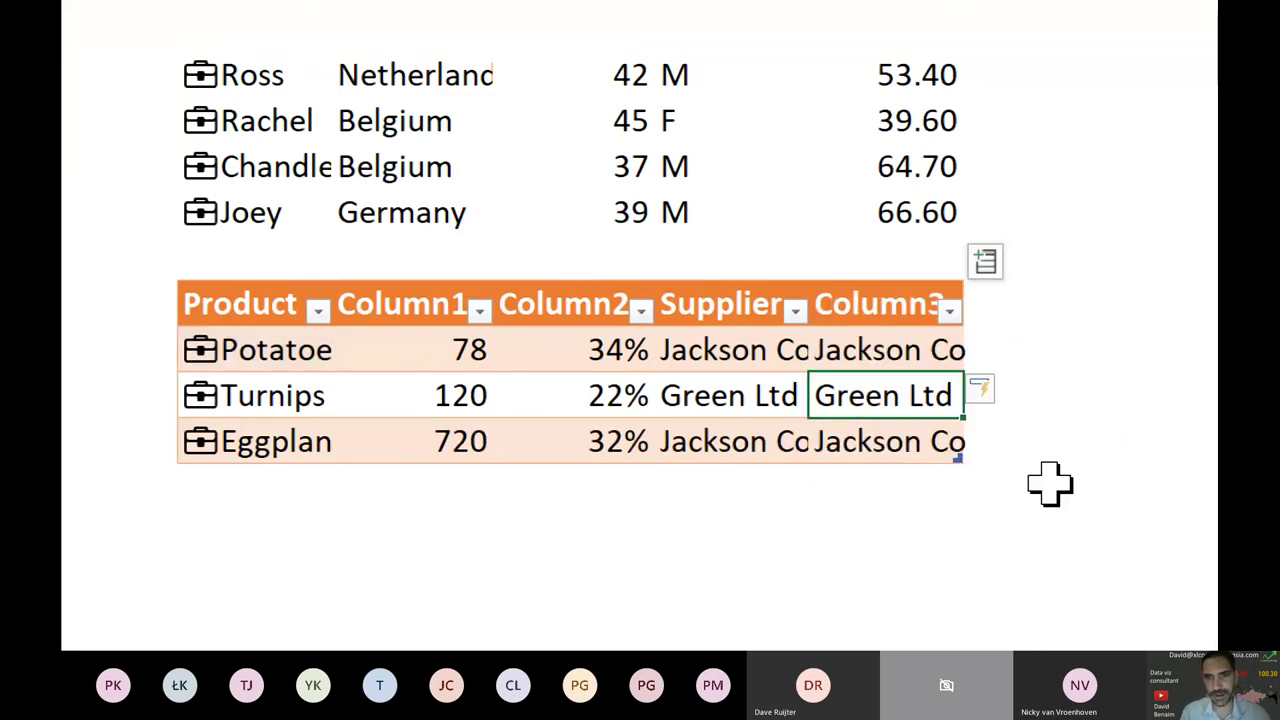
{"action": "key", "text": "Up"}
{"action": "key", "text": "Up"}
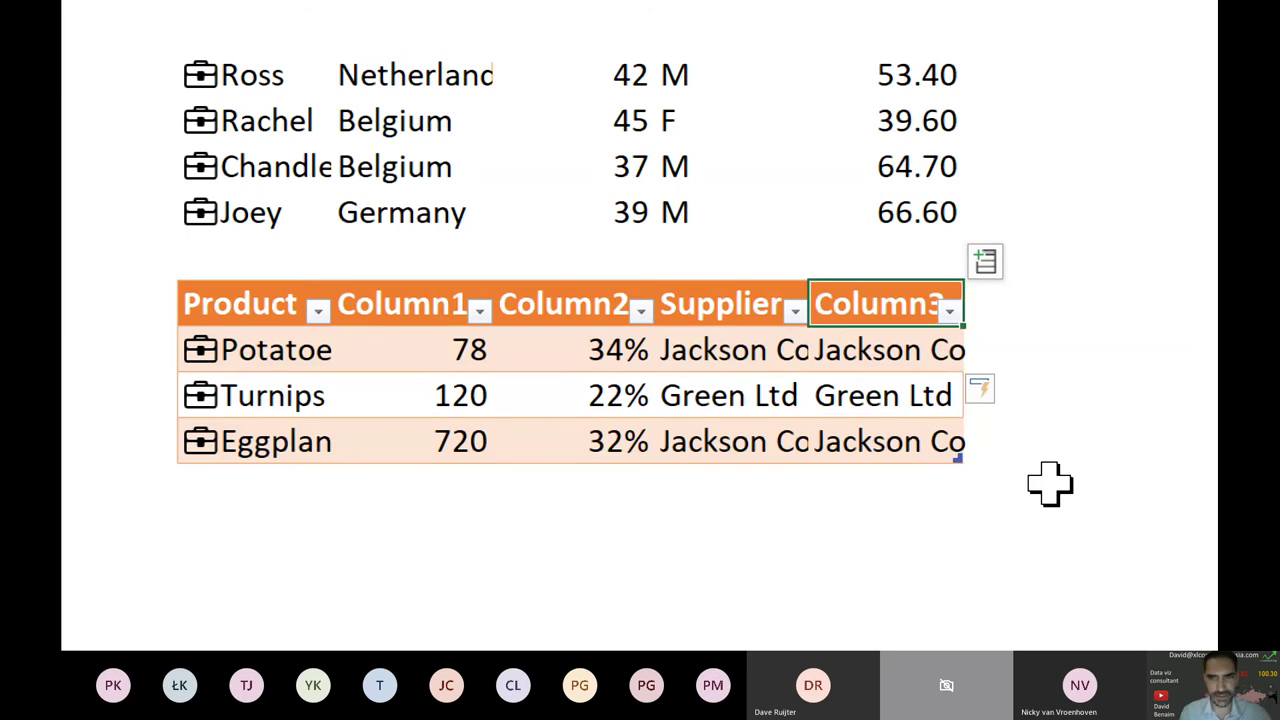
Select the whole Product table from its header row across all five columns
{"action": "left_click", "coordinate": [908, 340]}
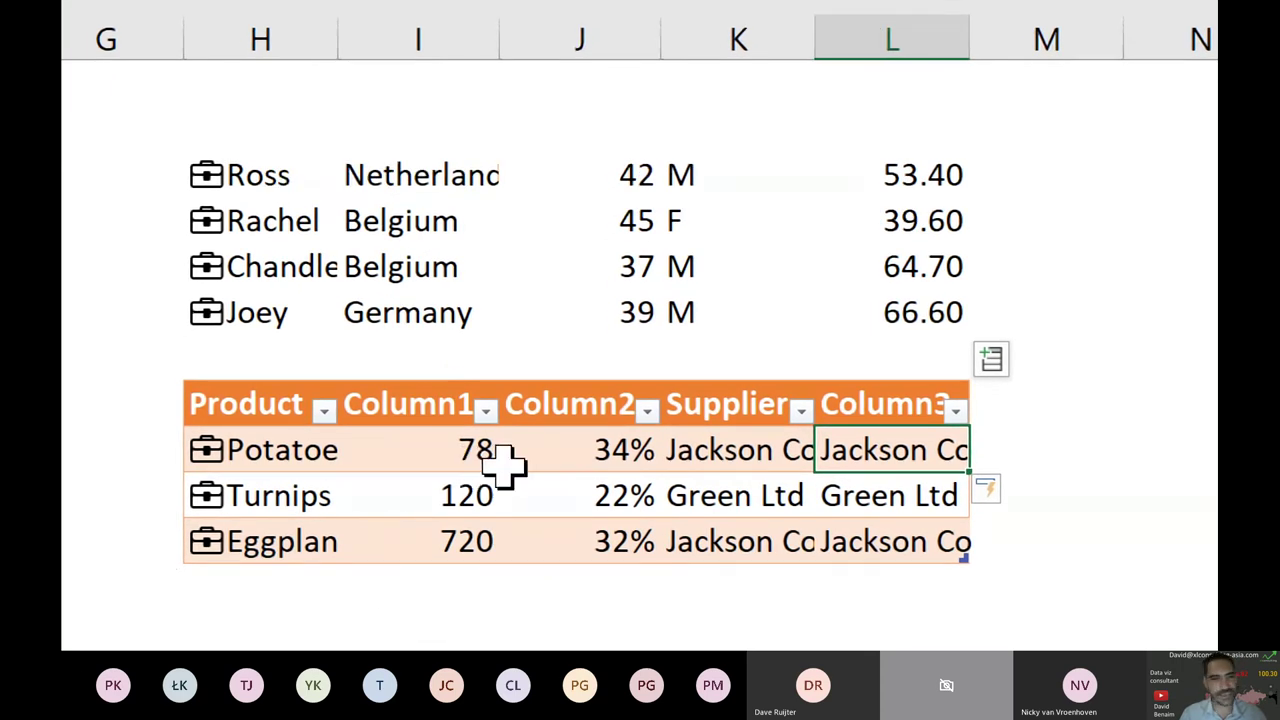
{"action": "left_click", "coordinate": [537, 457]}
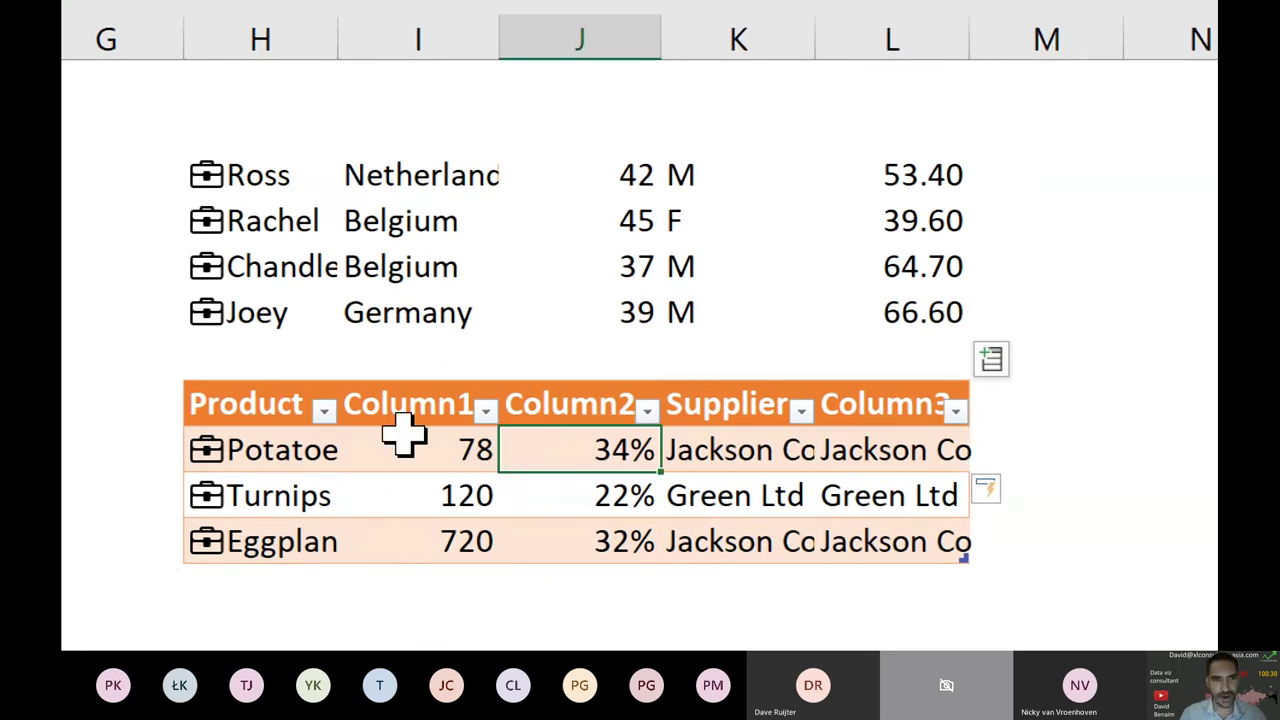
{"action": "left_click", "coordinate": [330, 430]}
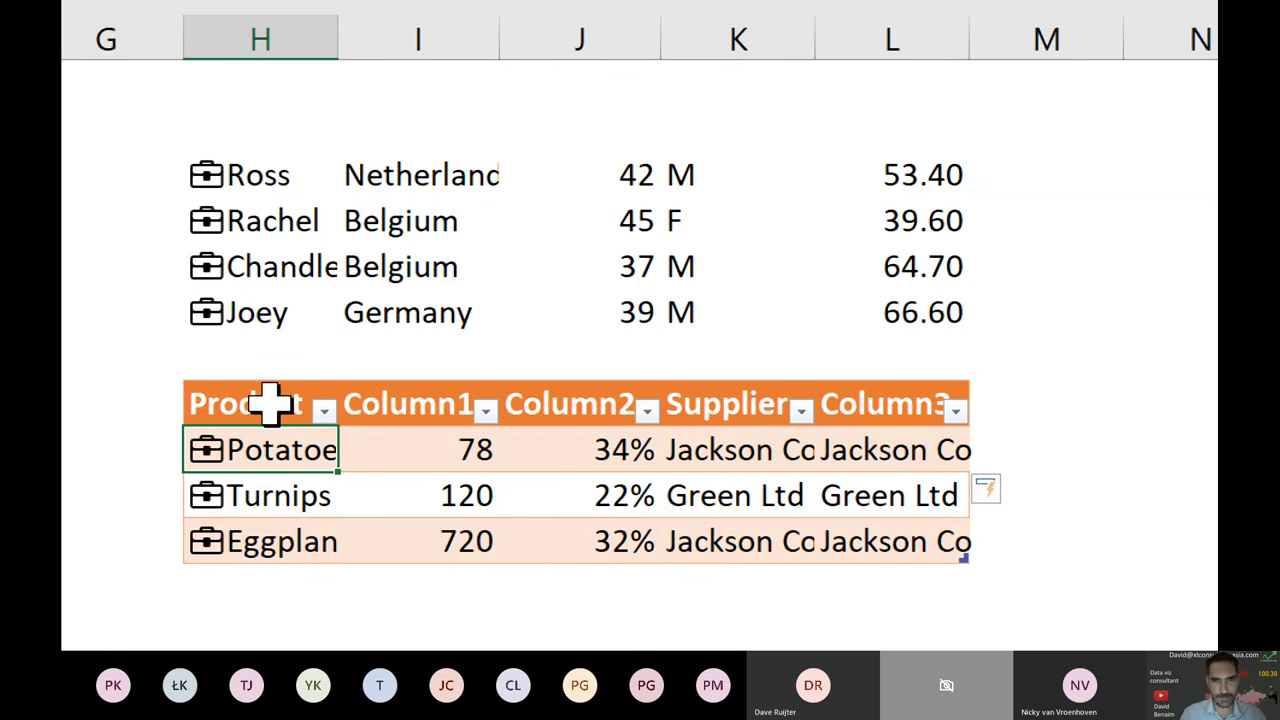
{"action": "left_click_drag", "start_coordinate": [271, 403], "coordinate": [891, 528]}
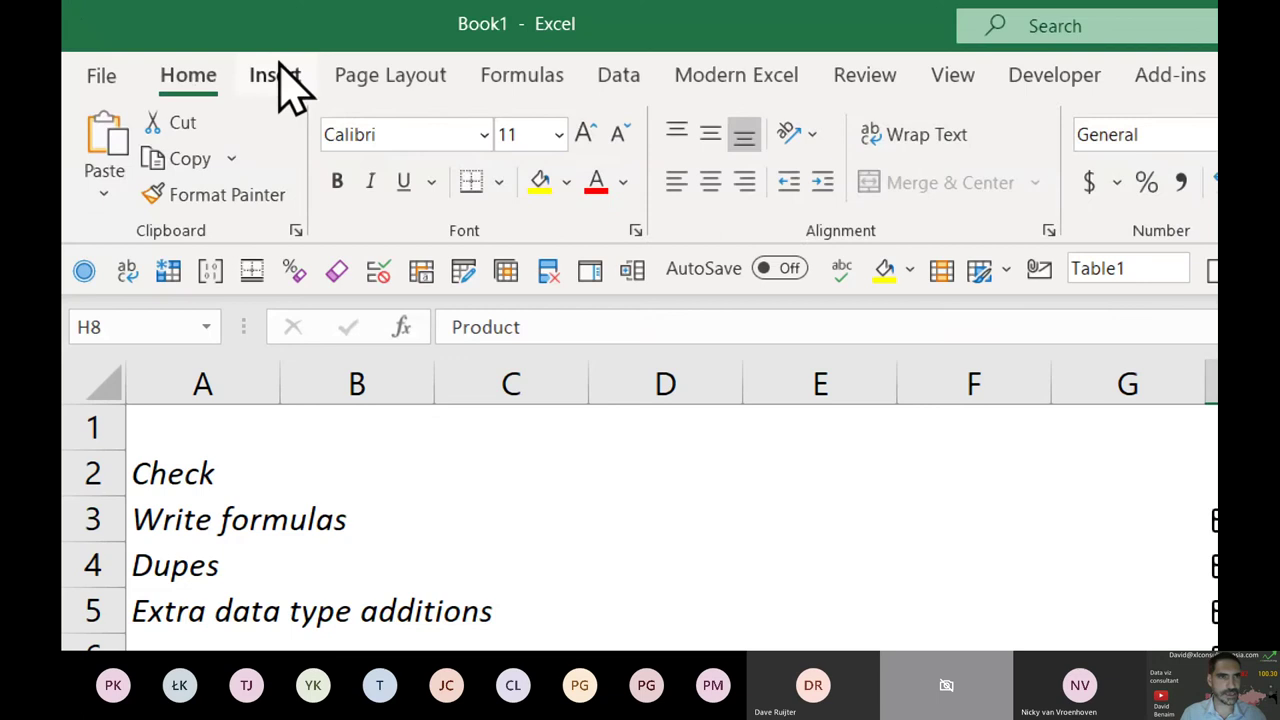
Create a PivotTable on a new sheet with Supplier as rows and Column1 as values
{"action": "left_click", "coordinate": [276, 74]}
{"action": "left_click", "coordinate": [108, 150]}
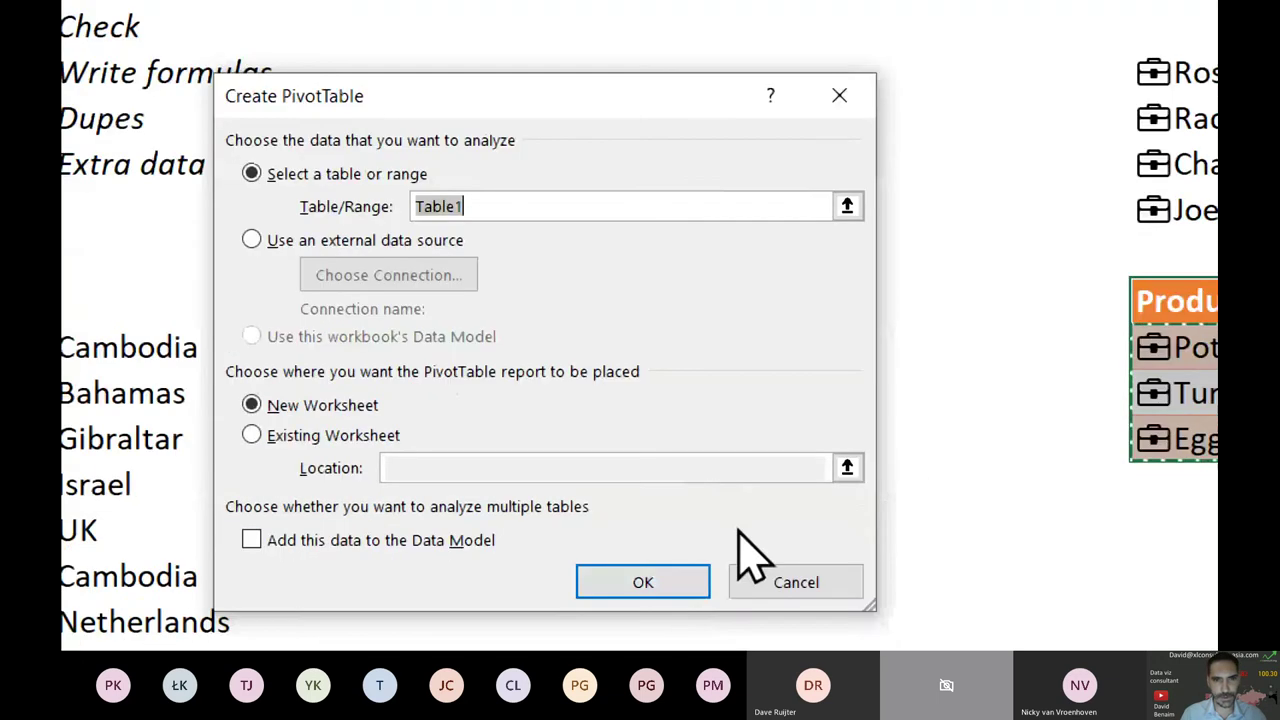
{"action": "left_click", "coordinate": [666, 583]}
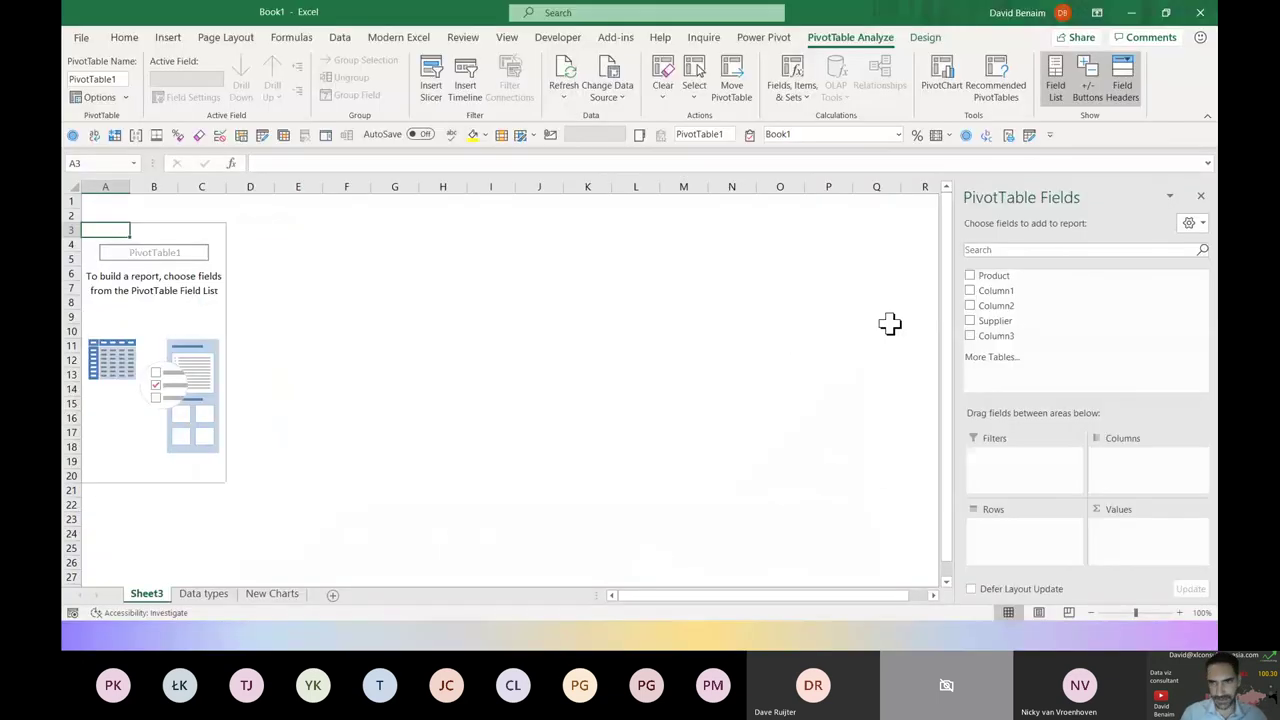
{"action": "left_click", "coordinate": [969, 320]}
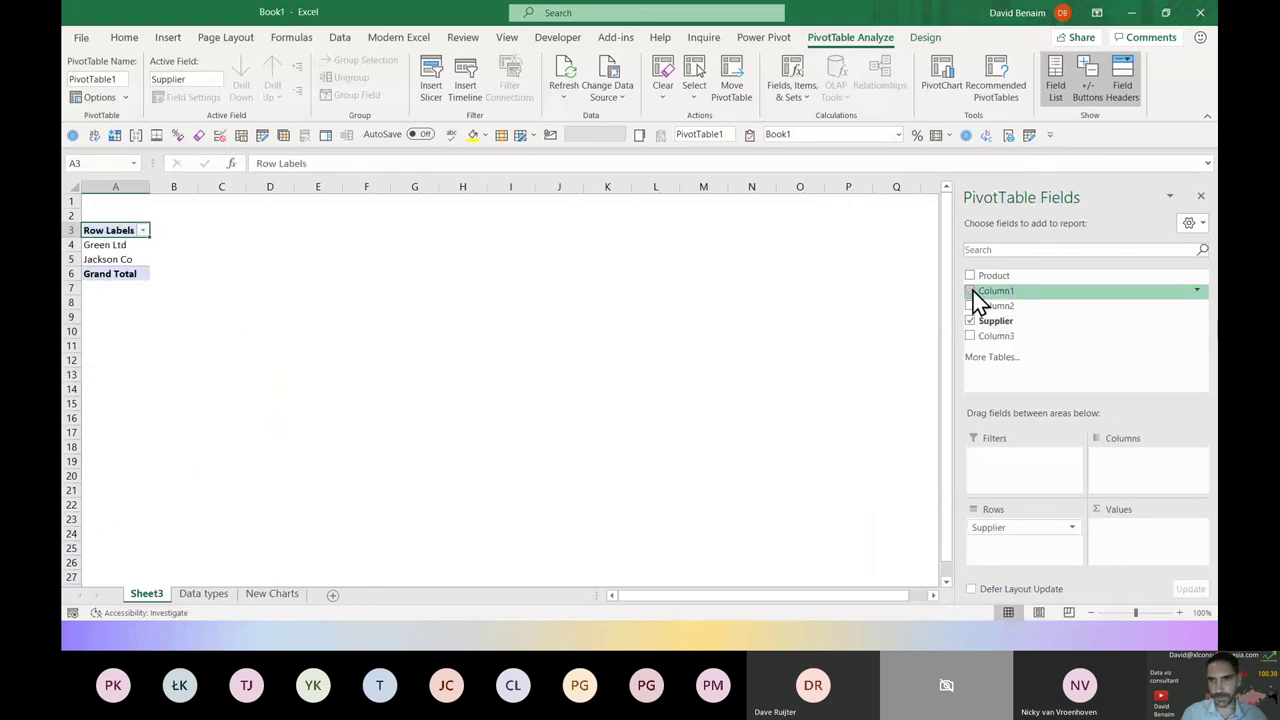
{"action": "left_click", "coordinate": [971, 291]}
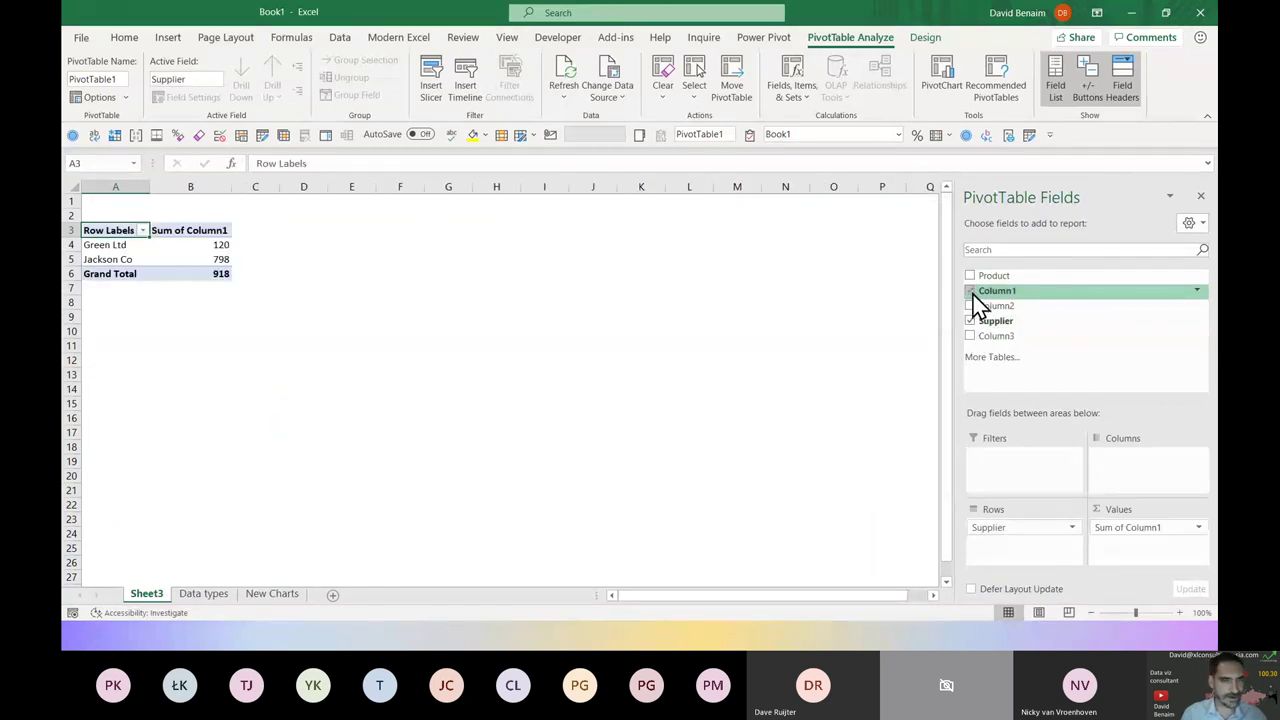
Summarise Column1 by Average: Green Ltd 120, Jackson Co 399, Grand Total 306
{"action": "left_click", "coordinate": [200, 246]}
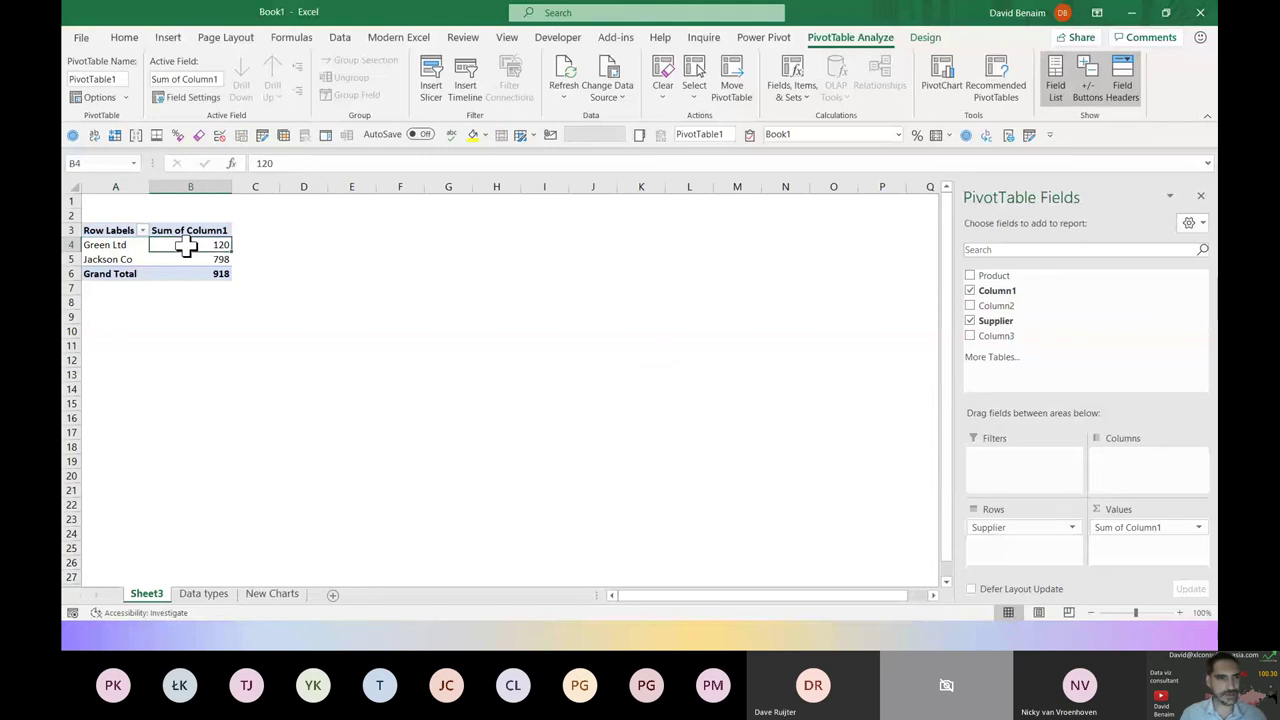
{"action": "right_click", "coordinate": [213, 247]}
{"action": "mouse_move", "coordinate": [332, 396]}
{"action": "left_click", "coordinate": [411, 438]}
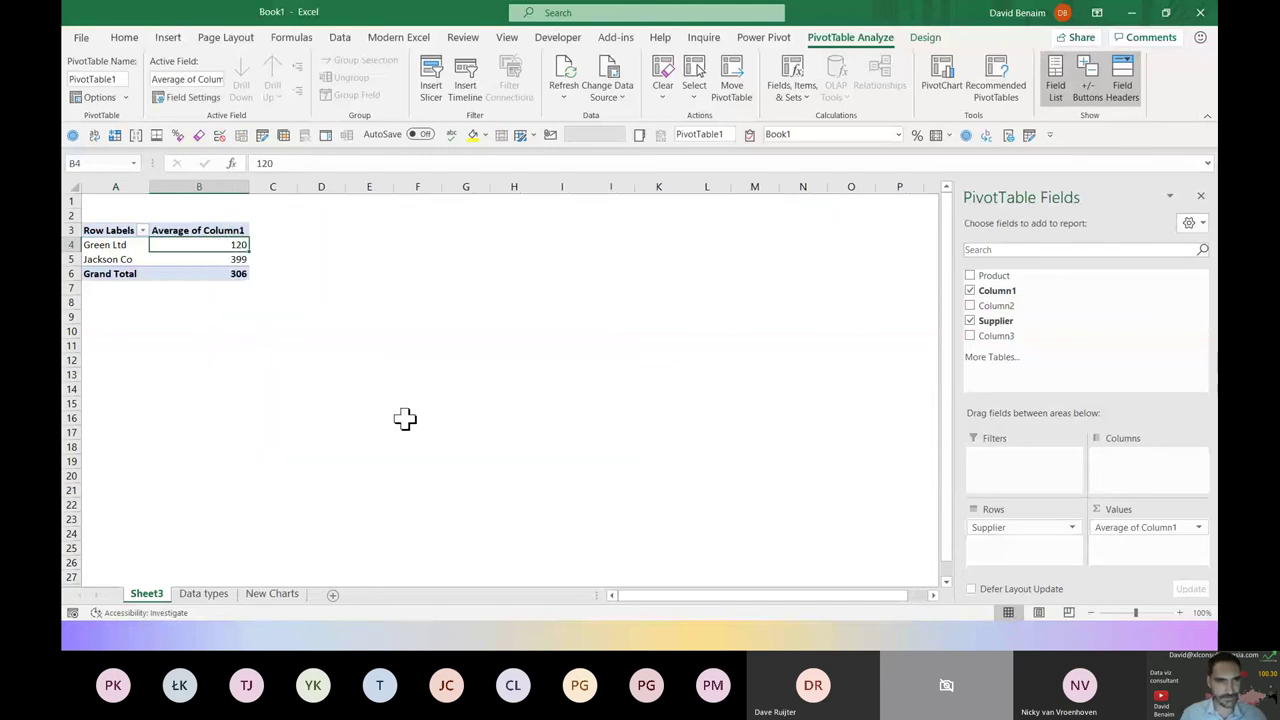
{"action": "left_click", "coordinate": [206, 260]}
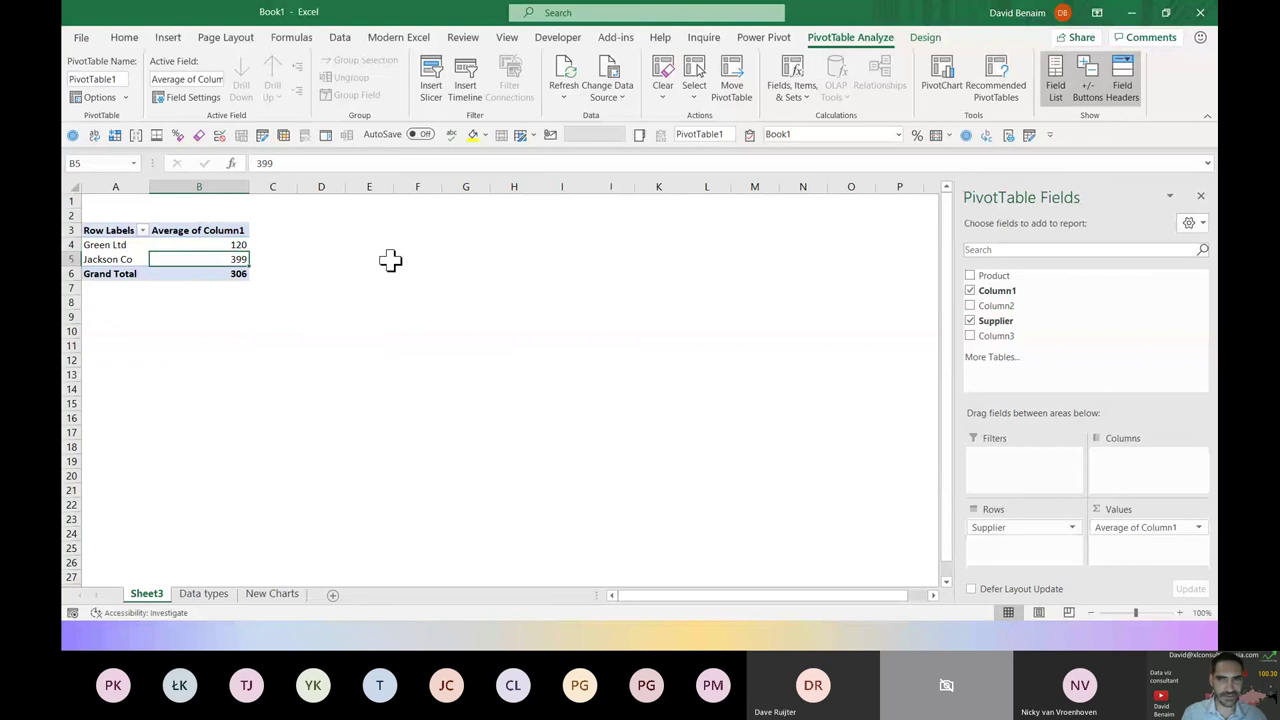
{"action": "left_click", "coordinate": [1200, 196]}
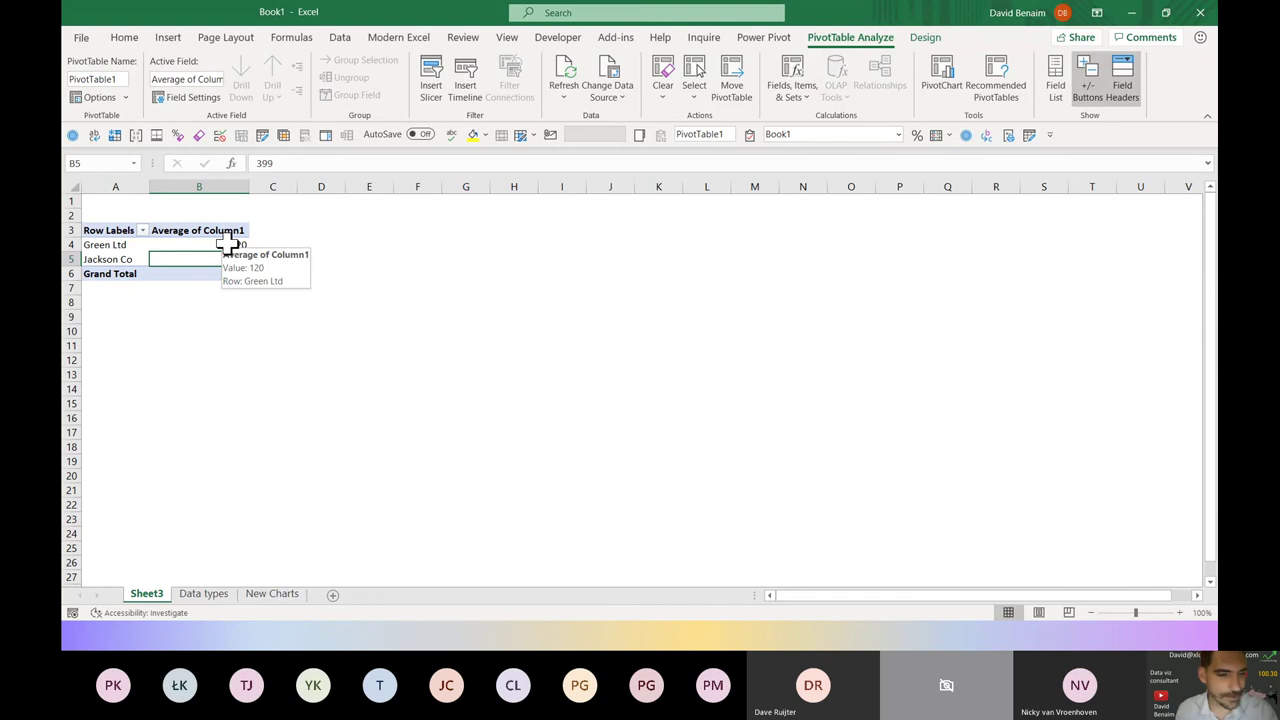
On the Data types sheet, autofit column H to show full product names
{"action": "left_click", "coordinate": [212, 594]}
{"action": "left_click", "coordinate": [716, 400]}
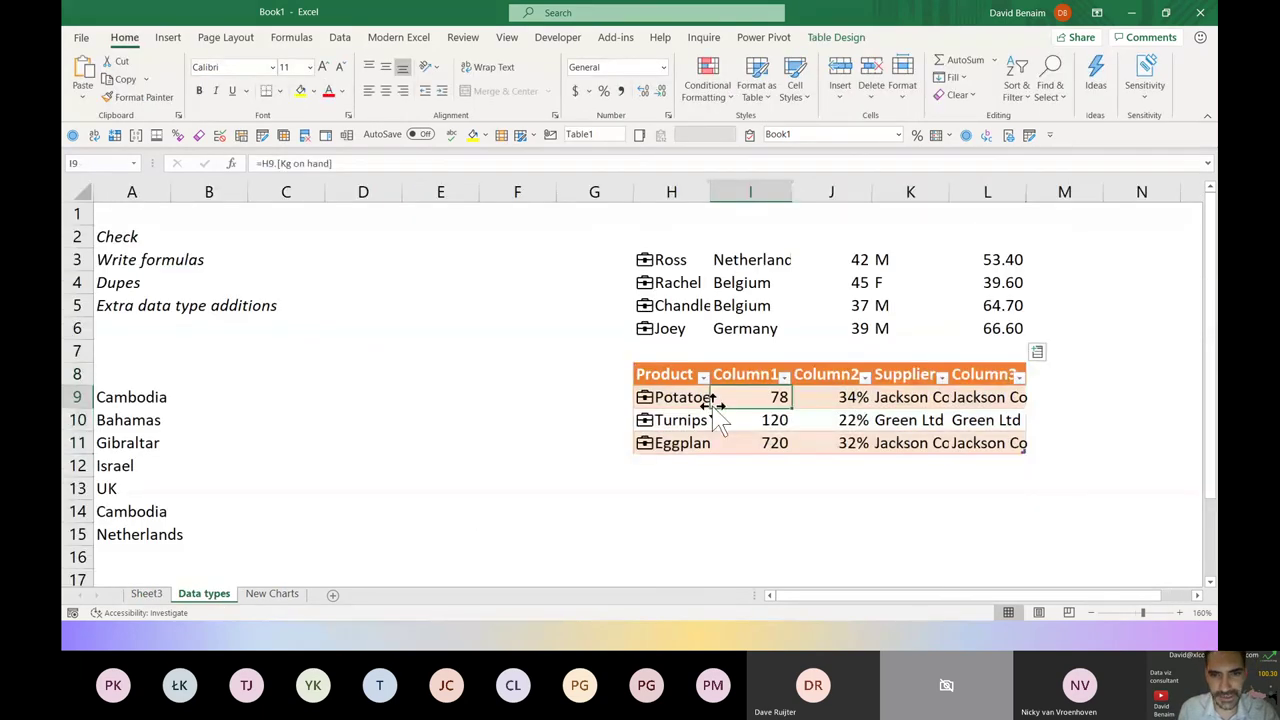
{"action": "left_click", "coordinate": [730, 418]}
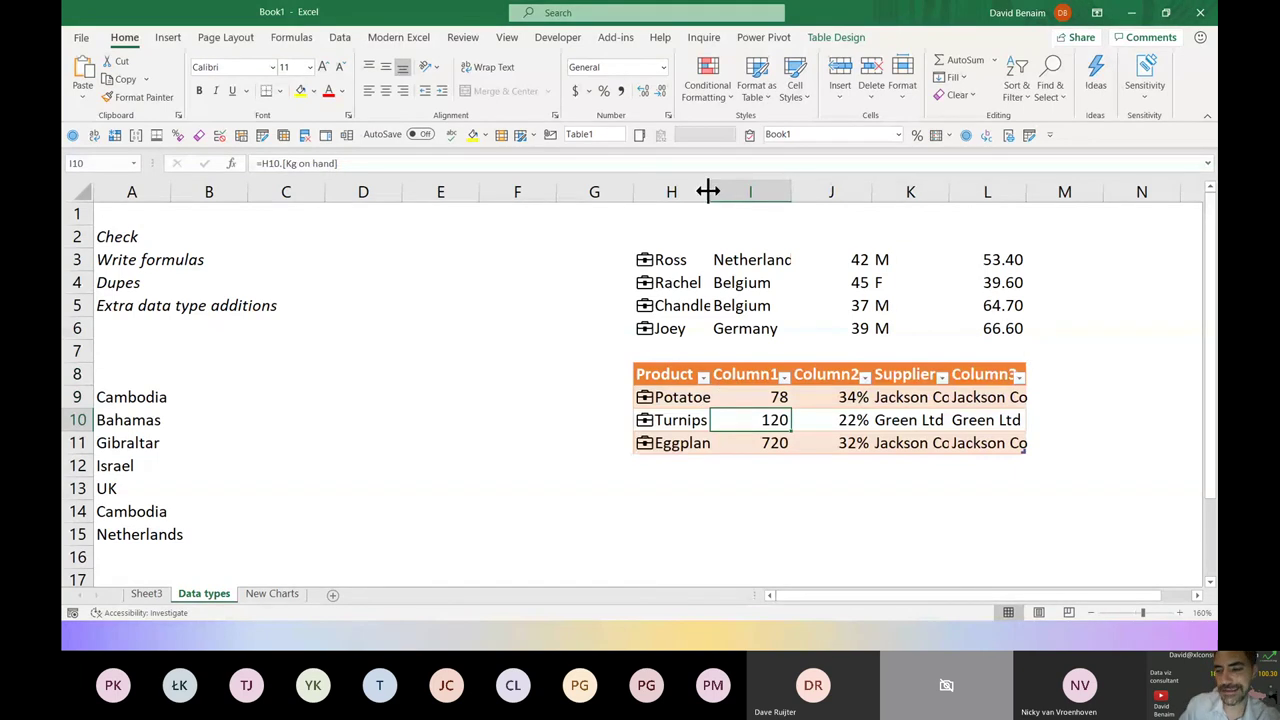
{"action": "double_click", "coordinate": [708, 191]}
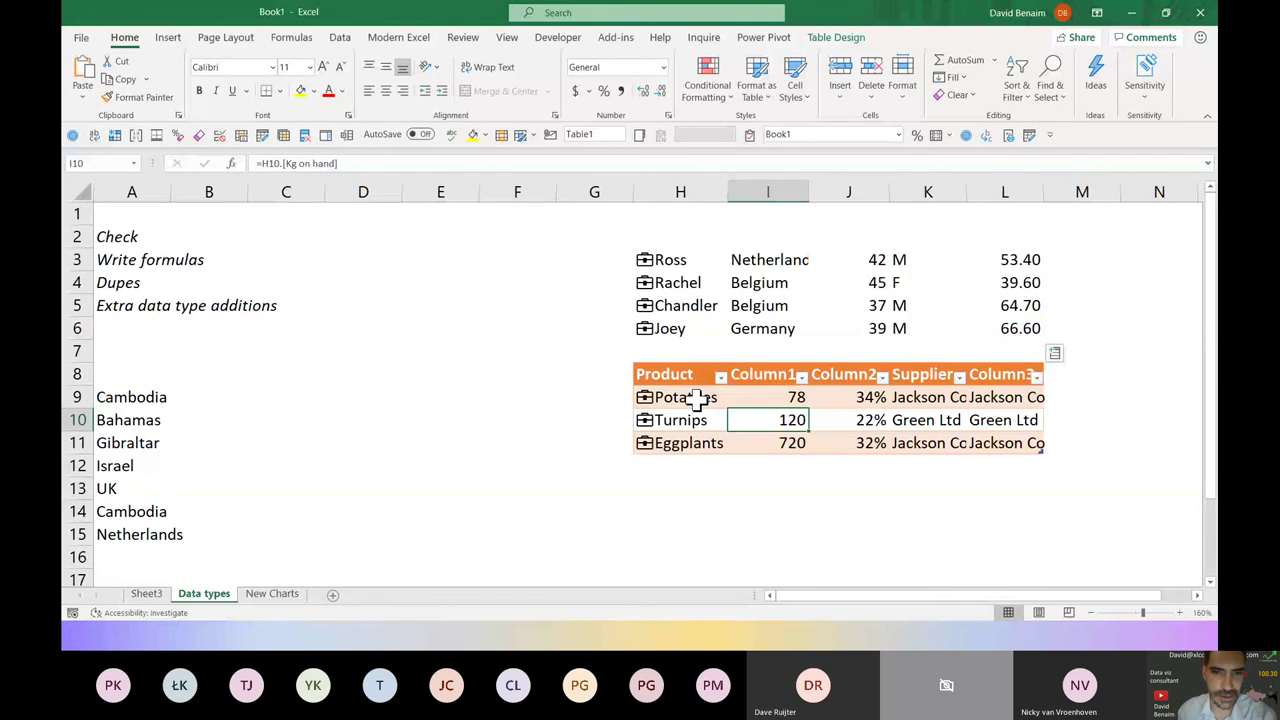
{"action": "left_click", "coordinate": [500, 345]}
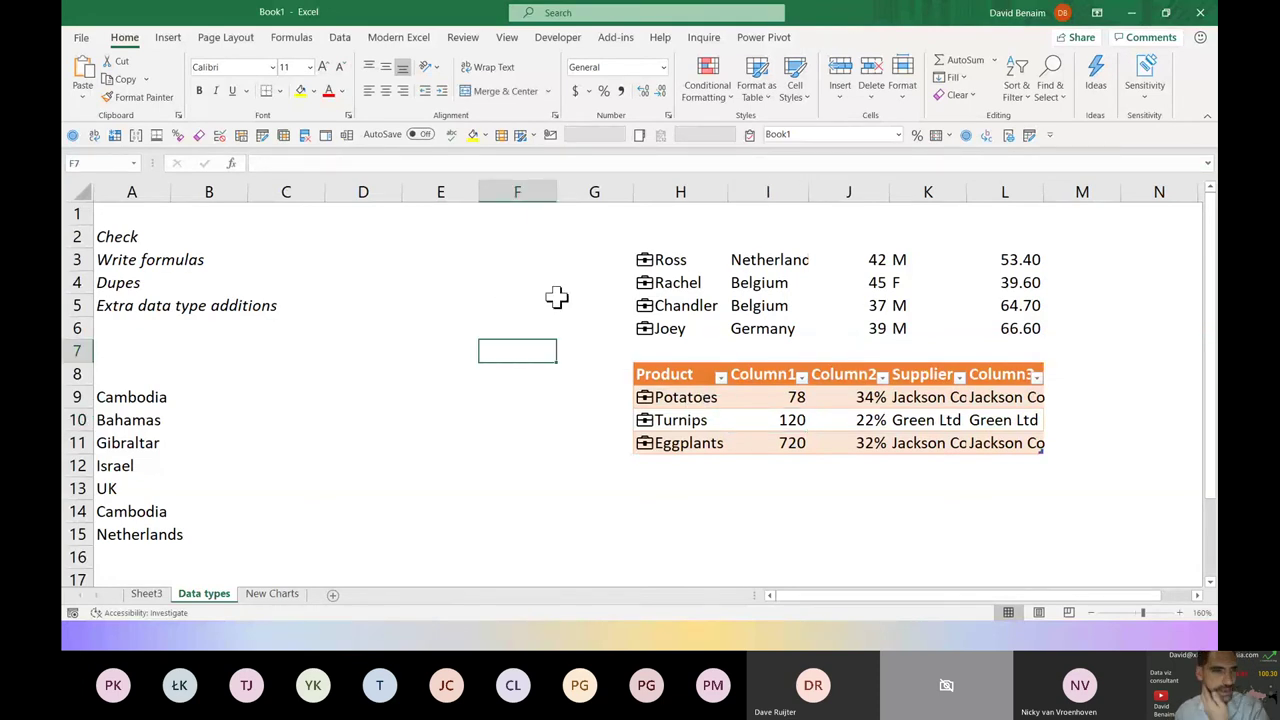
Add a Turnips row at H12, auto-filling 120, 22% and Green Ltd
{"action": "left_click", "coordinate": [665, 466]}
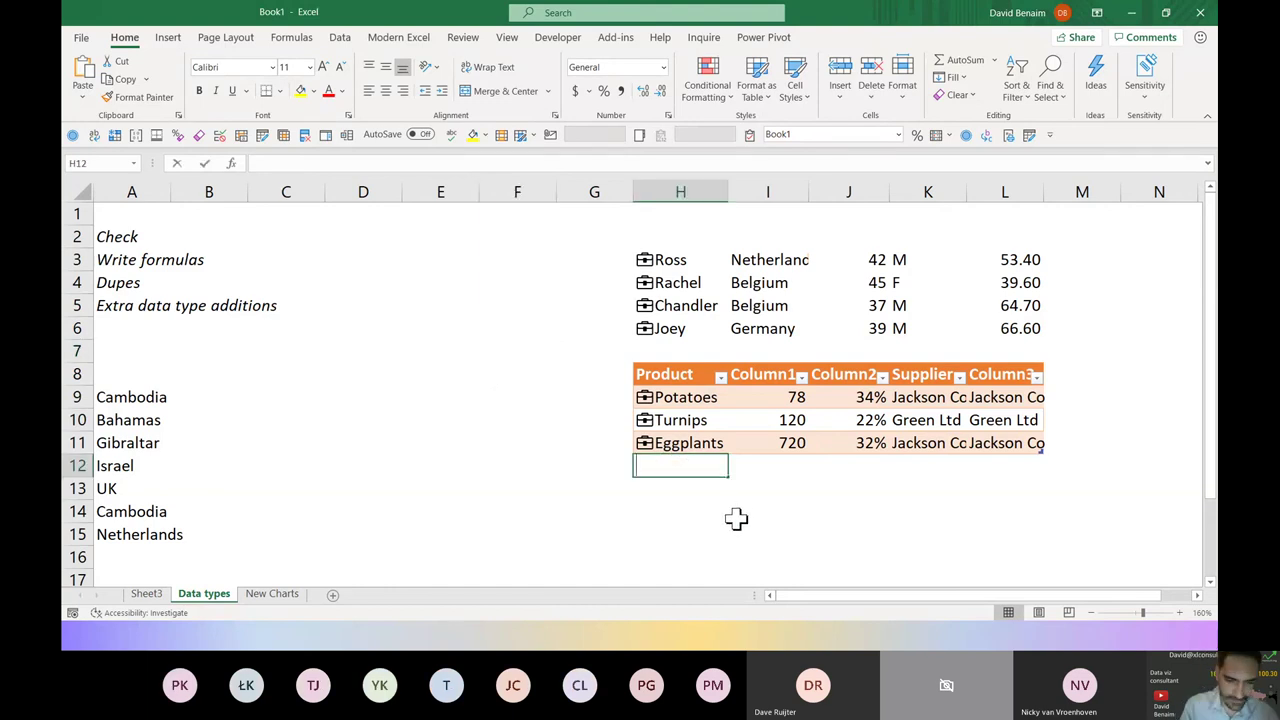
{"action": "type", "text": "Po"}
{"action": "key", "text": "ctrl+Return"}
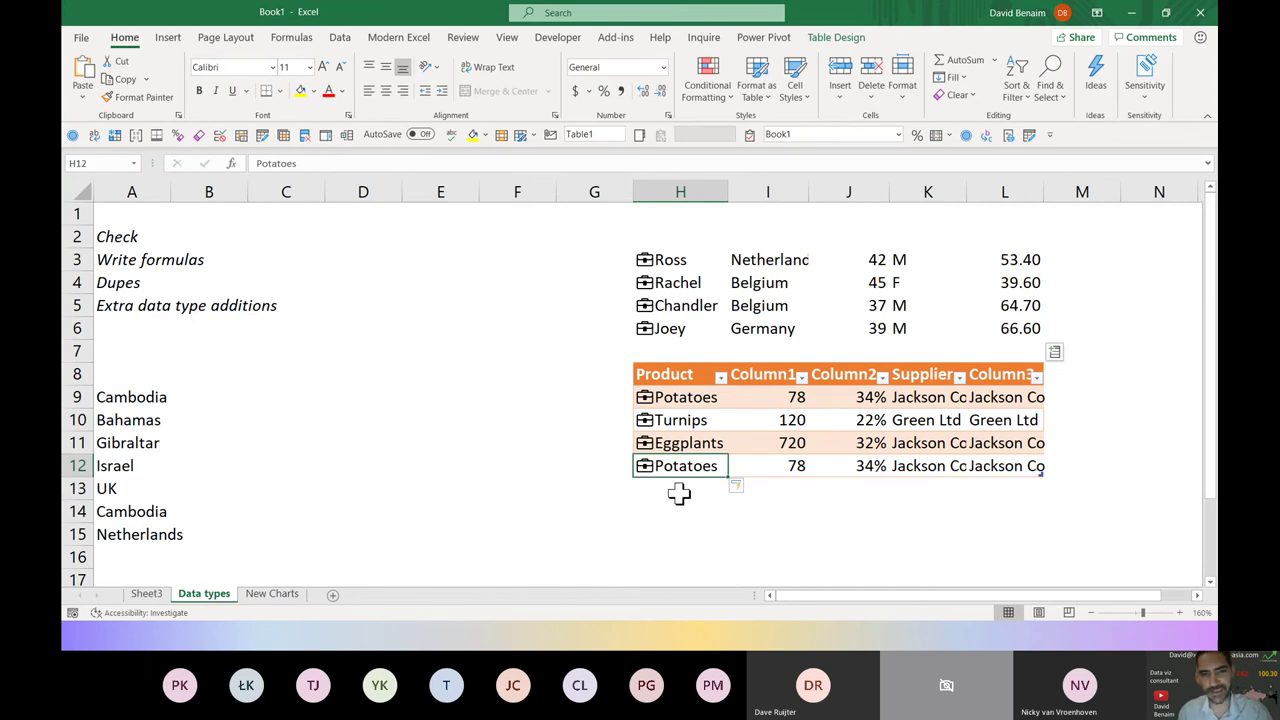
{"action": "type", "text": "tu"}
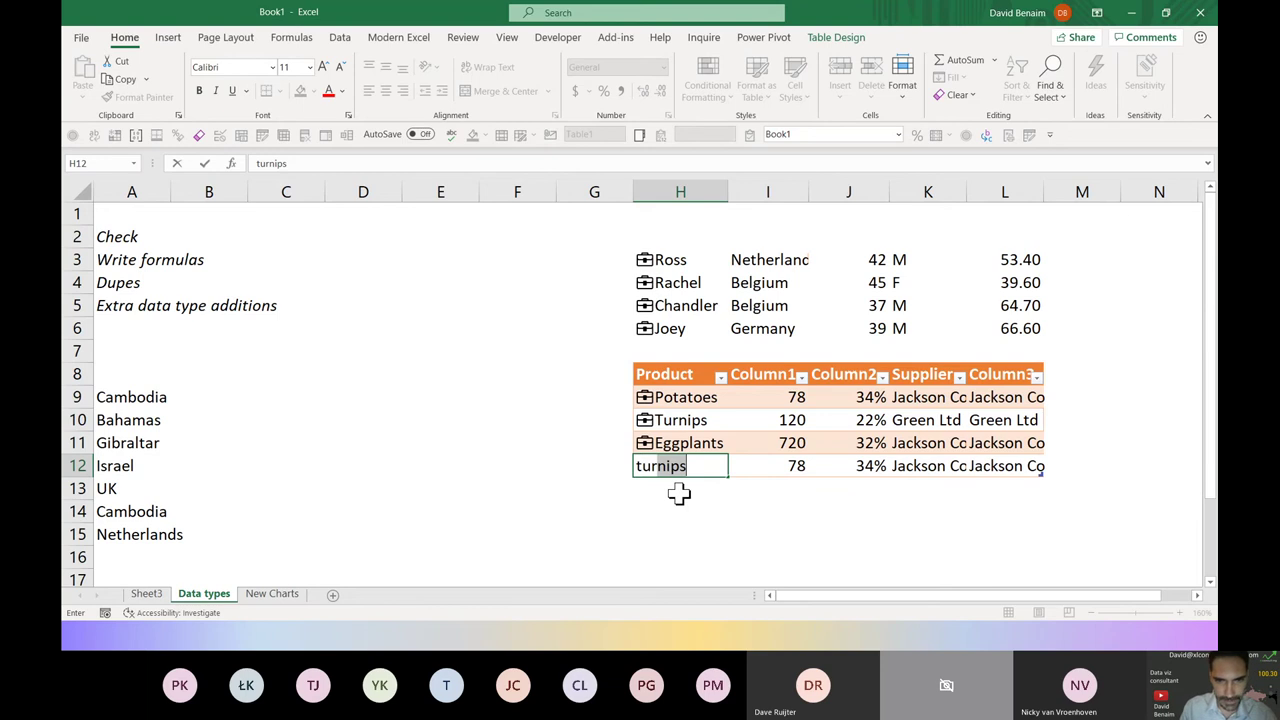
{"action": "key", "text": "Return"}
{"action": "key", "text": "Up"}
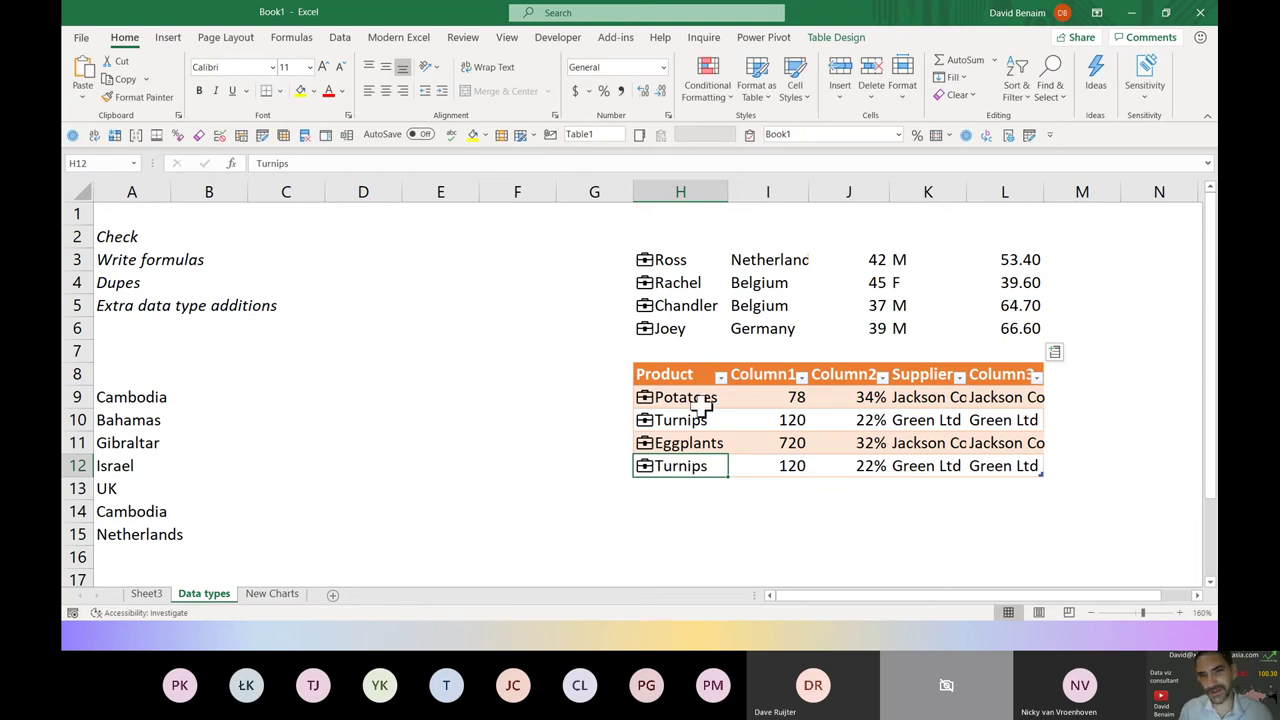
Highlight the duplicate Turnips entries in H9:H12 with Light Red Fill and Dark Red Text
{"action": "left_click_drag", "start_coordinate": [690, 398], "coordinate": [704, 467]}
{"action": "left_click", "coordinate": [717, 90]}
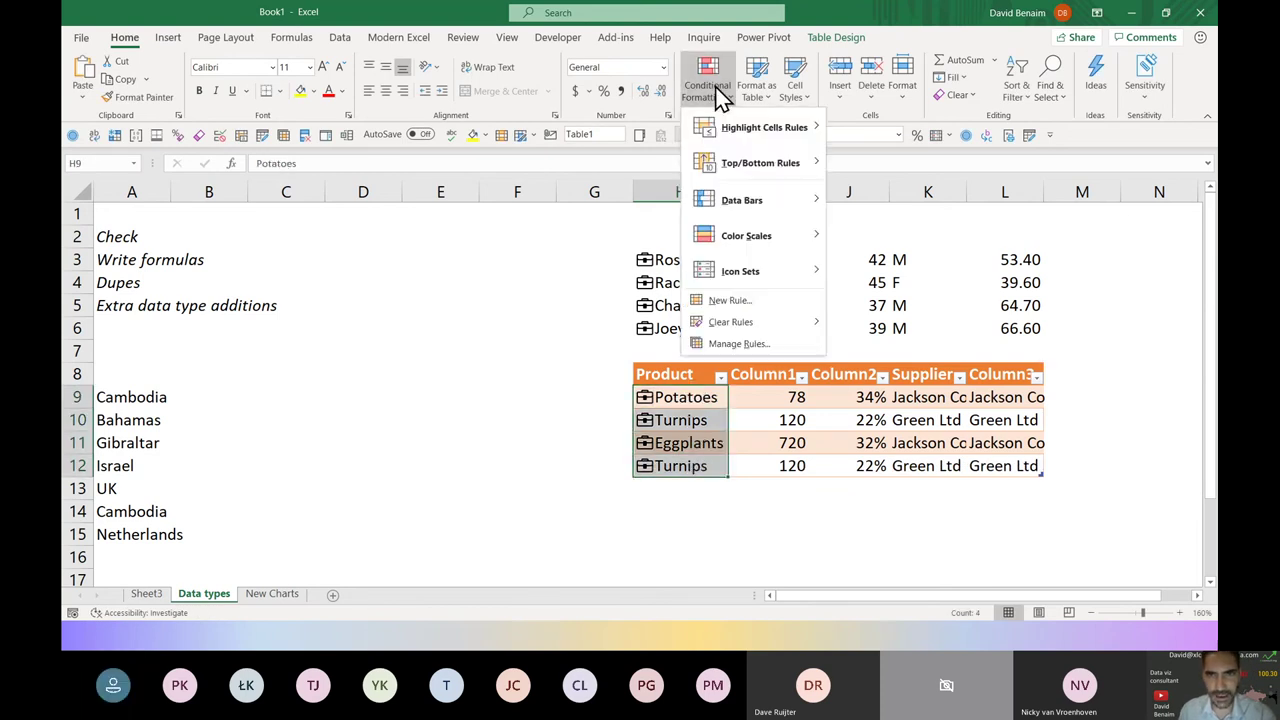
{"action": "mouse_move", "coordinate": [780, 127]}
{"action": "left_click", "coordinate": [900, 342]}
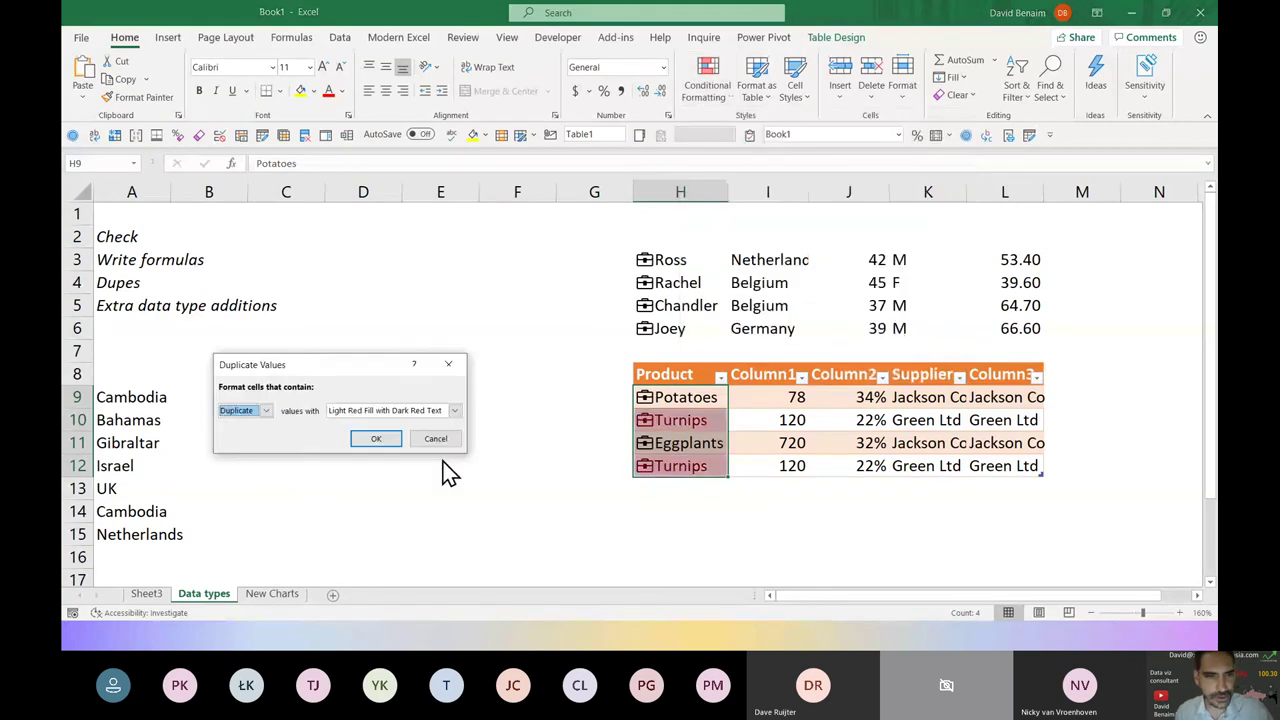
{"action": "left_click", "coordinate": [376, 440]}
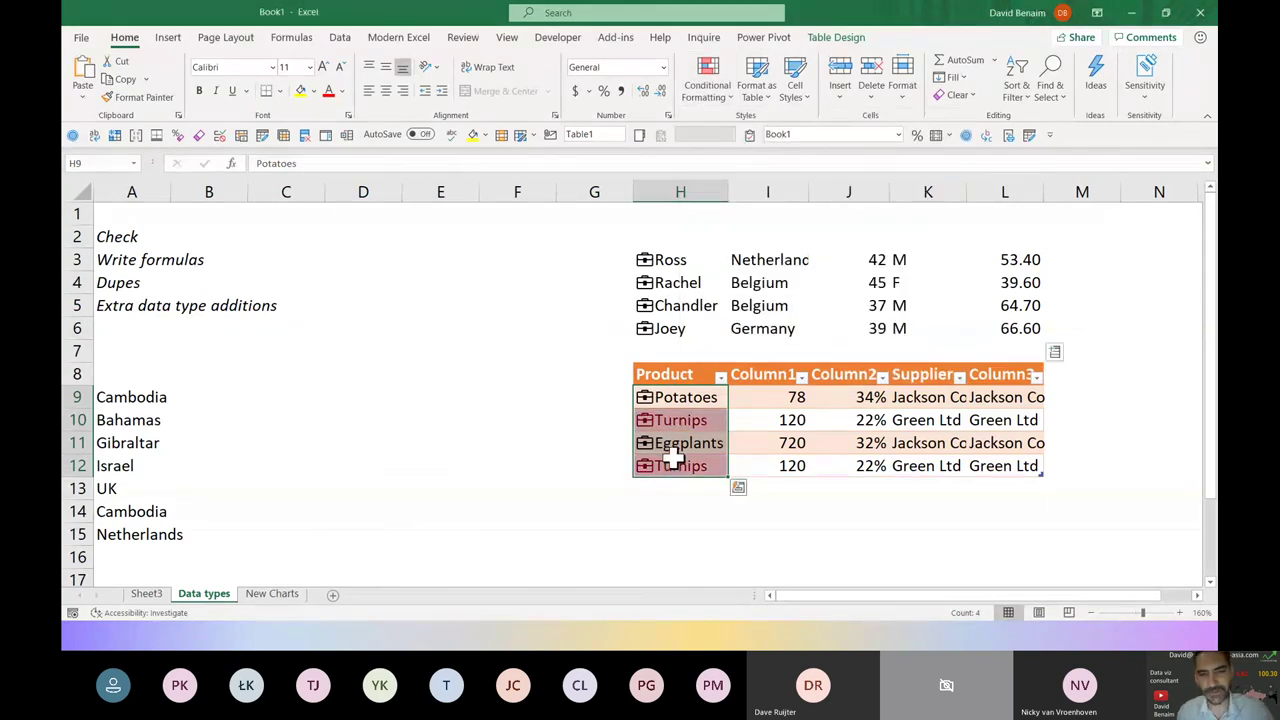
{"action": "left_click", "coordinate": [677, 465]}
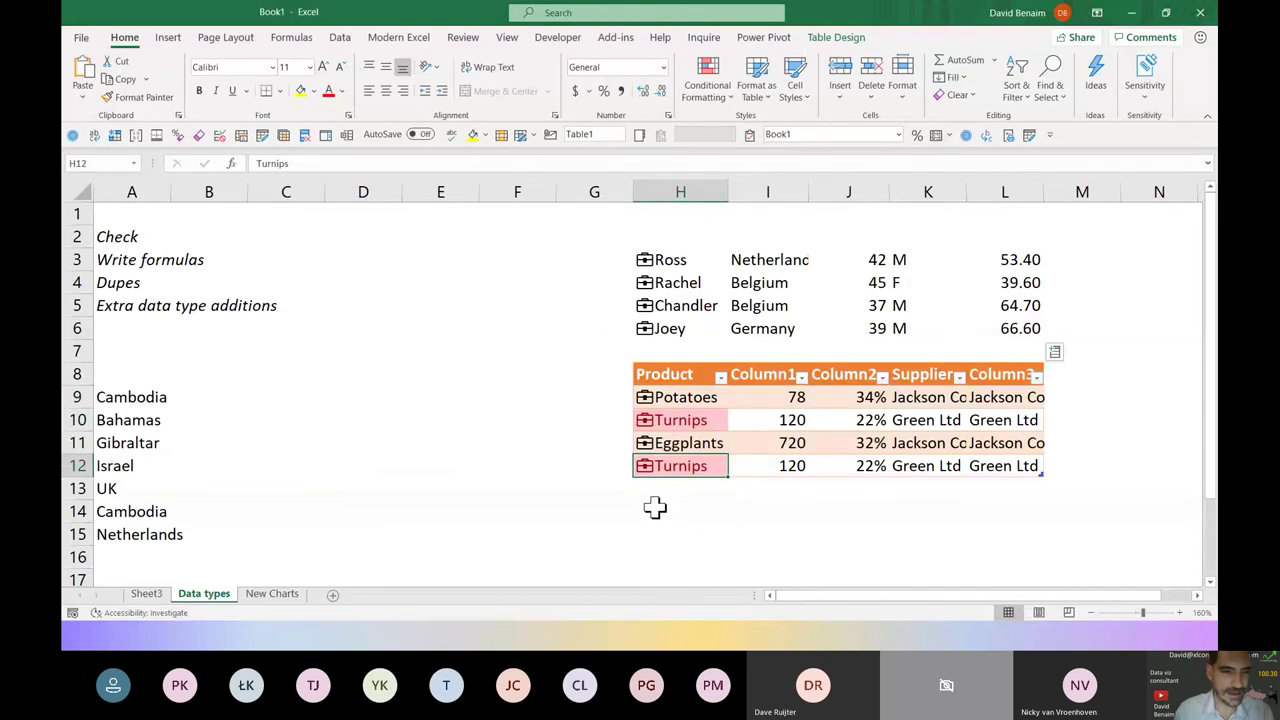
{"action": "left_click", "coordinate": [548, 436]}
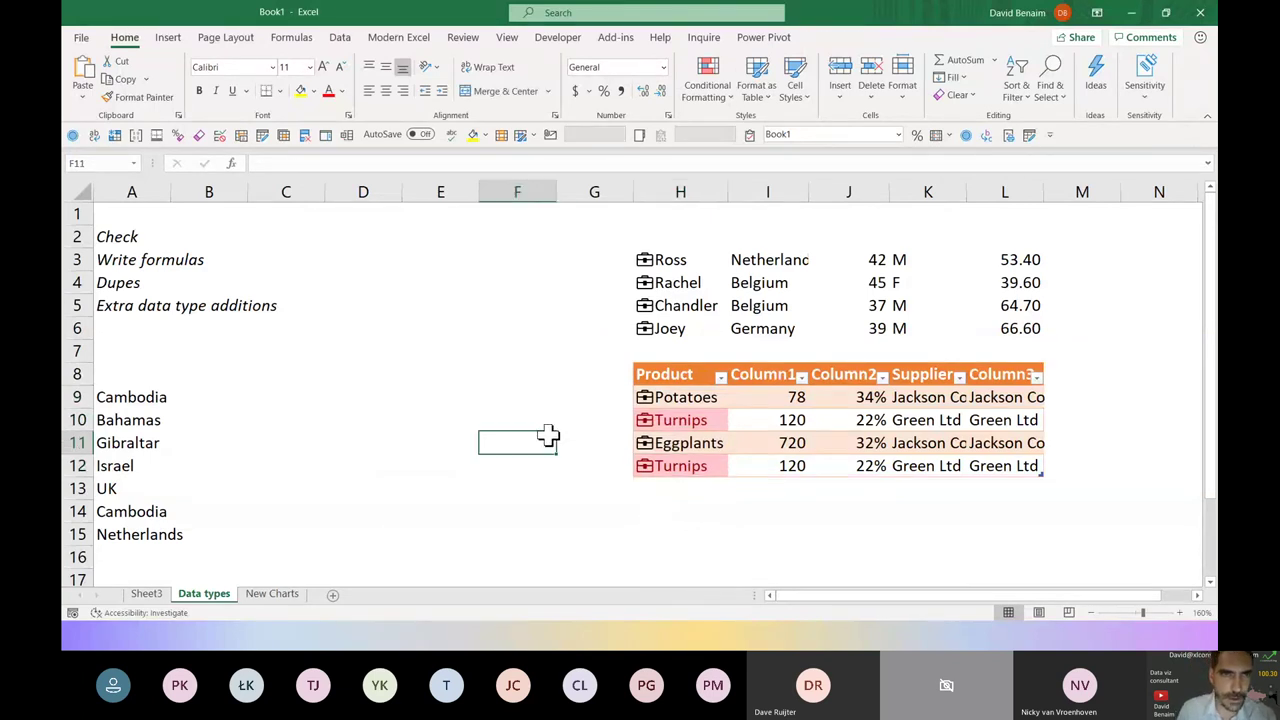
Convert the country names Cambodia to Netherlands in A9:A15 to the Geography data type
{"action": "left_click", "coordinate": [342, 40]}
{"action": "left_click", "coordinate": [636, 90]}
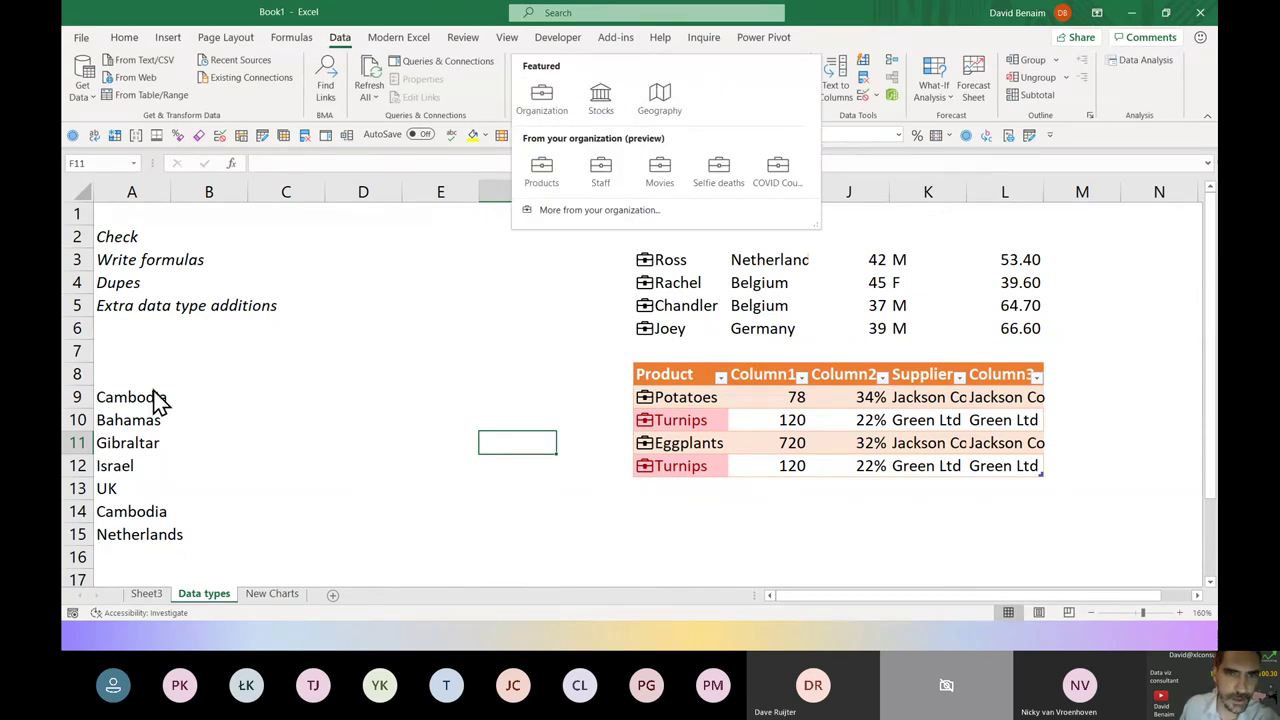
{"action": "left_click", "coordinate": [140, 408]}
{"action": "left_click_drag", "start_coordinate": [129, 400], "coordinate": [131, 534]}
{"action": "left_click", "coordinate": [637, 91]}
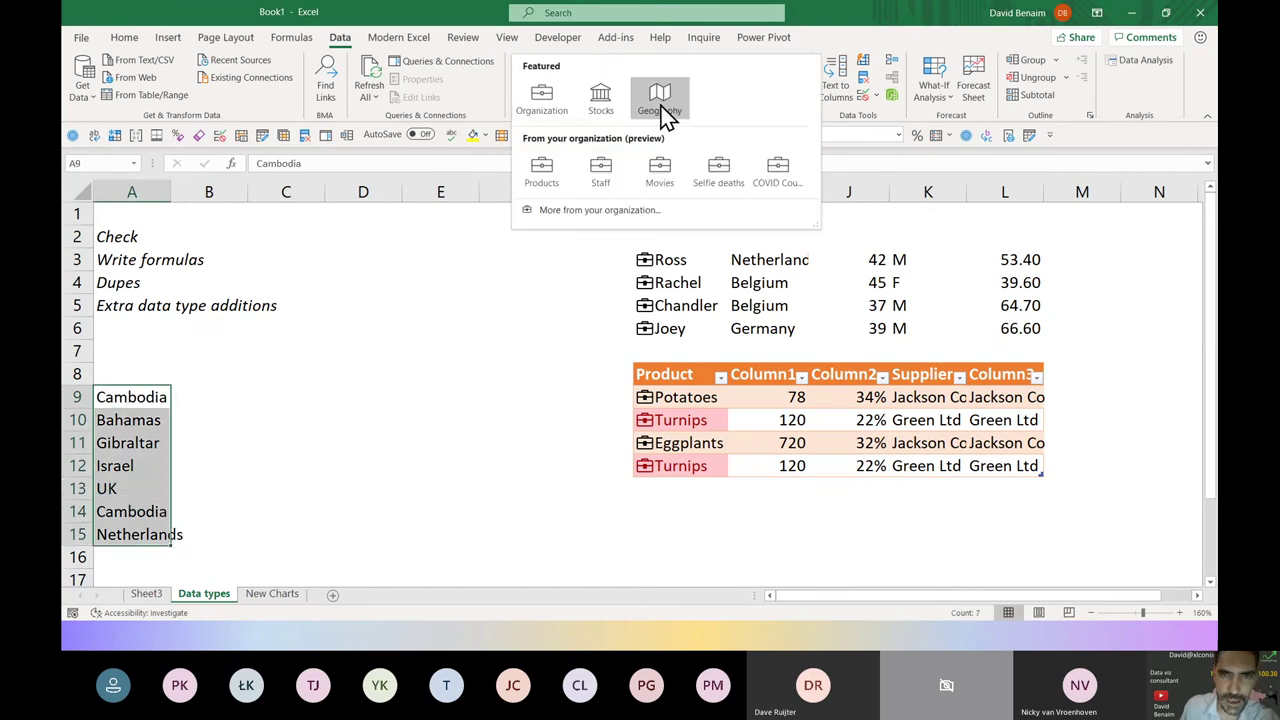
{"action": "left_click", "coordinate": [660, 104]}
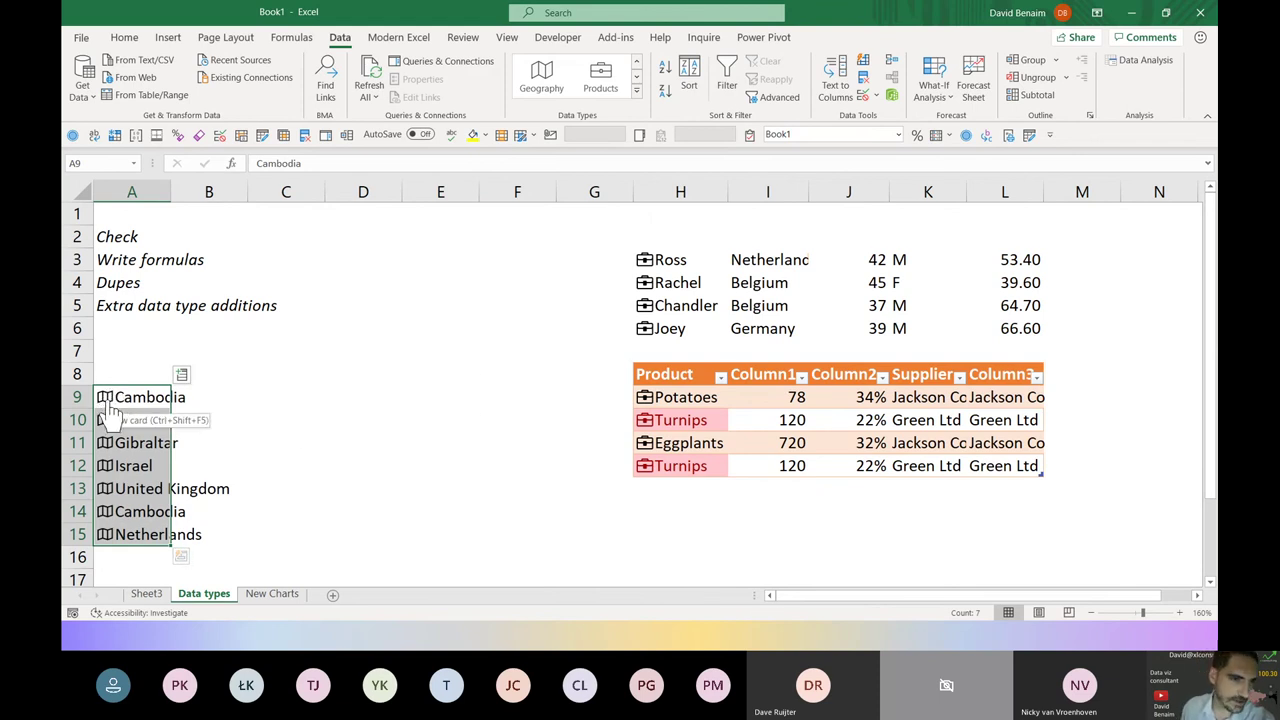
Insert the Birth rate and Forested area (%) fields beside the countries
{"action": "left_click", "coordinate": [181, 377]}
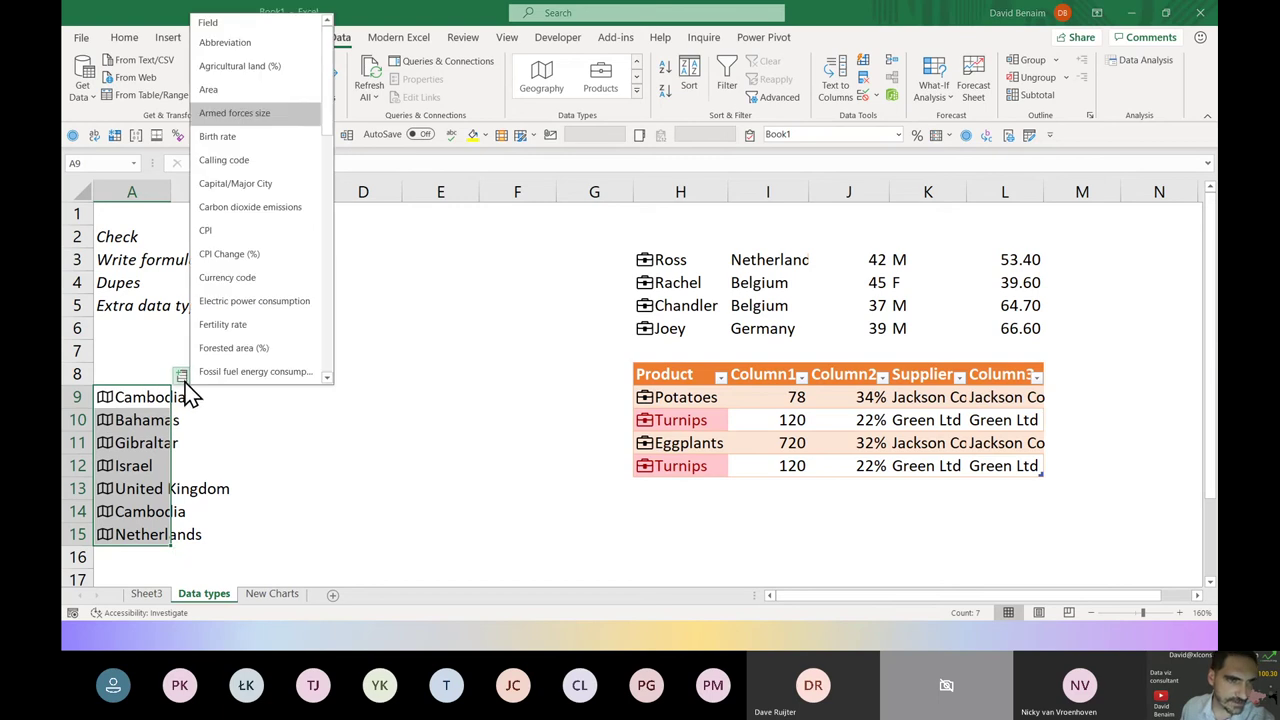
{"action": "left_click", "coordinate": [242, 137]}
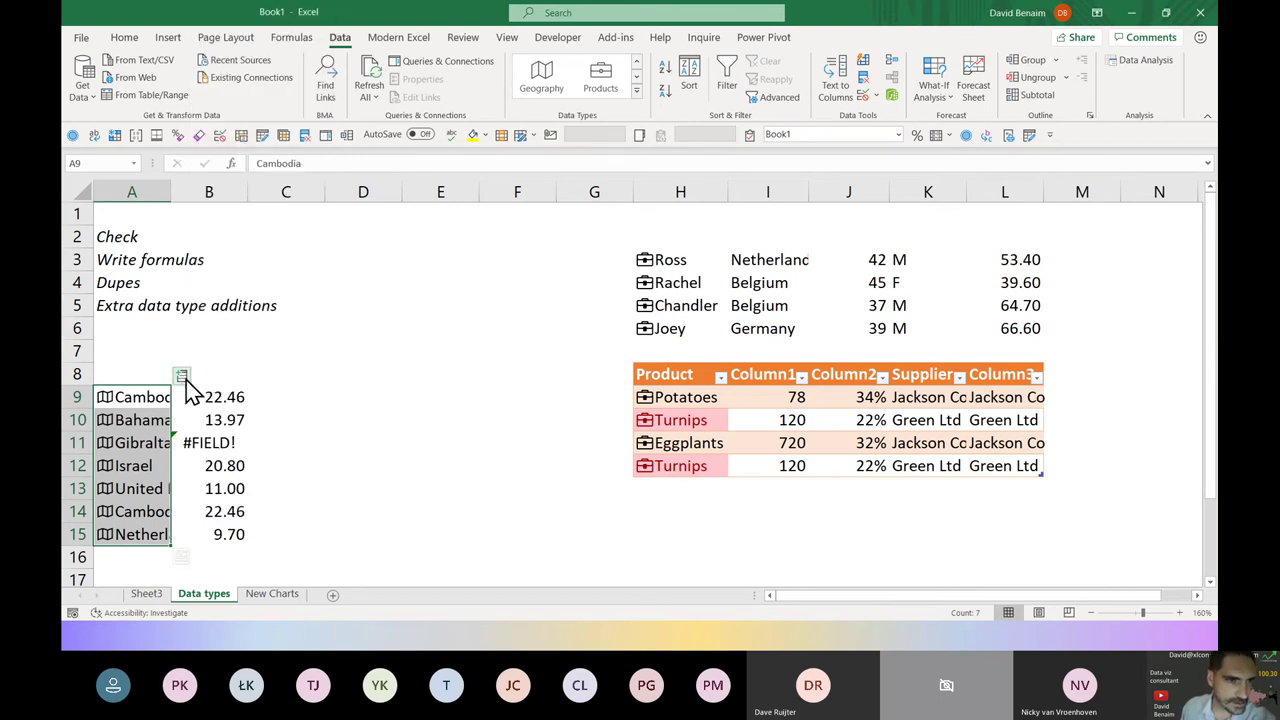
{"action": "left_click", "coordinate": [183, 378]}
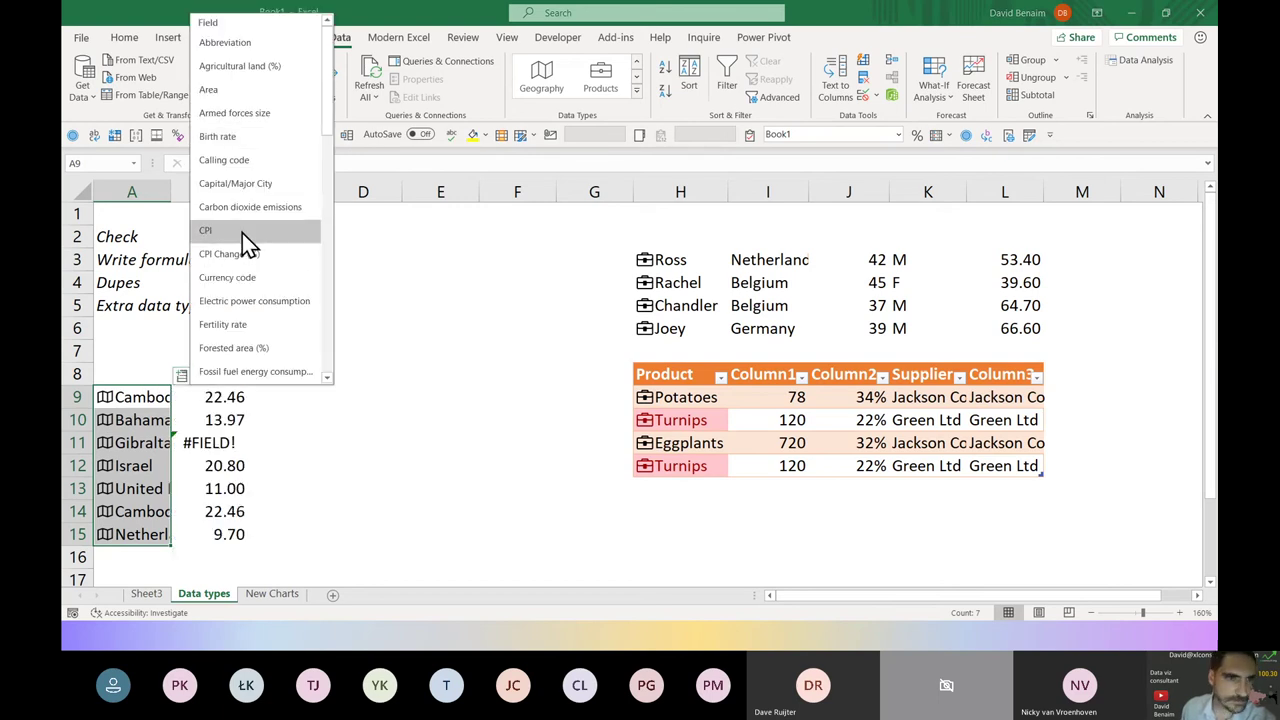
{"action": "left_click", "coordinate": [276, 347]}
Add the Population field and autofit column D so the figures are readable
{"action": "left_click", "coordinate": [181, 375]}
{"action": "scroll", "coordinate": [297, 208], "scroll_direction": "down", "scroll_amount": 6}
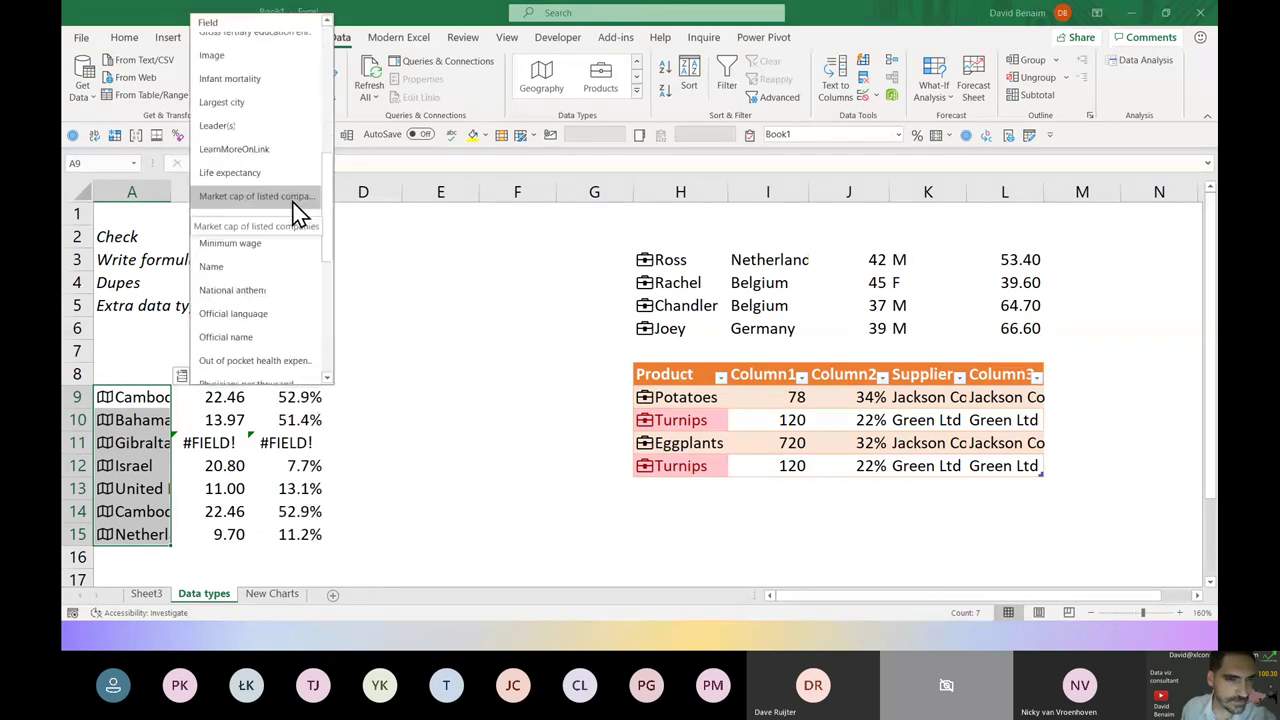
{"action": "scroll", "coordinate": [265, 200], "scroll_direction": "up", "scroll_amount": 8}
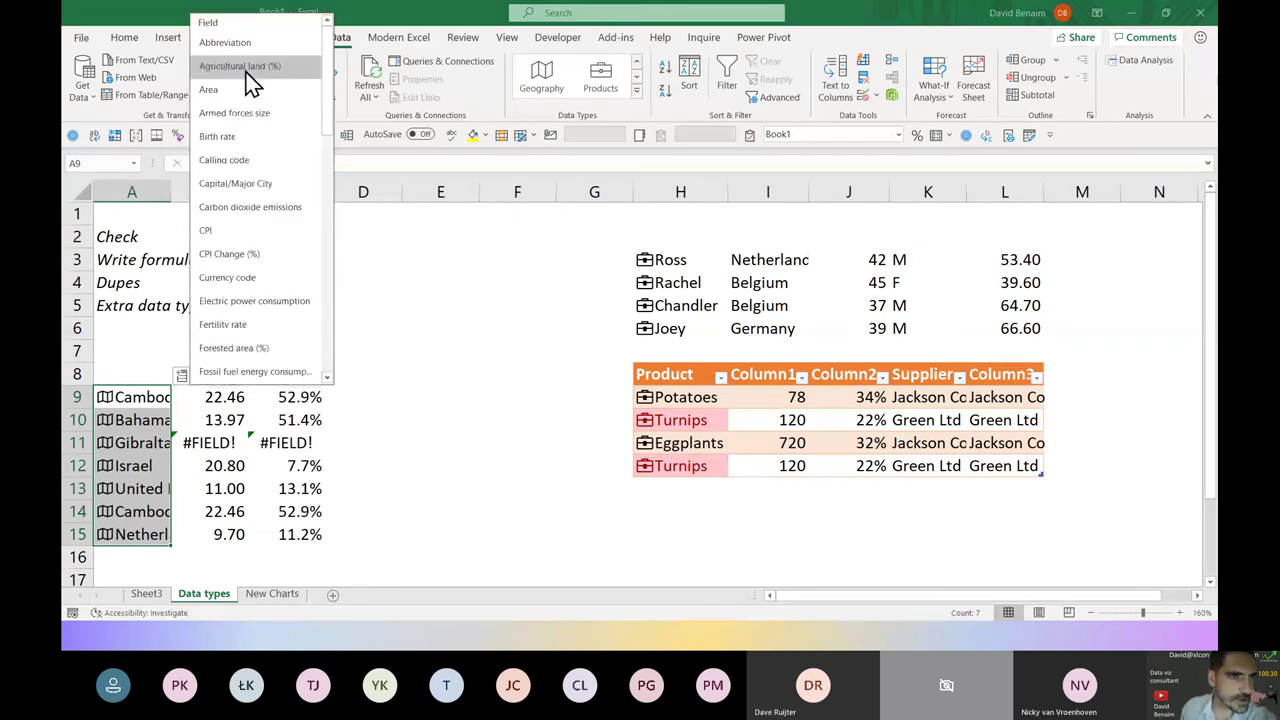
{"action": "left_click_drag", "start_coordinate": [326, 128], "coordinate": [334, 296]}
{"action": "left_click", "coordinate": [250, 299]}
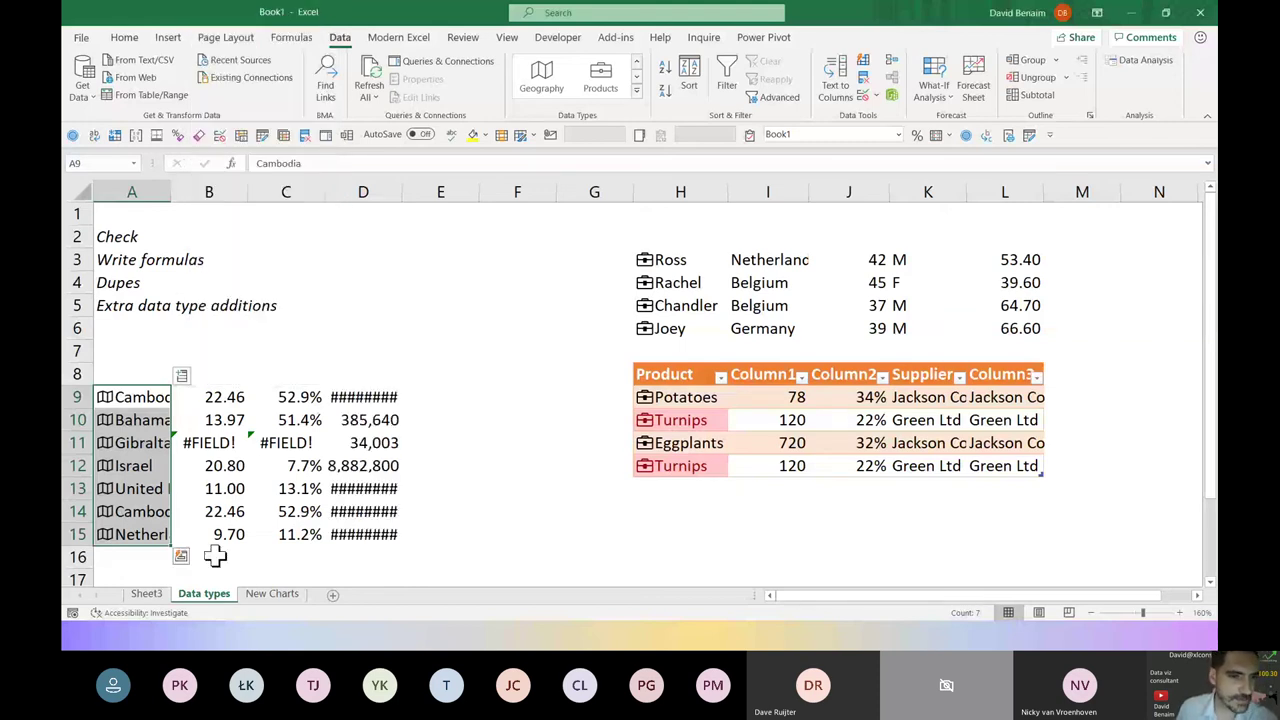
{"action": "double_click", "coordinate": [402, 191]}
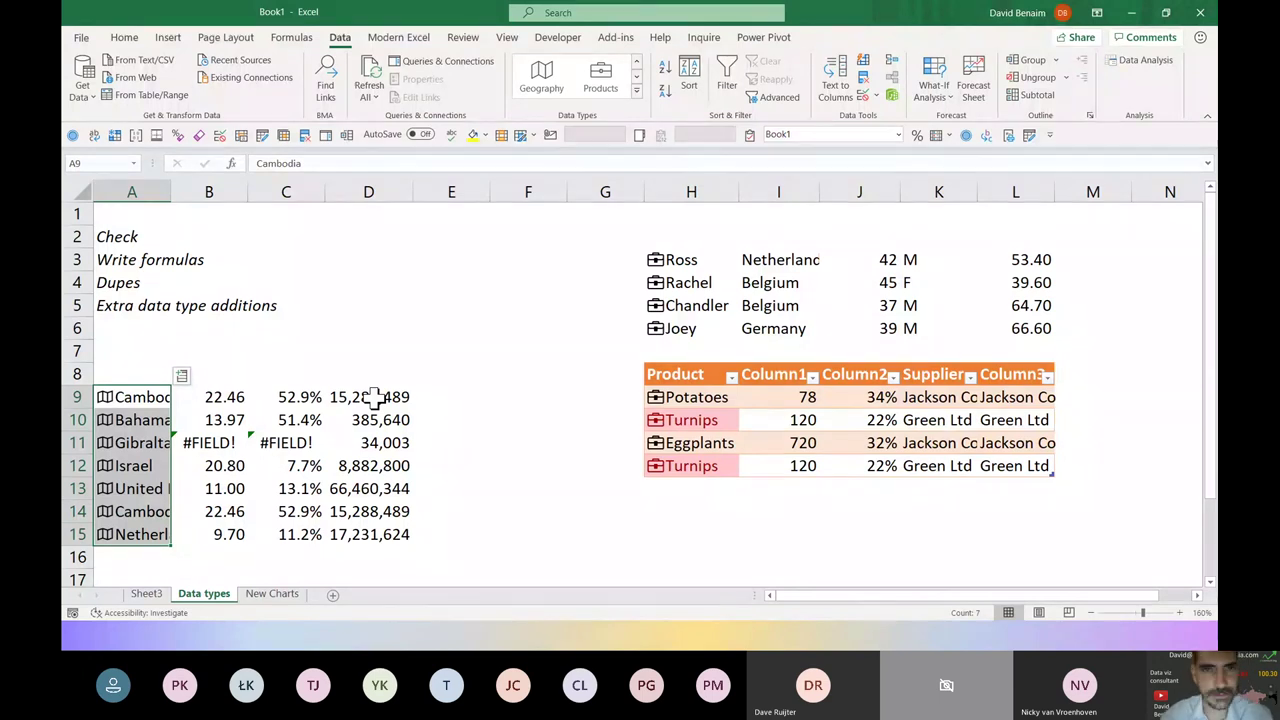
Browse Cambodia's data card and extract its flag image into cell E9
{"action": "left_click", "coordinate": [104, 397]}
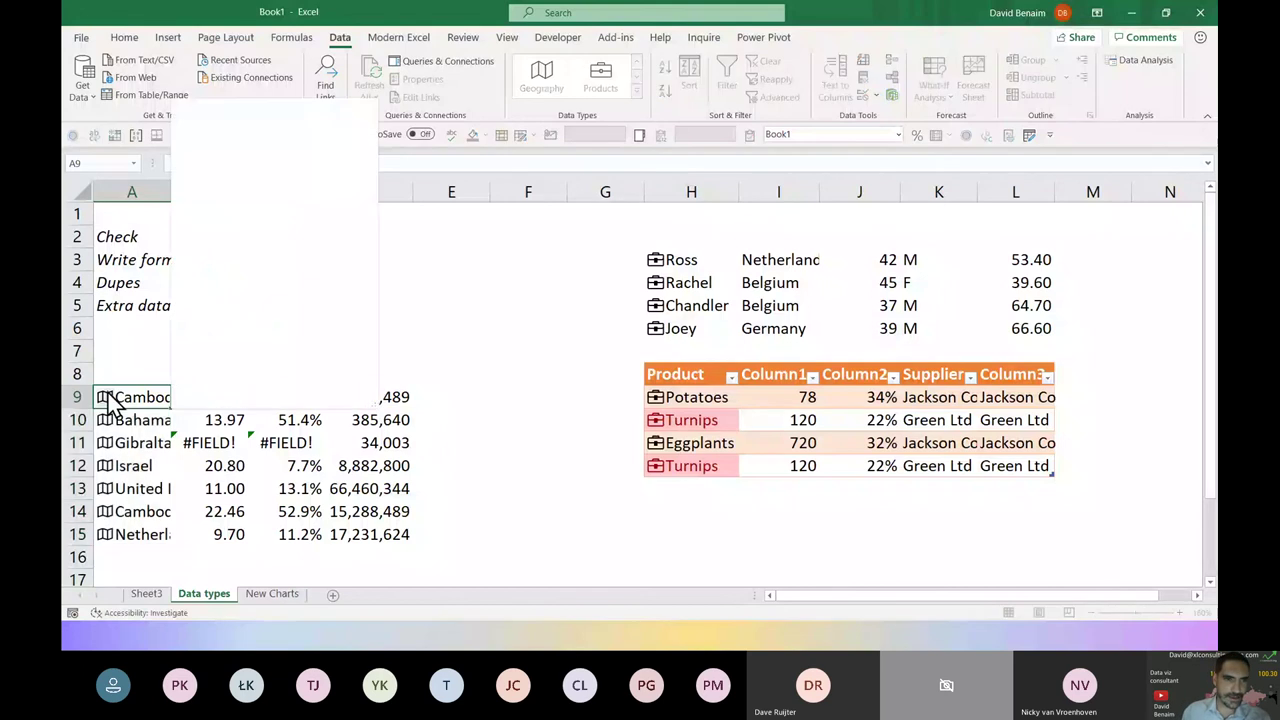
{"action": "scroll", "coordinate": [290, 210], "scroll_direction": "down", "scroll_amount": 5}
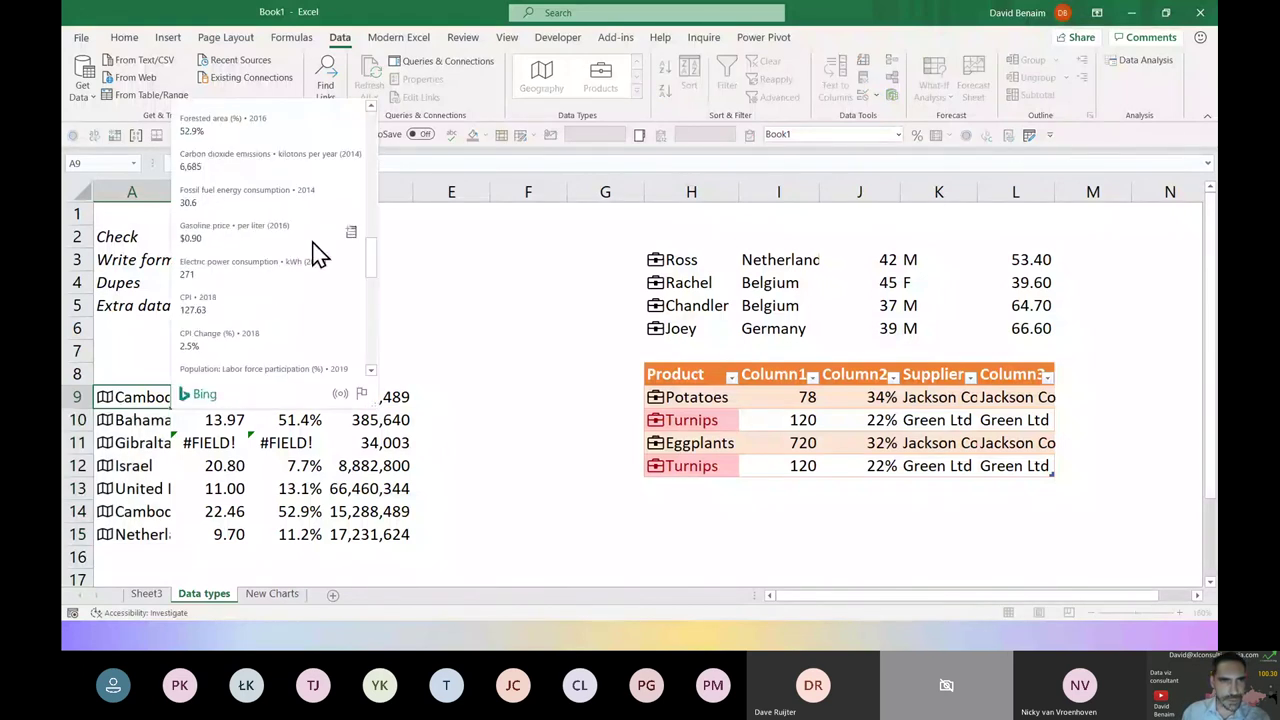
{"action": "scroll", "coordinate": [320, 251], "scroll_direction": "down", "scroll_amount": 5}
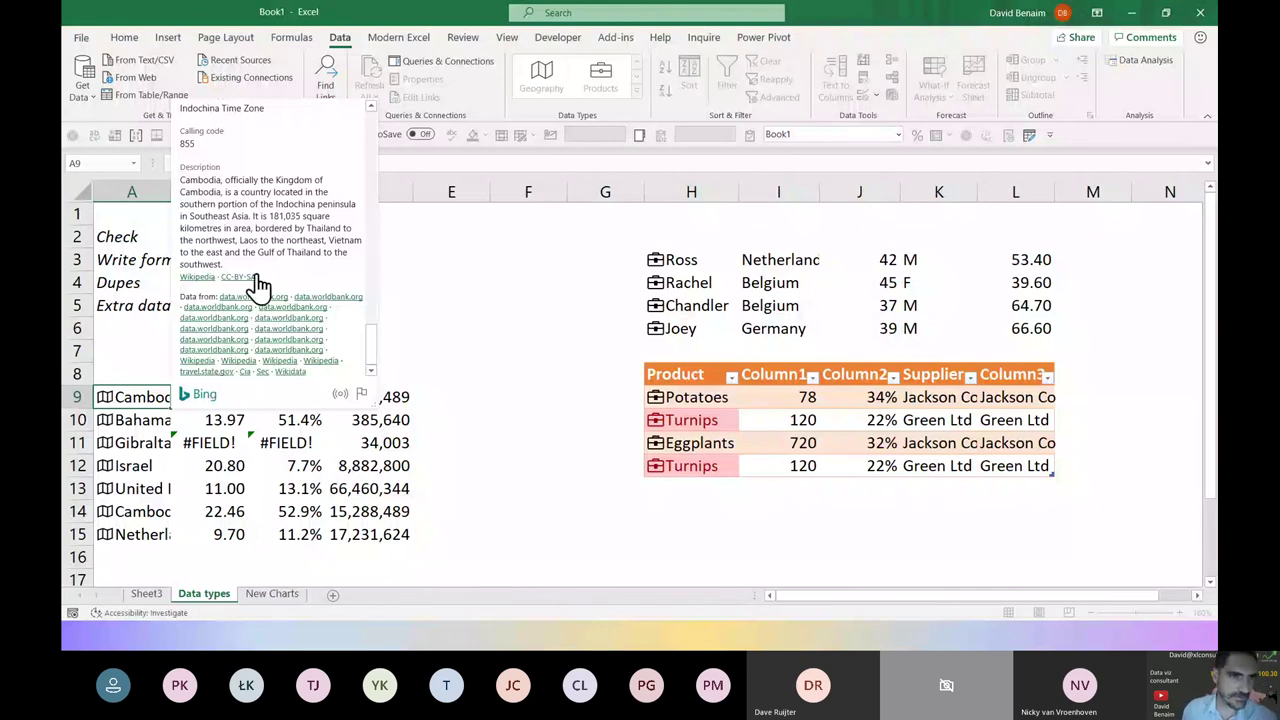
{"action": "scroll", "coordinate": [260, 260], "scroll_direction": "up", "scroll_amount": 10}
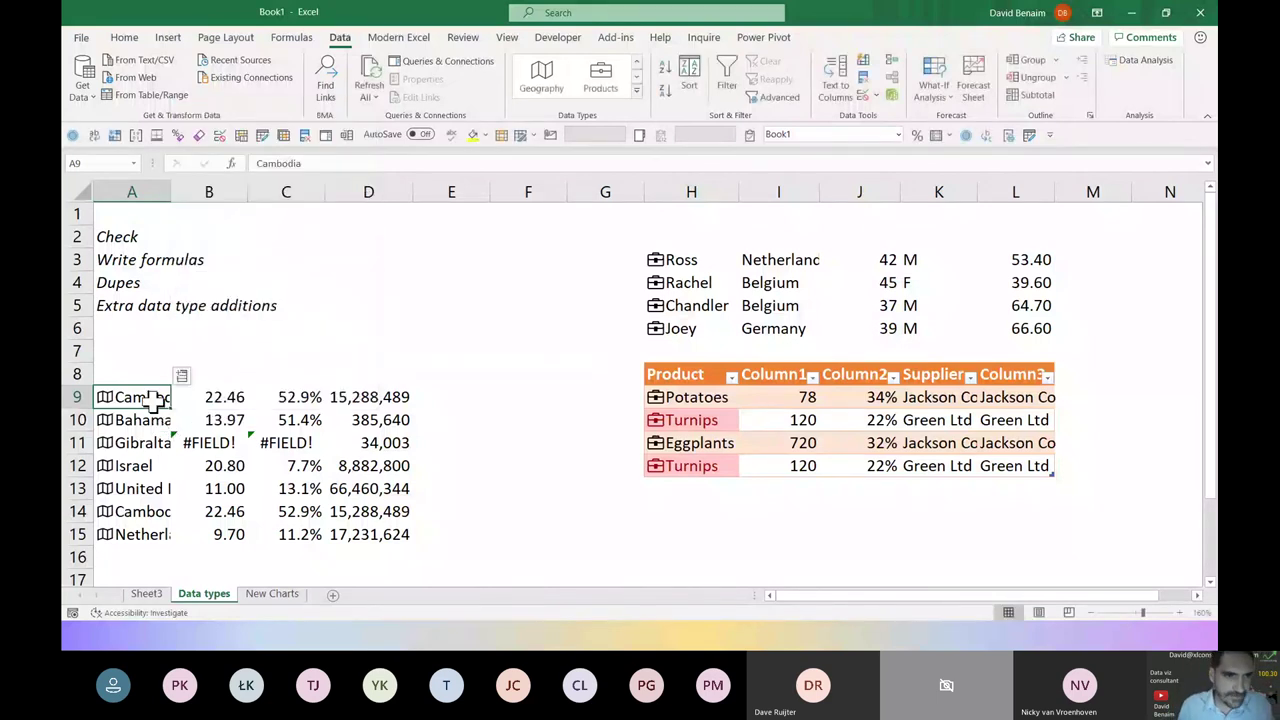
{"action": "left_click_drag", "start_coordinate": [160, 397], "coordinate": [150, 534]}
{"action": "left_click", "coordinate": [182, 376]}
{"action": "key", "text": "p"}
{"action": "key", "text": "o"}
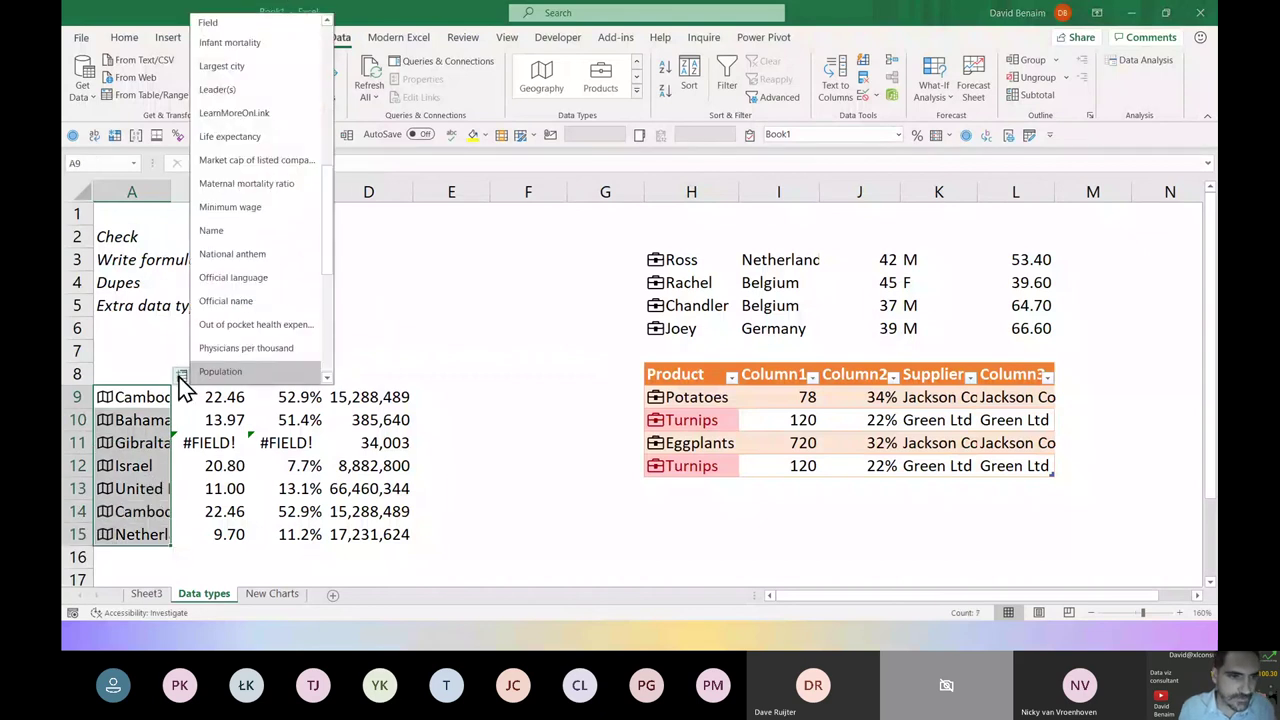
{"action": "key", "text": "Escape"}
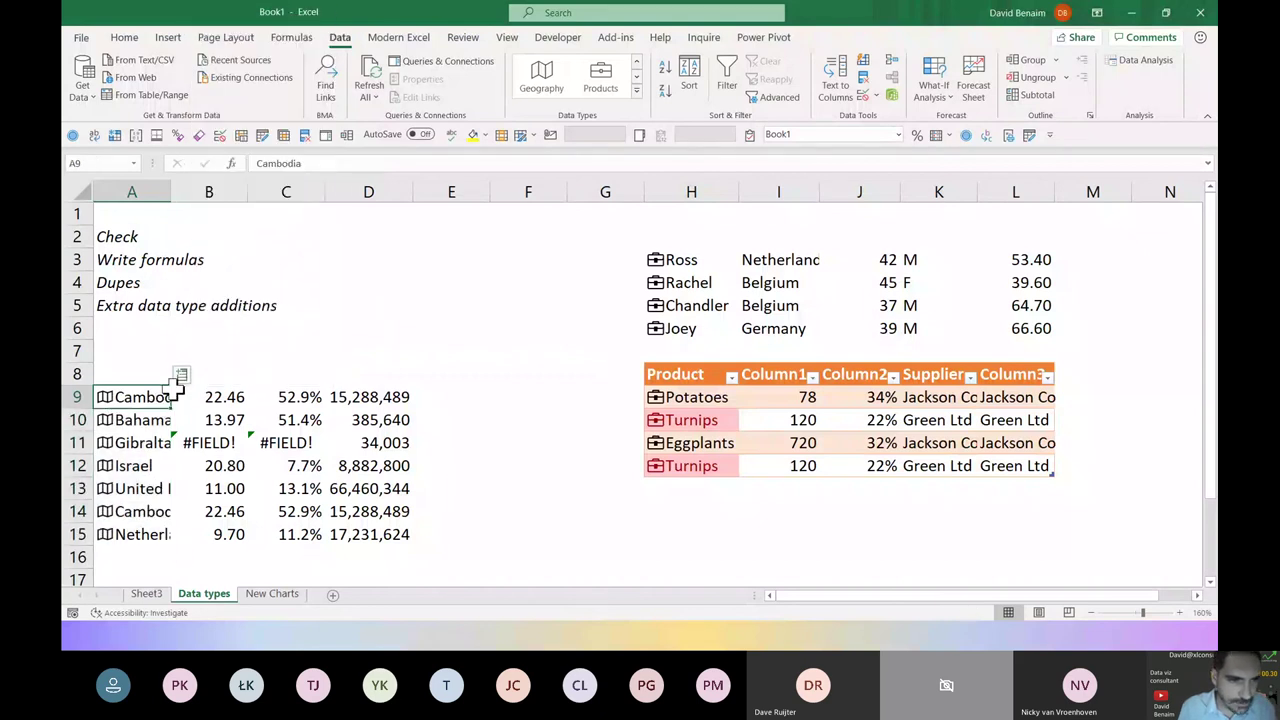
{"action": "left_click", "coordinate": [111, 398]}
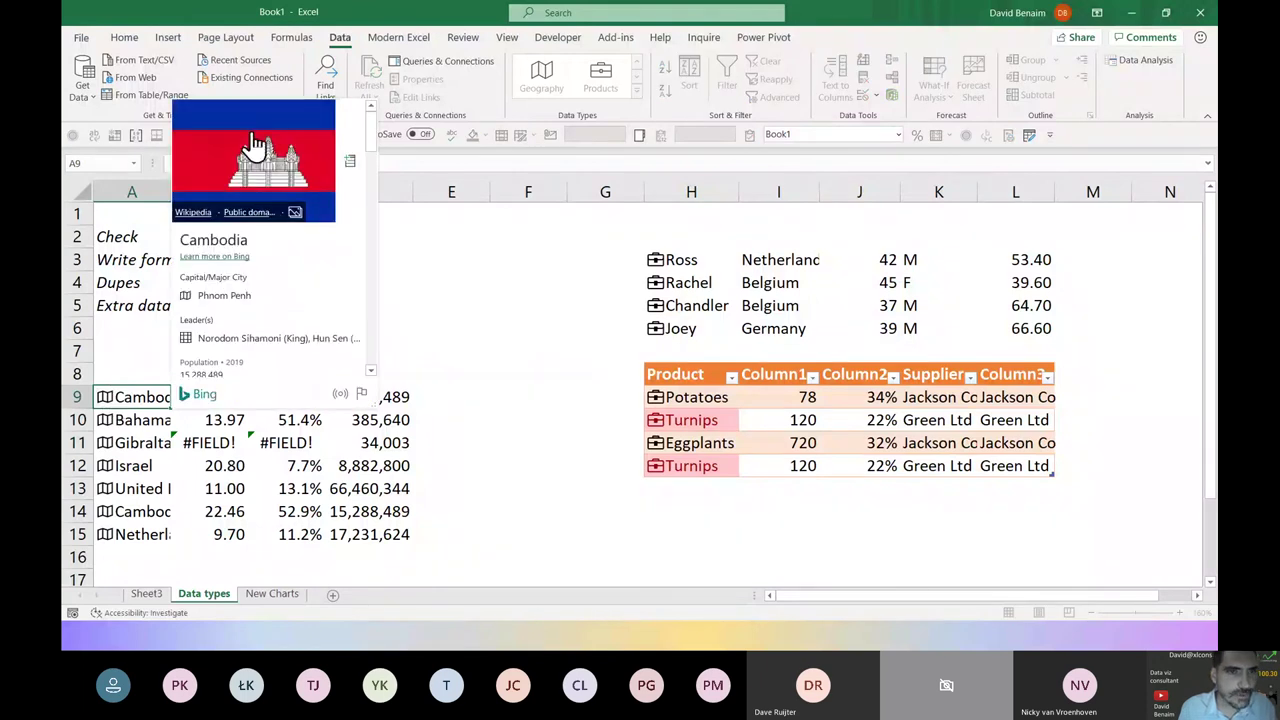
{"action": "left_click", "coordinate": [351, 164]}
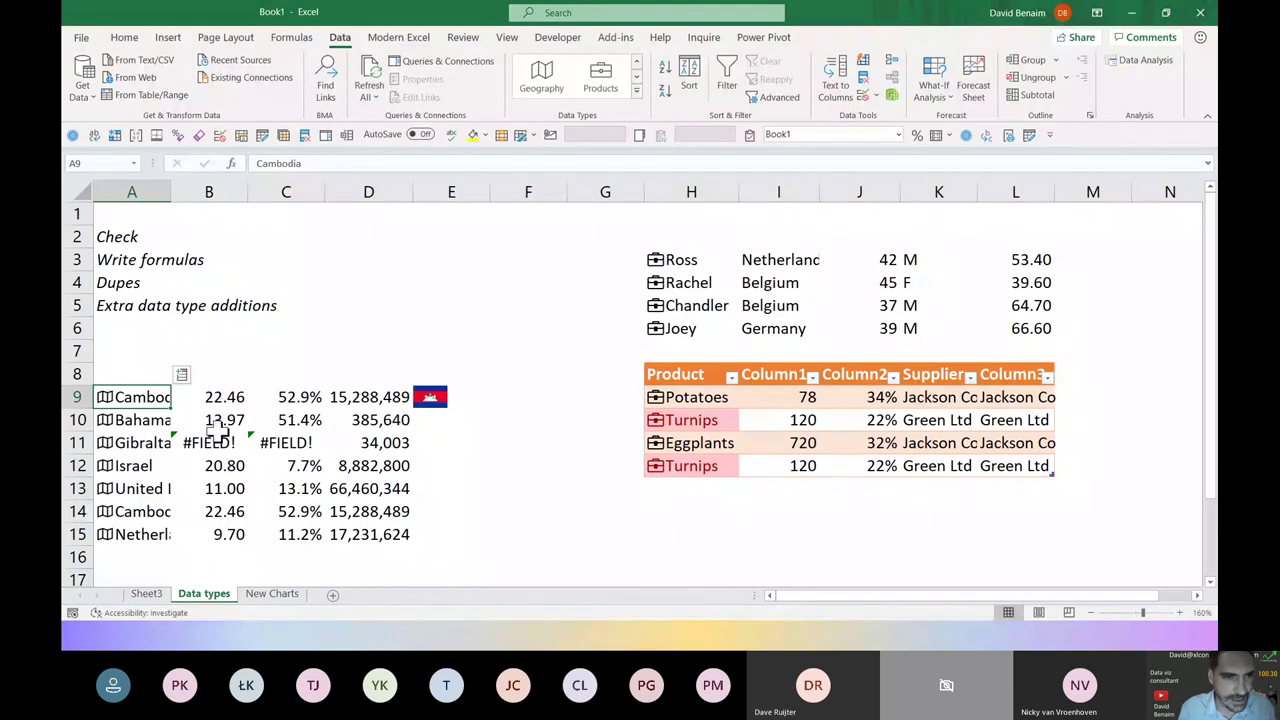
Open the Netherlands card and drill into the Gelderland province subdivision
{"action": "left_click", "coordinate": [116, 525]}
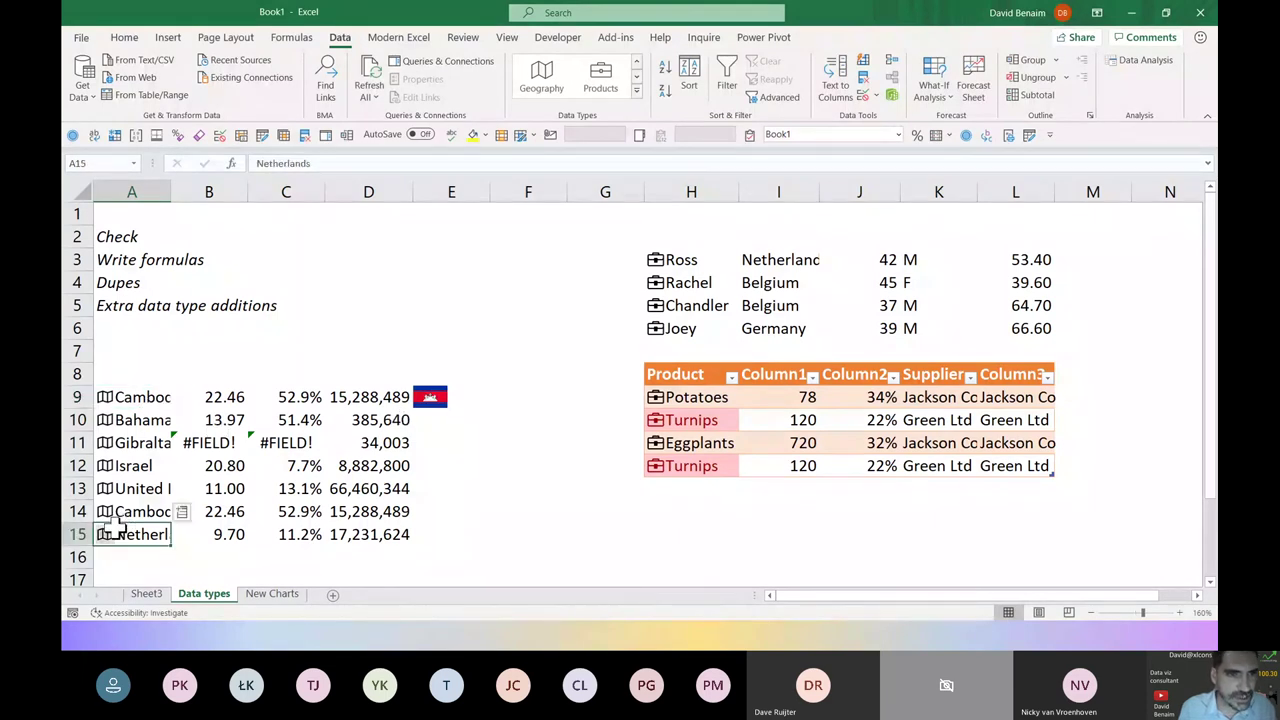
{"action": "left_click", "coordinate": [105, 534]}
{"action": "left_click_drag", "start_coordinate": [370, 265], "coordinate": [372, 335]}
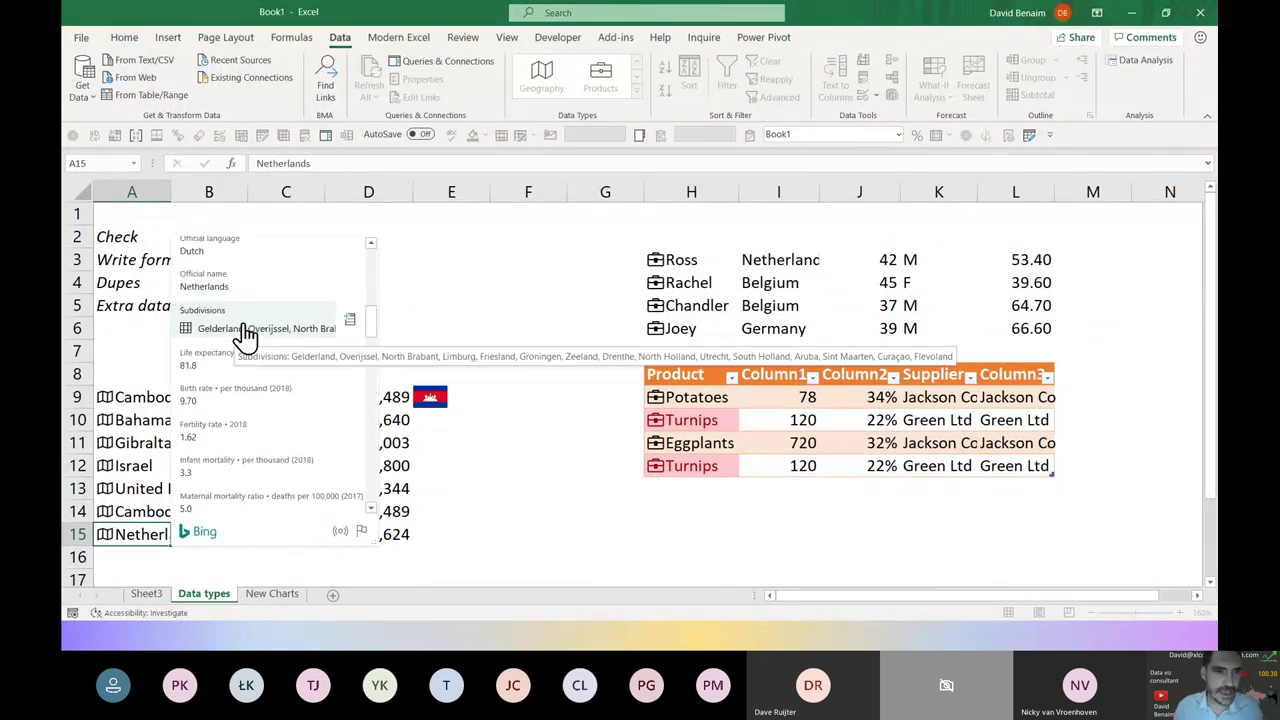
{"action": "left_click", "coordinate": [294, 337]}
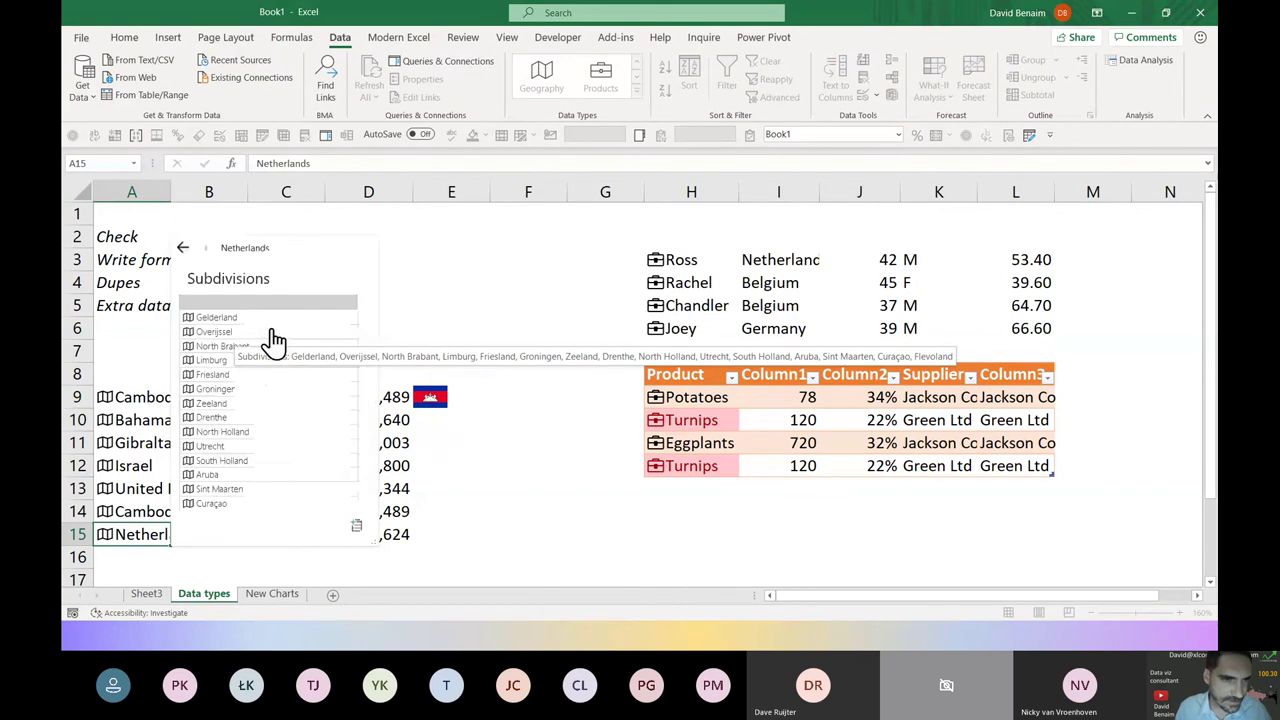
{"action": "left_click", "coordinate": [202, 318]}
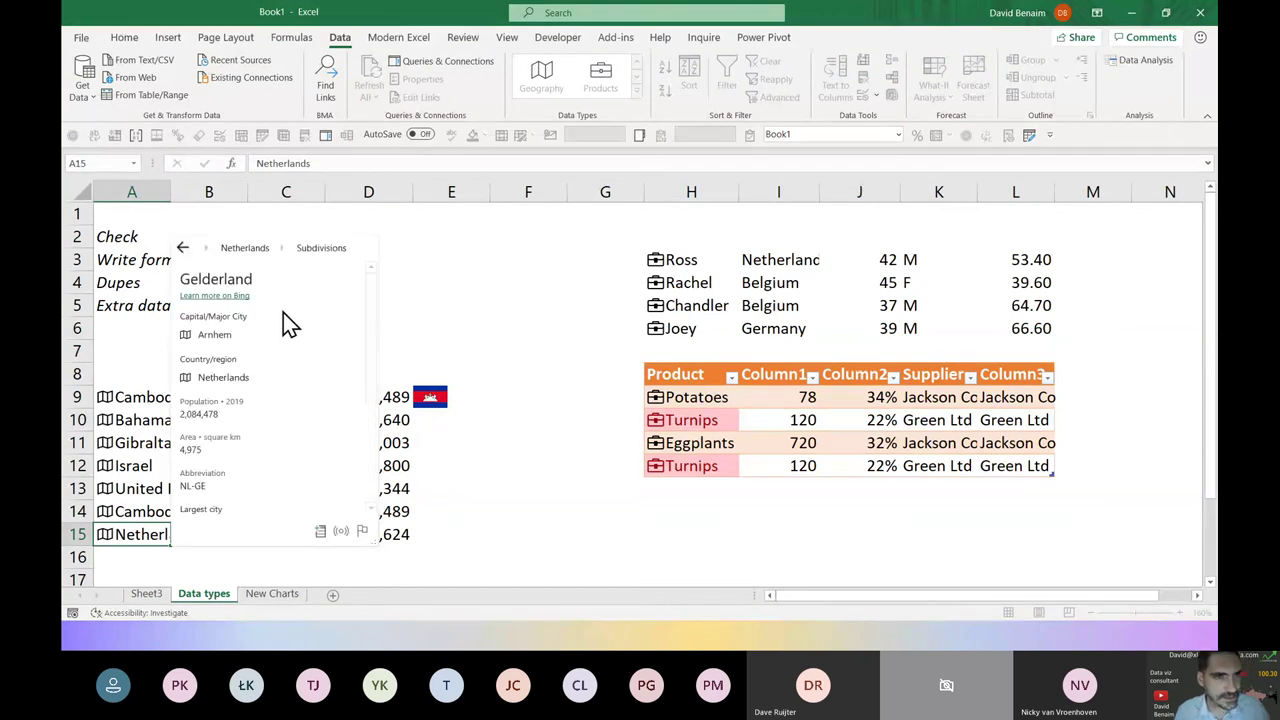
Extract Gelderland's capital, Arnhem, into E15 and view its card
{"action": "scroll", "coordinate": [266, 434], "scroll_direction": "down", "scroll_amount": 5}
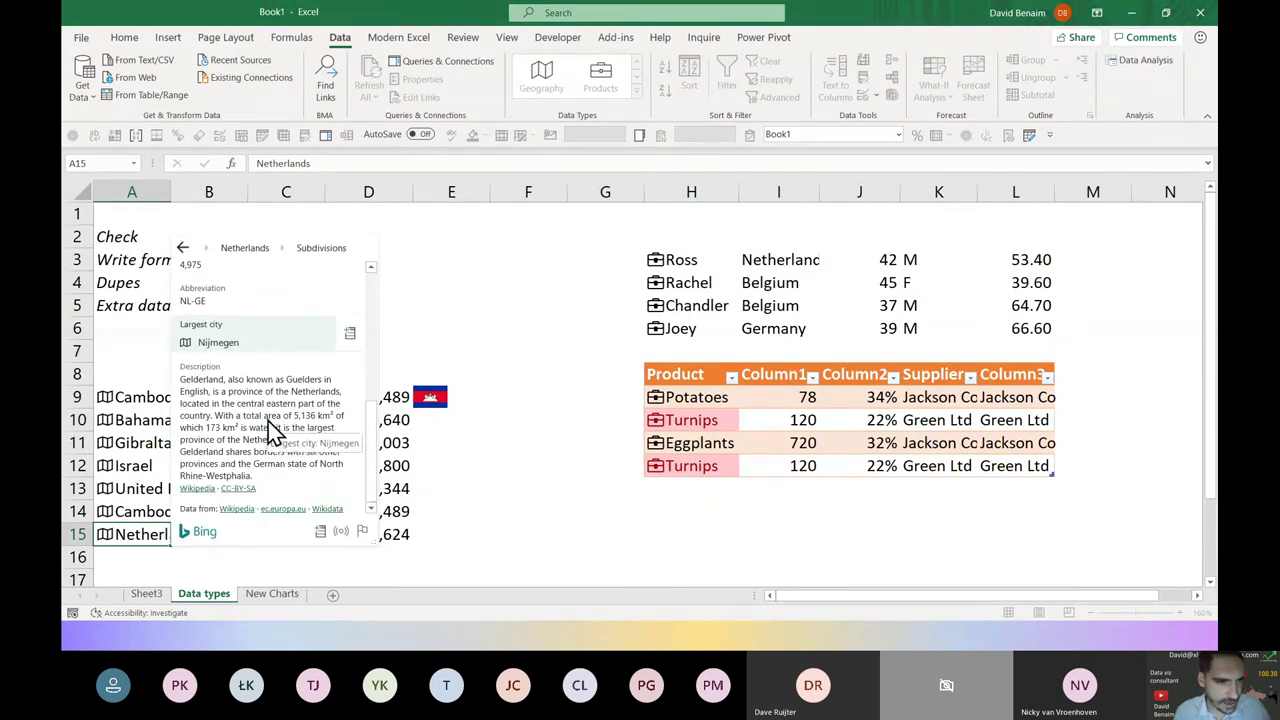
{"action": "scroll", "coordinate": [266, 430], "scroll_direction": "up", "scroll_amount": 5}
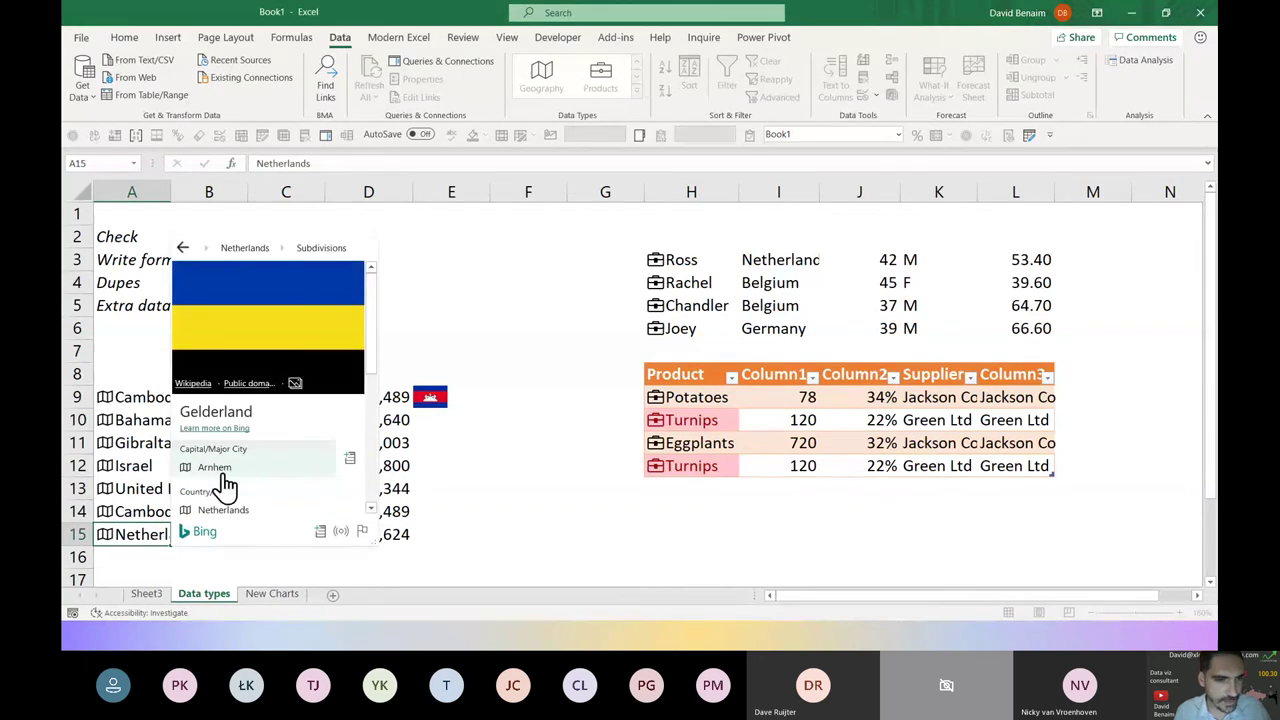
{"action": "left_click", "coordinate": [351, 463]}
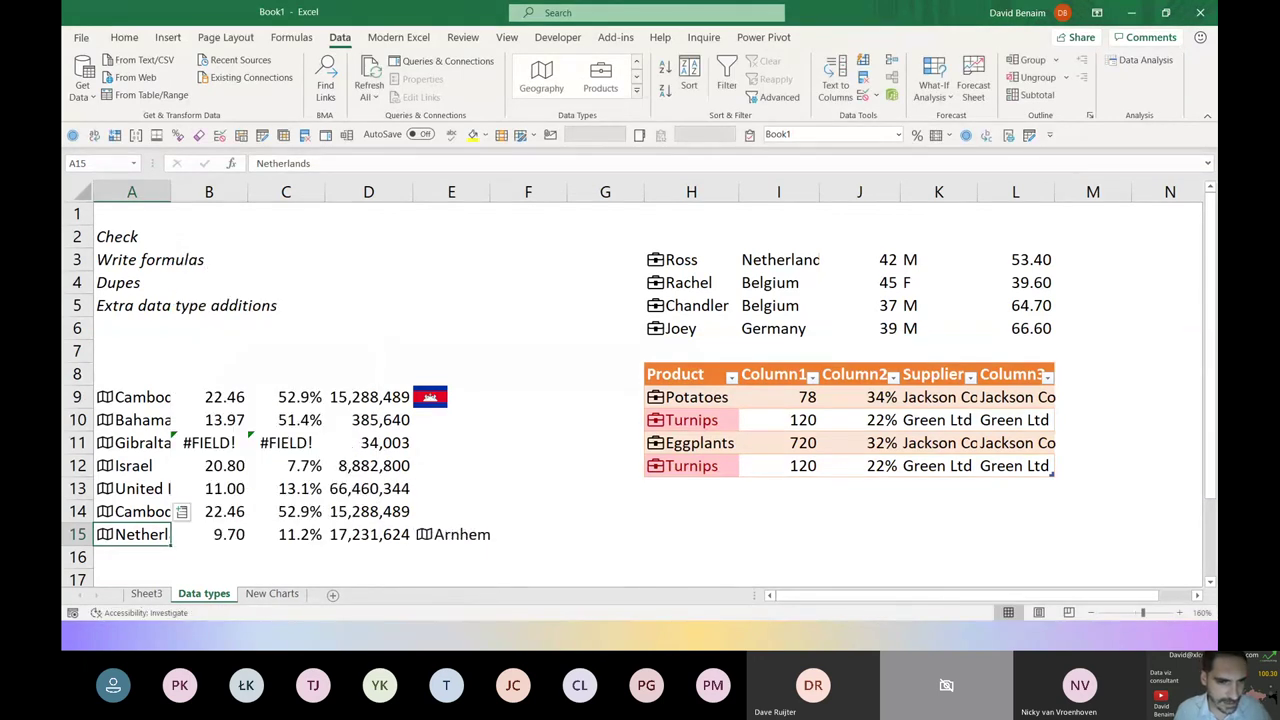
{"action": "left_click", "coordinate": [431, 545]}
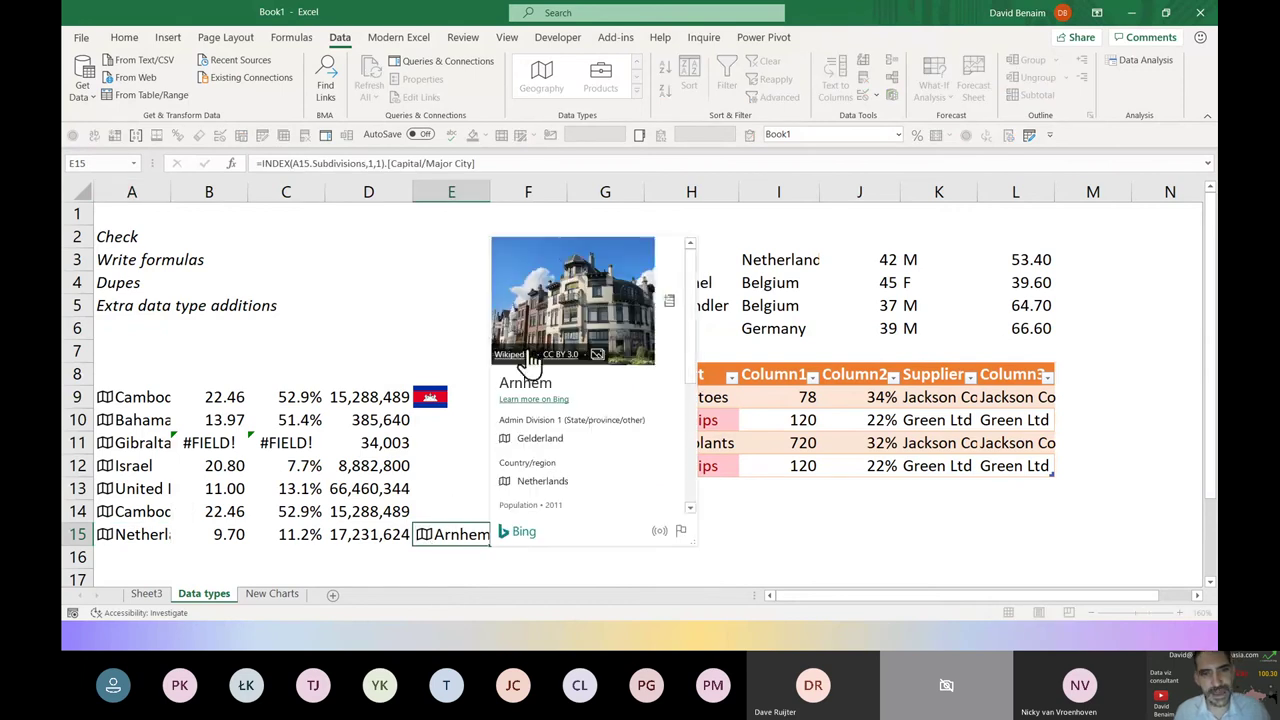
{"action": "scroll", "coordinate": [598, 445], "scroll_direction": "down", "scroll_amount": 3}
{"action": "scroll", "coordinate": [598, 445], "scroll_direction": "up", "scroll_amount": 4}
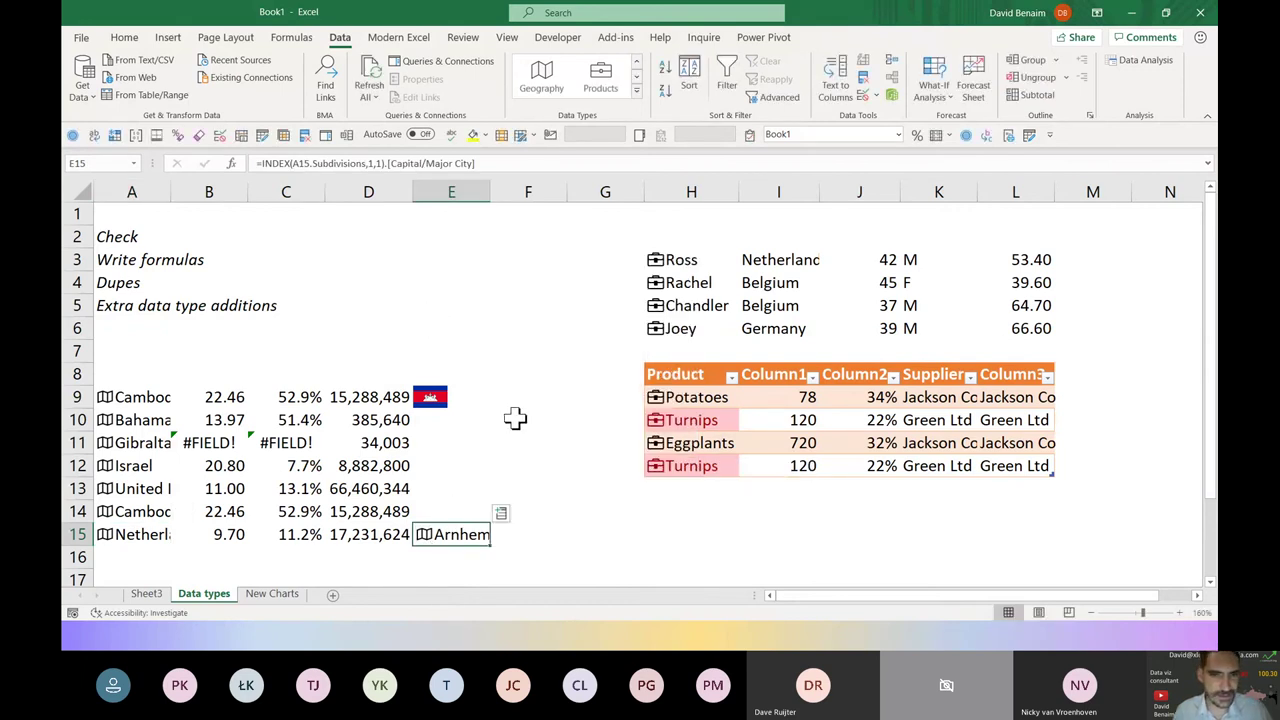
{"action": "left_click", "coordinate": [515, 445]}
{"action": "left_click", "coordinate": [705, 400]}
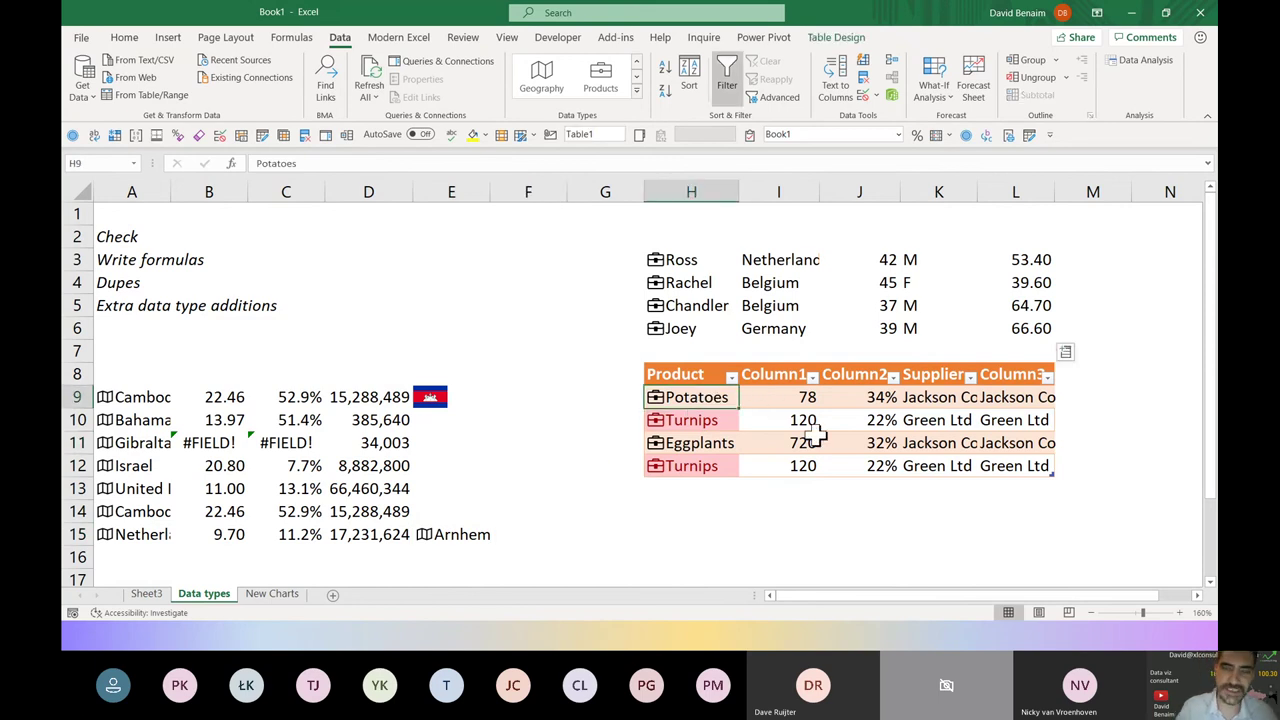
{"action": "left_click", "coordinate": [545, 345]}
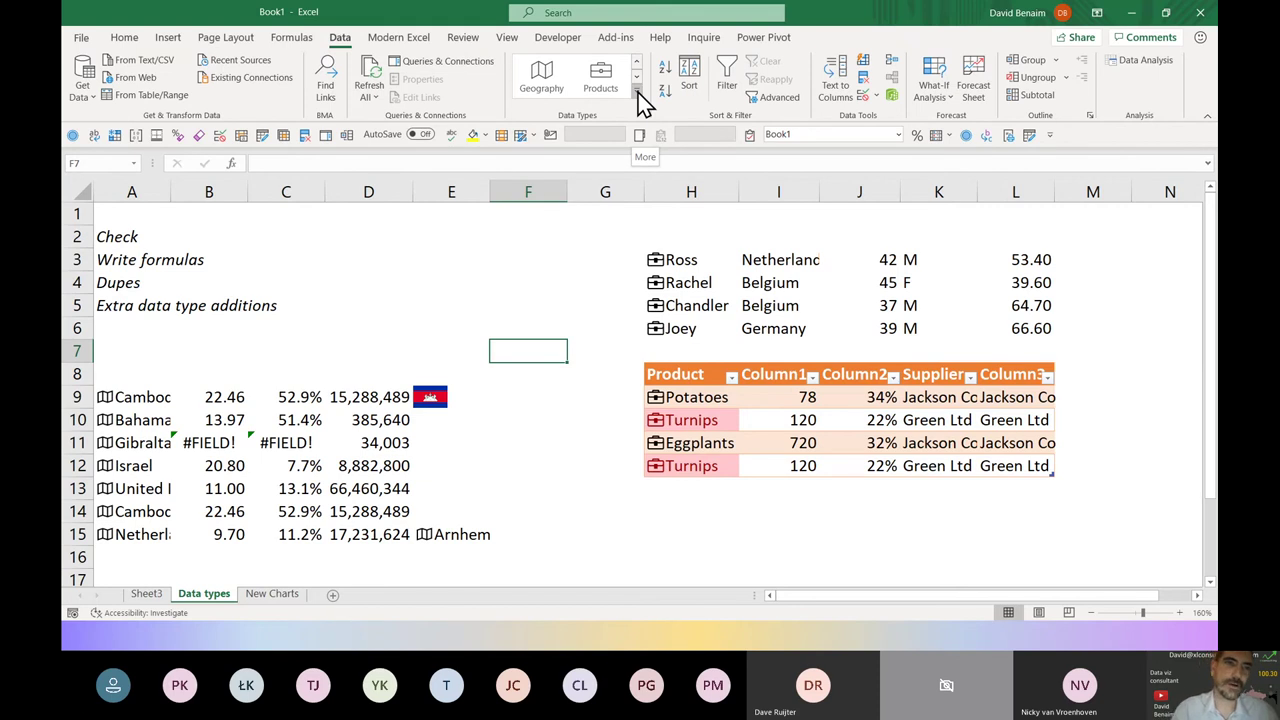
{"action": "left_click", "coordinate": [553, 263]}
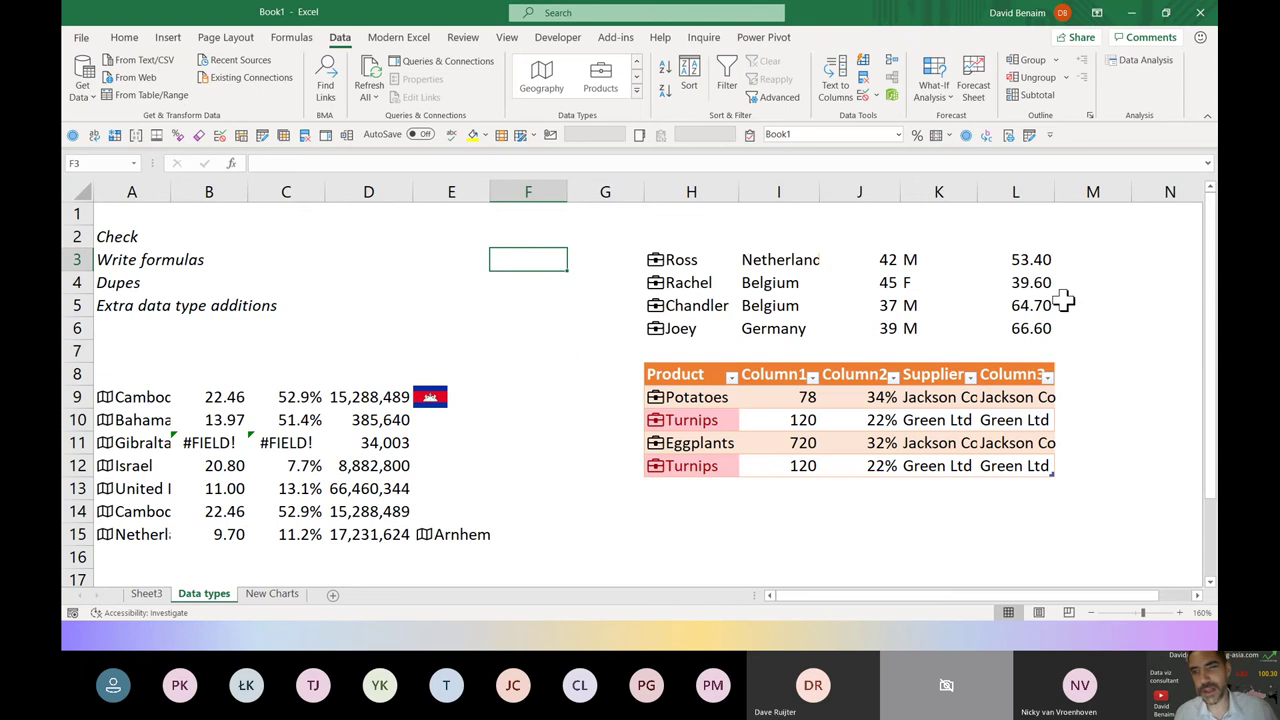
{"action": "left_click_drag", "start_coordinate": [1115, 260], "coordinate": [909, 286]}
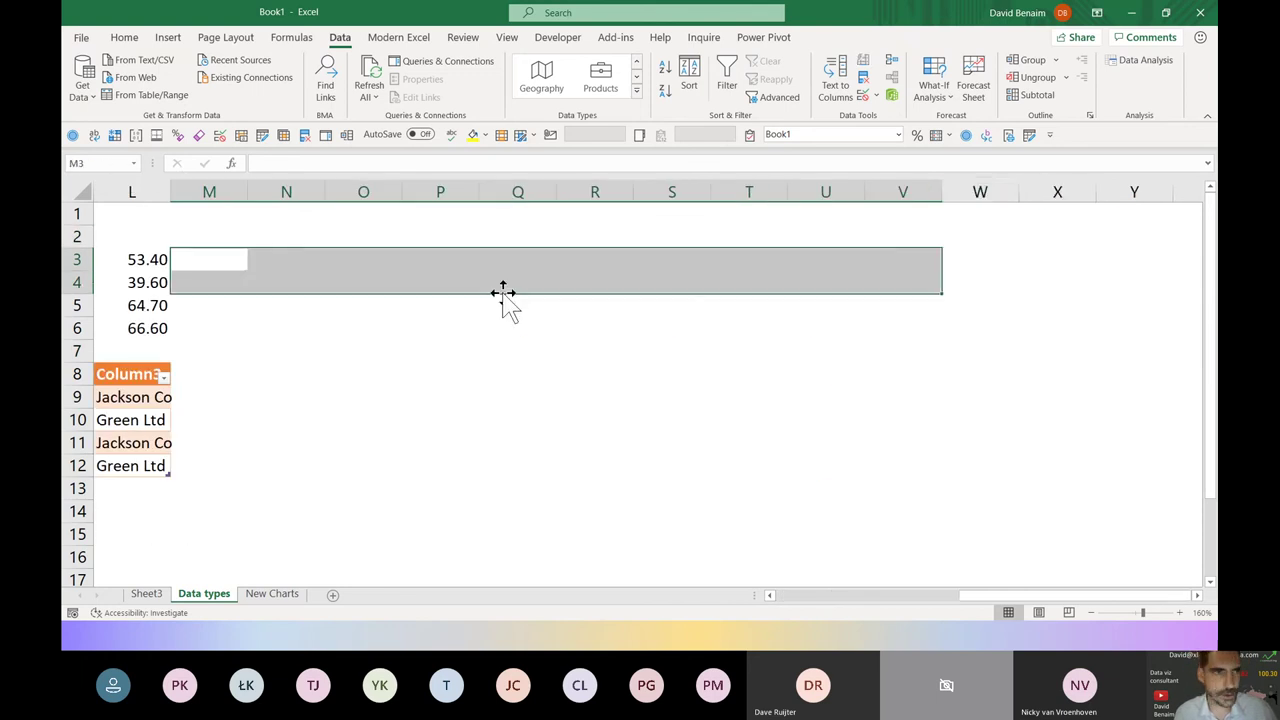
Add a new sheet and create a PivotTable from the Power BI 'casualties by selfie' dataset
{"action": "left_click", "coordinate": [490, 328]}
{"action": "left_click", "coordinate": [332, 594]}
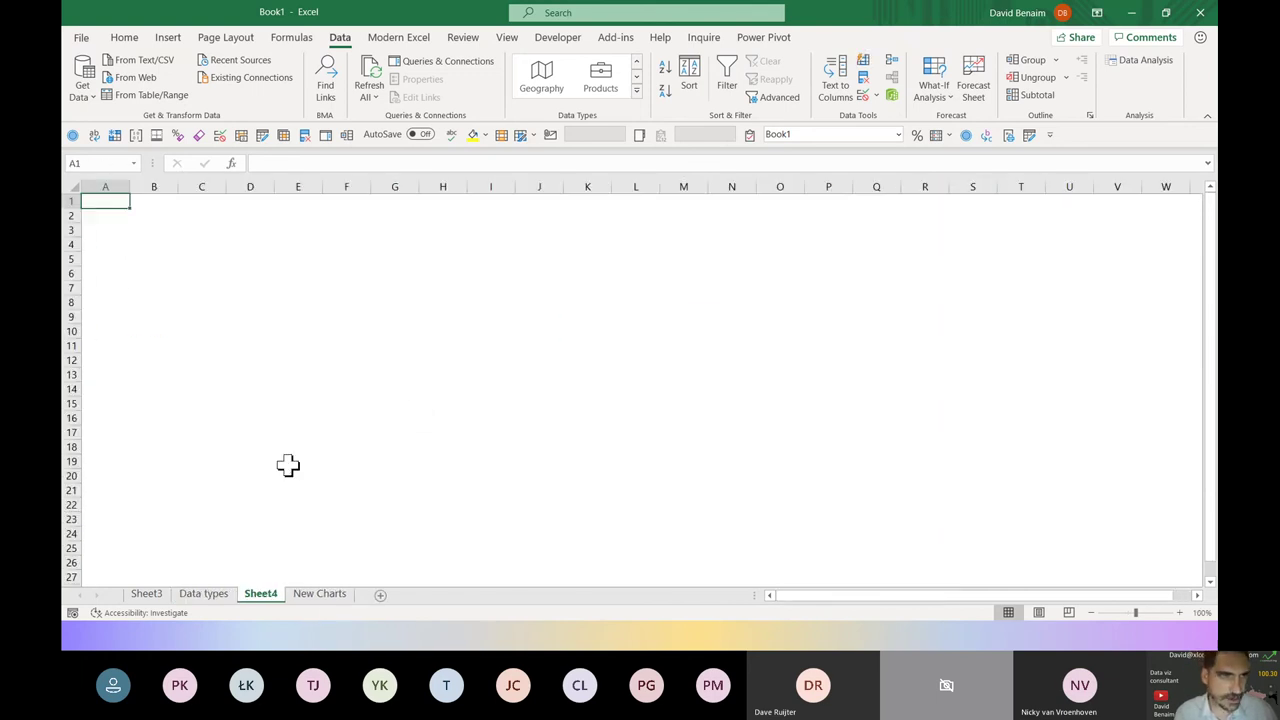
{"action": "left_click", "coordinate": [105, 244]}
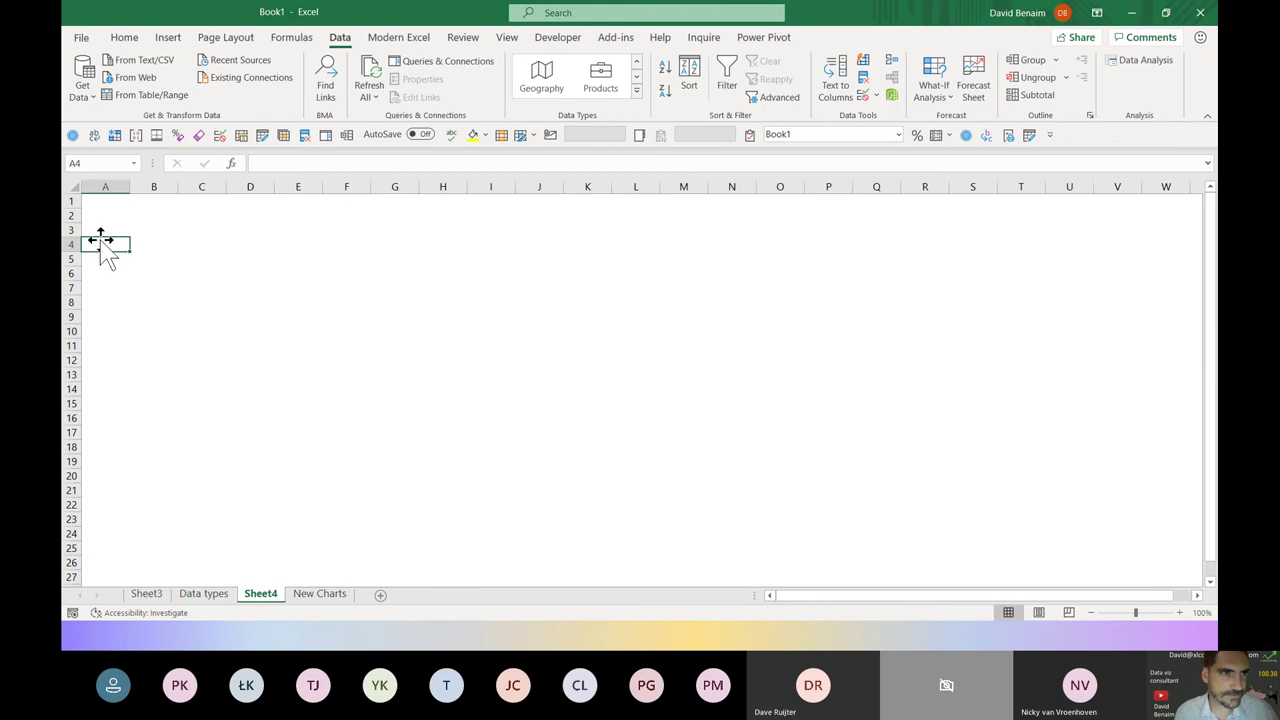
{"action": "left_click", "coordinate": [82, 97]}
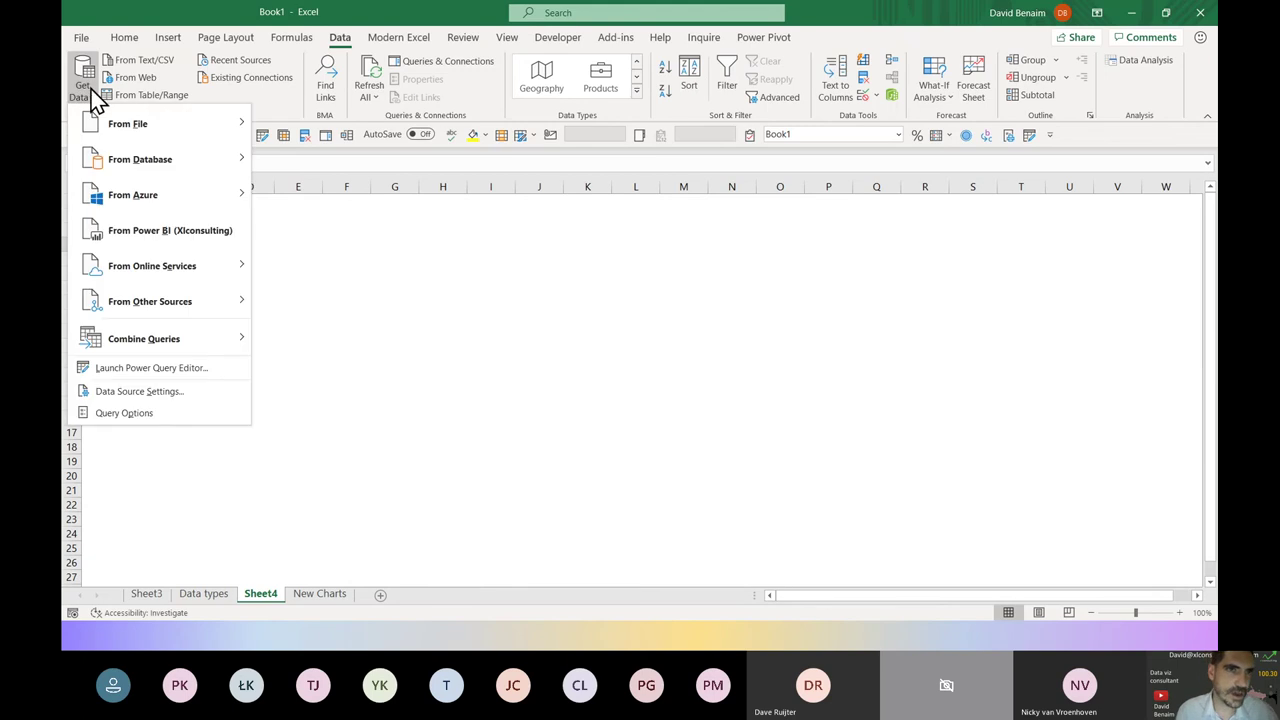
{"action": "left_click", "coordinate": [148, 242]}
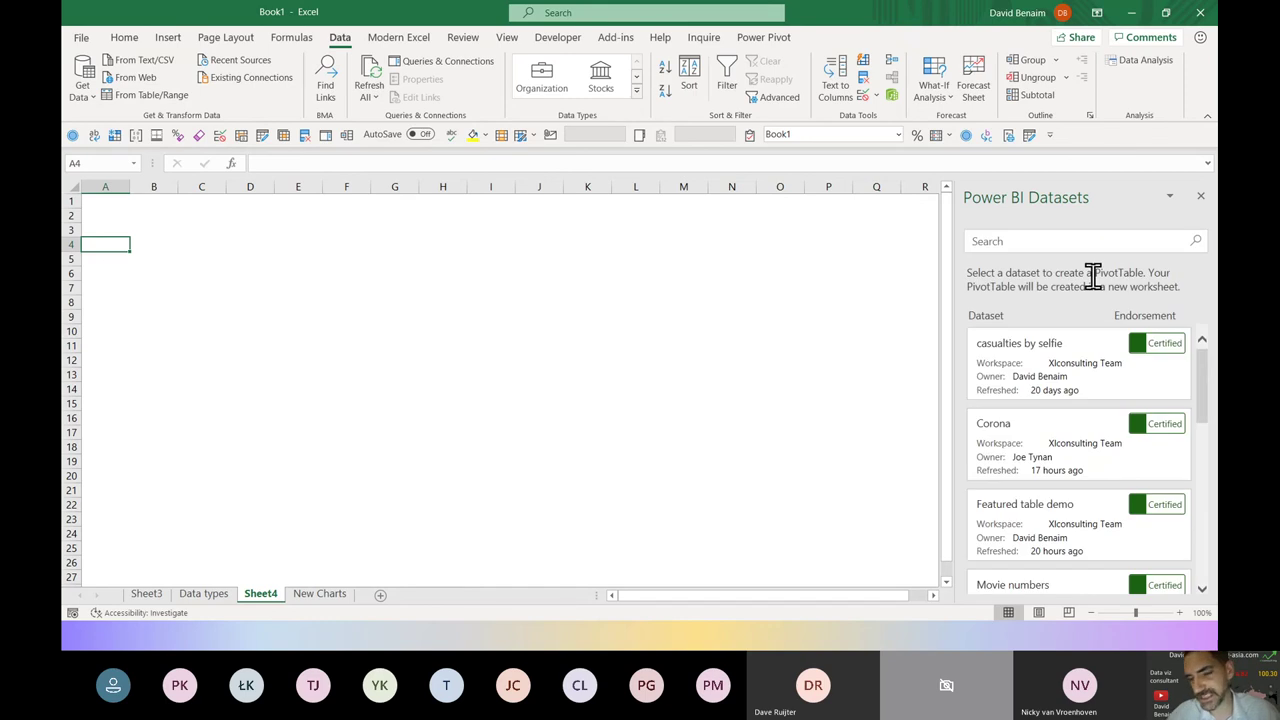
{"action": "left_click", "coordinate": [1053, 367]}
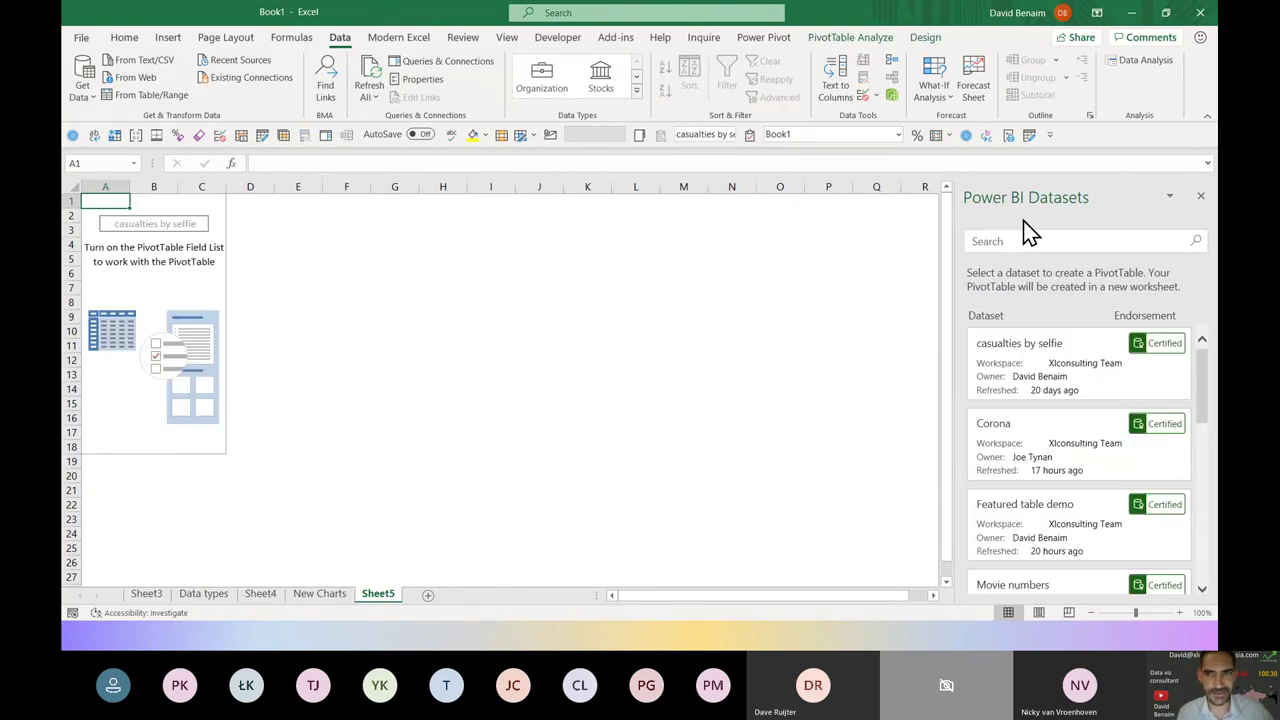
Close the Power BI datasets pane and open the PivotTable Field List
{"action": "left_click", "coordinate": [1200, 198]}
{"action": "left_click", "coordinate": [305, 332]}
{"action": "left_click", "coordinate": [203, 303]}
{"action": "left_click", "coordinate": [141, 260]}
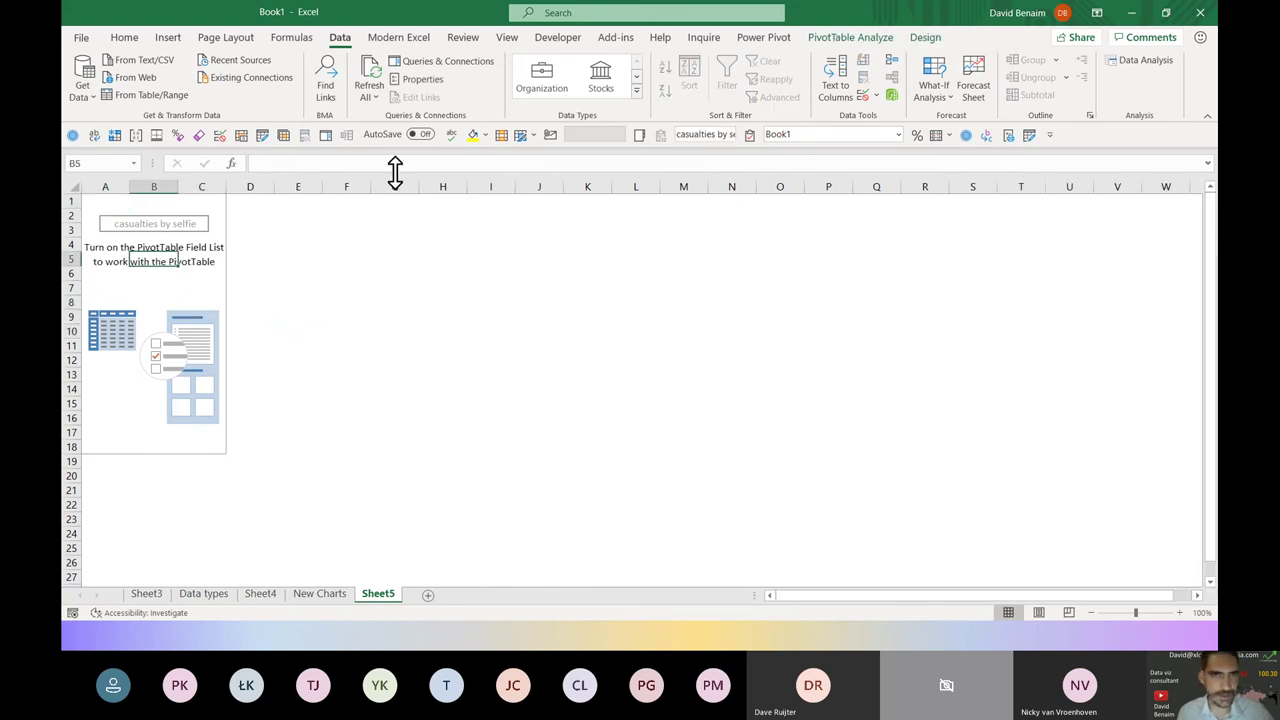
{"action": "left_click", "coordinate": [872, 40]}
{"action": "left_click", "coordinate": [1056, 80]}
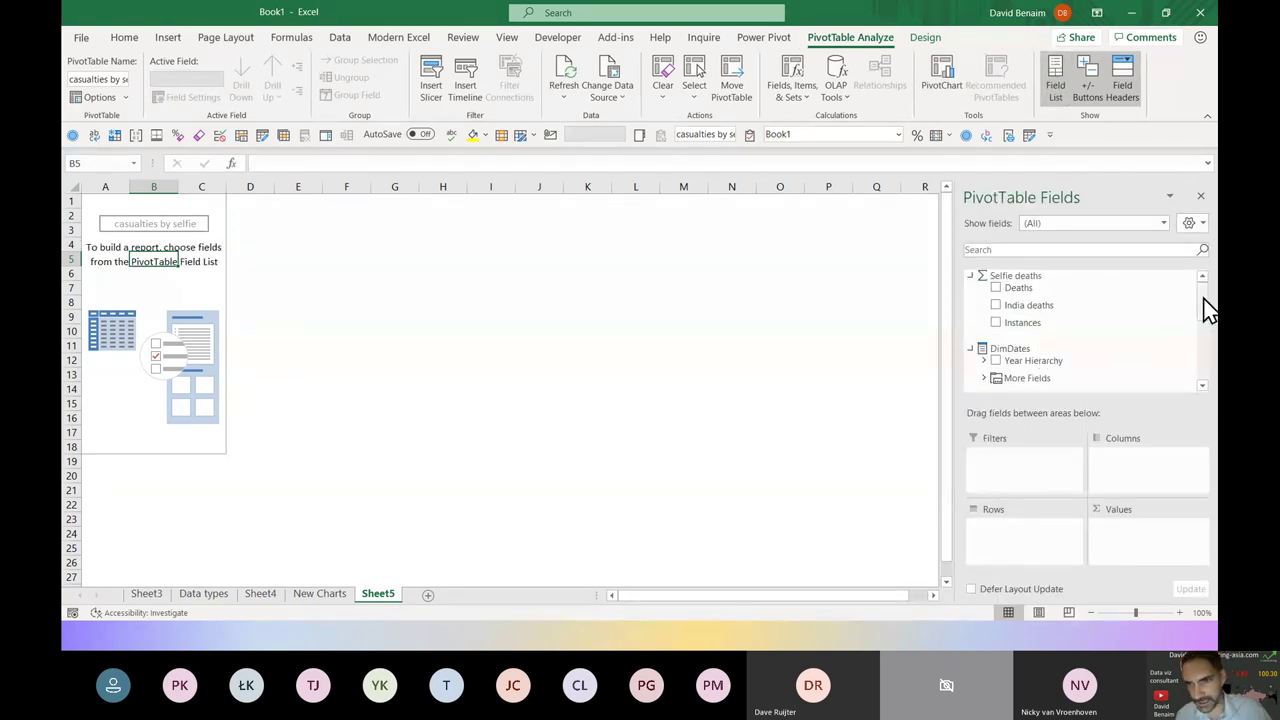
Put Country in Rows and Deaths in Values, showing India at 111
{"action": "left_click_drag", "start_coordinate": [1203, 298], "coordinate": [1201, 342]}
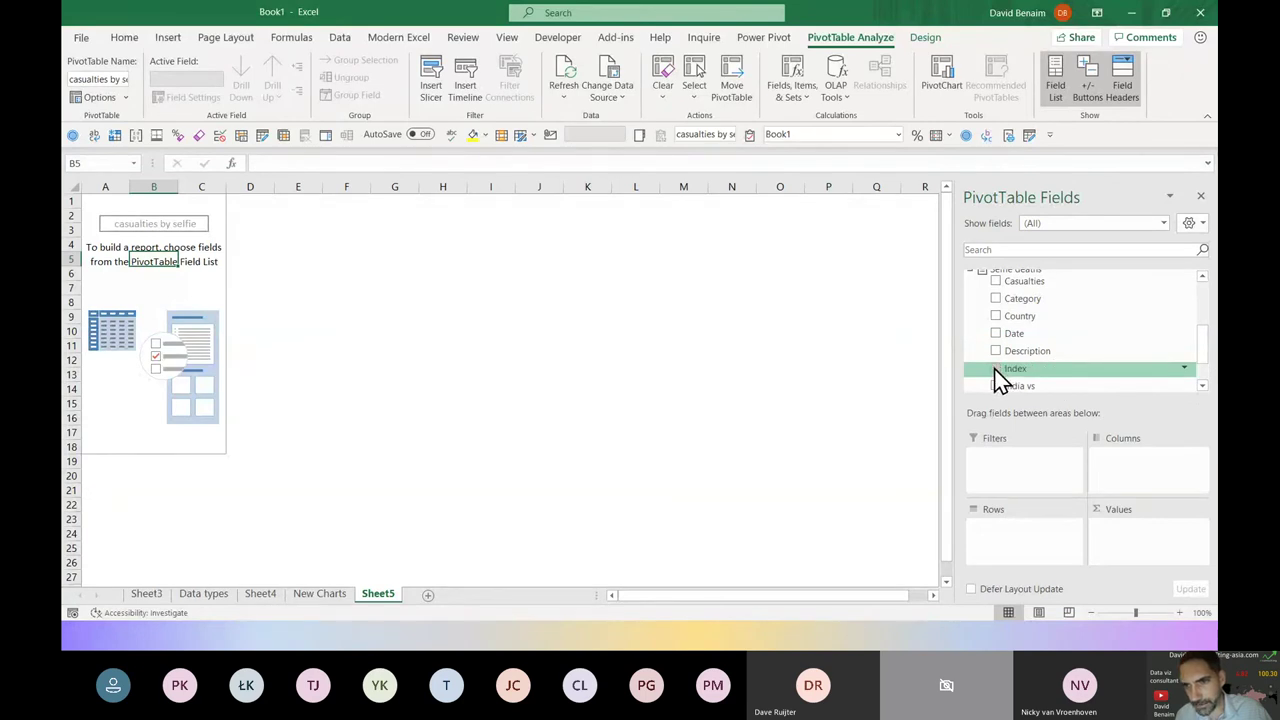
{"action": "left_click", "coordinate": [996, 315]}
{"action": "scroll", "coordinate": [1006, 345], "scroll_direction": "up", "scroll_amount": 5}
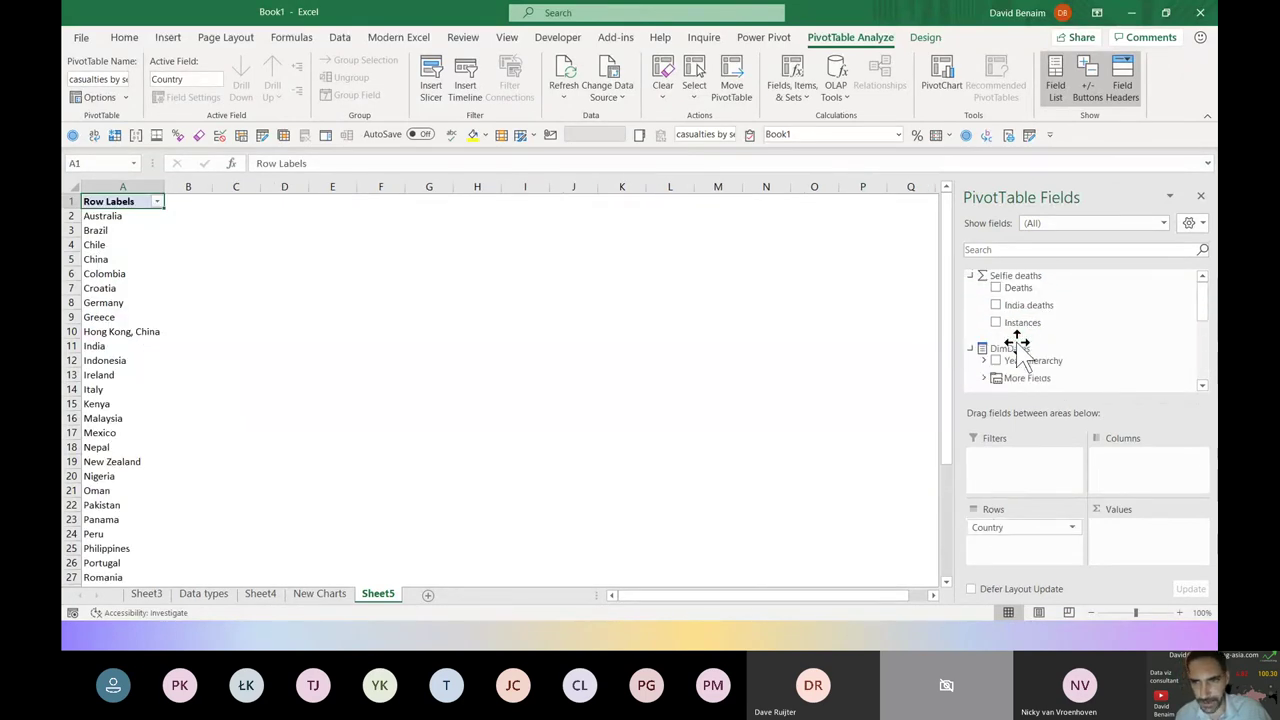
{"action": "left_click", "coordinate": [996, 290]}
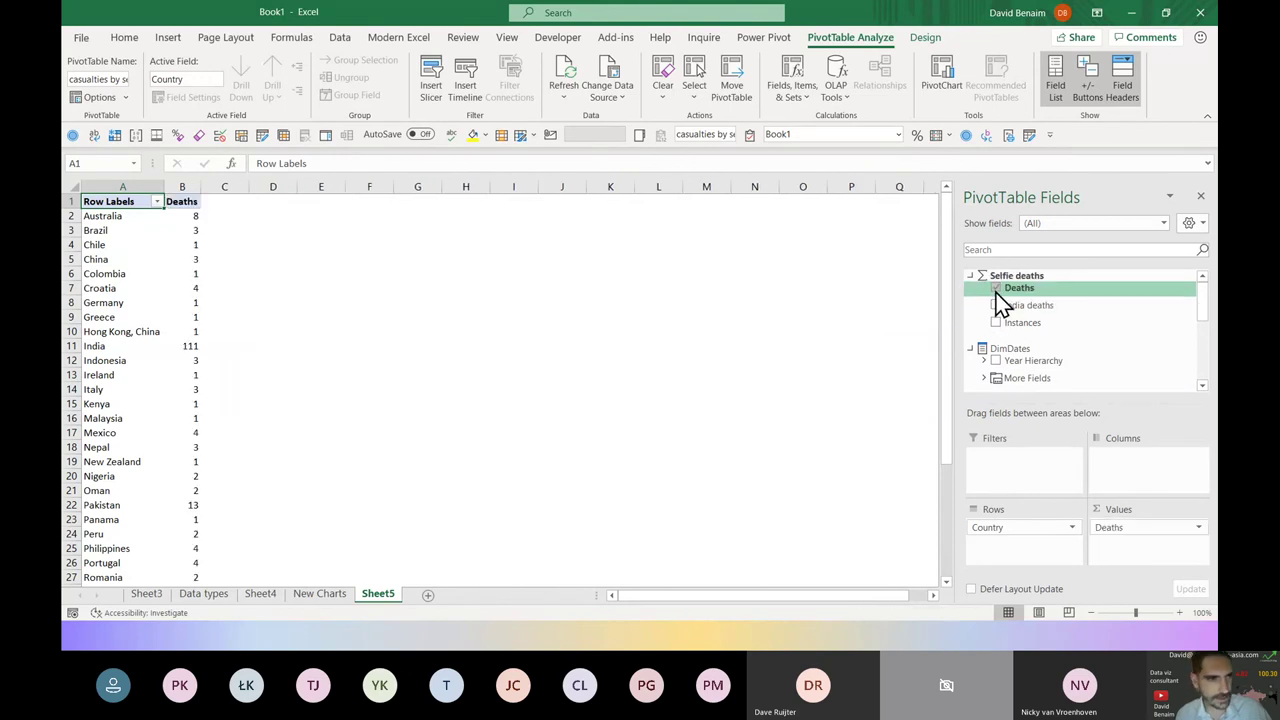
{"action": "left_click", "coordinate": [175, 346]}
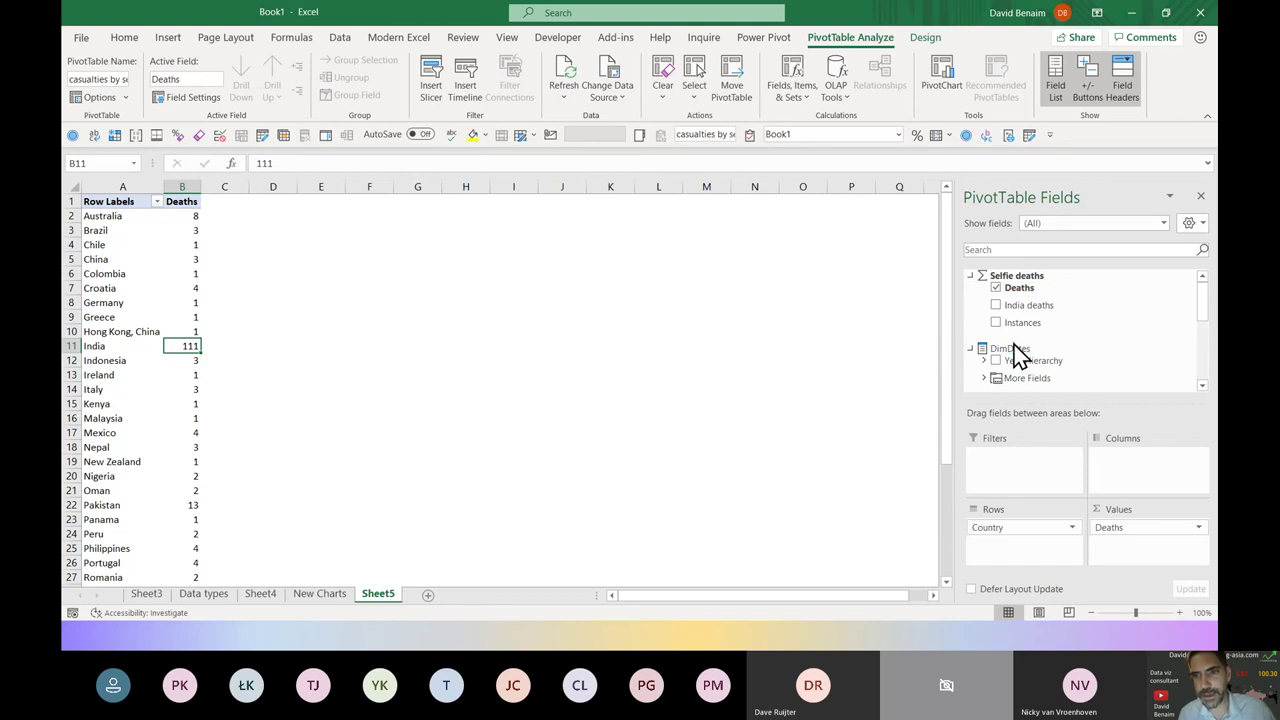
{"action": "scroll", "coordinate": [1049, 318], "scroll_direction": "down", "scroll_amount": 5}
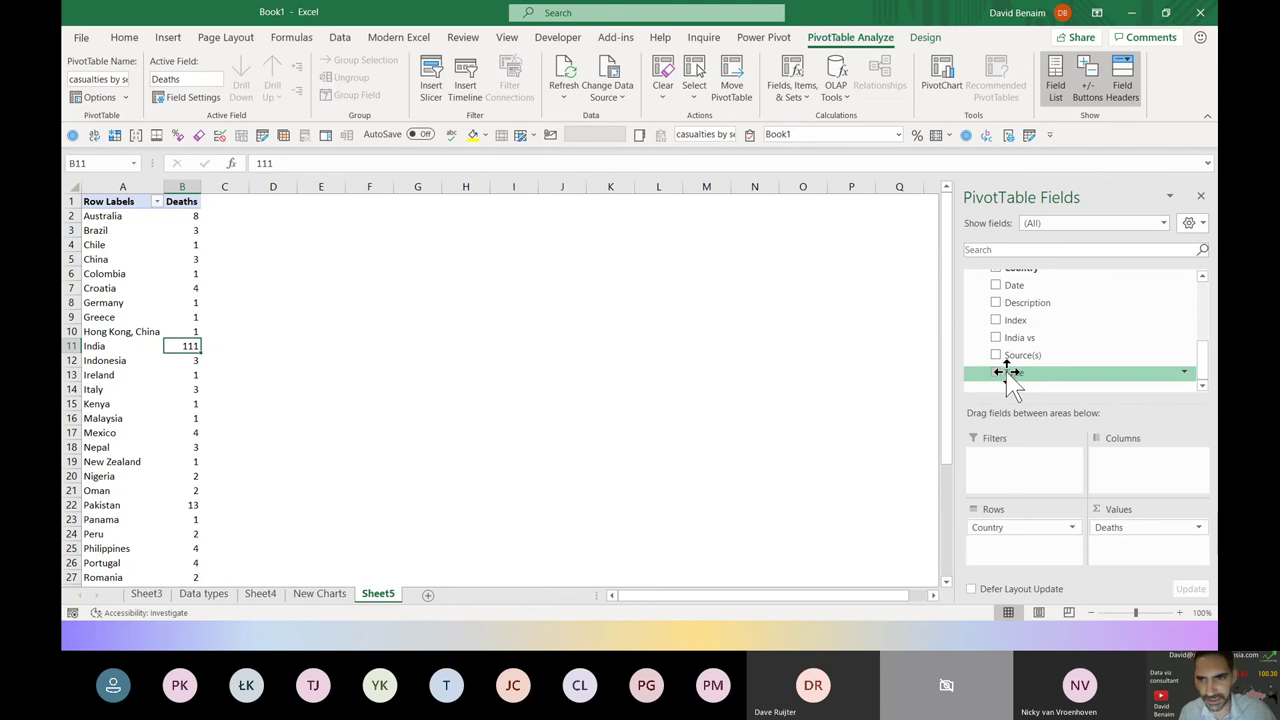
Drag Type into Columns to split each country's deaths by type with grand totals
{"action": "left_click_drag", "start_coordinate": [1008, 372], "coordinate": [1120, 462]}
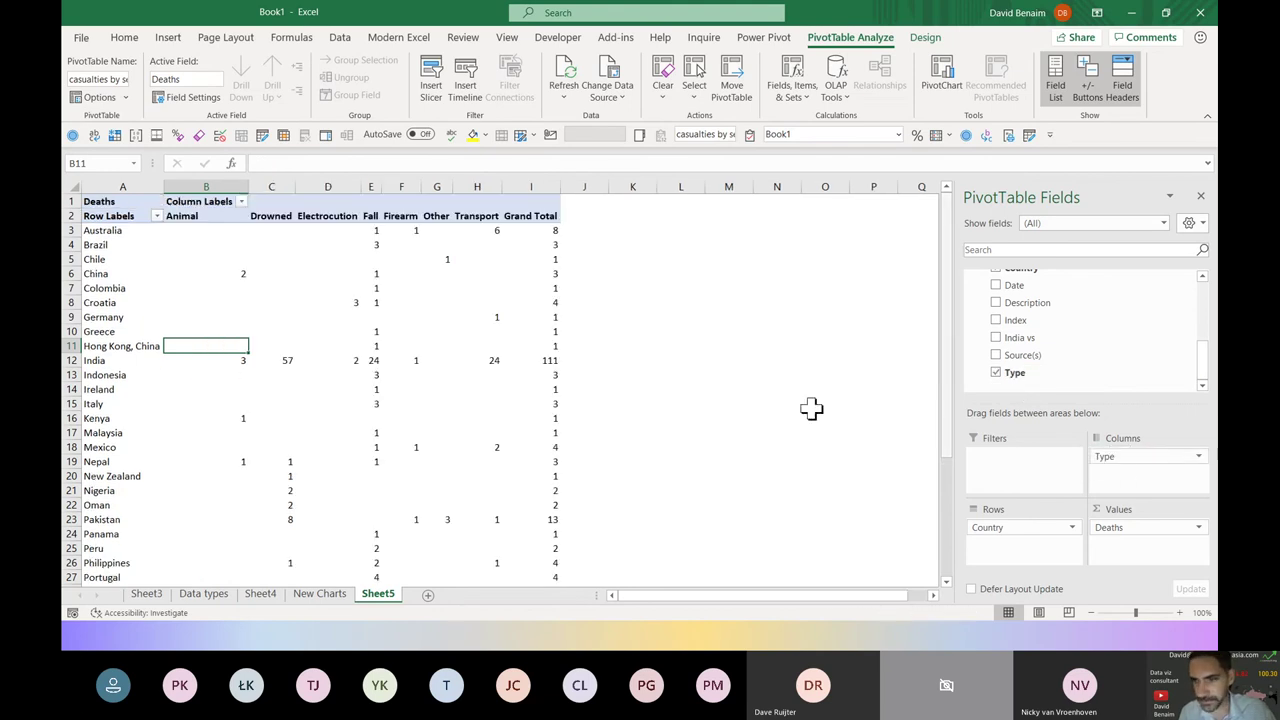
{"action": "left_click", "coordinate": [395, 390]}
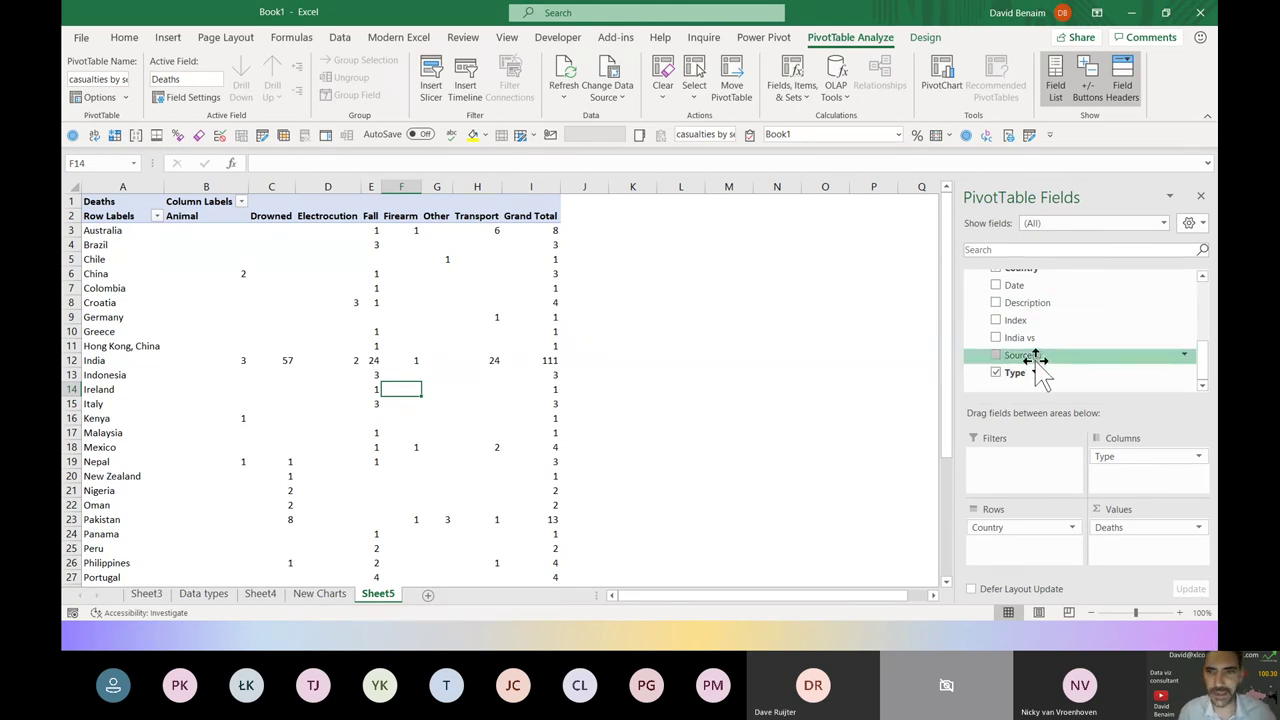
{"action": "scroll", "coordinate": [1040, 340], "scroll_direction": "up", "scroll_amount": 5}
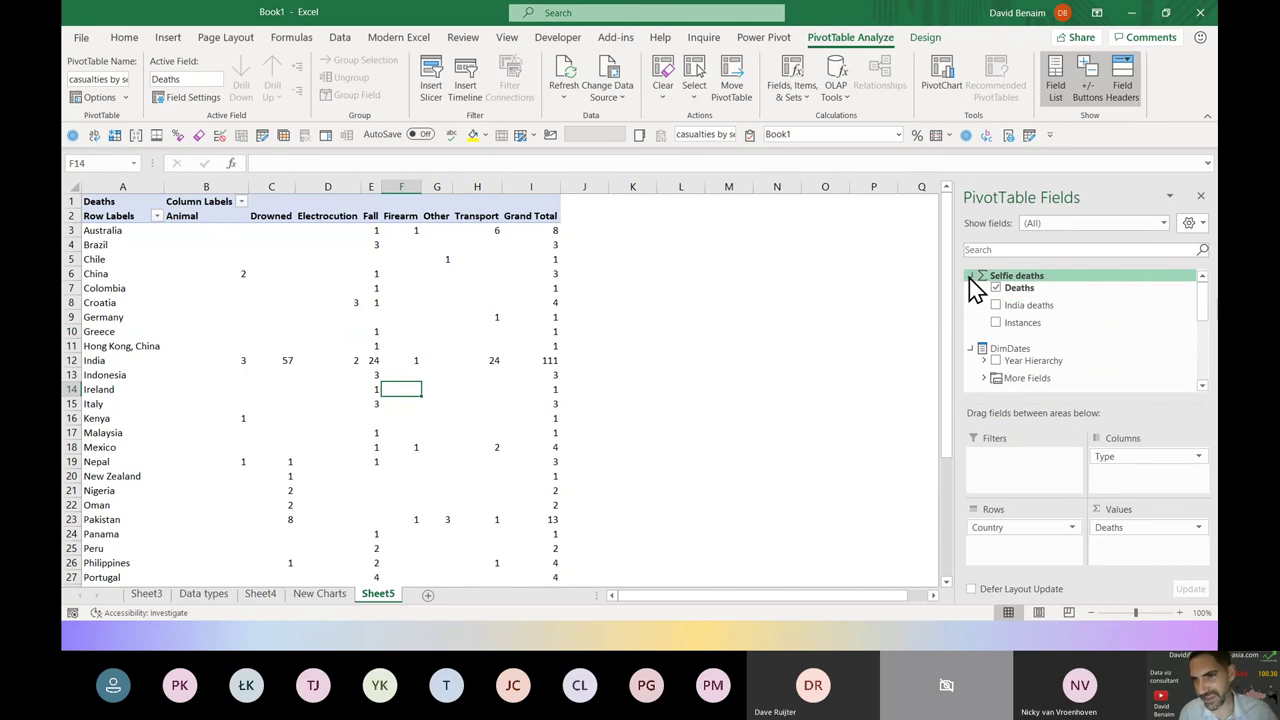
Collapse and re-expand the Selfie deaths and DimDates field groups, then click outside the pivot
{"action": "left_click", "coordinate": [970, 277]}
{"action": "left_click", "coordinate": [970, 298]}
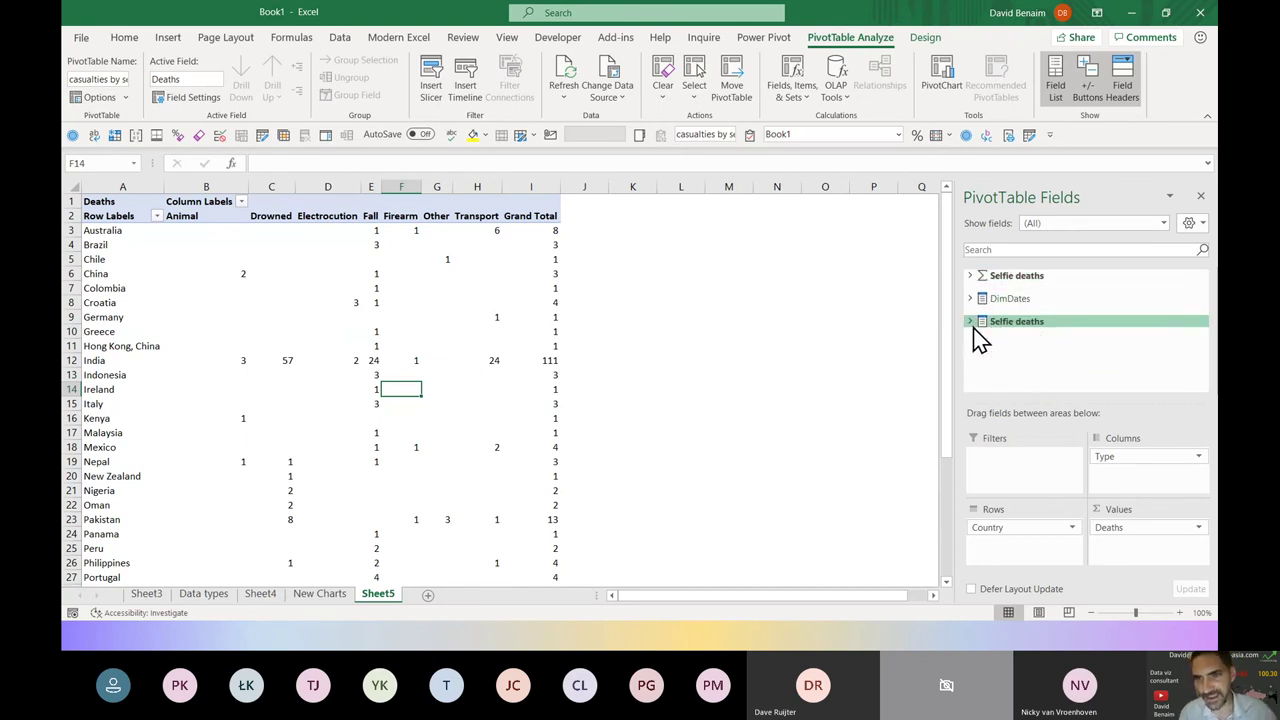
{"action": "scroll", "coordinate": [975, 330], "scroll_direction": "down", "scroll_amount": 1}
{"action": "scroll", "coordinate": [975, 300], "scroll_direction": "up", "scroll_amount": 1}
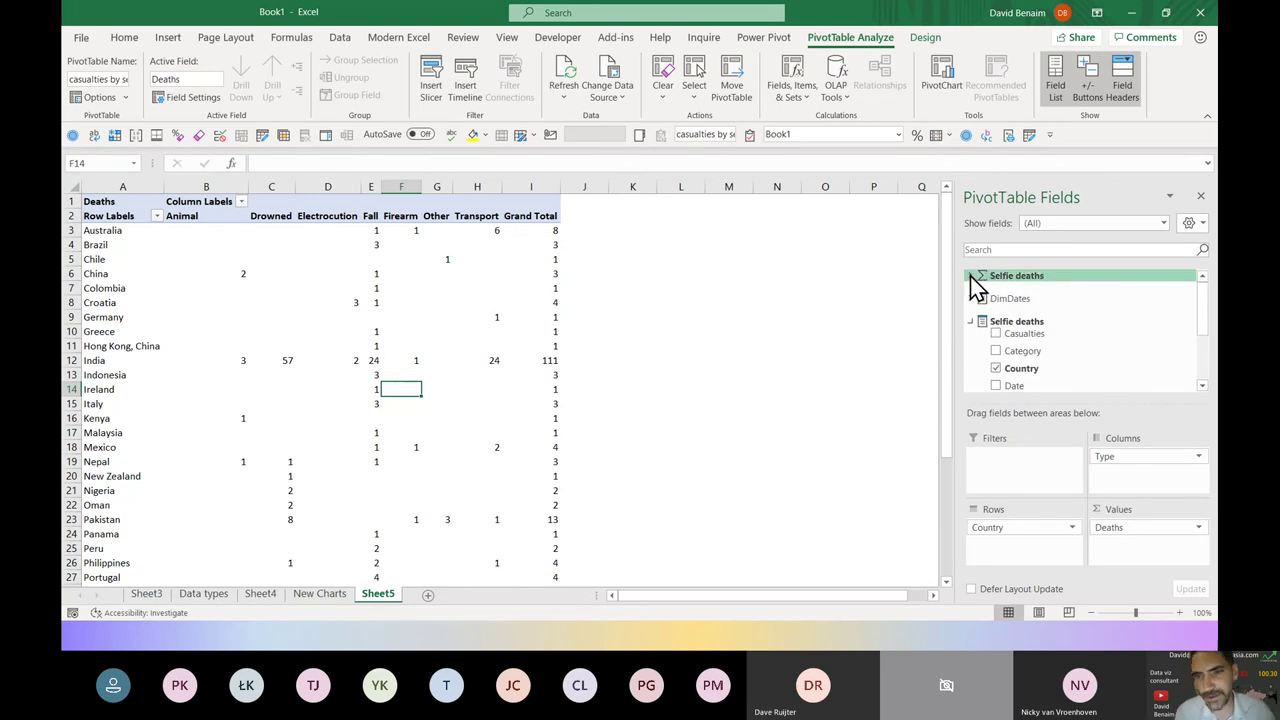
{"action": "left_click", "coordinate": [970, 276]}
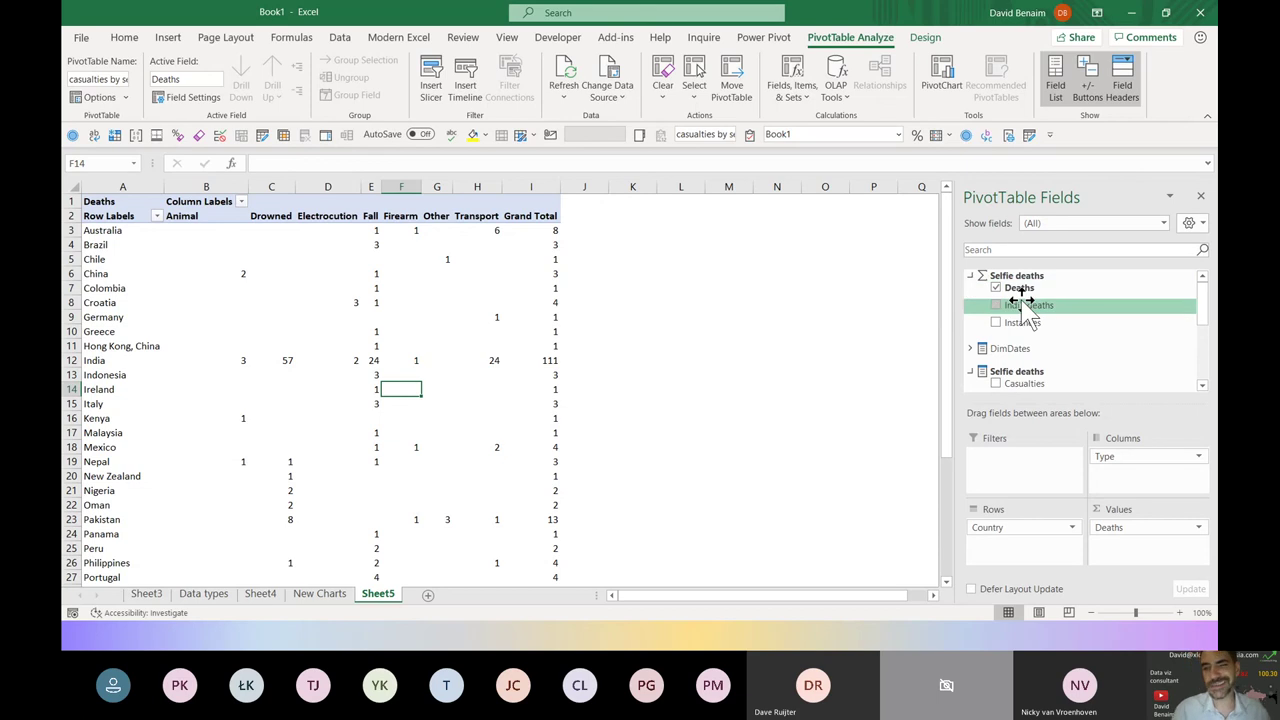
{"action": "left_click", "coordinate": [981, 349]}
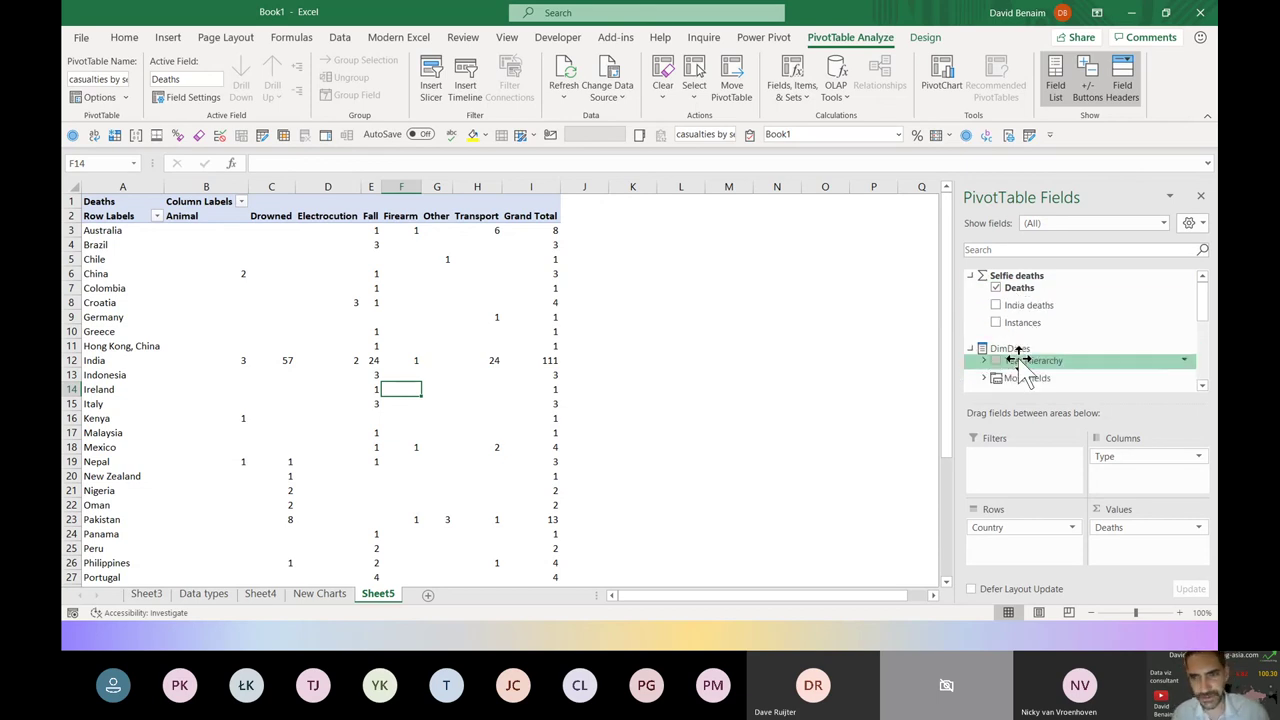
{"action": "left_click", "coordinate": [135, 274]}
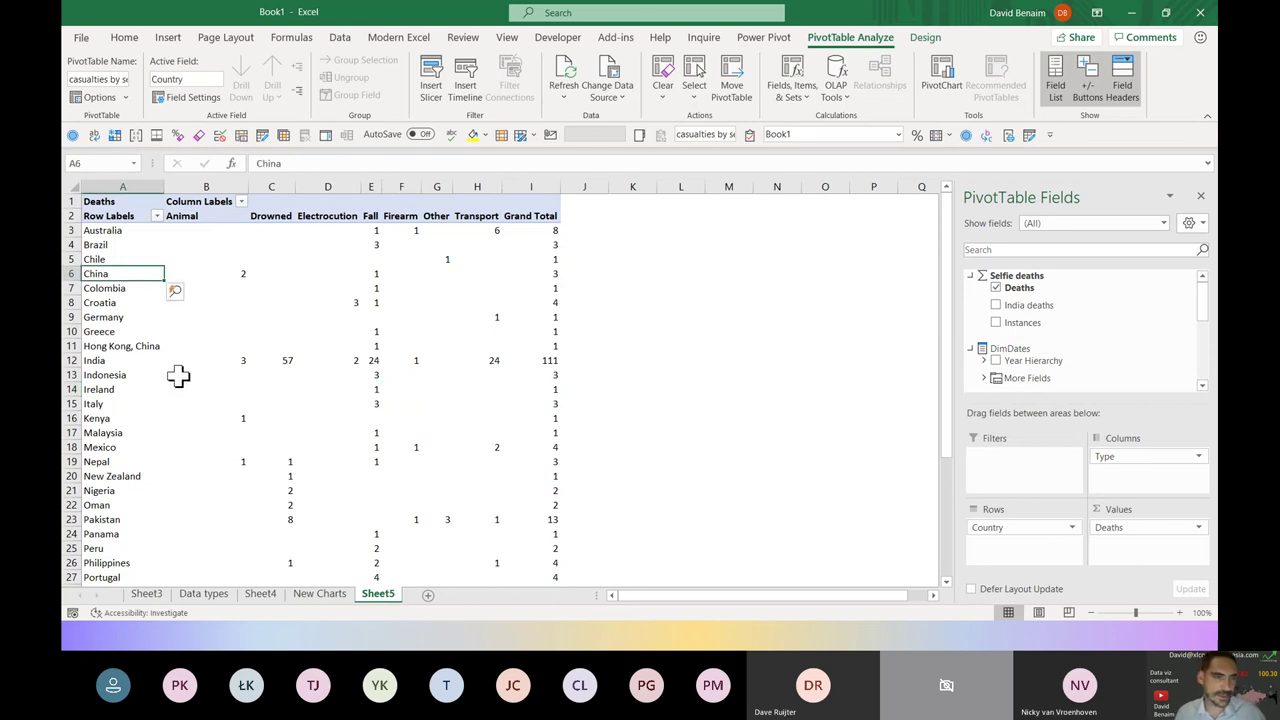
{"action": "left_click", "coordinate": [540, 259]}
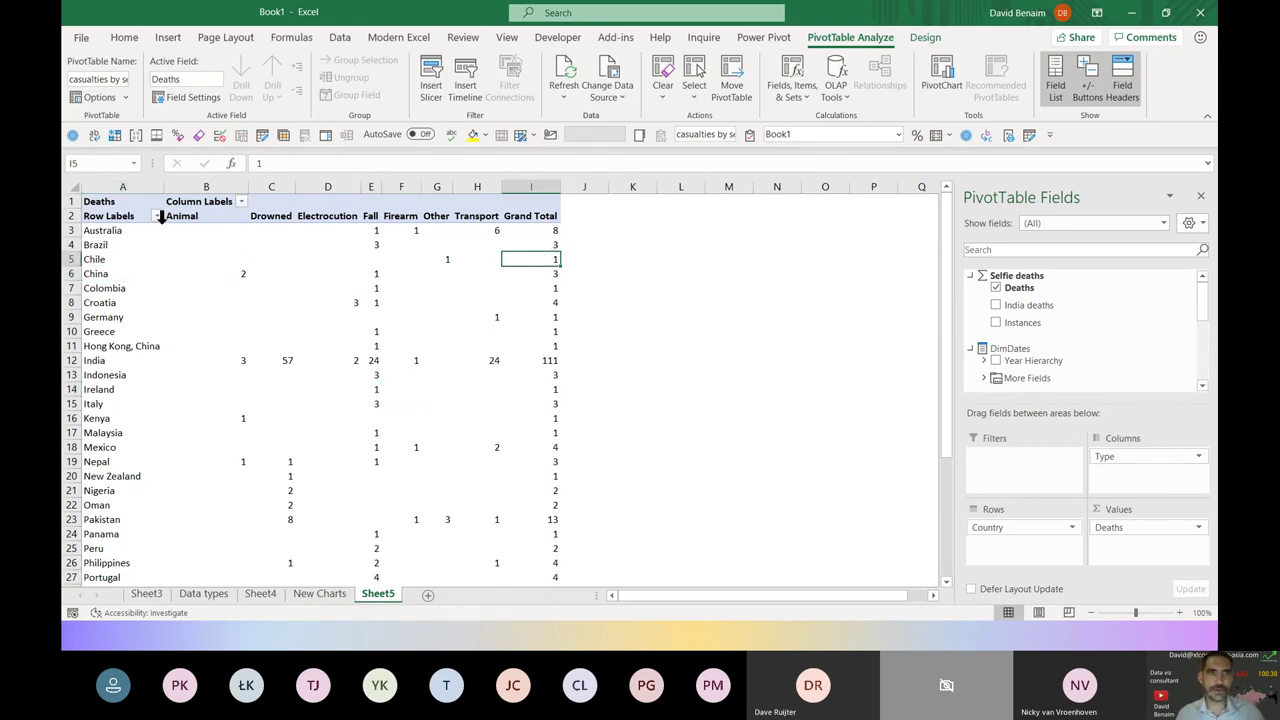
{"action": "left_click", "coordinate": [648, 204]}
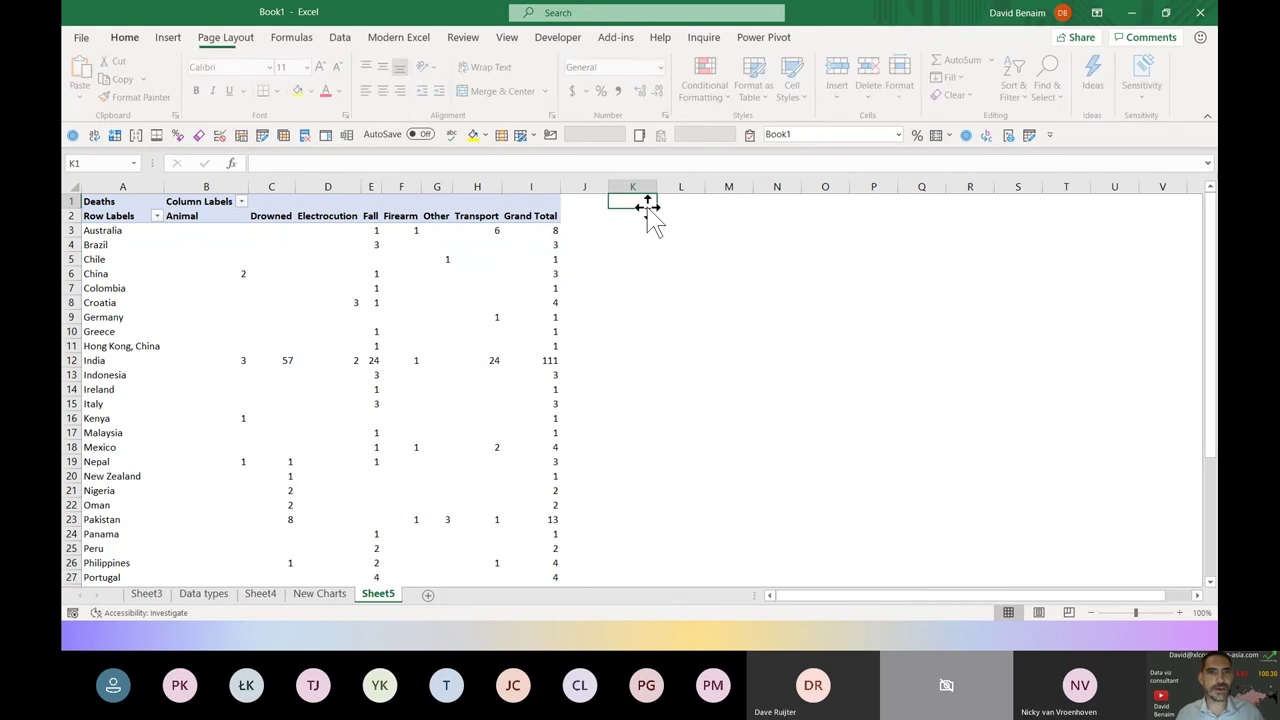
Insert a PivotTable from Power BI using the Corona dataset, then close the datasets pane
{"action": "left_click", "coordinate": [164, 44]}
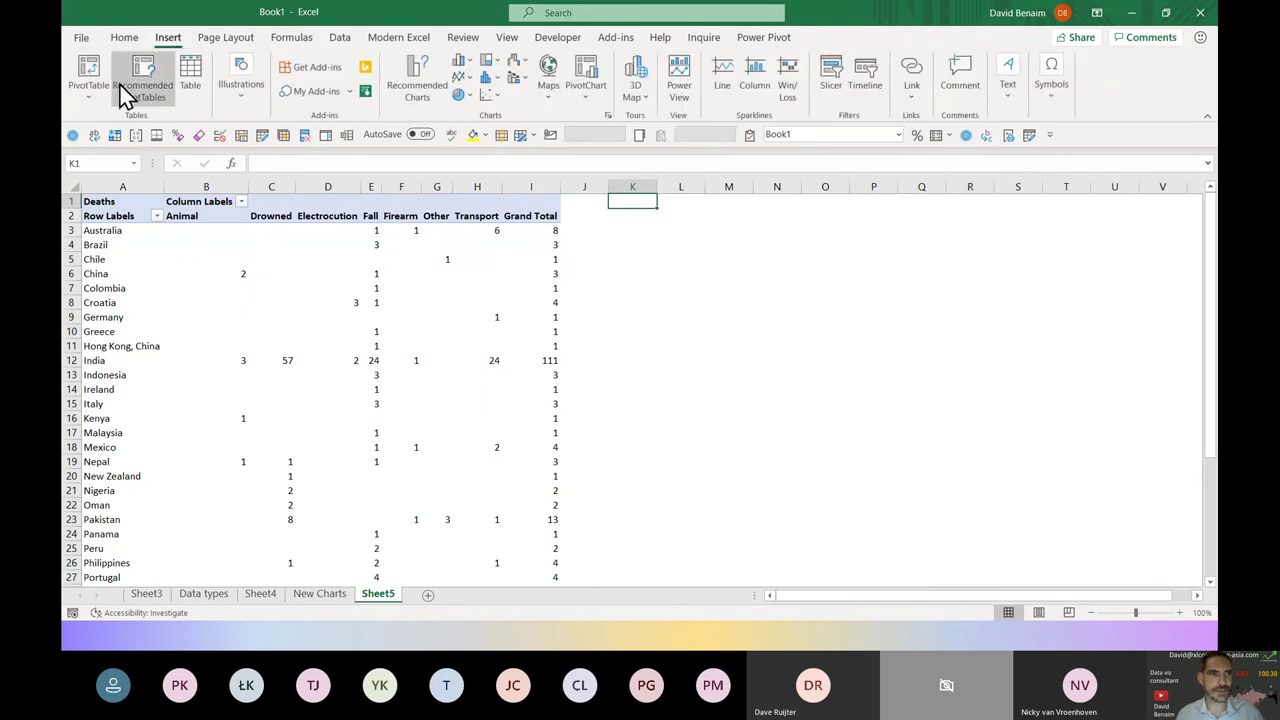
{"action": "left_click", "coordinate": [89, 96]}
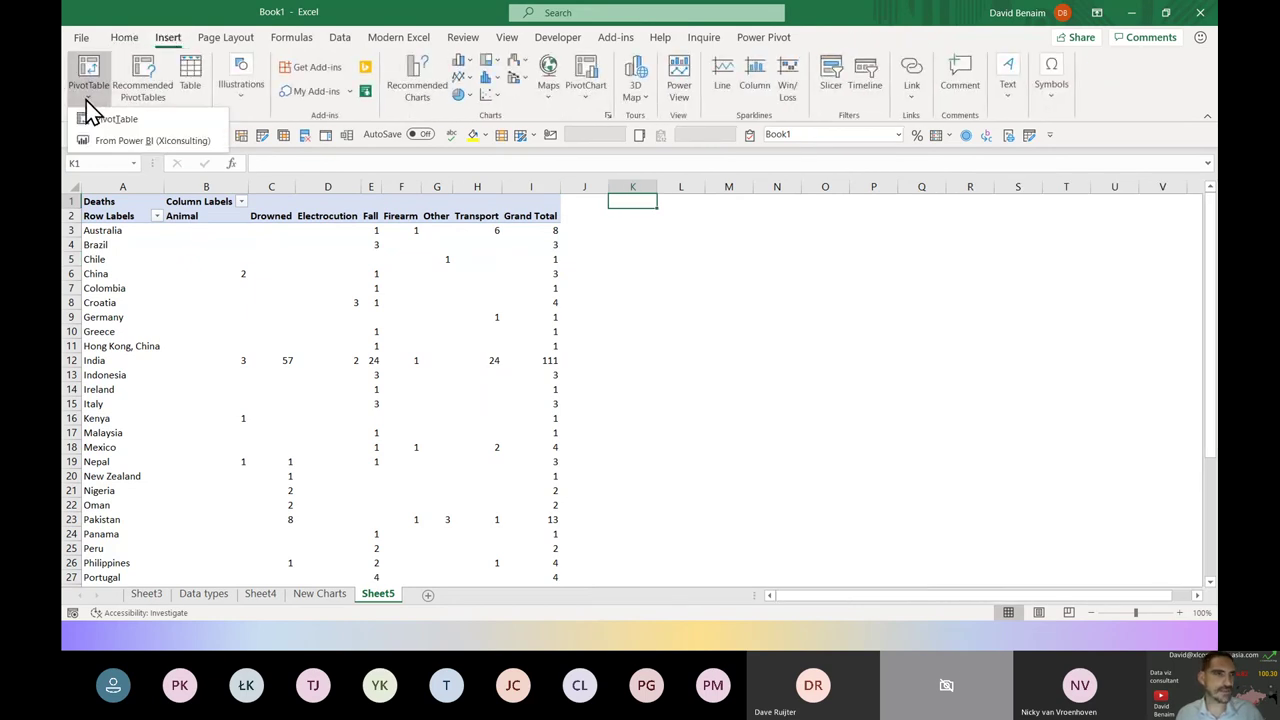
{"action": "left_click", "coordinate": [120, 141]}
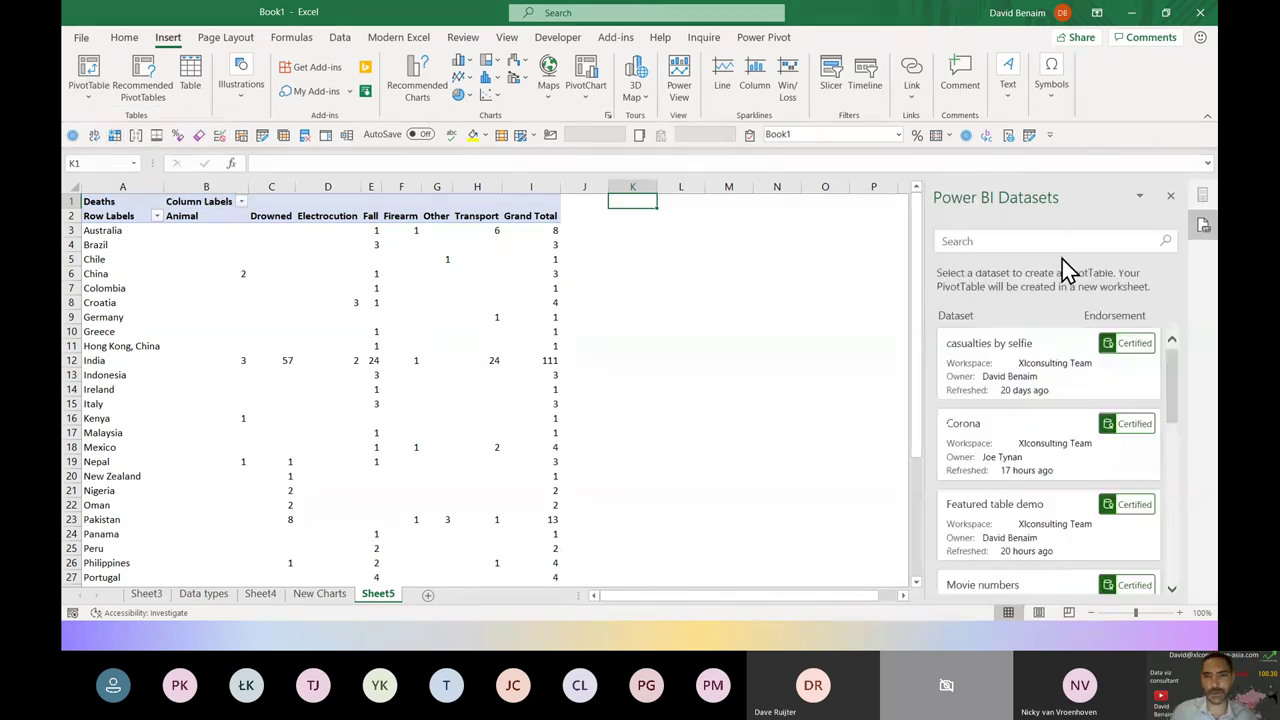
{"action": "mouse_move", "coordinate": [1172, 372]}
{"action": "left_mouse_down"}
{"action": "mouse_move", "coordinate": [1177, 526]}
{"action": "mouse_move", "coordinate": [1181, 360]}
{"action": "left_mouse_up"}
{"action": "left_click", "coordinate": [1014, 465]}
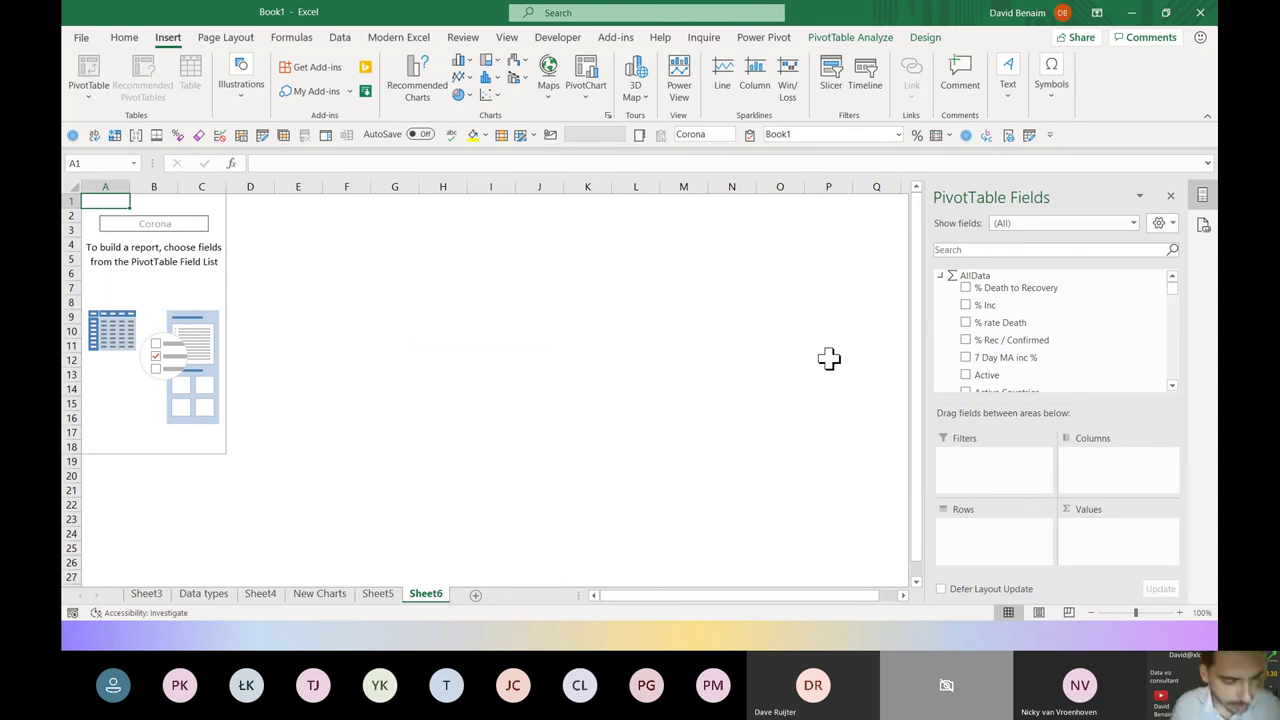
{"action": "left_click", "coordinate": [367, 245]}
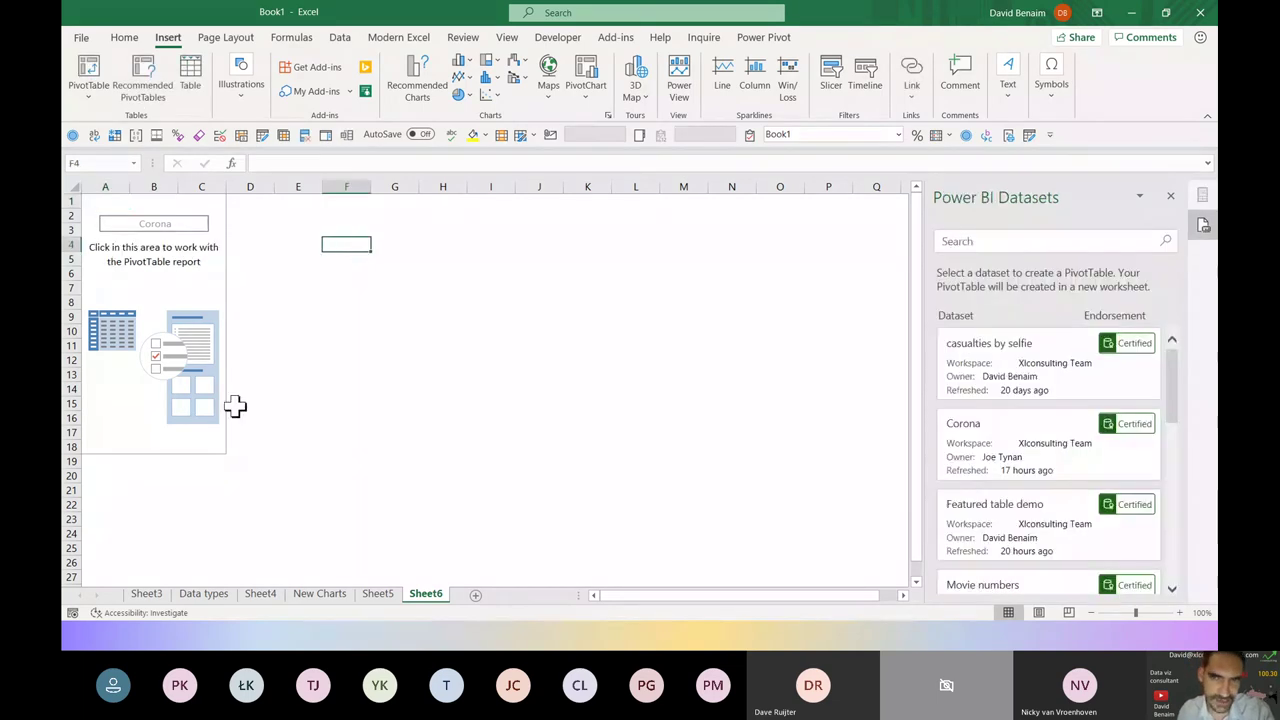
{"action": "left_click", "coordinate": [1170, 195]}
{"action": "left_click", "coordinate": [130, 247]}
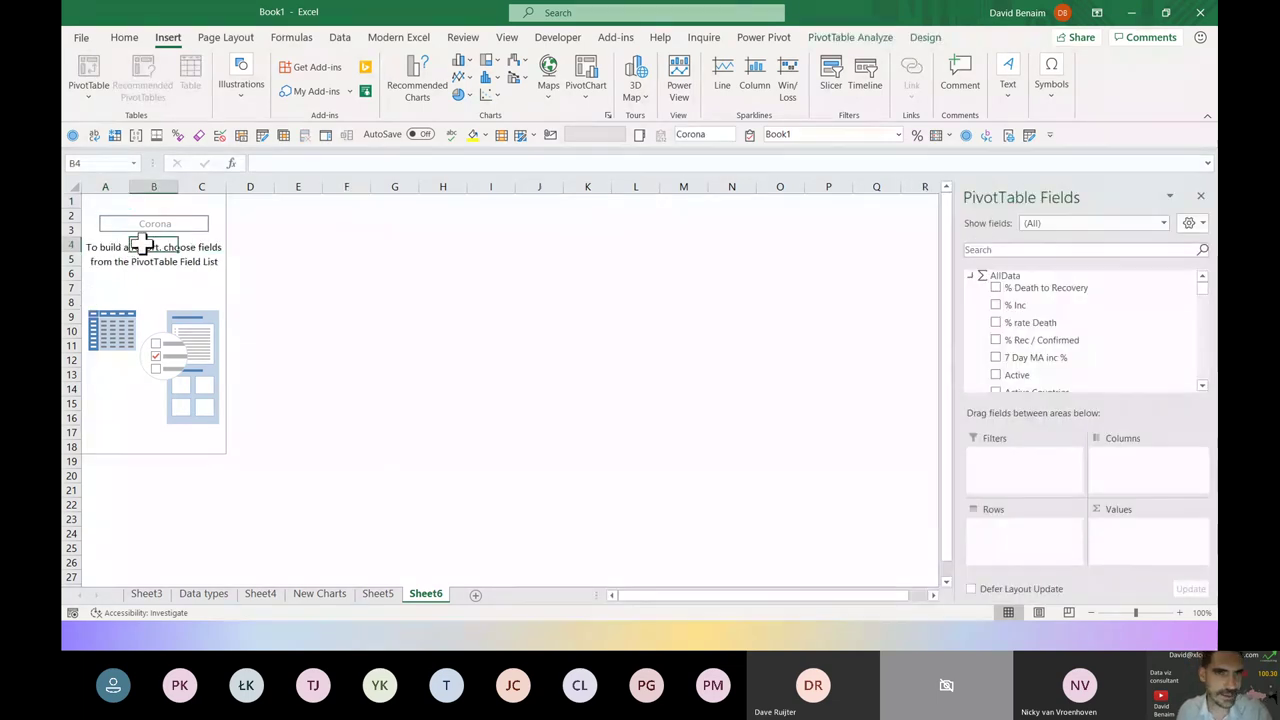
Switch to Power BI Desktop and open the Model view
{"action": "key", "text": "alt+Tab"}
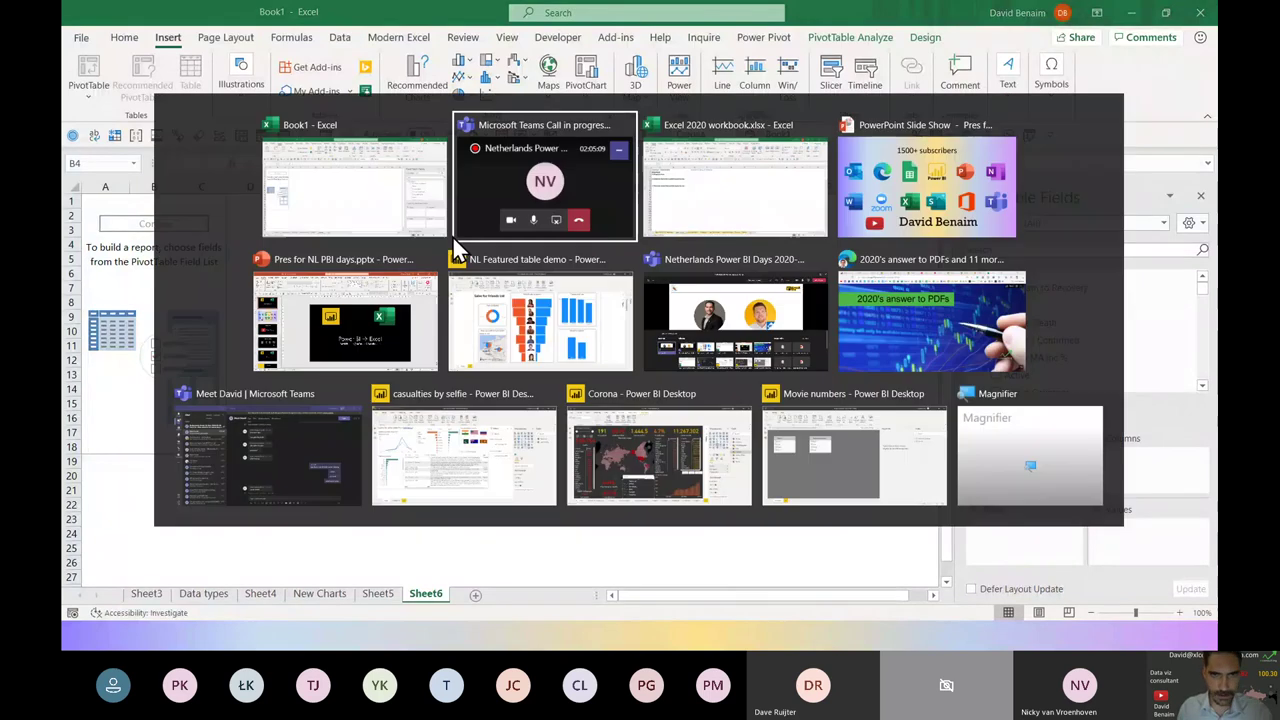
{"action": "key", "text": "alt+Tab"}
{"action": "key", "text": "alt+Tab"}
{"action": "key", "text": "alt+Tab"}
{"action": "key", "text": "alt+Tab"}
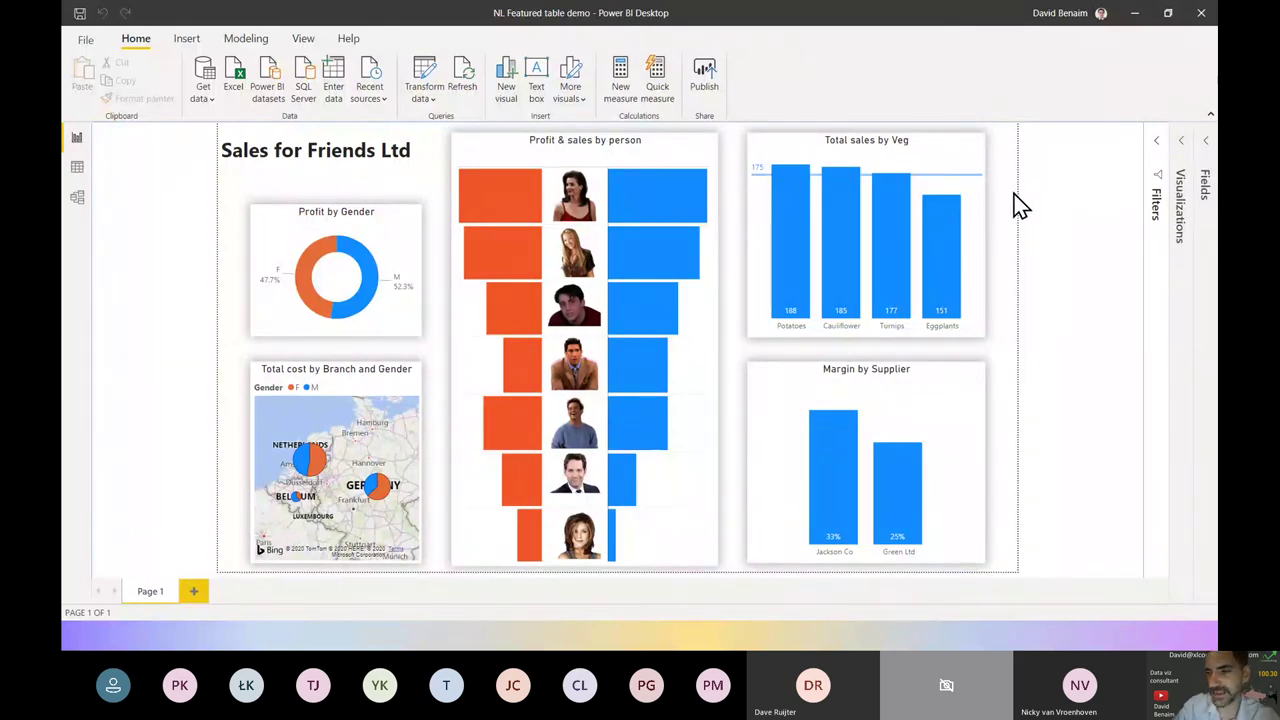
{"action": "left_click", "coordinate": [78, 200]}
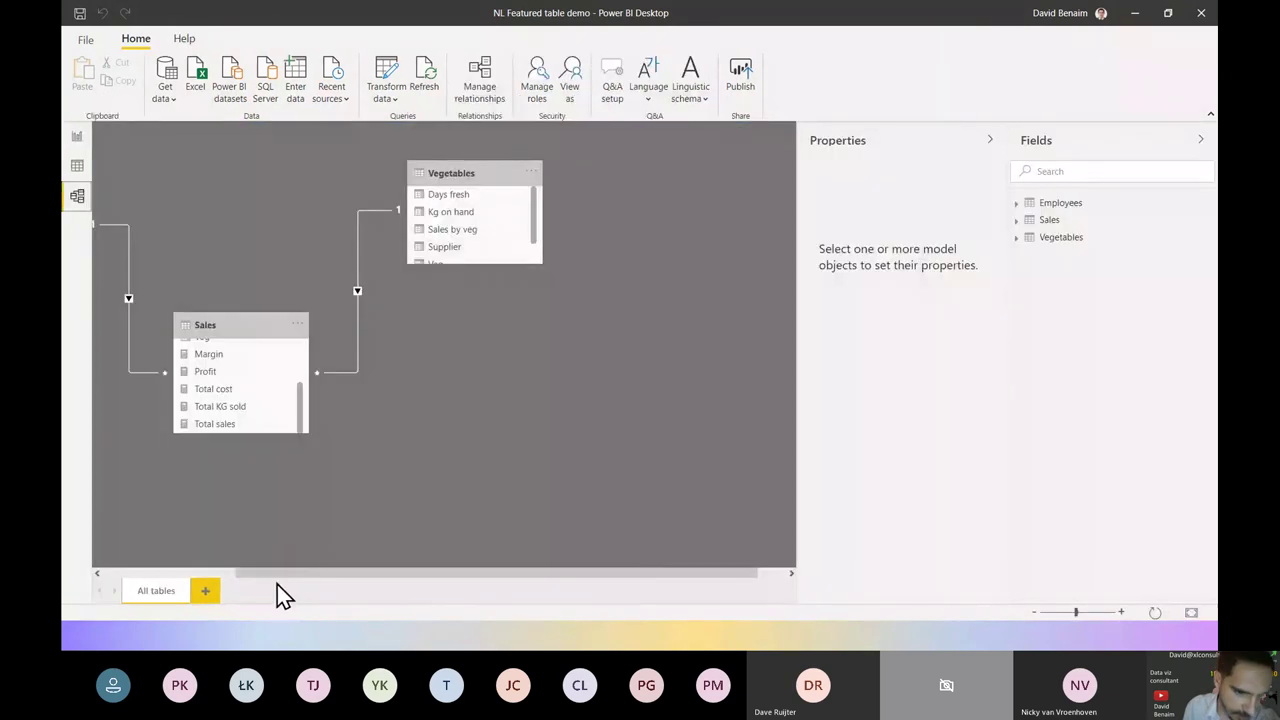
{"action": "left_click_drag", "start_coordinate": [272, 575], "coordinate": [63, 563]}
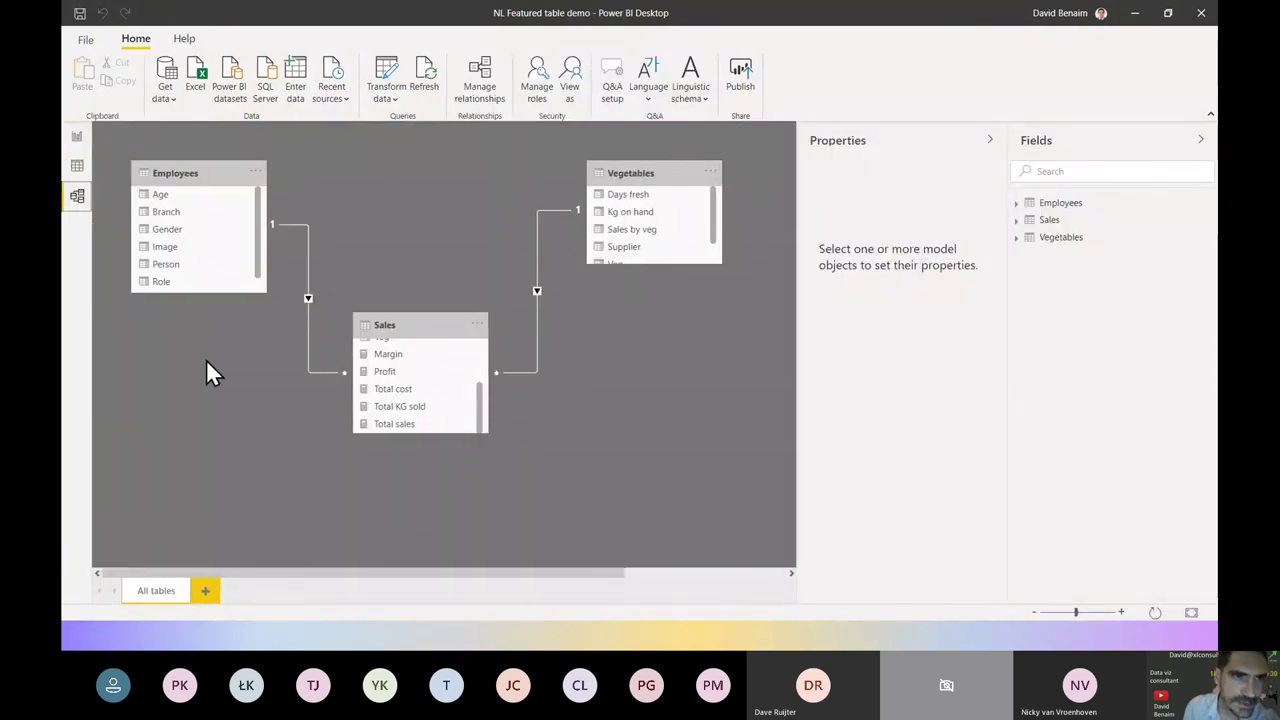
Inspect the Vegetables and Sales table properties, then collapse the Properties and Fields panes
{"action": "left_click", "coordinate": [630, 173]}
{"action": "left_click", "coordinate": [400, 326]}
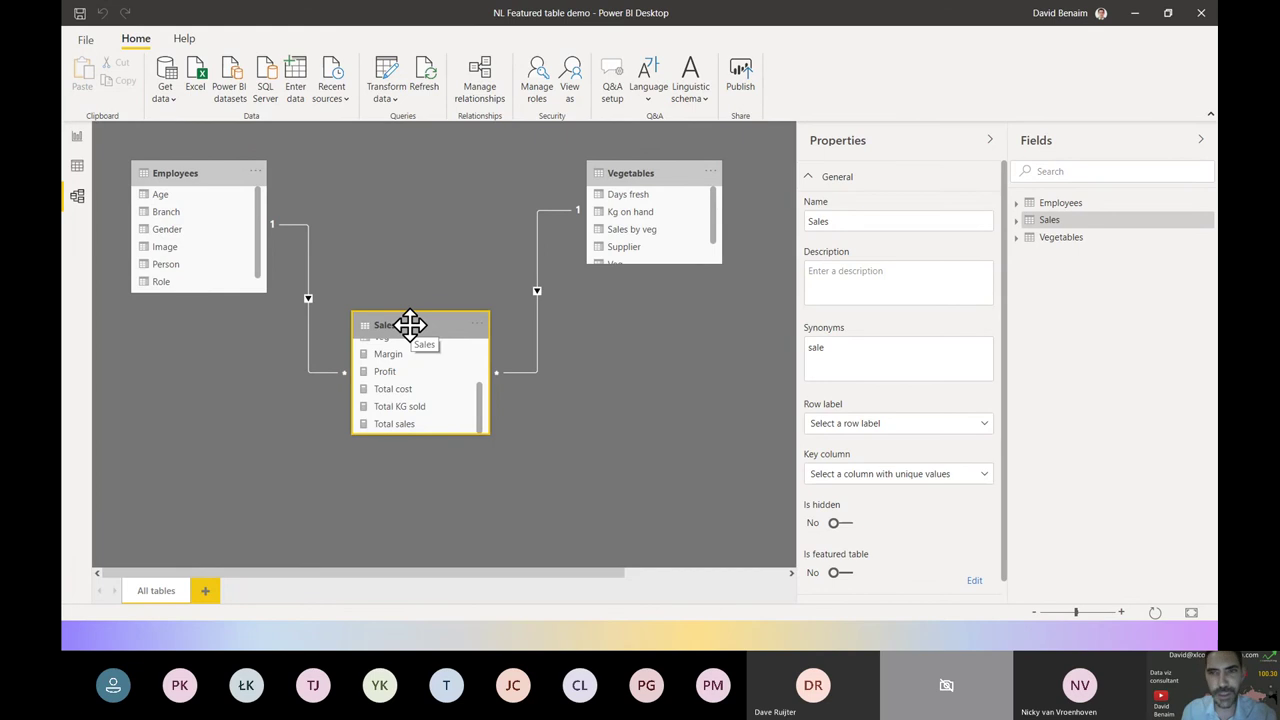
{"action": "left_click", "coordinate": [699, 321]}
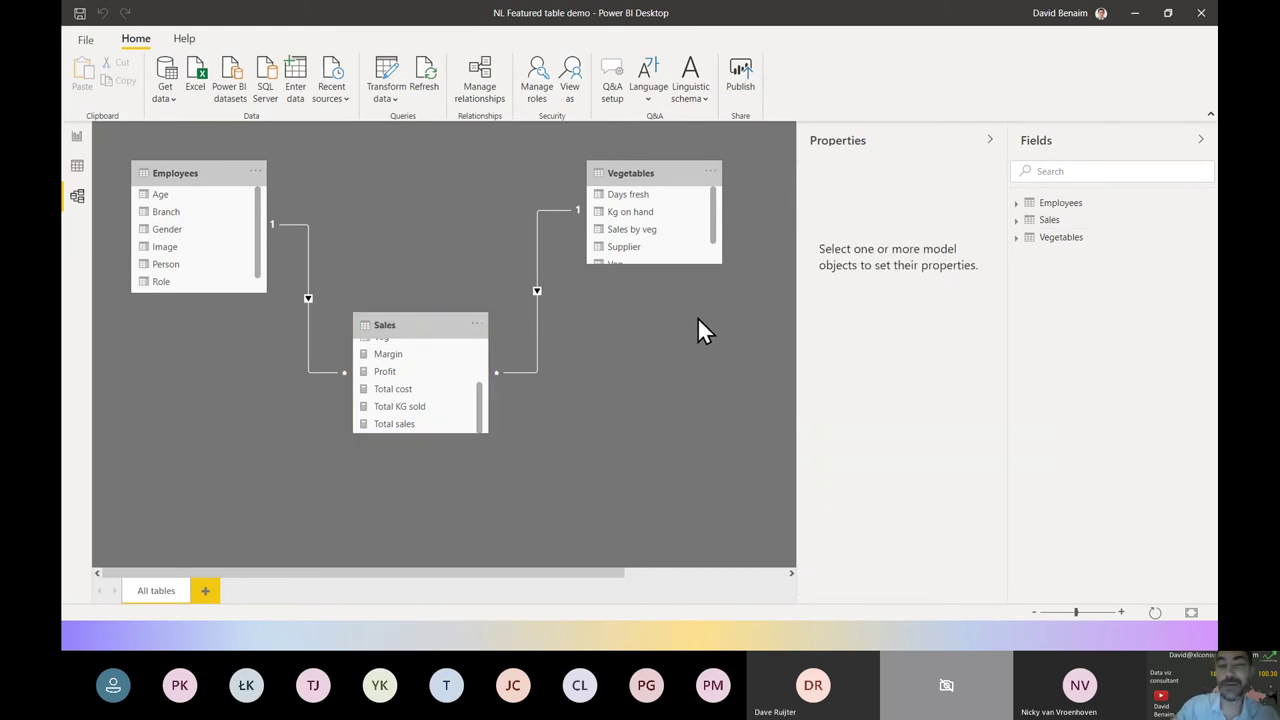
{"action": "left_click", "coordinate": [989, 142]}
{"action": "left_click", "coordinate": [1199, 142]}
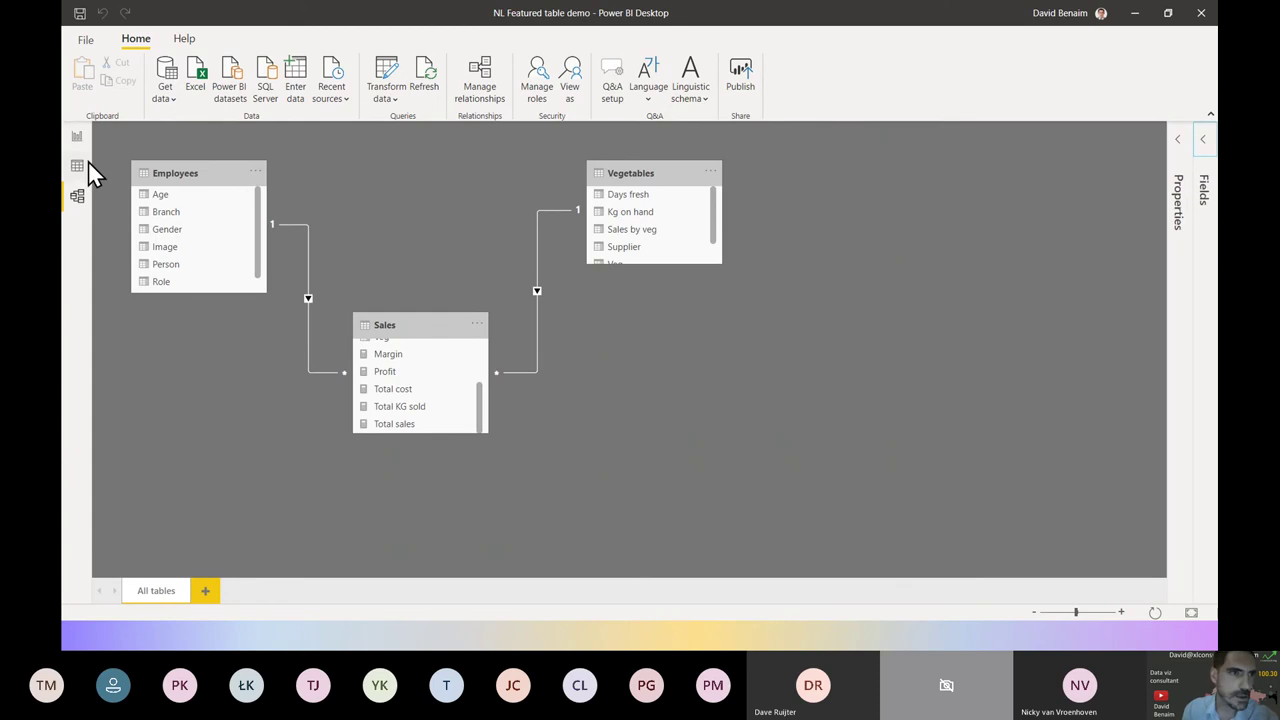
{"action": "left_click", "coordinate": [77, 134]}
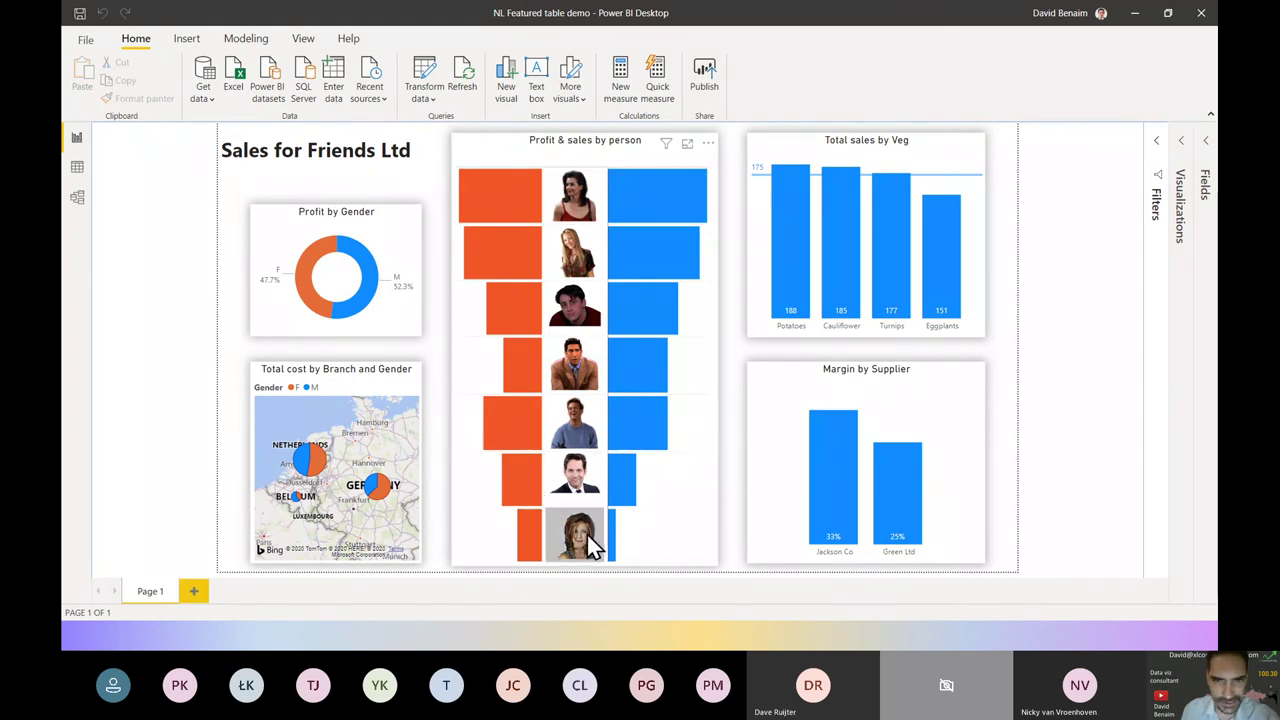
{"action": "mouse_move", "coordinate": [555, 483]}
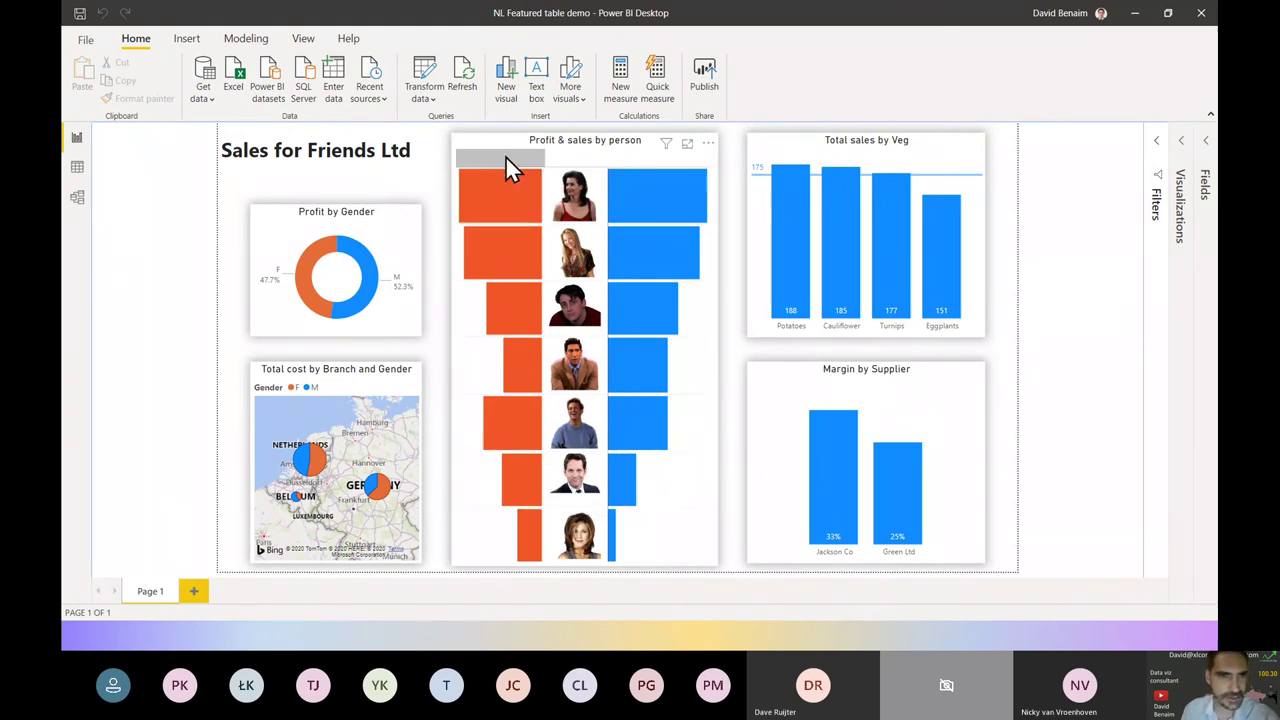
{"action": "mouse_move", "coordinate": [517, 215]}
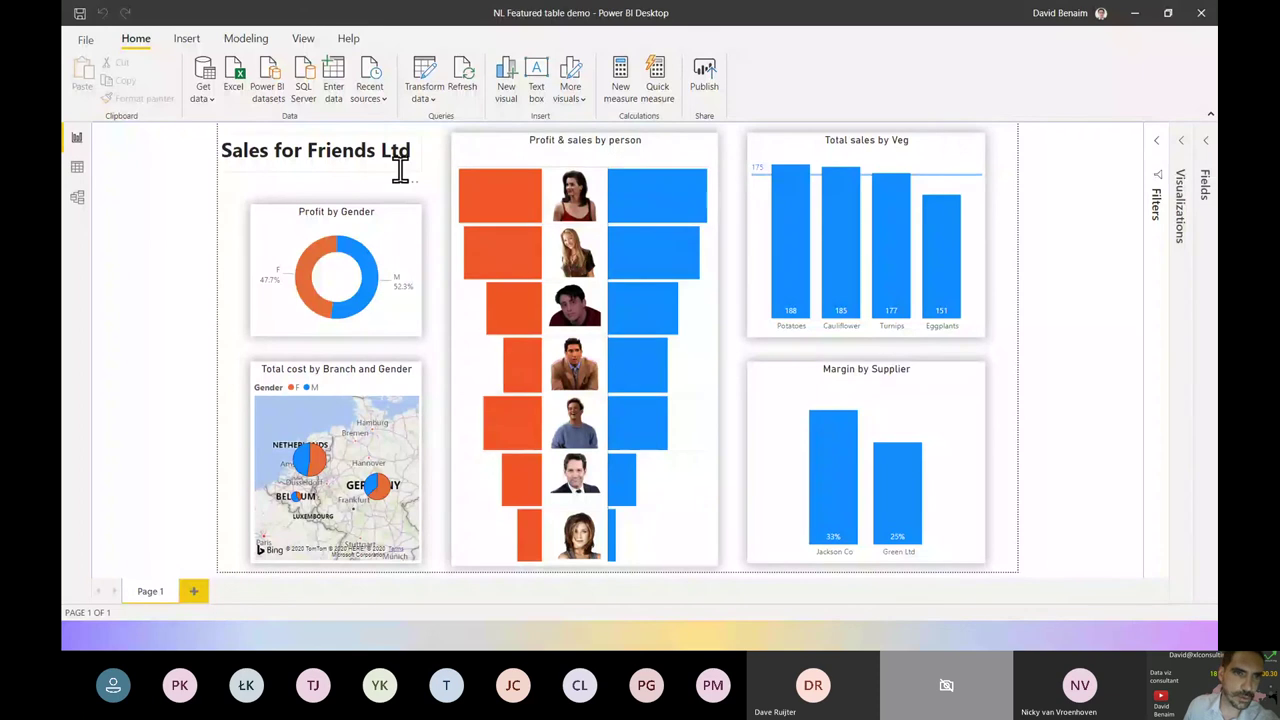
{"action": "left_click", "coordinate": [84, 44]}
{"action": "left_click", "coordinate": [130, 273]}
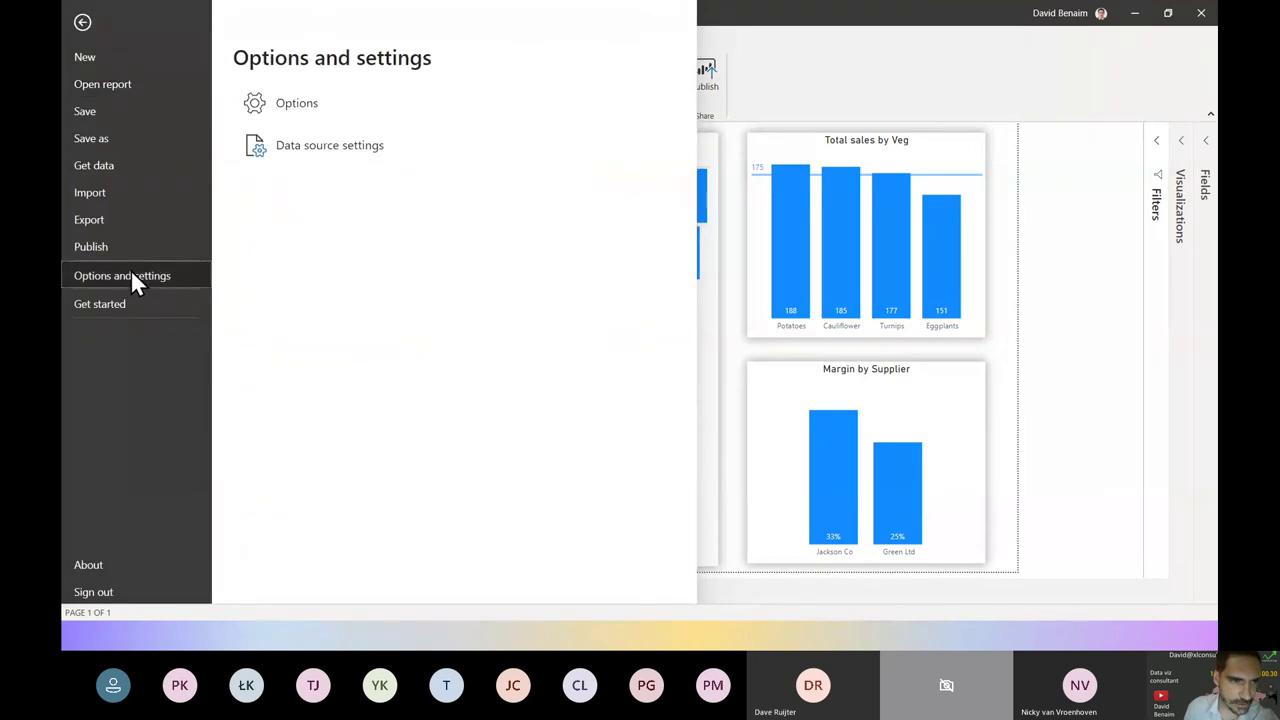
{"action": "left_click", "coordinate": [299, 109]}
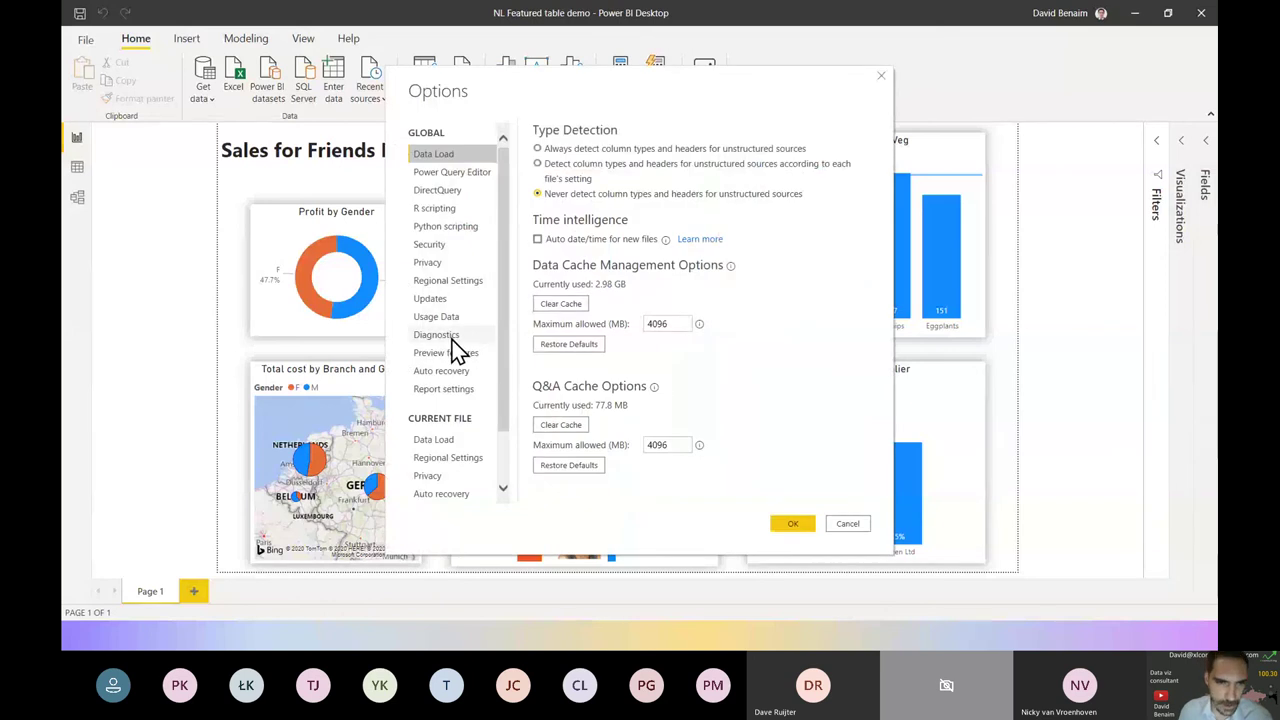
{"action": "left_click", "coordinate": [443, 354]}
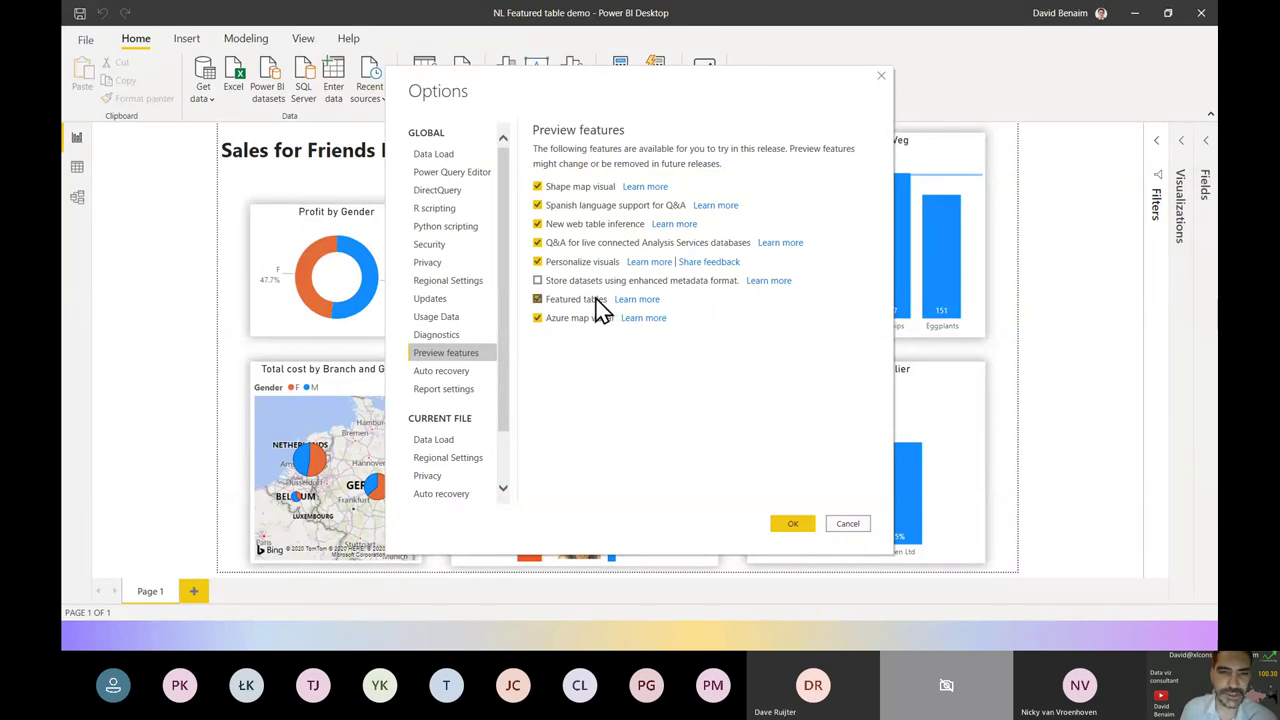
{"action": "left_click", "coordinate": [848, 526]}
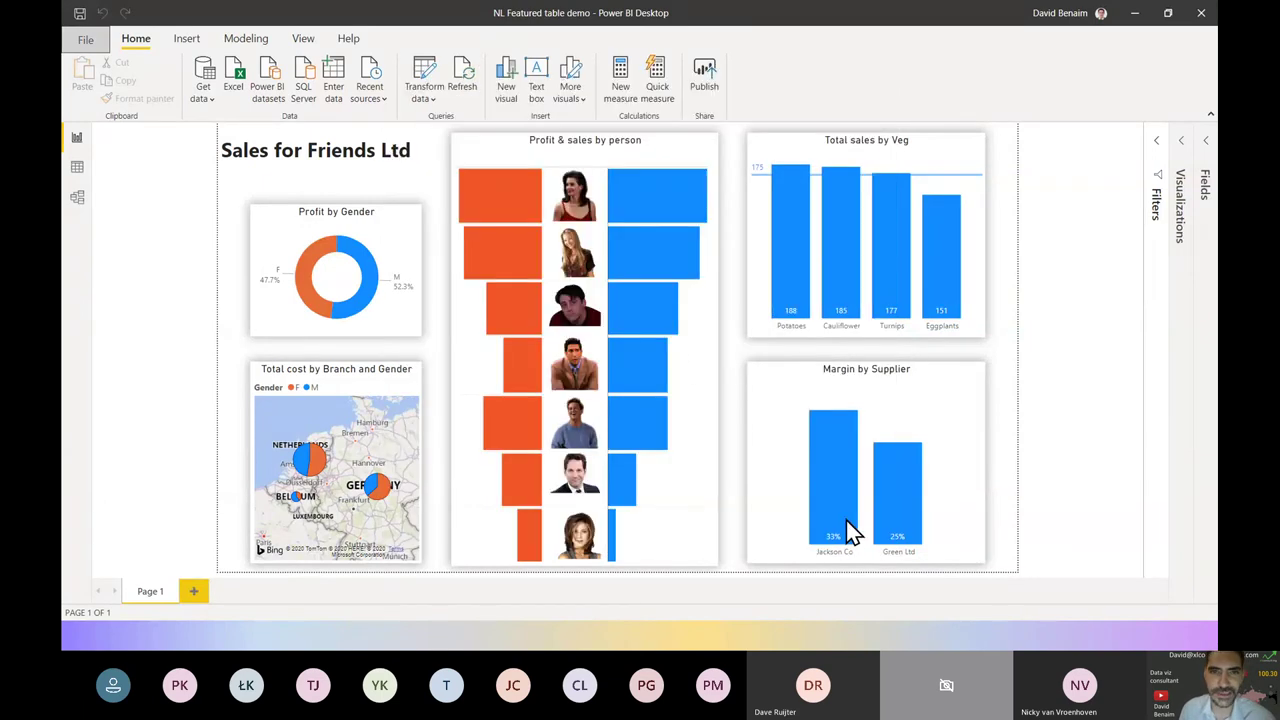
In Model view, expand the Fields and Properties panes and select the Employees table
{"action": "left_click", "coordinate": [76, 200]}
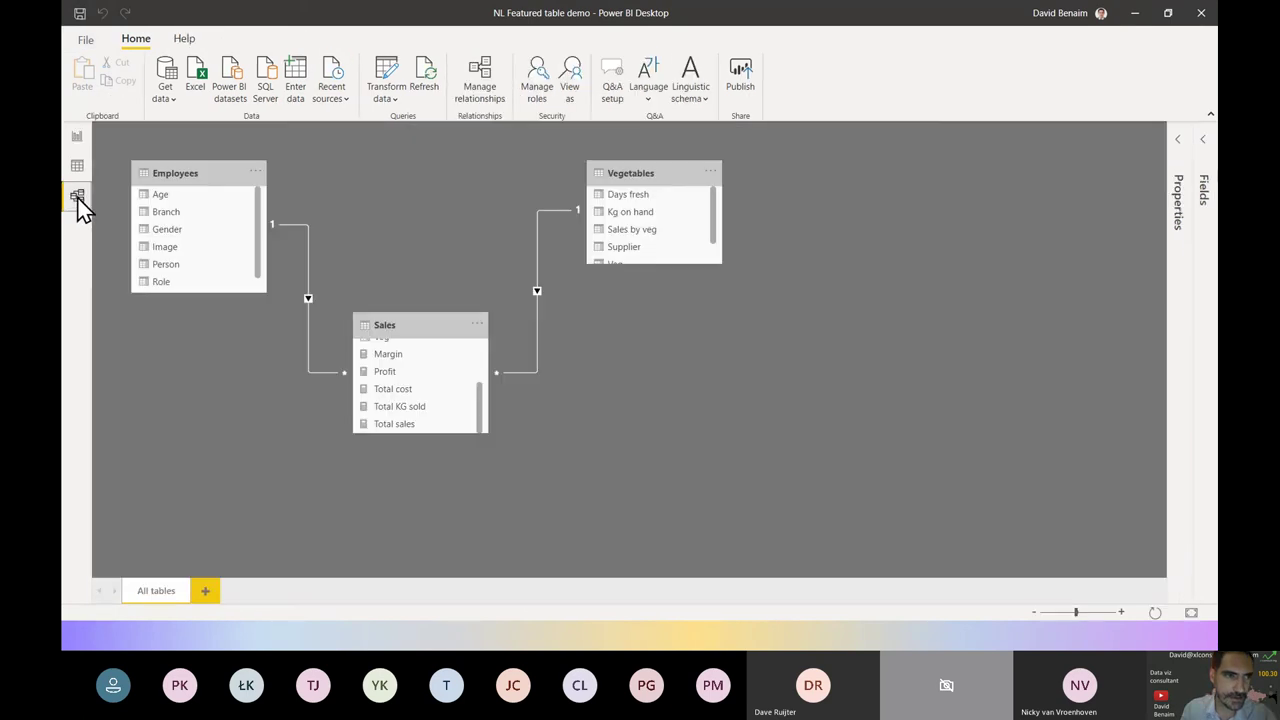
{"action": "left_click", "coordinate": [1205, 155]}
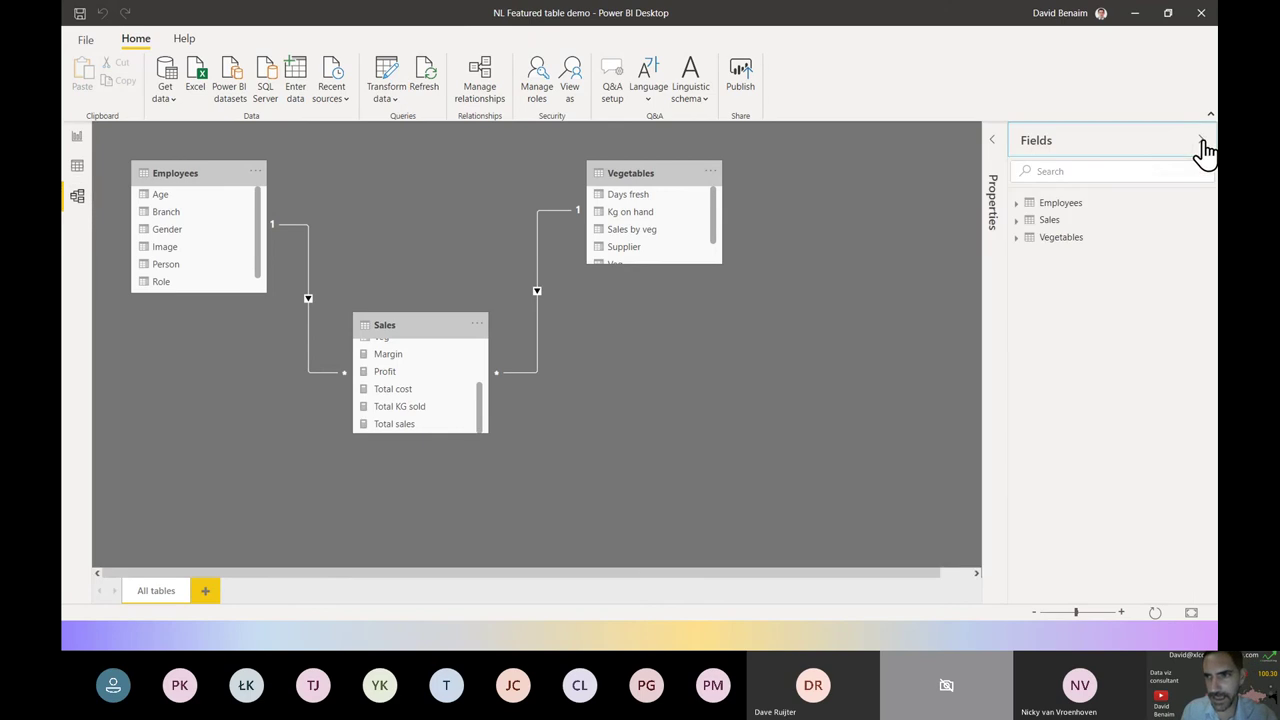
{"action": "left_click", "coordinate": [990, 145]}
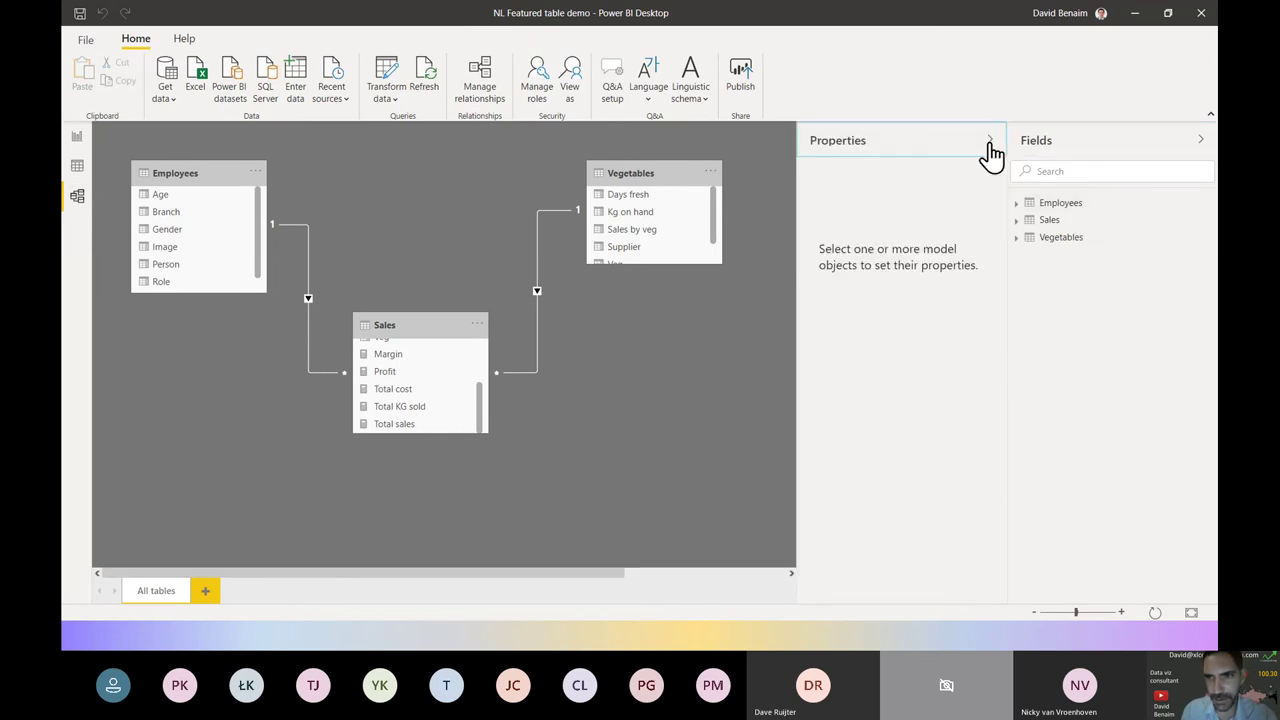
{"action": "left_click", "coordinate": [1076, 205]}
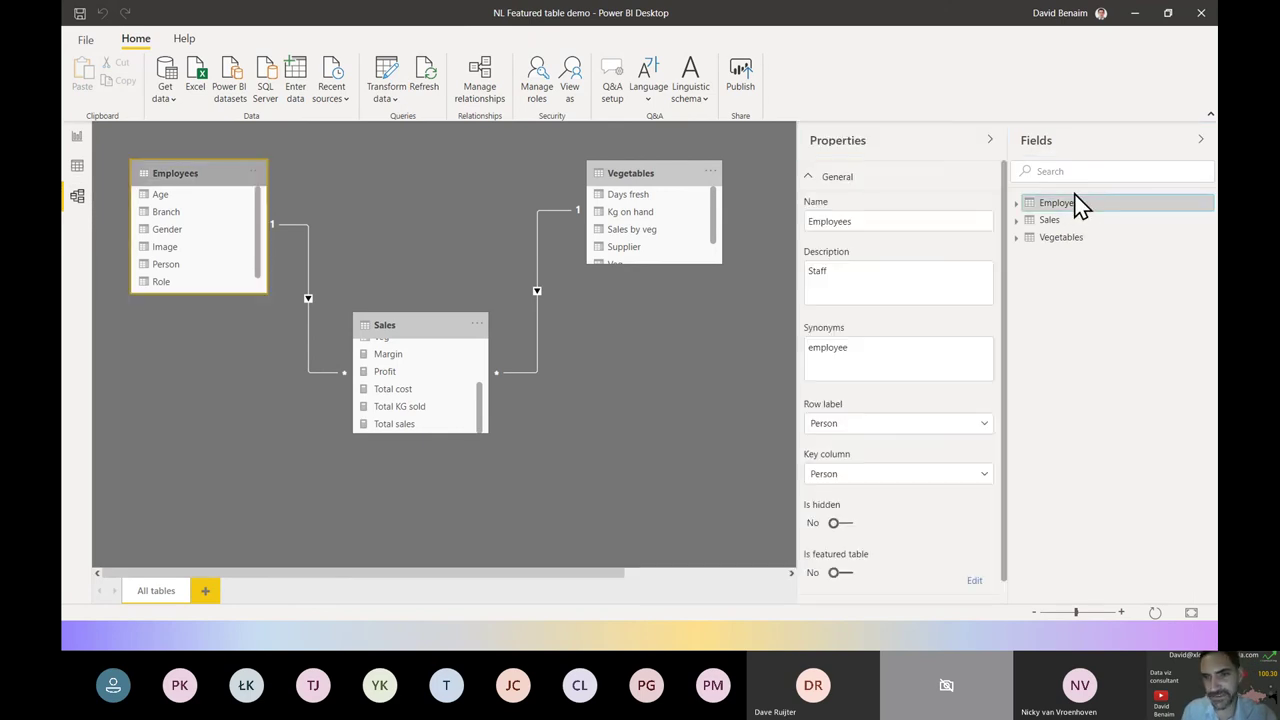
{"action": "scroll", "coordinate": [930, 342], "scroll_direction": "down", "scroll_amount": 1}
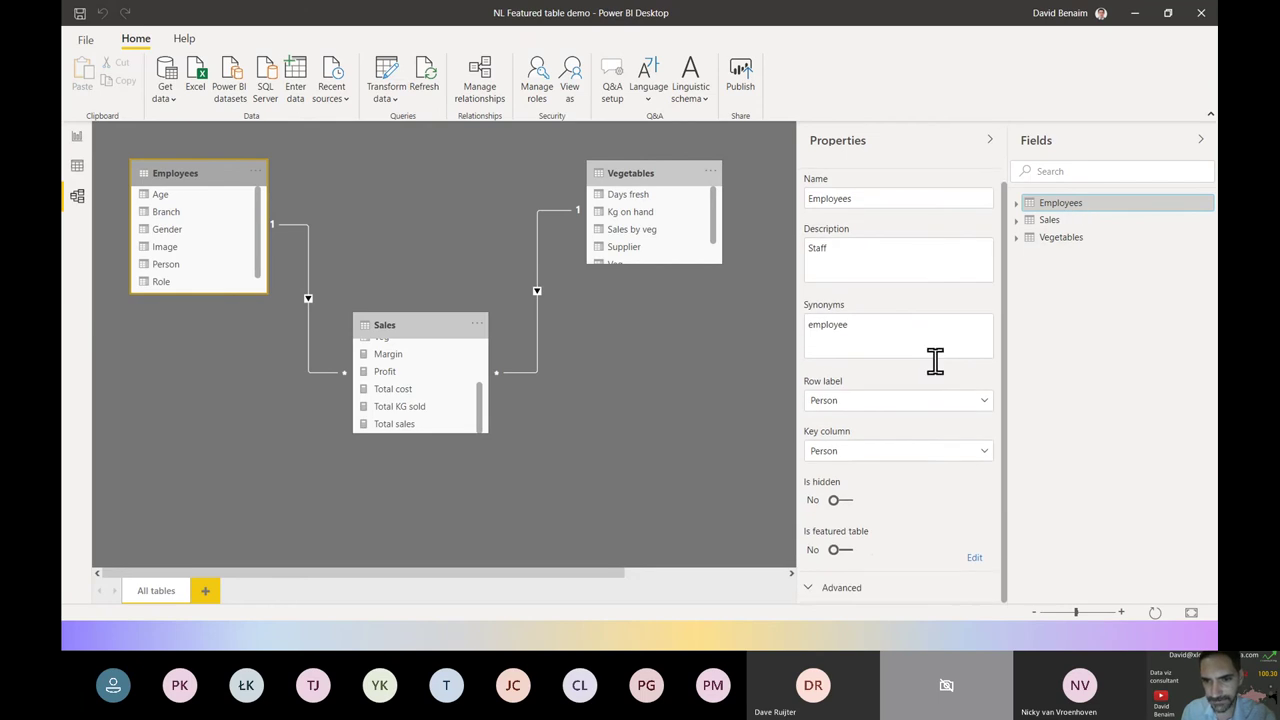
Make Employees a featured table with the description 'Staff details'
{"action": "left_click", "coordinate": [838, 551]}
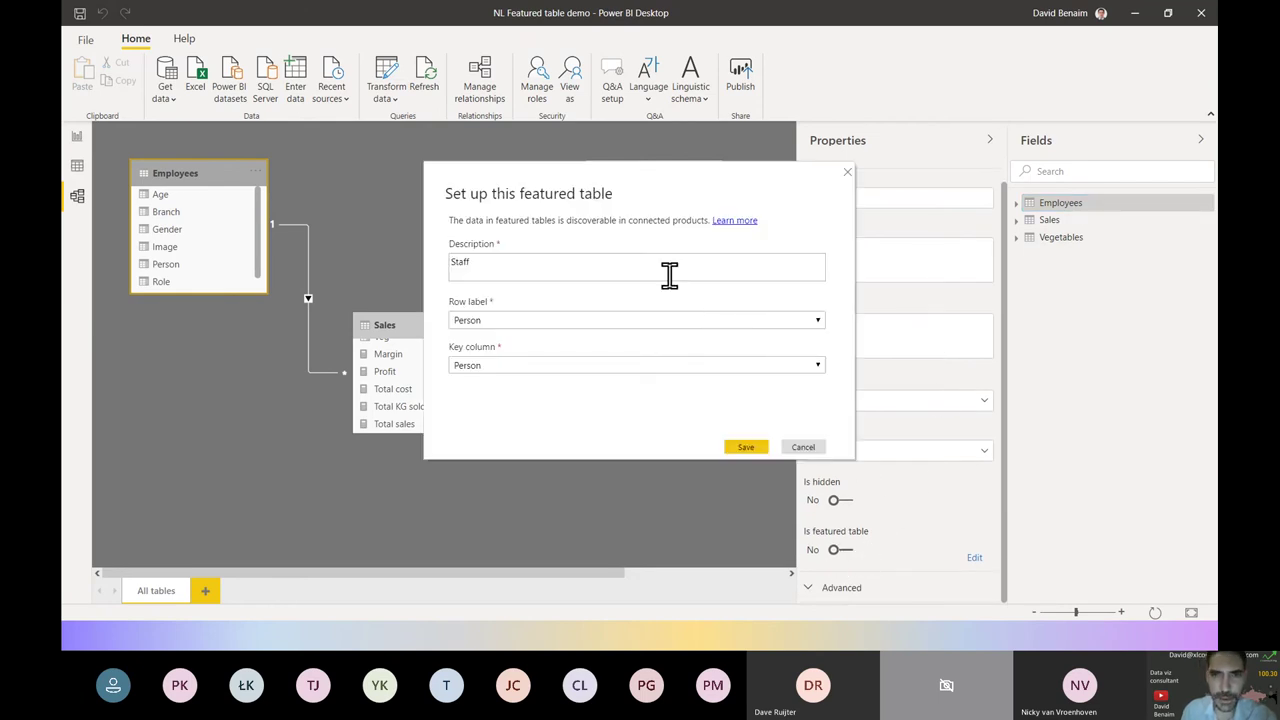
{"action": "left_click", "coordinate": [640, 265]}
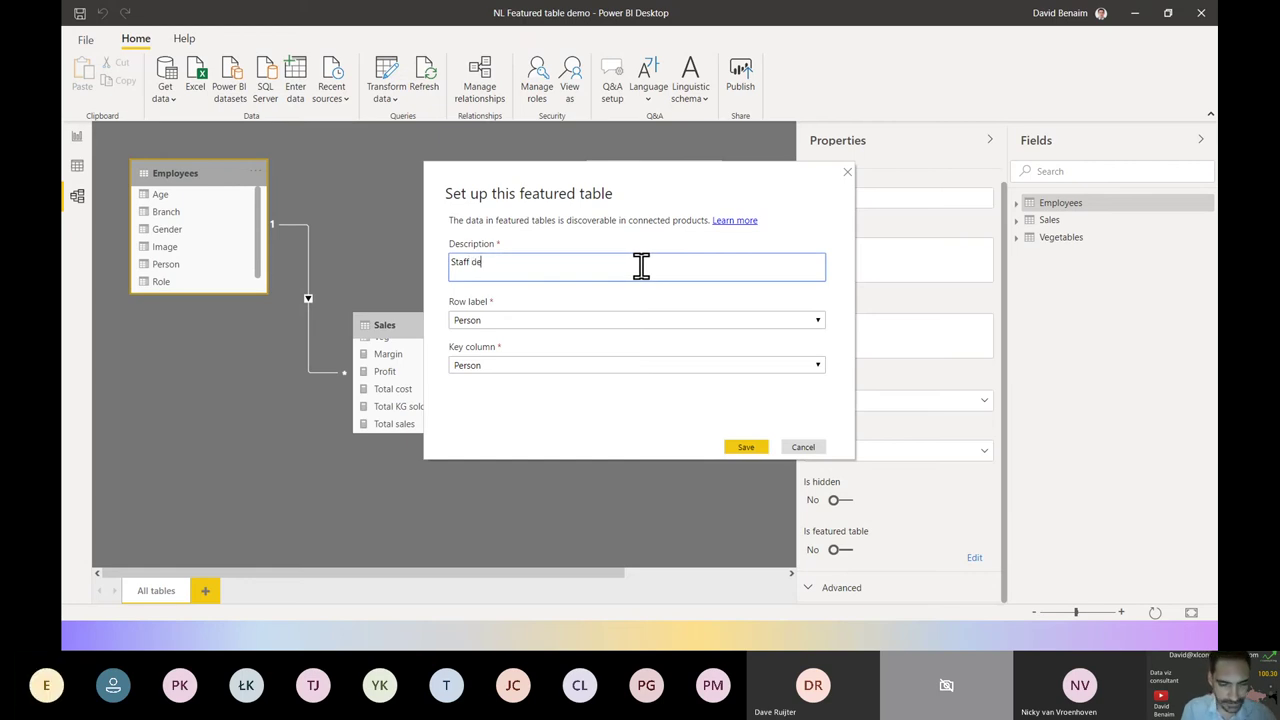
{"action": "type", "text": "details"}
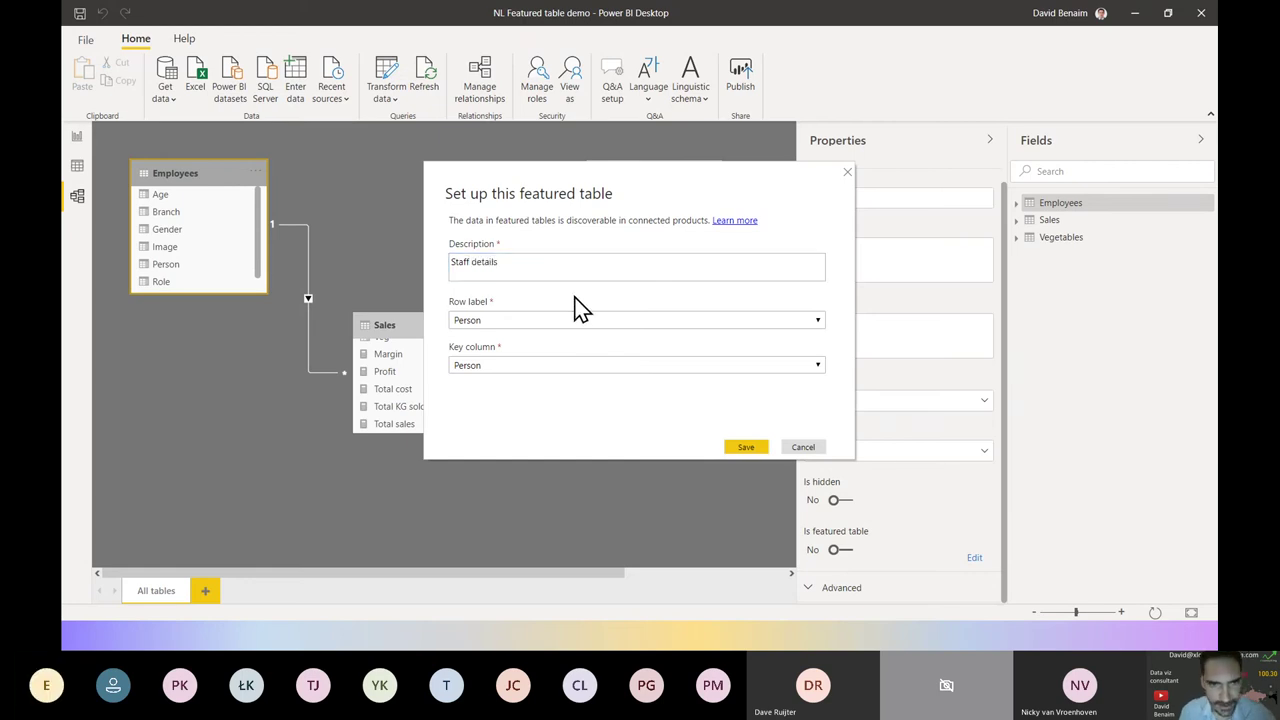
Keep Person as both the row label and the key column
{"action": "left_click", "coordinate": [531, 319]}
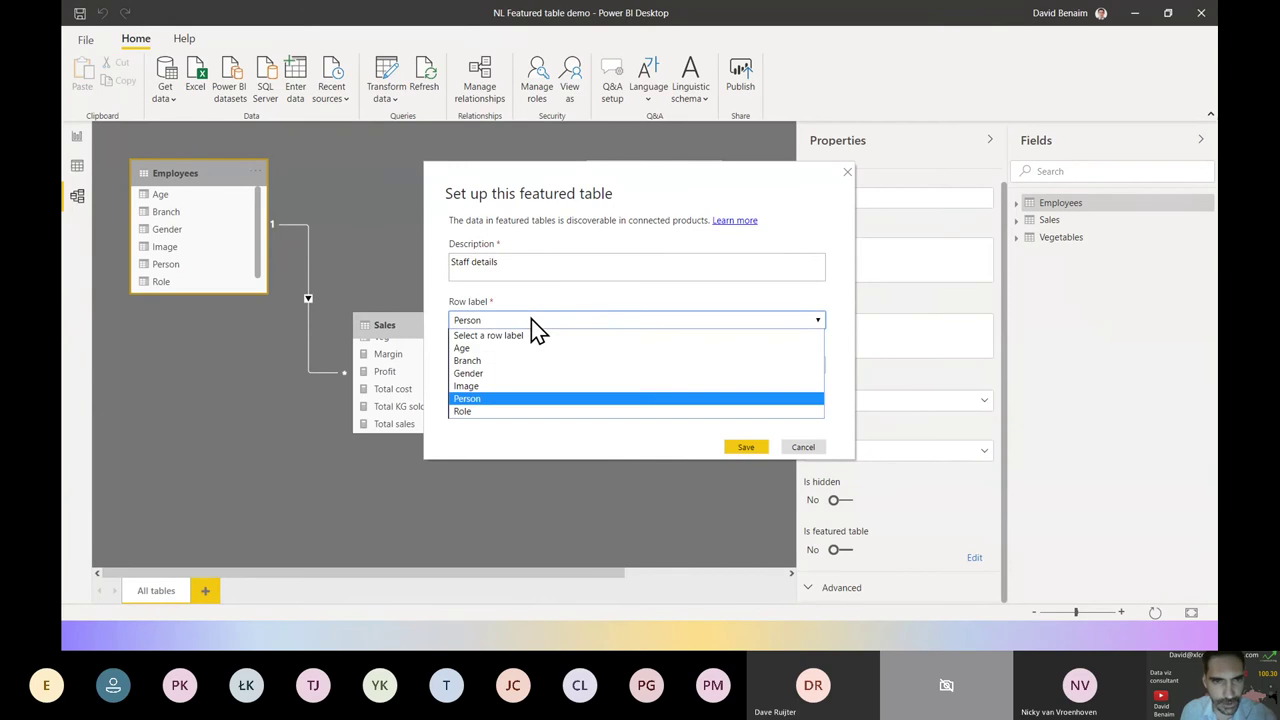
{"action": "left_click", "coordinate": [478, 321]}
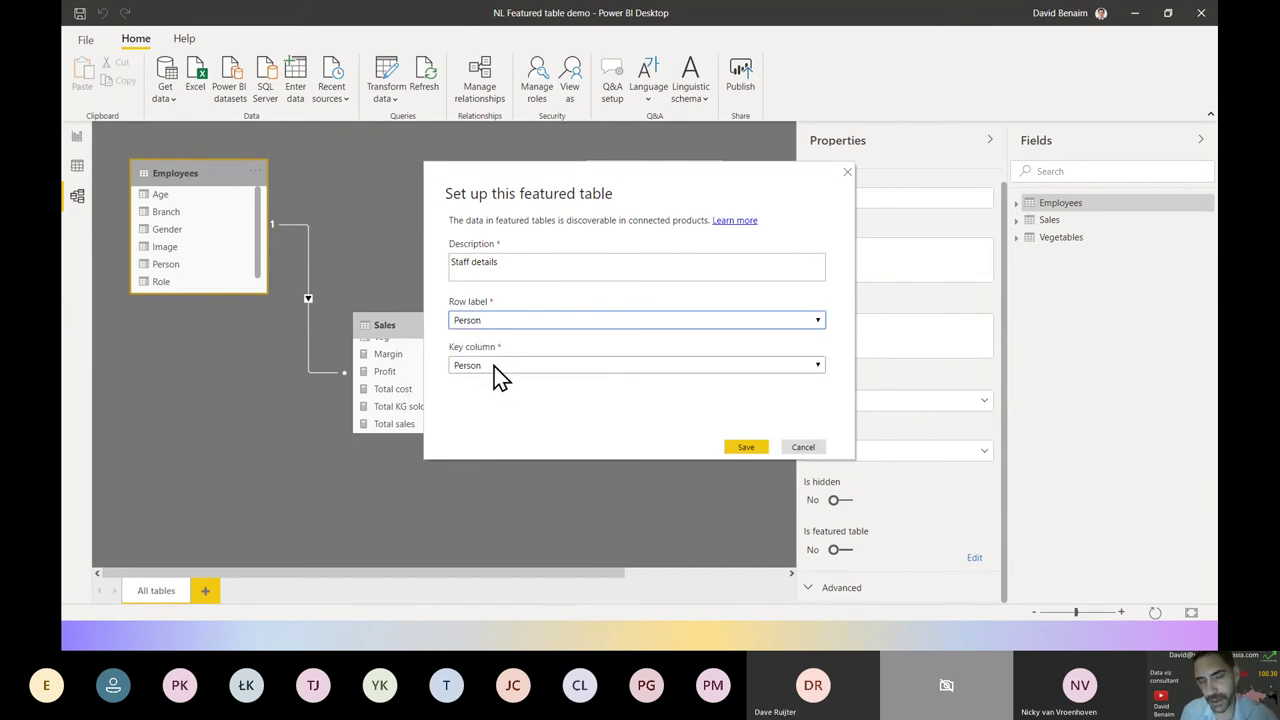
{"action": "left_click", "coordinate": [486, 325]}
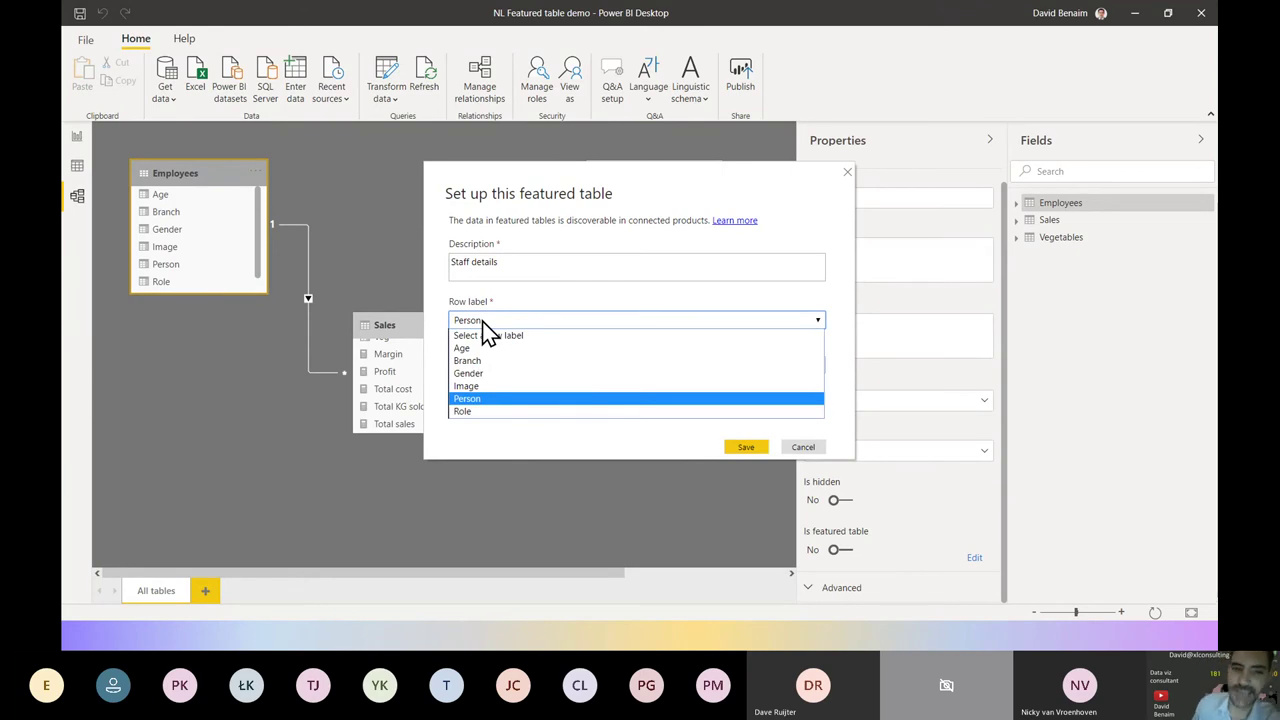
{"action": "left_click", "coordinate": [518, 307]}
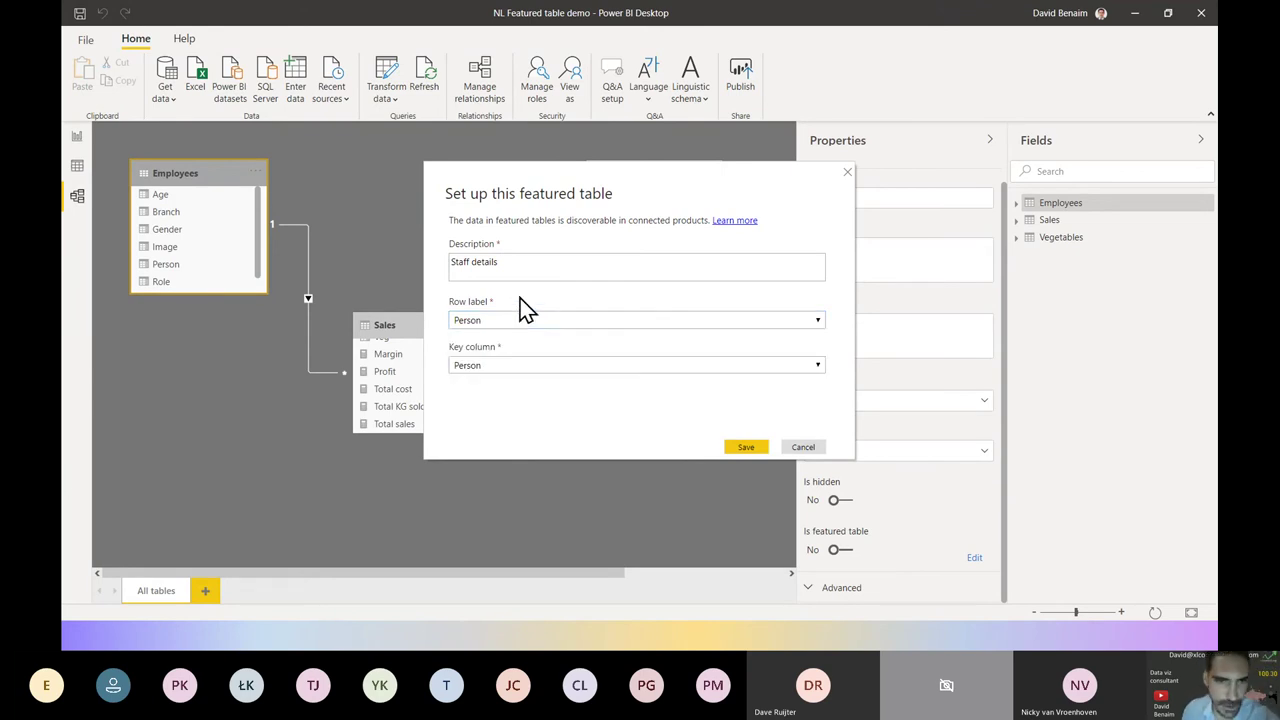
{"action": "left_click", "coordinate": [521, 370]}
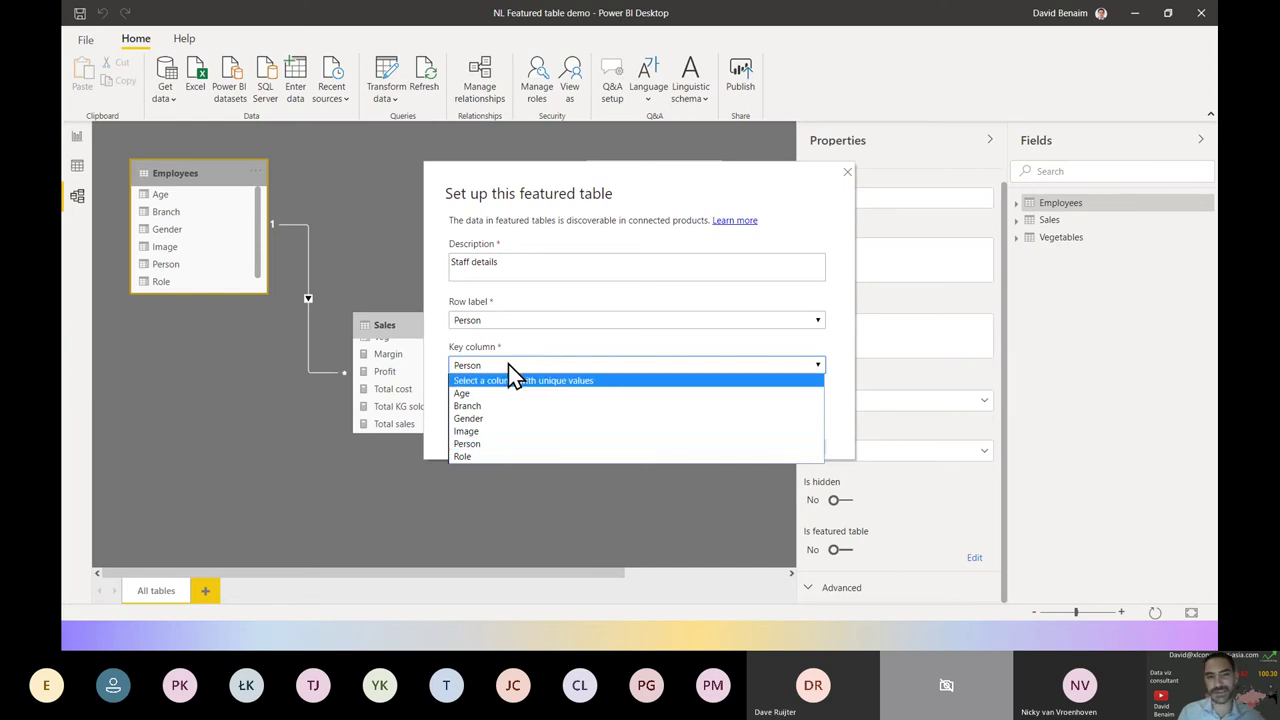
{"action": "left_click", "coordinate": [512, 355]}
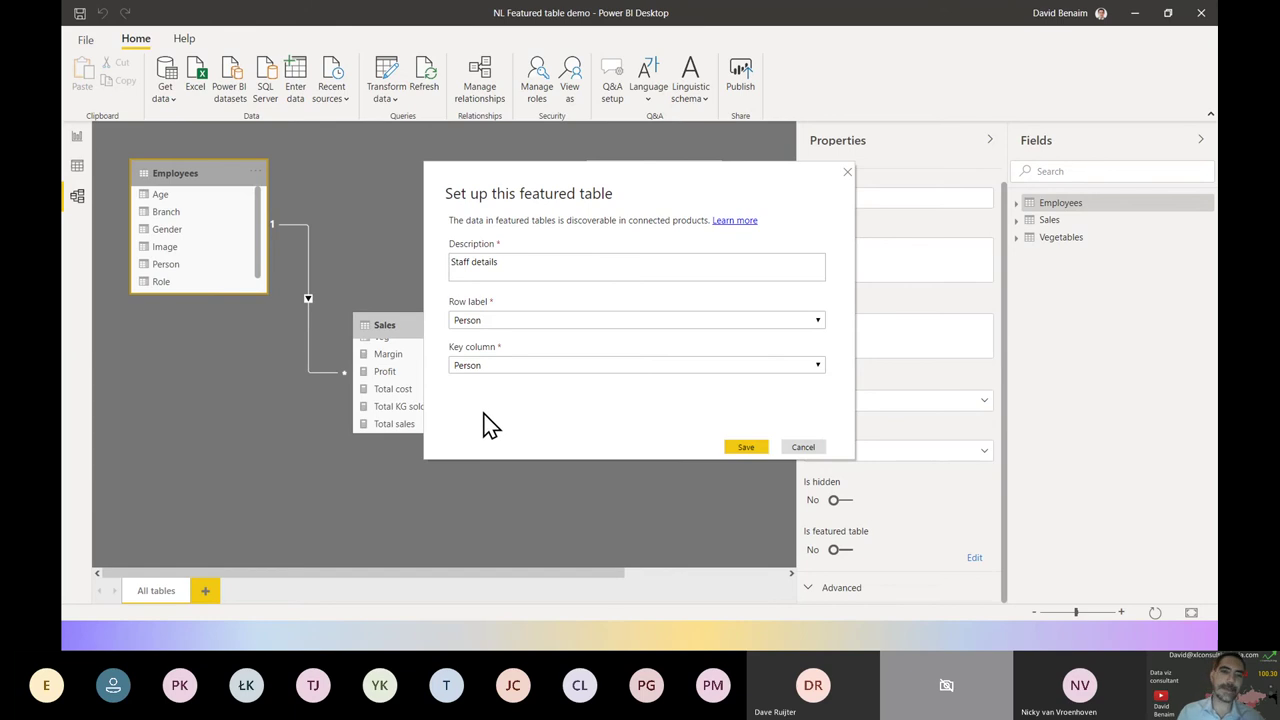
{"action": "left_click", "coordinate": [522, 322]}
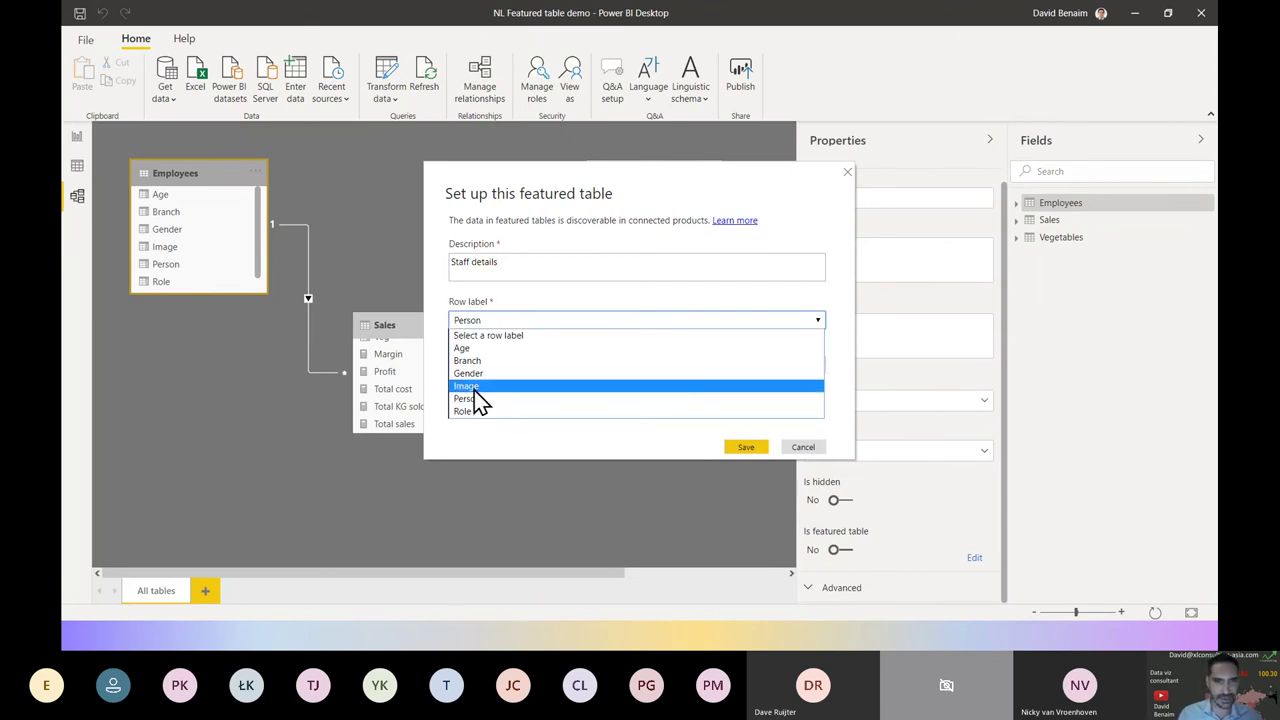
{"action": "left_click", "coordinate": [430, 335]}
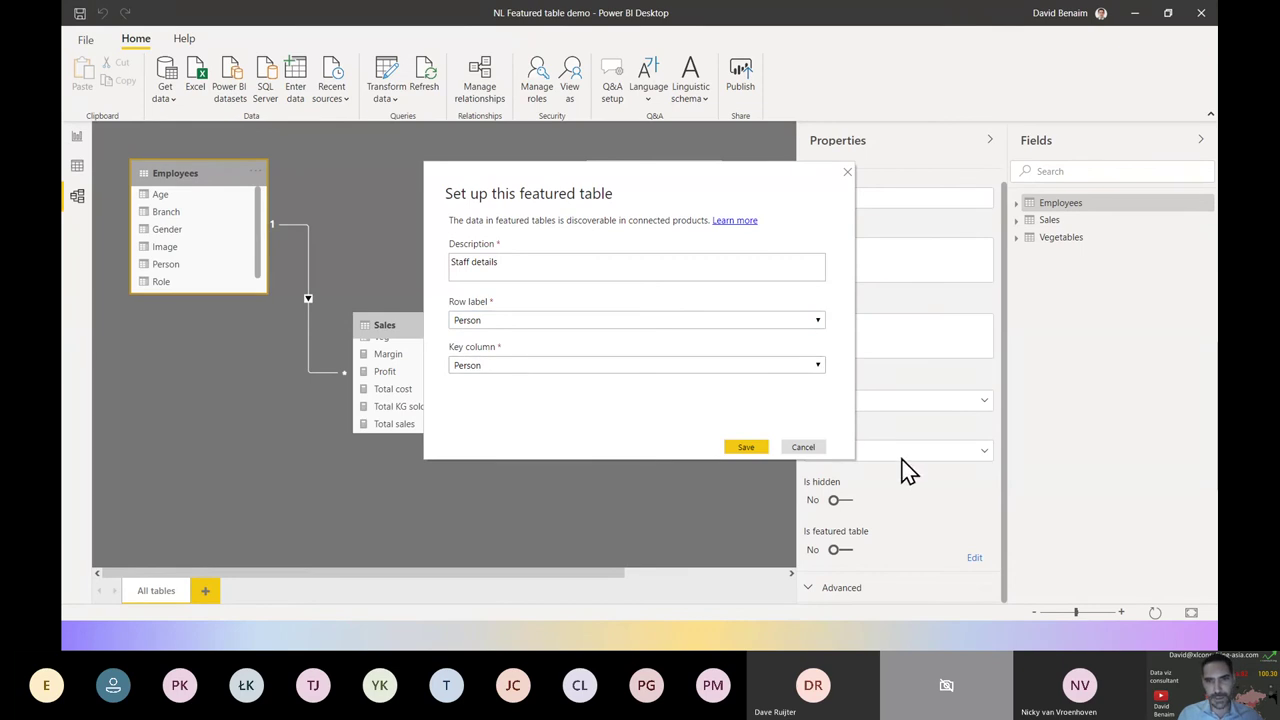
Cancel the Employees featured table setup and begin making Sales a featured table, describing it 'S'
{"action": "left_click", "coordinate": [800, 448]}
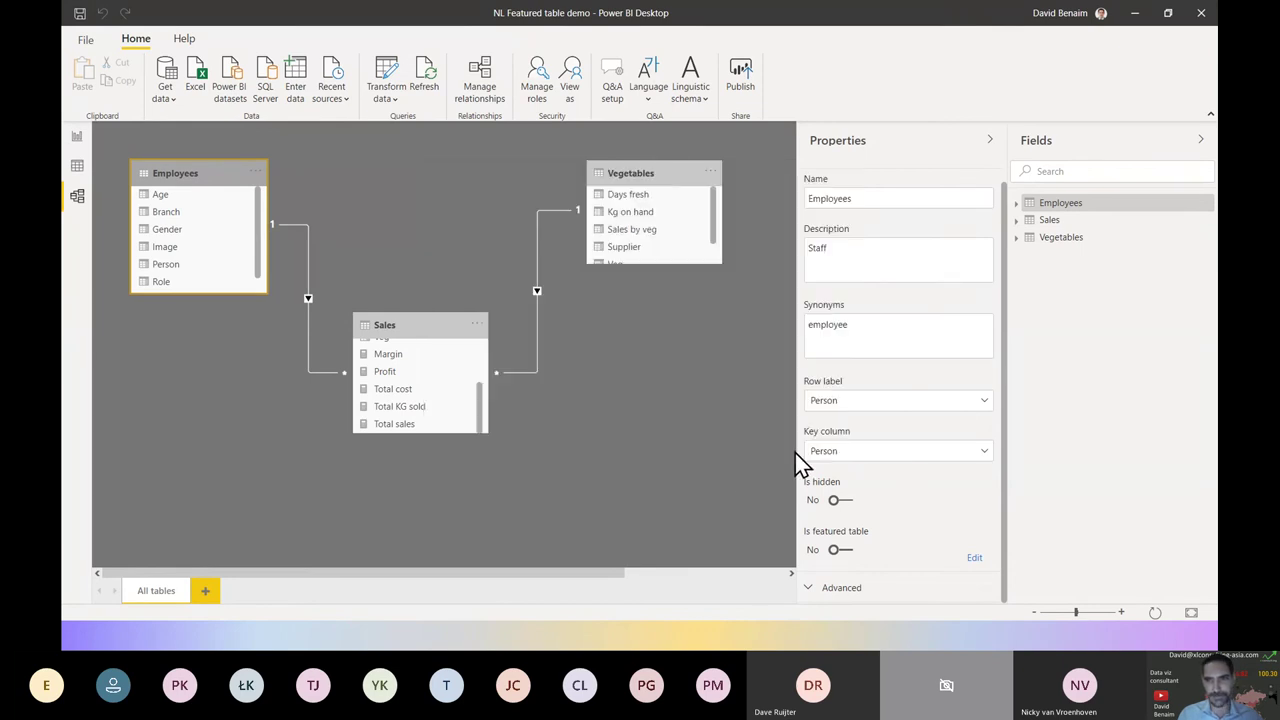
{"action": "left_click", "coordinate": [1050, 221]}
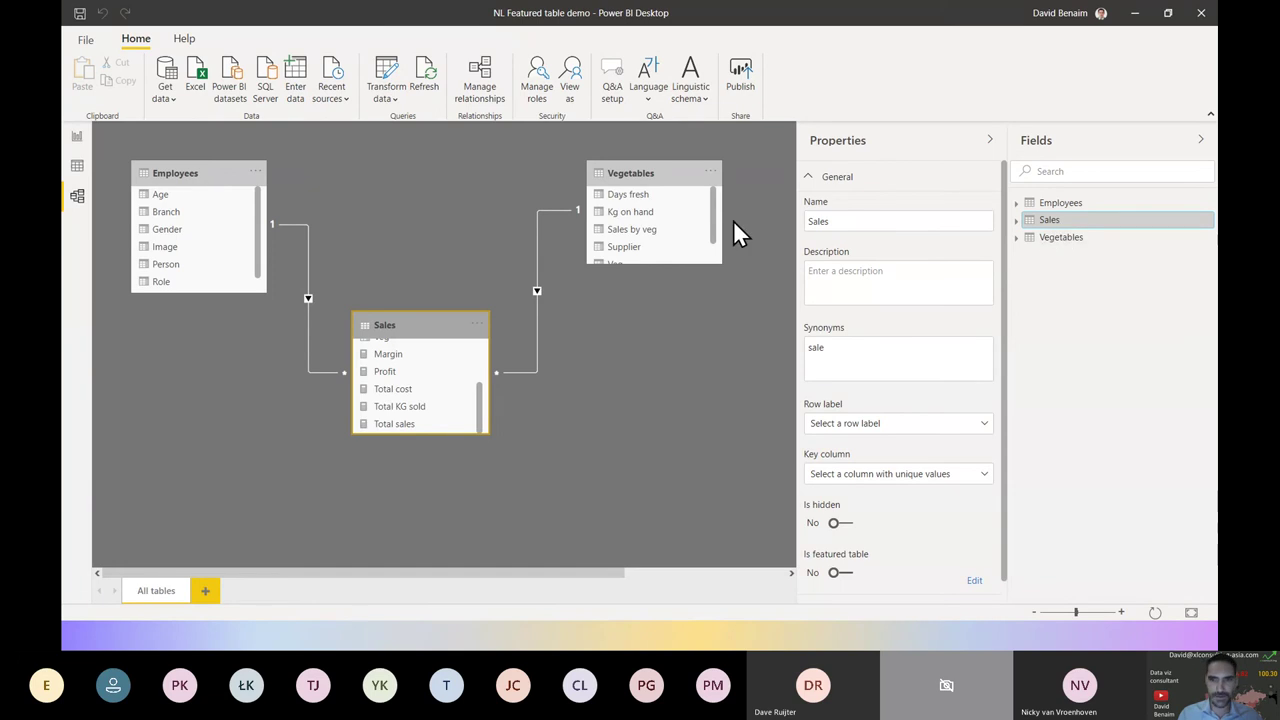
{"action": "left_click", "coordinate": [838, 573]}
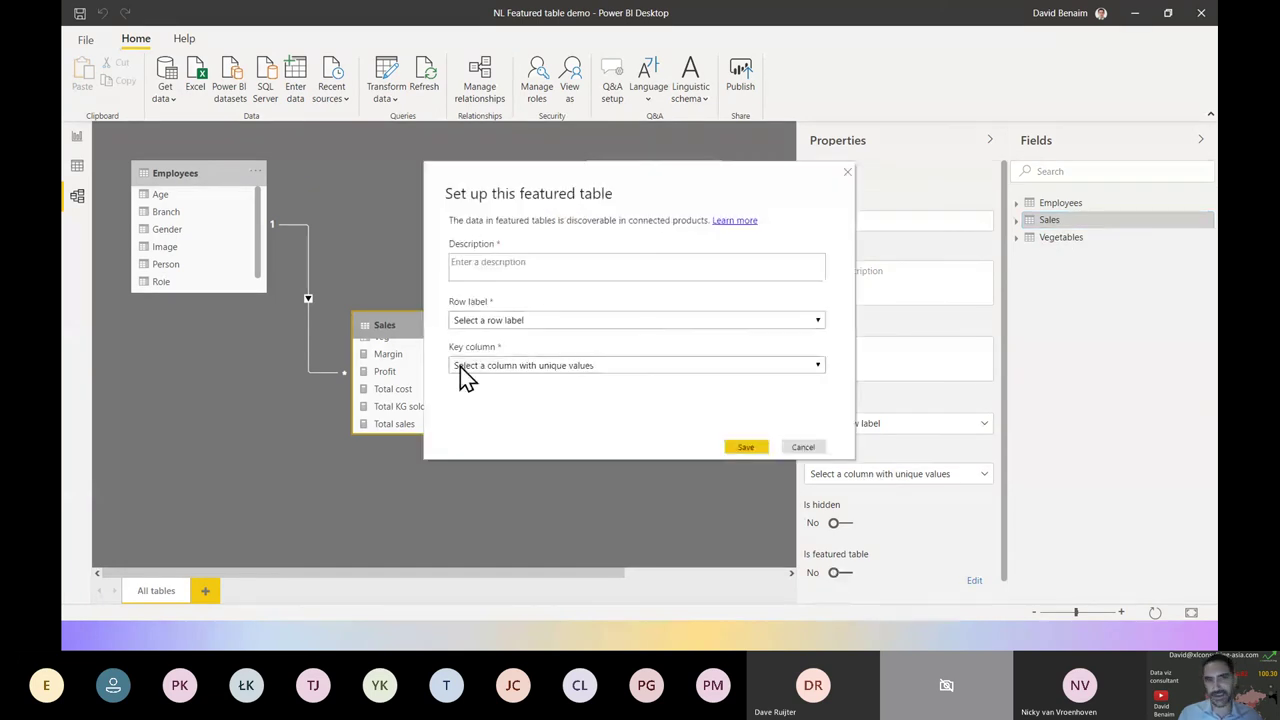
{"action": "left_click", "coordinate": [500, 268]}
{"action": "type", "text": "Sales data"}
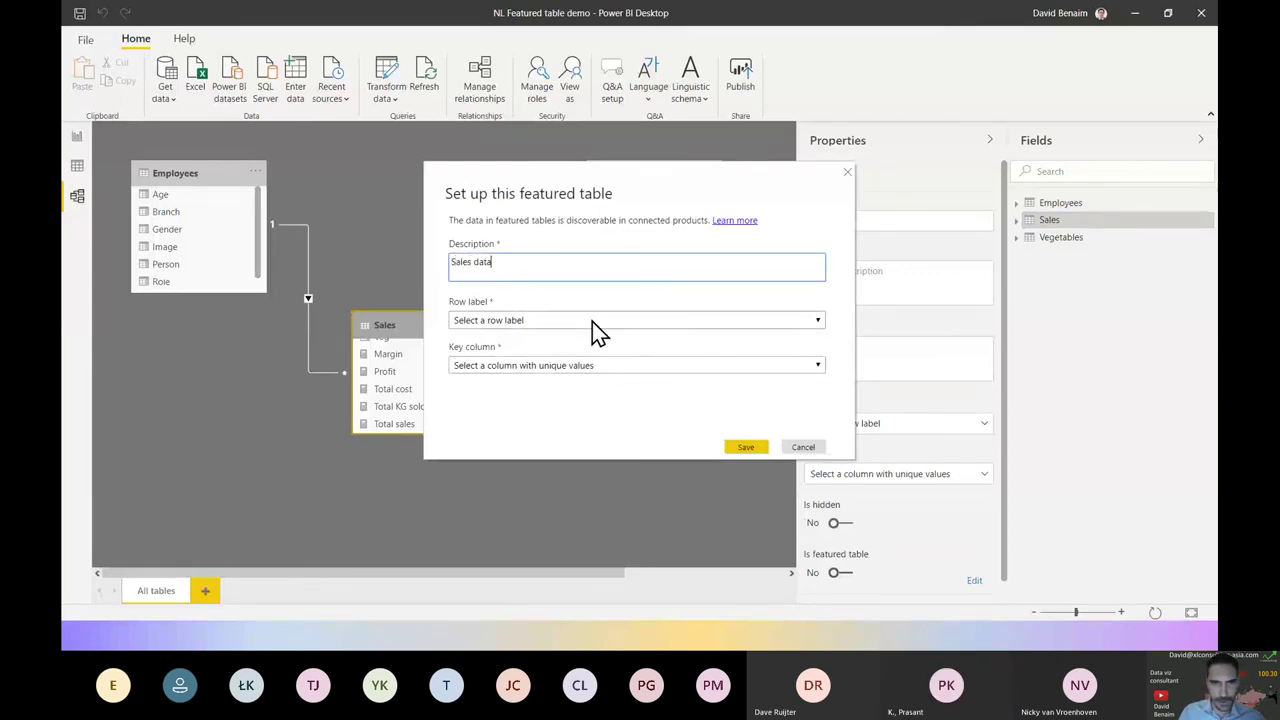
Give Sales row label Person and key column Cost; the save fails on duplicate values, so cancel
{"action": "left_click", "coordinate": [591, 321]}
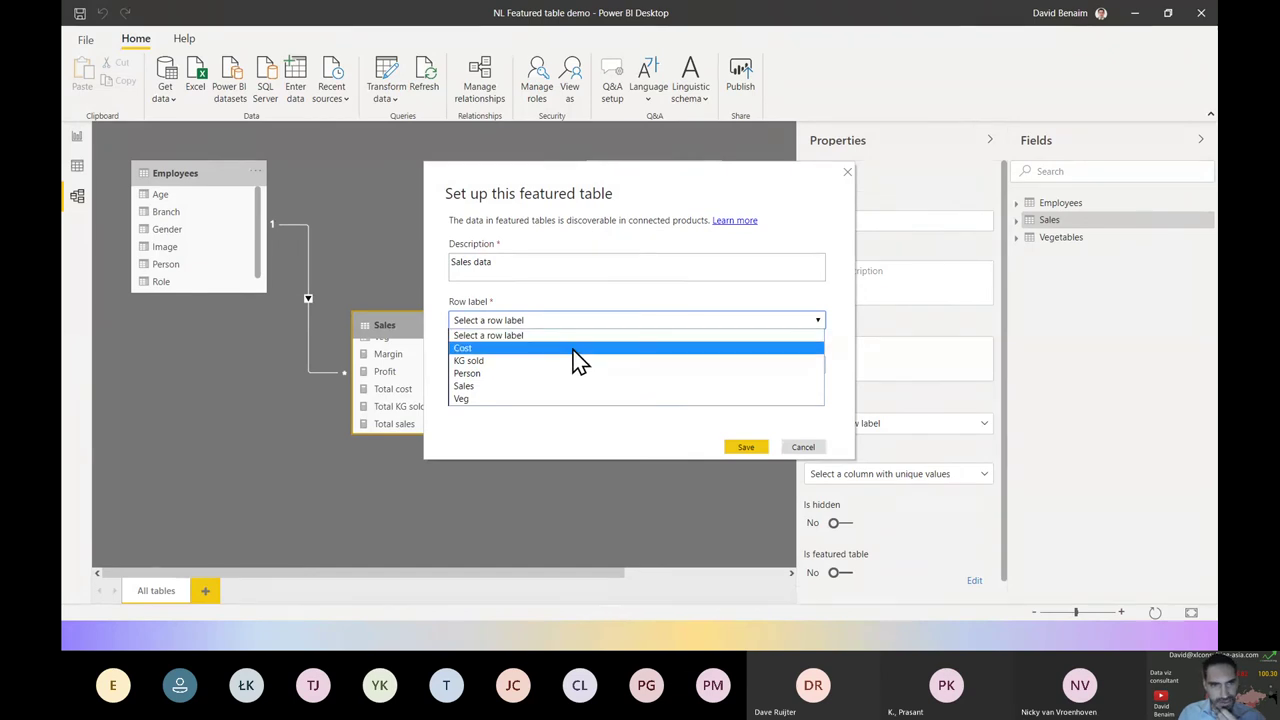
{"action": "left_click", "coordinate": [553, 374]}
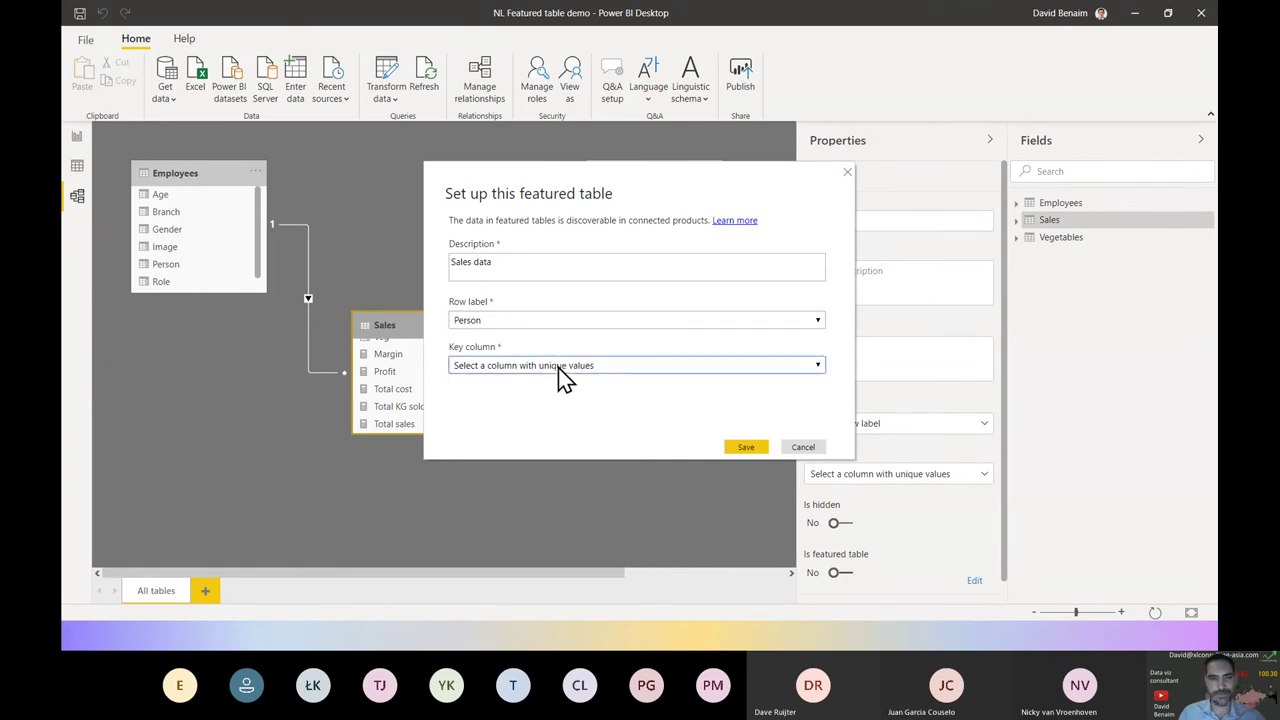
{"action": "left_click", "coordinate": [560, 367]}
{"action": "left_click", "coordinate": [556, 394]}
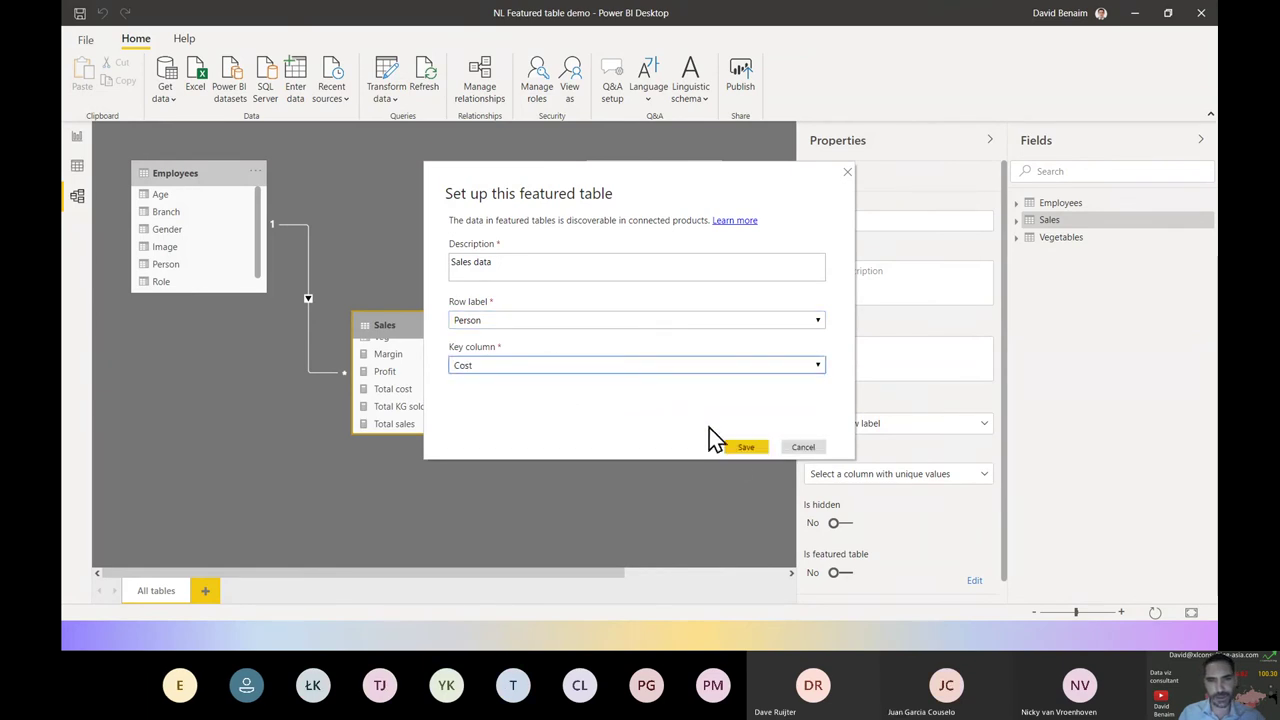
{"action": "left_click", "coordinate": [732, 449]}
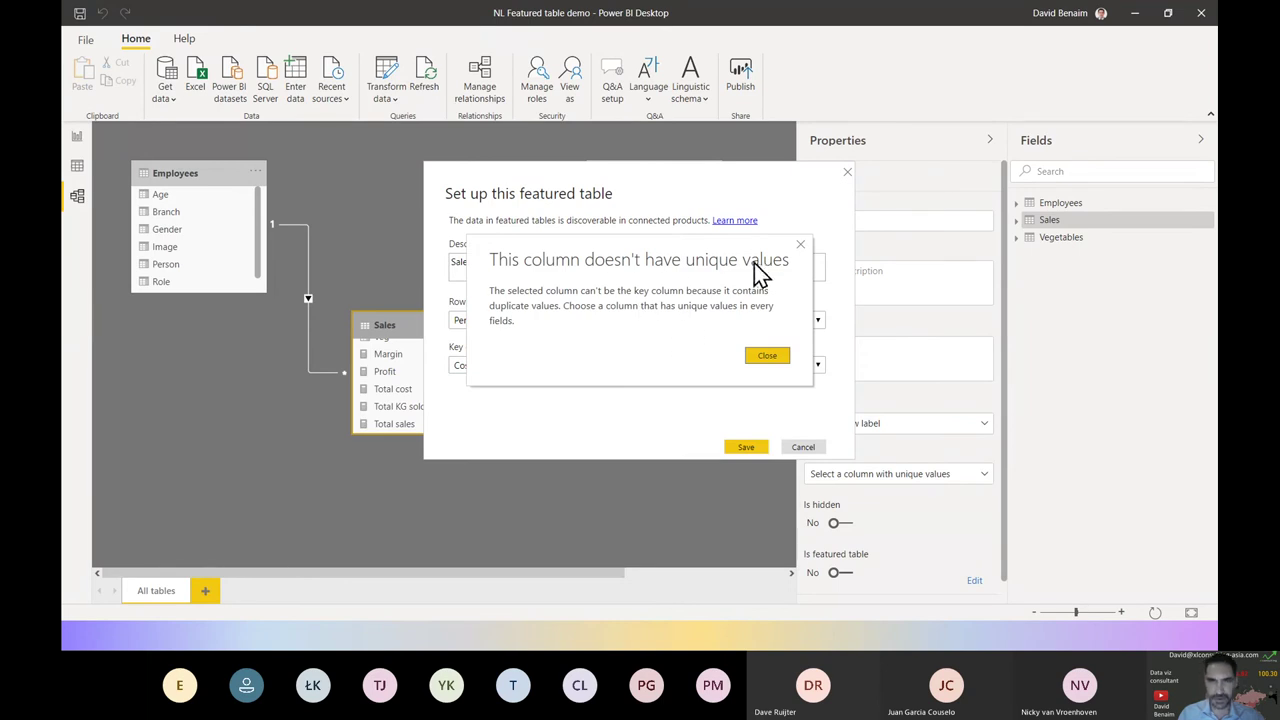
{"action": "left_click", "coordinate": [801, 245]}
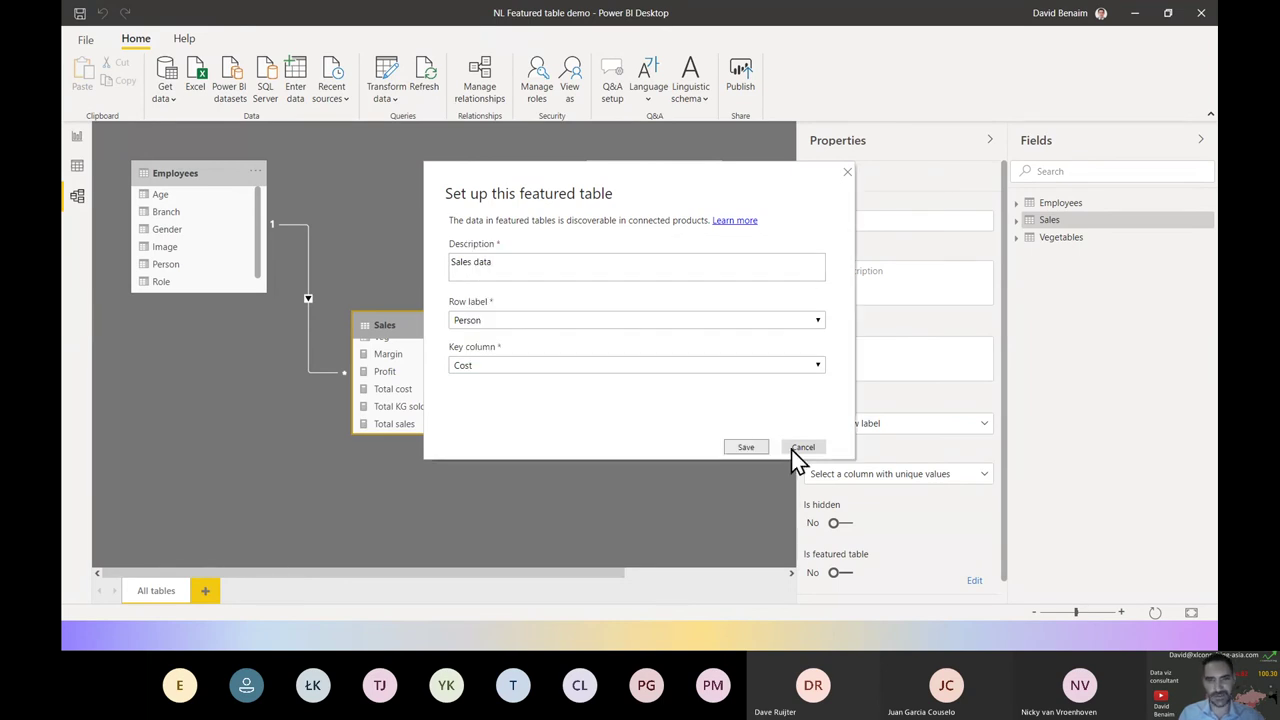
{"action": "left_click", "coordinate": [803, 447]}
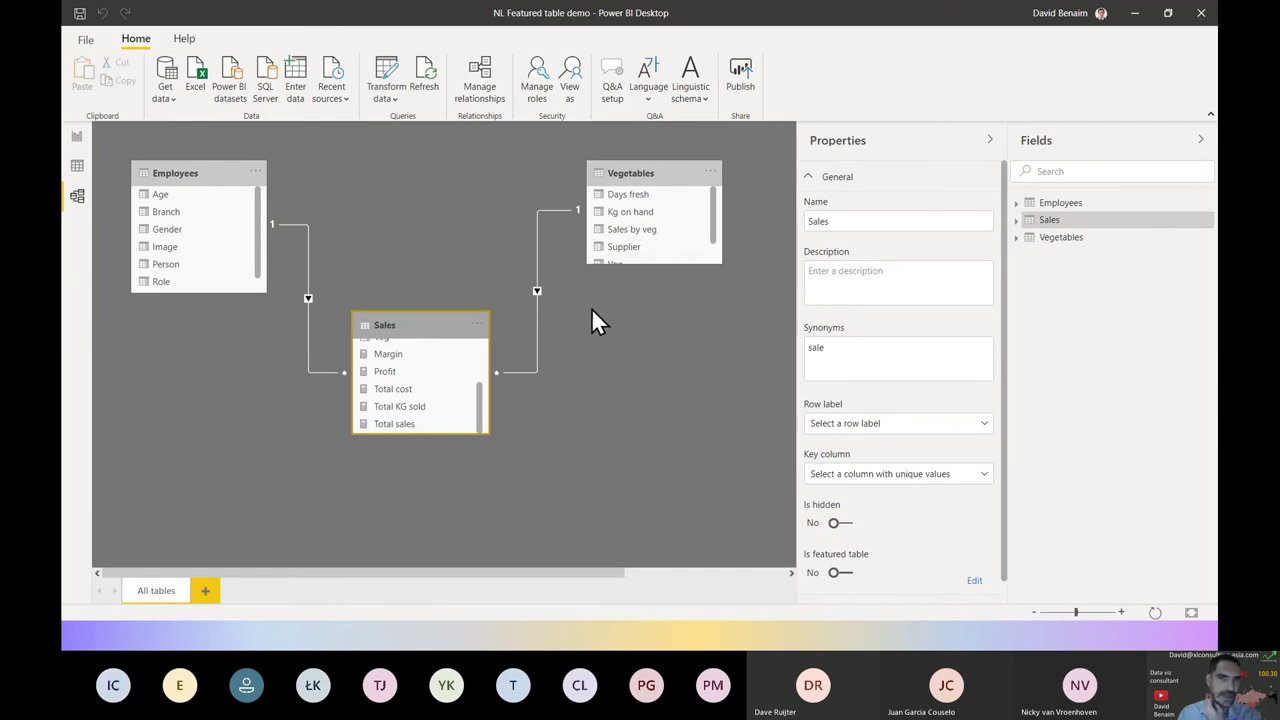
Expand and collapse the Employees table's columns, deselect Sales, and switch to the Excel workbook
{"action": "left_click", "coordinate": [1017, 203]}
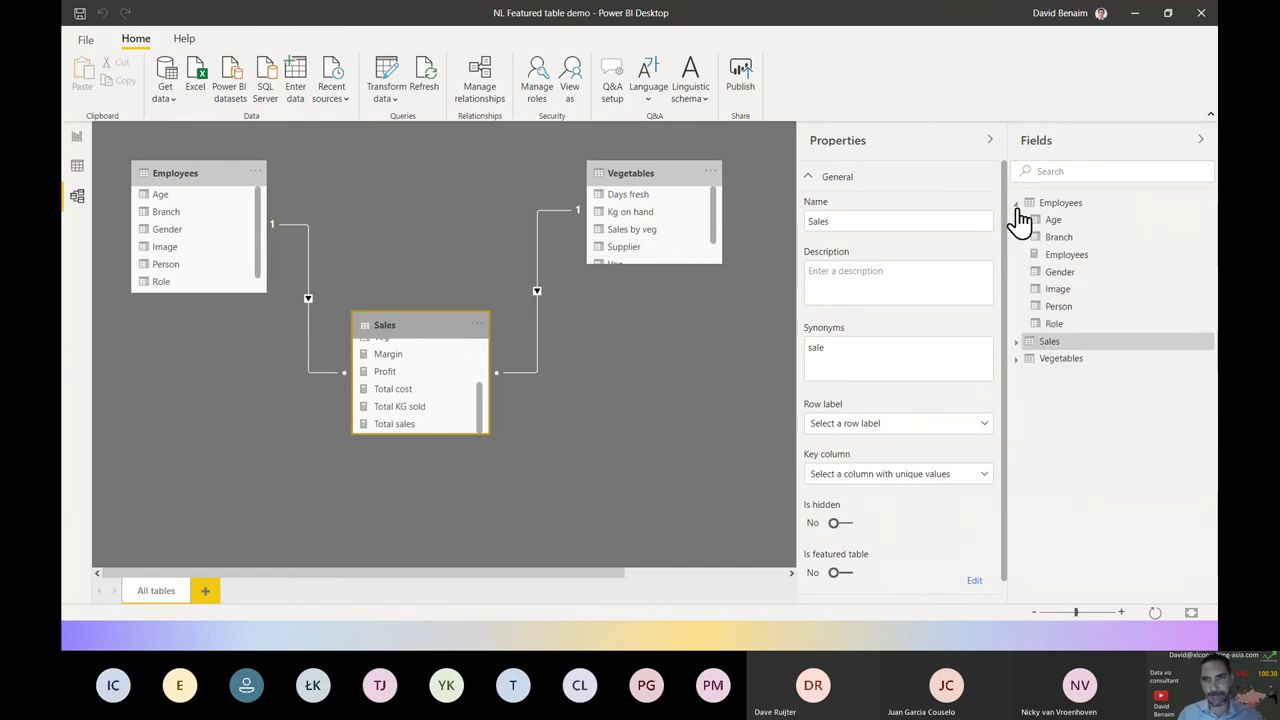
{"action": "left_click", "coordinate": [1016, 205]}
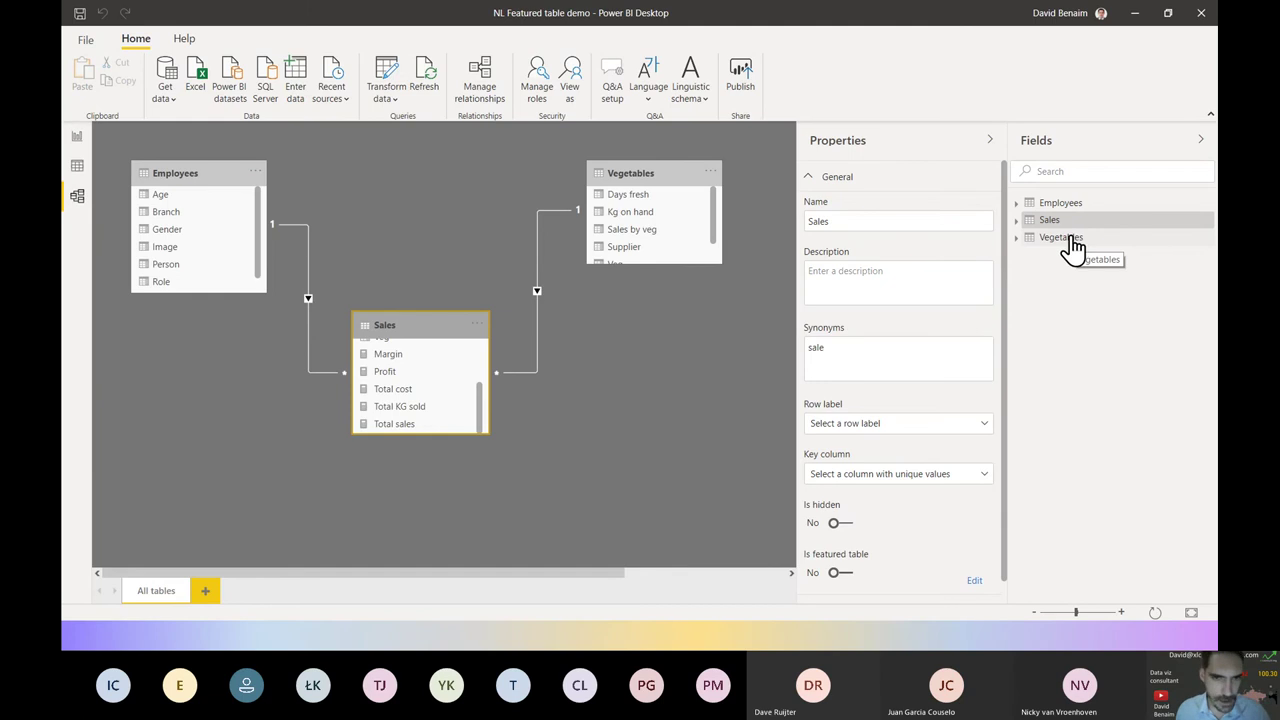
{"action": "left_click", "coordinate": [689, 365]}
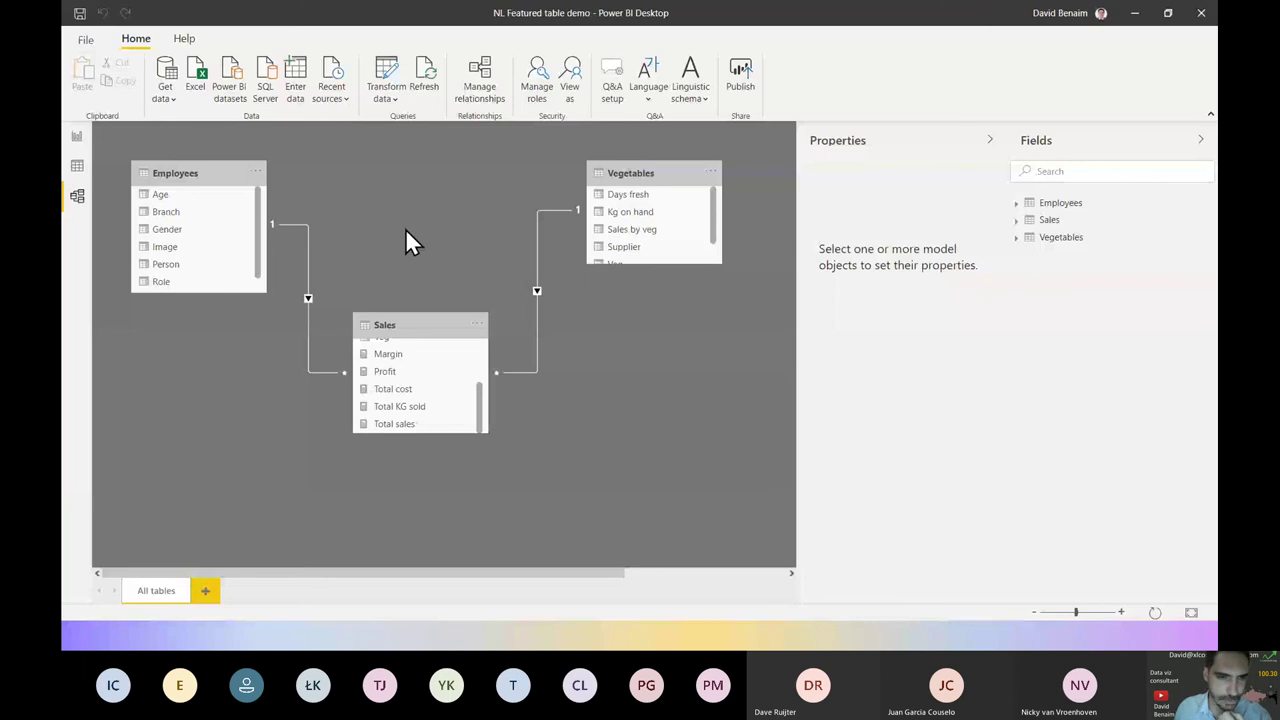
{"action": "key", "text": "alt+Tab"}
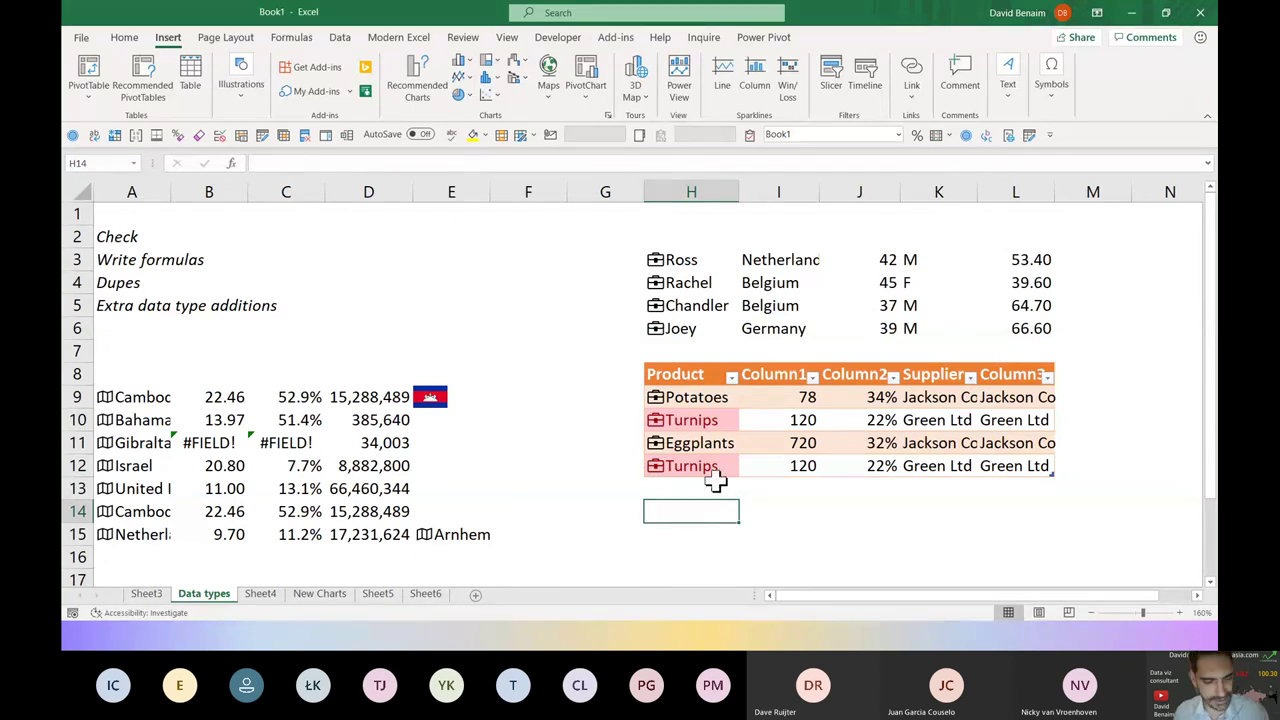
Enter eggnog in H13 without autocomplete and open its data type match search
{"action": "left_click", "coordinate": [716, 484]}
{"action": "type", "text": "egg"}
{"action": "key", "text": "BackSpace"}
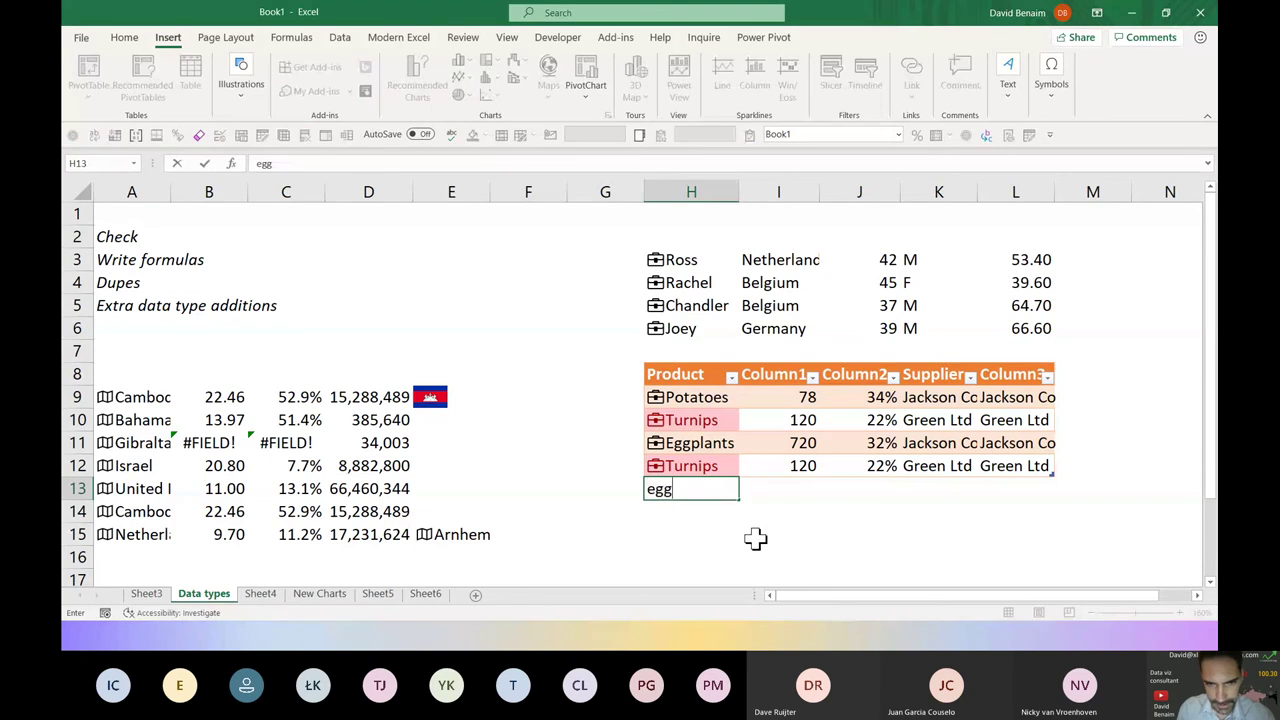
{"action": "type", "text": "nog"}
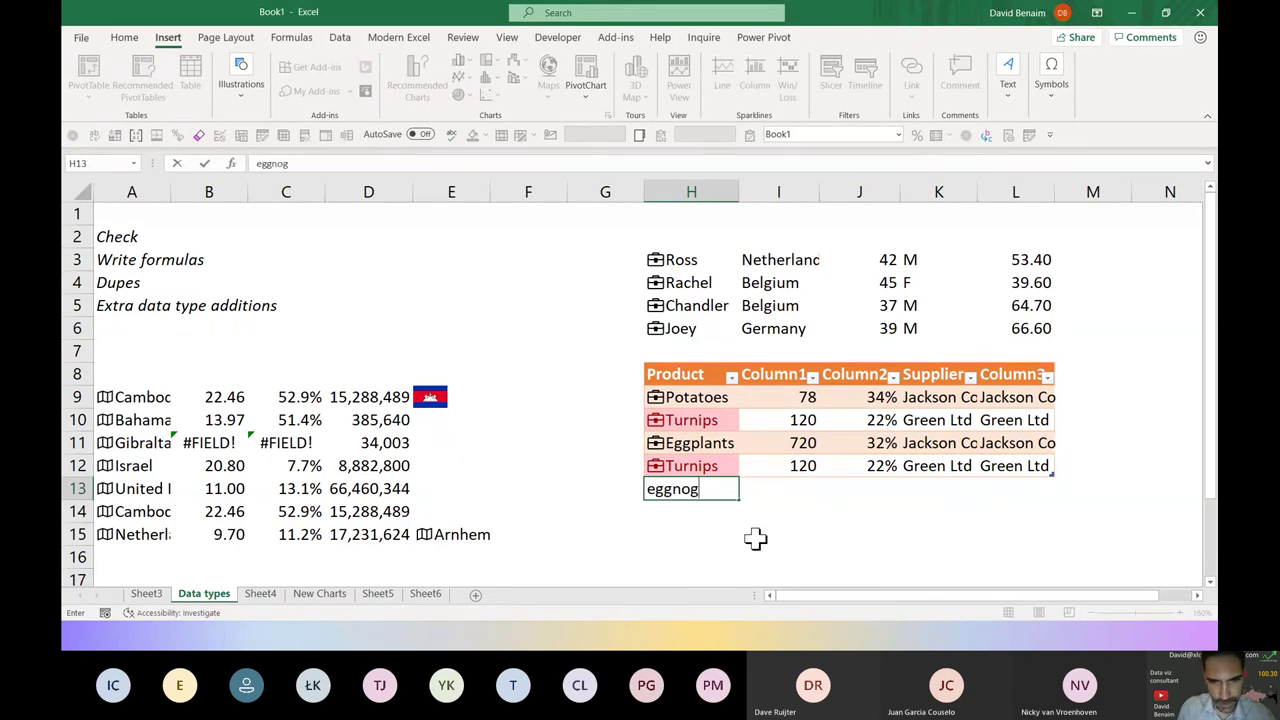
{"action": "key", "text": "Return"}
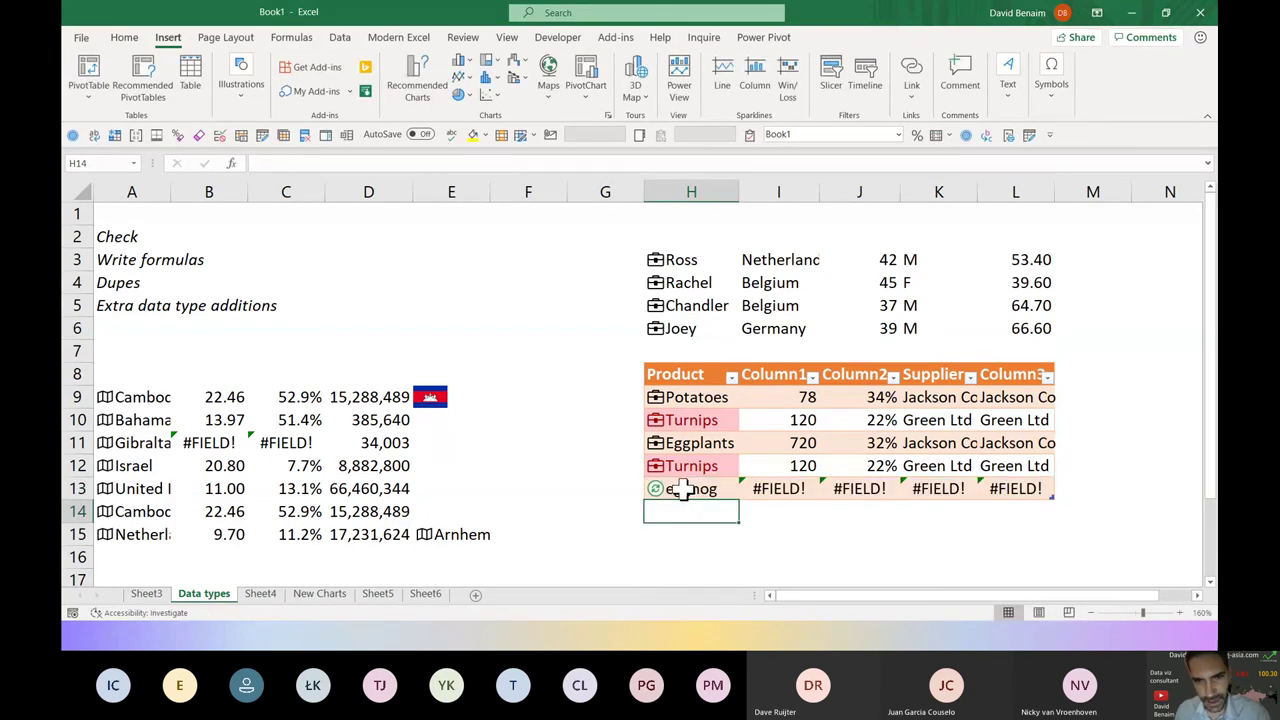
{"action": "left_click", "coordinate": [651, 489]}
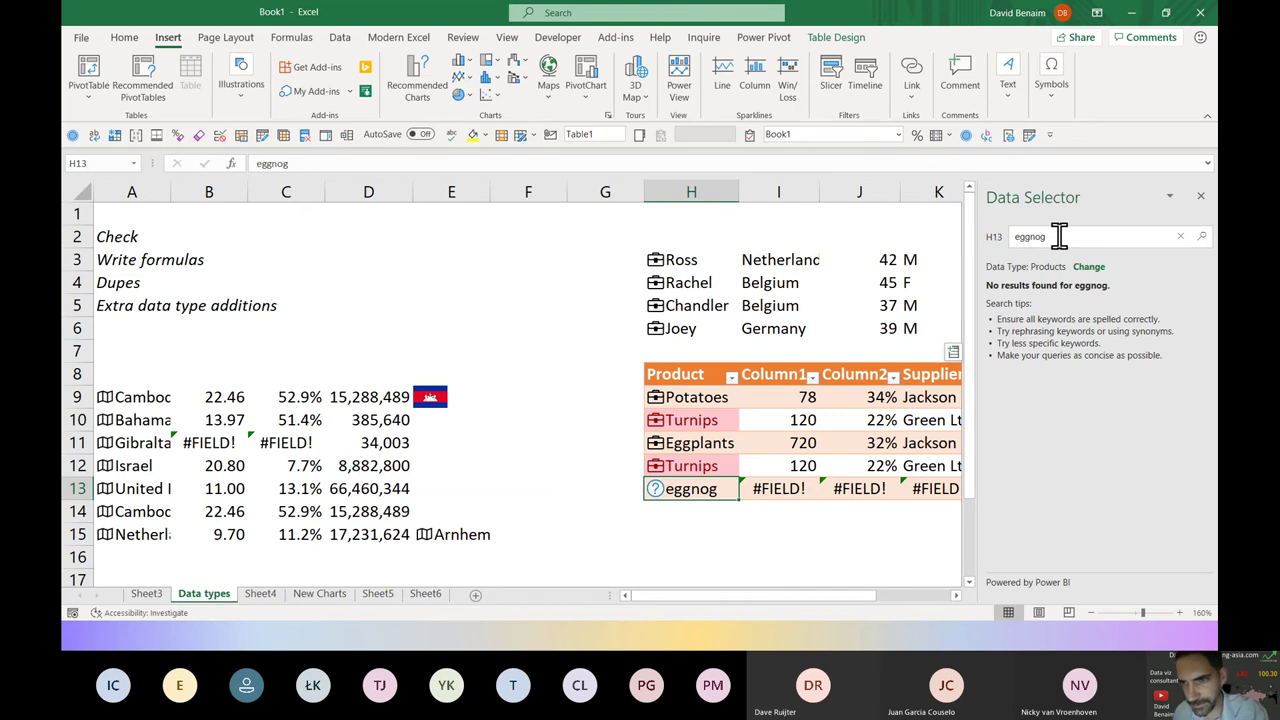
Link the row to the Eggplants search result, then re-search 'potatoes' and link it to Potatoes
{"action": "double_click", "coordinate": [1059, 236]}
{"action": "type", "text": "Eggplant"}
{"action": "key", "text": "Return"}
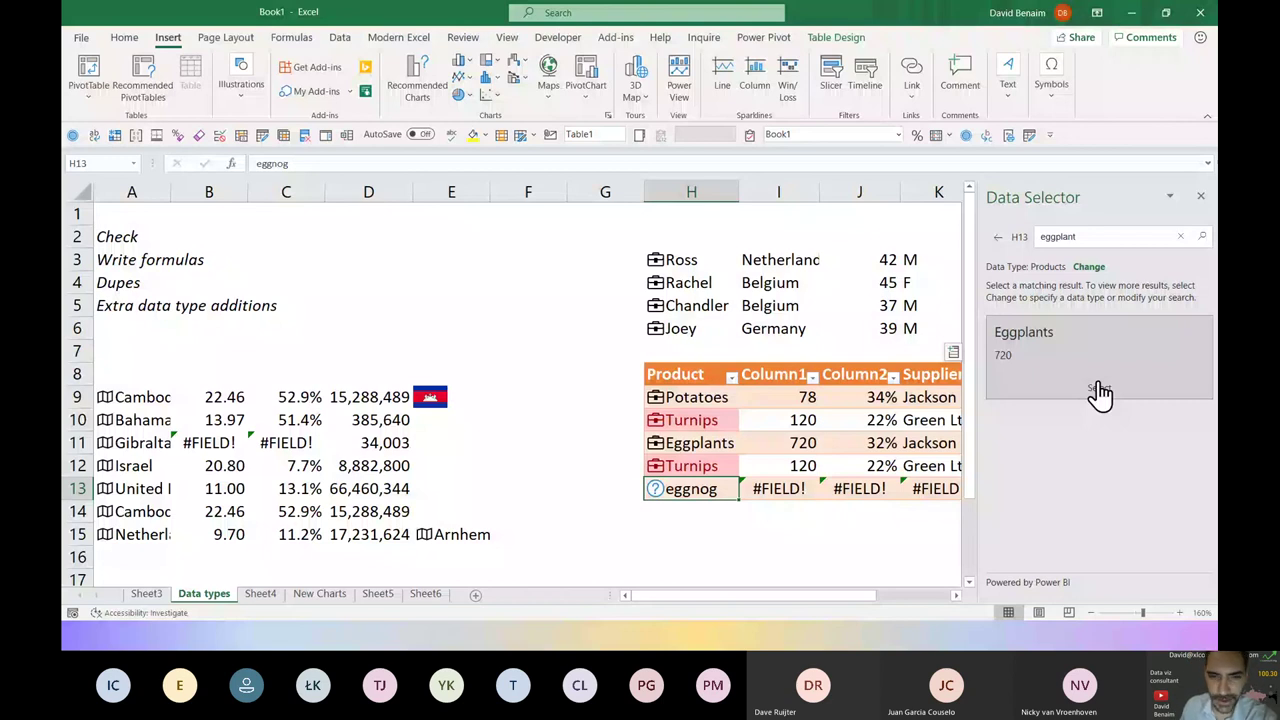
{"action": "left_click", "coordinate": [1100, 390]}
{"action": "right_click", "coordinate": [681, 494]}
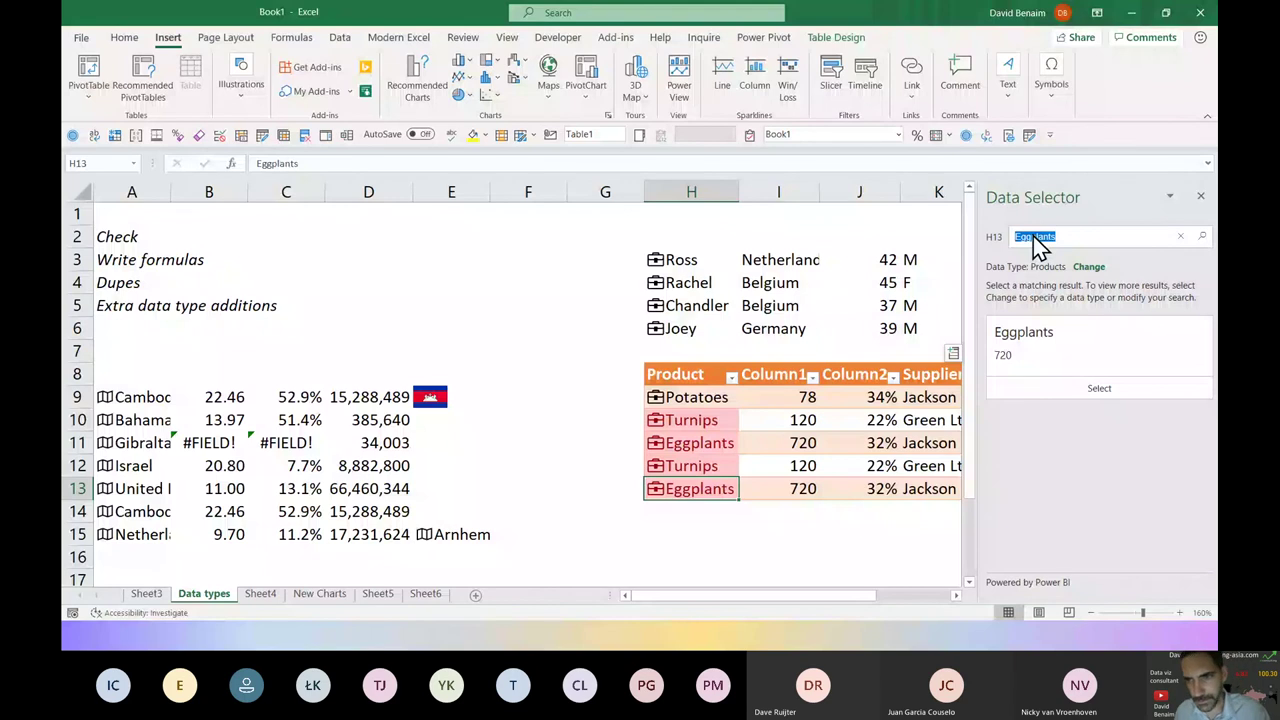
{"action": "type", "text": "potatoes"}
{"action": "left_click", "coordinate": [1058, 382]}
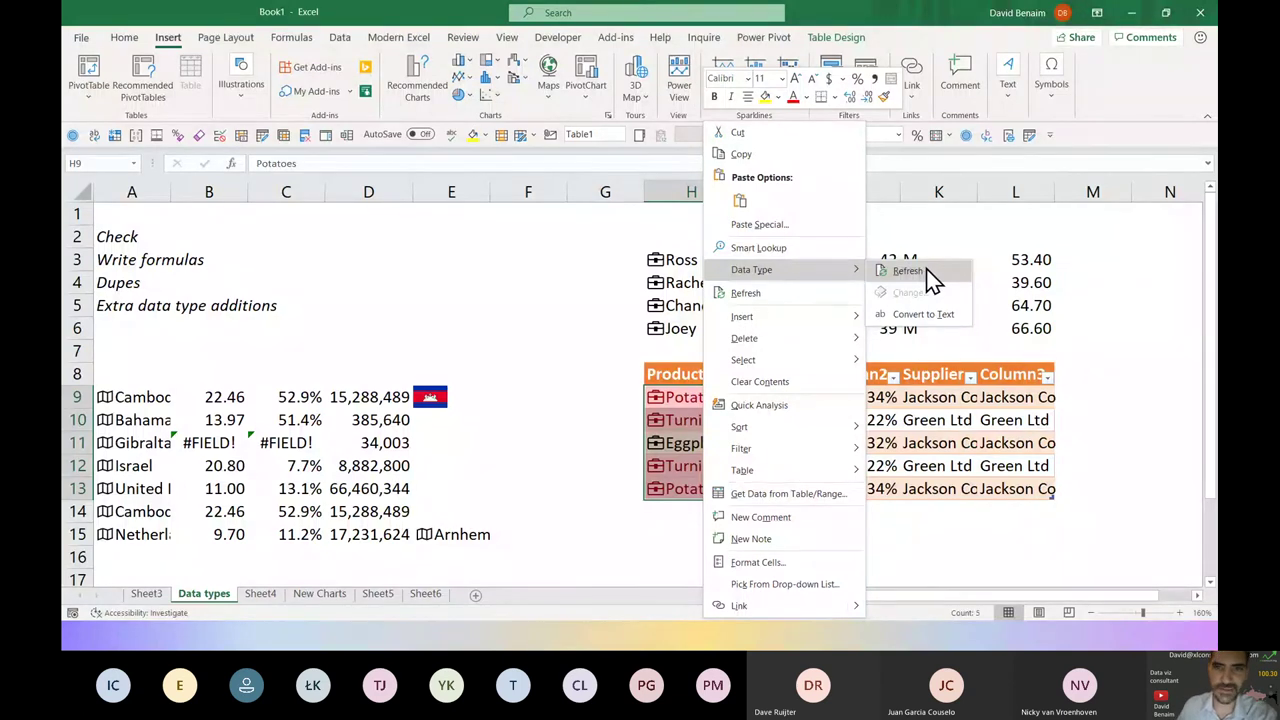
{"action": "left_click", "coordinate": [940, 314]}
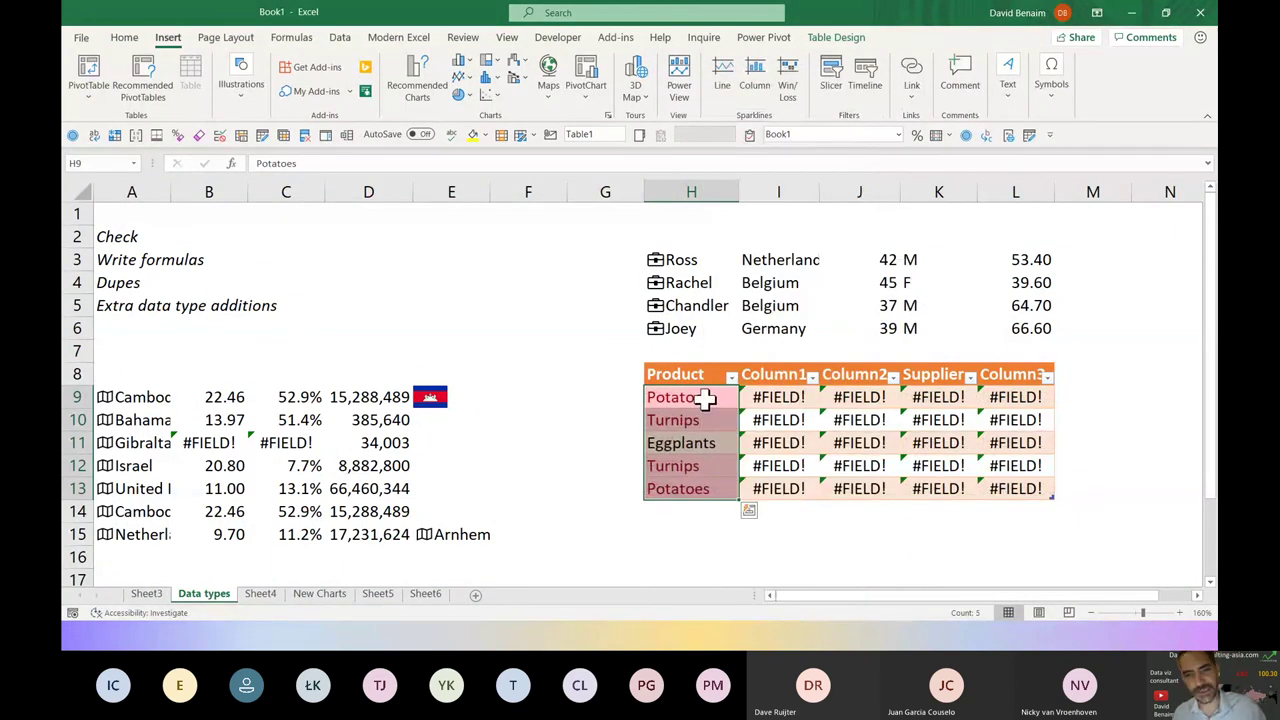
{"action": "left_click", "coordinate": [780, 398]}
{"action": "left_click", "coordinate": [860, 418]}
{"action": "left_click", "coordinate": [940, 443]}
{"action": "left_click", "coordinate": [982, 464]}
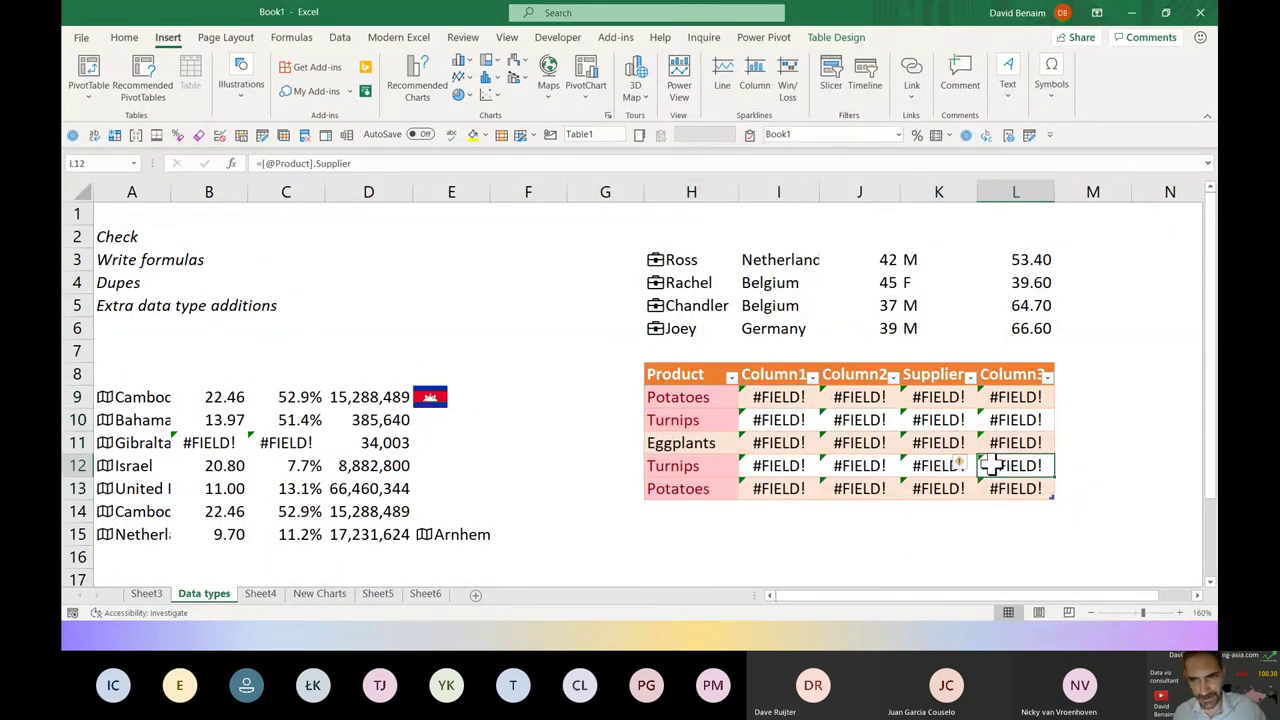
{"action": "key", "text": "ctrl+z"}
{"action": "left_click", "coordinate": [800, 398]}
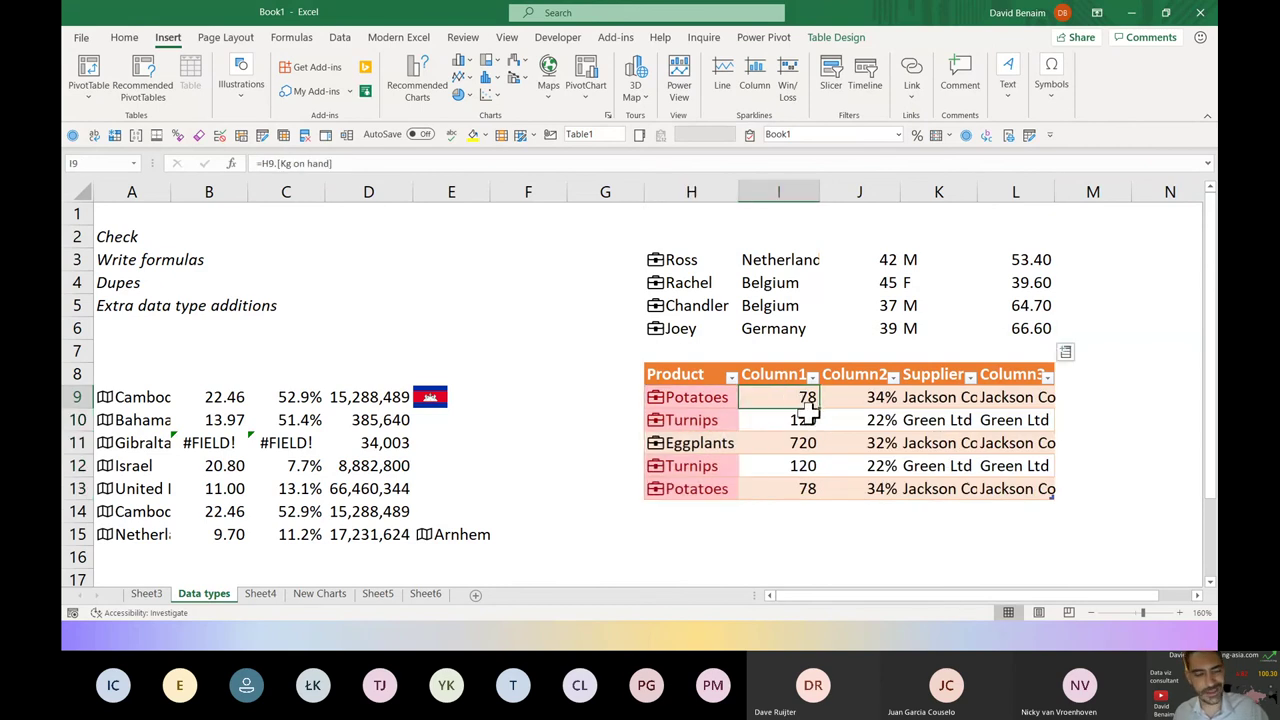
{"action": "left_click", "coordinate": [690, 399]}
{"action": "left_click", "coordinate": [700, 421]}
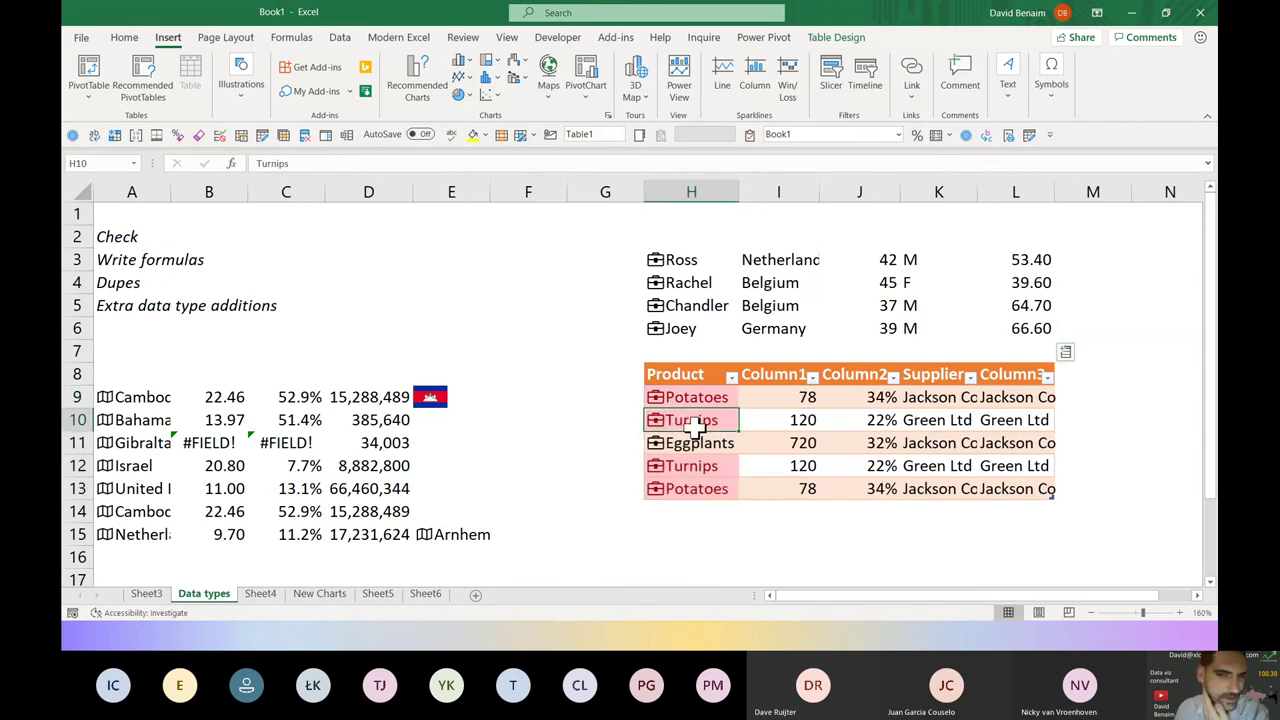
{"action": "left_click", "coordinate": [548, 262]}
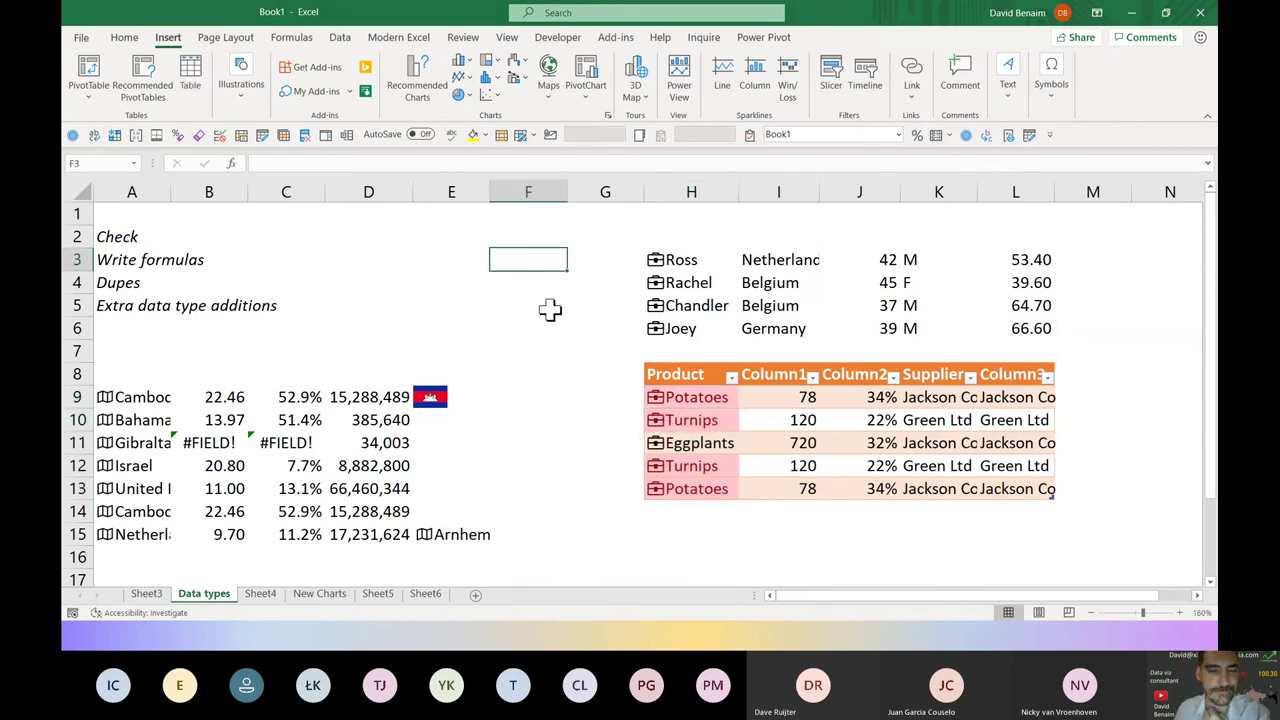
{"action": "left_click", "coordinate": [538, 484]}
{"action": "left_click", "coordinate": [668, 536]}
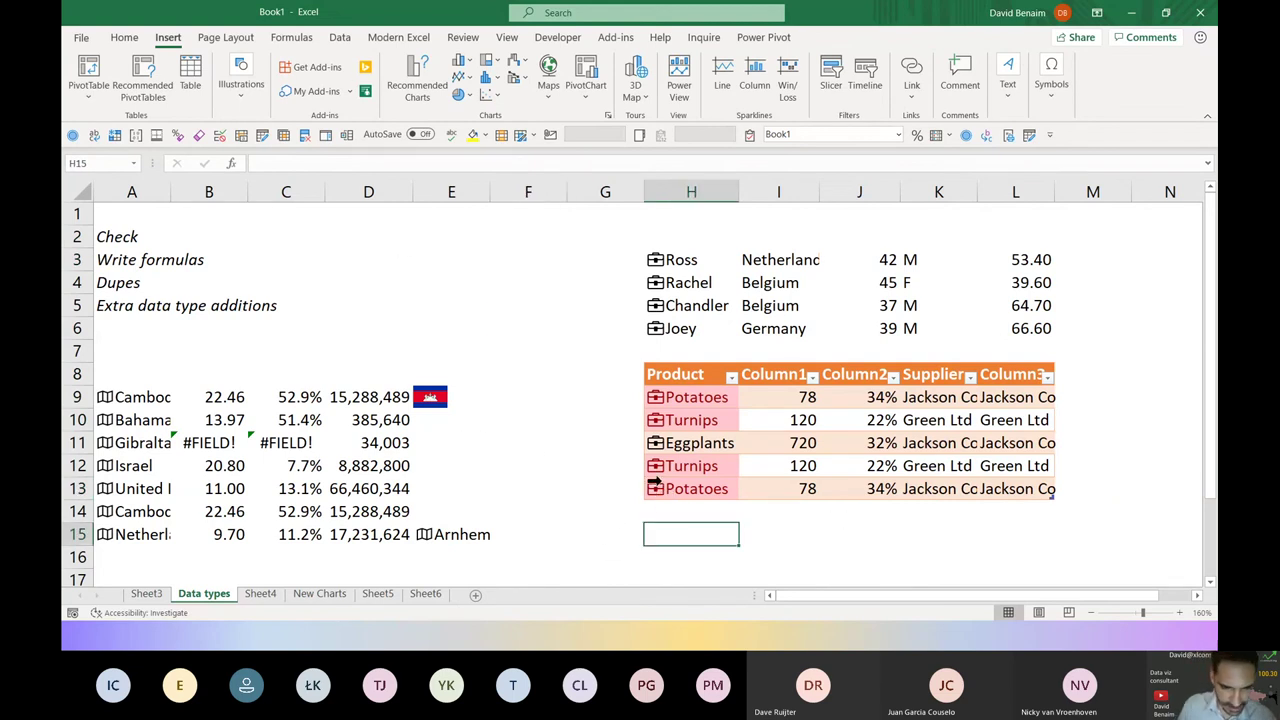
Type Belgium, UK and France into H15:H17 and select the three names
{"action": "type", "text": "Belgium"}
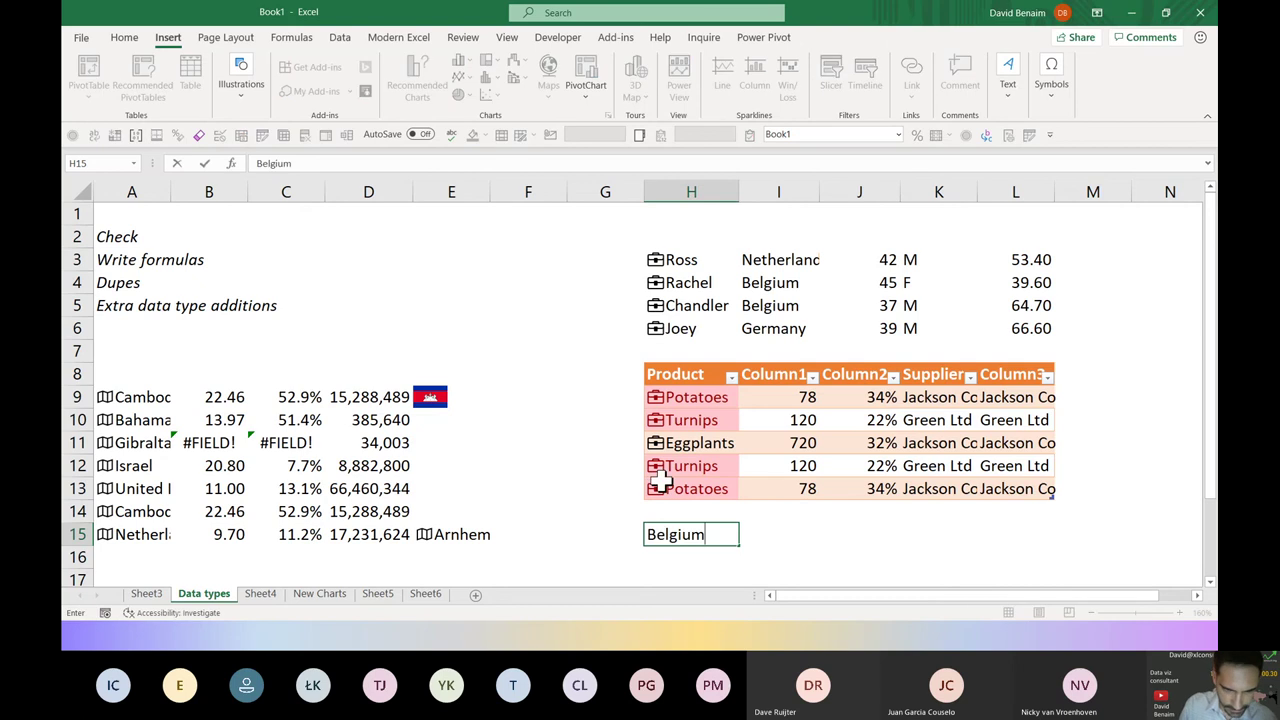
{"action": "key", "text": "Return"}
{"action": "type", "text": "UK"}
{"action": "key", "text": "Return"}
{"action": "type", "text": "France"}
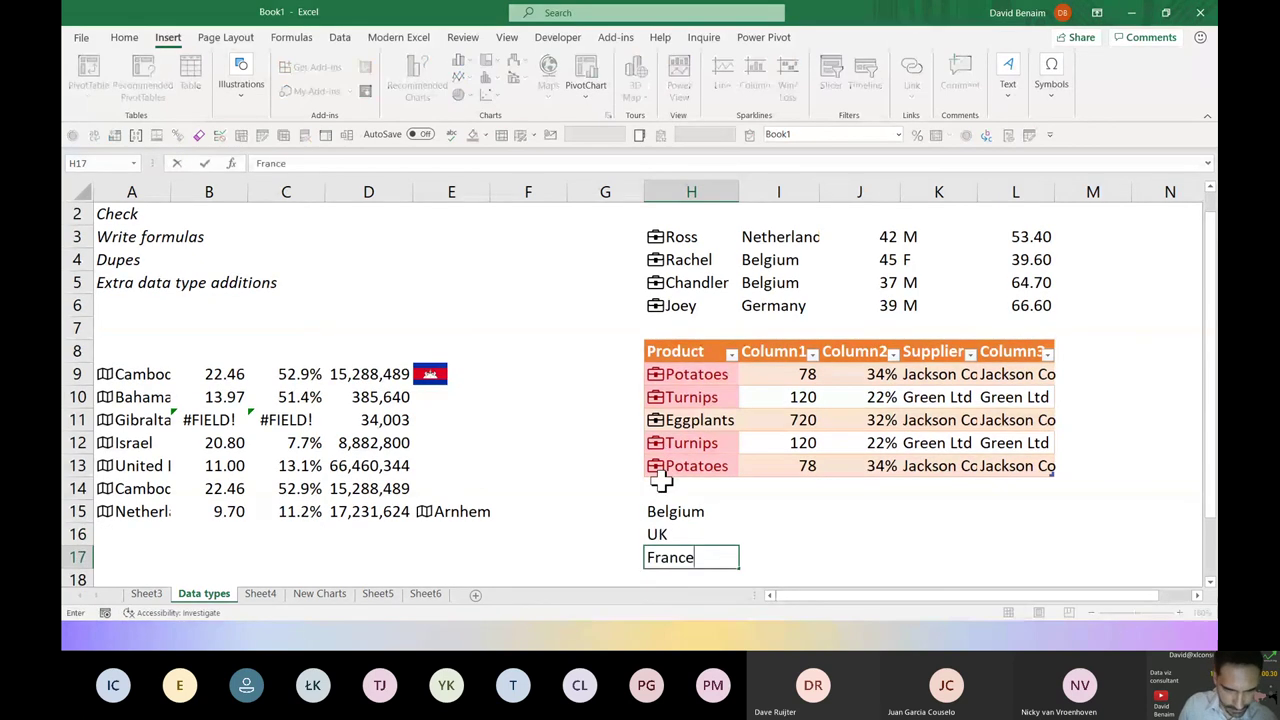
{"action": "key", "text": "Return"}
{"action": "left_click", "coordinate": [660, 482]}
{"action": "key", "text": "ctrl+shift+Down"}
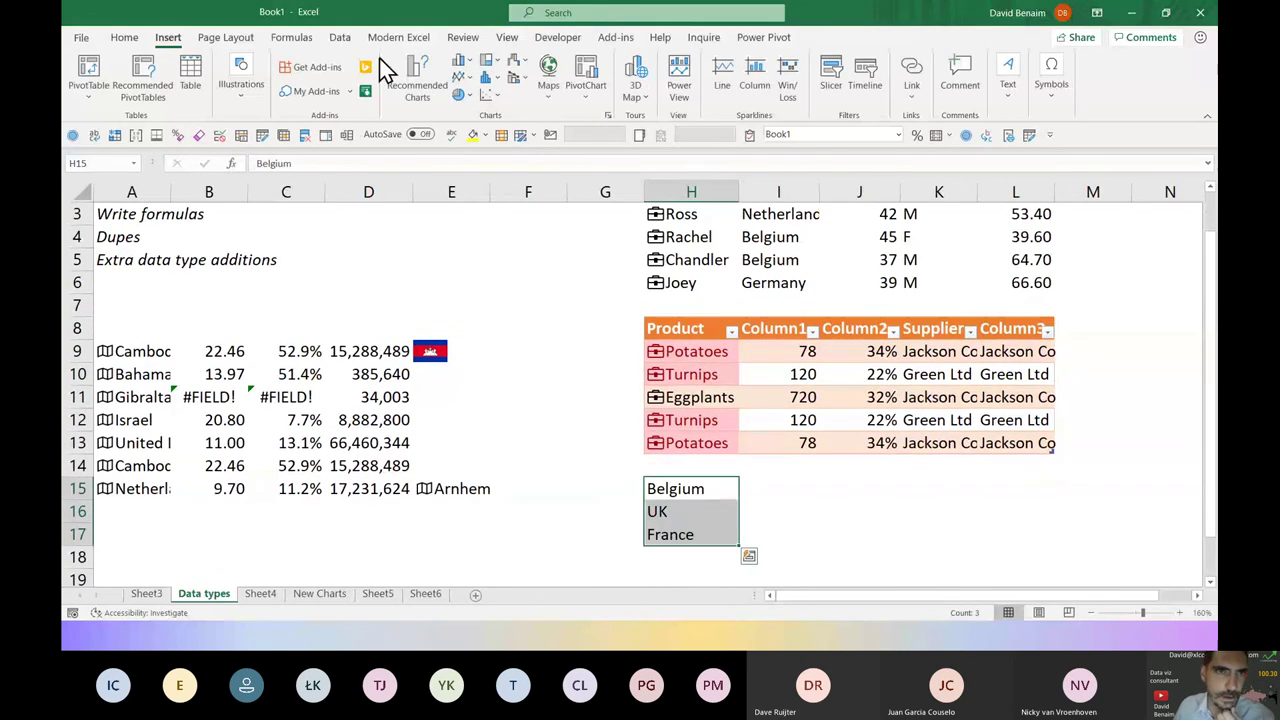
Convert the selected countries to the COVID Countries data type from the Data tab gallery
{"action": "left_click", "coordinate": [340, 37]}
{"action": "left_click", "coordinate": [636, 90]}
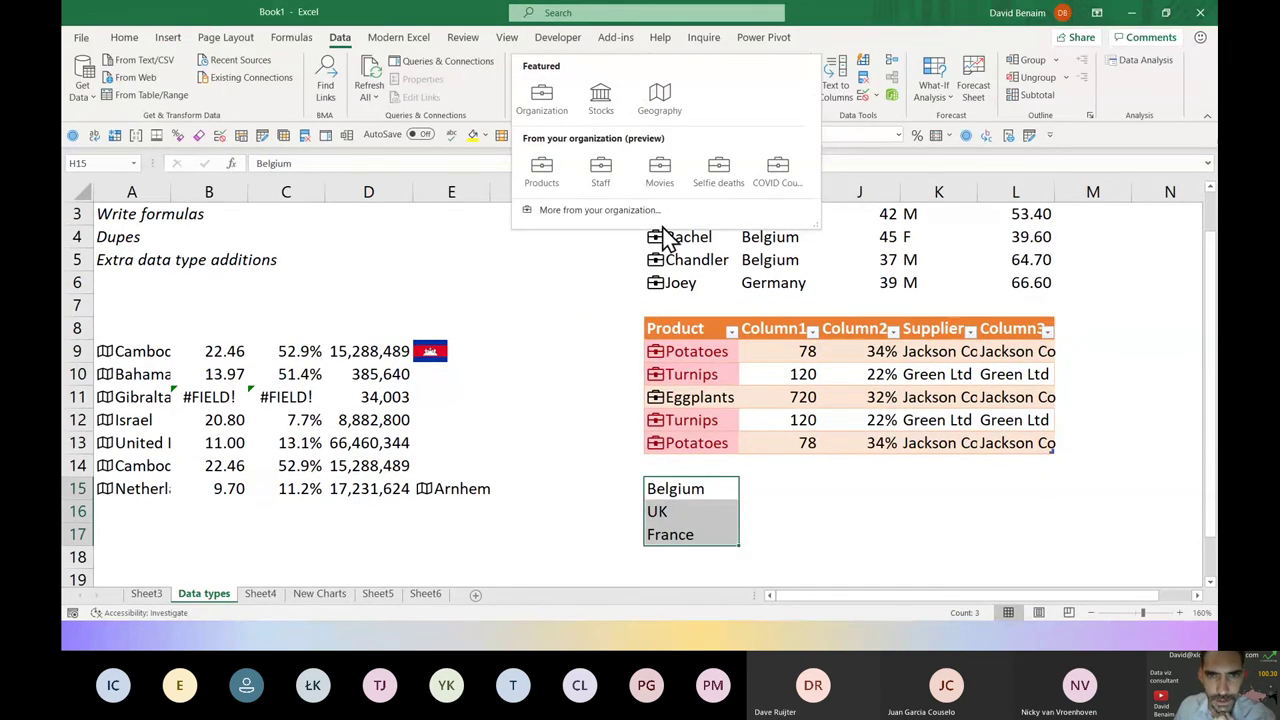
{"action": "left_click", "coordinate": [768, 178]}
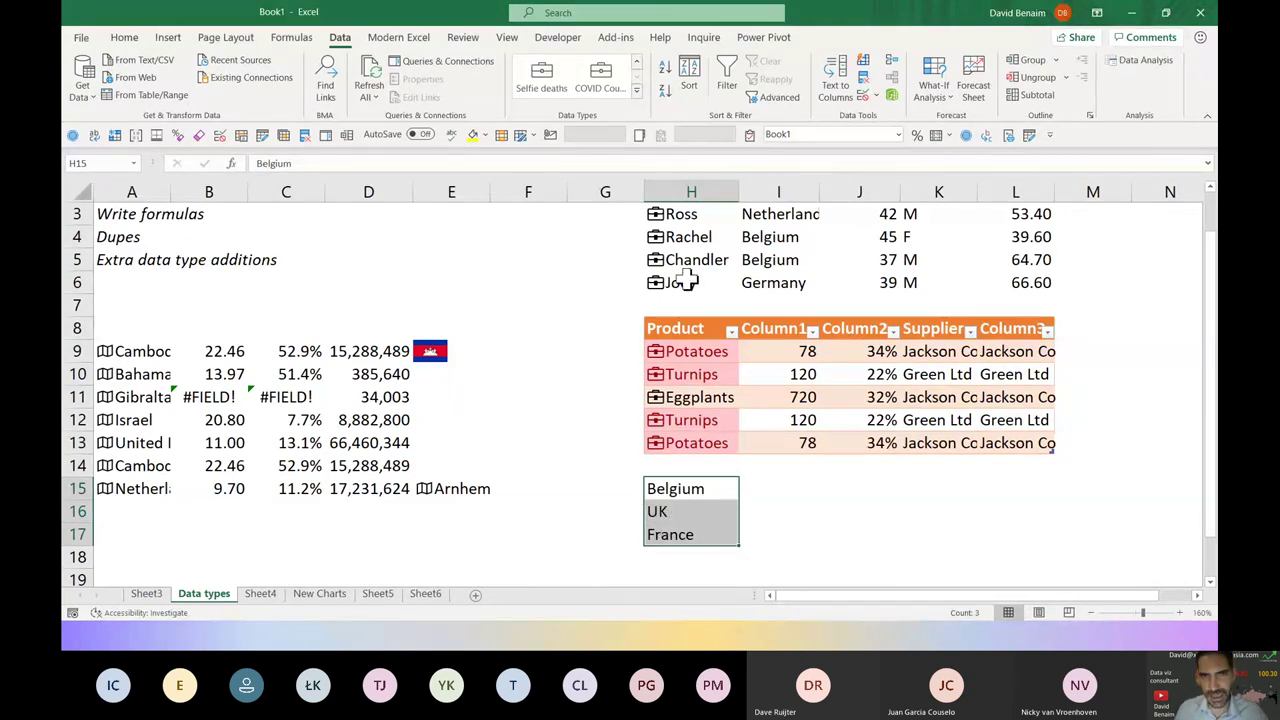
{"action": "left_click", "coordinate": [601, 88]}
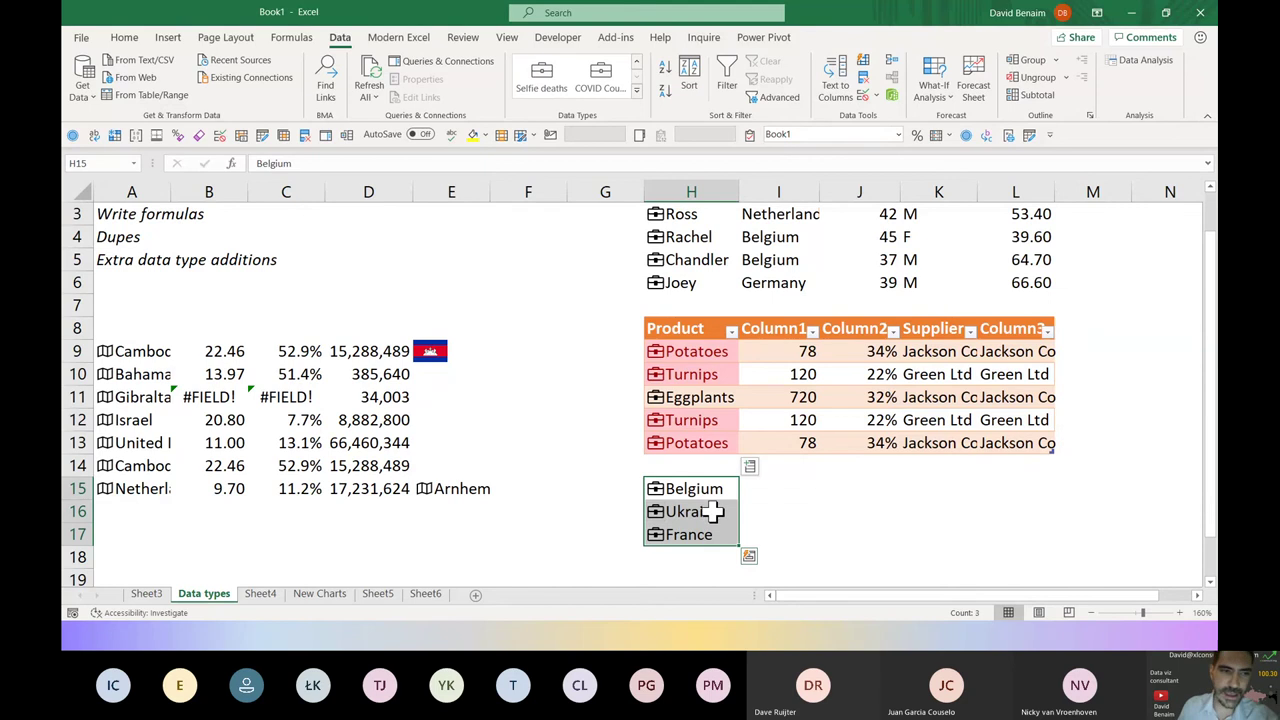
Enter UK in cell A16 below the places list
{"action": "left_click", "coordinate": [150, 511]}
{"action": "type", "text": "UK"}
{"action": "key", "text": "Return"}
{"action": "key", "text": "Up"}
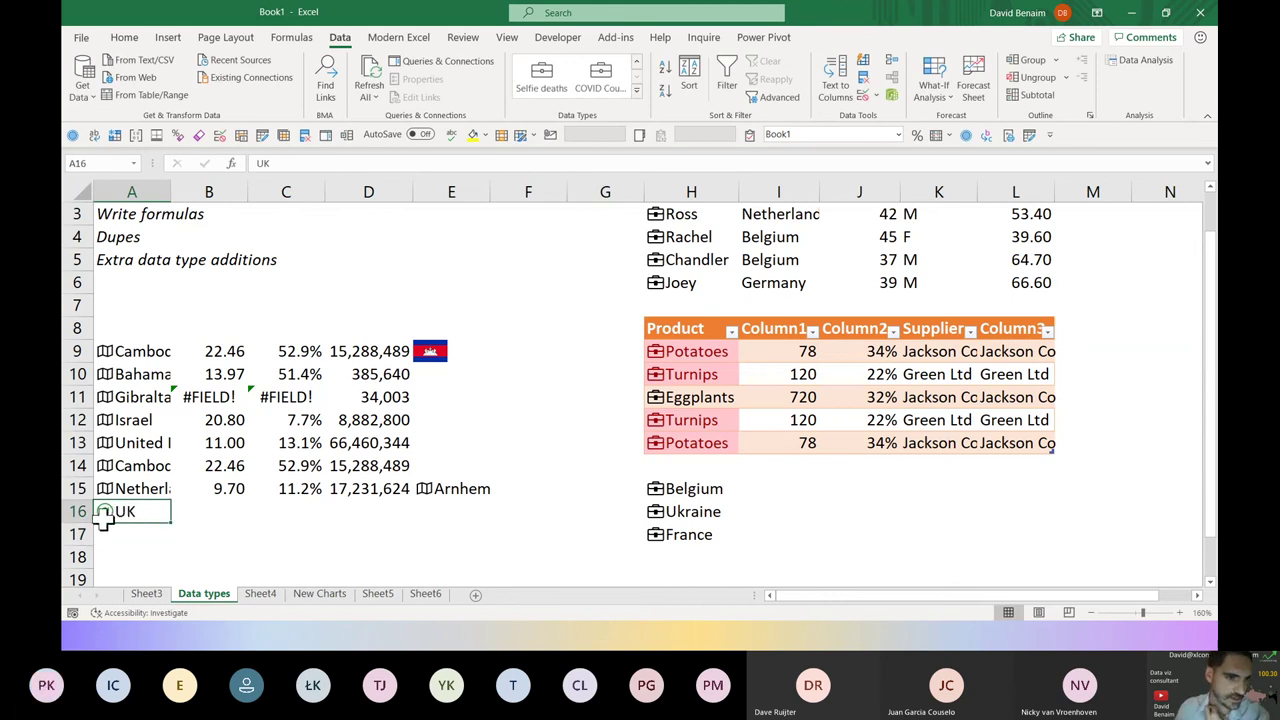
Add Cases, Death rate and a third field column beside the three linked countries
{"action": "left_click_drag", "start_coordinate": [698, 500], "coordinate": [698, 528]}
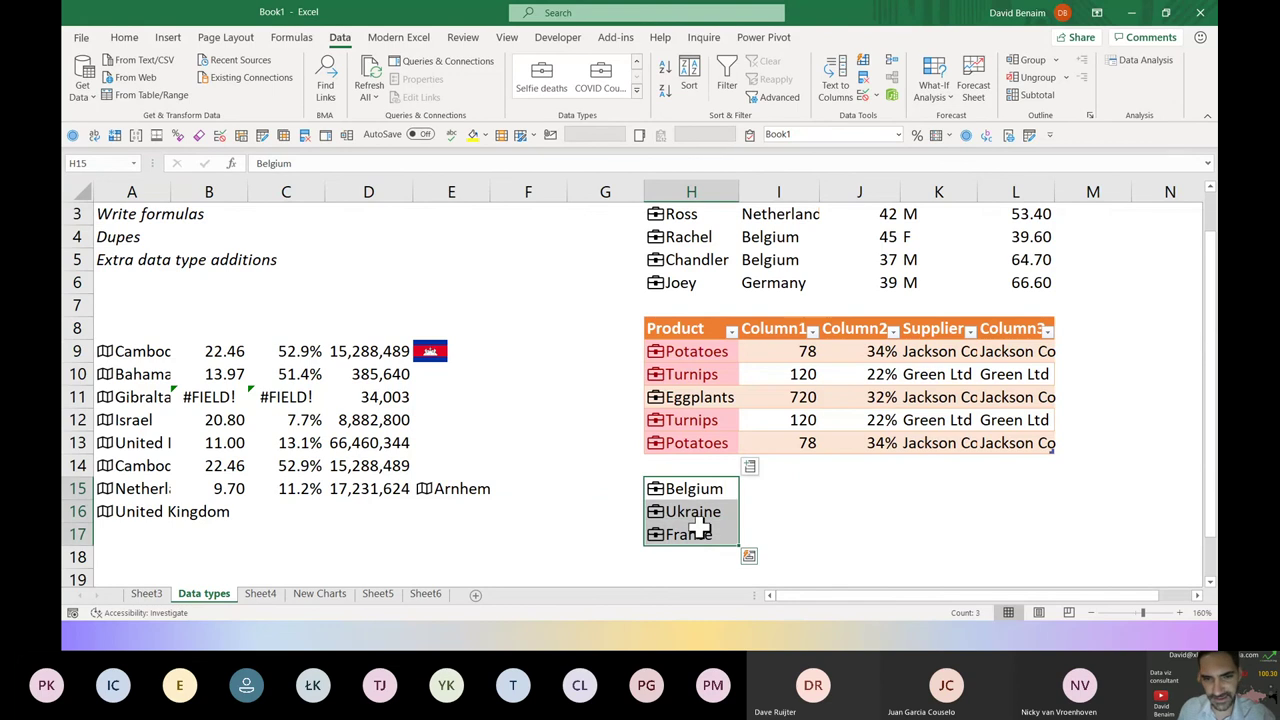
{"action": "left_click", "coordinate": [750, 467]}
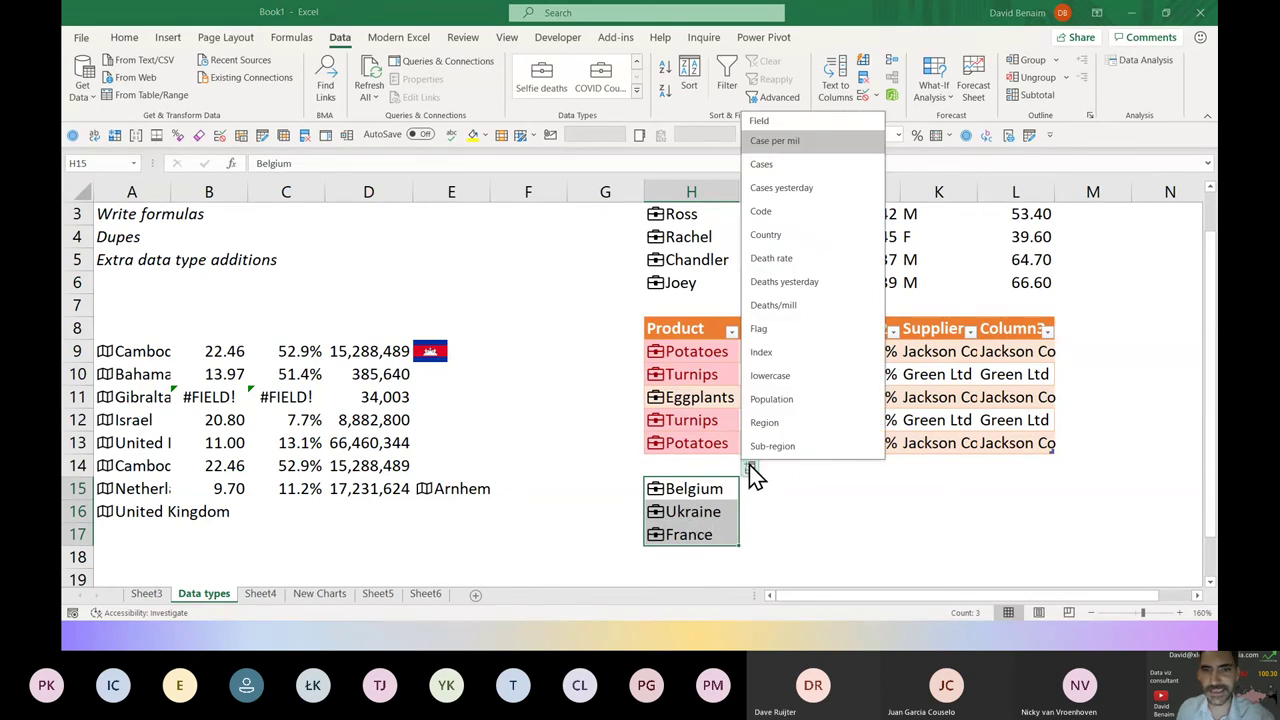
{"action": "left_click", "coordinate": [806, 176]}
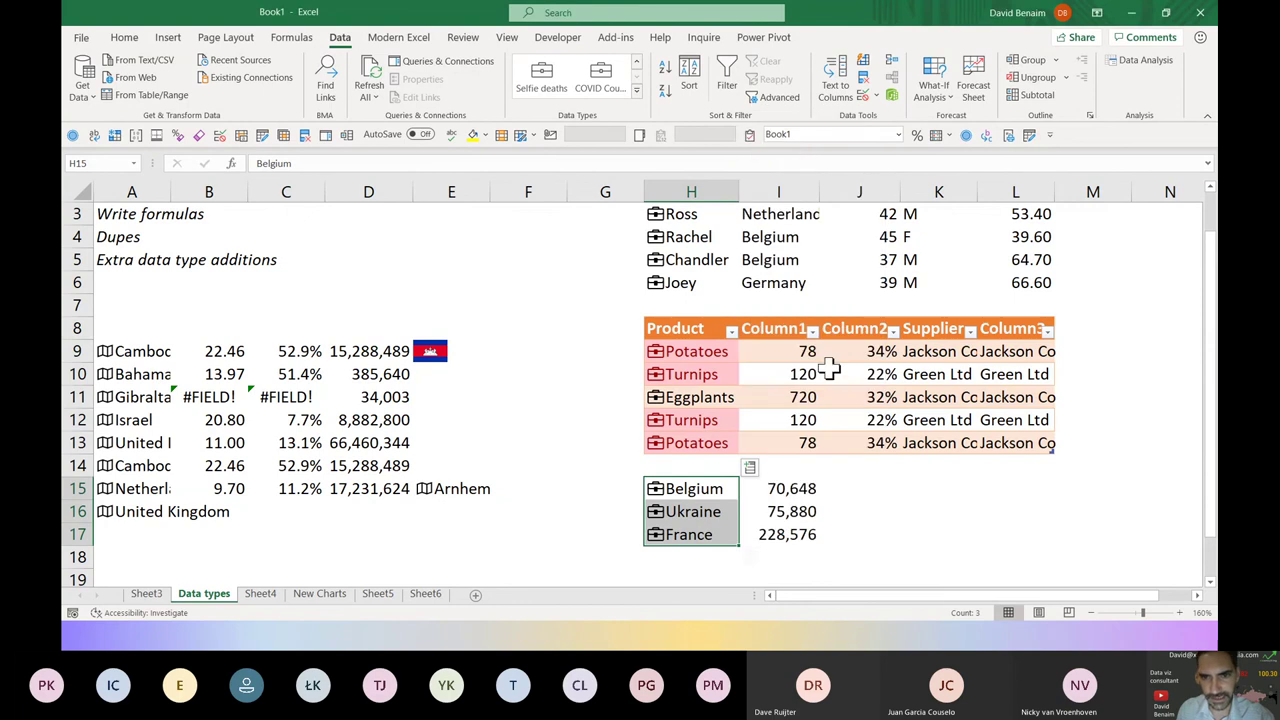
{"action": "left_click", "coordinate": [750, 467]}
{"action": "left_click", "coordinate": [805, 260]}
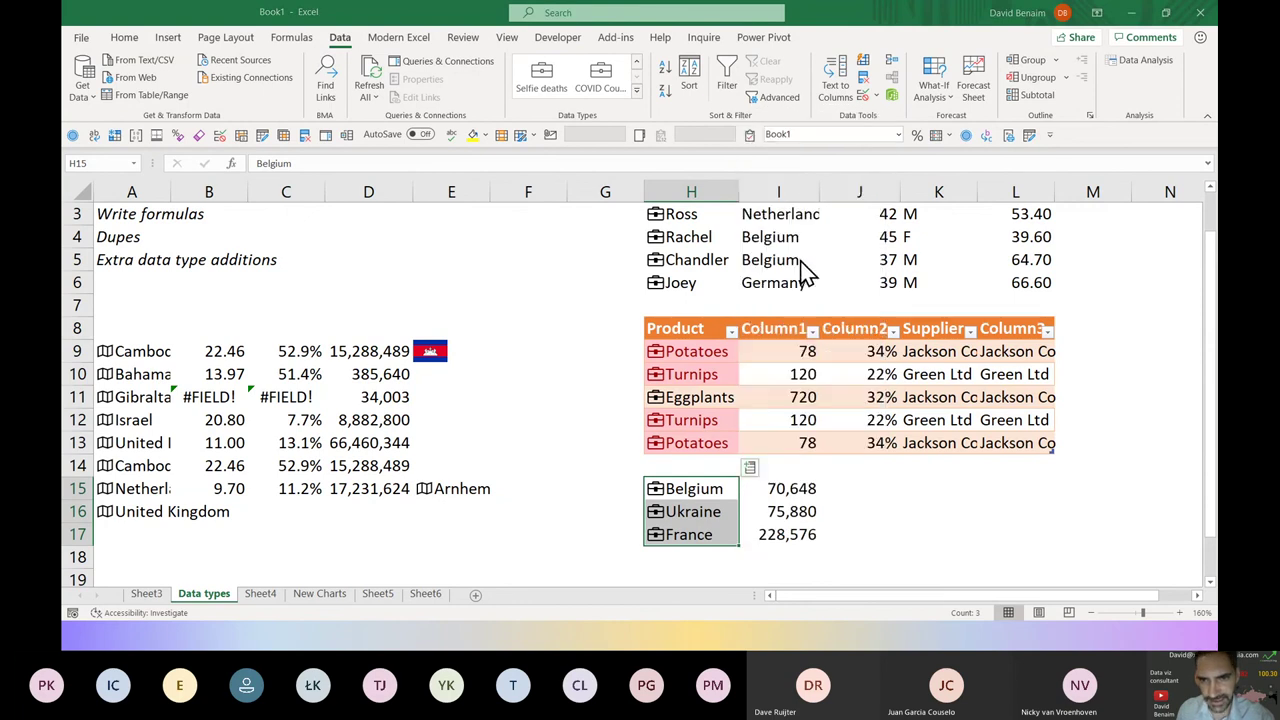
{"action": "left_click", "coordinate": [750, 468]}
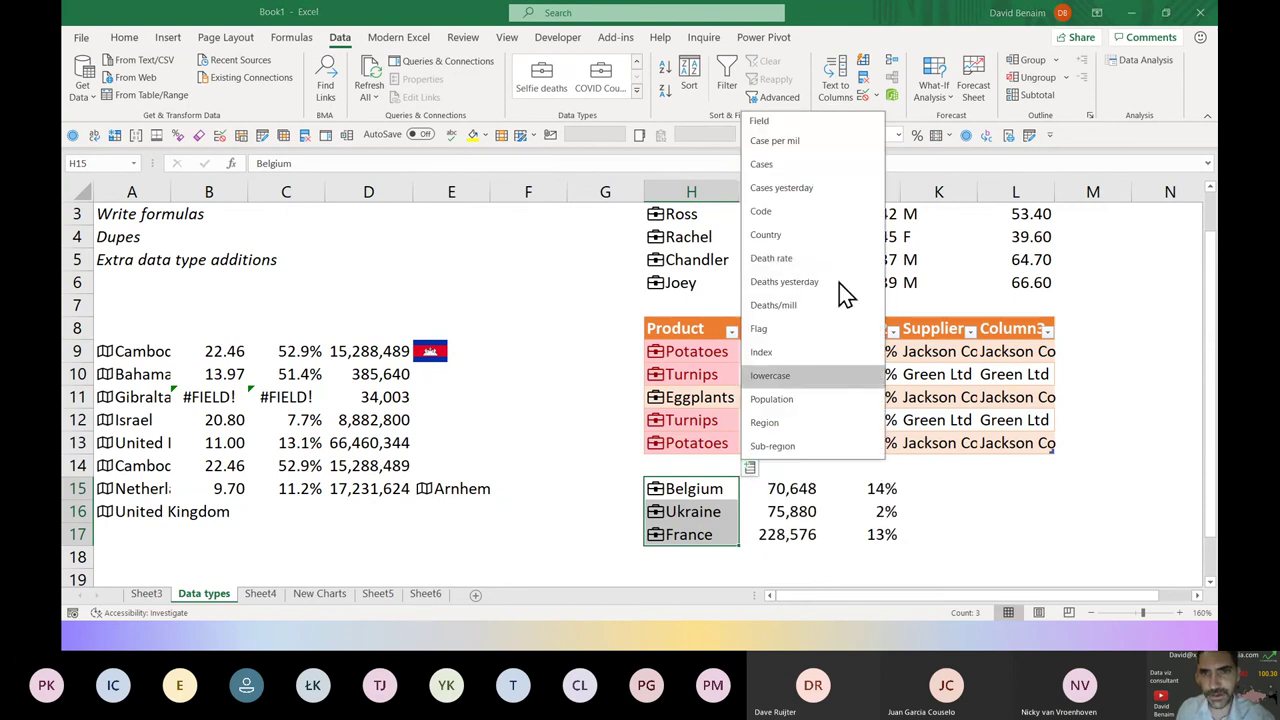
{"action": "left_click", "coordinate": [833, 193]}
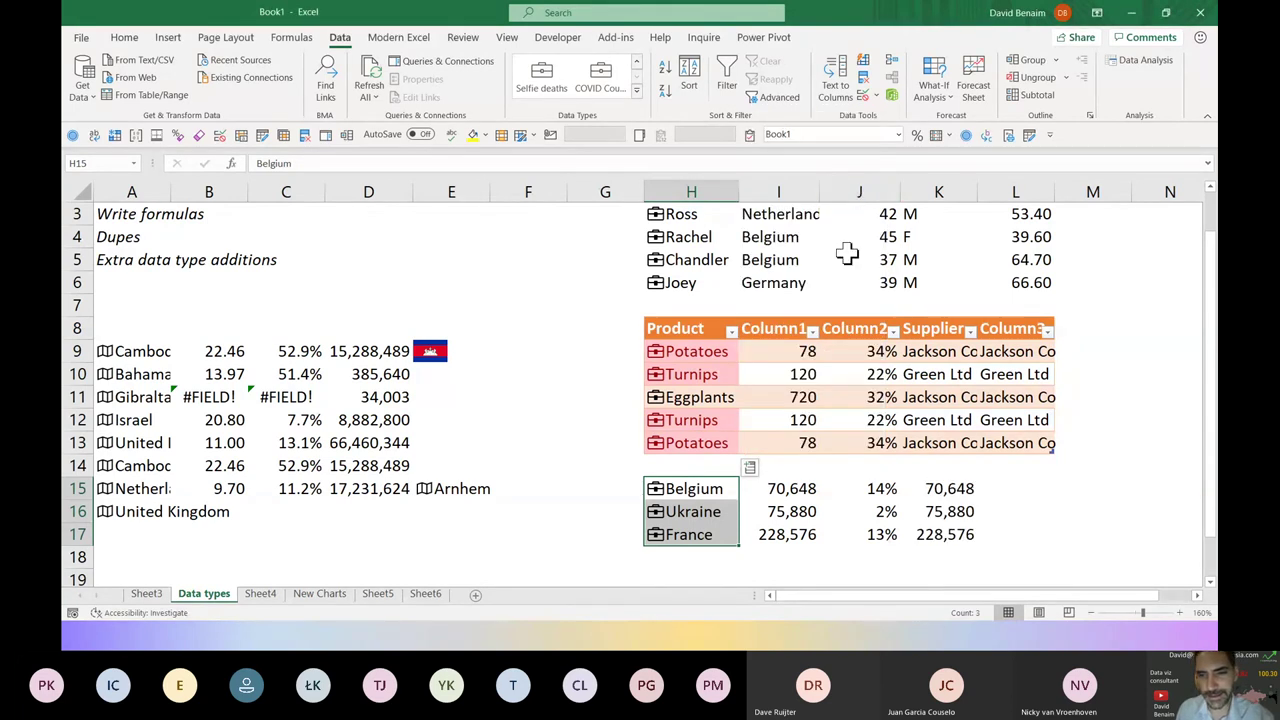
Clear the duplicated Cases column and check Belgium's Death rate formula
{"action": "left_click_drag", "start_coordinate": [777, 489], "coordinate": [960, 512]}
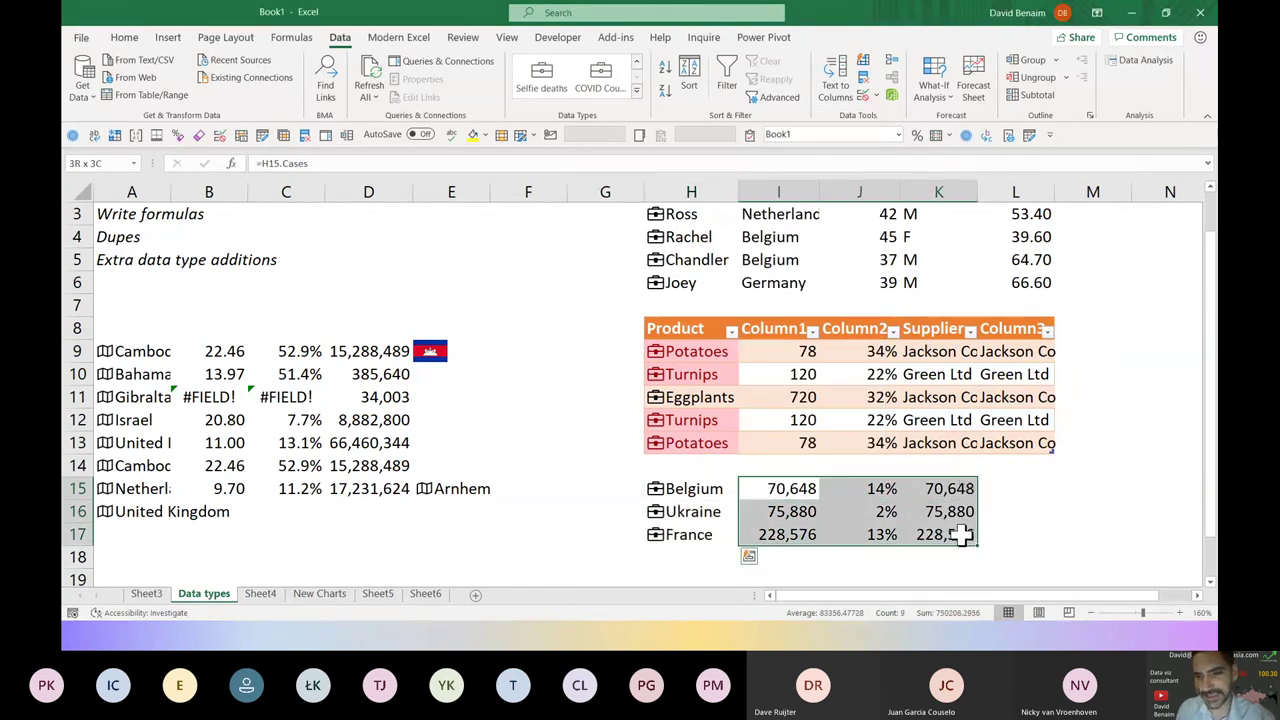
{"action": "left_click", "coordinate": [722, 489]}
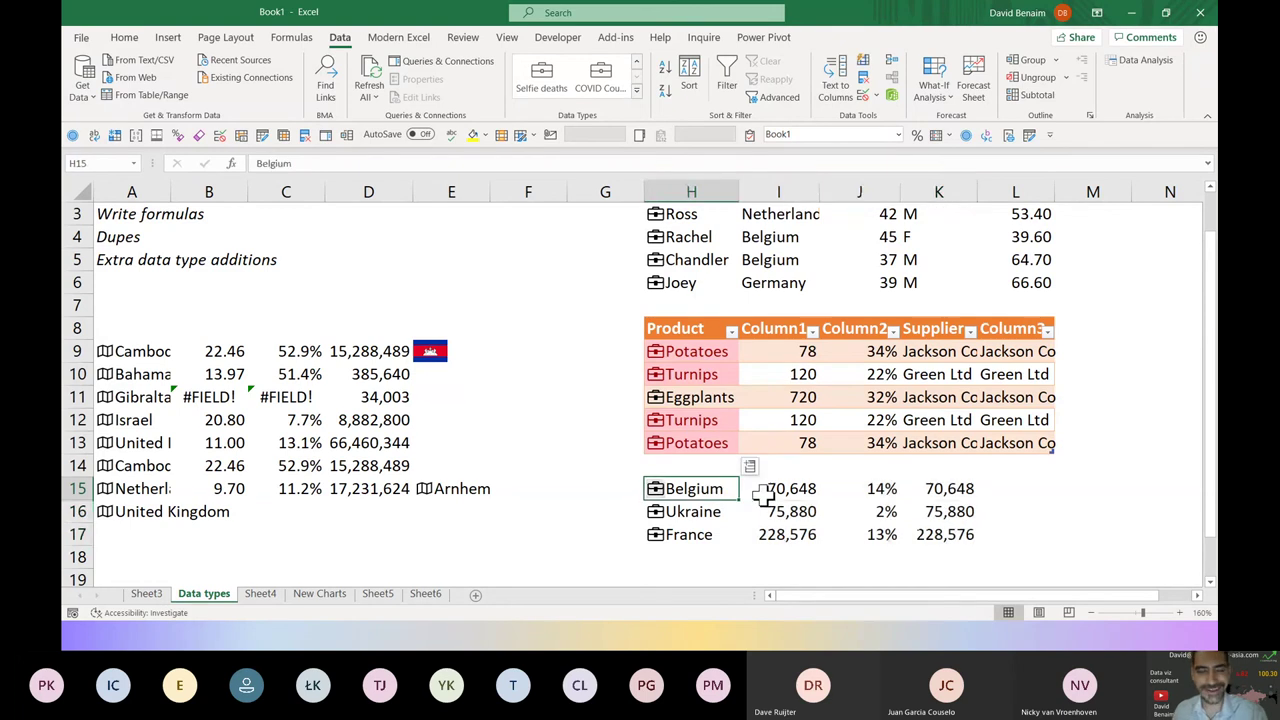
{"action": "key", "text": "ctrl+z"}
{"action": "left_click", "coordinate": [866, 488]}
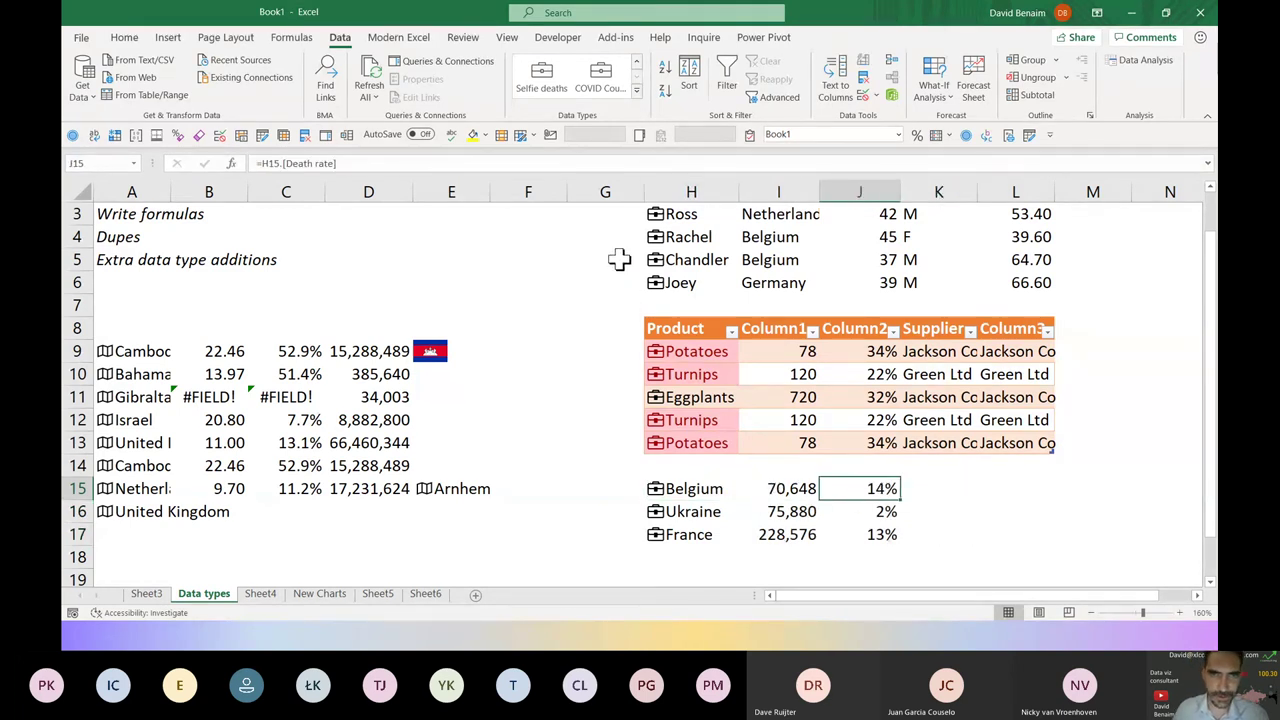
Type India and Sweden into H19:H20 beneath the country records
{"action": "left_click", "coordinate": [541, 348]}
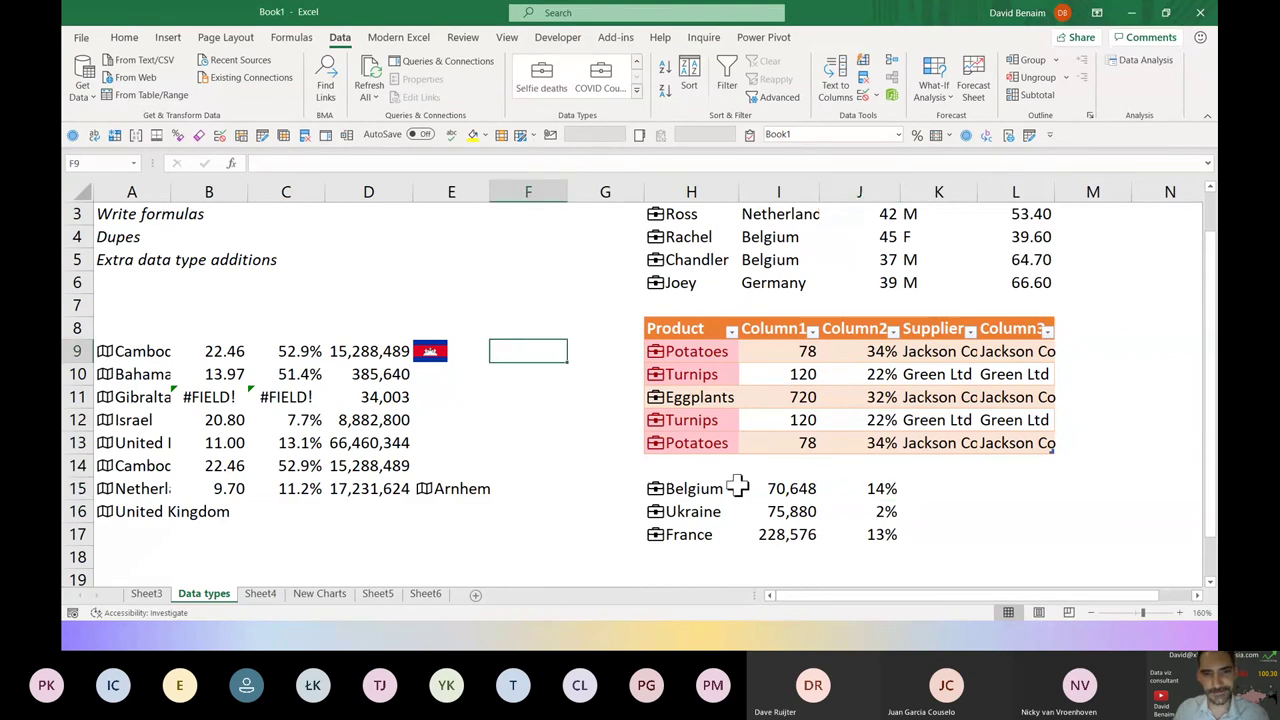
{"action": "left_click", "coordinate": [672, 575]}
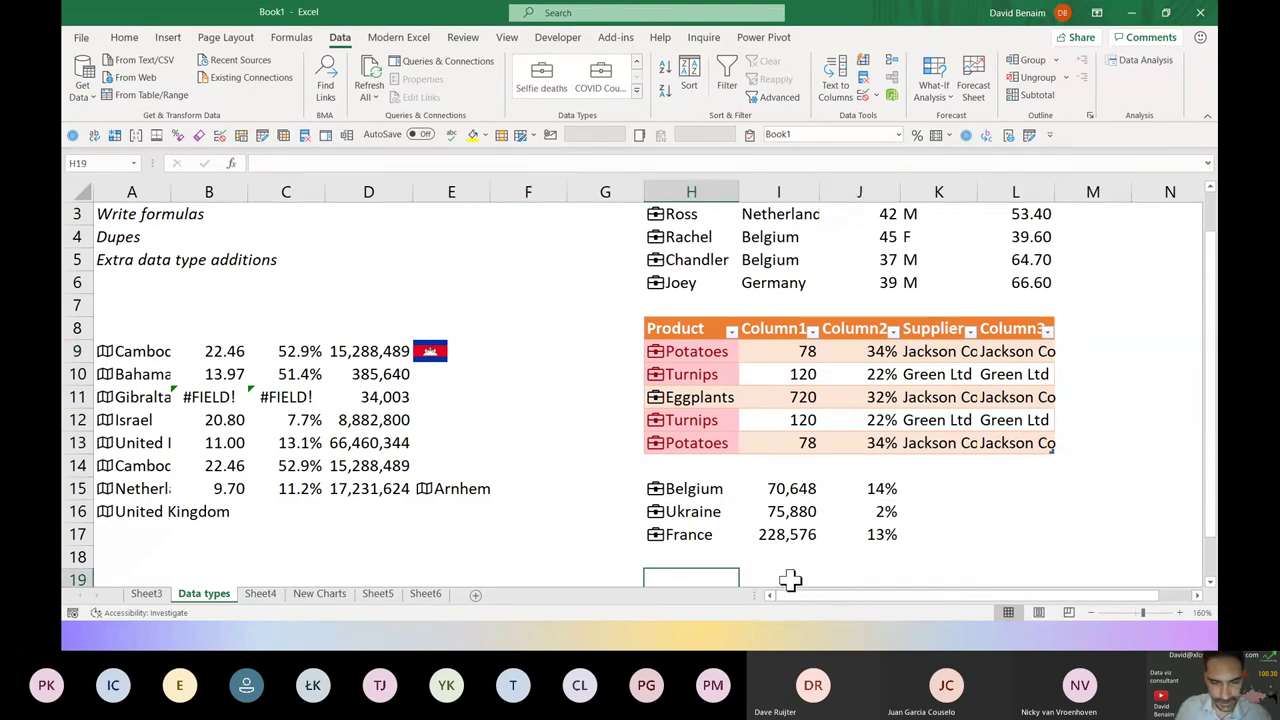
{"action": "type", "text": "India"}
{"action": "key", "text": "Return"}
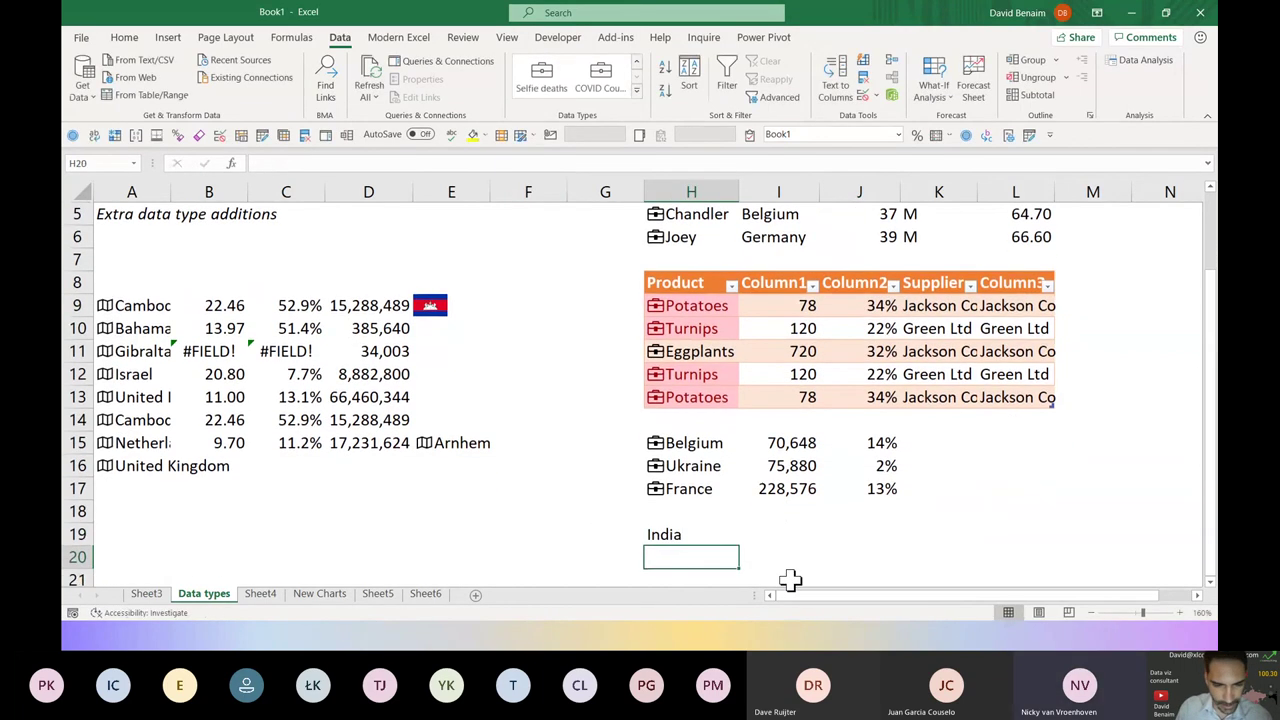
{"action": "type", "text": "Sweden"}
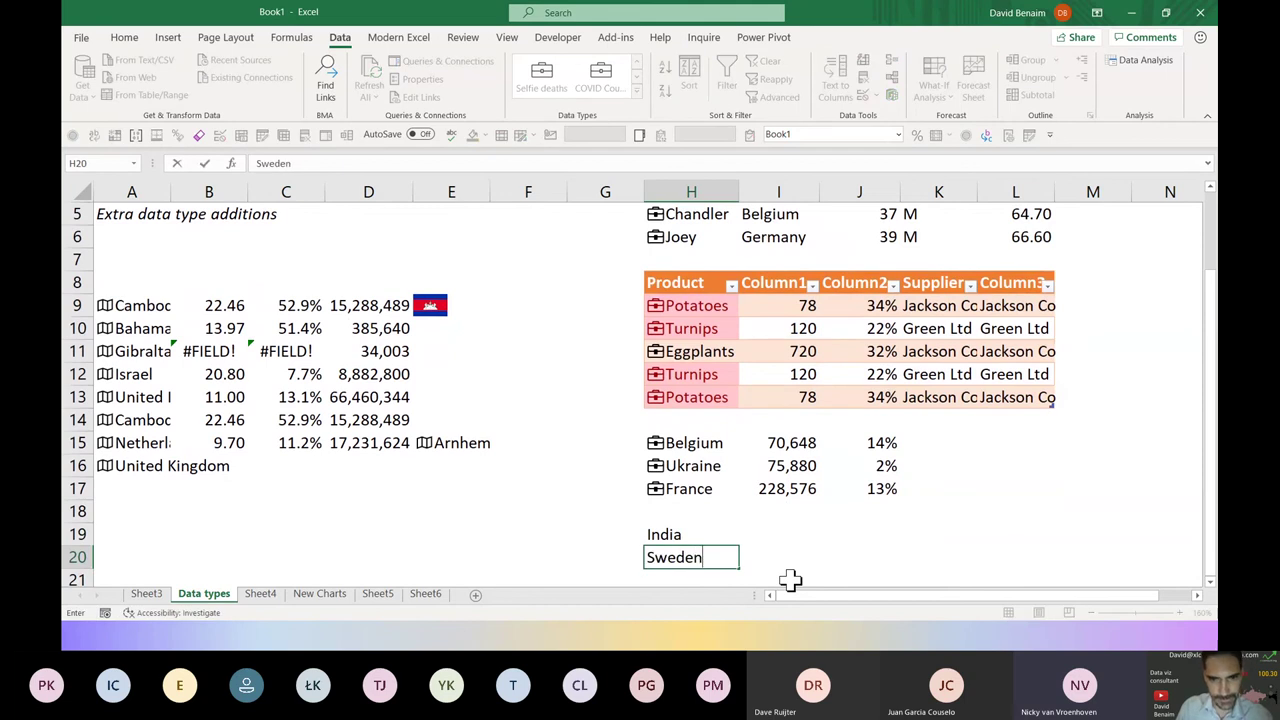
{"action": "key", "text": "Return"}
{"action": "key", "text": "Up"}
{"action": "key", "text": "Up"}
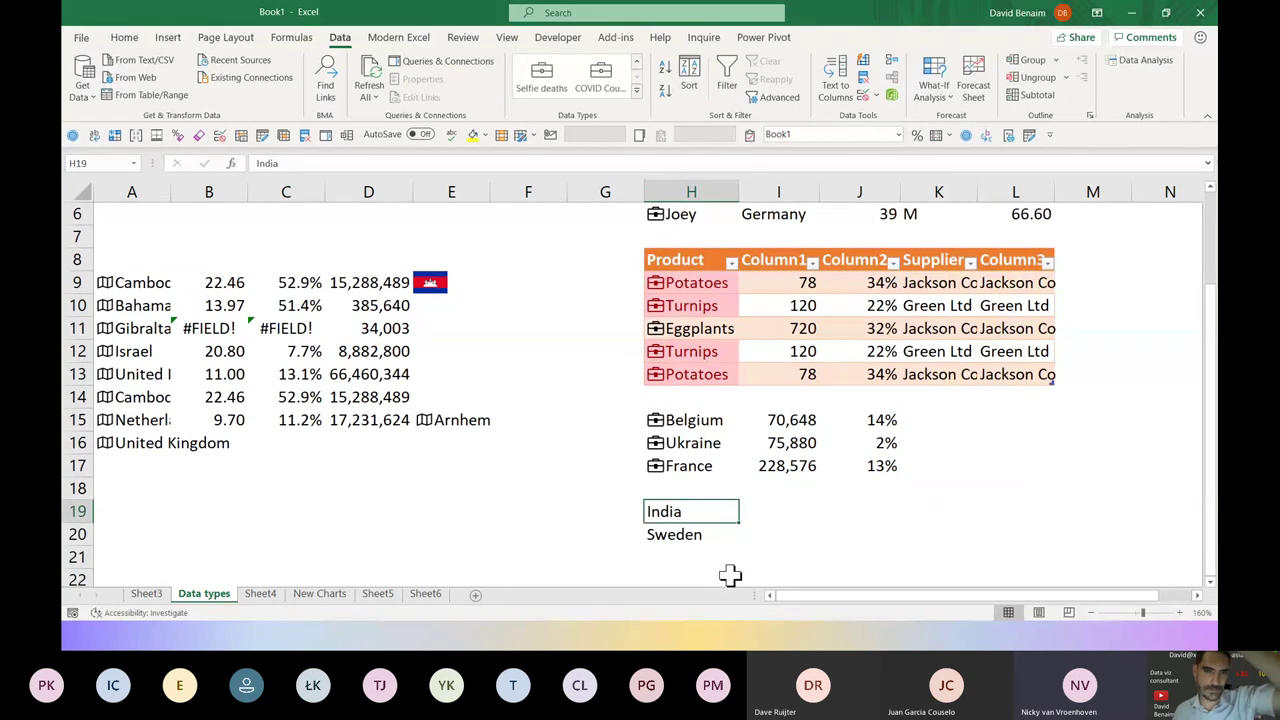
{"action": "left_click", "coordinate": [680, 560]}
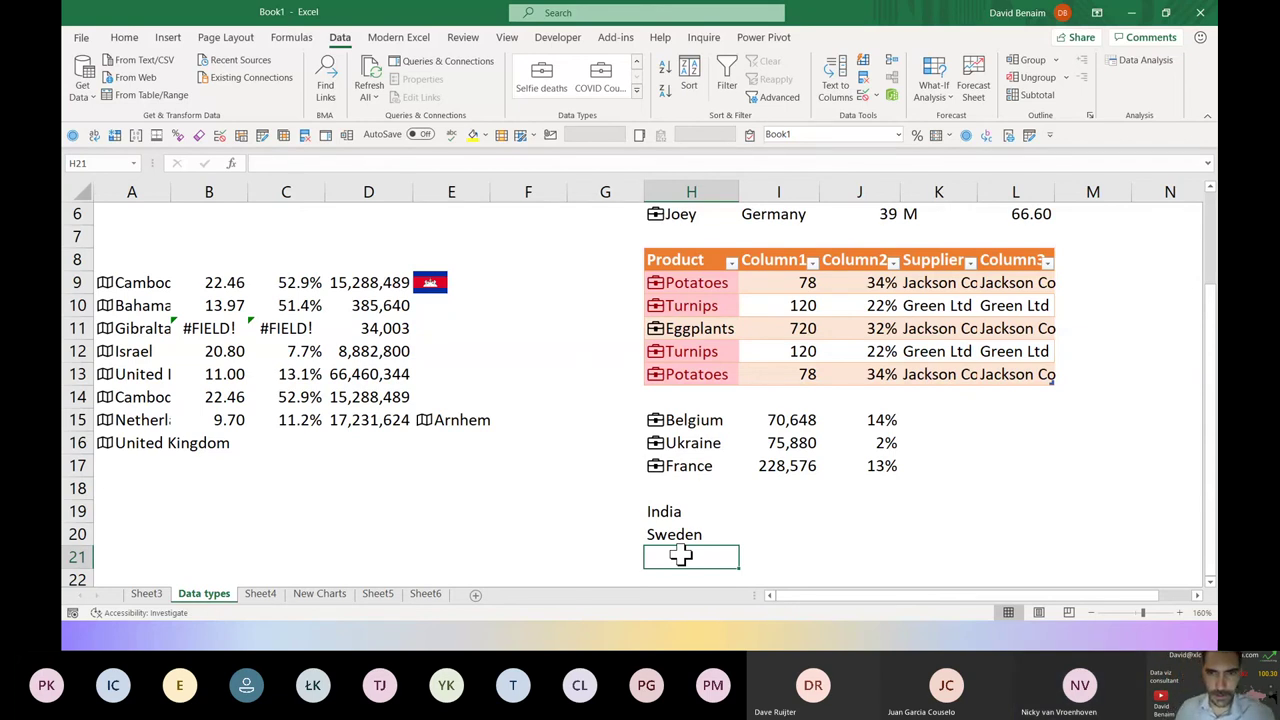
Open the Data Types gallery and close it again without choosing a type
{"action": "left_click", "coordinate": [572, 325]}
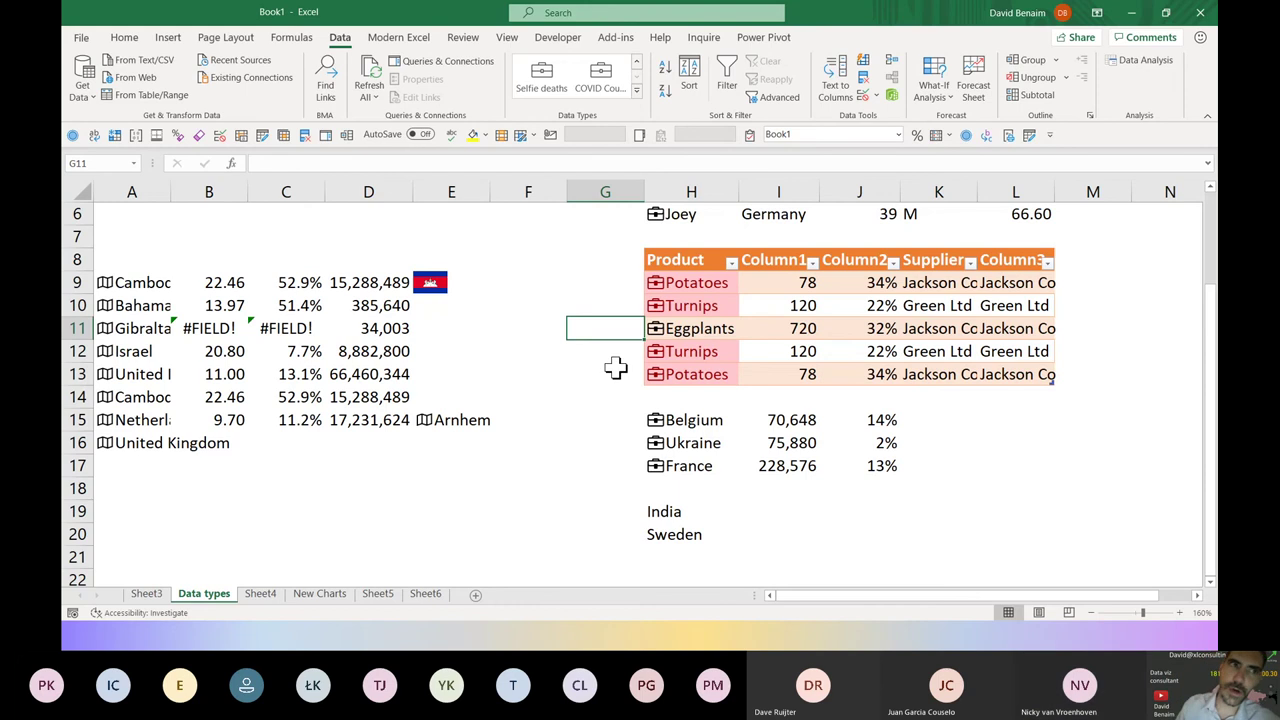
{"action": "left_click", "coordinate": [596, 262]}
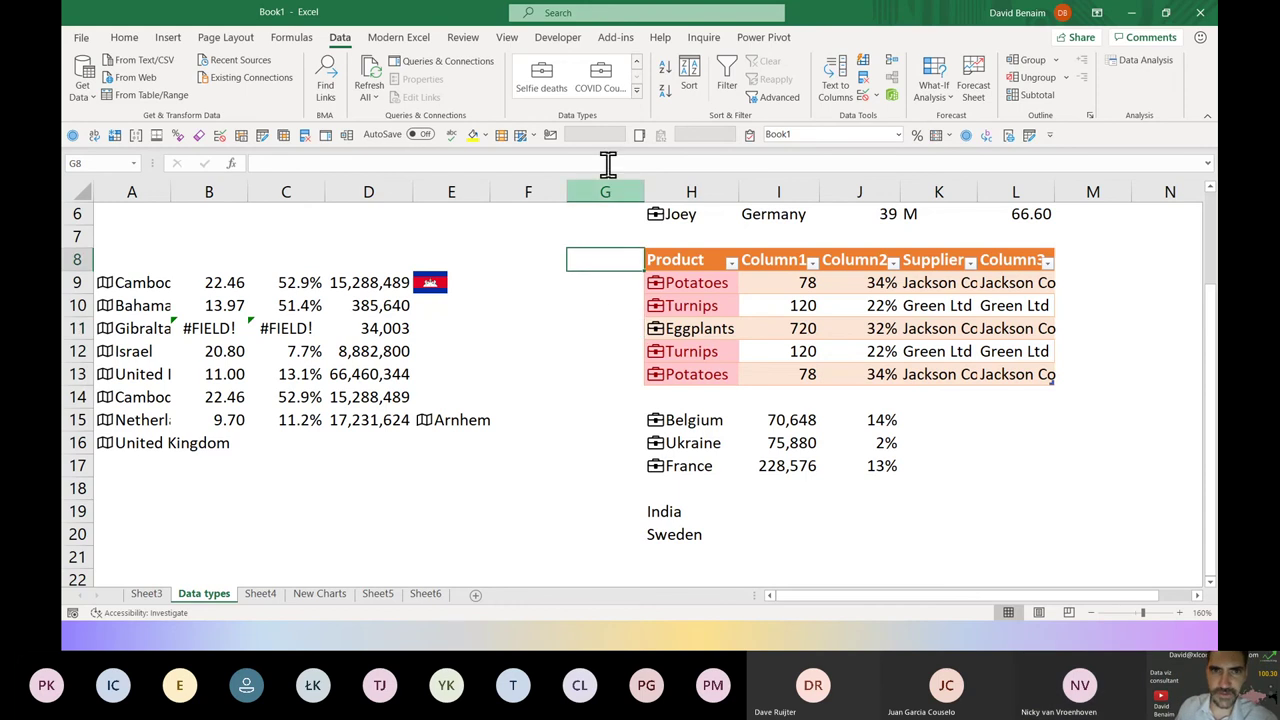
{"action": "left_click", "coordinate": [636, 90]}
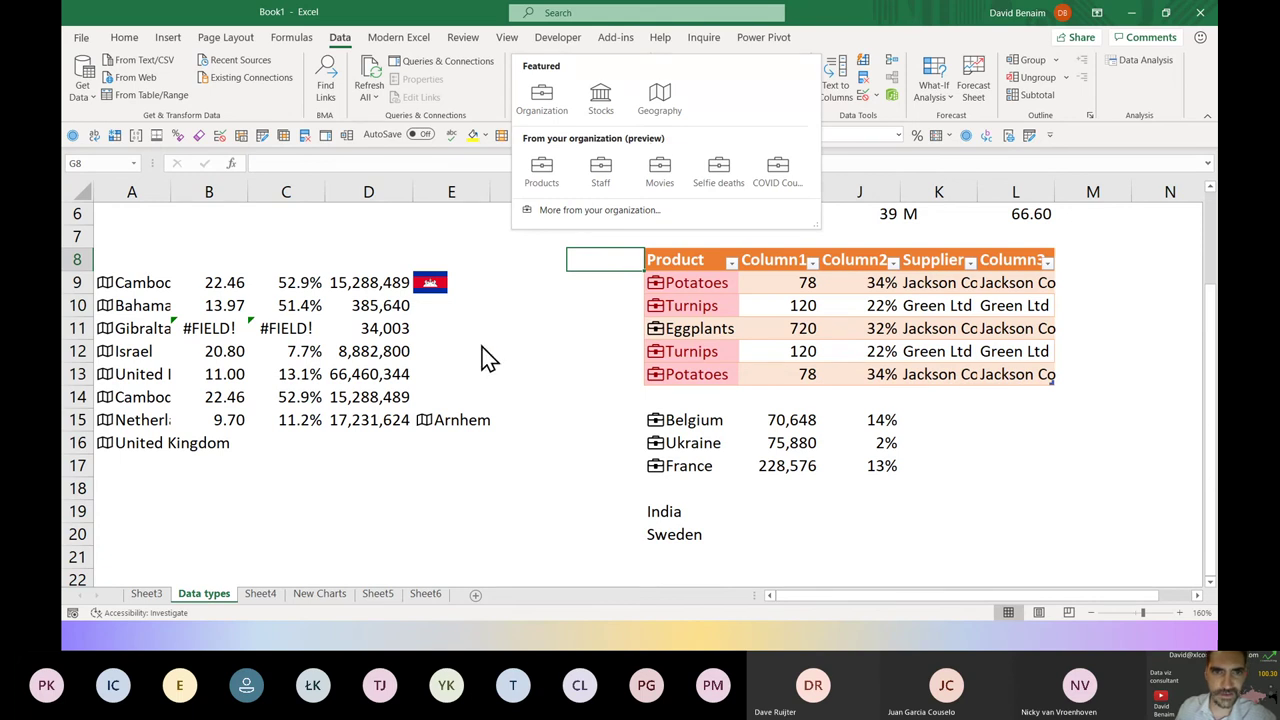
{"action": "left_click", "coordinate": [491, 306]}
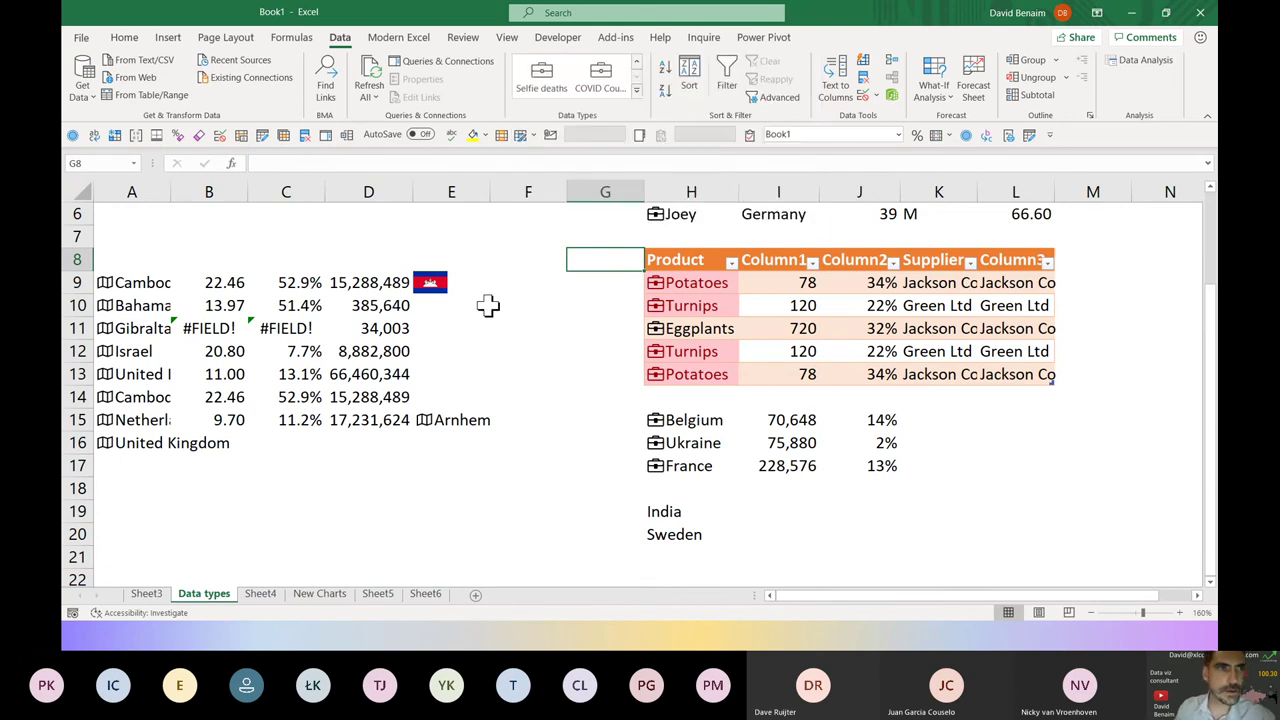
{"action": "left_click", "coordinate": [83, 42]}
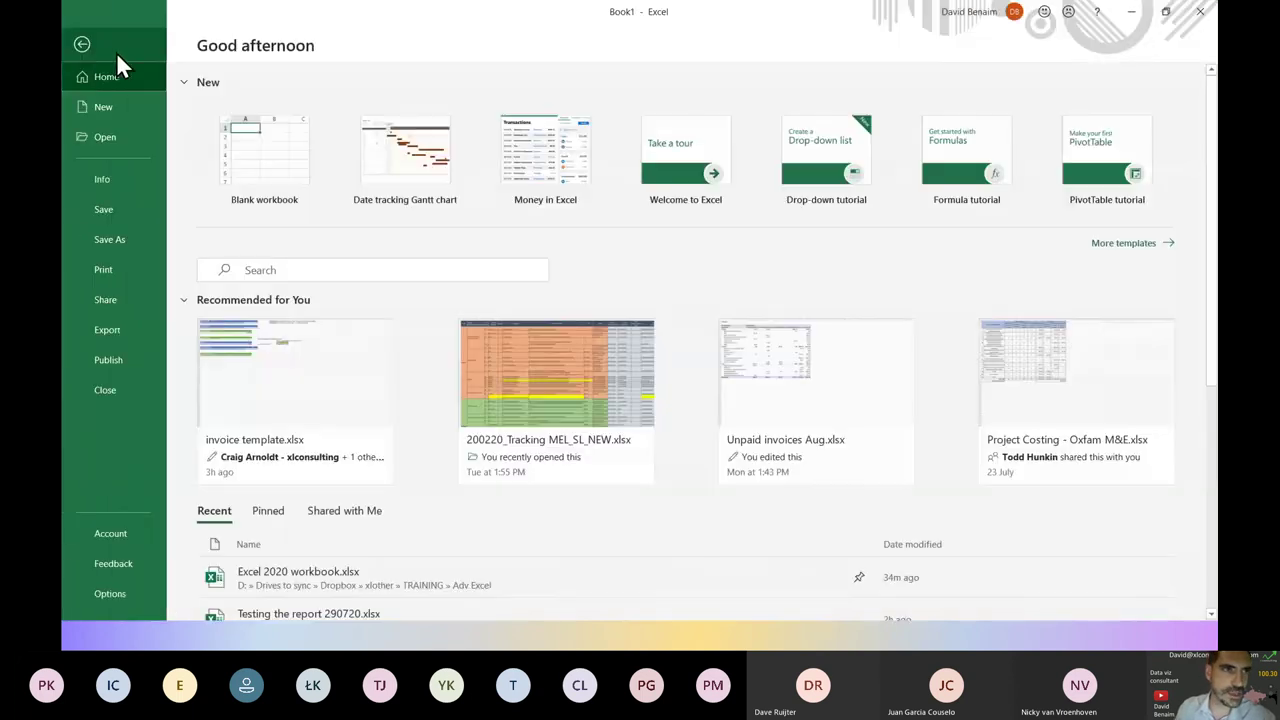
{"action": "left_click", "coordinate": [110, 533]}
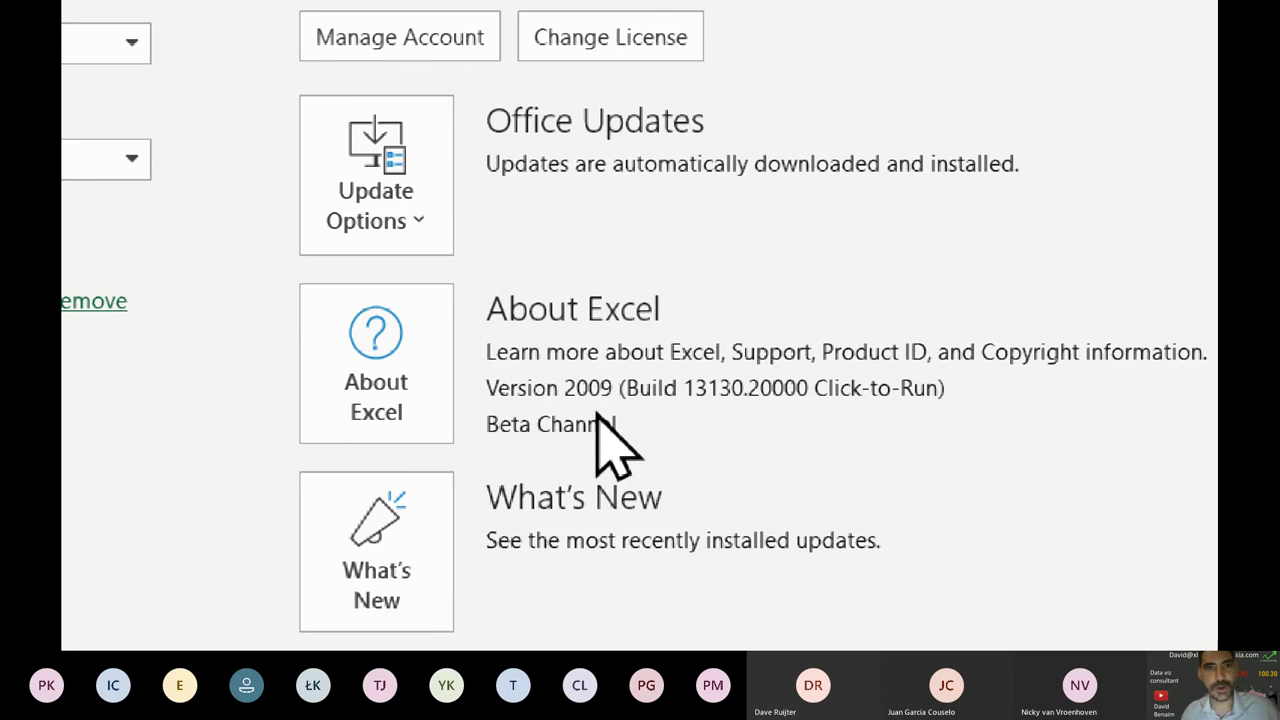
{"action": "scroll", "coordinate": [525, 43], "scroll_direction": "up", "scroll_amount": 5}
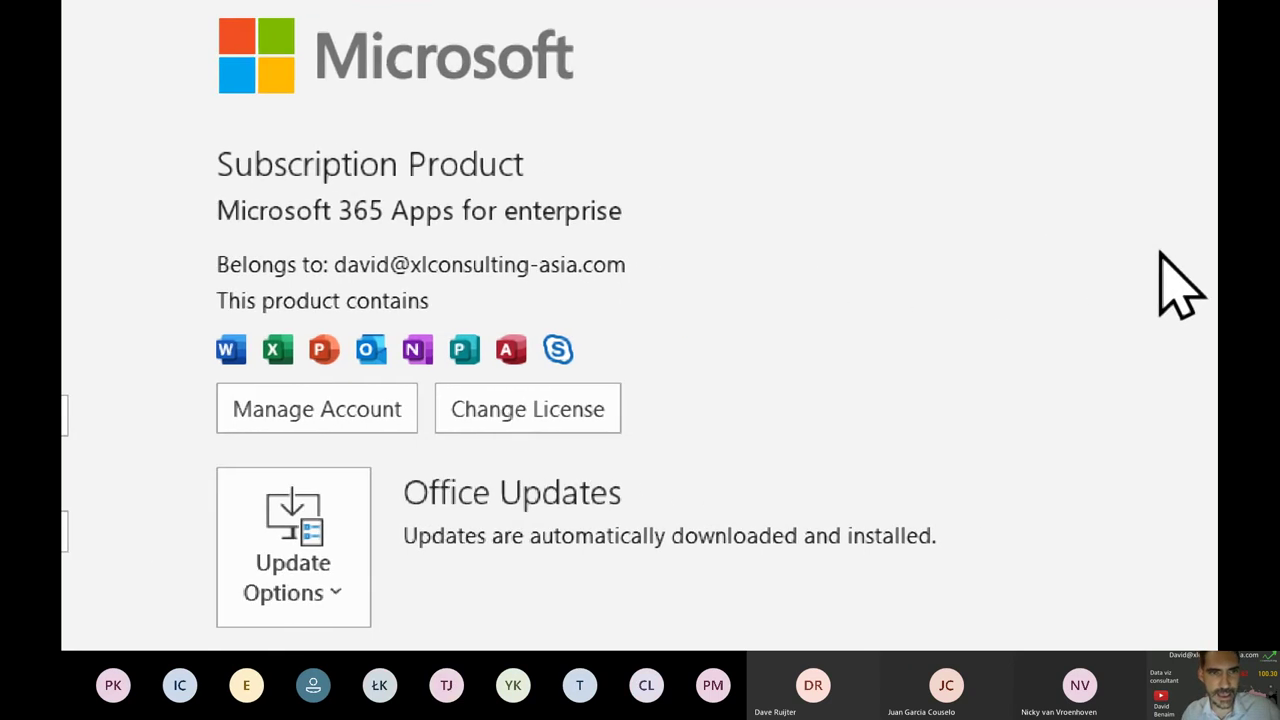
{"action": "scroll", "coordinate": [483, 620], "scroll_direction": "down", "scroll_amount": 3}
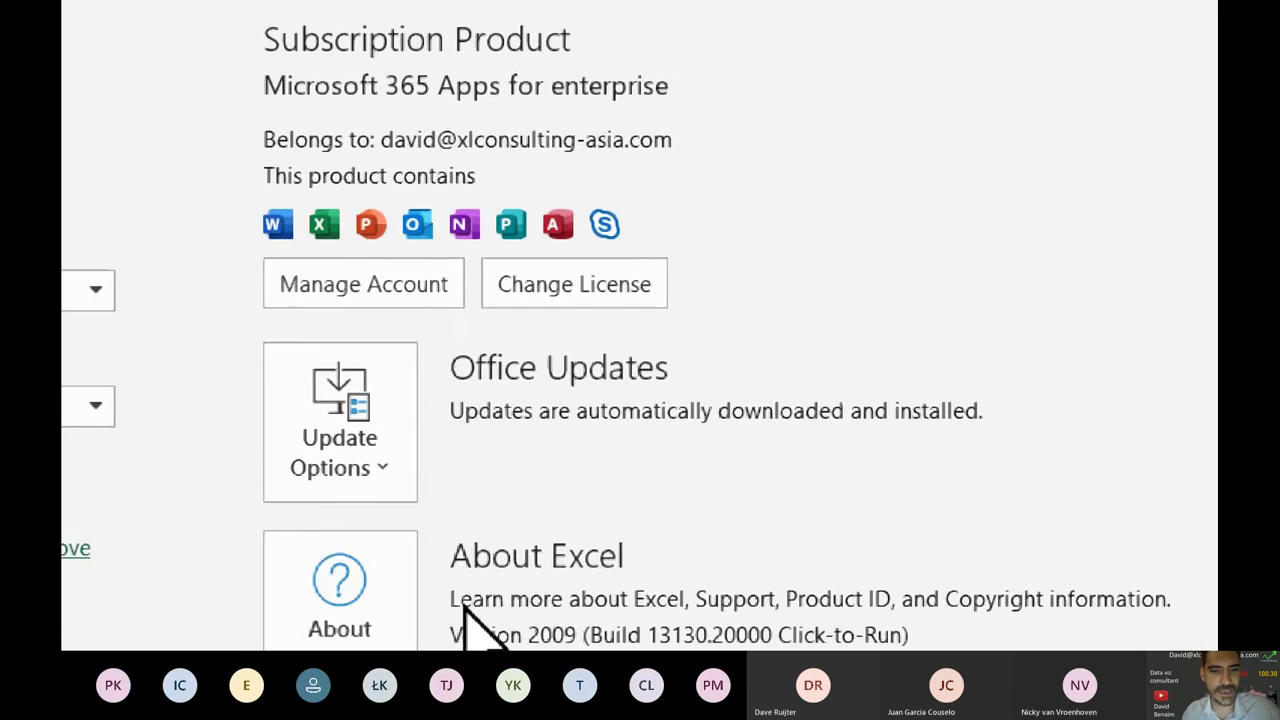
{"action": "scroll", "coordinate": [450, 60], "scroll_direction": "up", "scroll_amount": 3}
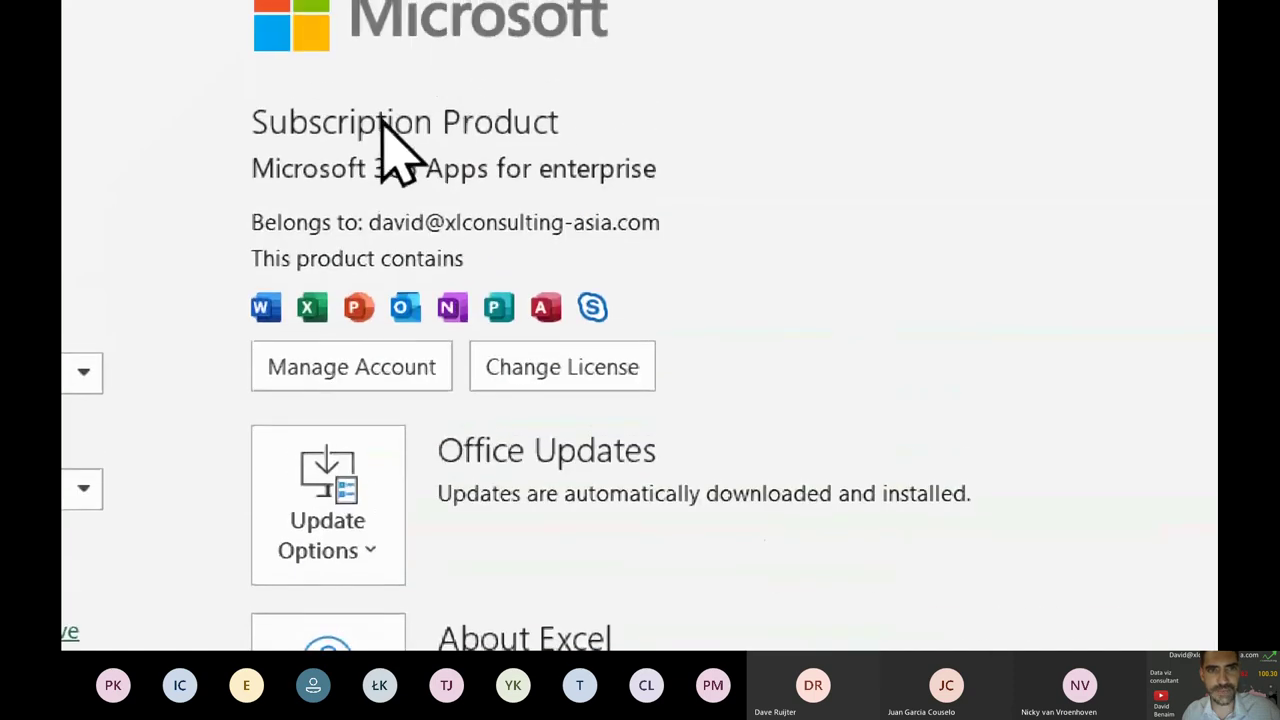
{"action": "scroll", "coordinate": [386, 42], "scroll_direction": "up", "scroll_amount": 2}
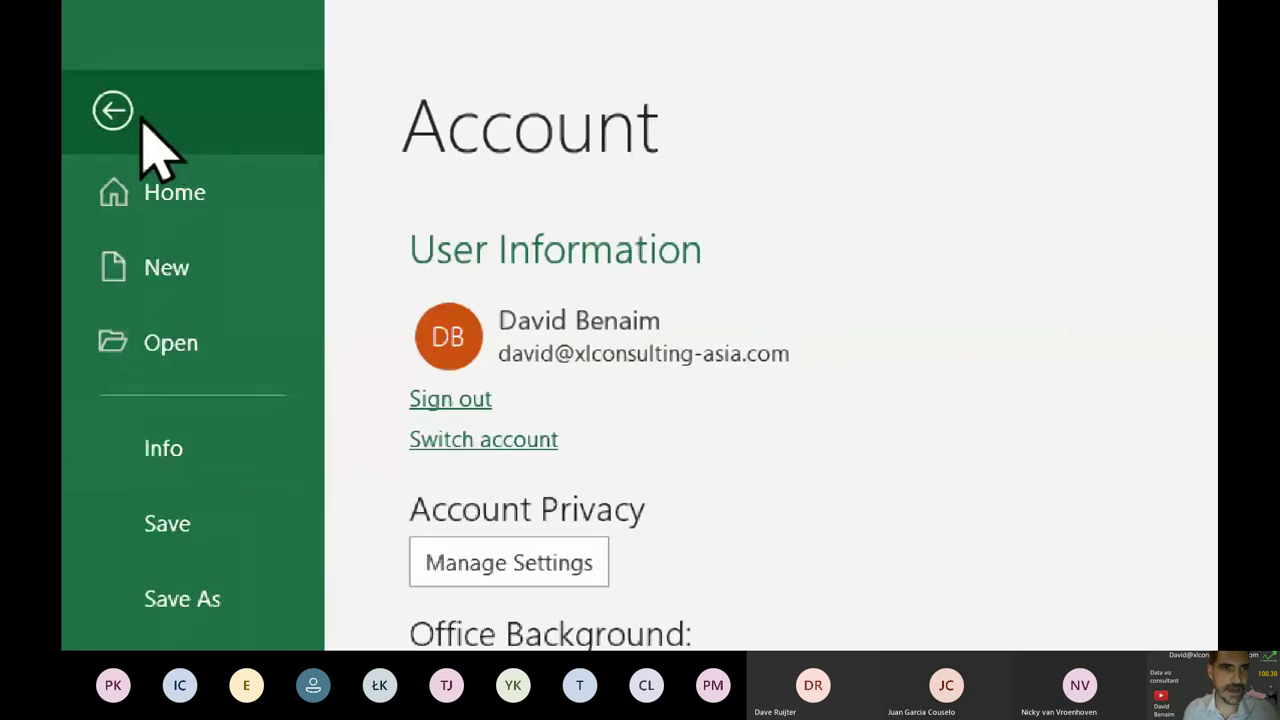
{"action": "left_click", "coordinate": [140, 120]}
{"action": "left_click", "coordinate": [636, 468]}
{"action": "left_click", "coordinate": [786, 436]}
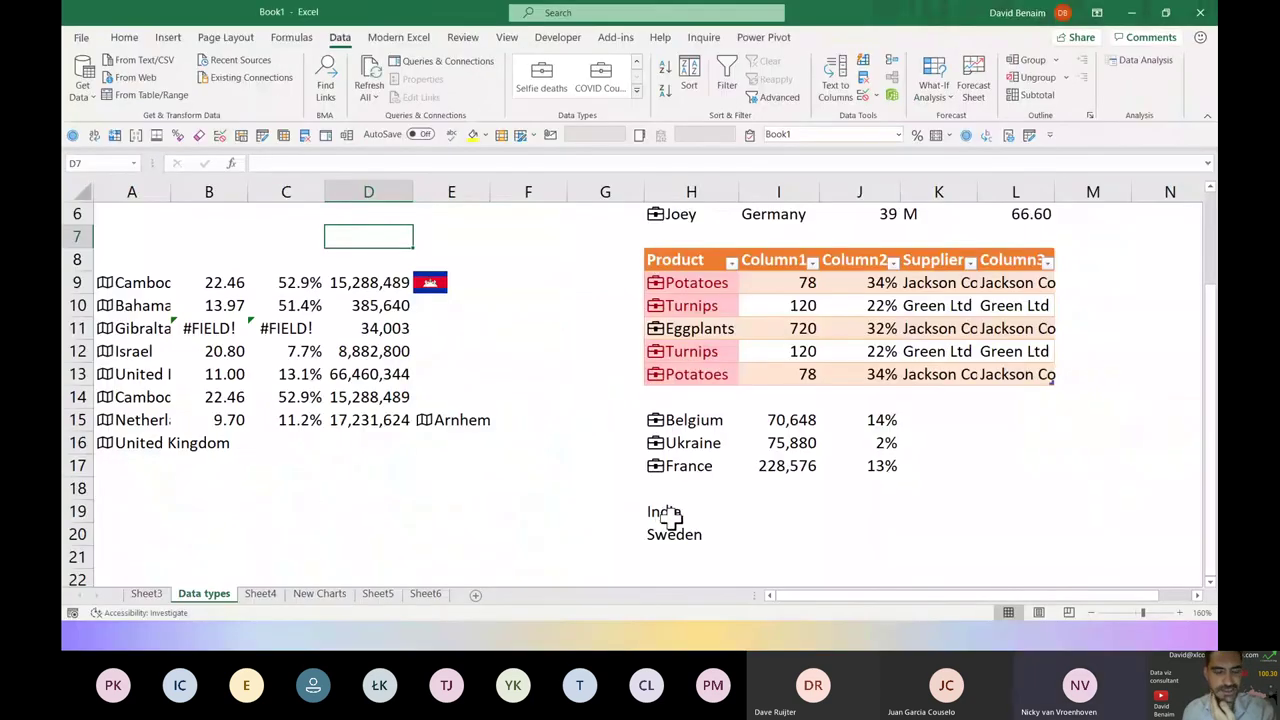
{"action": "left_click_drag", "start_coordinate": [664, 512], "coordinate": [686, 537]}
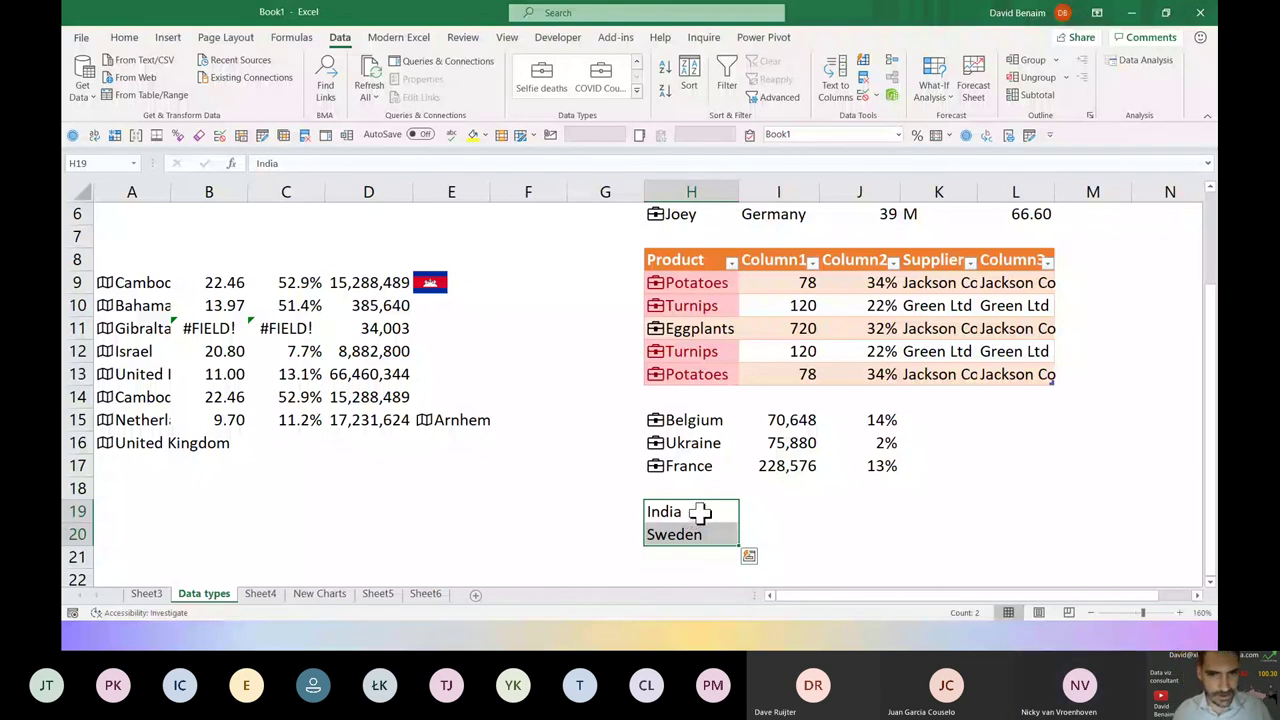
Replace Sweden in H20 with USA
{"action": "left_click_drag", "start_coordinate": [694, 512], "coordinate": [697, 527]}
{"action": "left_click", "coordinate": [697, 530]}
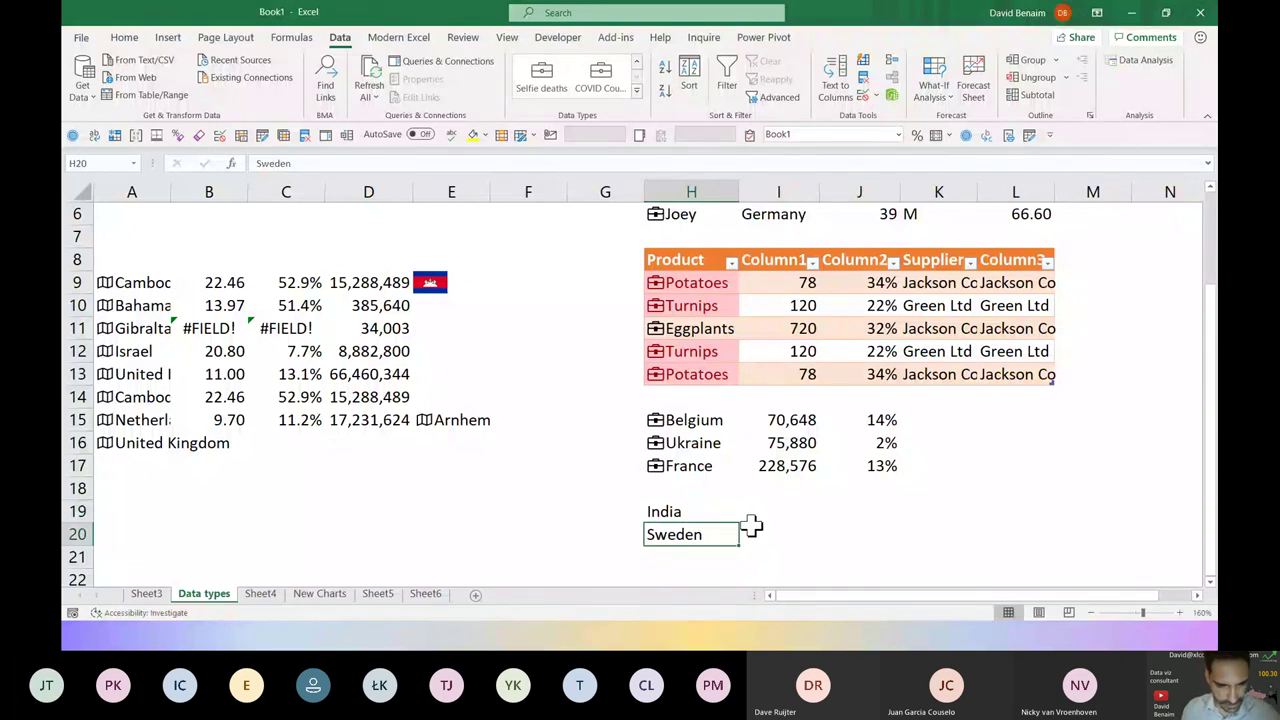
{"action": "type", "text": "USA"}
{"action": "key", "text": "Return"}
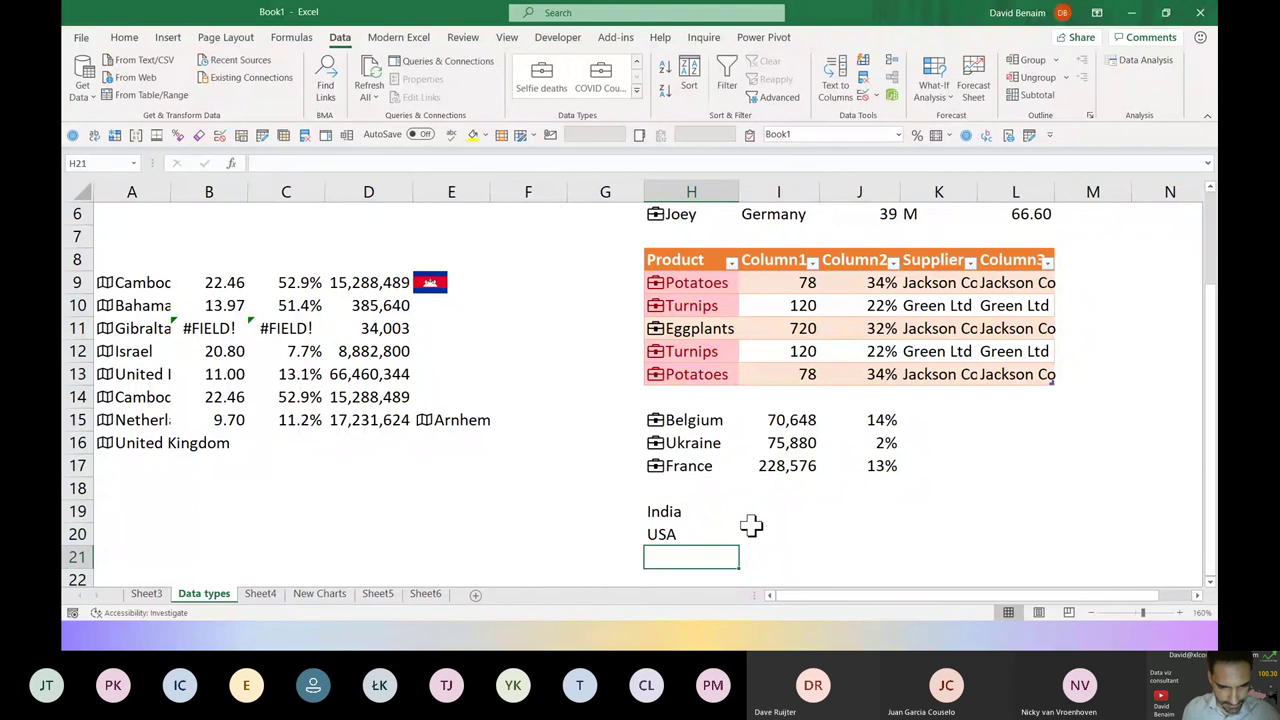
Enter France in H21 and select India, USA and France in H19:H21
{"action": "type", "text": "U"}
{"action": "key", "text": "BackSpace"}
{"action": "type", "text": "France"}
{"action": "key", "text": "BackSpace"}
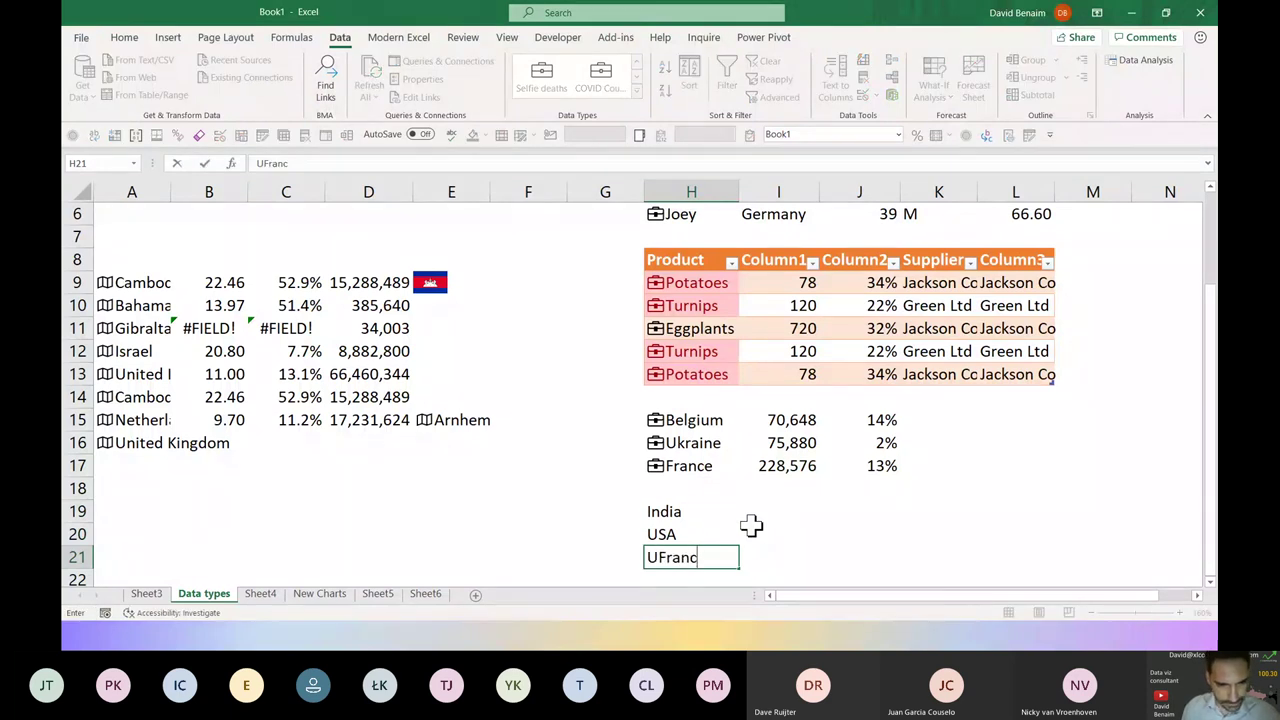
{"action": "key", "text": "Escape"}
{"action": "type", "text": "France"}
{"action": "key", "text": "Return"}
{"action": "key", "text": "Up"}
{"action": "key", "text": "Up"}
{"action": "key", "text": "Up"}
{"action": "key", "text": "Up"}
{"action": "left_click_drag", "start_coordinate": [690, 488], "coordinate": [700, 534]}
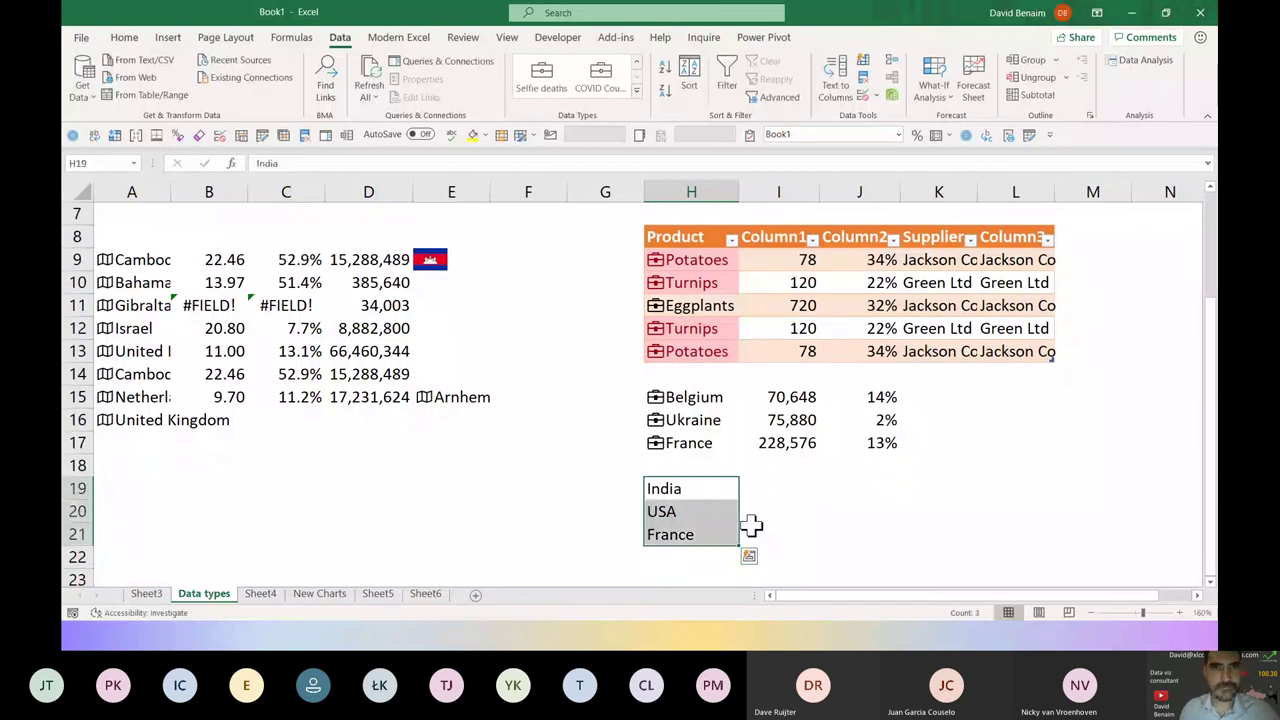
Convert the three entries to Selfie deaths and browse the matches found for France and USA
{"action": "left_click", "coordinate": [542, 85]}
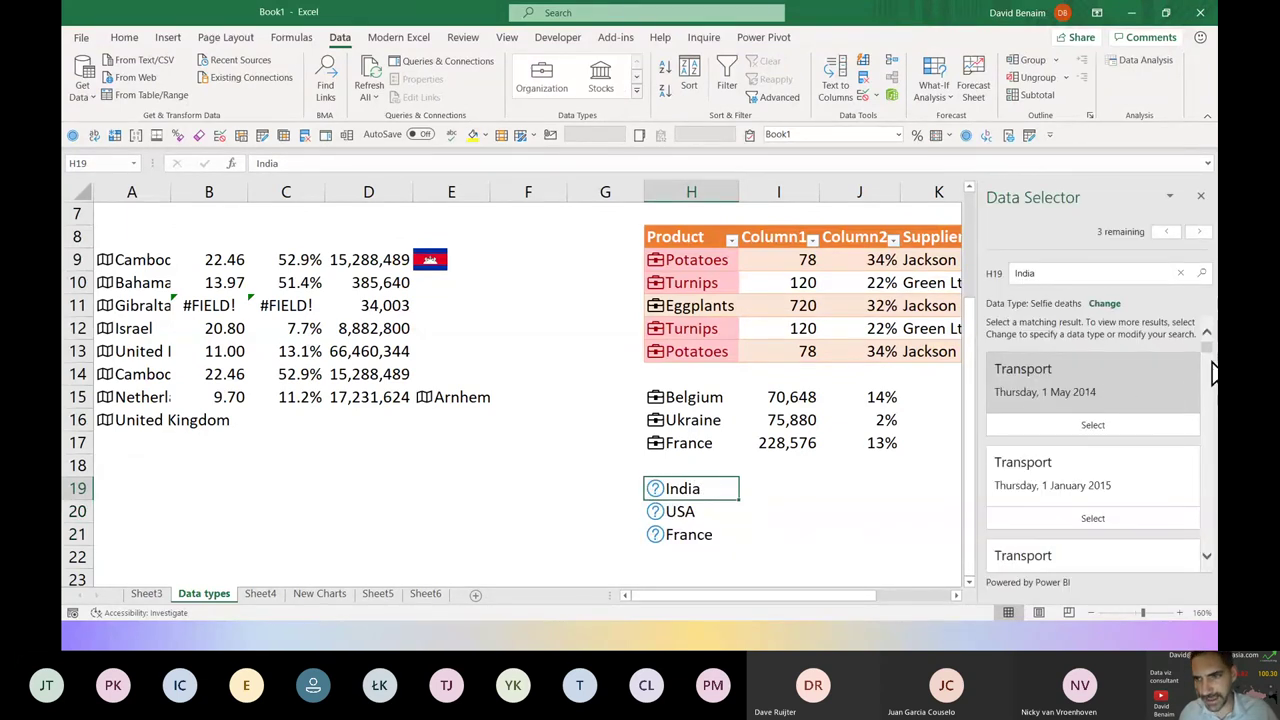
{"action": "scroll", "coordinate": [1210, 365], "scroll_direction": "down", "scroll_amount": 3}
{"action": "scroll", "coordinate": [1210, 360], "scroll_direction": "up", "scroll_amount": 3}
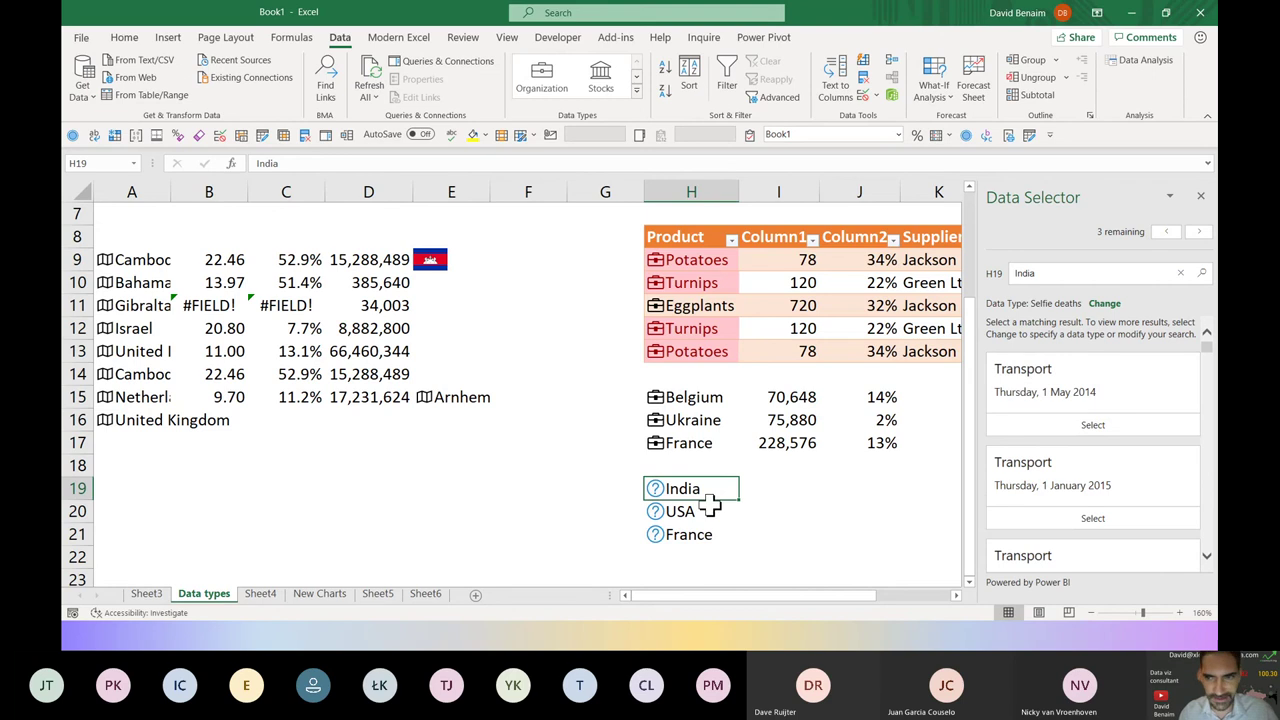
{"action": "scroll", "coordinate": [1068, 402], "scroll_direction": "down", "scroll_amount": 10}
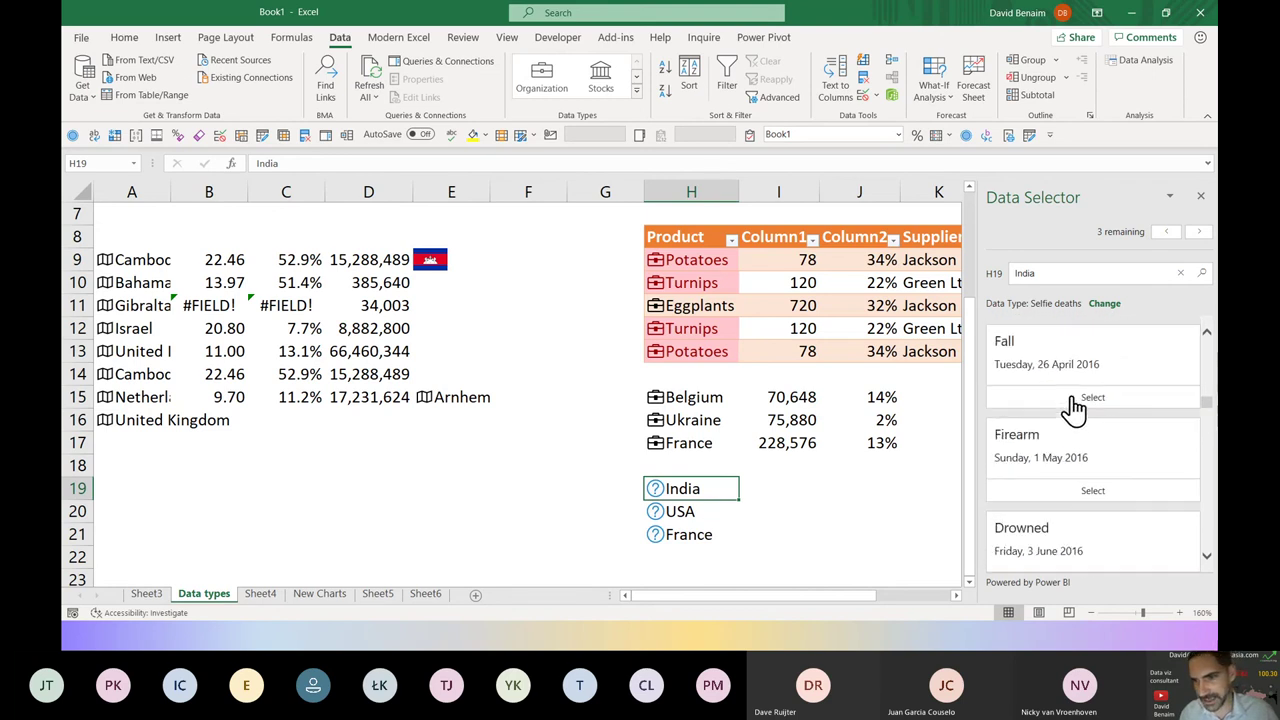
{"action": "scroll", "coordinate": [1072, 408], "scroll_direction": "down", "scroll_amount": 15}
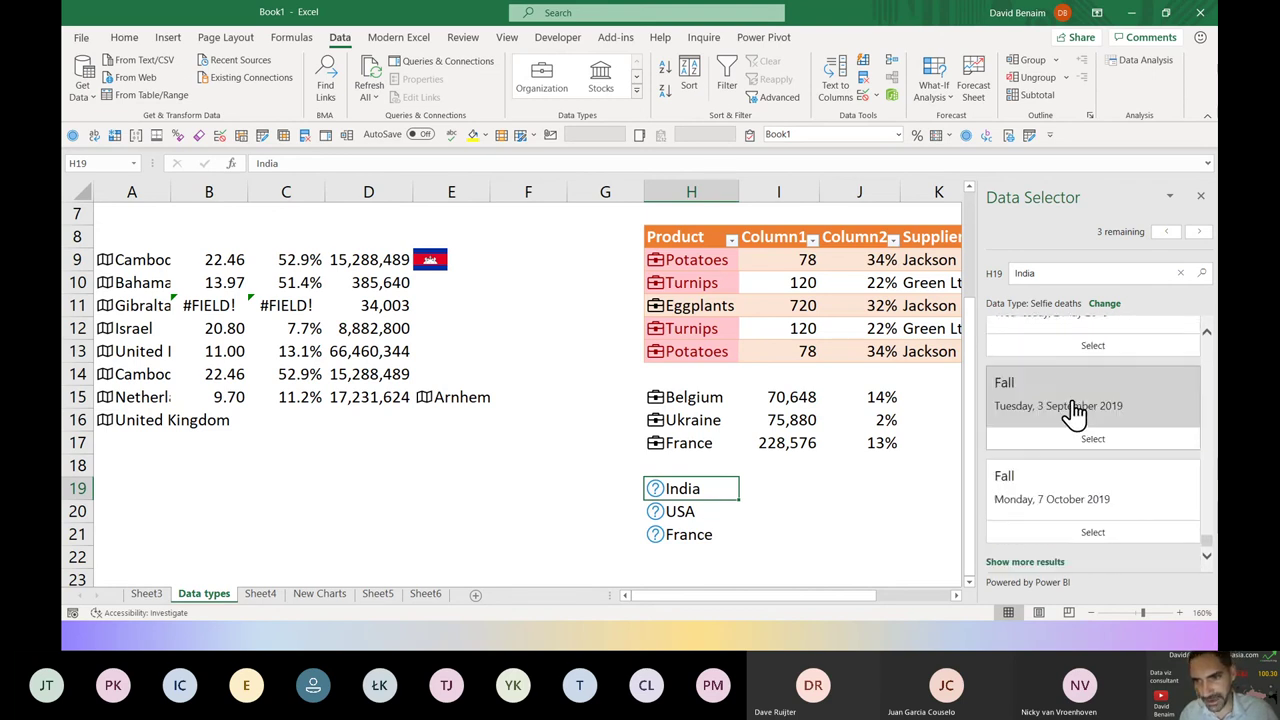
{"action": "scroll", "coordinate": [1072, 415], "scroll_direction": "up", "scroll_amount": 10}
{"action": "scroll", "coordinate": [1071, 423], "scroll_direction": "down", "scroll_amount": 5}
{"action": "left_click", "coordinate": [705, 536]}
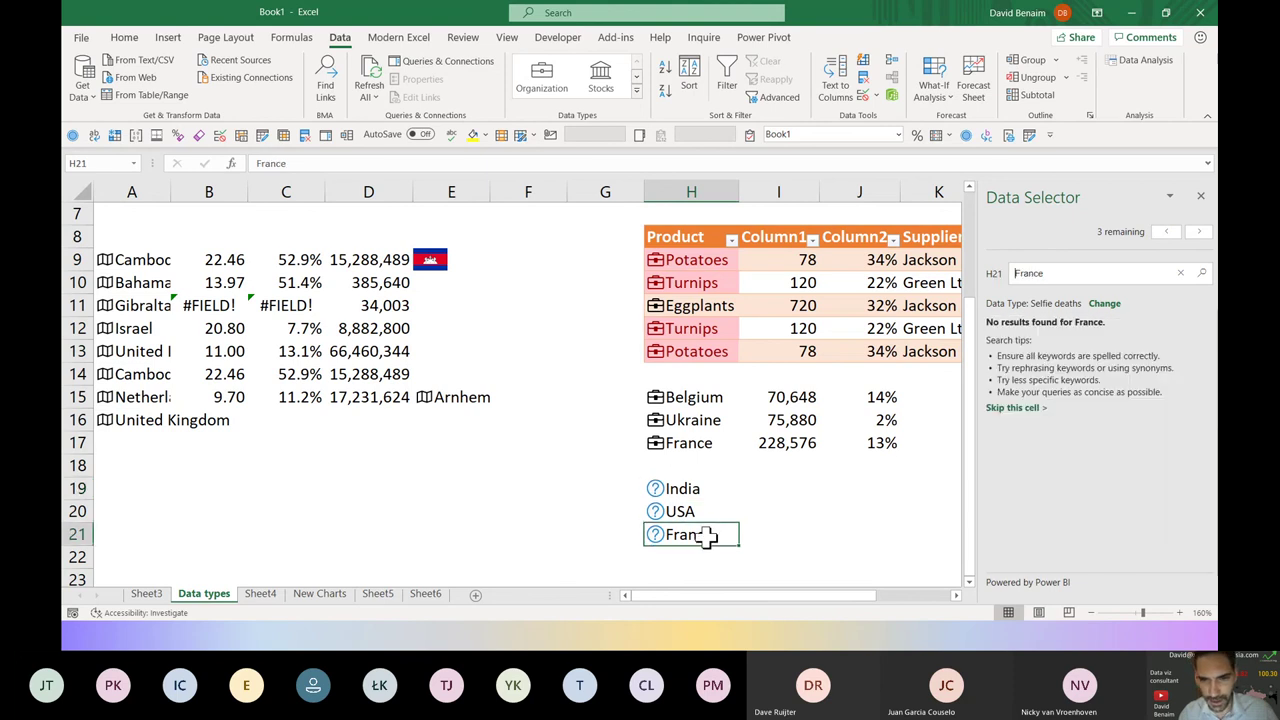
{"action": "left_click", "coordinate": [700, 511]}
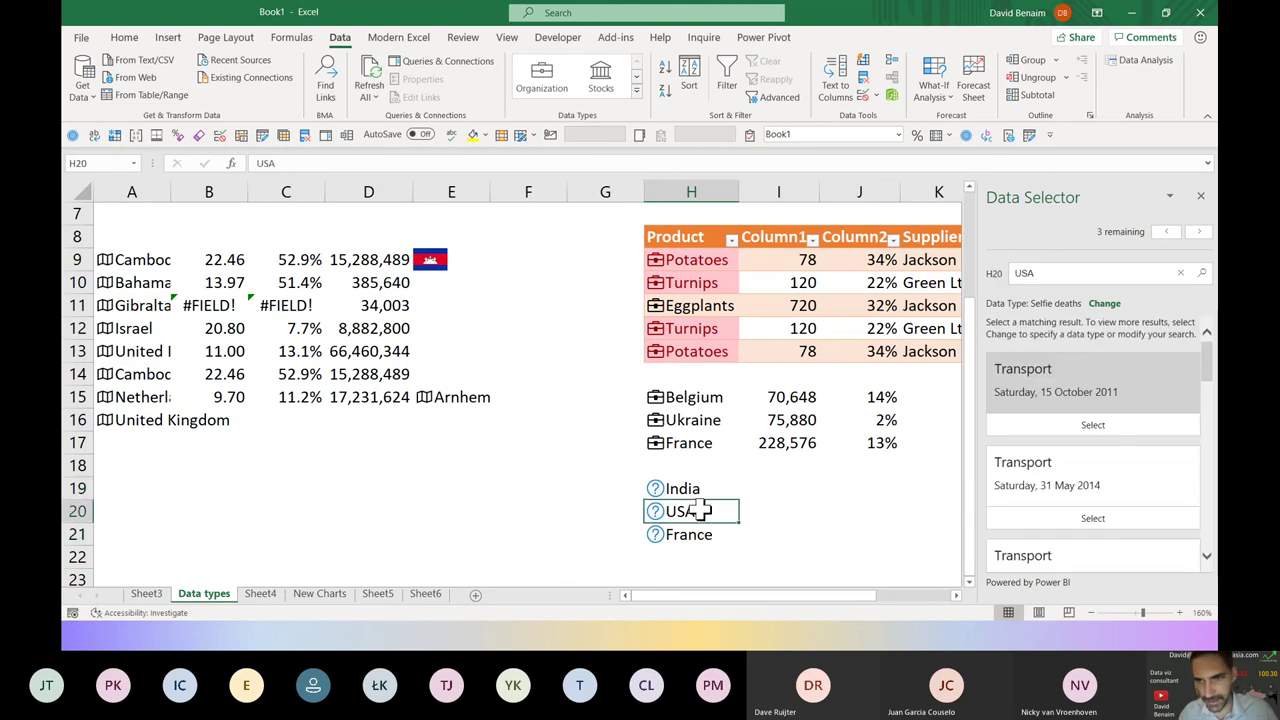
{"action": "scroll", "coordinate": [1037, 429], "scroll_direction": "down", "scroll_amount": 10}
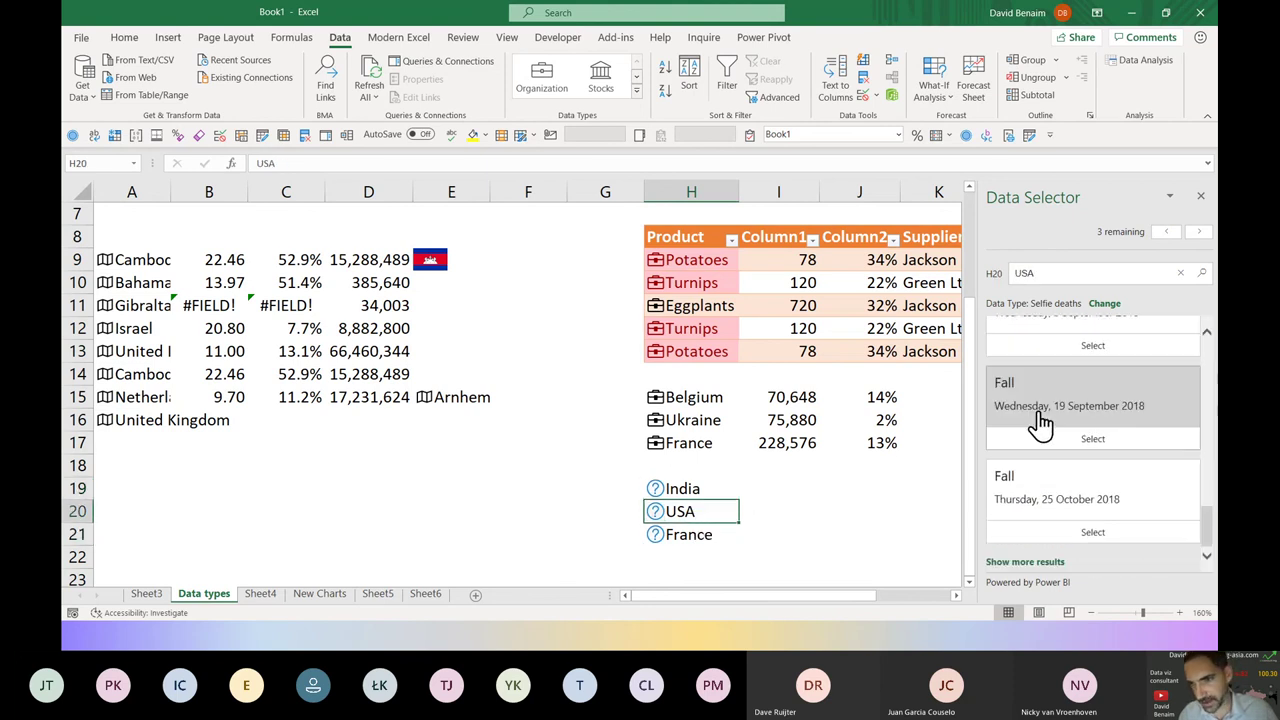
Link USA to the 25 October 2018 Fall record and India to a Transport record
{"action": "left_click", "coordinate": [1057, 520]}
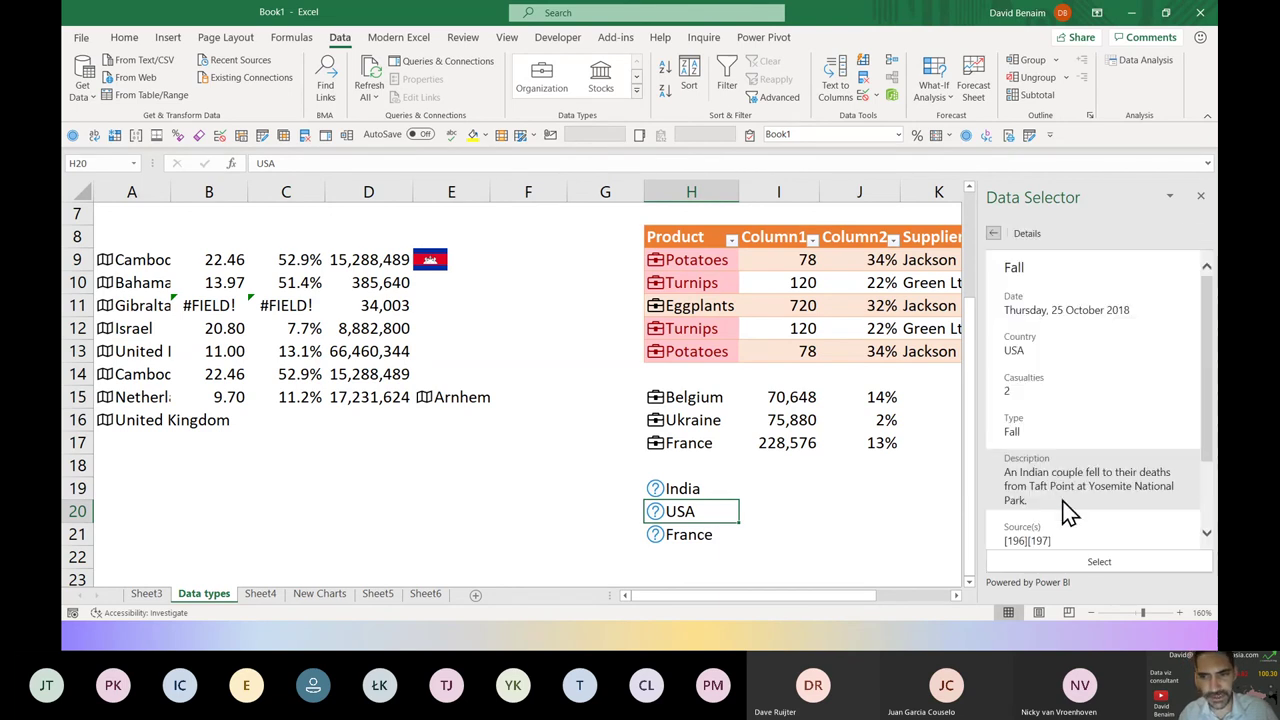
{"action": "left_click", "coordinate": [1082, 561]}
{"action": "left_click", "coordinate": [690, 487]}
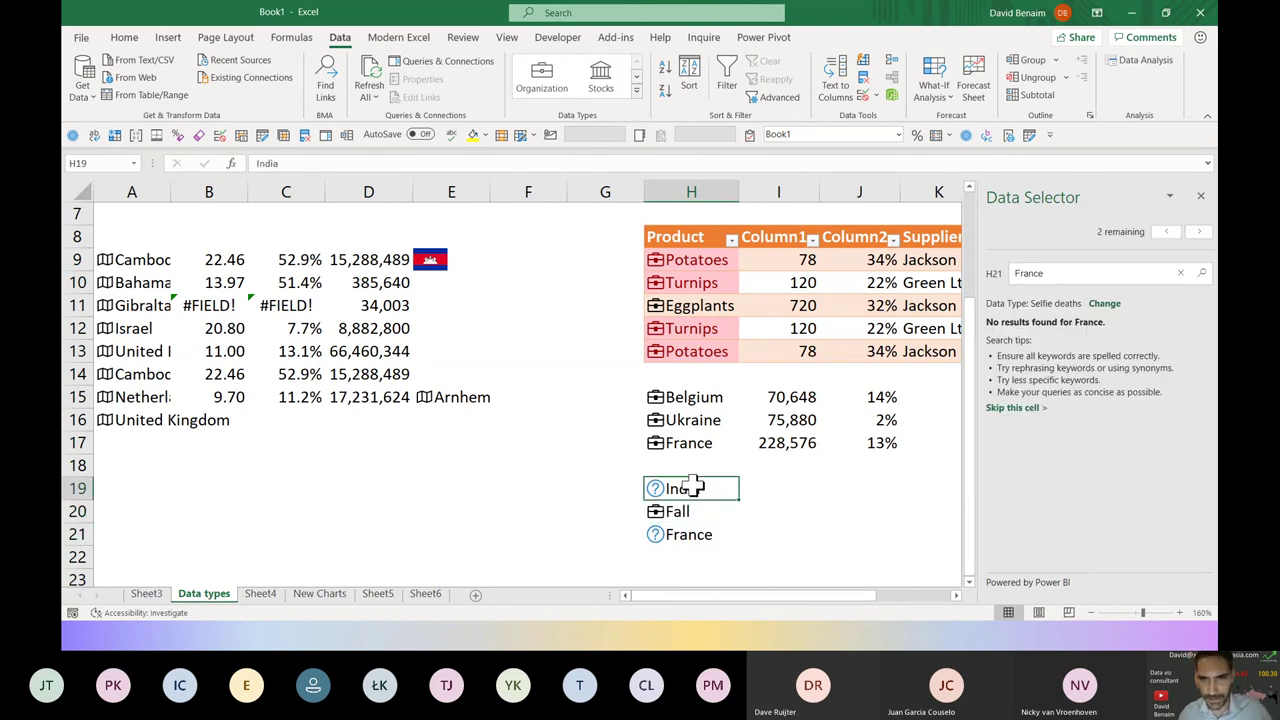
{"action": "left_click", "coordinate": [1087, 427]}
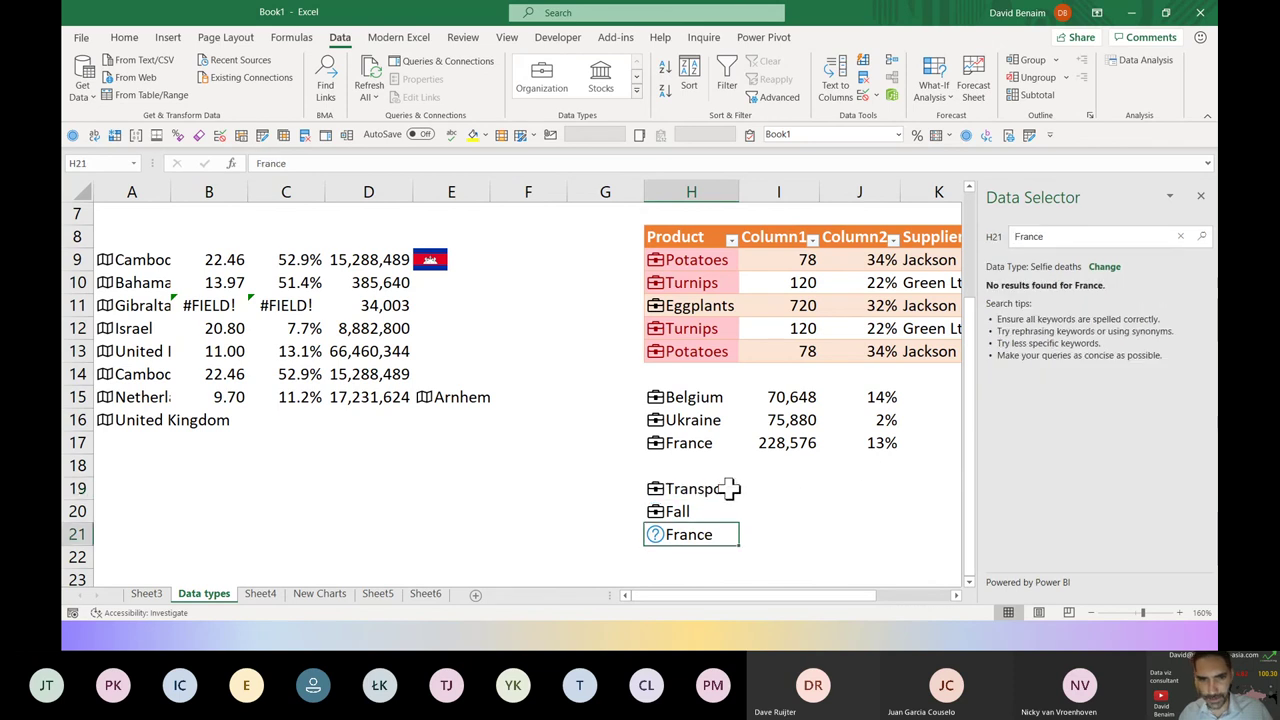
Insert the Description field beside the Transport and Fall records and inspect the I19 and I20 formulas
{"action": "left_click_drag", "start_coordinate": [662, 489], "coordinate": [670, 510]}
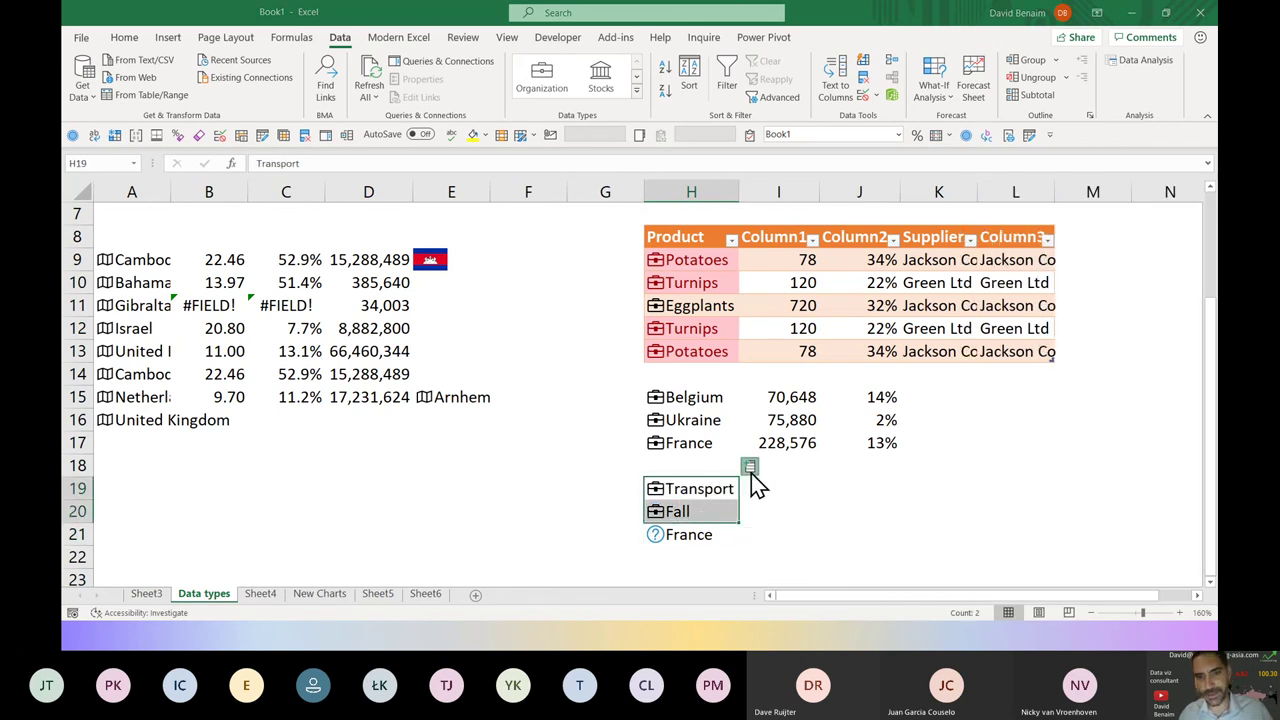
{"action": "left_click", "coordinate": [749, 467]}
{"action": "left_click", "coordinate": [790, 352]}
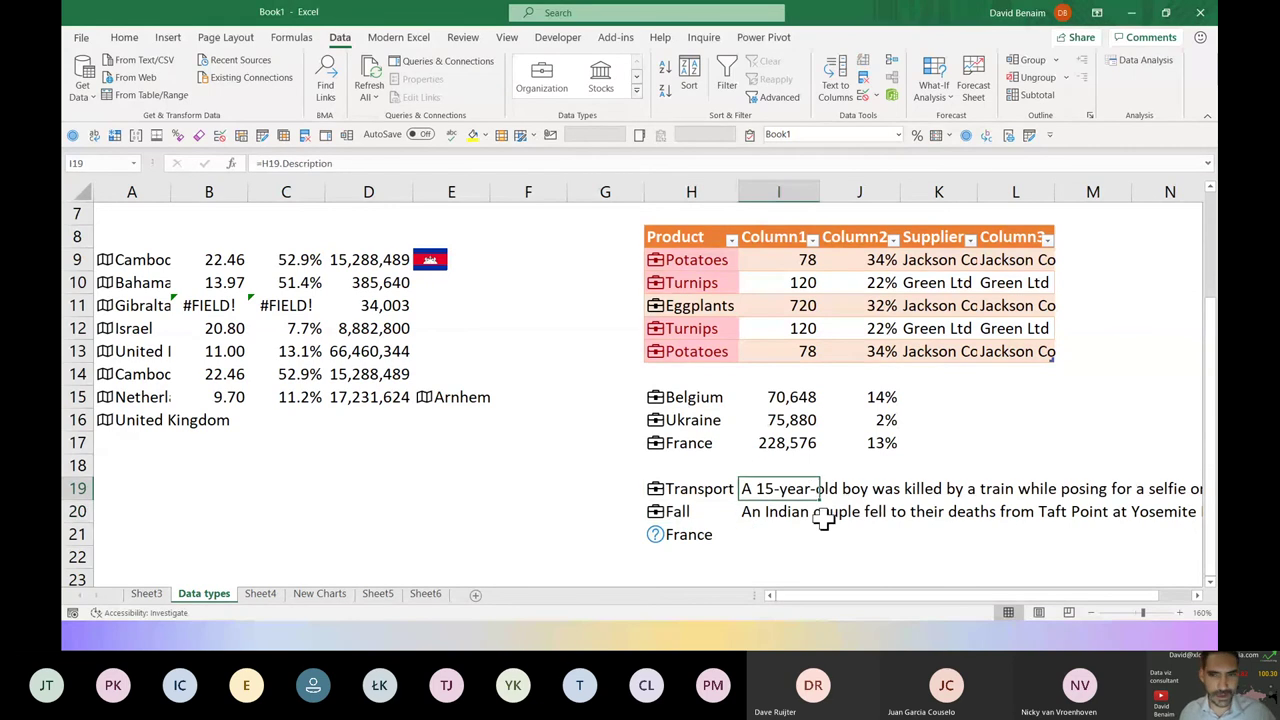
{"action": "key", "text": "F2"}
{"action": "key", "text": "Escape"}
{"action": "key", "text": "Down"}
{"action": "key", "text": "F2"}
{"action": "key", "text": "Escape"}
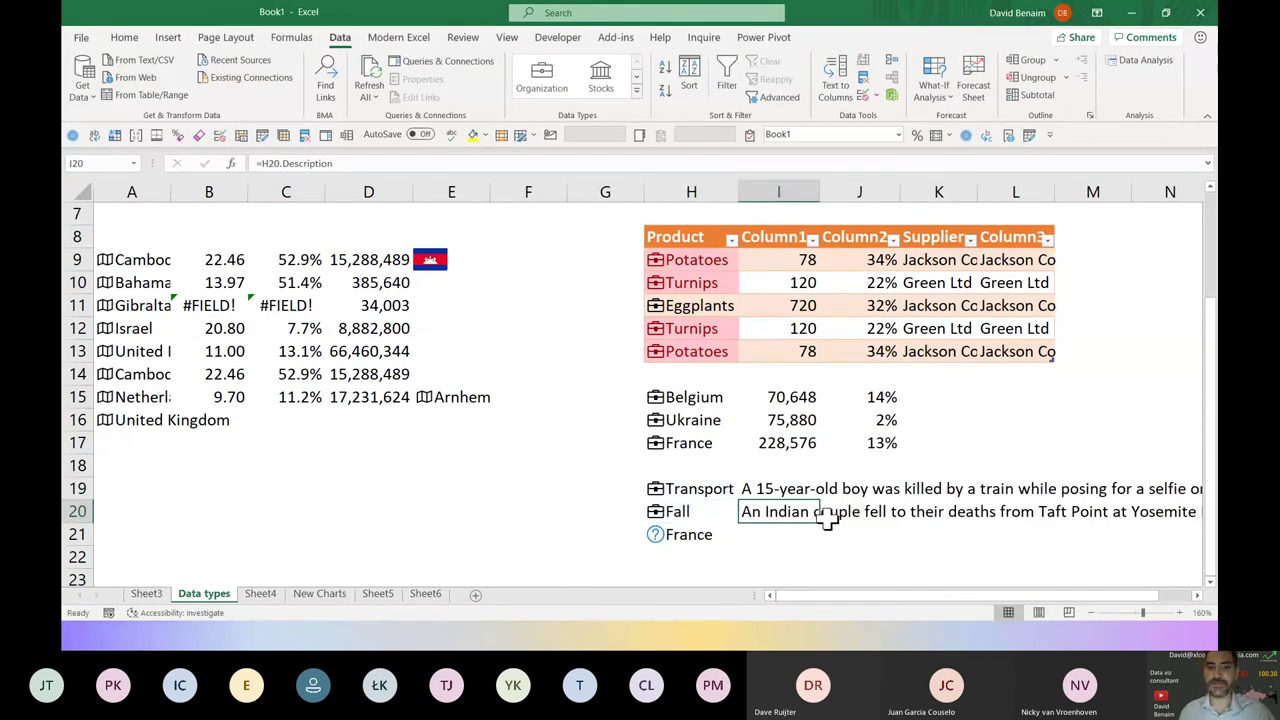
Delete the unresolved France entry in H21 and switch windows with Alt+Tab
{"action": "left_click_drag", "start_coordinate": [620, 541], "coordinate": [694, 531]}
{"action": "key", "text": "Delete"}
{"action": "left_click", "coordinate": [765, 494]}
{"action": "key", "text": "alt+Tab"}
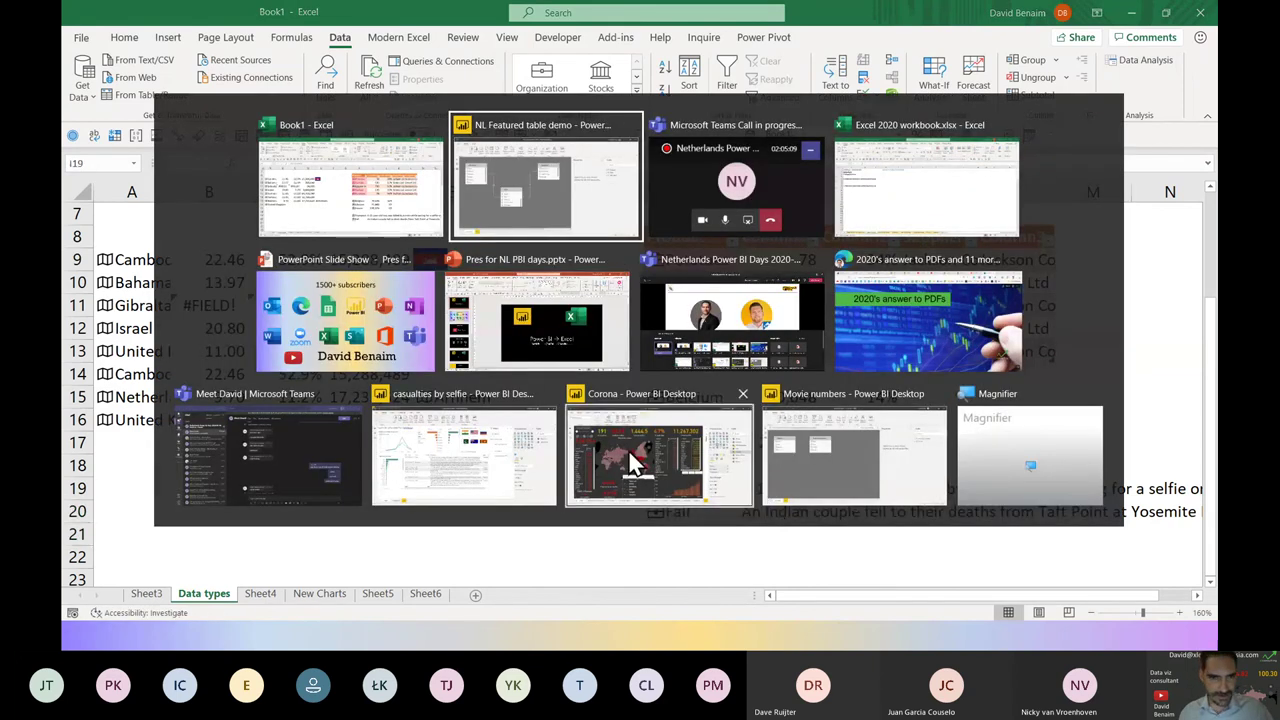
Switch to the casualties by selfie Power BI report and show the DimDates table in Data view
{"action": "left_click", "coordinate": [505, 447]}
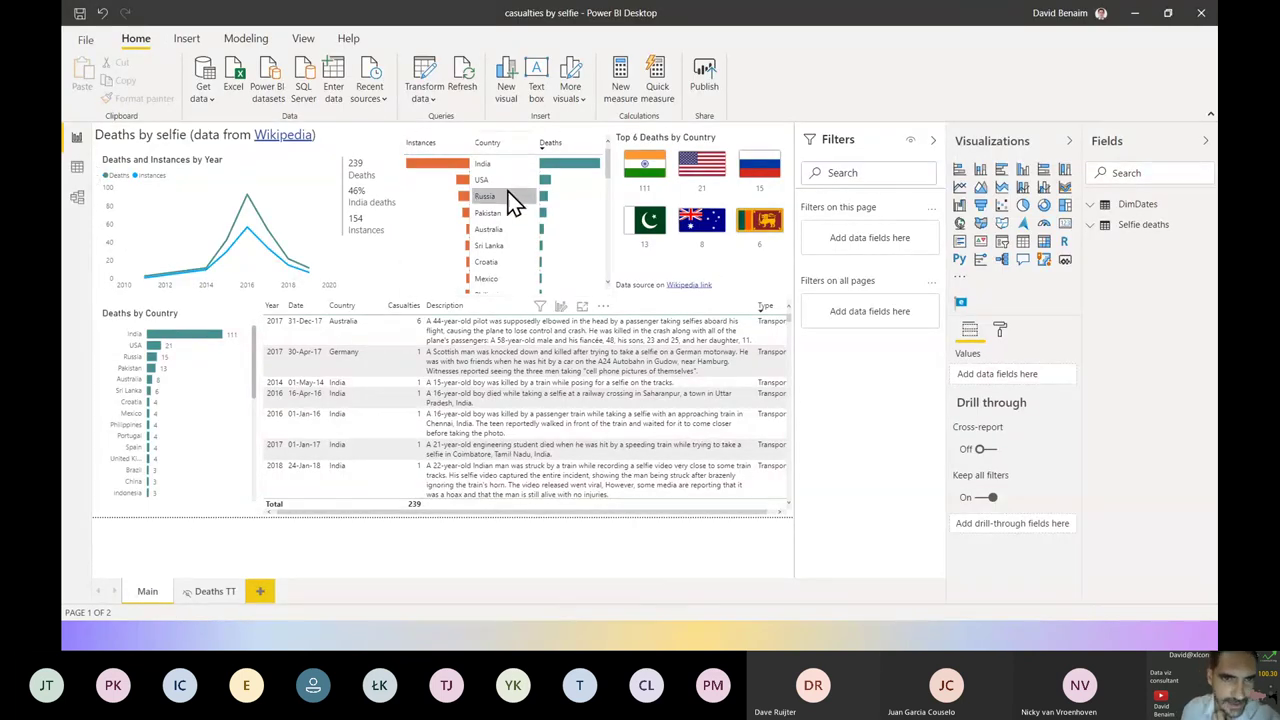
{"action": "mouse_move", "coordinate": [482, 215]}
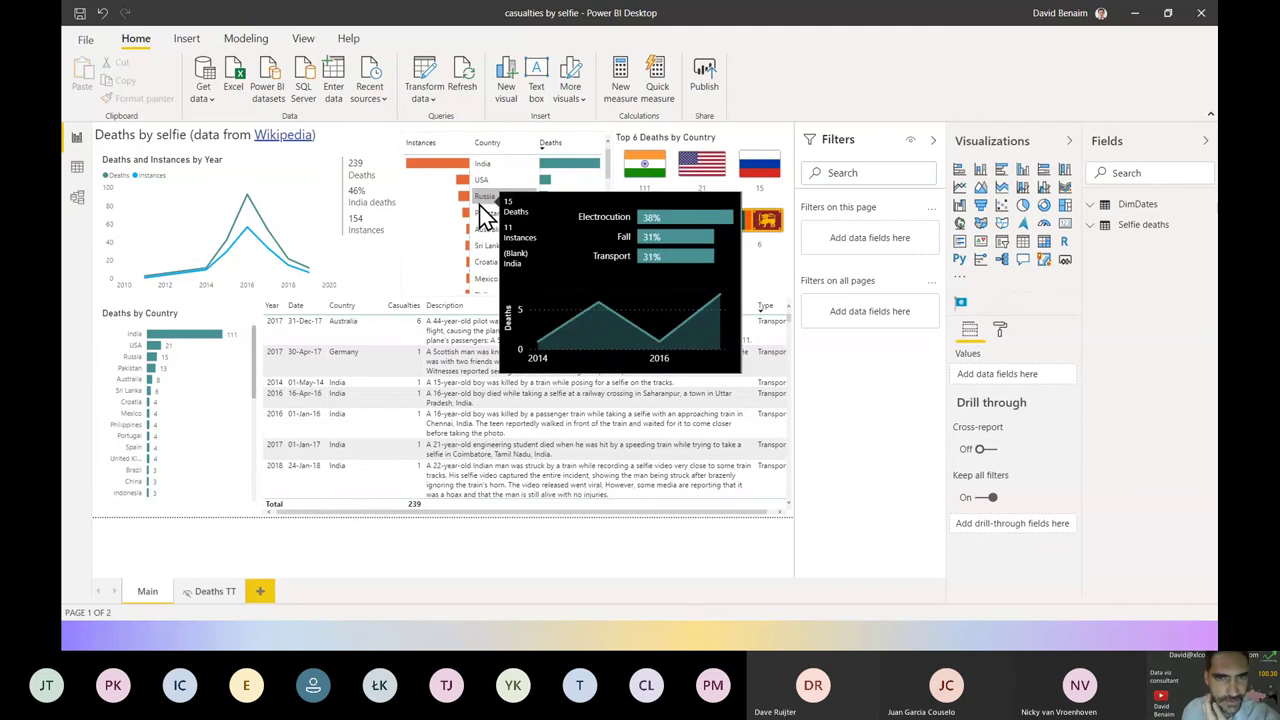
{"action": "left_click", "coordinate": [76, 167]}
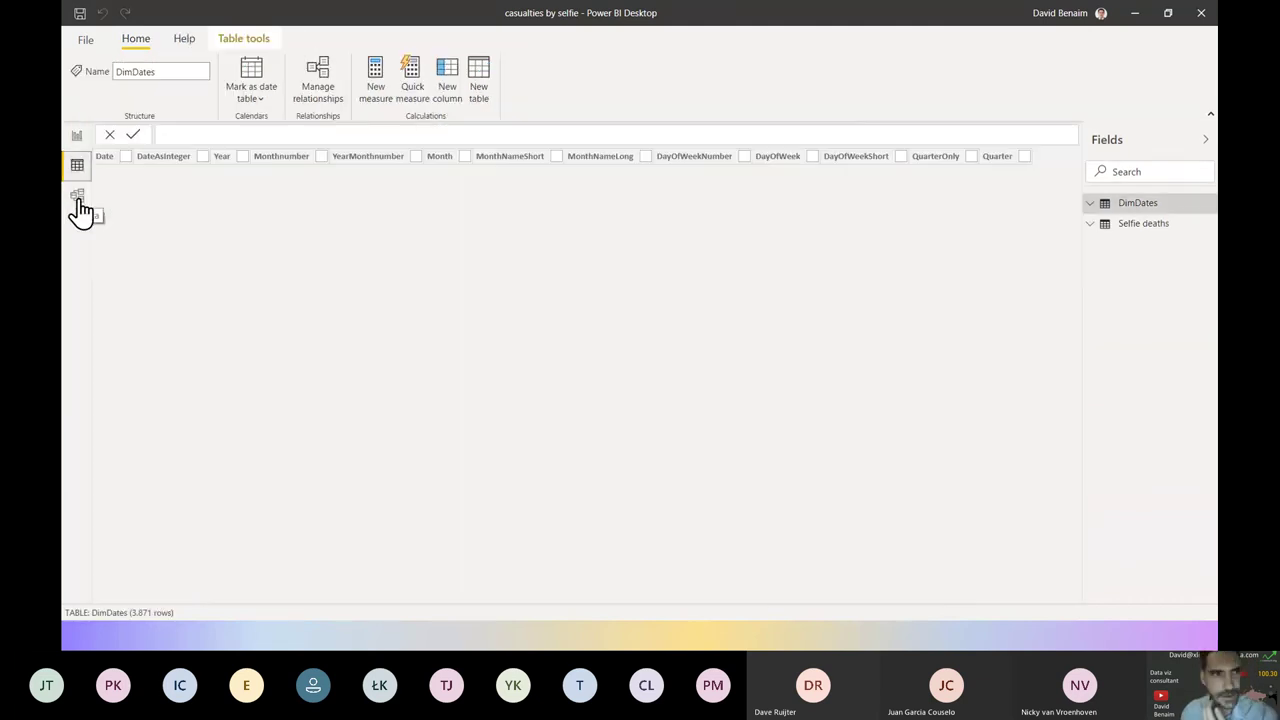
{"action": "left_click", "coordinate": [78, 200]}
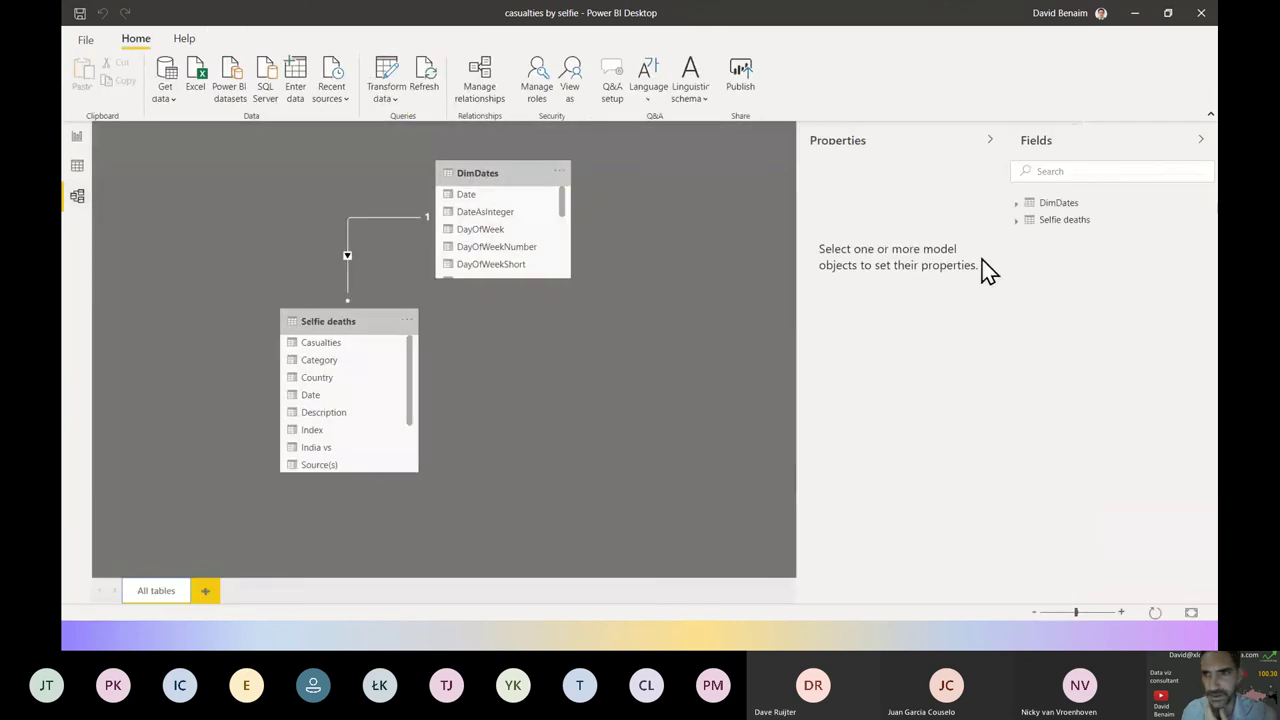
{"action": "left_click", "coordinate": [1070, 221]}
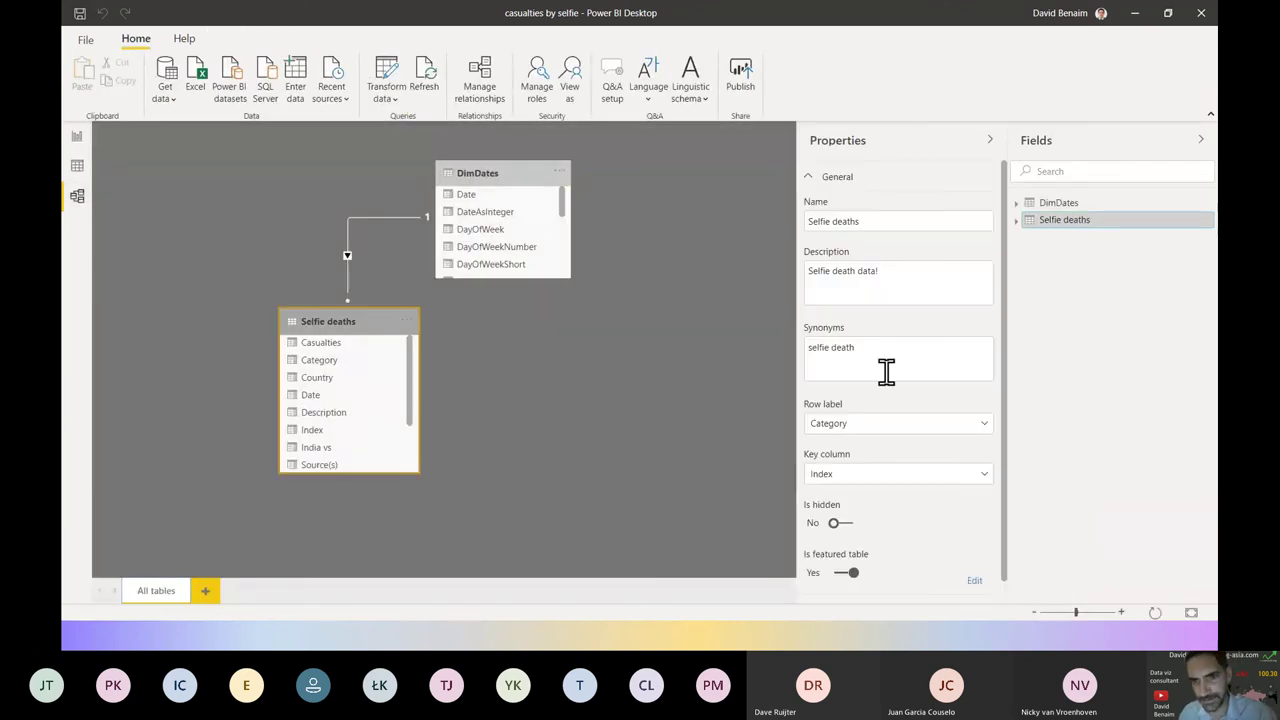
{"action": "scroll", "coordinate": [893, 458], "scroll_direction": "down", "scroll_amount": 1}
{"action": "left_click", "coordinate": [972, 558]}
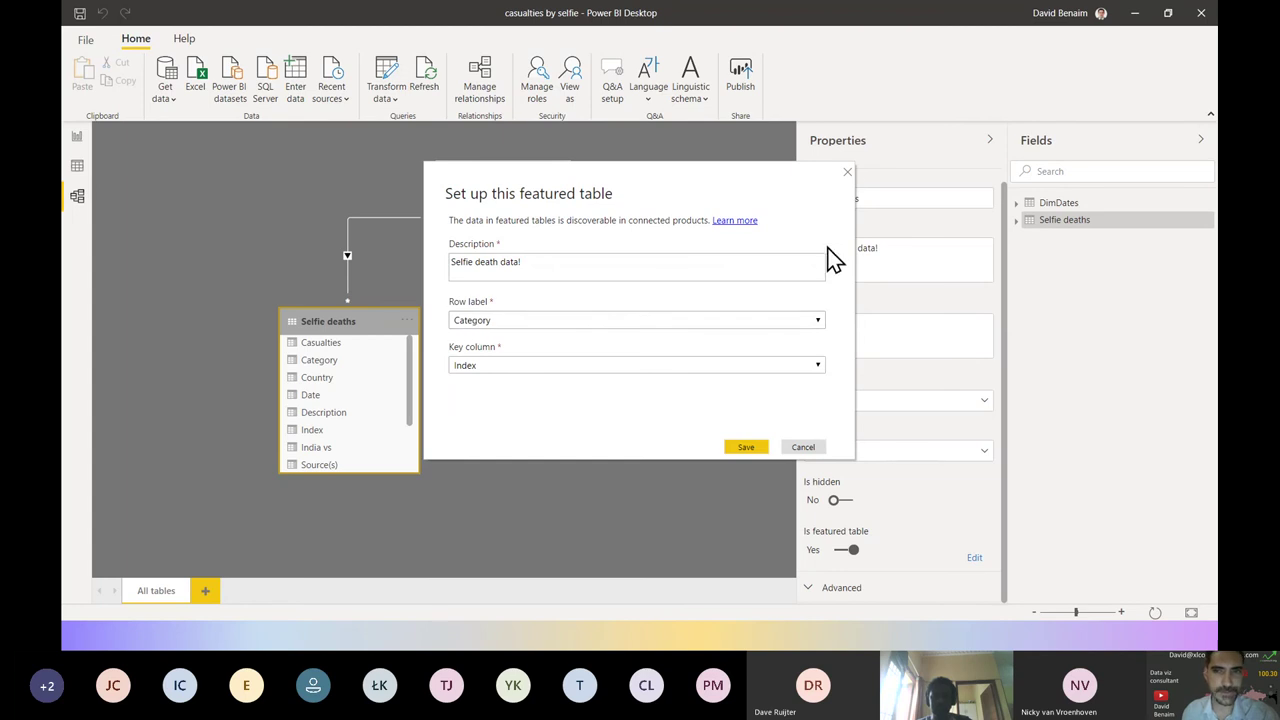
{"action": "left_click", "coordinate": [847, 174]}
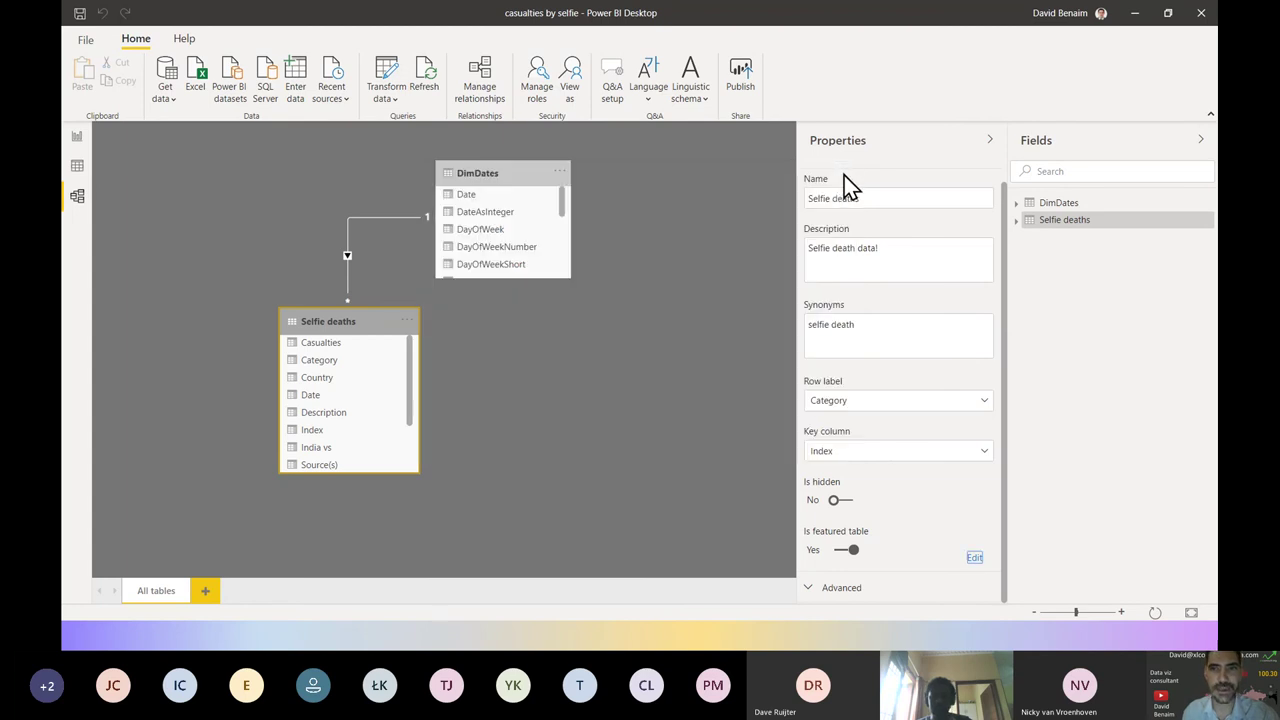
Show the Selfie deaths table in Data view and switch between its Category and Index columns
{"action": "left_click", "coordinate": [78, 170]}
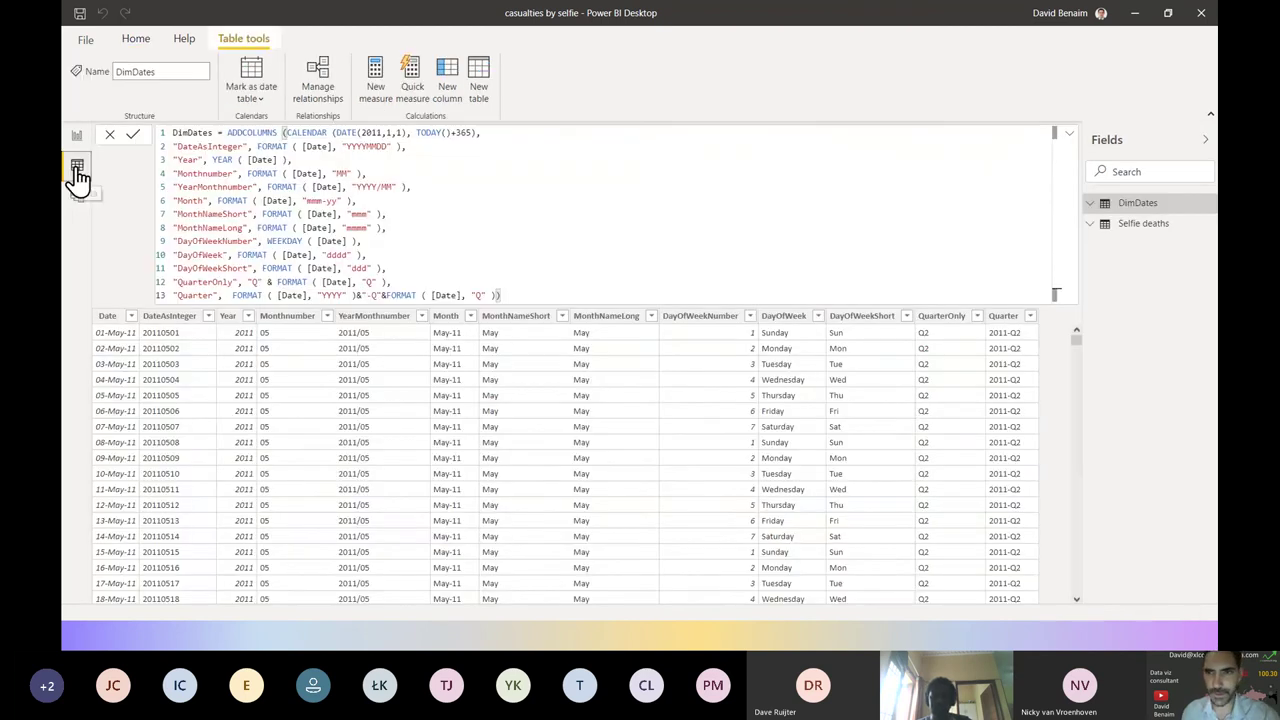
{"action": "left_click", "coordinate": [1140, 226]}
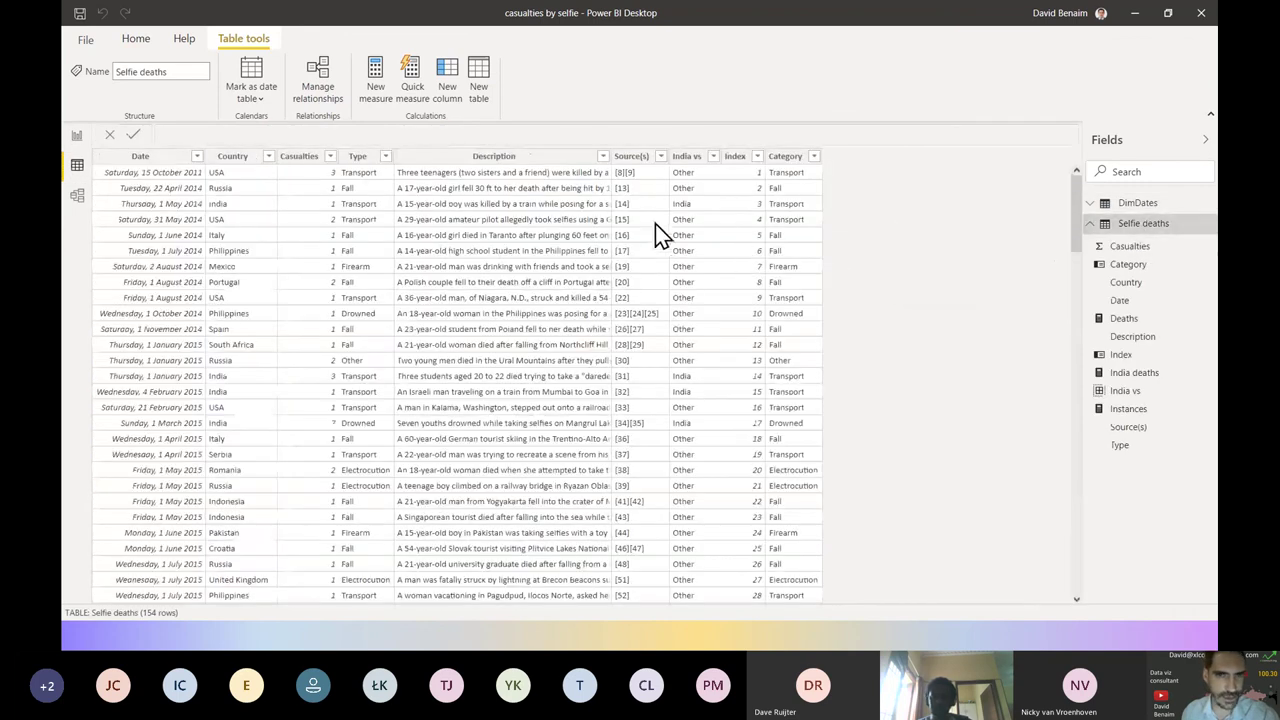
{"action": "left_click", "coordinate": [792, 179]}
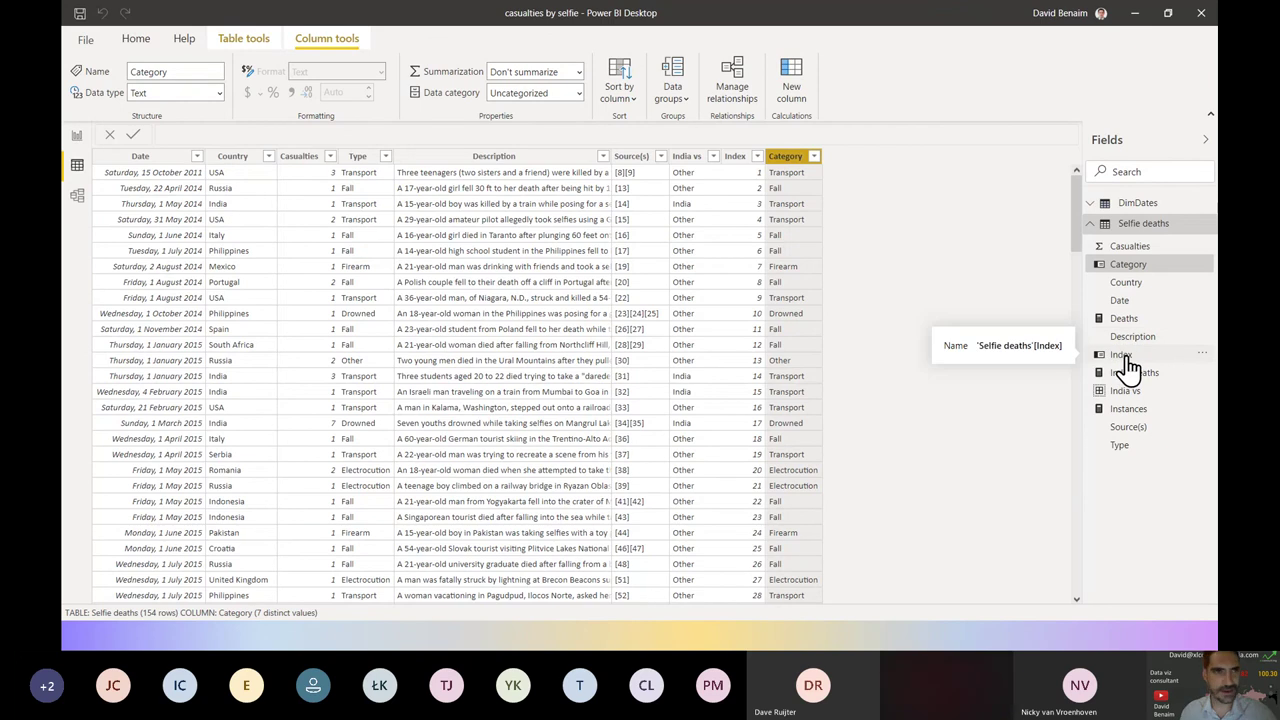
{"action": "key", "text": "alt+Tab"}
{"action": "key", "text": "alt+Tab"}
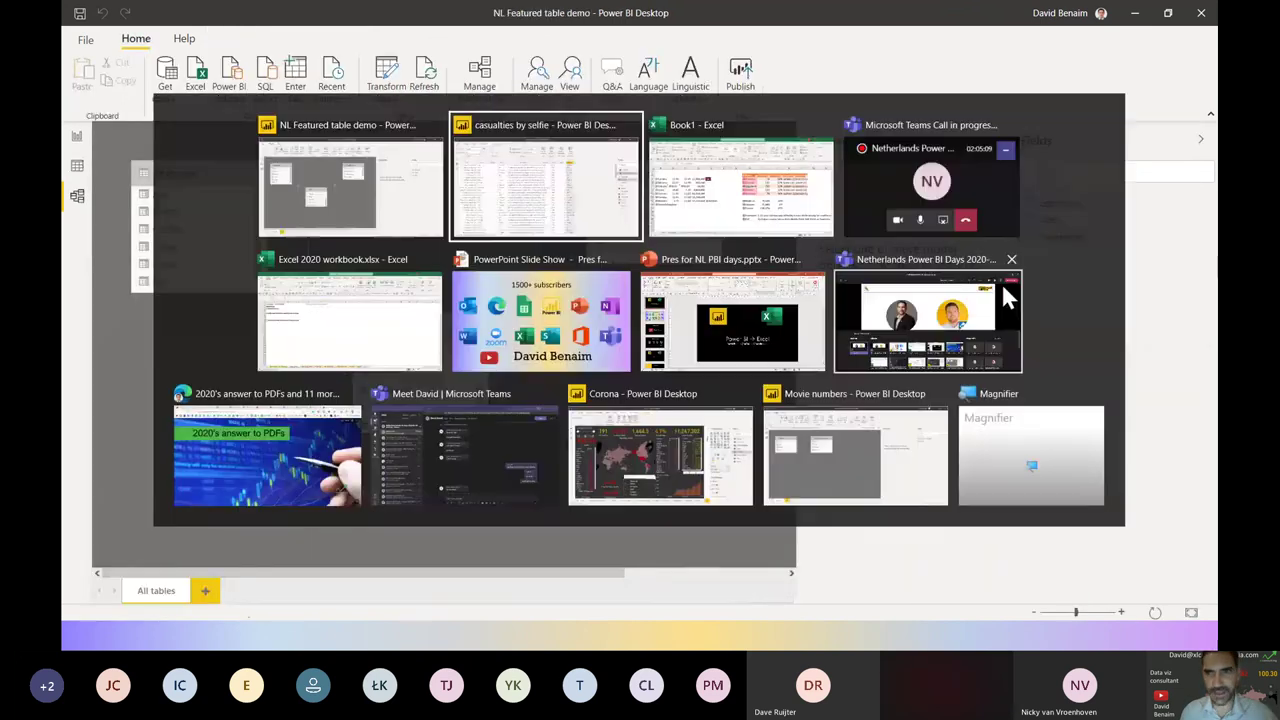
{"action": "left_click", "coordinate": [1106, 358]}
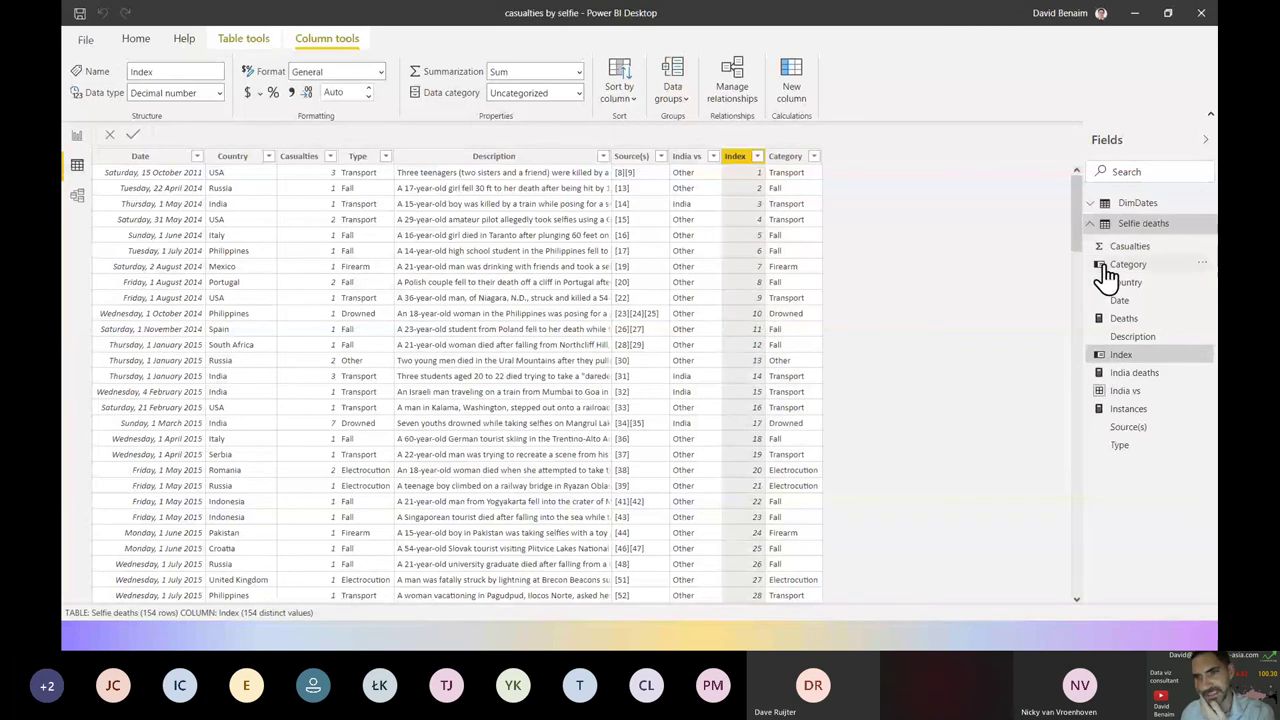
{"action": "left_click", "coordinate": [1107, 266]}
{"action": "left_click", "coordinate": [1106, 357]}
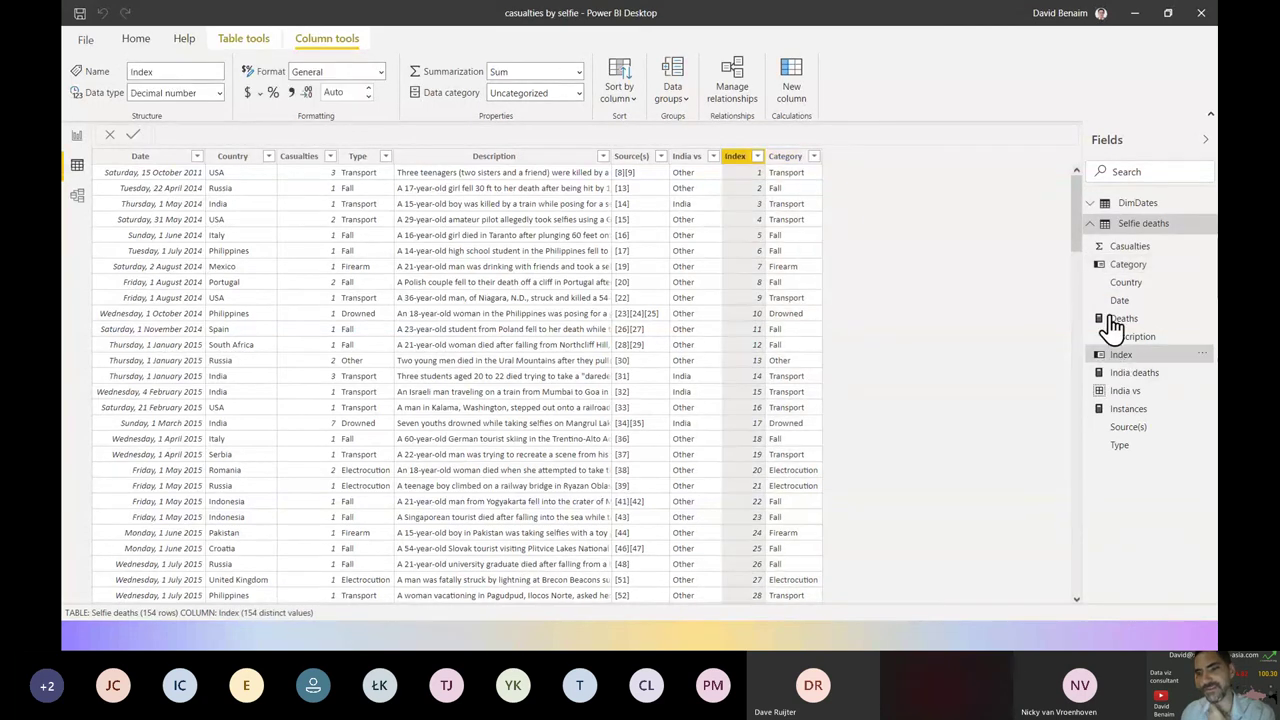
{"action": "left_click", "coordinate": [1112, 268]}
{"action": "left_click", "coordinate": [1118, 357]}
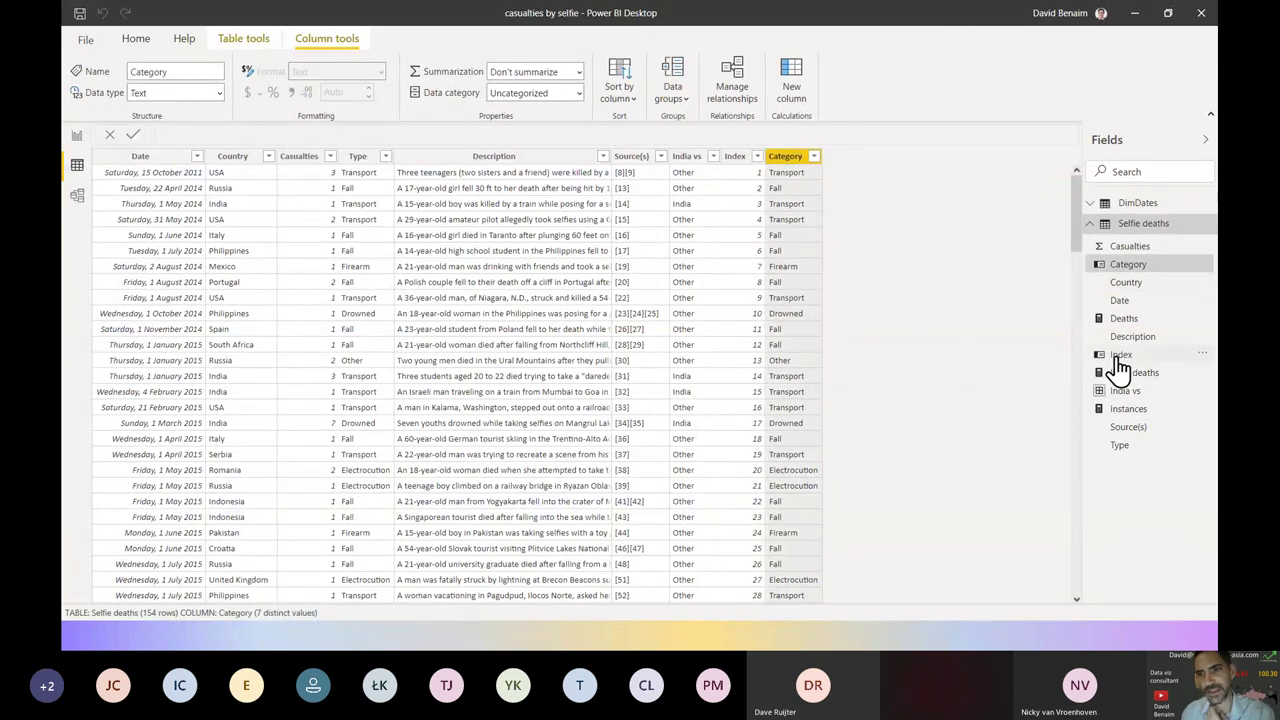
{"action": "left_click", "coordinate": [1120, 272]}
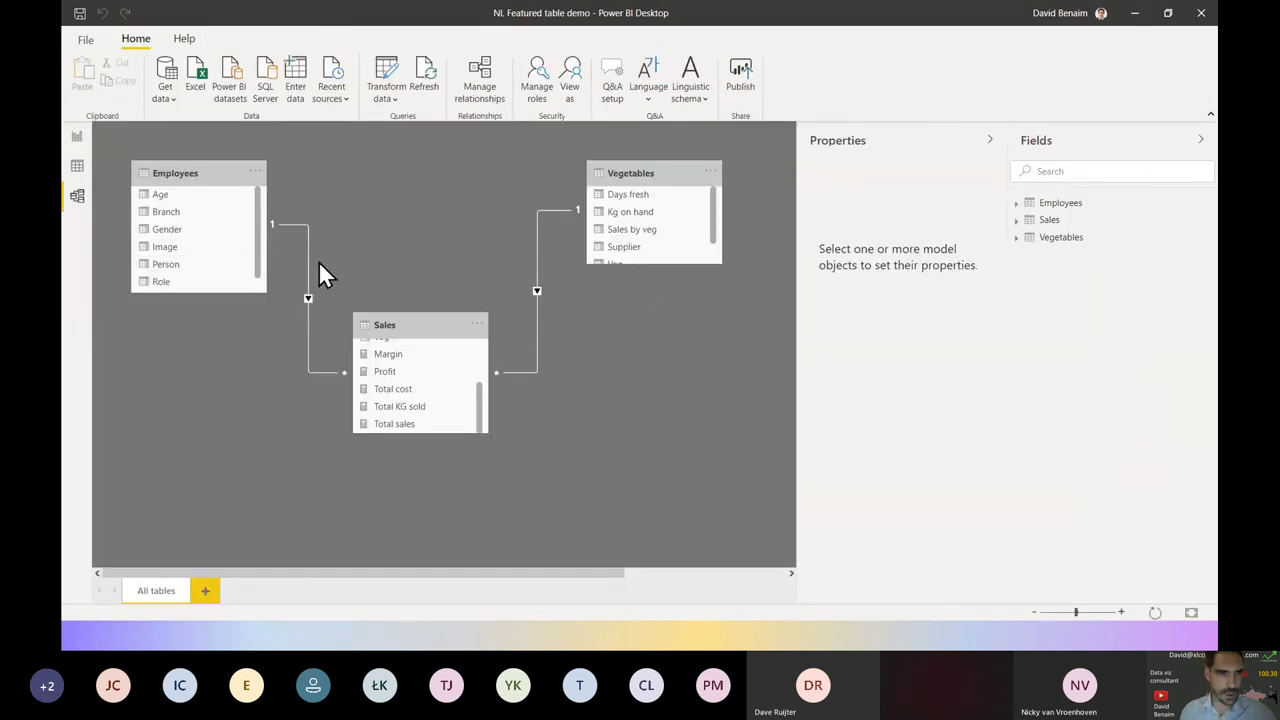
Switch to NL Featured table demo, hide the Properties and Fields panes, and show the Sales for Friends Ltd report
{"action": "key", "text": "alt+Tab"}
{"action": "key", "text": "alt+Tab"}
{"action": "key", "text": "alt+Tab"}
{"action": "key", "text": "alt+Tab"}
{"action": "key", "text": "alt+Tab"}
{"action": "key", "text": "alt+Tab"}
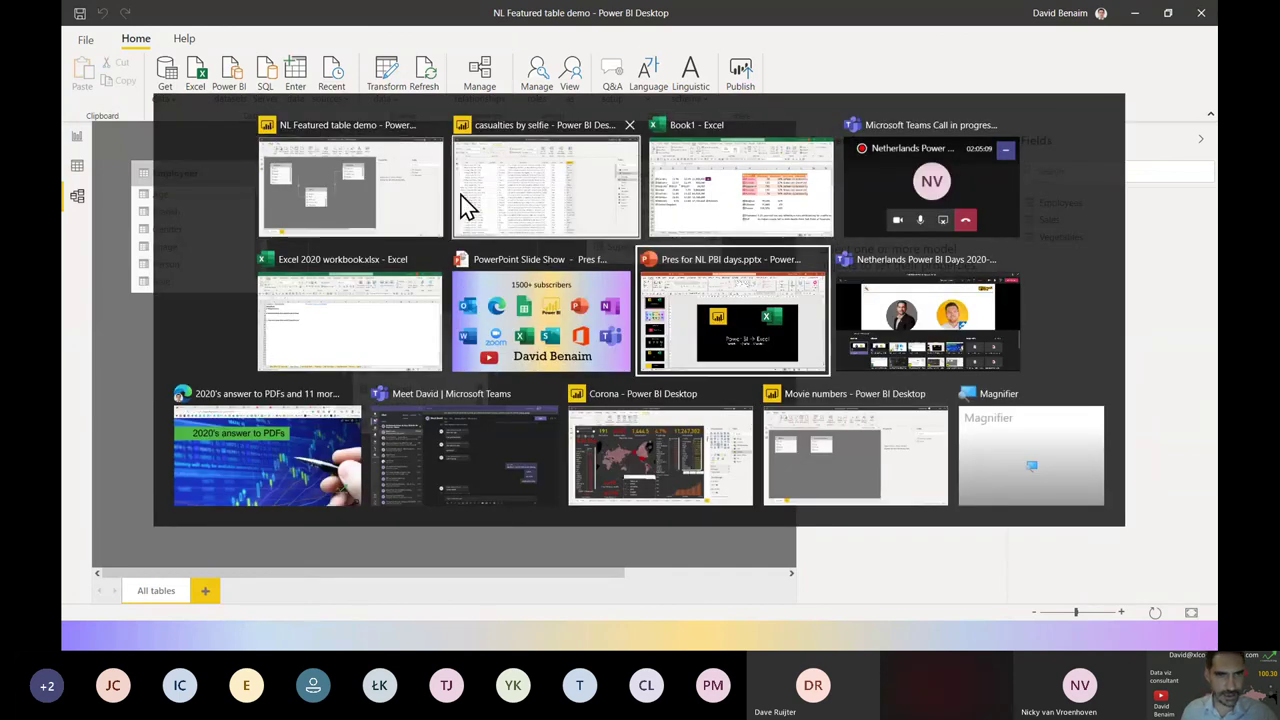
{"action": "left_click", "coordinate": [380, 205]}
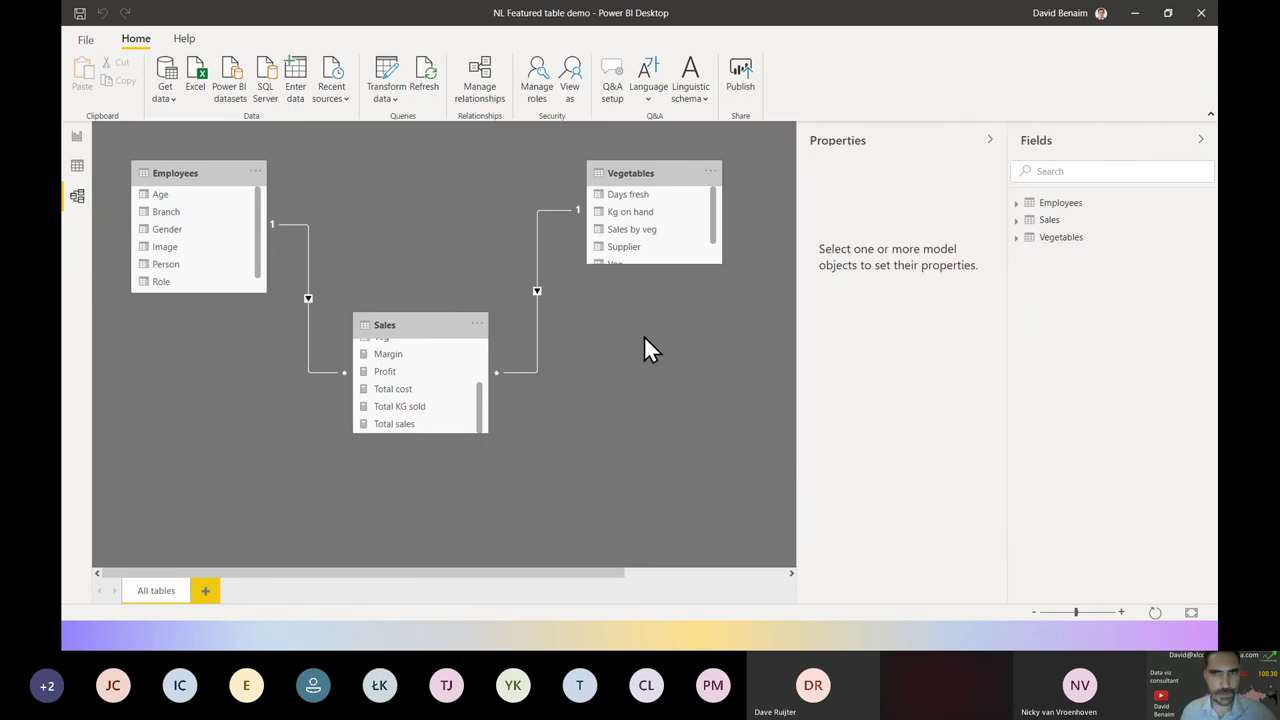
{"action": "left_click", "coordinate": [989, 141]}
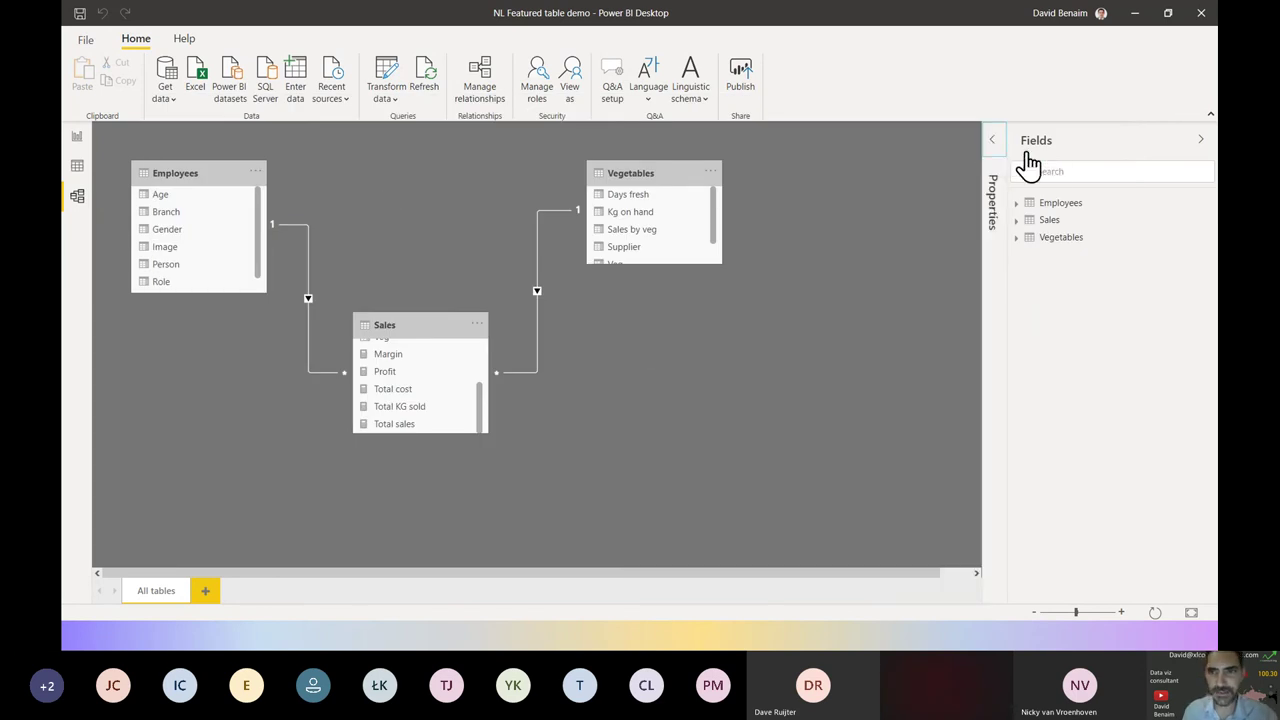
{"action": "left_click", "coordinate": [1200, 141]}
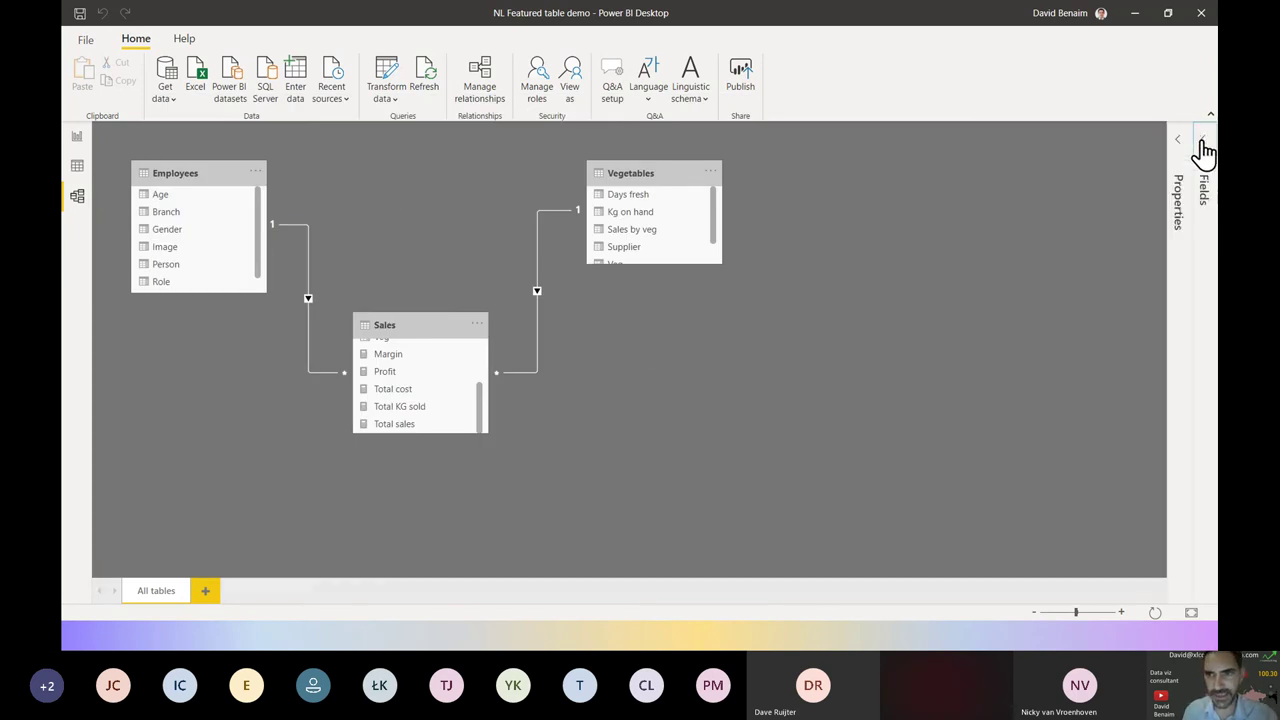
{"action": "left_click", "coordinate": [77, 140]}
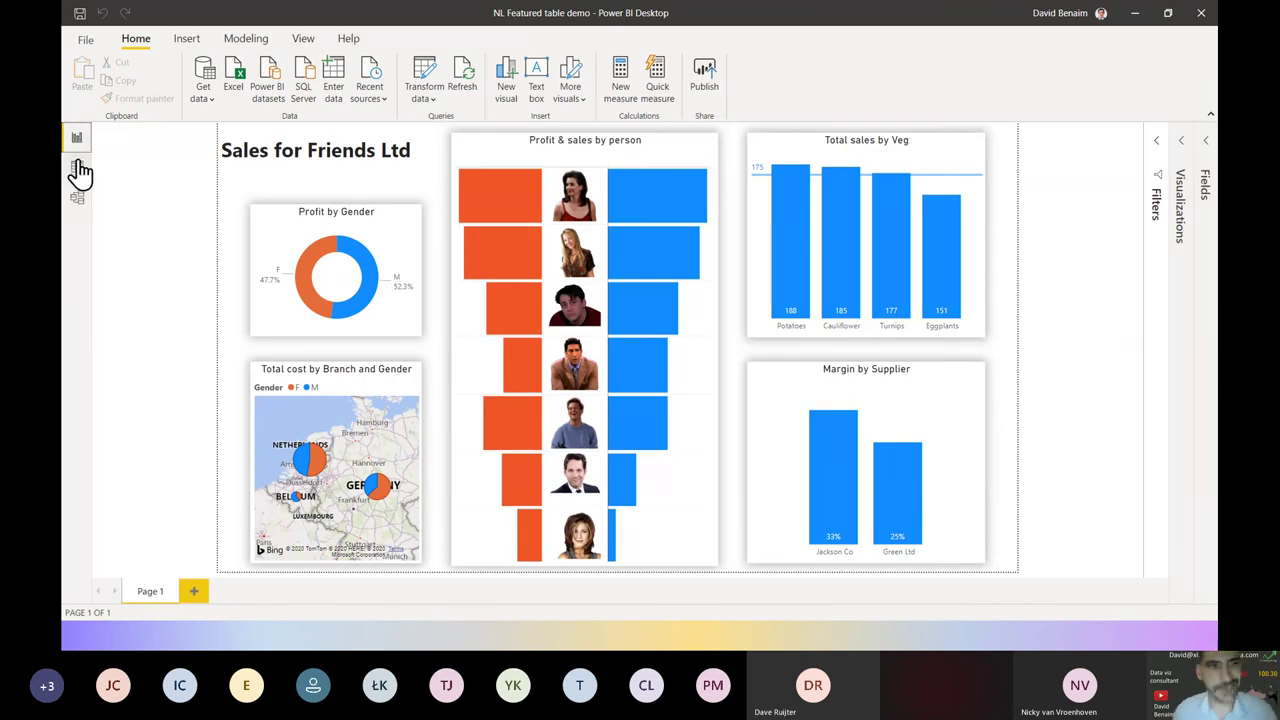
Switch to Data view to see the Employees table's seven staff rows
{"action": "left_click", "coordinate": [80, 183]}
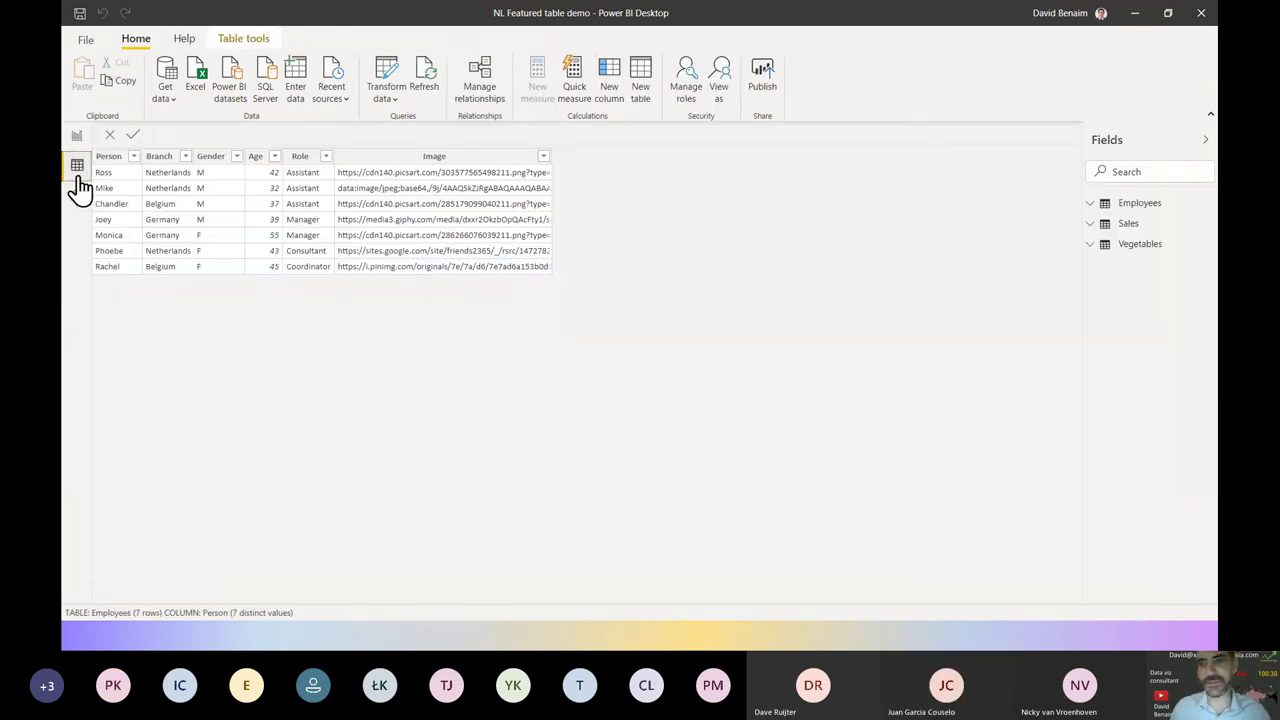
Browse the Employees and Vegetables tables, ending on the Employees Gender column
{"action": "left_click", "coordinate": [1128, 210]}
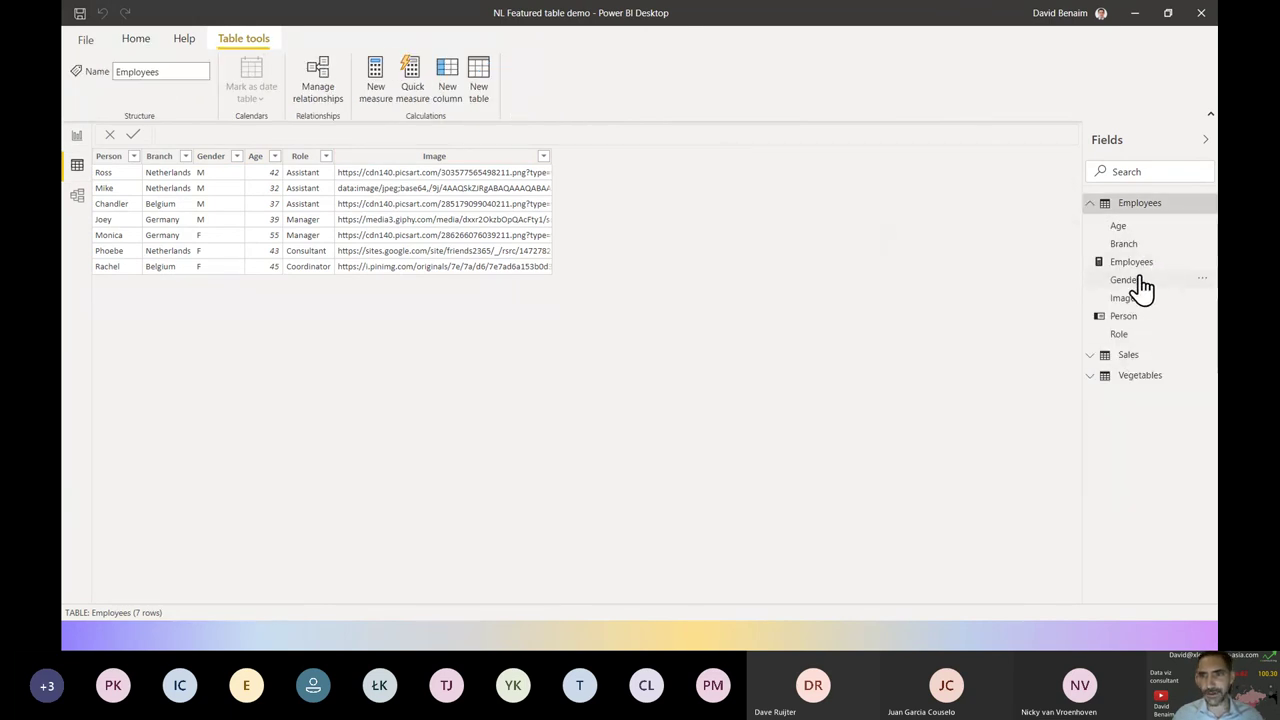
{"action": "left_click", "coordinate": [1120, 376]}
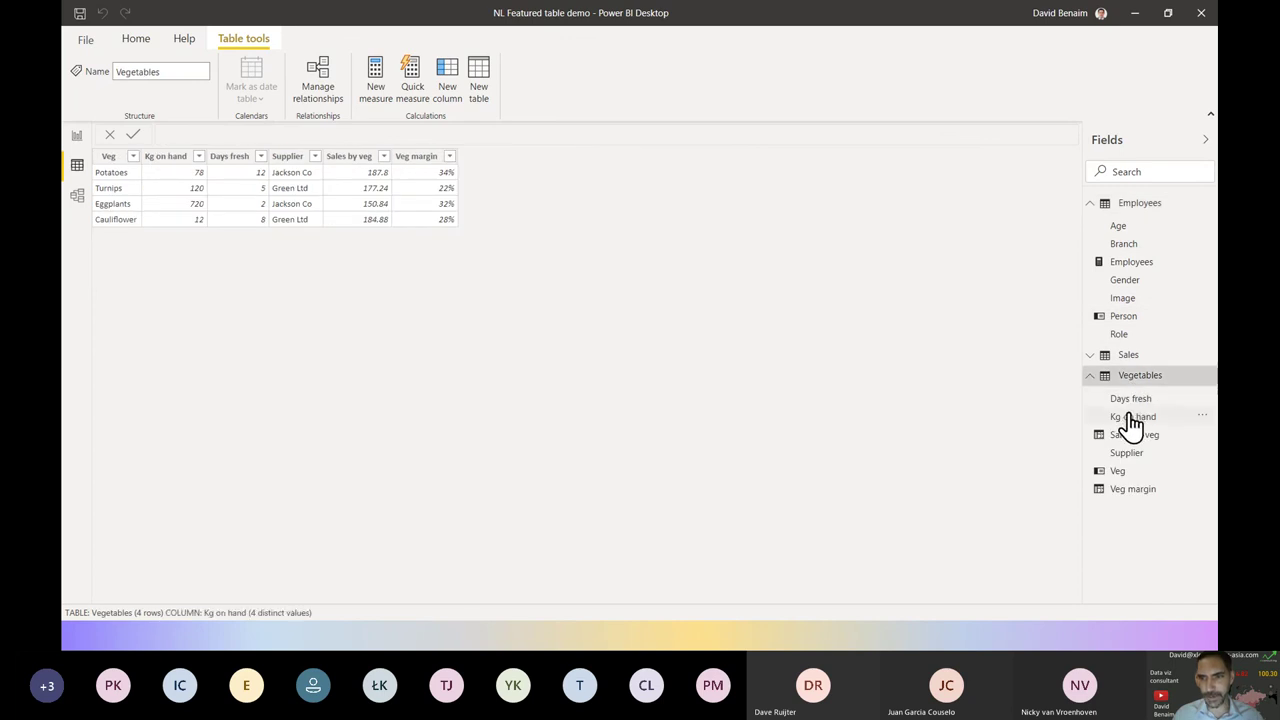
{"action": "left_click", "coordinate": [1131, 418]}
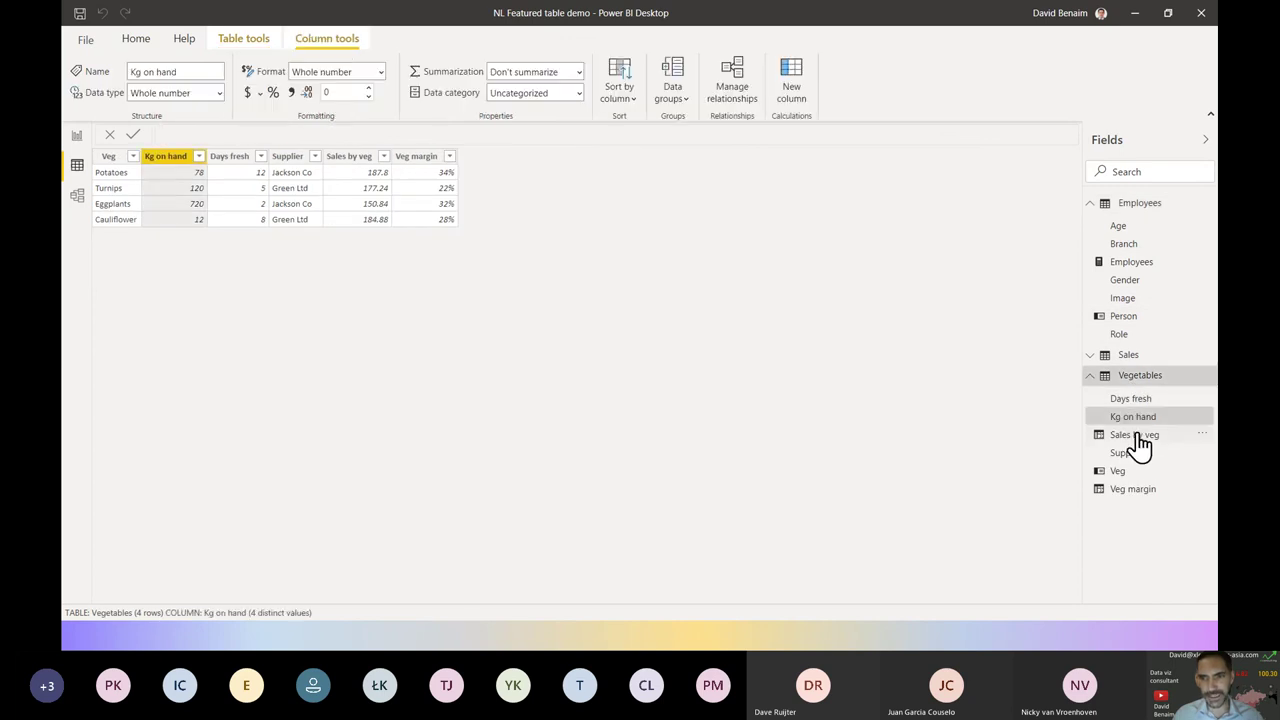
{"action": "left_click", "coordinate": [1136, 285]}
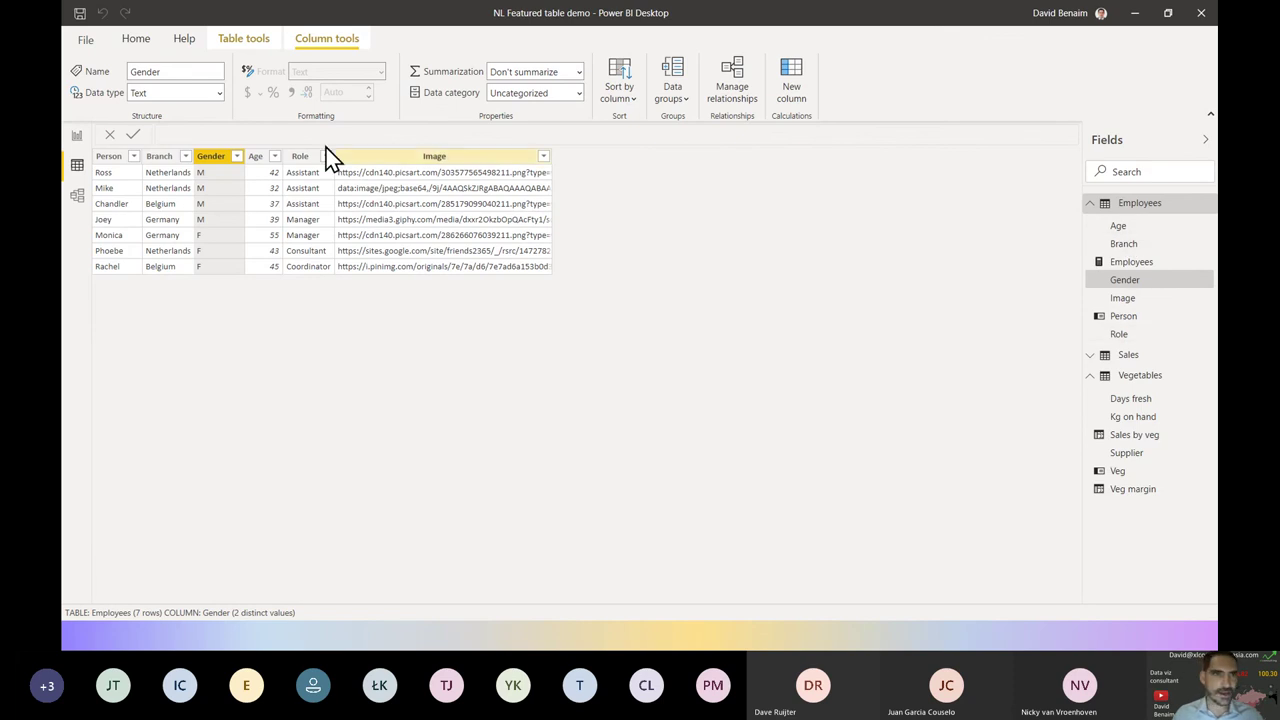
Add the calculated column Sales total = [Total KG sold] to Employees and check the report page
{"action": "left_click", "coordinate": [795, 85]}
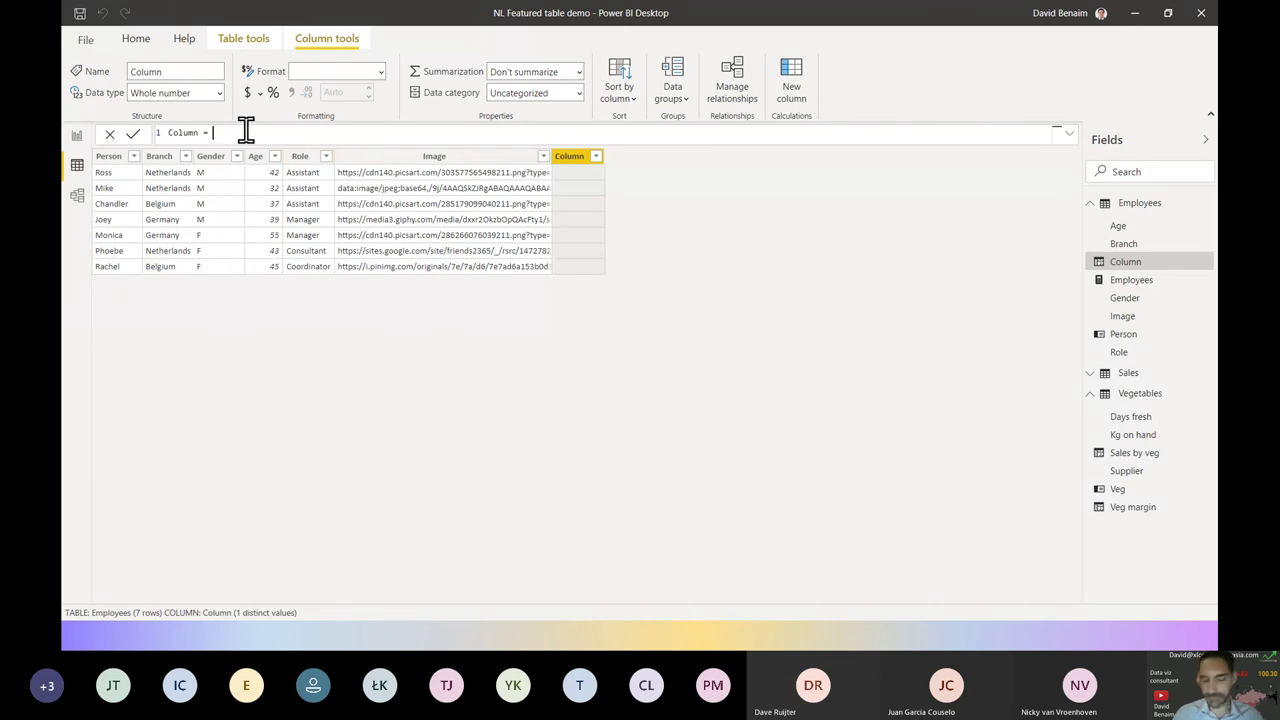
{"action": "type", "text": "kg"}
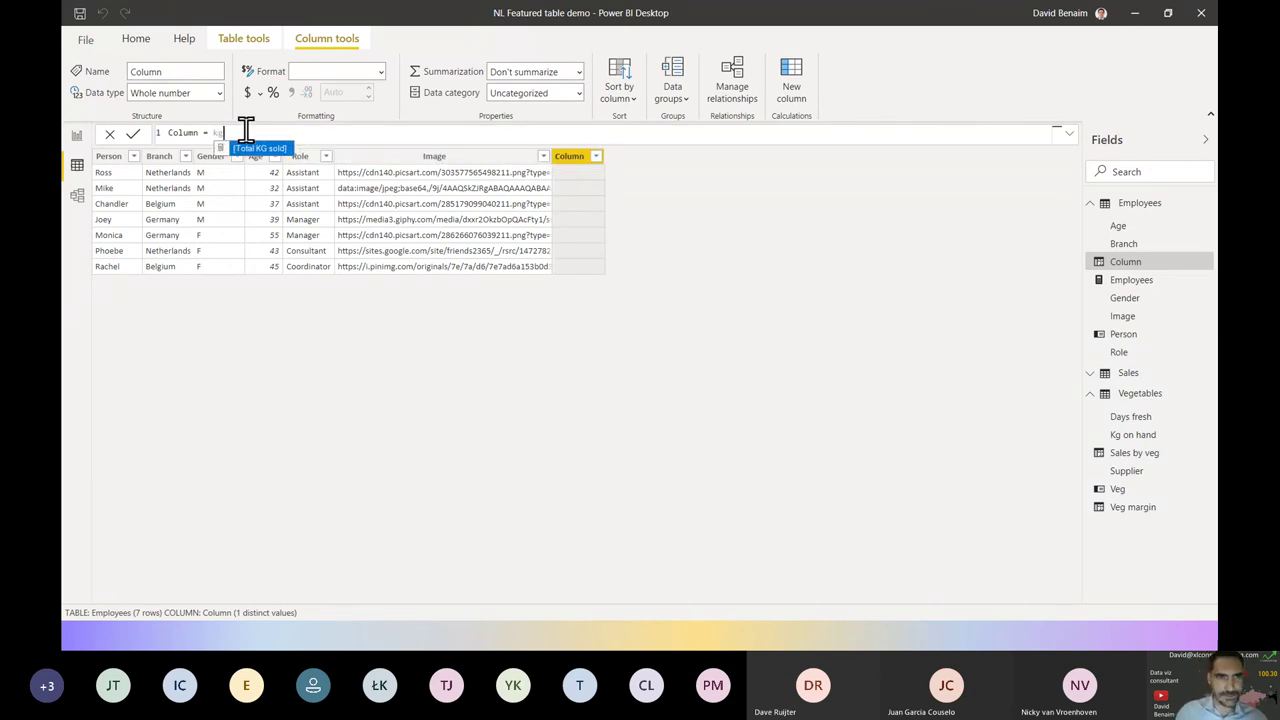
{"action": "key", "text": "Tab"}
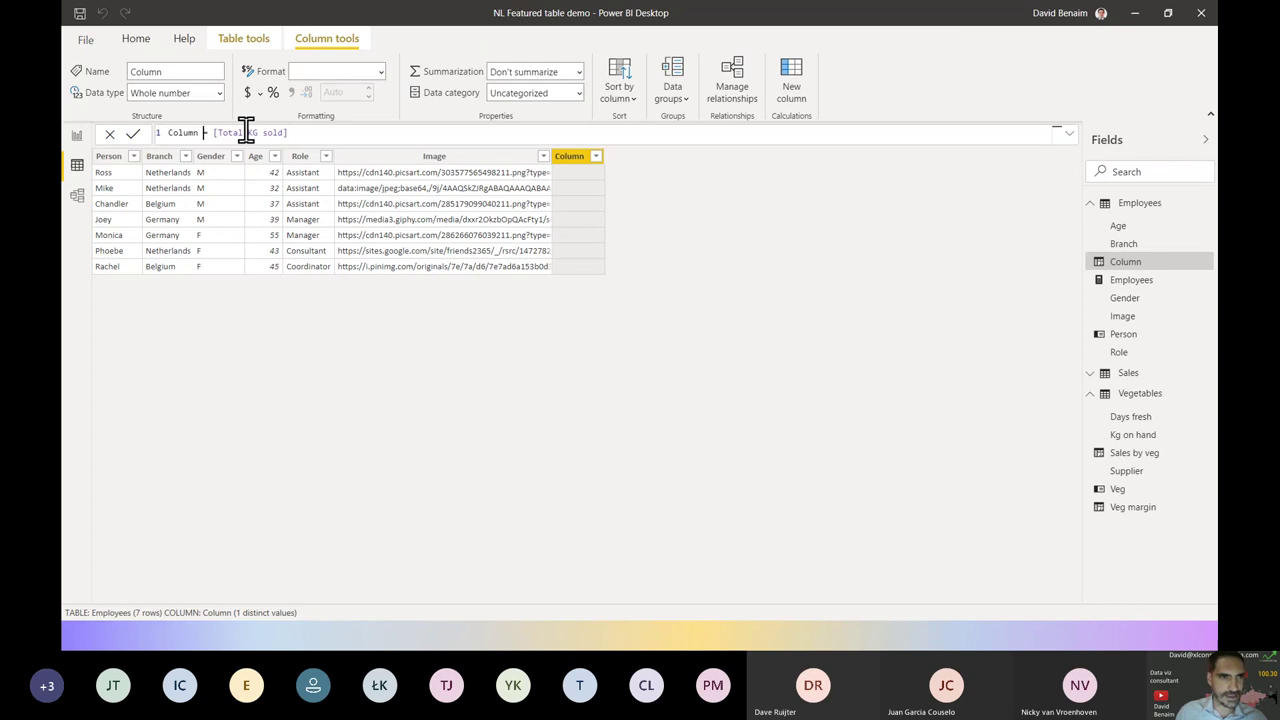
{"action": "type", "text": "Sales tota"}
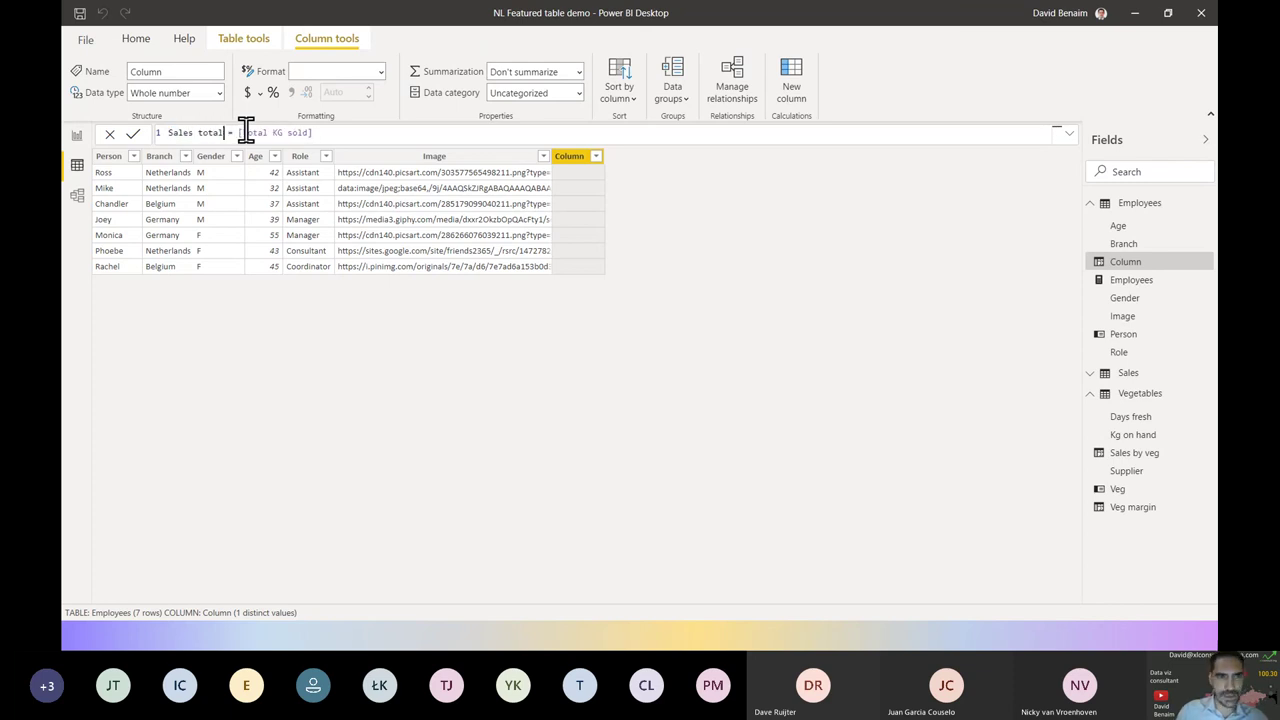
{"action": "key", "text": "Return"}
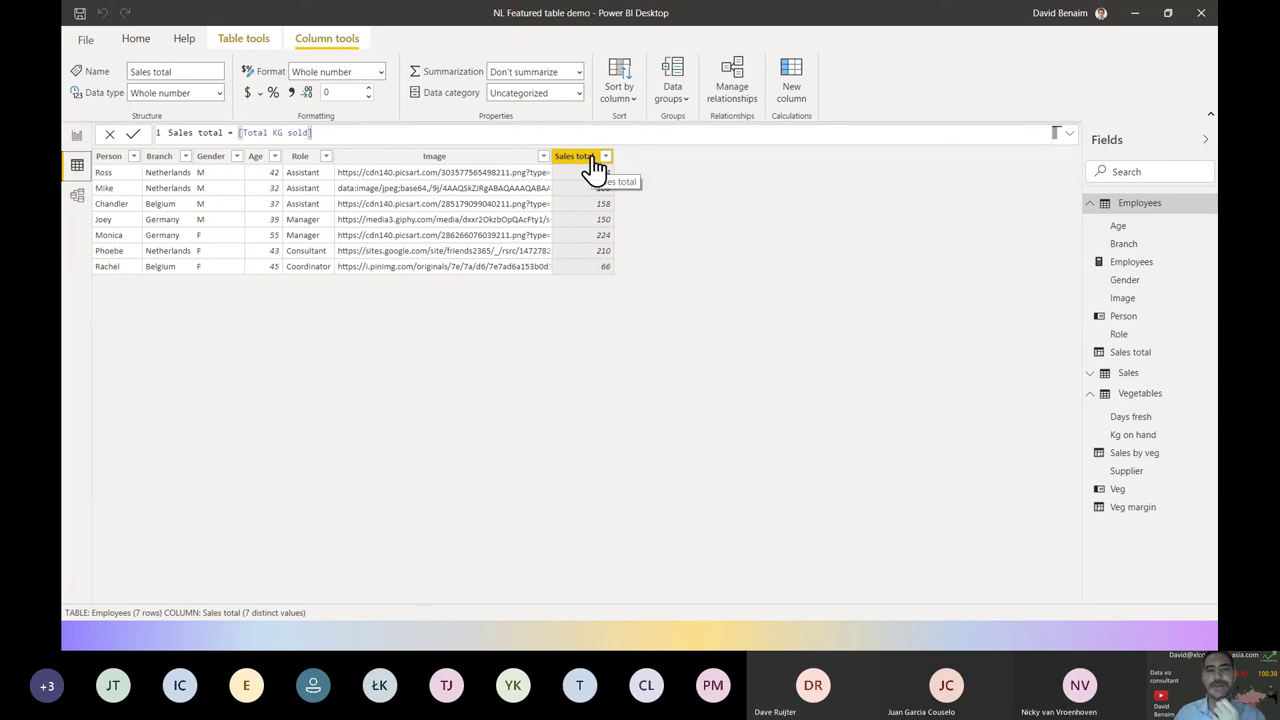
{"action": "left_click", "coordinate": [74, 138]}
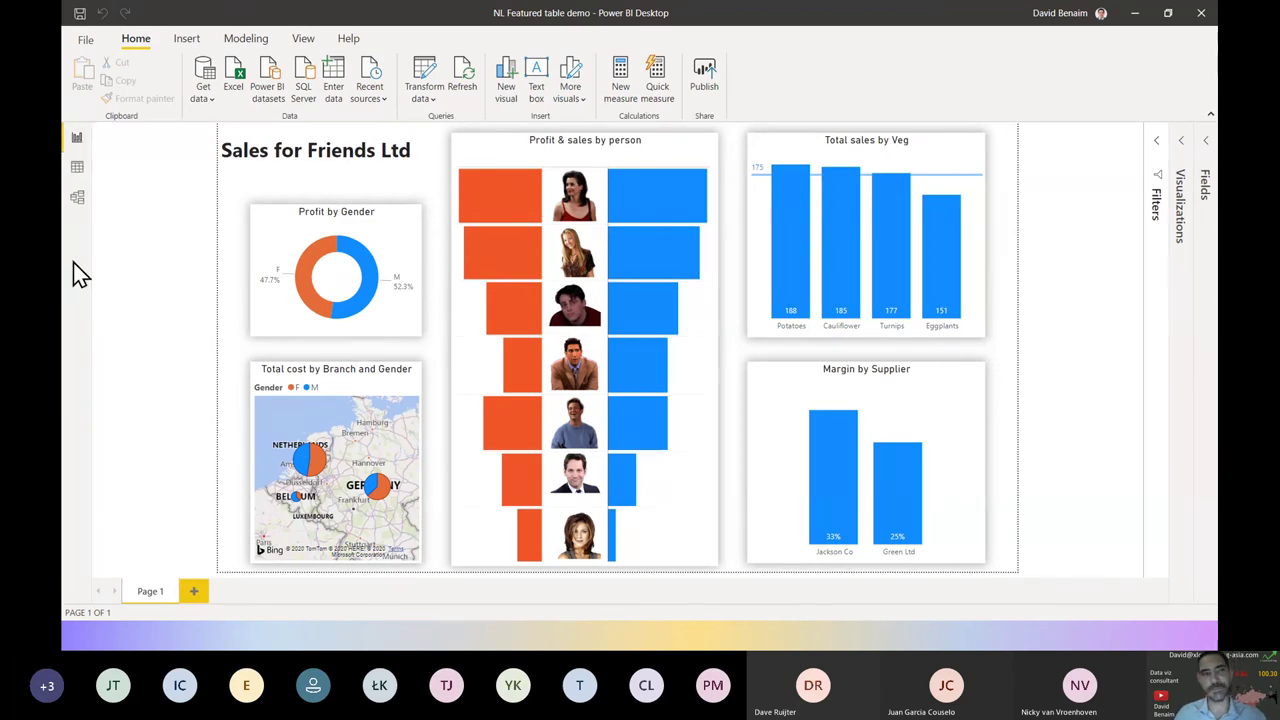
{"action": "left_click", "coordinate": [77, 167]}
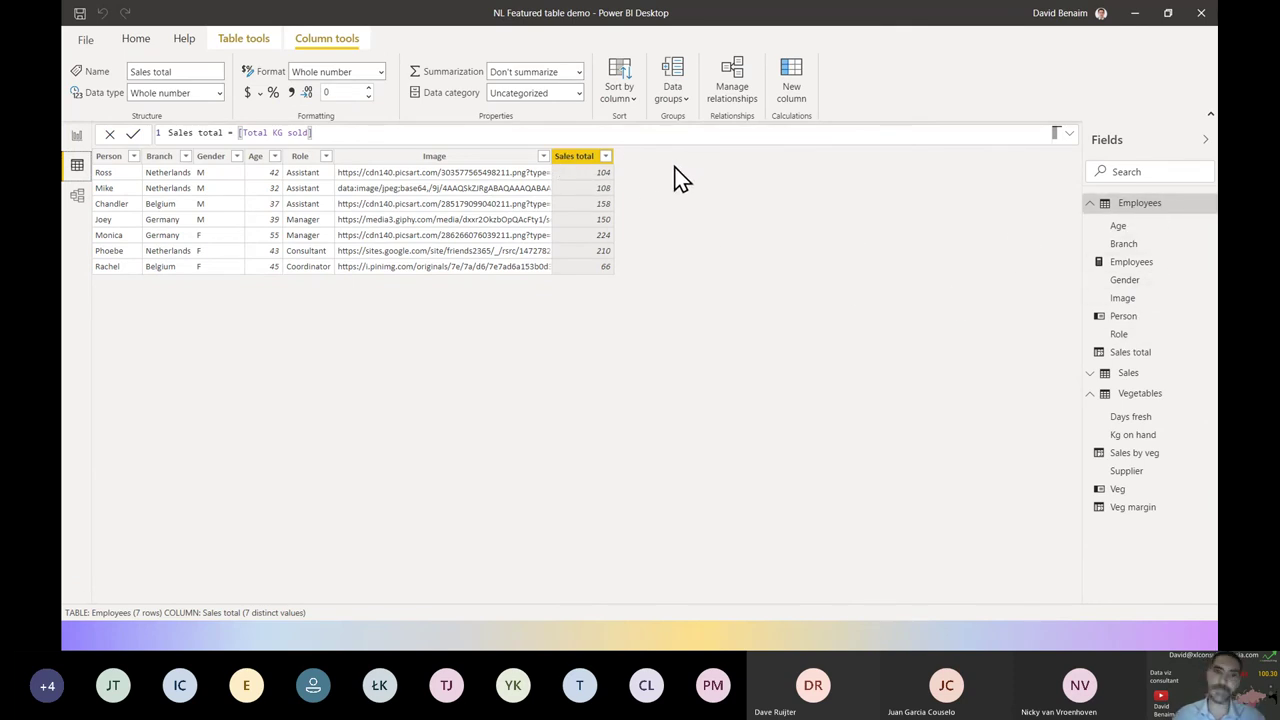
{"action": "key", "text": "alt+Tab"}
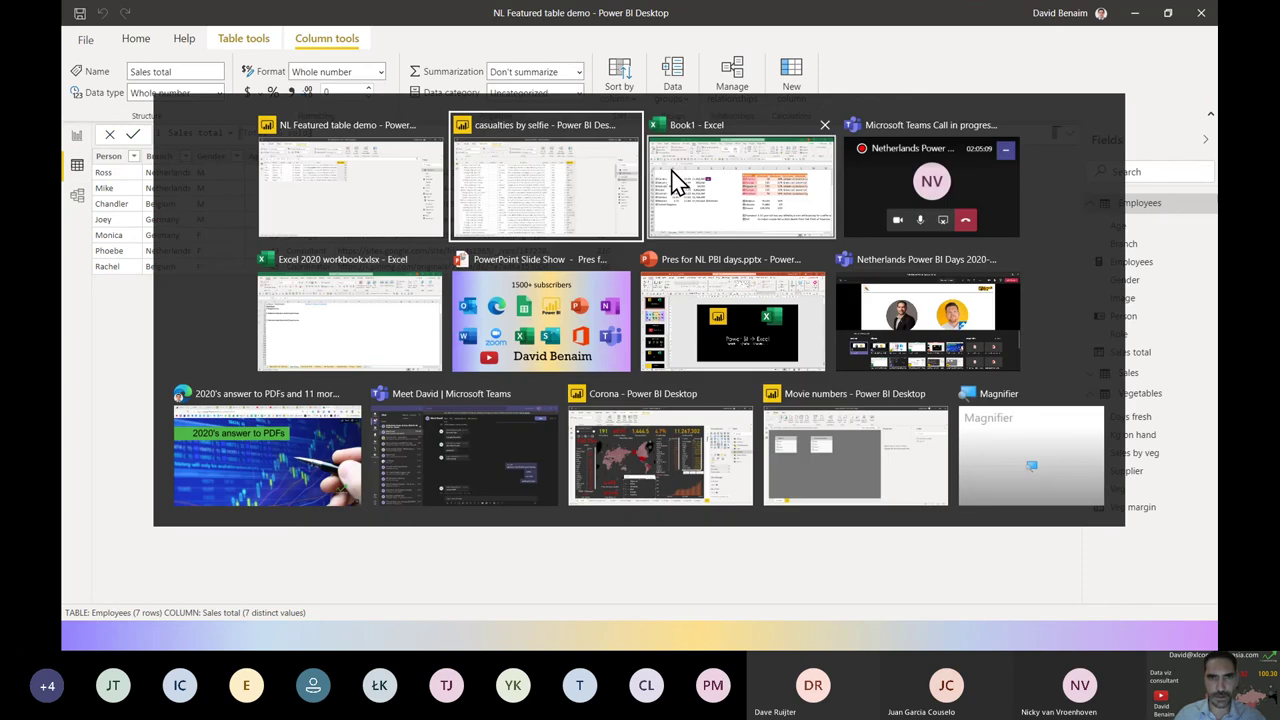
{"action": "key", "text": "alt+Tab"}
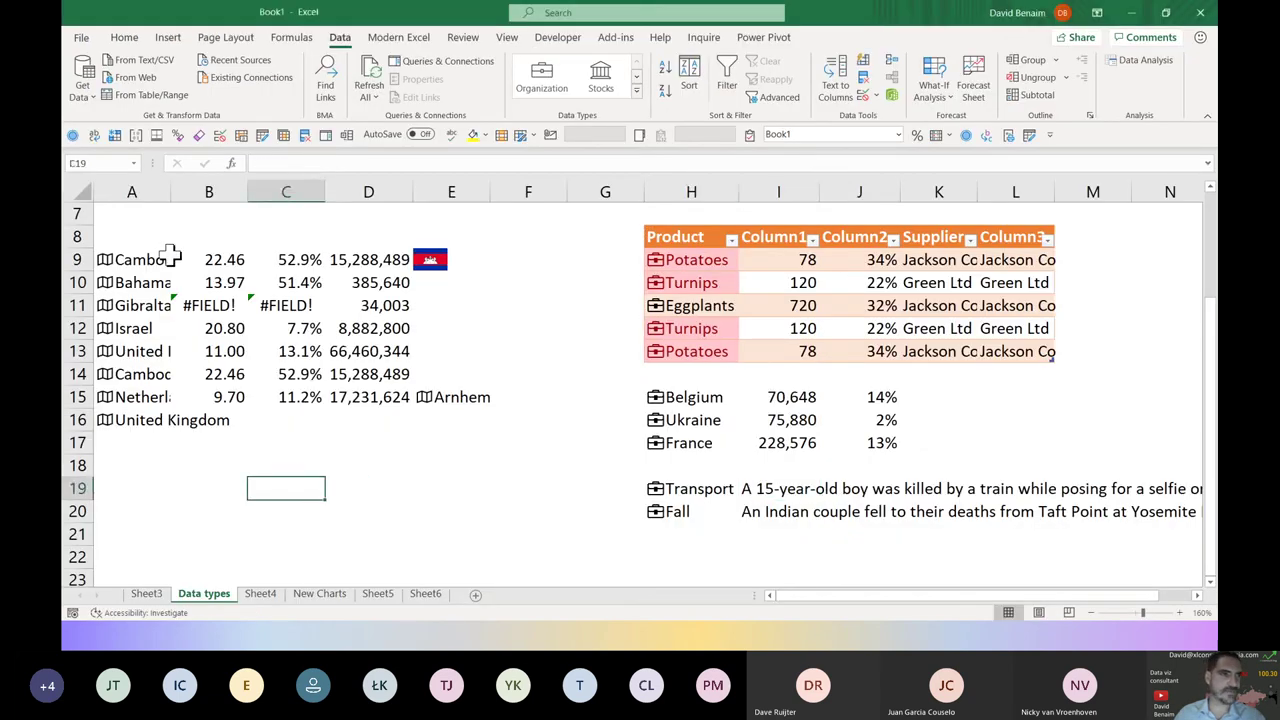
{"action": "left_click", "coordinate": [82, 84]}
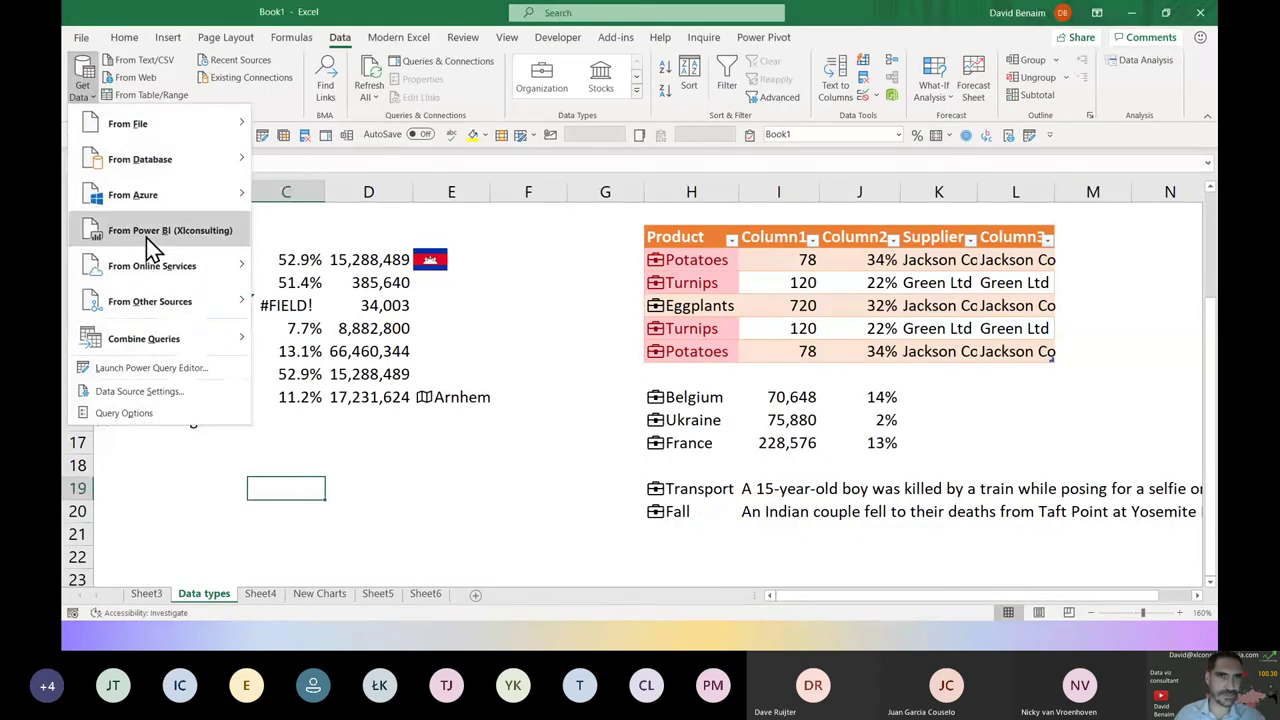
{"action": "left_click", "coordinate": [640, 125]}
{"action": "left_click", "coordinate": [539, 462]}
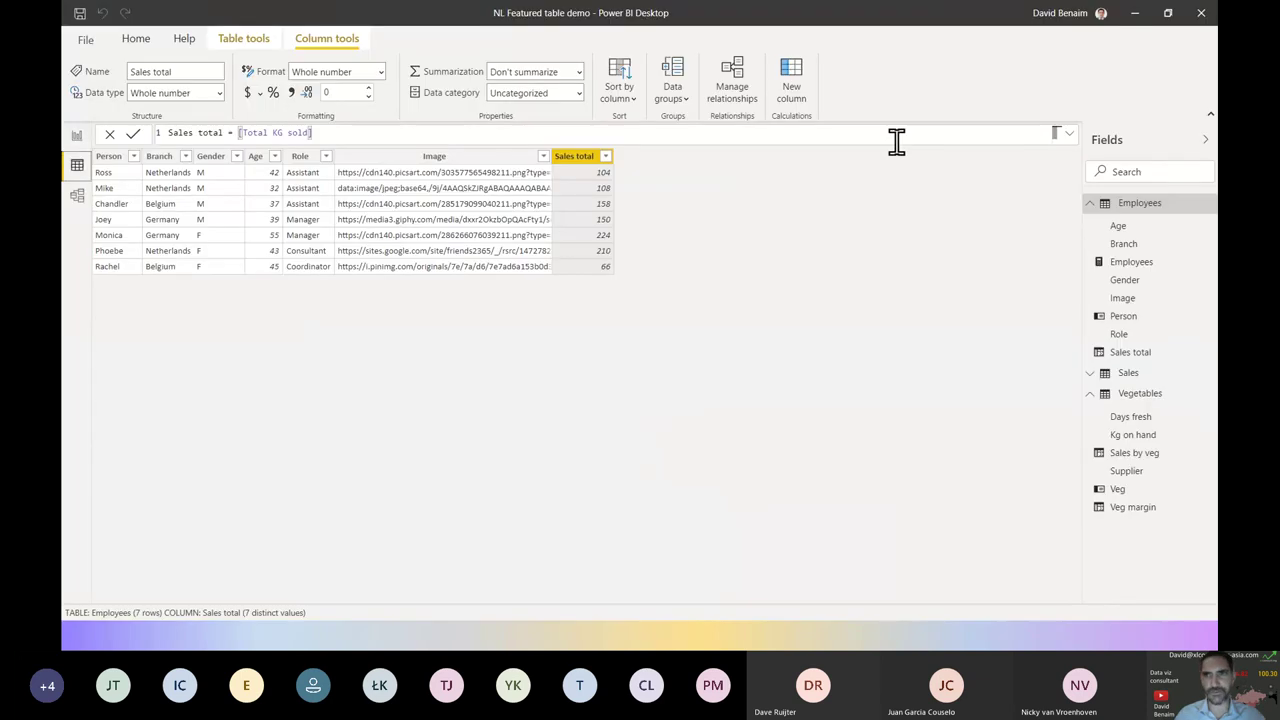
Publish the report after saving changes, choosing the This is a blank site workspace
{"action": "left_click", "coordinate": [75, 138]}
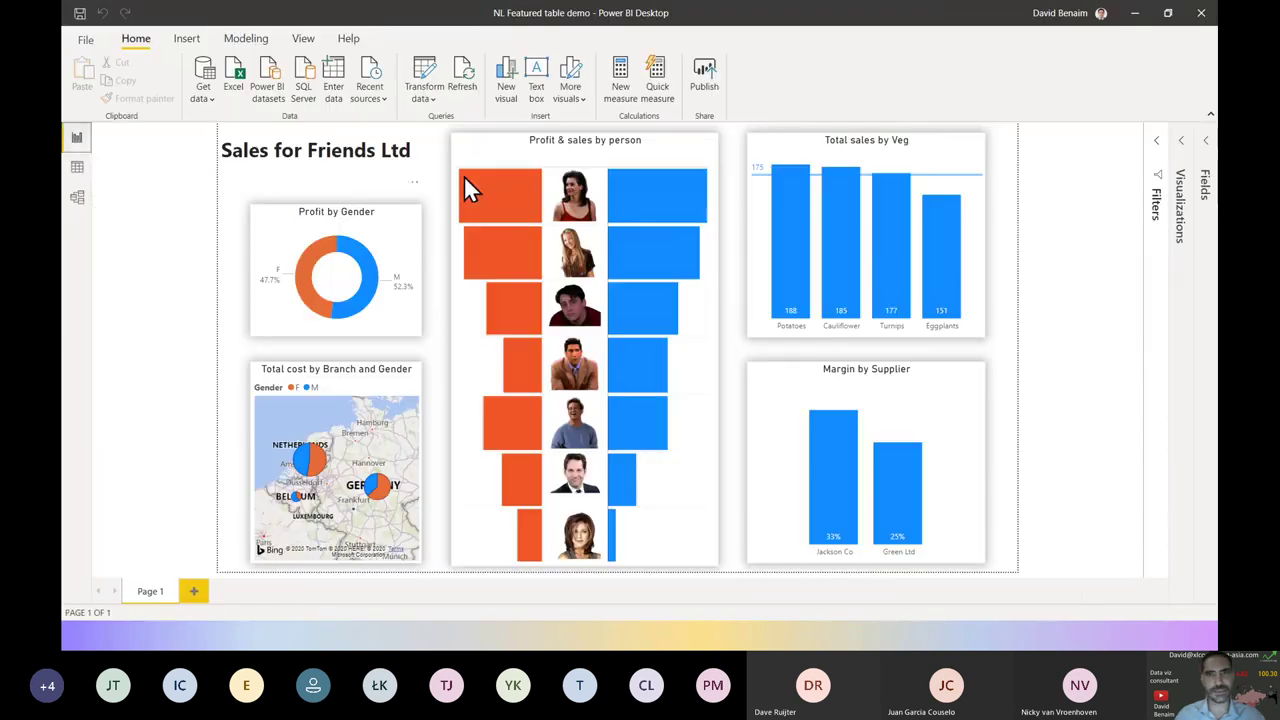
{"action": "left_click", "coordinate": [707, 84]}
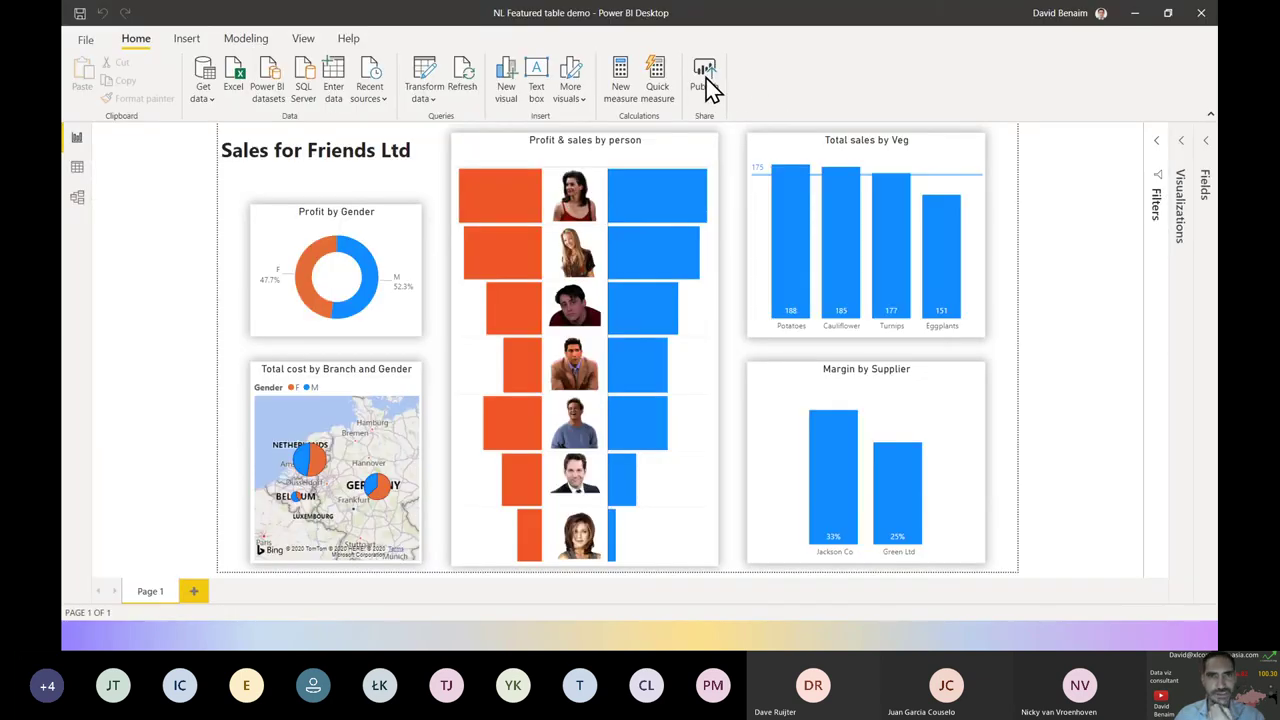
{"action": "left_click", "coordinate": [710, 340]}
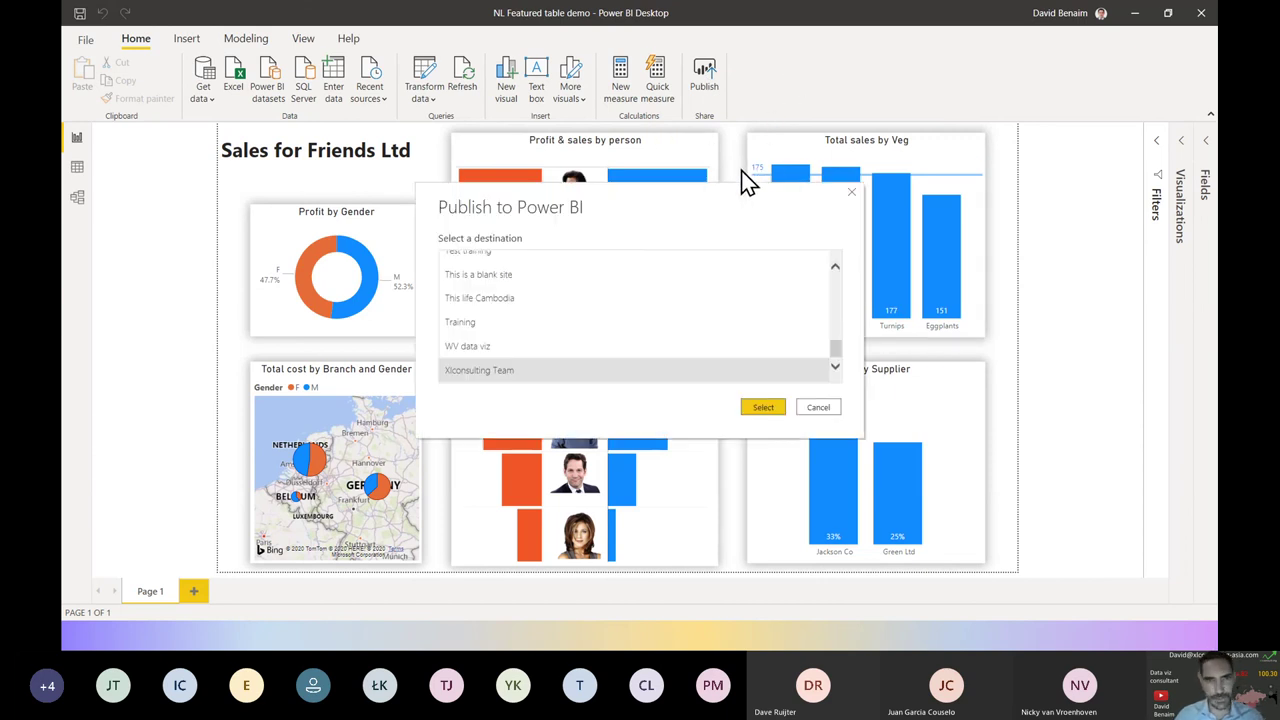
{"action": "left_click", "coordinate": [530, 276]}
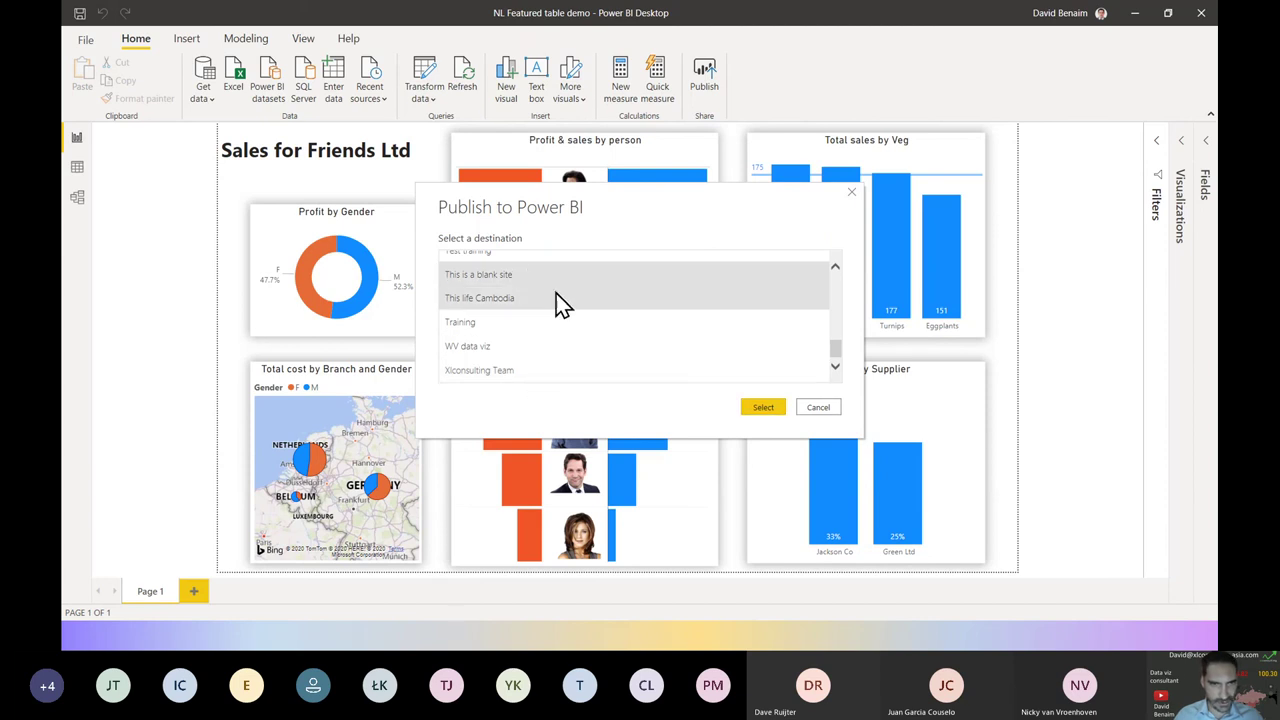
{"action": "left_click", "coordinate": [760, 408]}
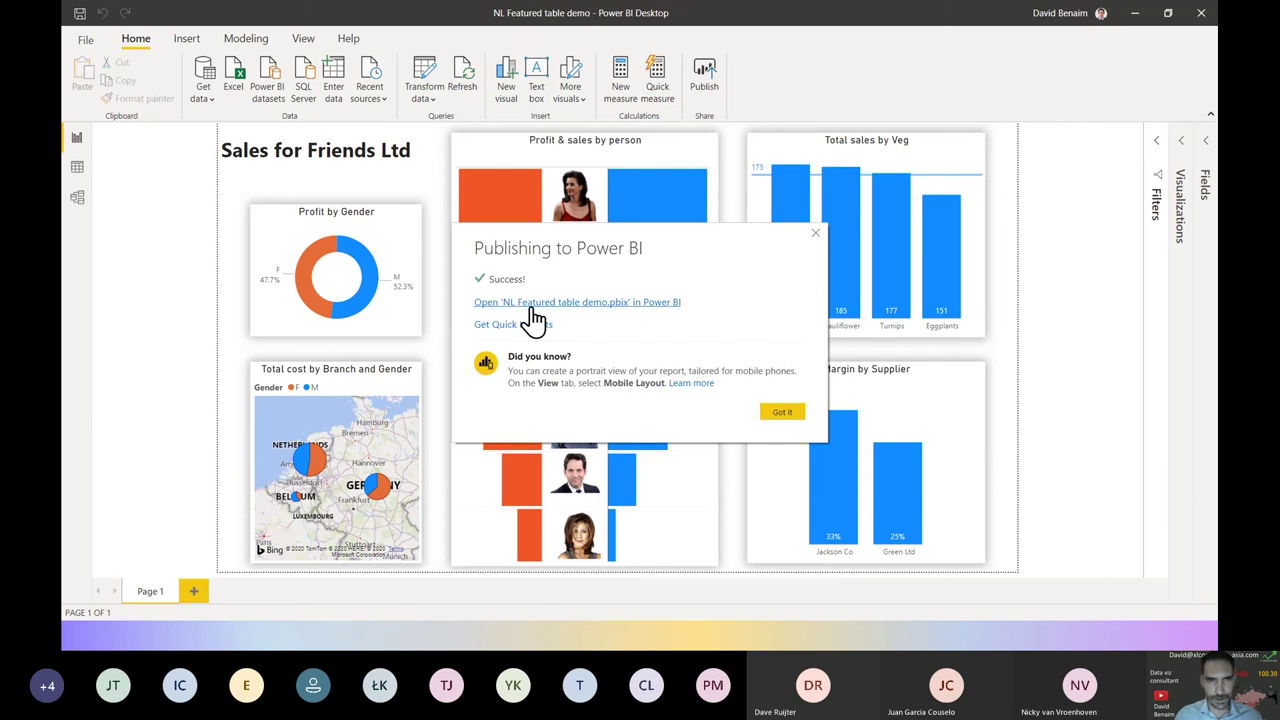
Open NL Featured table demo.pbix in Power BI from the publishing success link
{"action": "left_click", "coordinate": [533, 302]}
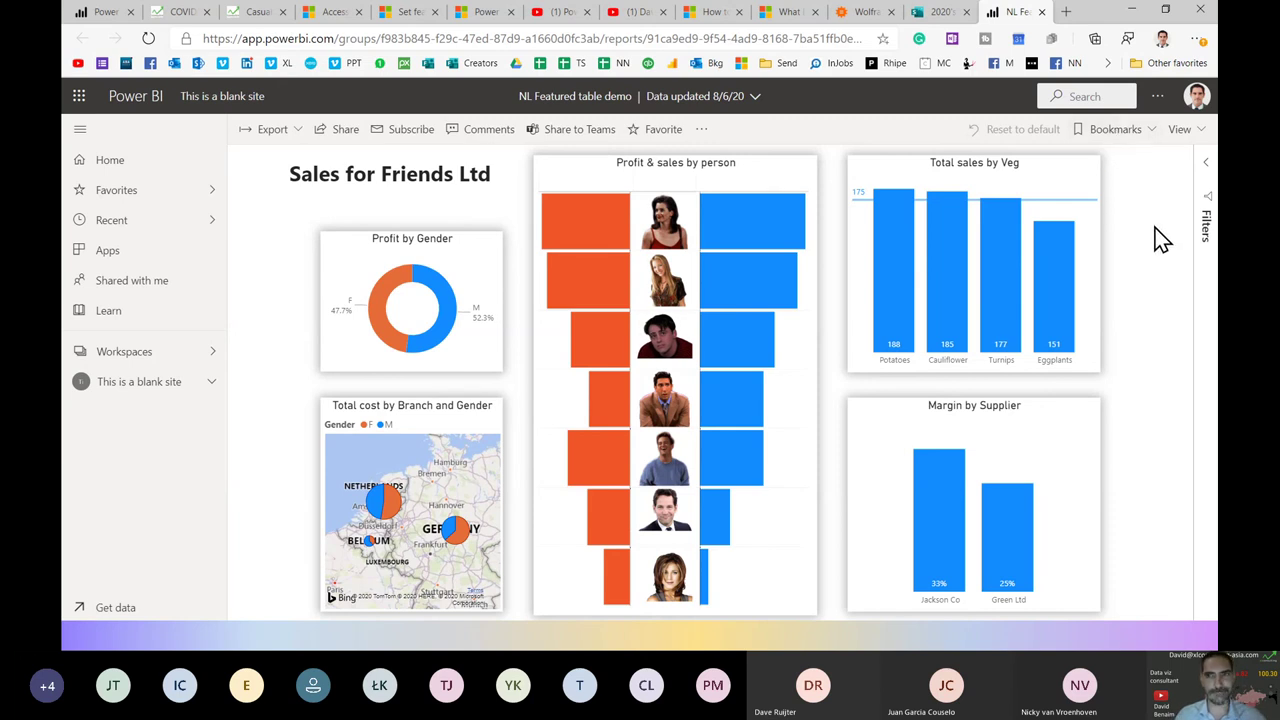
{"action": "left_click", "coordinate": [1160, 97]}
{"action": "mouse_move", "coordinate": [1090, 180]}
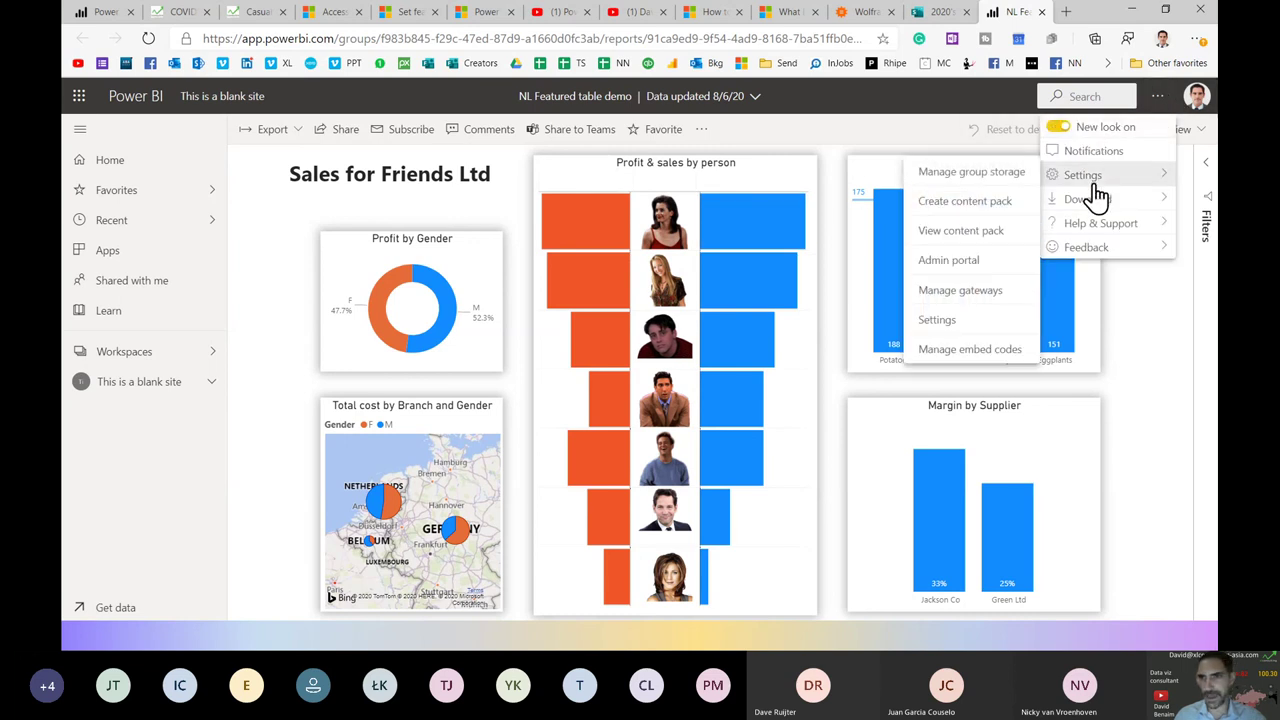
{"action": "left_click", "coordinate": [978, 266]}
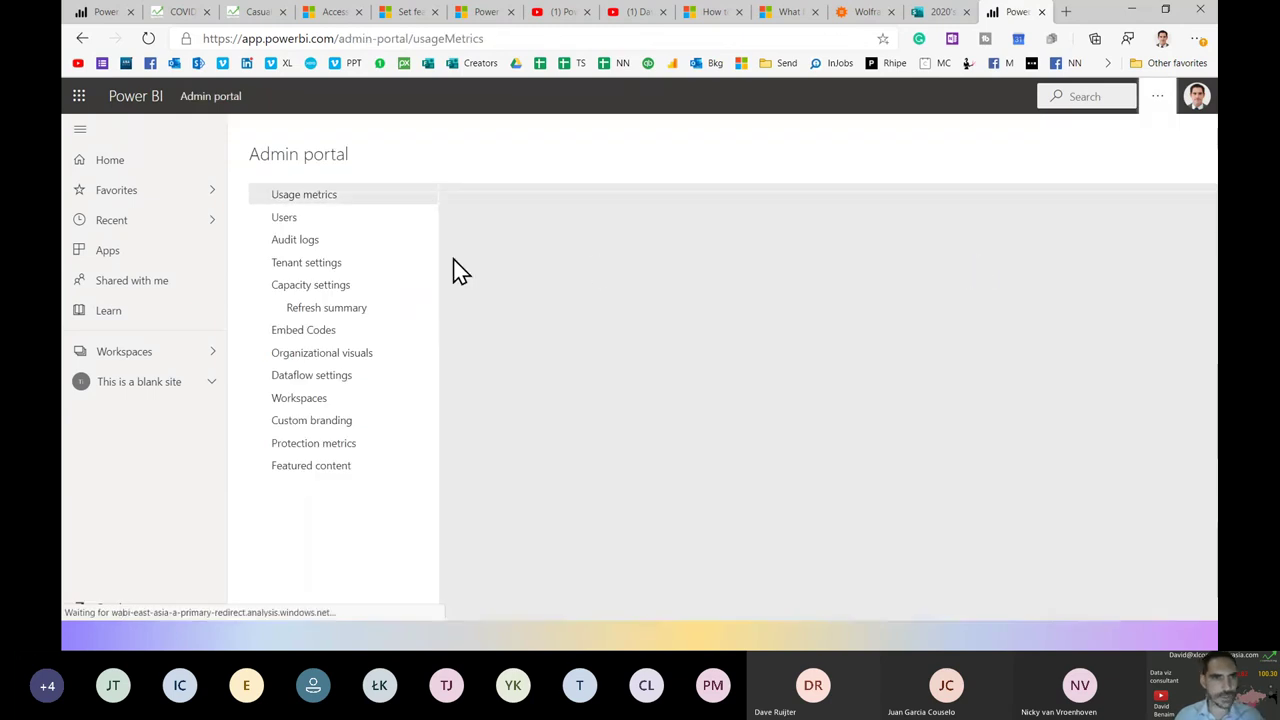
{"action": "left_click", "coordinate": [330, 268]}
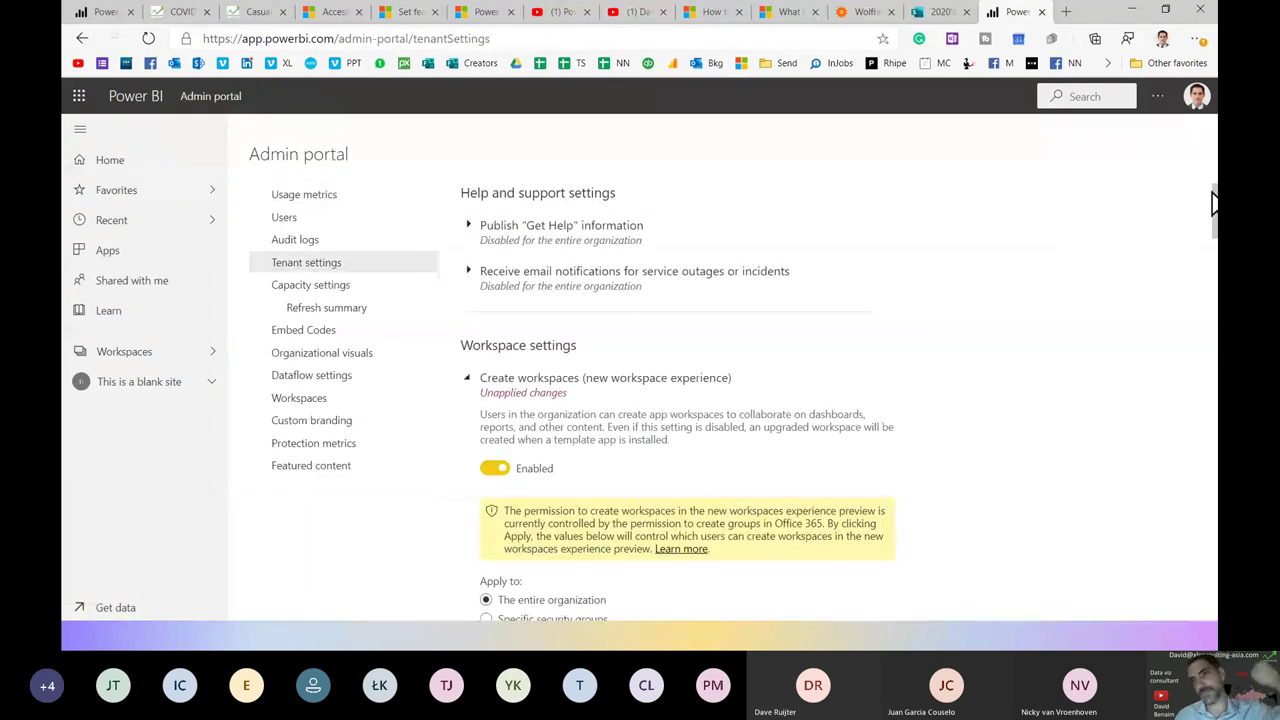
{"action": "triple_click", "coordinate": [560, 230]}
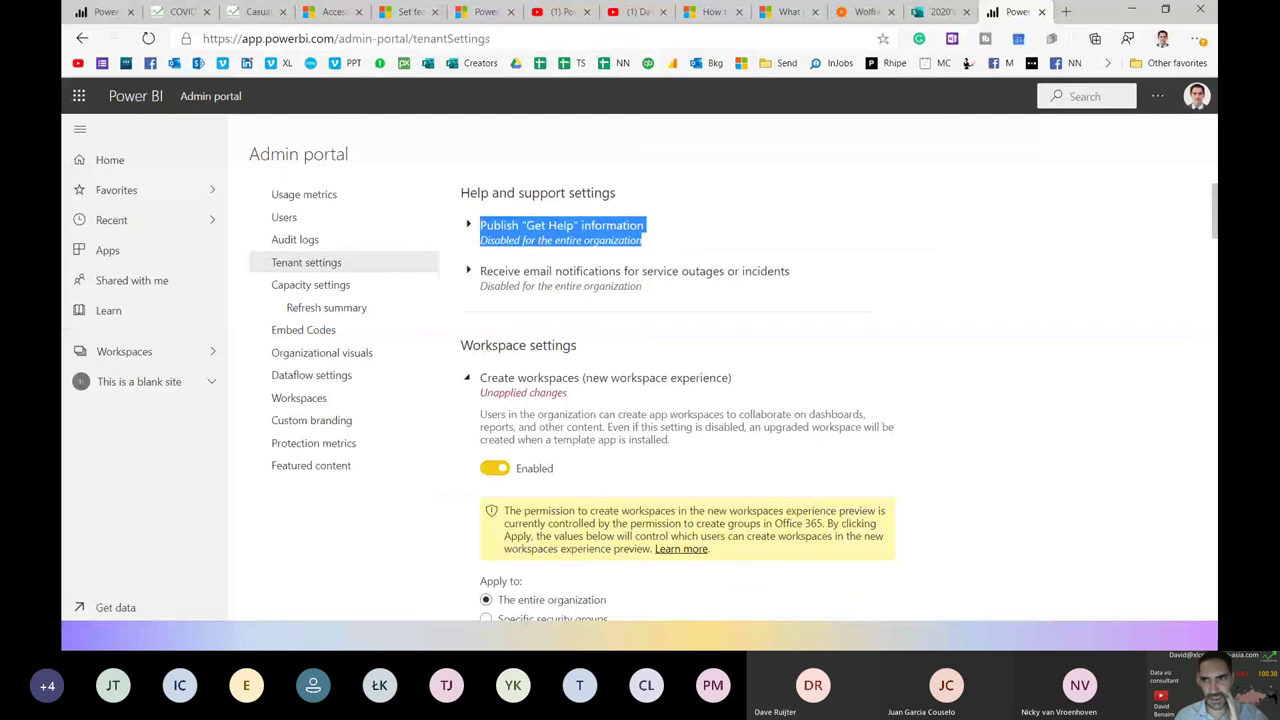
{"action": "left_click", "coordinate": [1172, 237]}
{"action": "left_click_drag", "start_coordinate": [1214, 215], "coordinate": [1216, 234]}
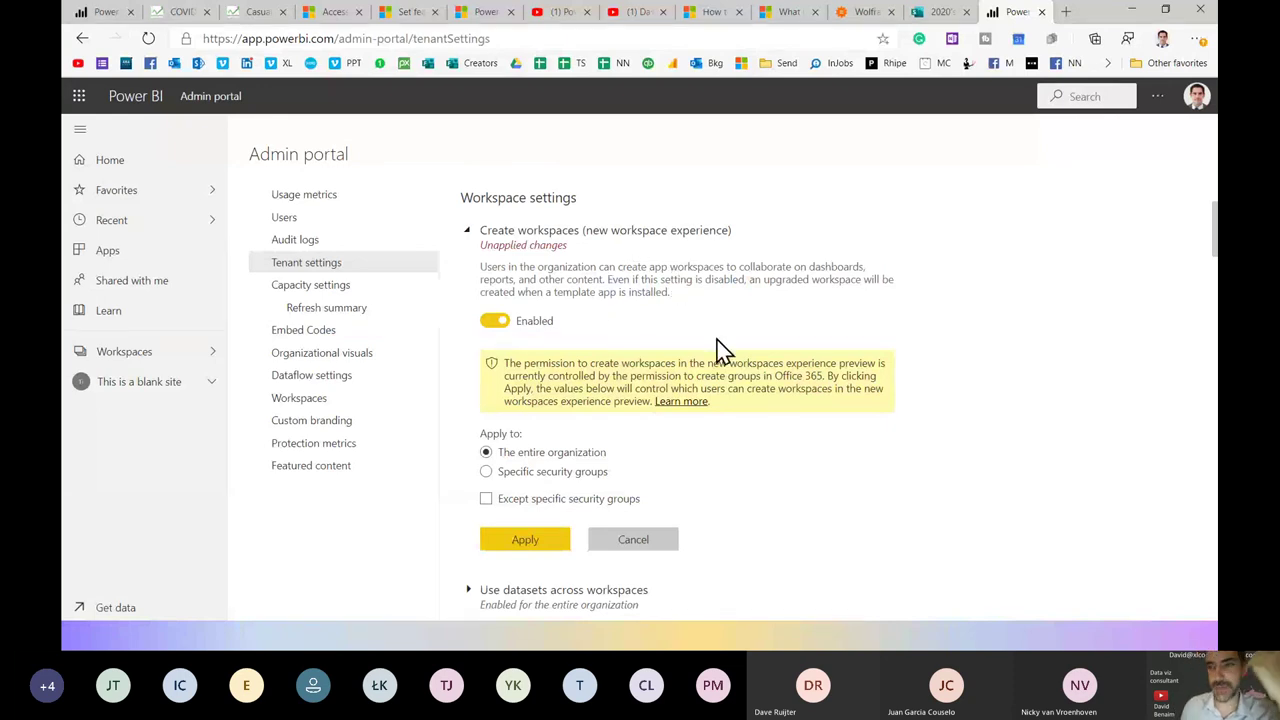
{"action": "scroll", "coordinate": [680, 400], "scroll_direction": "down", "scroll_amount": 2}
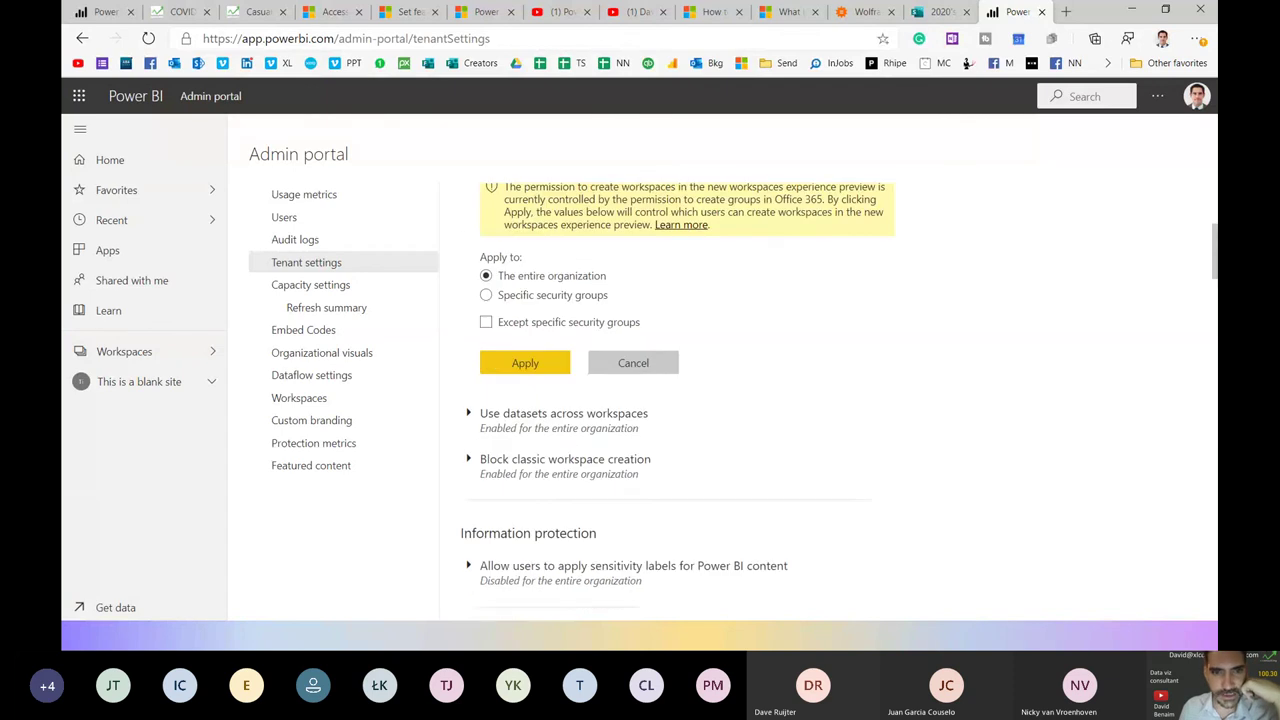
{"action": "scroll", "coordinate": [680, 400], "scroll_direction": "down", "scroll_amount": 5}
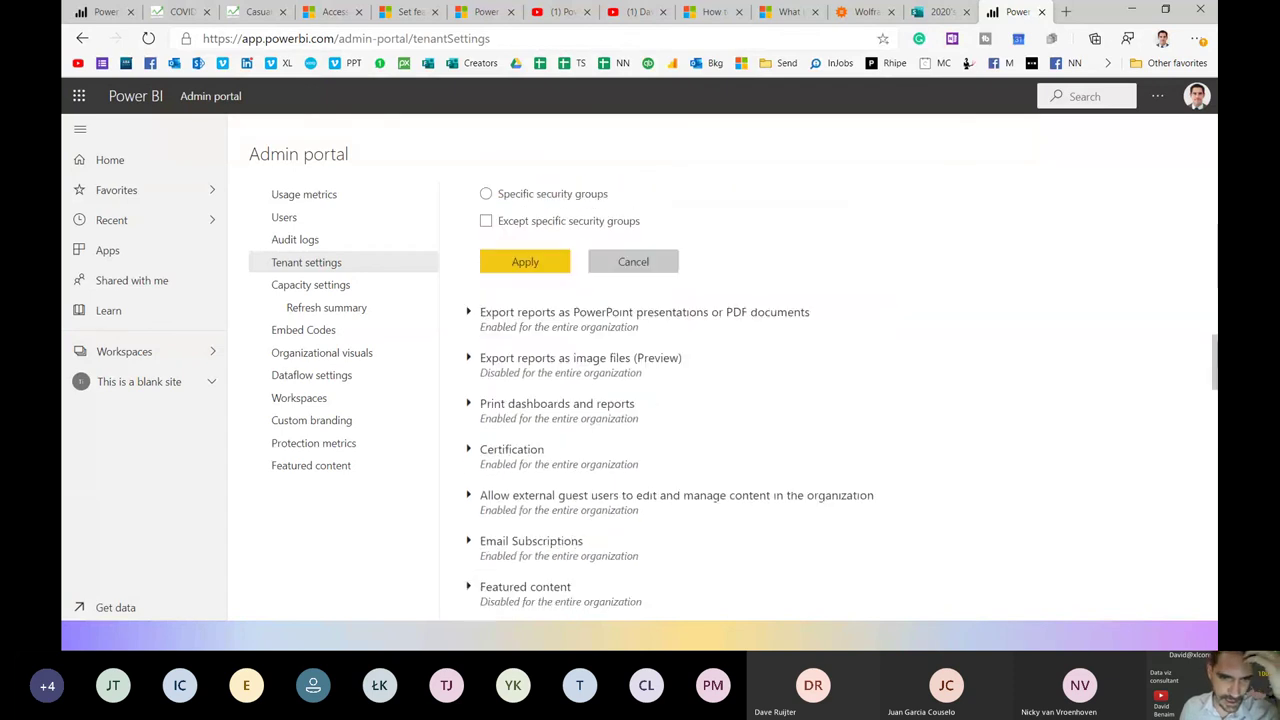
{"action": "scroll", "coordinate": [1214, 242], "scroll_direction": "up", "scroll_amount": 3}
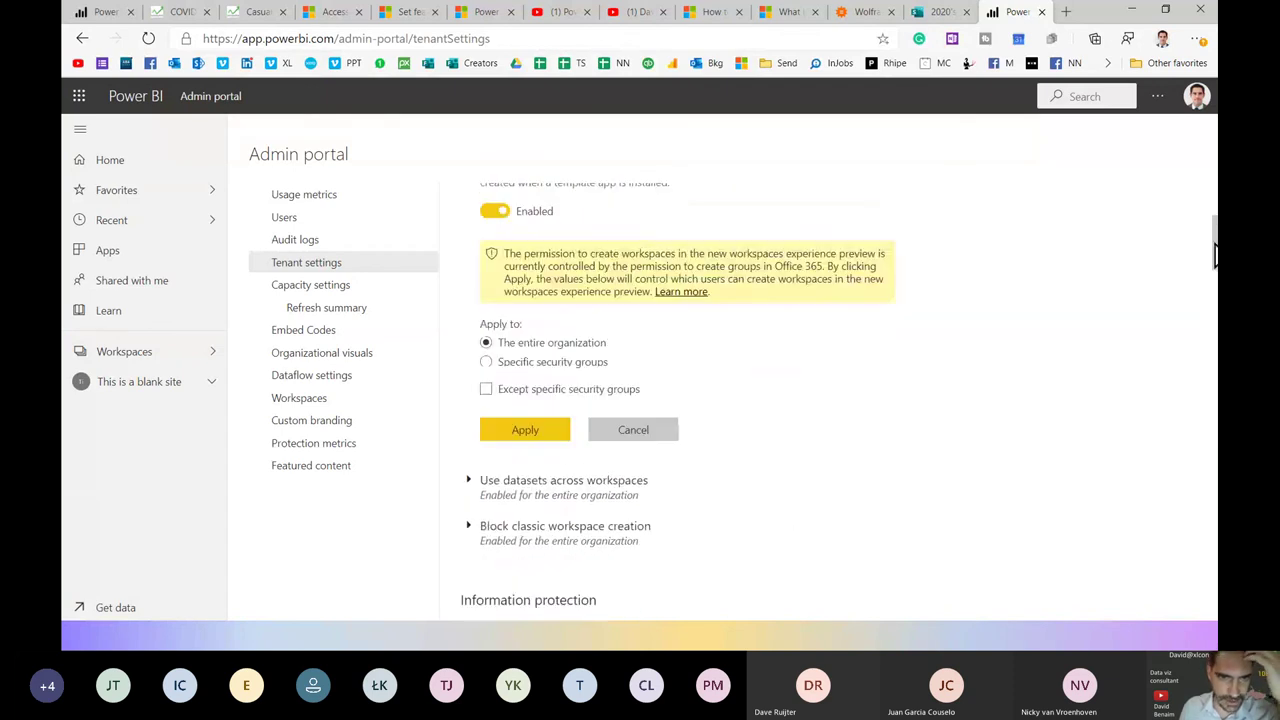
{"action": "scroll", "coordinate": [1214, 242], "scroll_direction": "up", "scroll_amount": 1}
{"action": "scroll", "coordinate": [1214, 242], "scroll_direction": "down", "scroll_amount": 5}
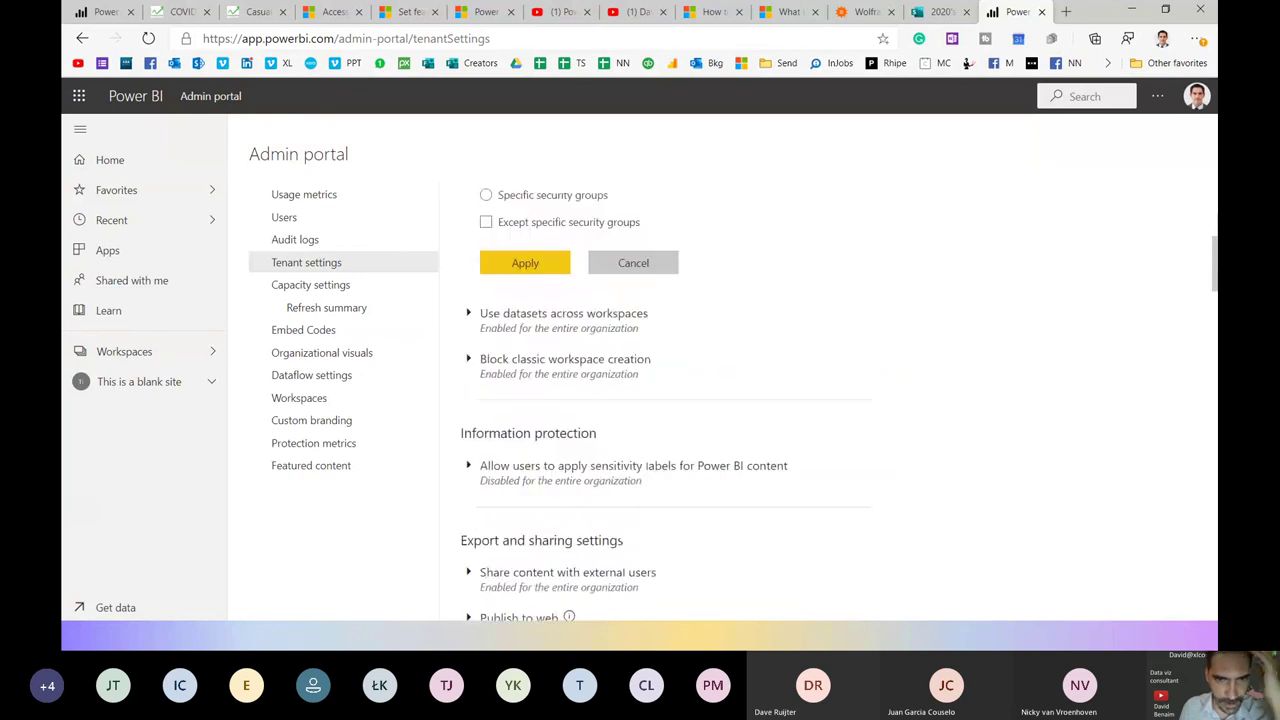
{"action": "scroll", "coordinate": [1214, 242], "scroll_direction": "down", "scroll_amount": 5}
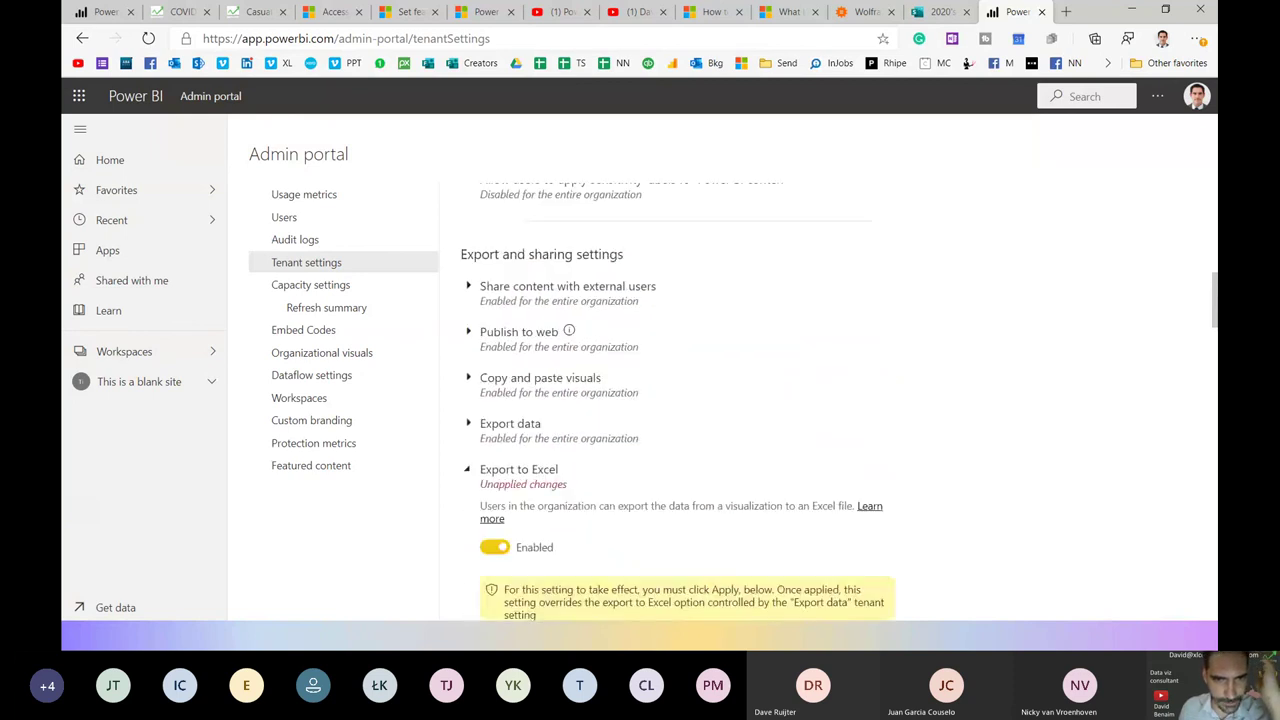
{"action": "scroll", "coordinate": [634, 277], "scroll_direction": "down", "scroll_amount": 4}
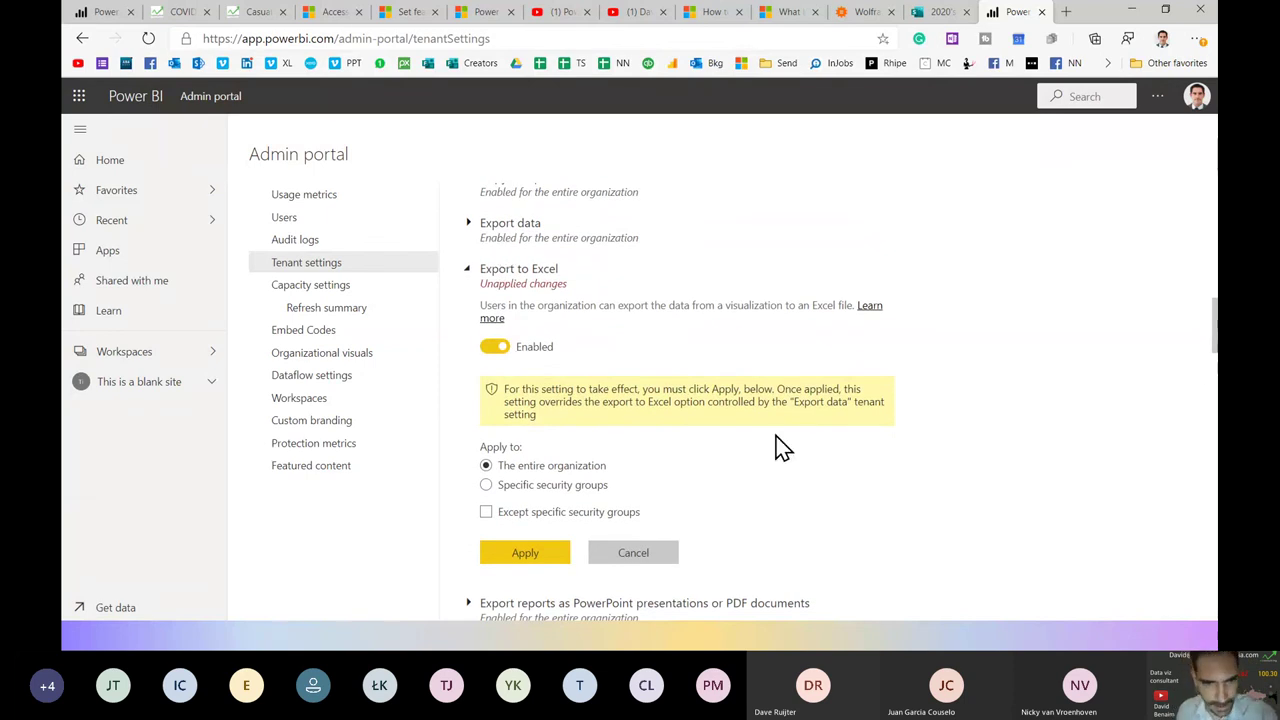
{"action": "scroll", "coordinate": [728, 457], "scroll_direction": "down", "scroll_amount": 10}
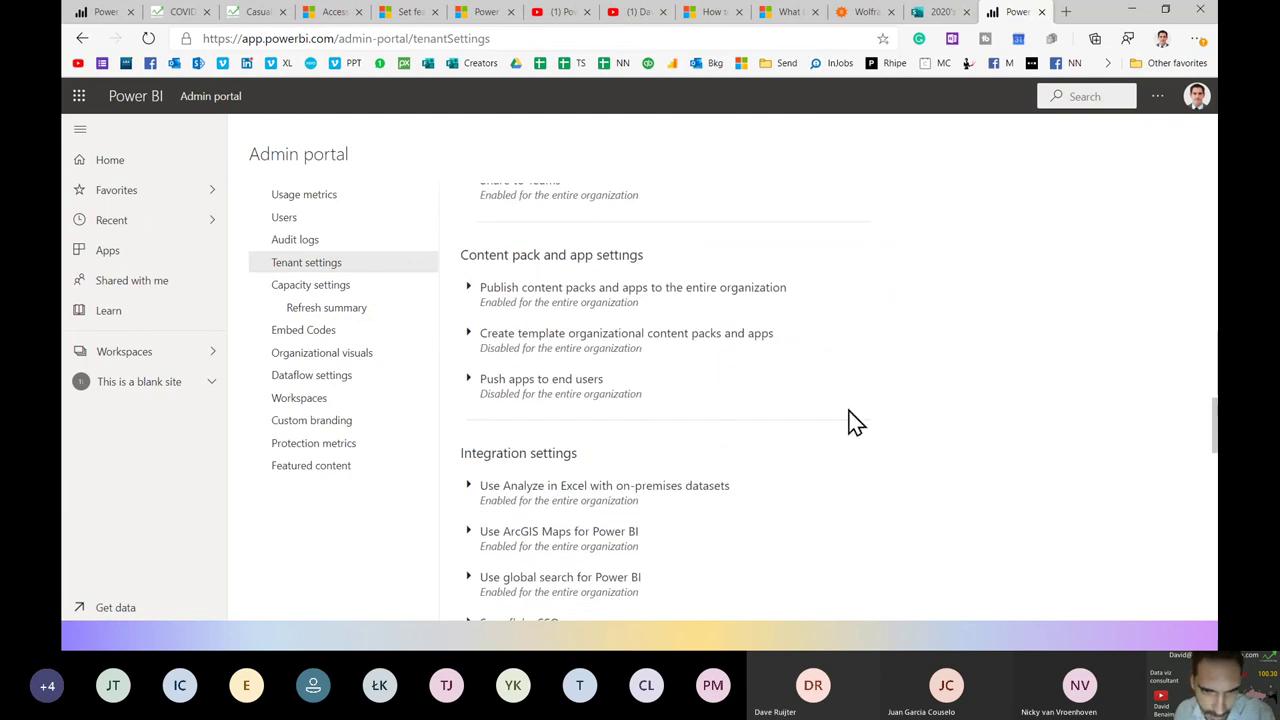
{"action": "scroll", "coordinate": [1213, 420], "scroll_direction": "up", "scroll_amount": 3}
{"action": "scroll", "coordinate": [1213, 420], "scroll_direction": "up", "scroll_amount": 2}
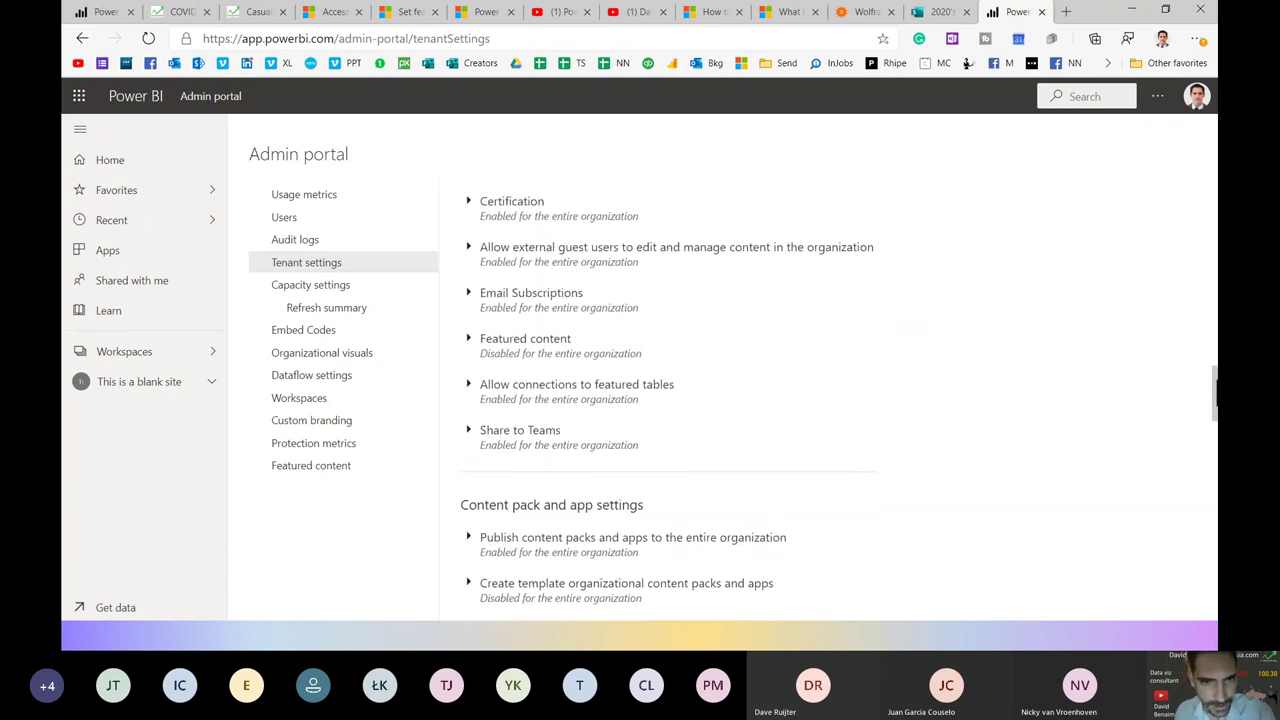
{"action": "scroll", "coordinate": [1214, 390], "scroll_direction": "up", "scroll_amount": 3}
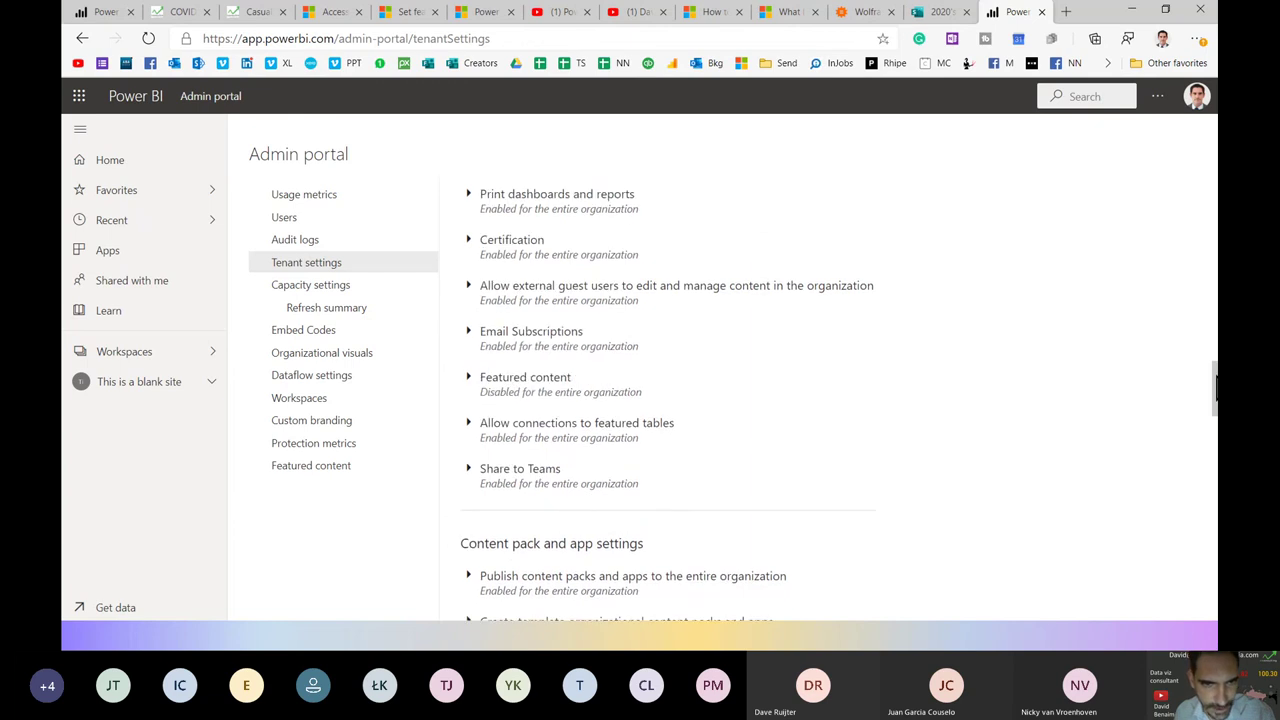
{"action": "scroll", "coordinate": [1214, 370], "scroll_direction": "up", "scroll_amount": 1}
{"action": "scroll", "coordinate": [1214, 400], "scroll_direction": "down", "scroll_amount": 8}
{"action": "scroll", "coordinate": [1214, 420], "scroll_direction": "down", "scroll_amount": 7}
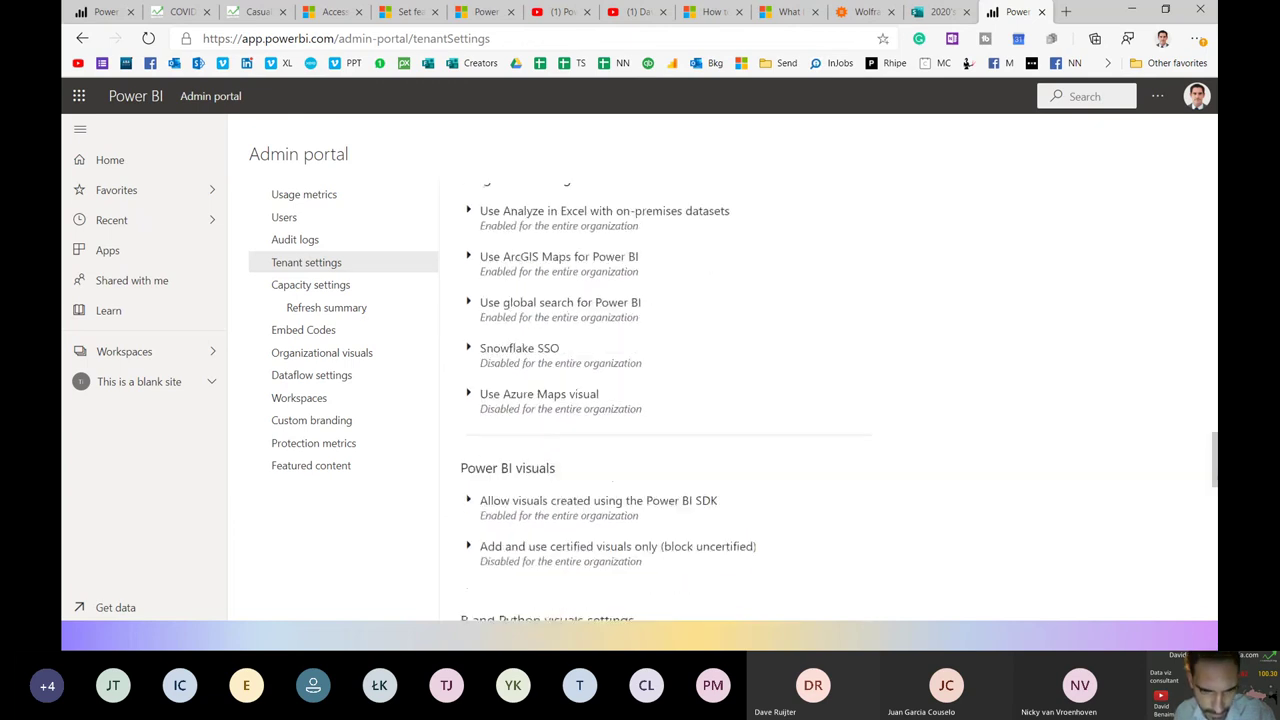
{"action": "scroll", "coordinate": [1214, 420], "scroll_direction": "down", "scroll_amount": 4}
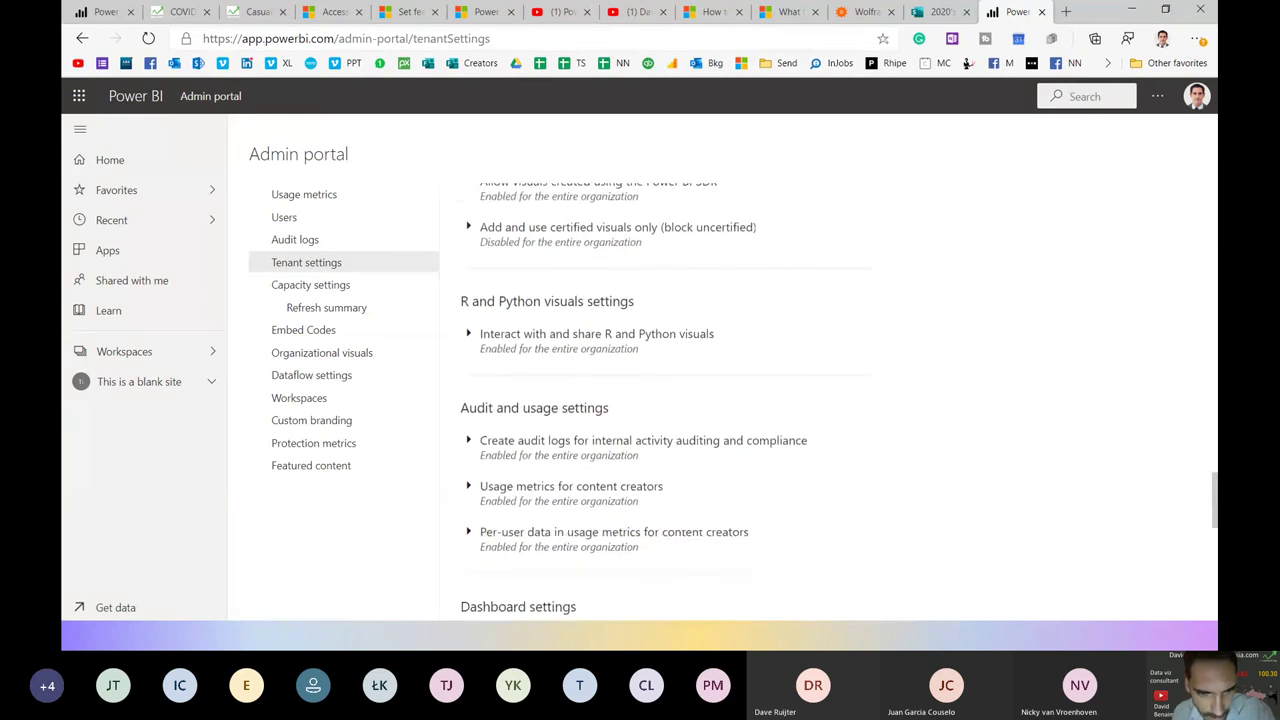
{"action": "scroll", "coordinate": [1214, 420], "scroll_direction": "up", "scroll_amount": 6}
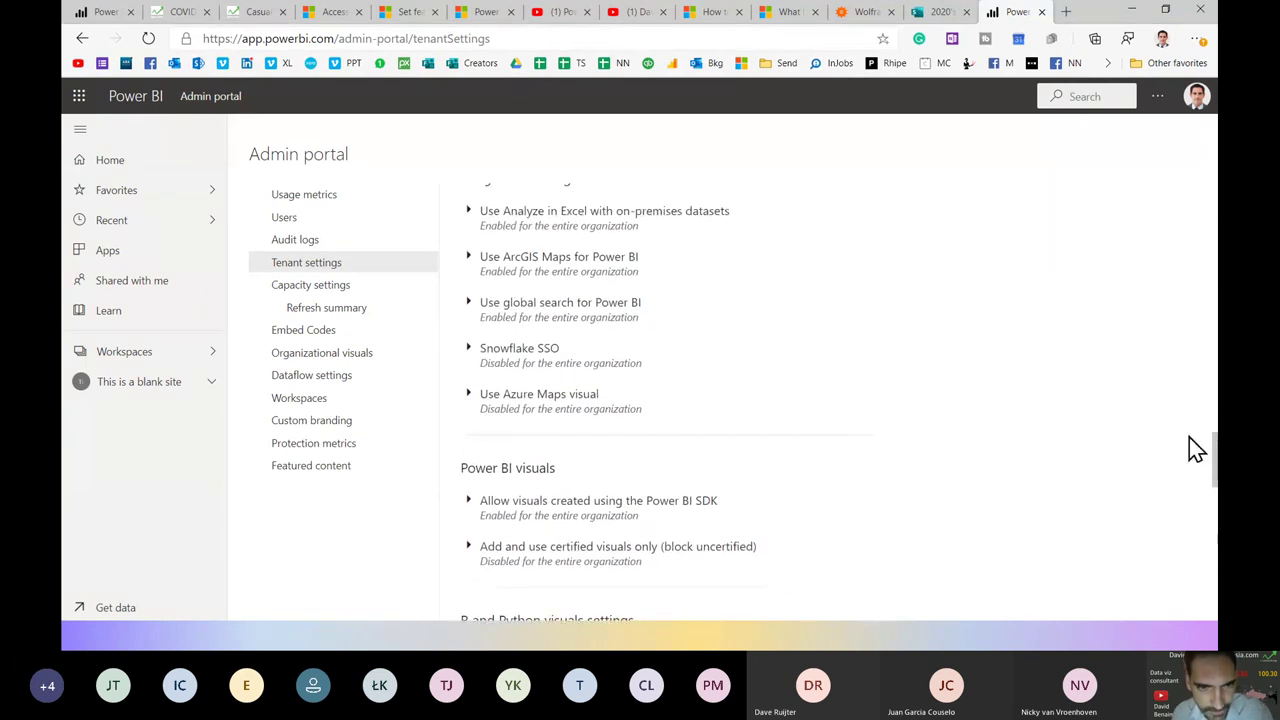
Find 'featured' in tenant settings and expand Allow connections to featured tables
{"action": "key", "text": "ctrl+f"}
{"action": "type", "text": "featured"}
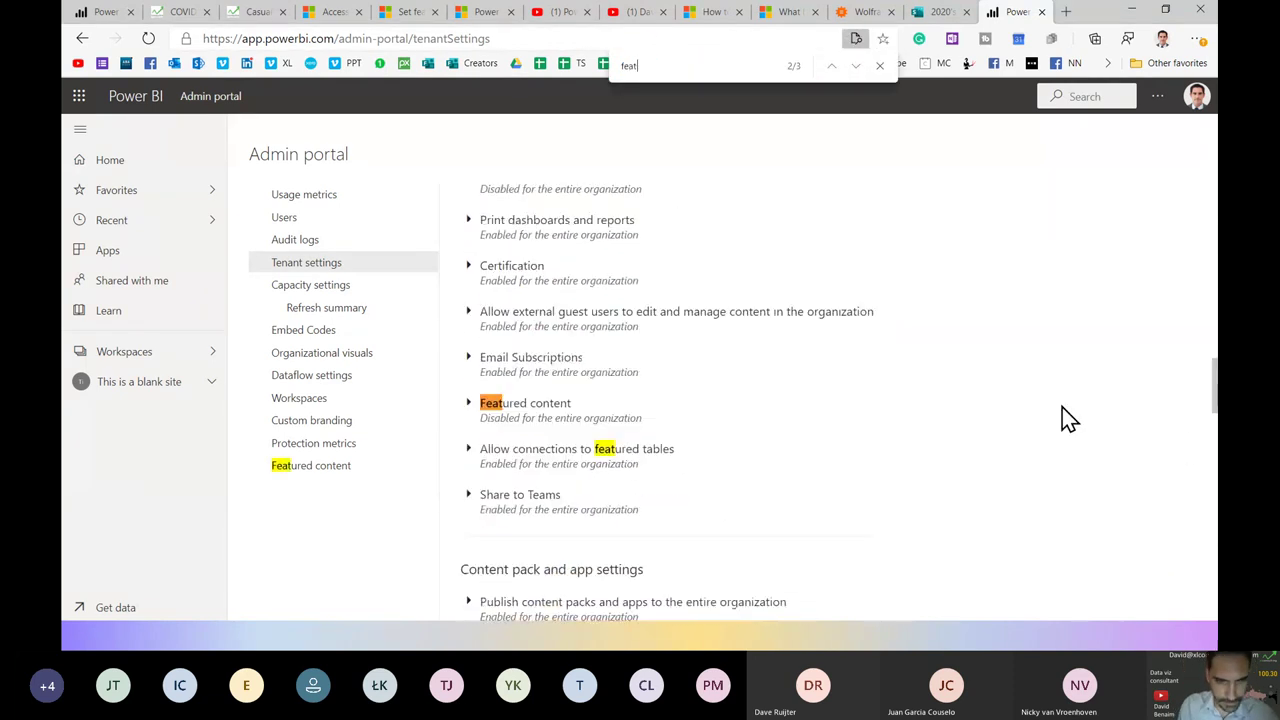
{"action": "left_click", "coordinate": [494, 466]}
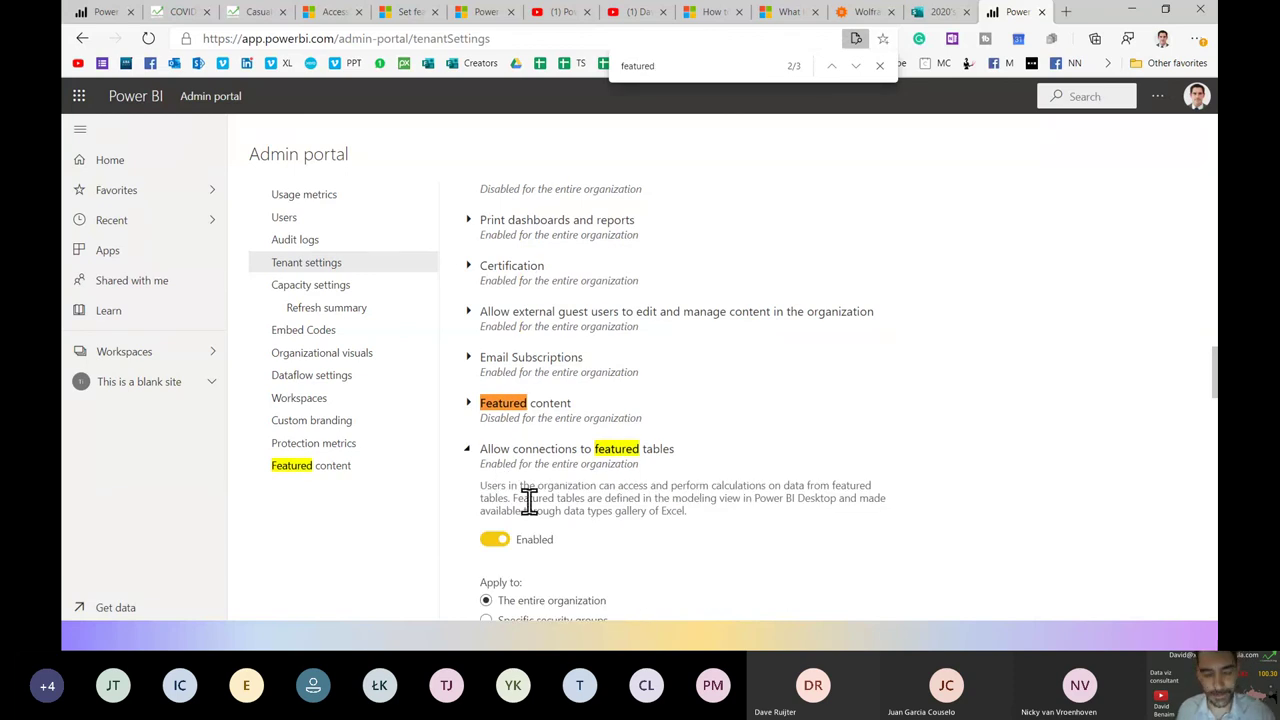
Find 'certif' and expand the Certification setting, then close the find bar
{"action": "double_click", "coordinate": [635, 65]}
{"action": "type", "text": "end"}
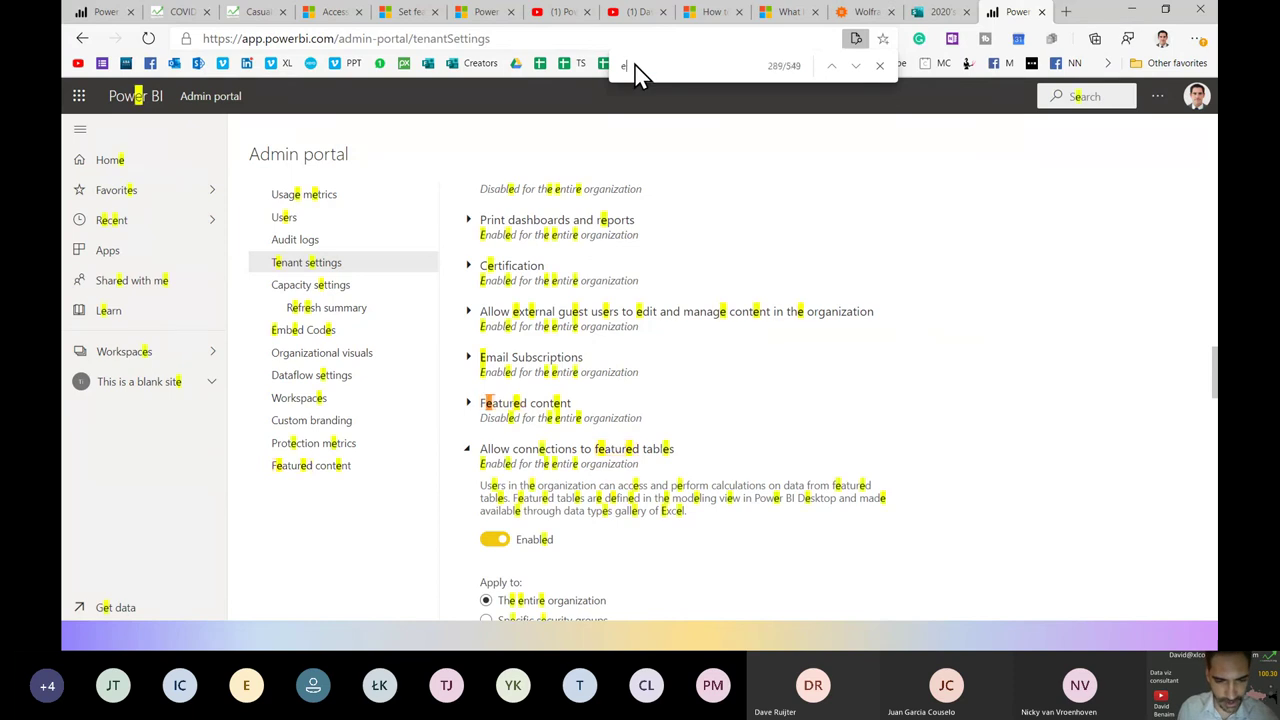
{"action": "key", "text": "BackSpace"}
{"action": "key", "text": "BackSpace"}
{"action": "key", "text": "BackSpace"}
{"action": "type", "text": "certif"}
{"action": "left_click", "coordinate": [558, 412]}
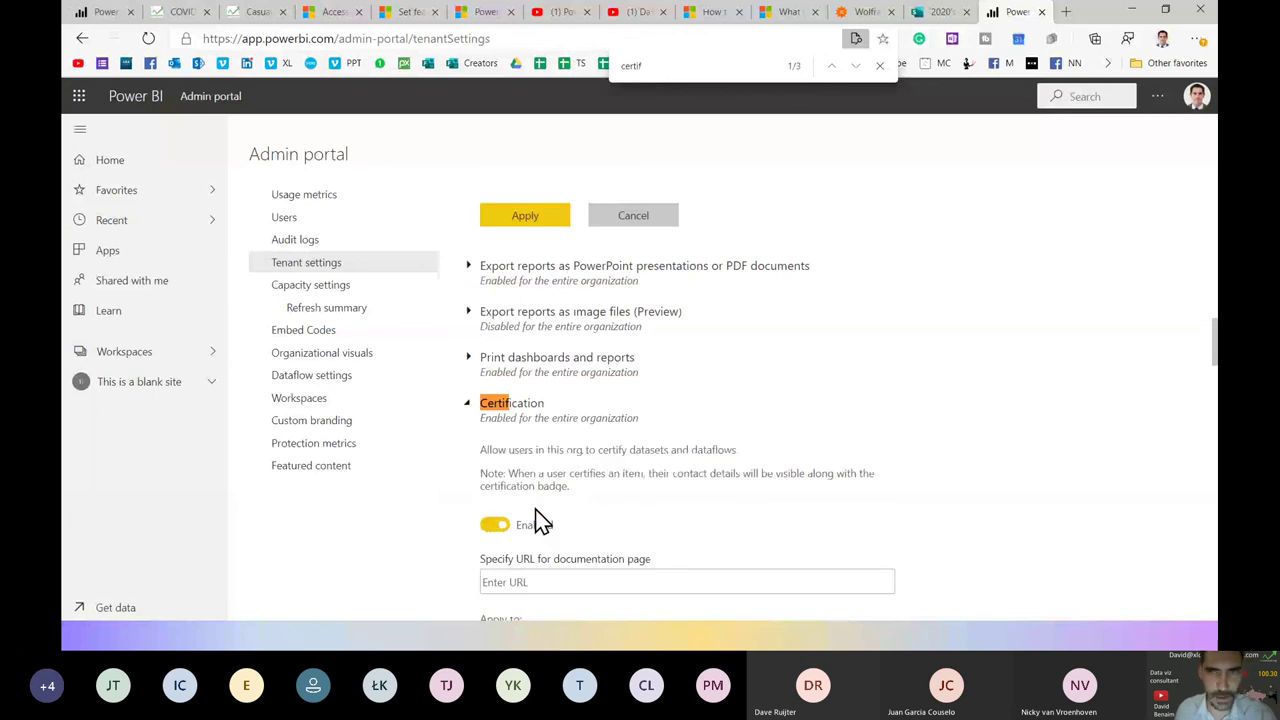
{"action": "left_click", "coordinate": [879, 66]}
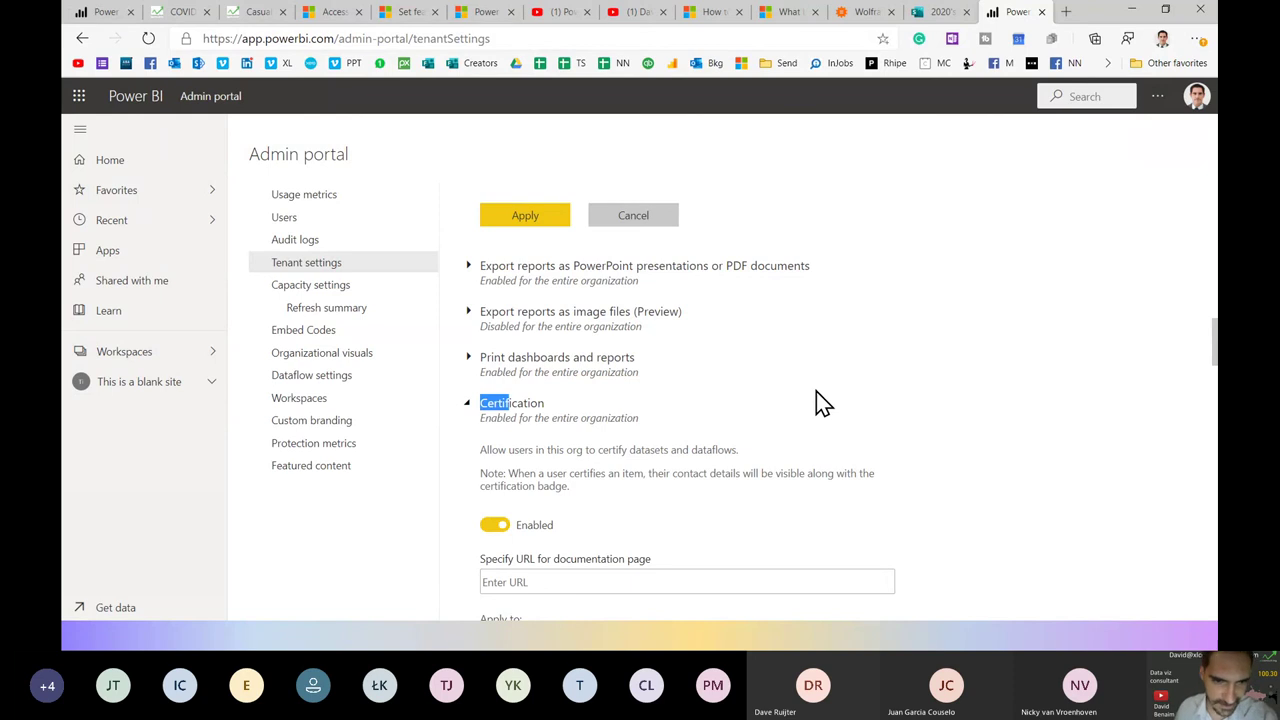
{"action": "left_click", "coordinate": [258, 535]}
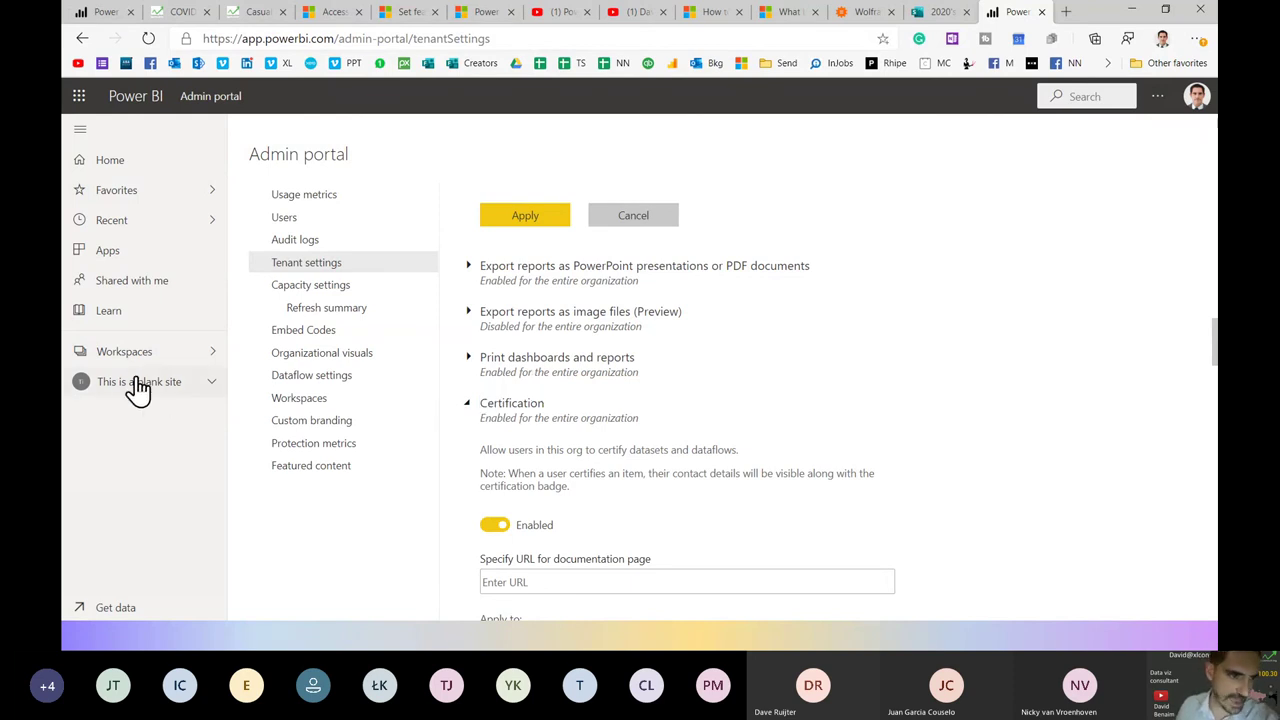
Set the NL Featured table demo dataset's endorsement to Certified in its settings and apply
{"action": "left_click", "coordinate": [206, 382]}
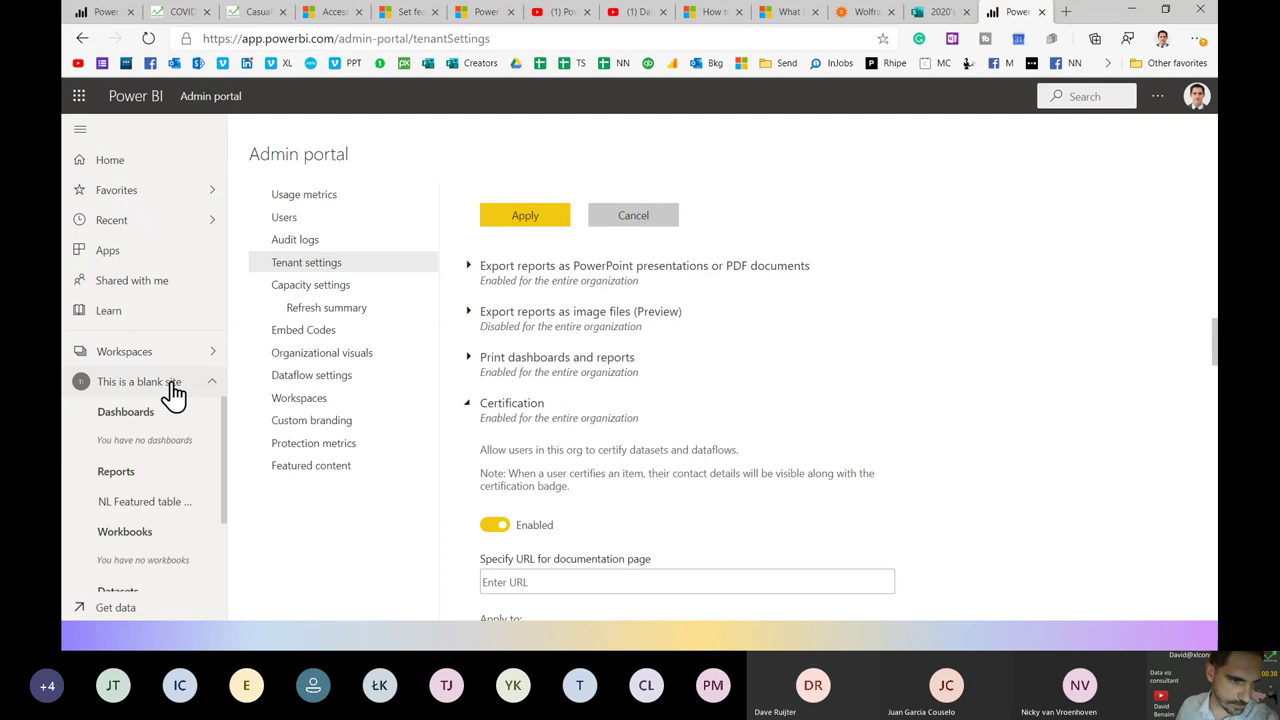
{"action": "scroll", "coordinate": [157, 558], "scroll_direction": "down", "scroll_amount": 1}
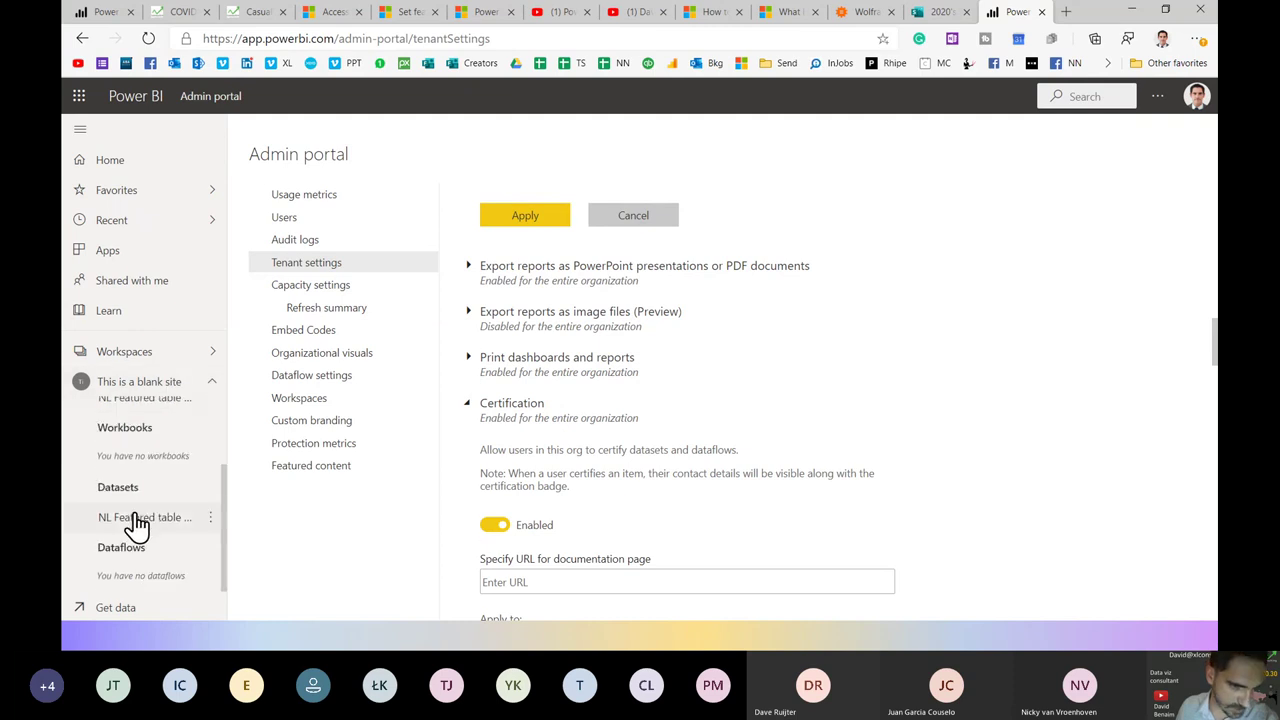
{"action": "left_click", "coordinate": [136, 518]}
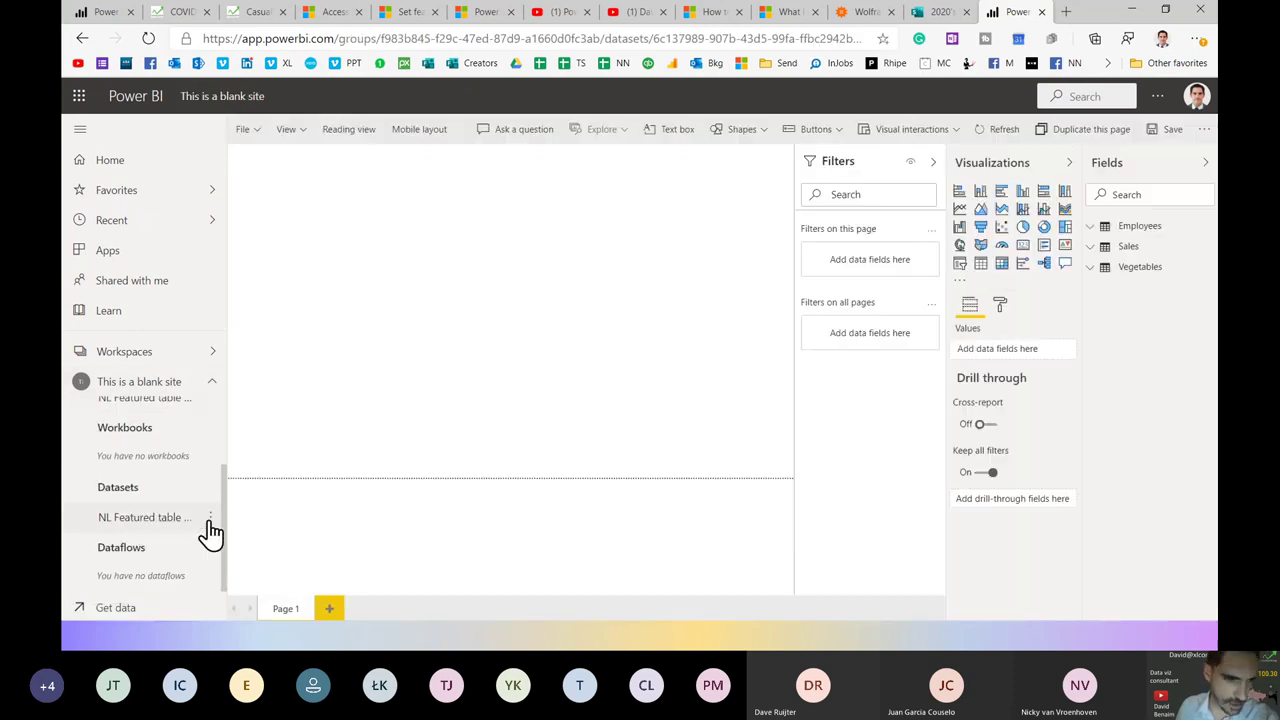
{"action": "left_click", "coordinate": [210, 519]}
{"action": "left_click", "coordinate": [252, 412]}
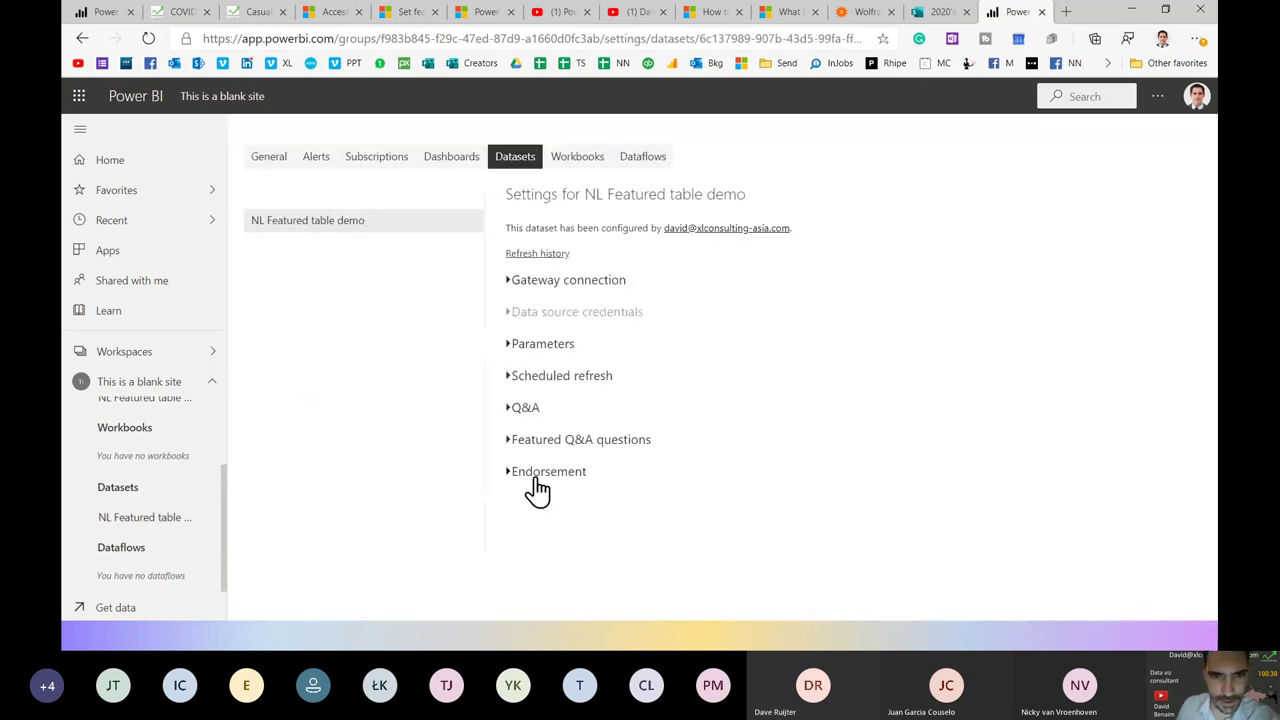
{"action": "left_click", "coordinate": [522, 473]}
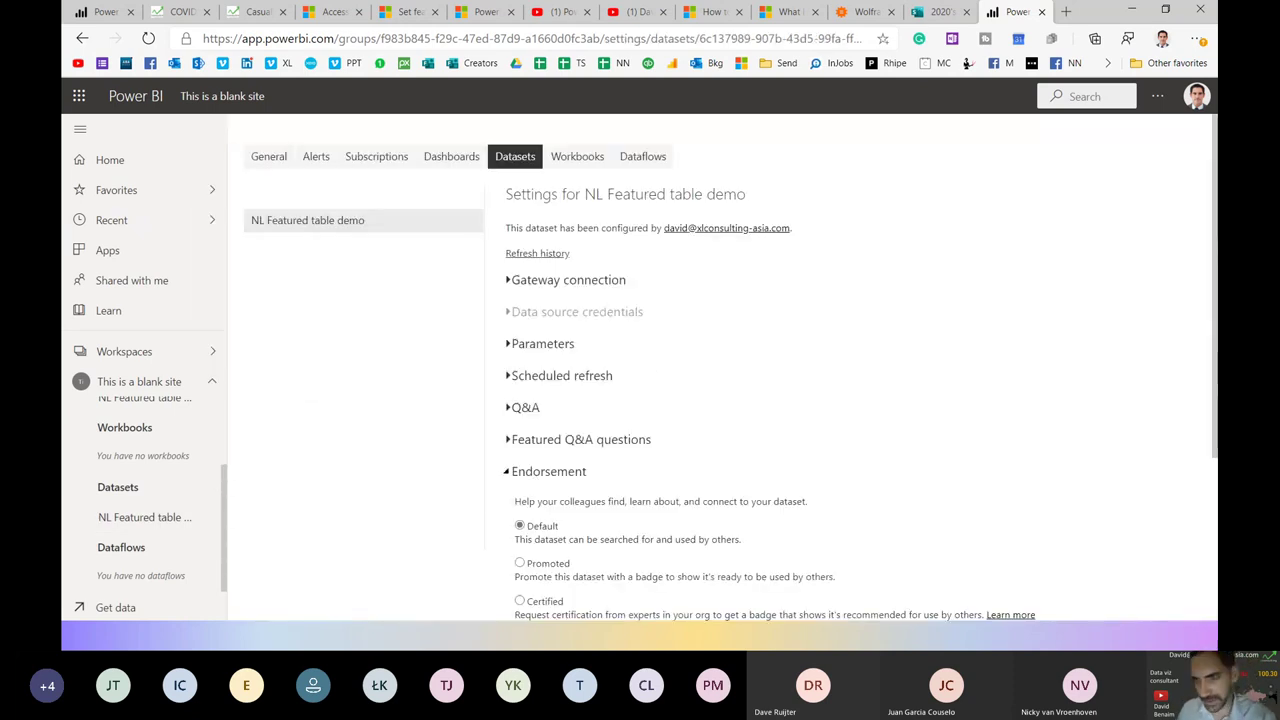
{"action": "scroll", "coordinate": [957, 425], "scroll_direction": "down", "scroll_amount": 3}
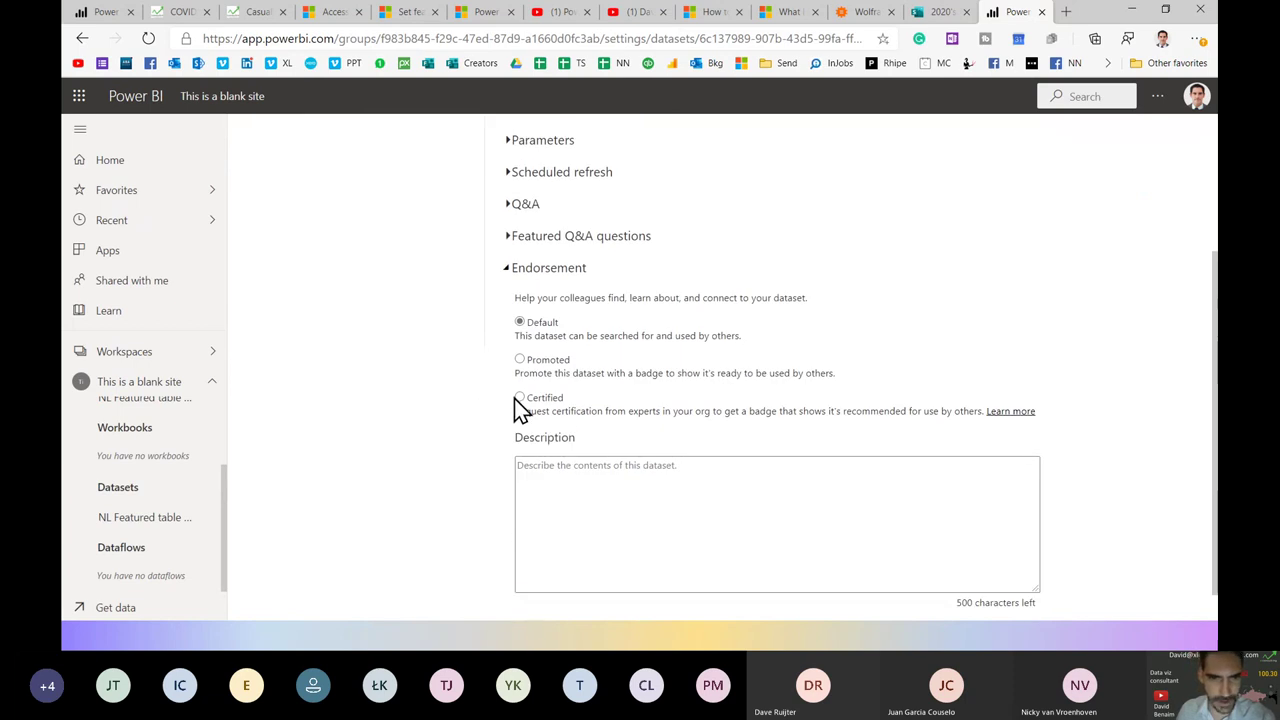
{"action": "left_click", "coordinate": [519, 397]}
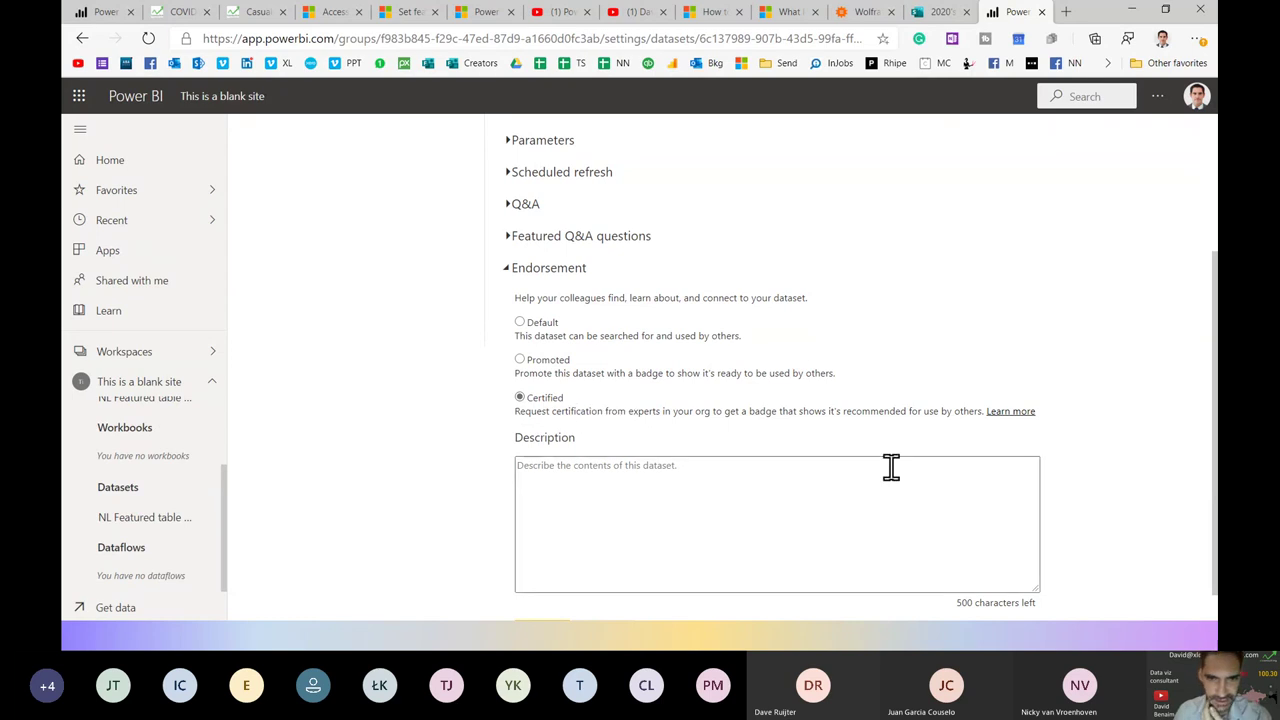
{"action": "scroll", "coordinate": [880, 462], "scroll_direction": "down", "scroll_amount": 1}
{"action": "left_click", "coordinate": [524, 600]}
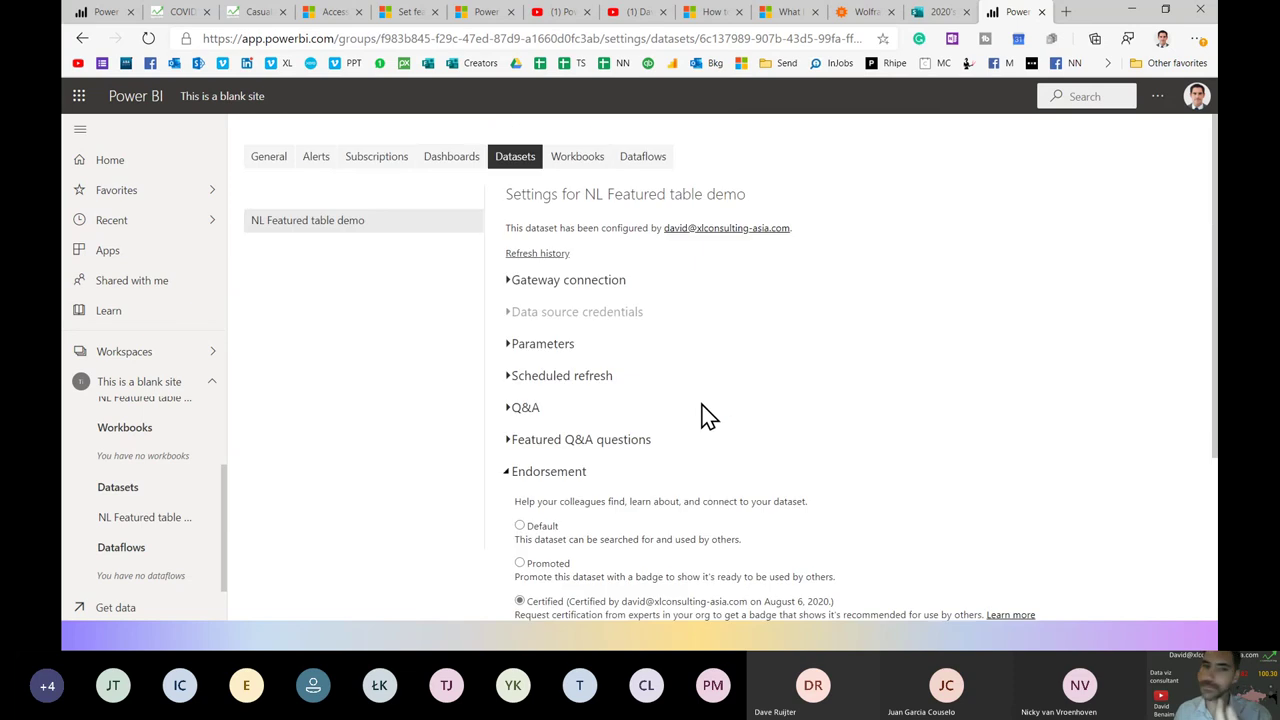
{"action": "scroll", "coordinate": [735, 395], "scroll_direction": "down", "scroll_amount": 3}
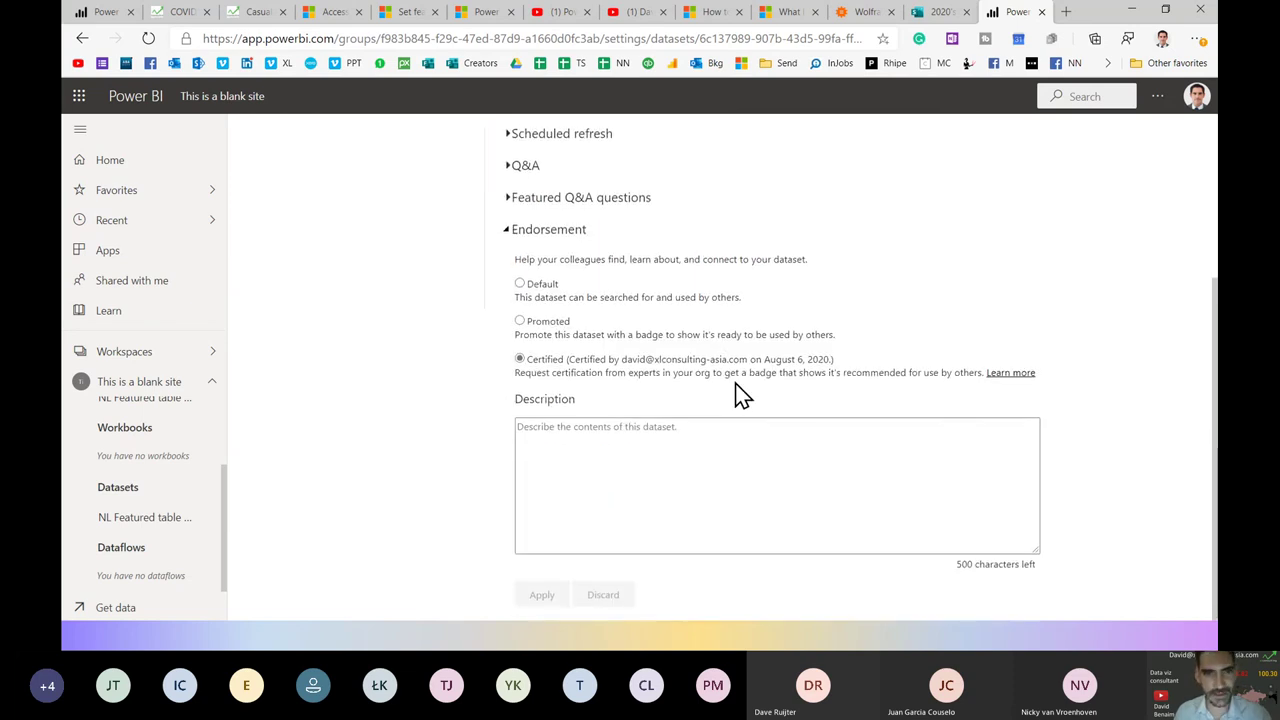
{"action": "key", "text": "alt+Tab"}
{"action": "key", "text": "alt+Tab"}
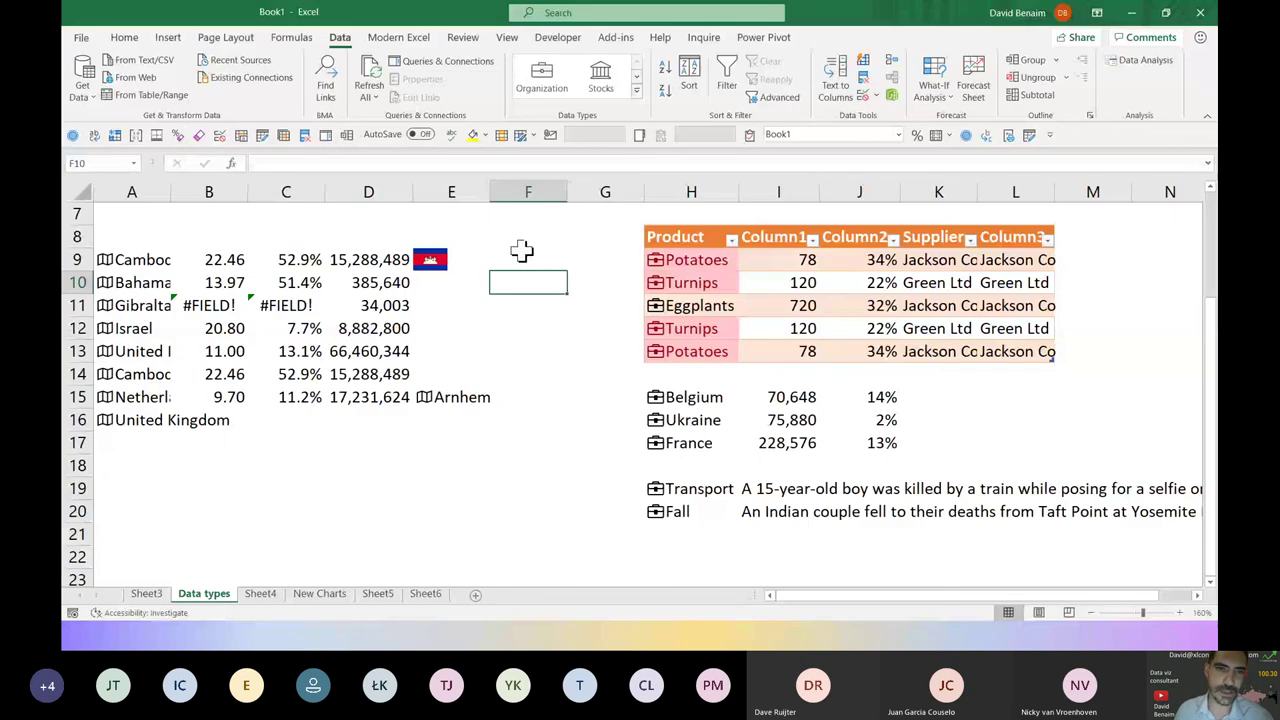
{"action": "left_click", "coordinate": [525, 259]}
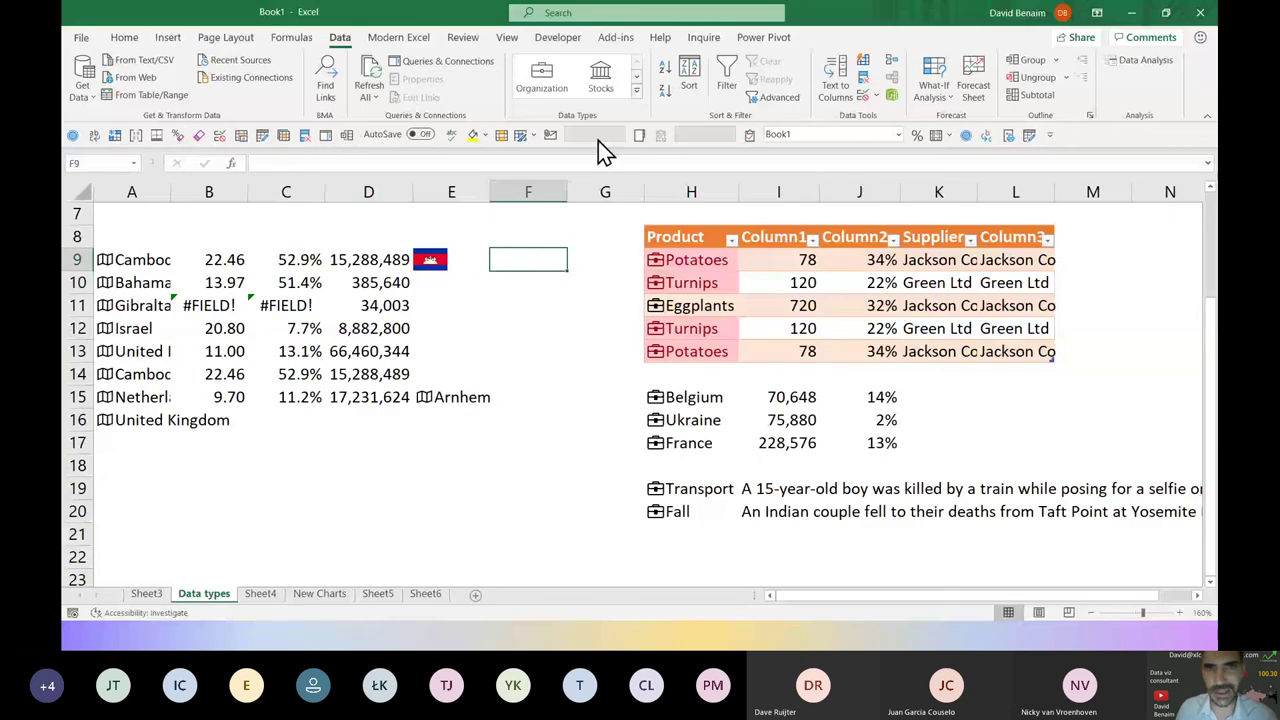
{"action": "left_click", "coordinate": [636, 89]}
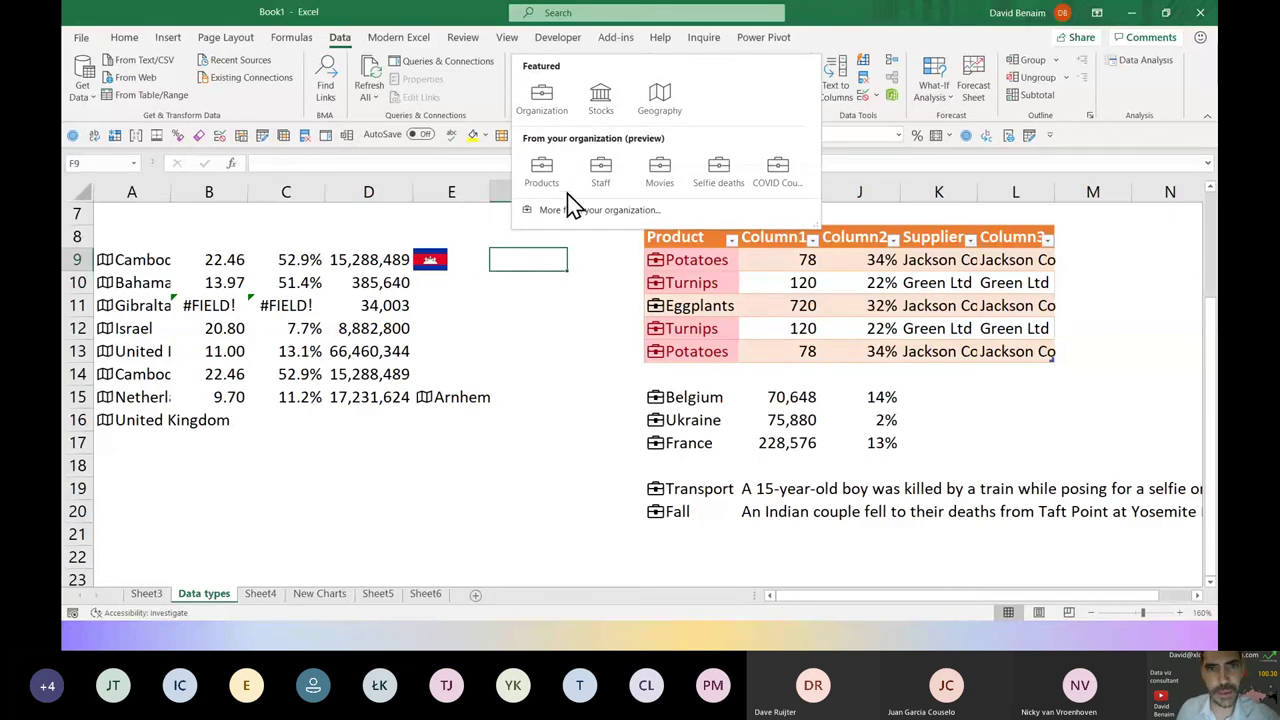
{"action": "left_click", "coordinate": [540, 280]}
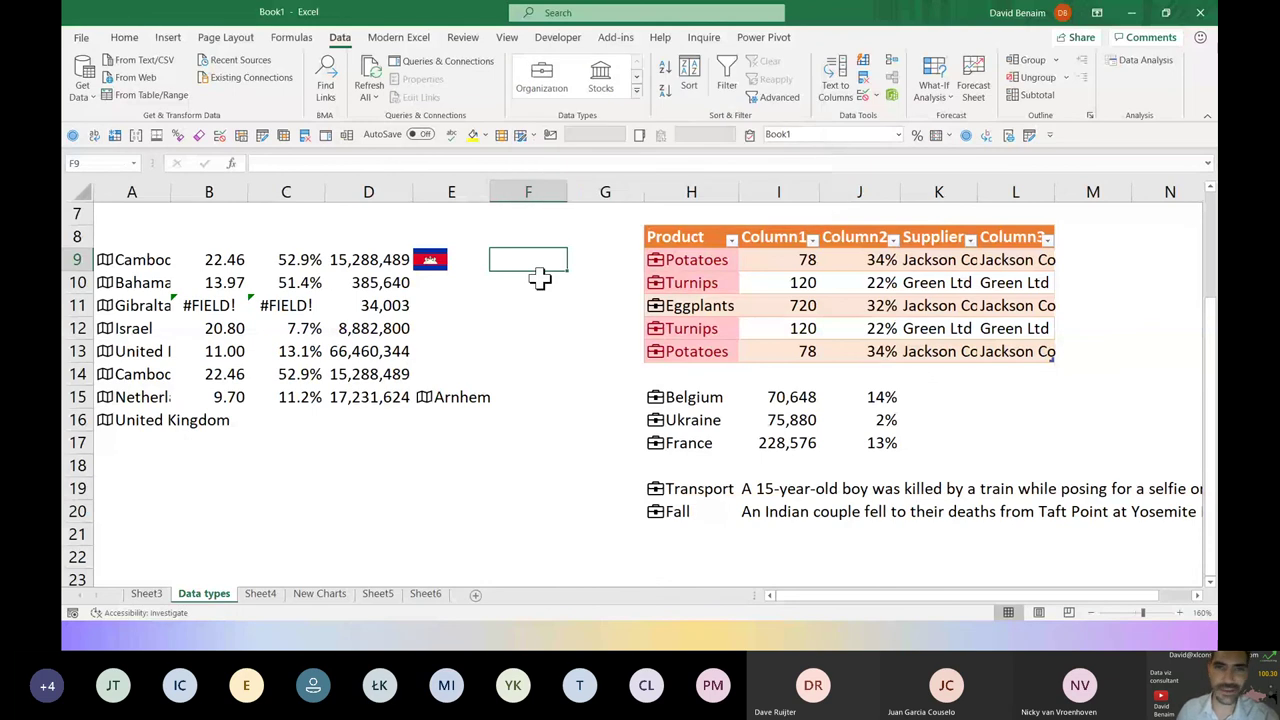
{"action": "left_click", "coordinate": [638, 92]}
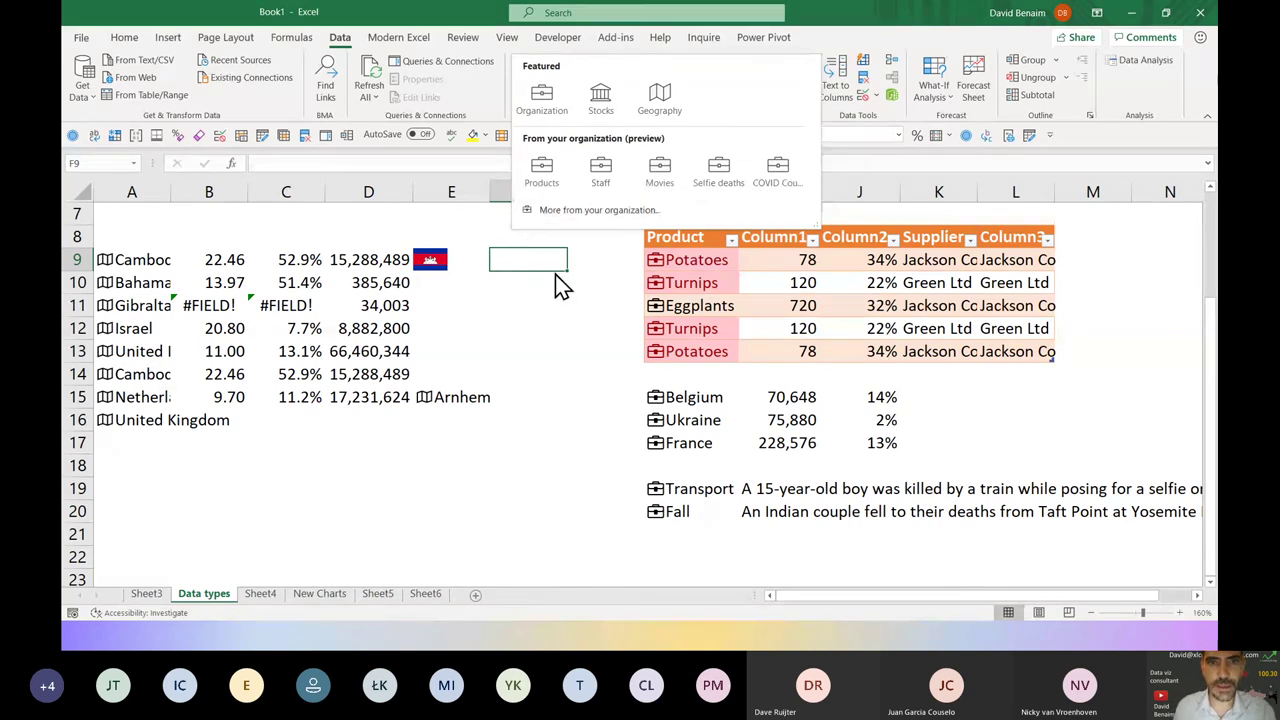
{"action": "left_click", "coordinate": [527, 262]}
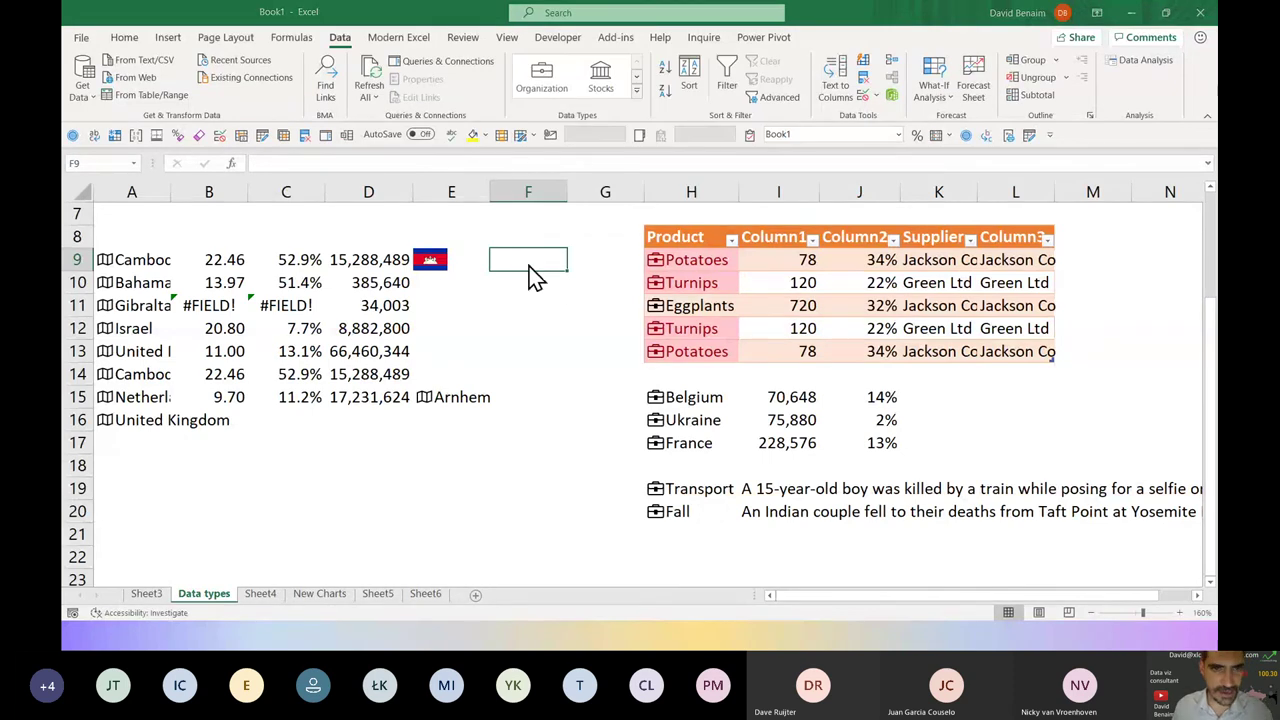
{"action": "key", "text": "alt+Tab"}
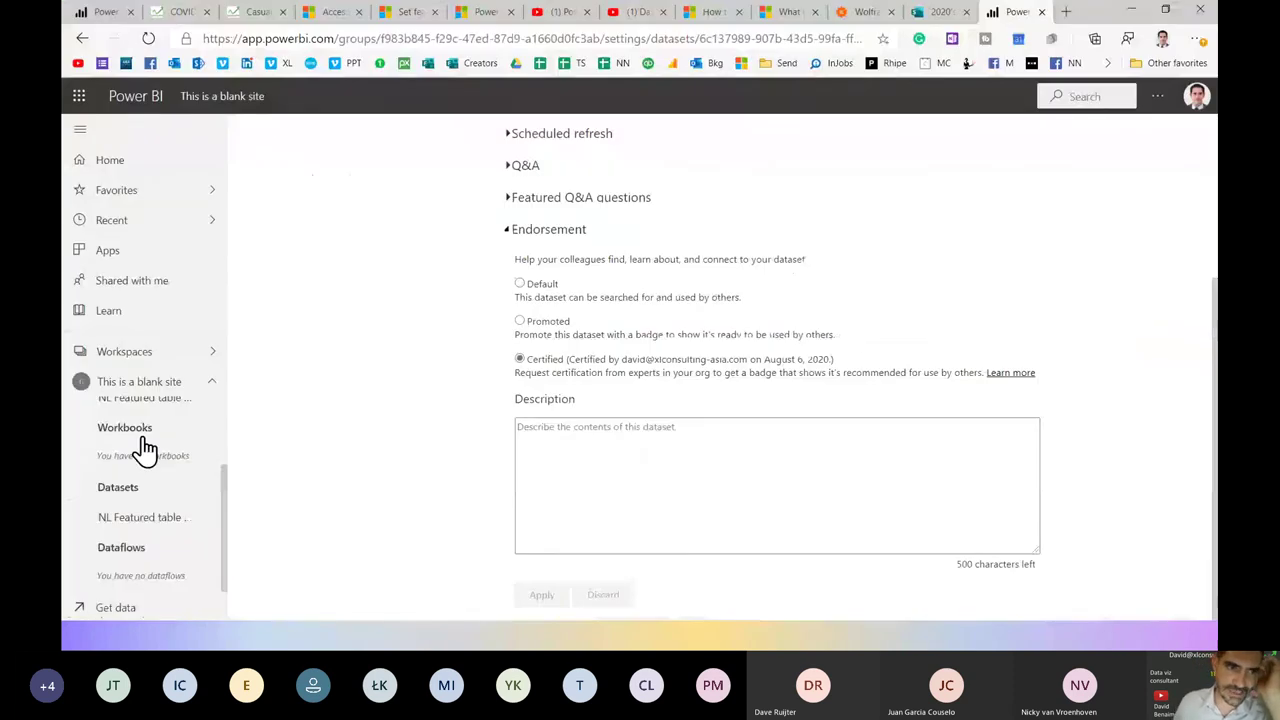
Collapse This is a blank site, glance at the Workspaces list, and return from Excel to the settings
{"action": "left_click", "coordinate": [211, 383]}
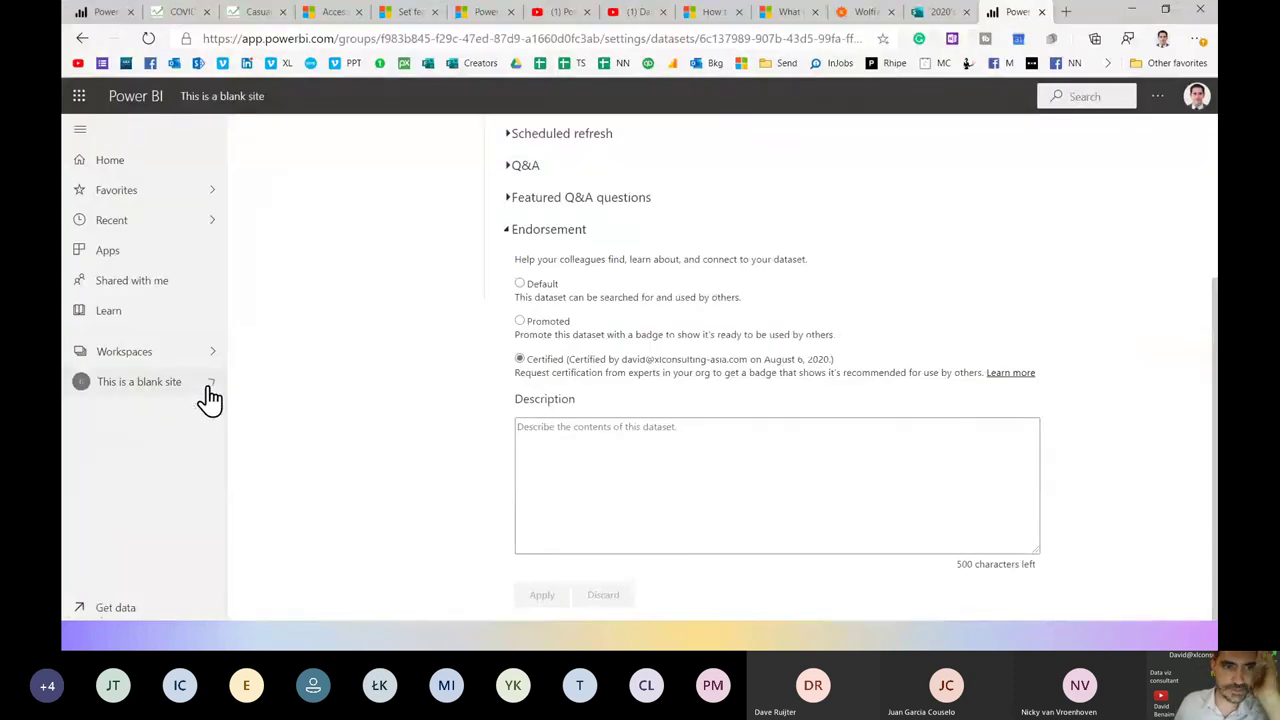
{"action": "left_click", "coordinate": [164, 356]}
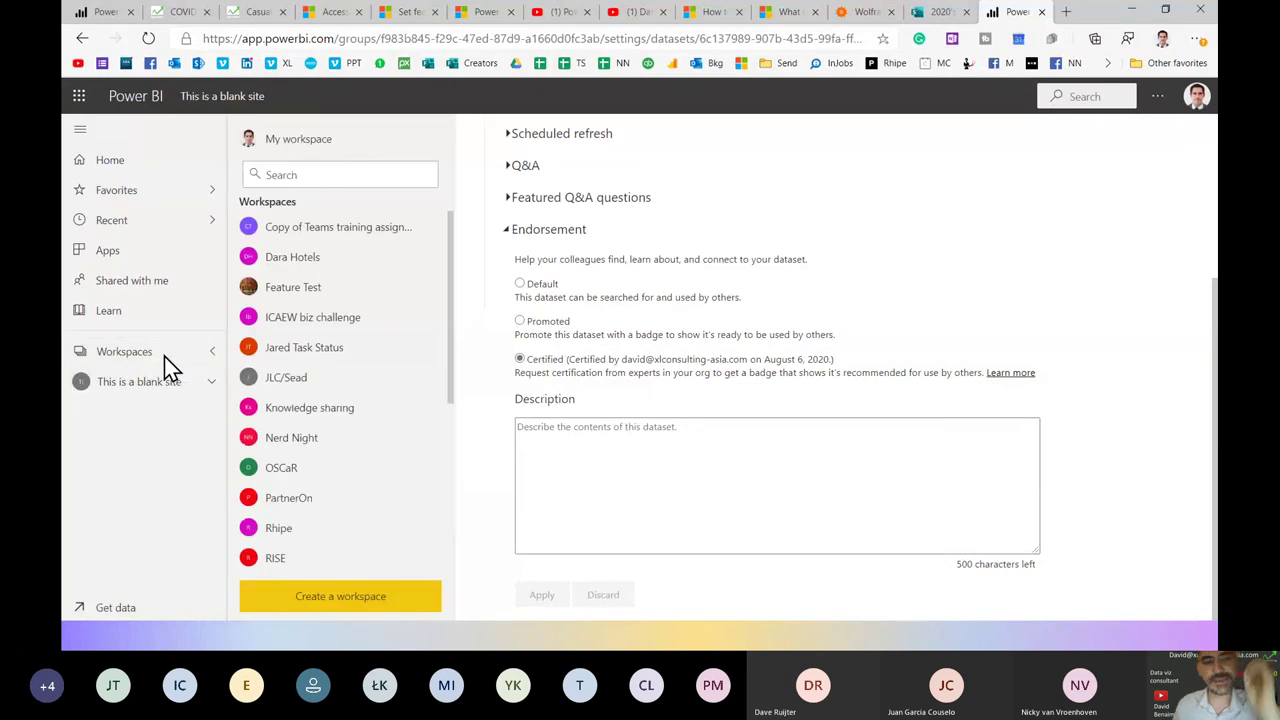
{"action": "left_click", "coordinate": [503, 315]}
{"action": "key", "text": "alt+Tab"}
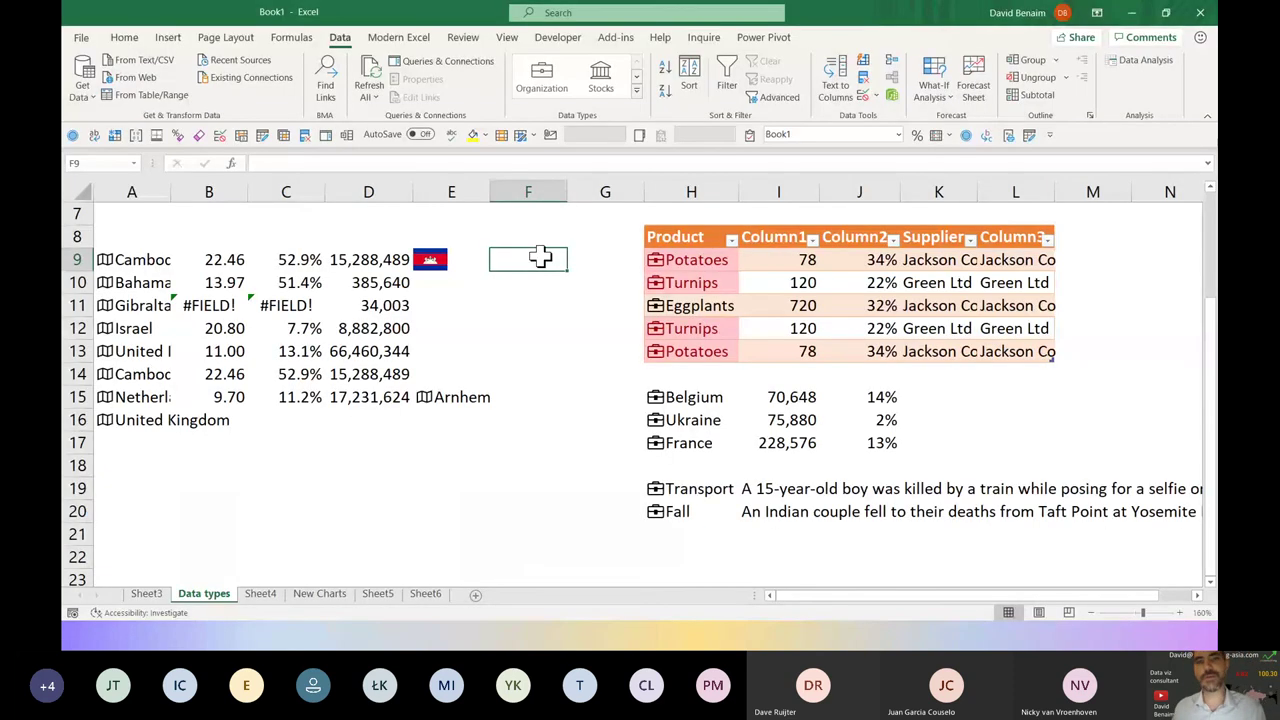
{"action": "key", "text": "alt+Tab"}
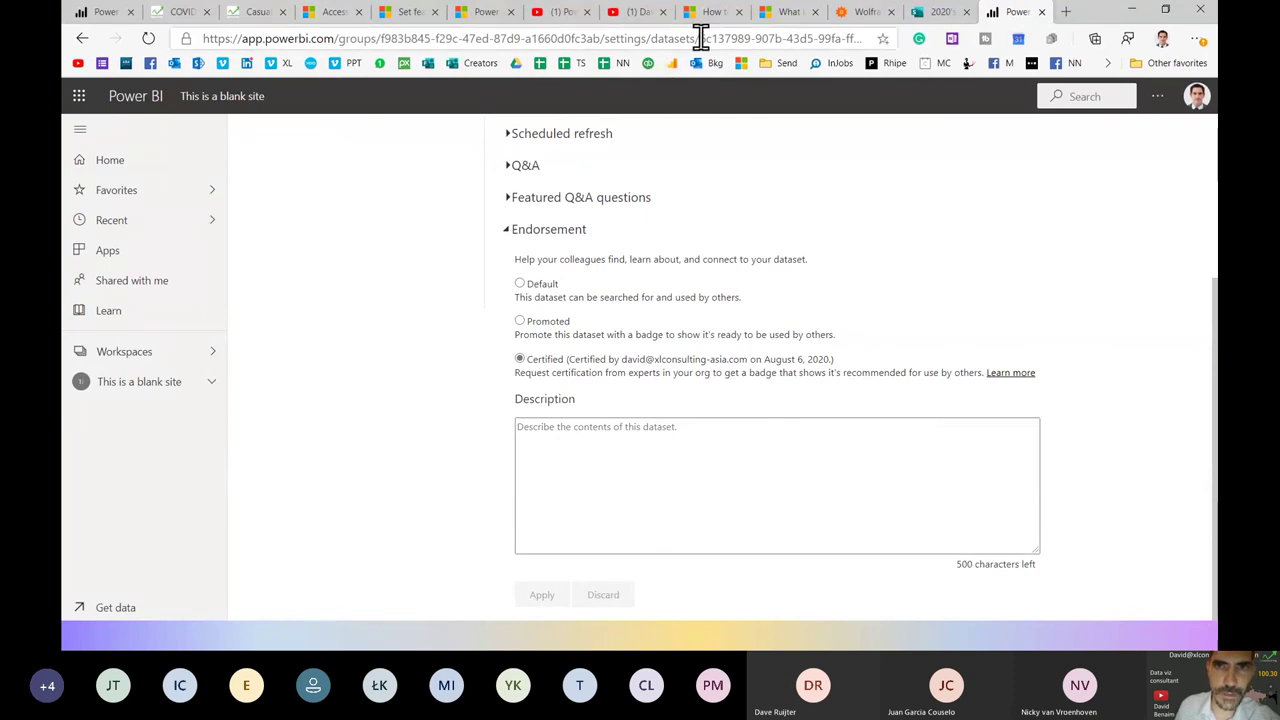
Read the featured tables in Excel article, highlighting its opening and the first unsupported-datasets limitation
{"action": "left_click", "coordinate": [330, 13]}
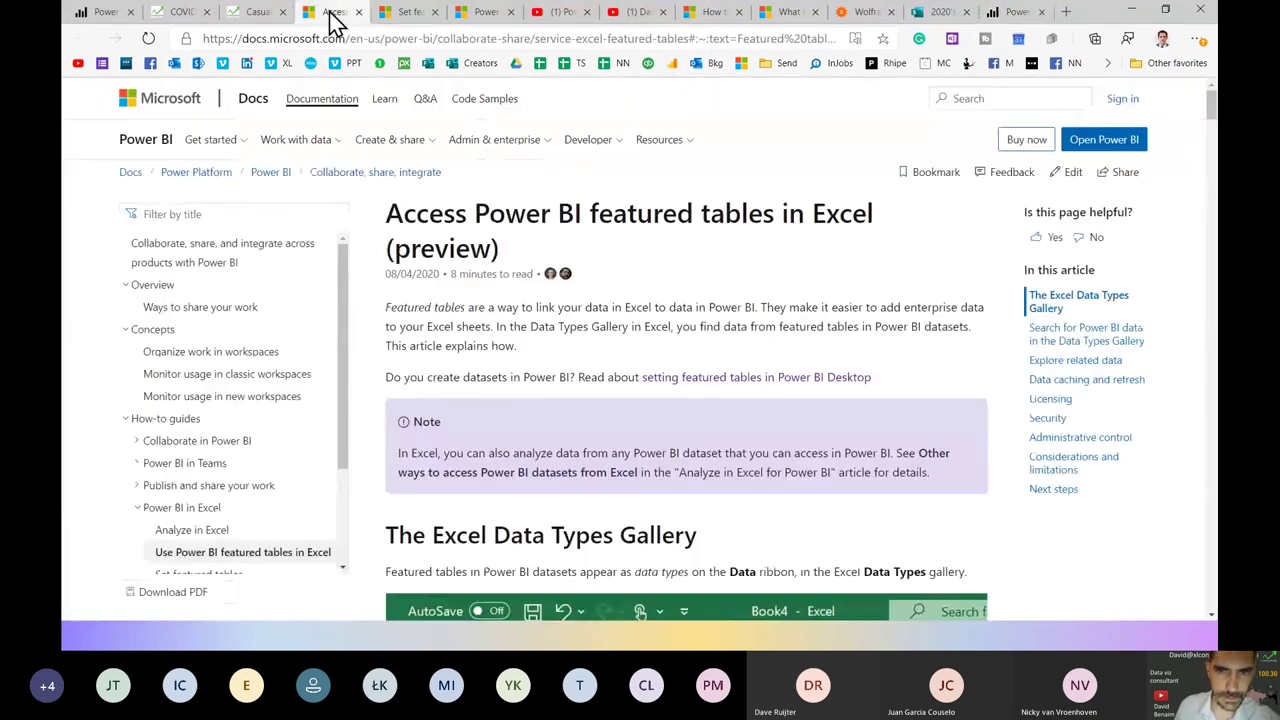
{"action": "left_click_drag", "start_coordinate": [389, 207], "coordinate": [707, 347]}
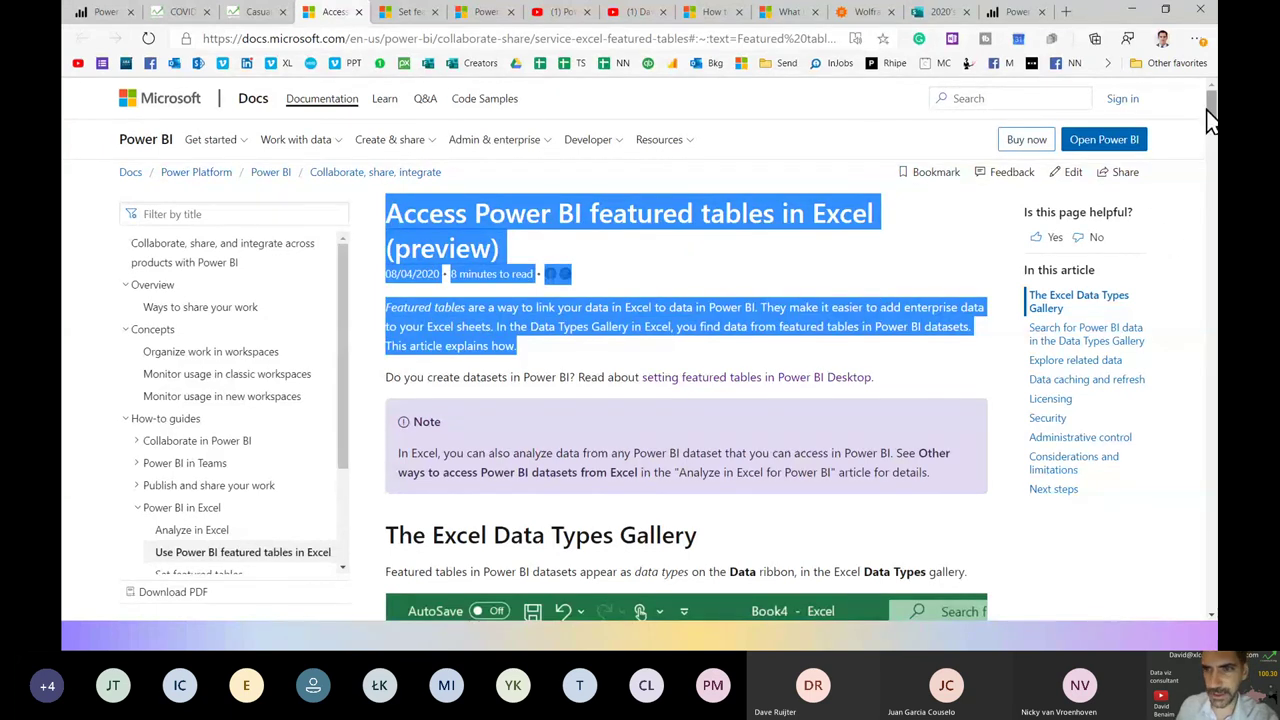
{"action": "left_click_drag", "start_coordinate": [1210, 118], "coordinate": [1214, 405]}
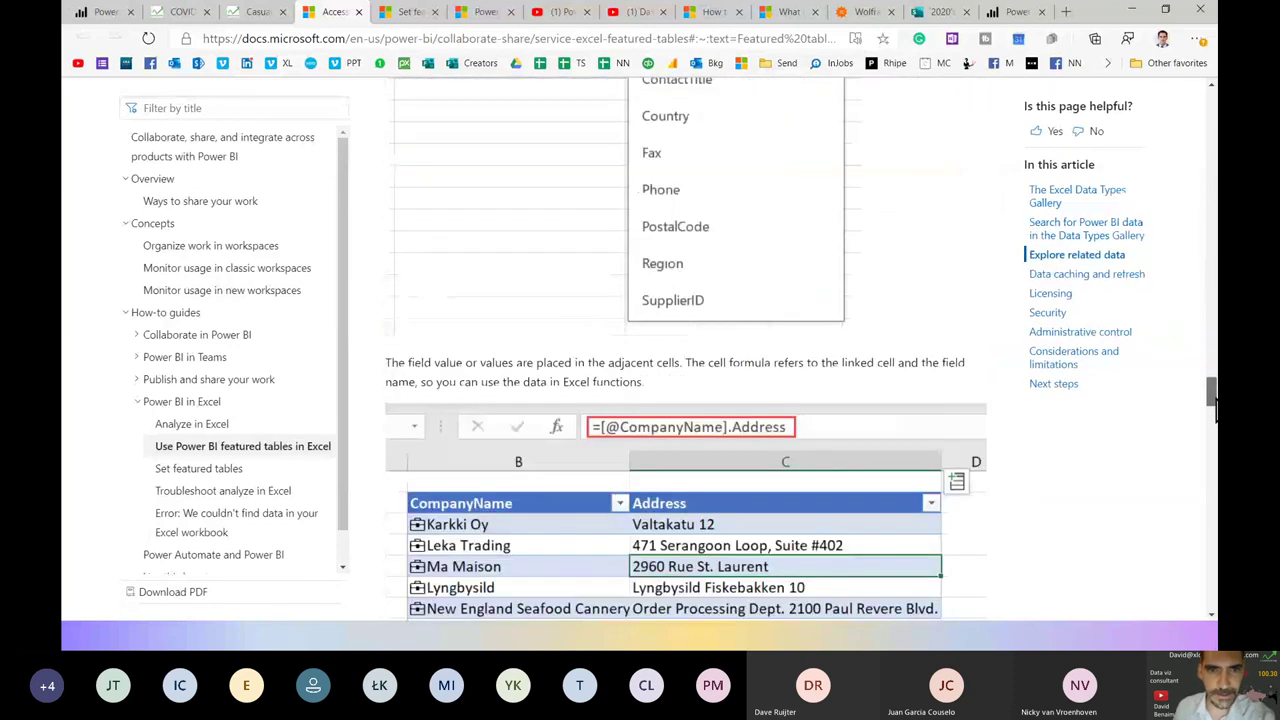
{"action": "left_click_drag", "start_coordinate": [1214, 408], "coordinate": [1212, 520]}
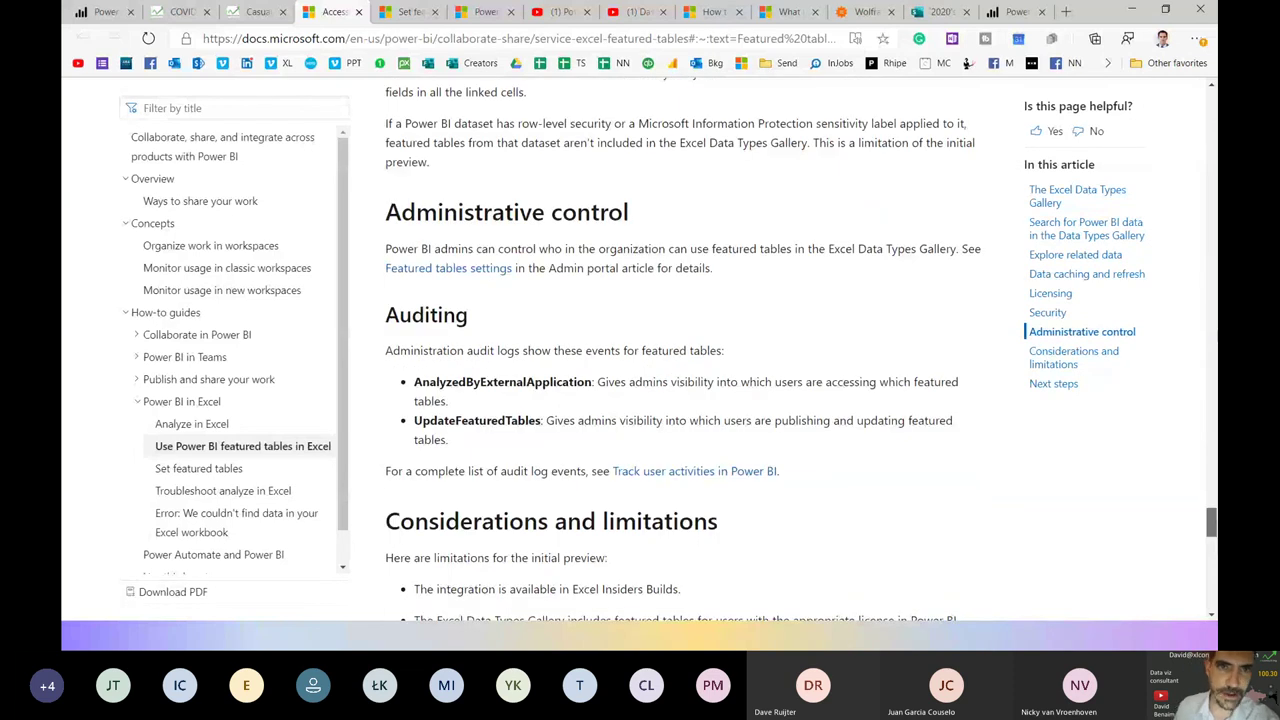
{"action": "scroll", "coordinate": [680, 350], "scroll_direction": "down", "scroll_amount": 5}
{"action": "left_click_drag", "start_coordinate": [416, 94], "coordinate": [766, 129]}
{"action": "left_click", "coordinate": [500, 112]}
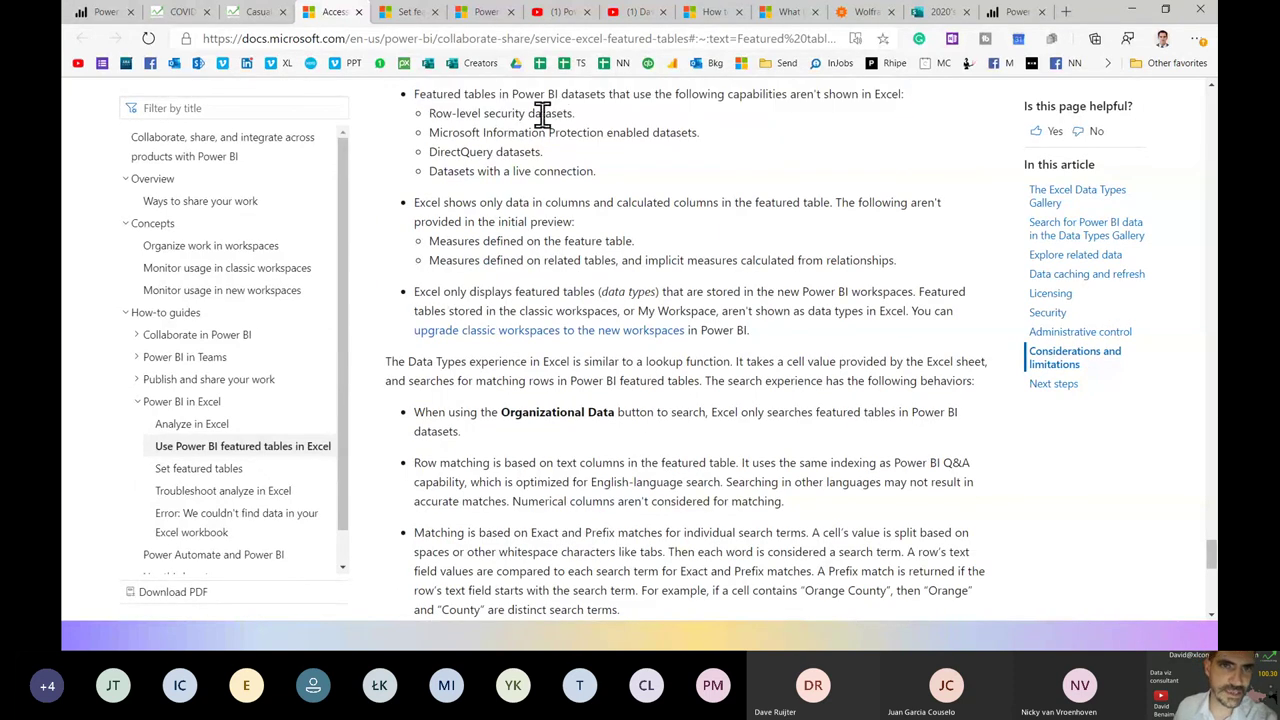
In the Power BI June feature summary, highlight the bullets about slicers and RLS support
{"action": "left_click", "coordinate": [415, 20]}
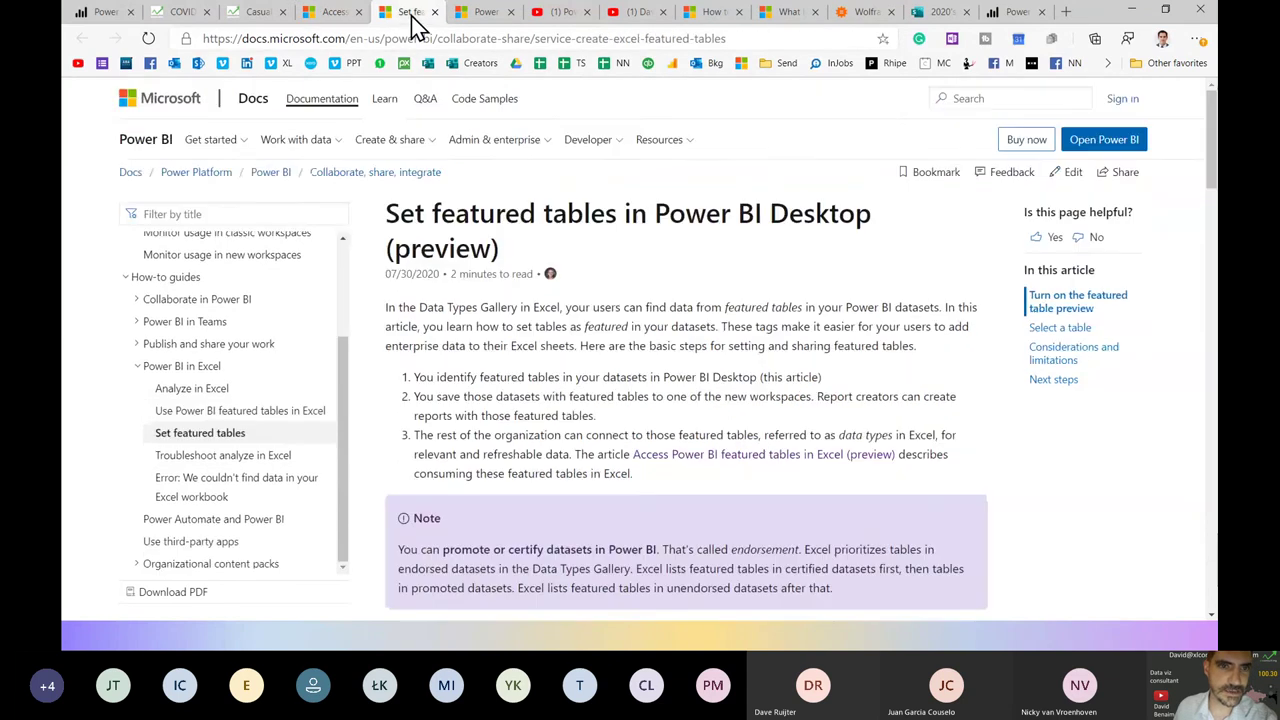
{"action": "left_click", "coordinate": [477, 15]}
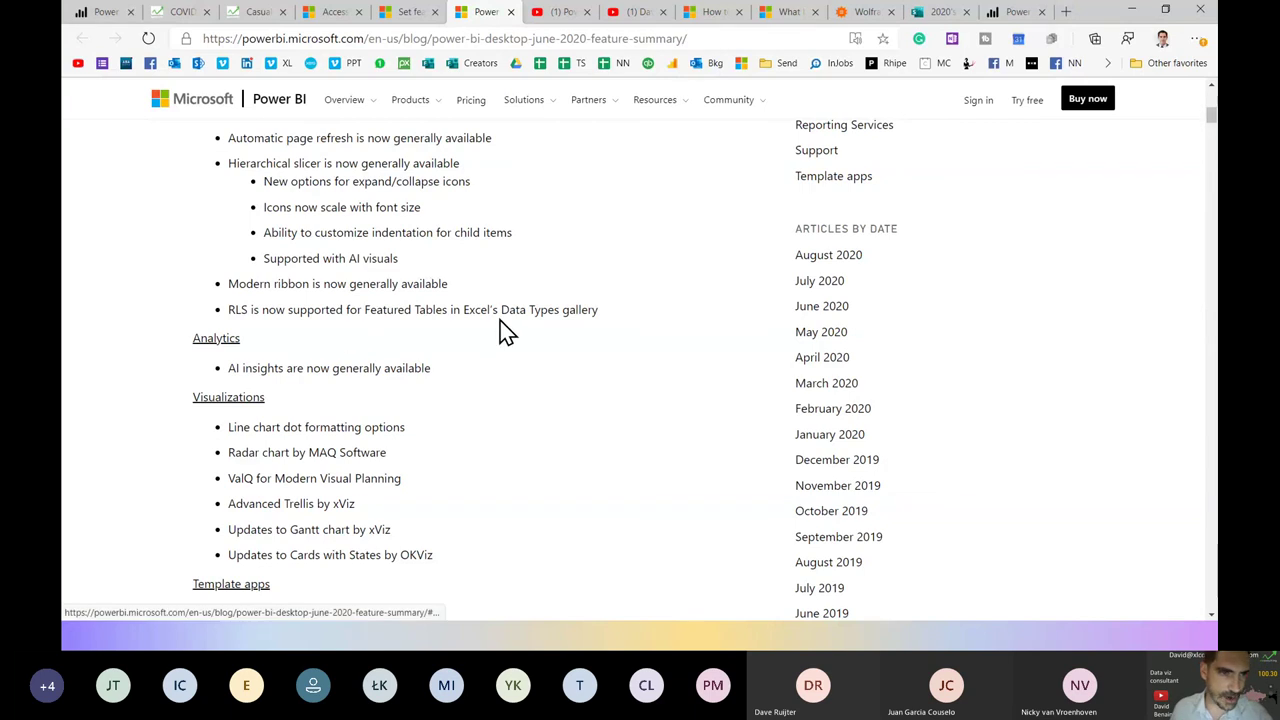
{"action": "left_click_drag", "start_coordinate": [507, 332], "coordinate": [152, 213]}
{"action": "left_click", "coordinate": [130, 266]}
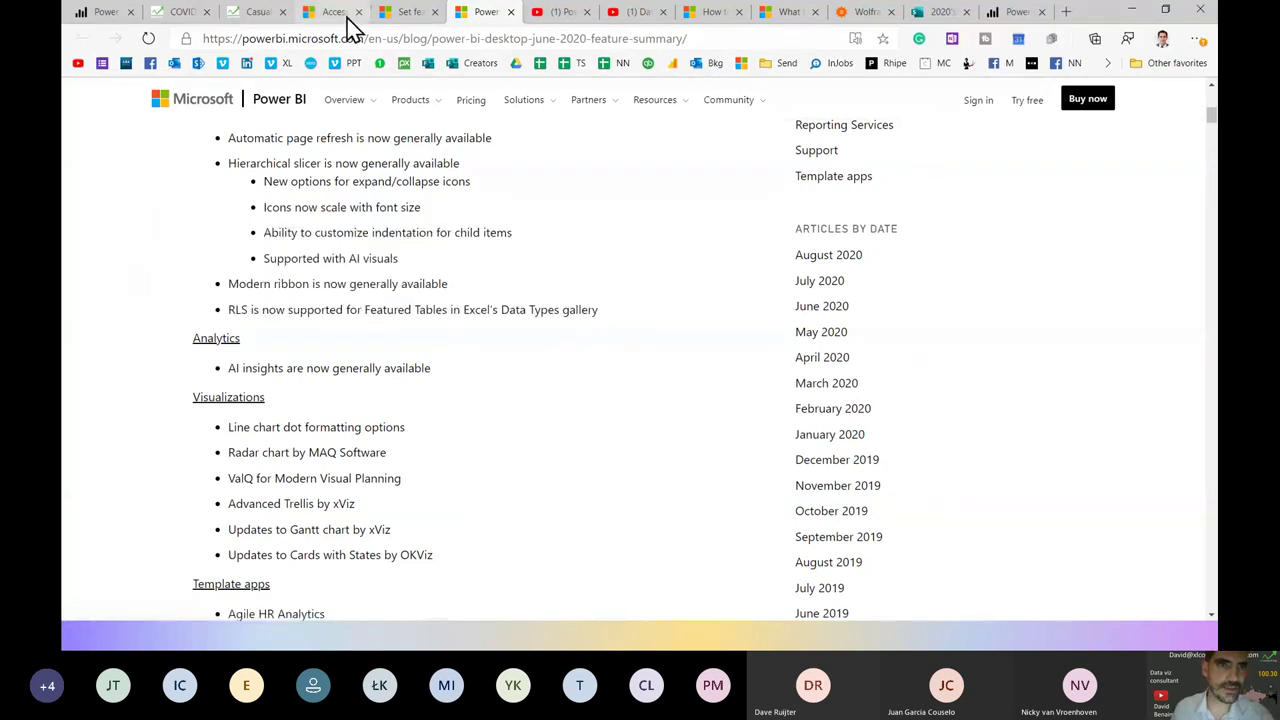
Return to the Set featured tables in Power BI Desktop article and scroll through its steps
{"action": "left_click", "coordinate": [405, 12]}
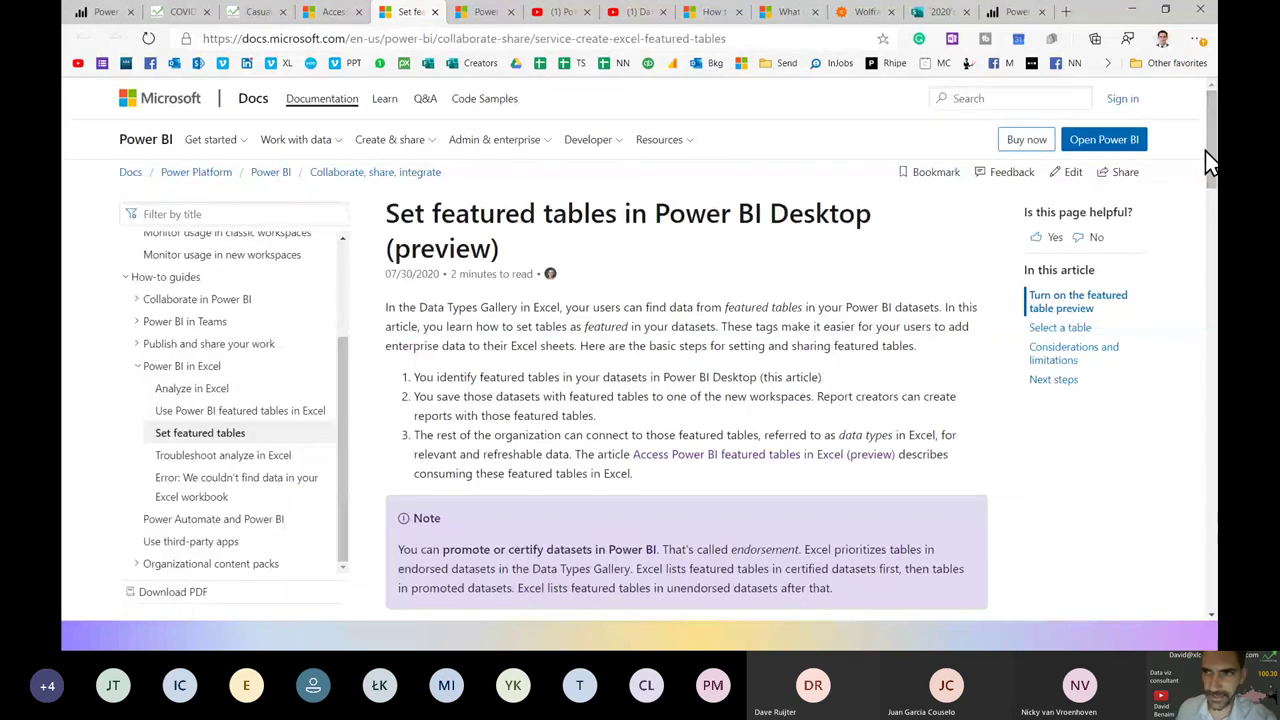
{"action": "scroll", "coordinate": [1216, 158], "scroll_direction": "down", "scroll_amount": 2}
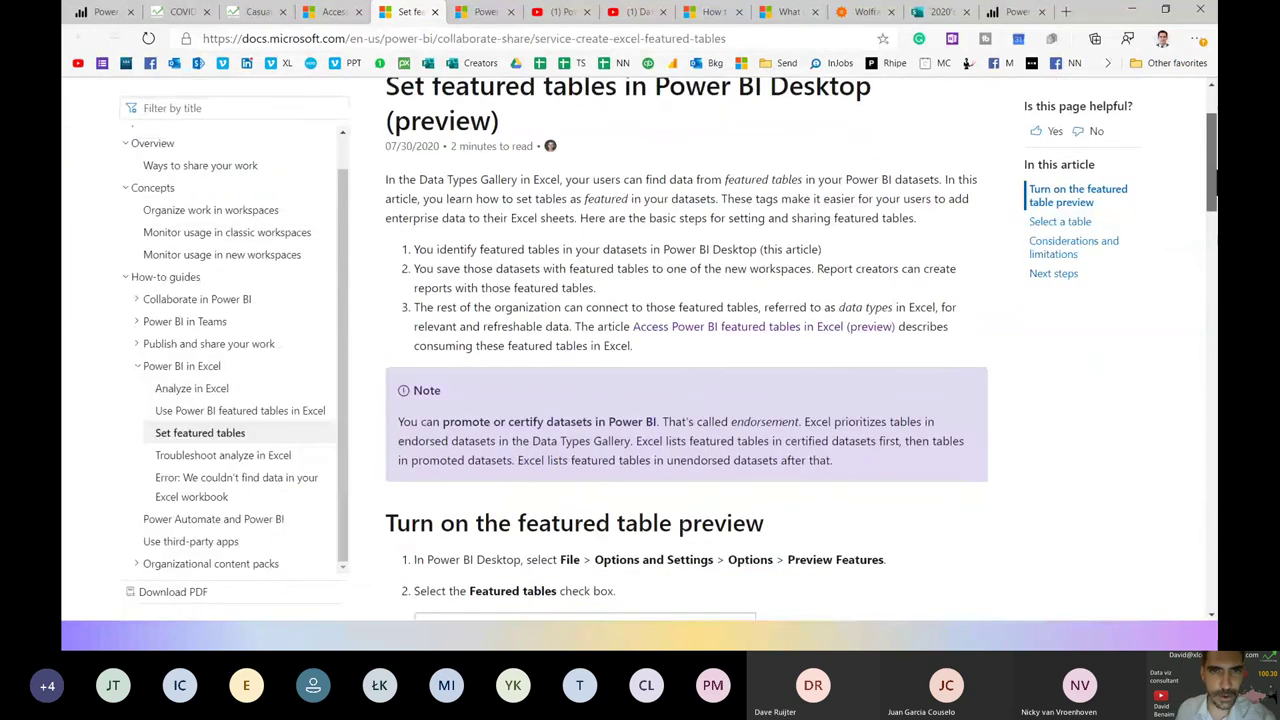
{"action": "scroll", "coordinate": [1216, 178], "scroll_direction": "up", "scroll_amount": 1}
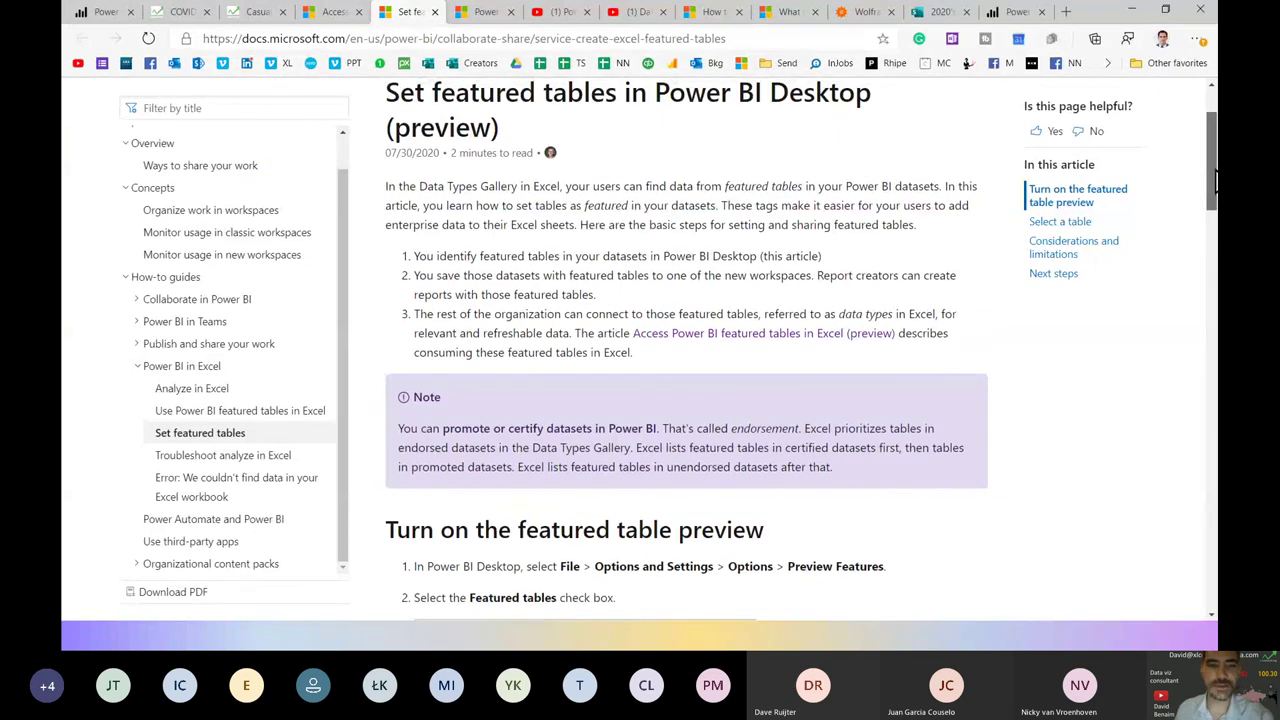
{"action": "scroll", "coordinate": [1216, 178], "scroll_direction": "down", "scroll_amount": 5}
{"action": "scroll", "coordinate": [424, 580], "scroll_direction": "down", "scroll_amount": 12}
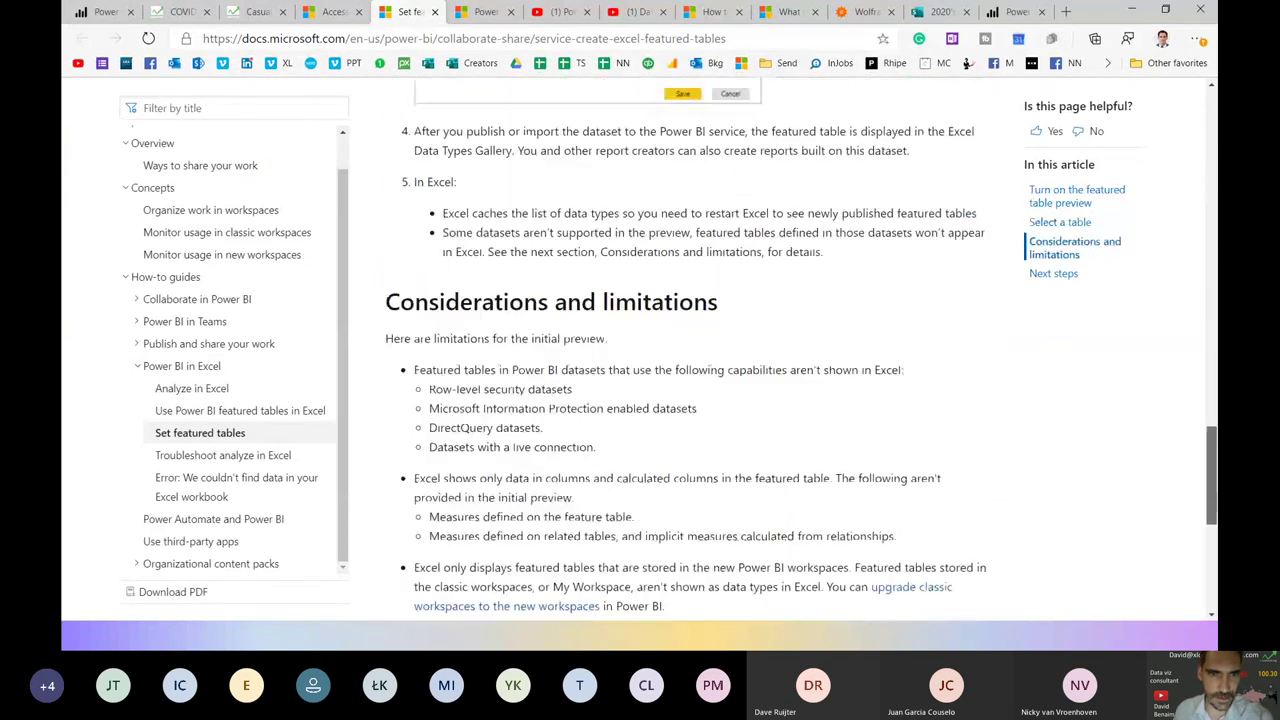
{"action": "left_click_drag", "start_coordinate": [1212, 475], "coordinate": [1212, 140]}
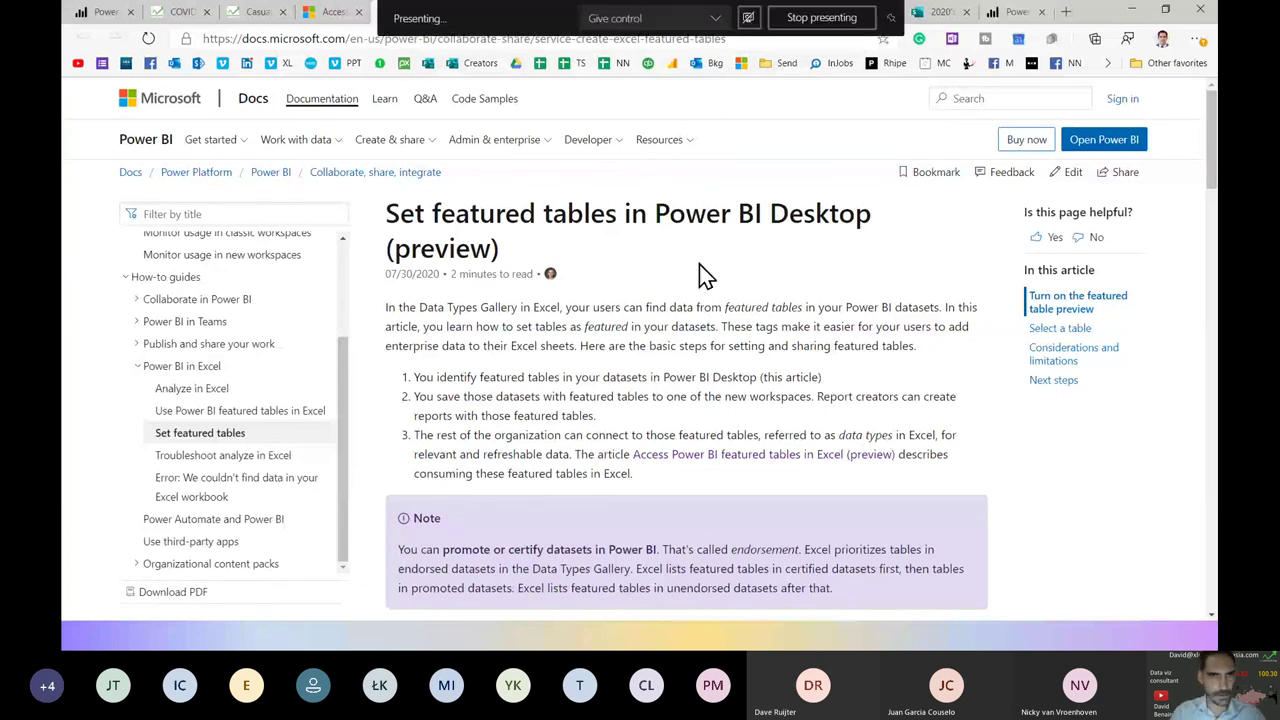
Go to Excel's New Charts sheet and expand the Hierarchy and Statistical charts sections
{"action": "key", "text": "alt+Tab"}
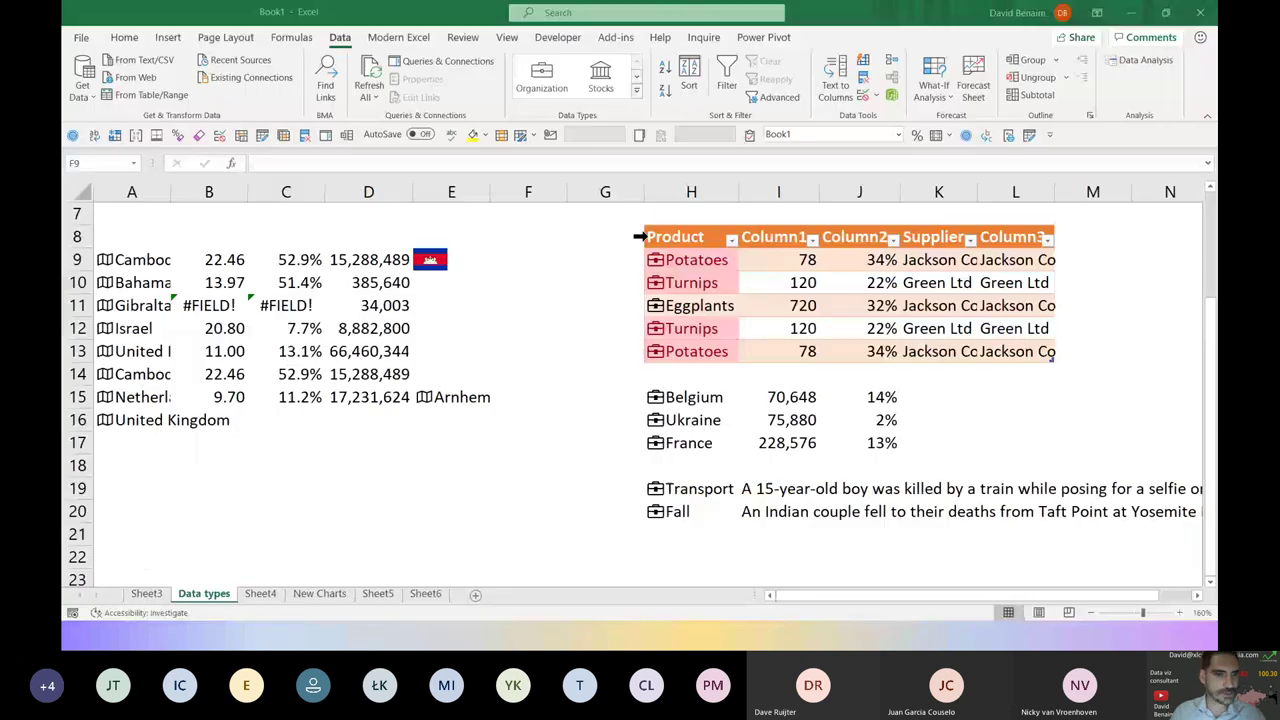
{"action": "left_click", "coordinate": [286, 534]}
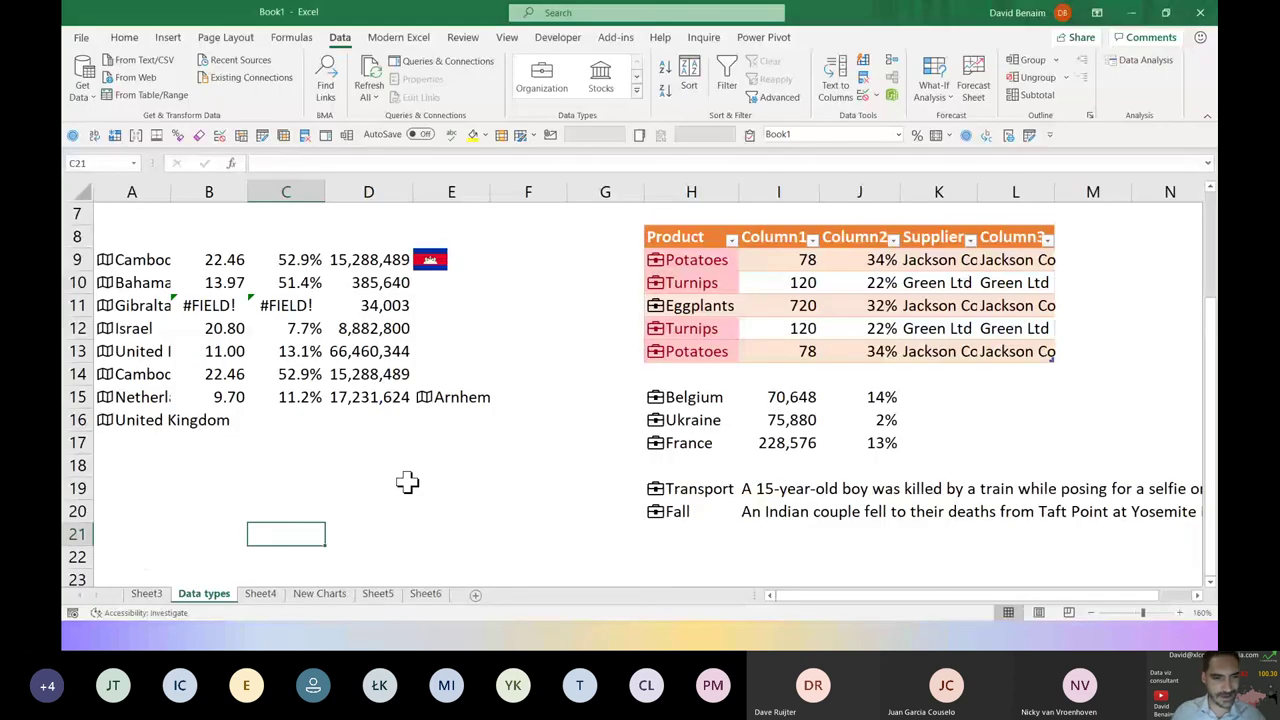
{"action": "key", "text": "ctrl+Page_Down"}
{"action": "key", "text": "ctrl+Page_Down"}
{"action": "key", "text": "Up"}
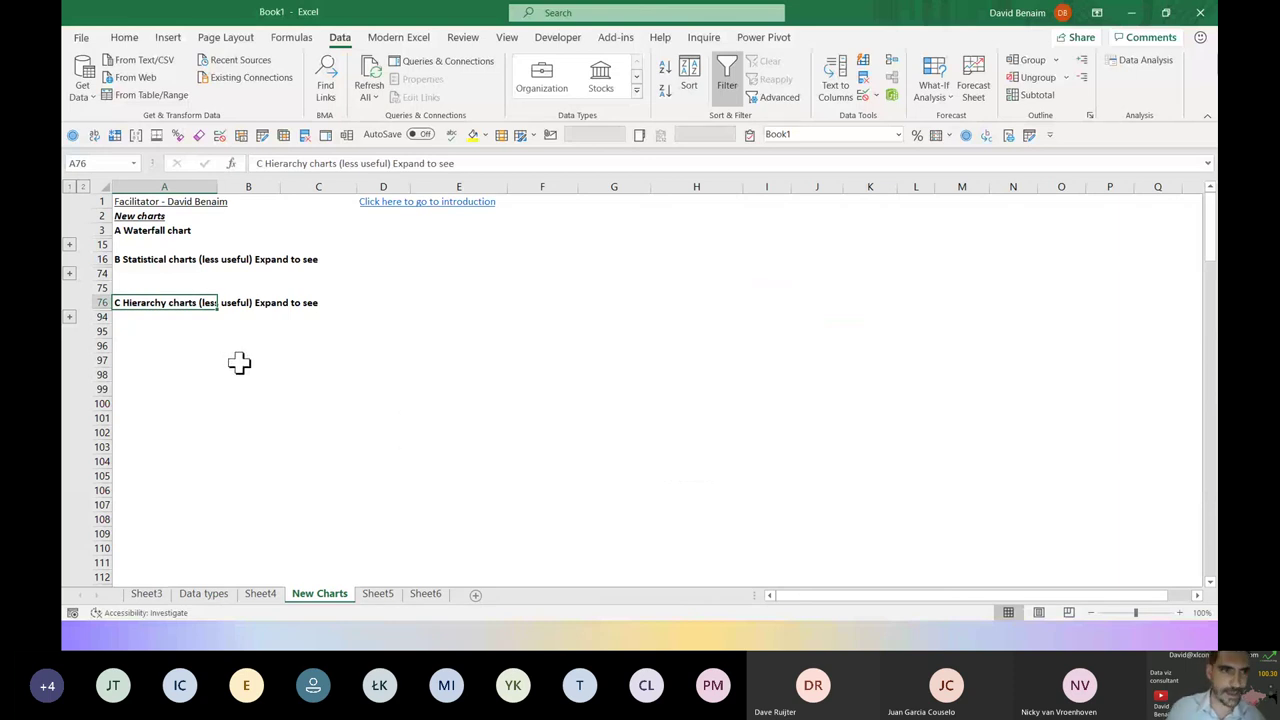
{"action": "left_click", "coordinate": [69, 317]}
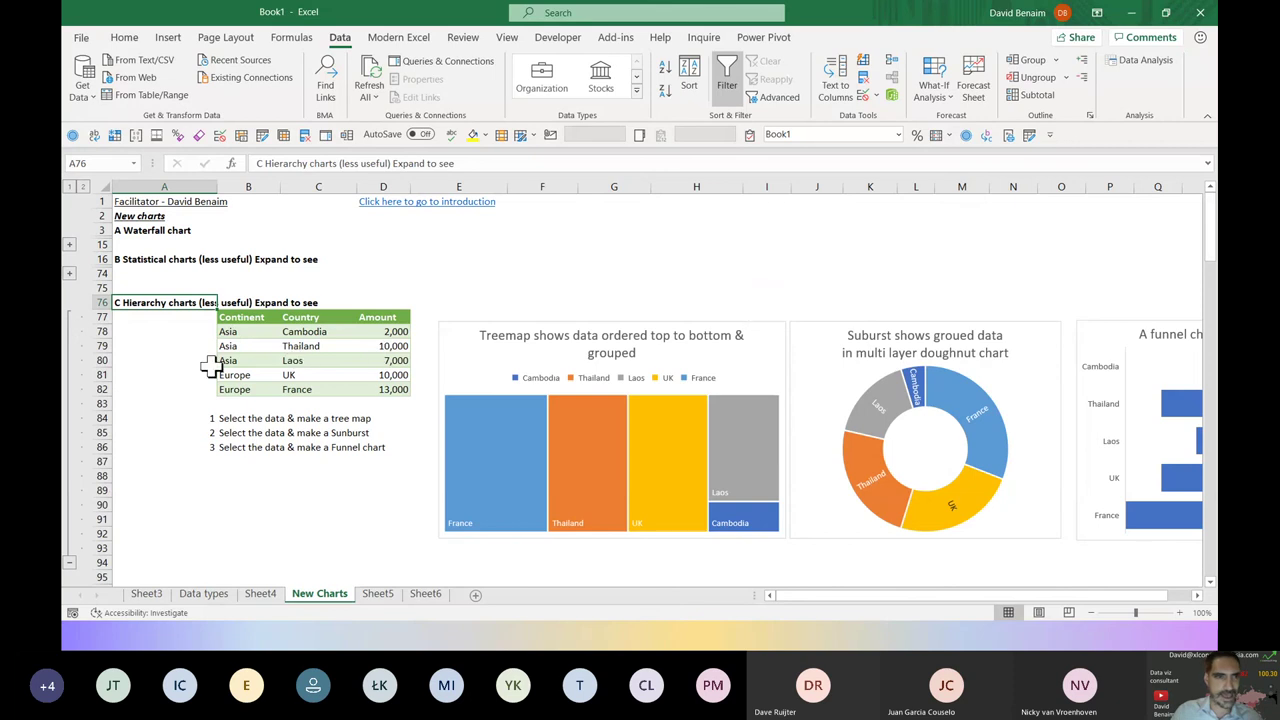
{"action": "left_click", "coordinate": [69, 273]}
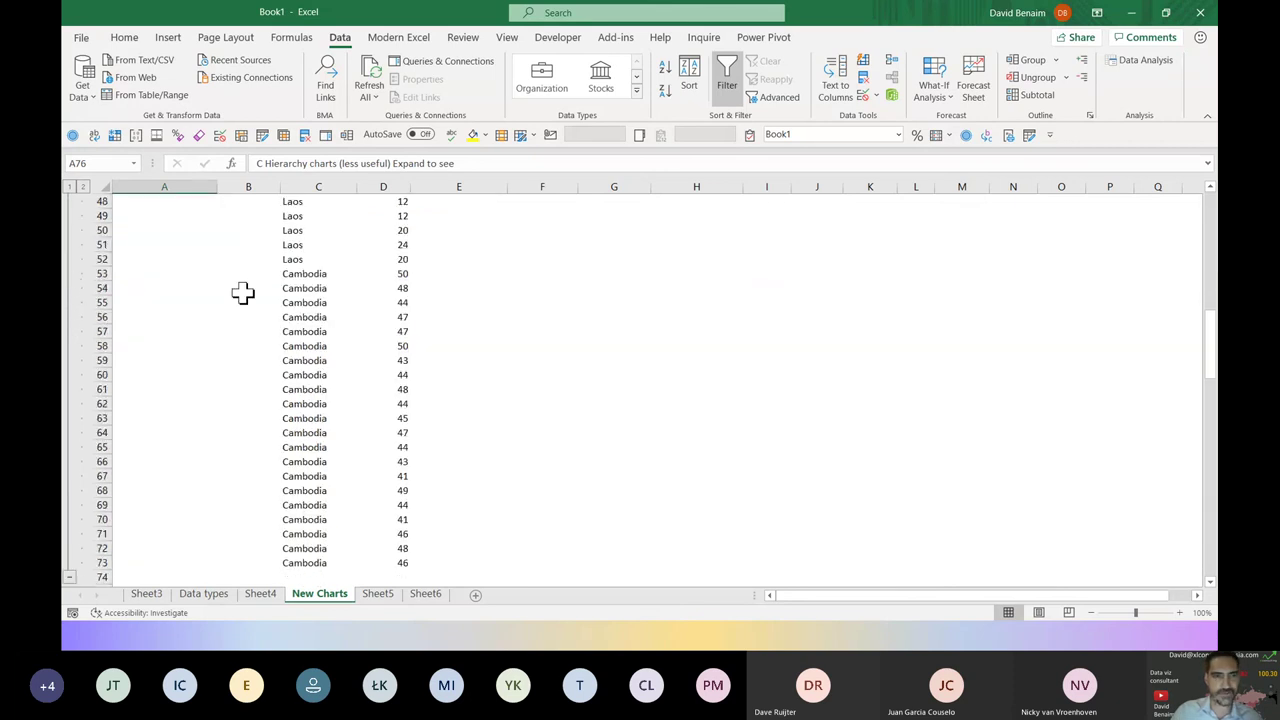
{"action": "scroll", "coordinate": [243, 291], "scroll_direction": "up", "scroll_amount": 15}
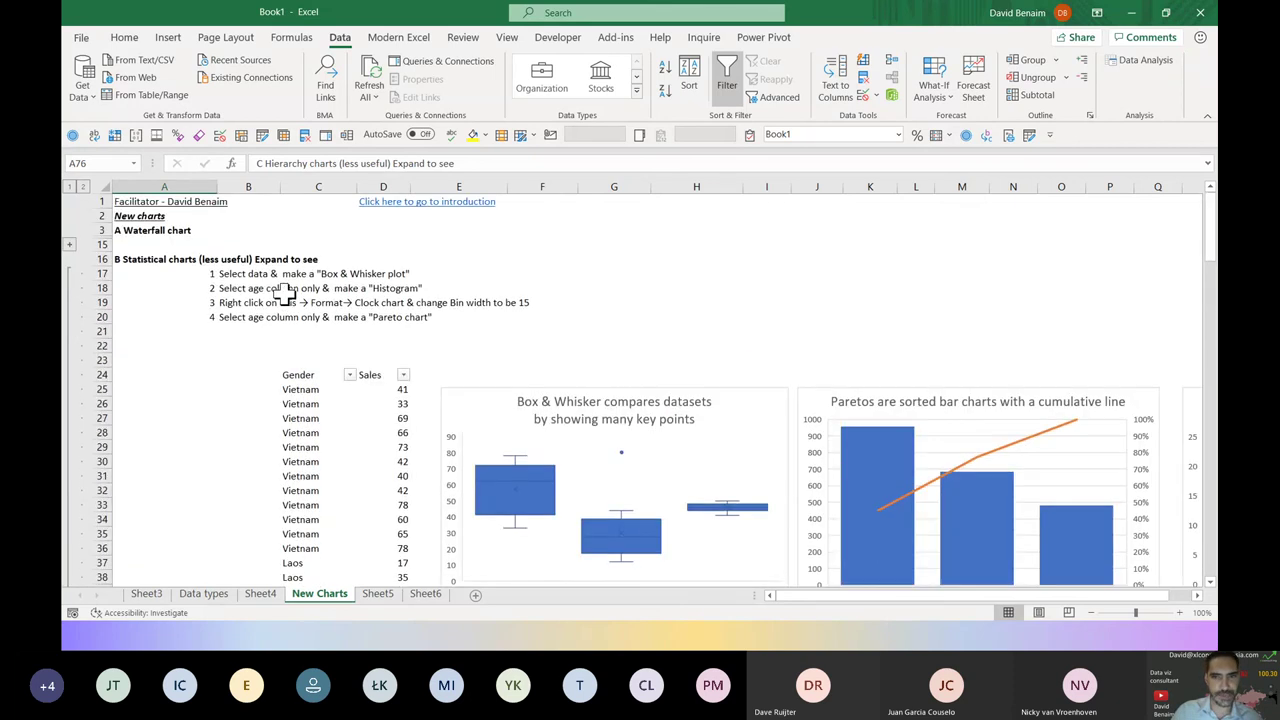
Turn off the Gender/Sales table's filter and select its data C24:D73
{"action": "left_click", "coordinate": [305, 375]}
{"action": "key", "text": "ctrl+shift+l"}
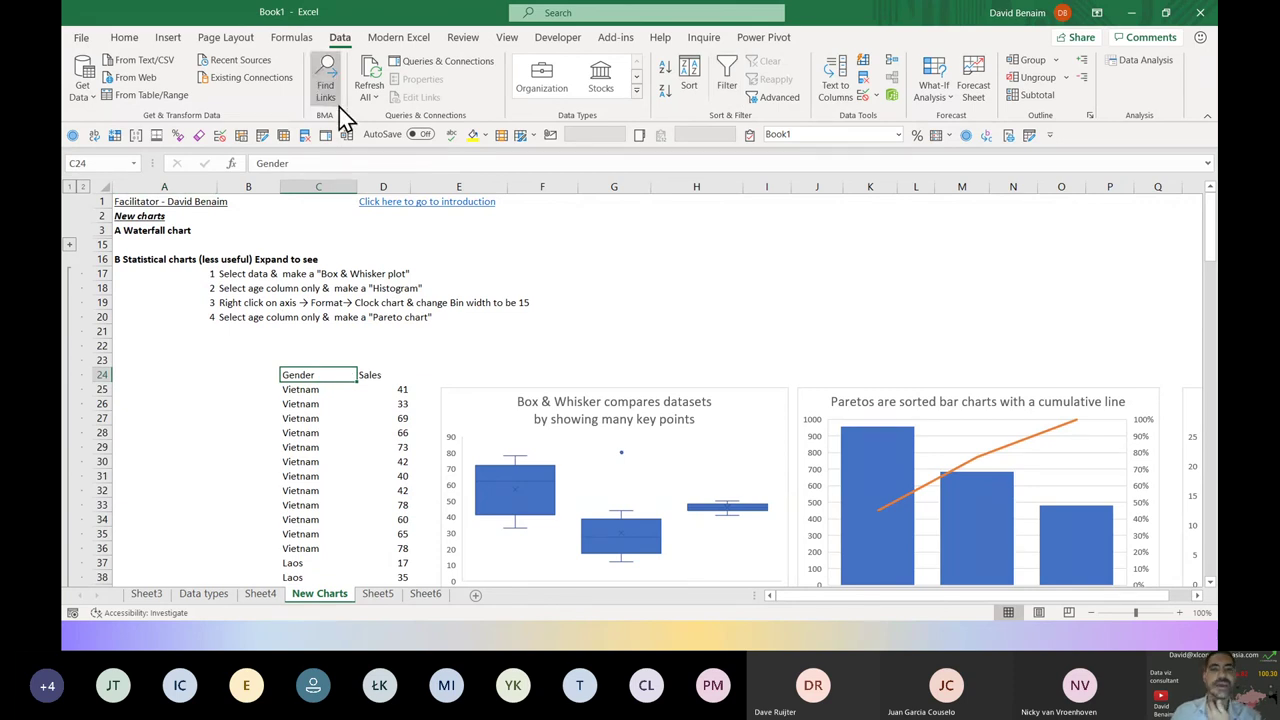
{"action": "left_click", "coordinate": [570, 412]}
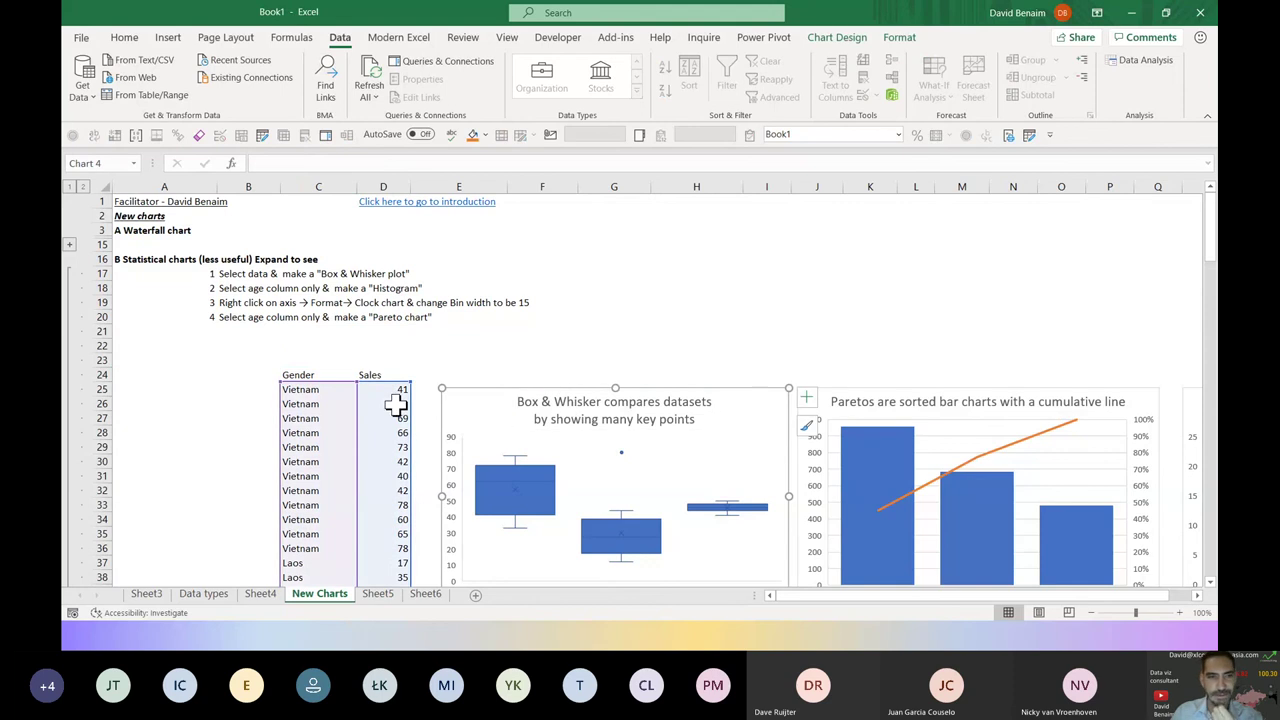
{"action": "left_click", "coordinate": [339, 376]}
{"action": "key", "text": "shift+Right"}
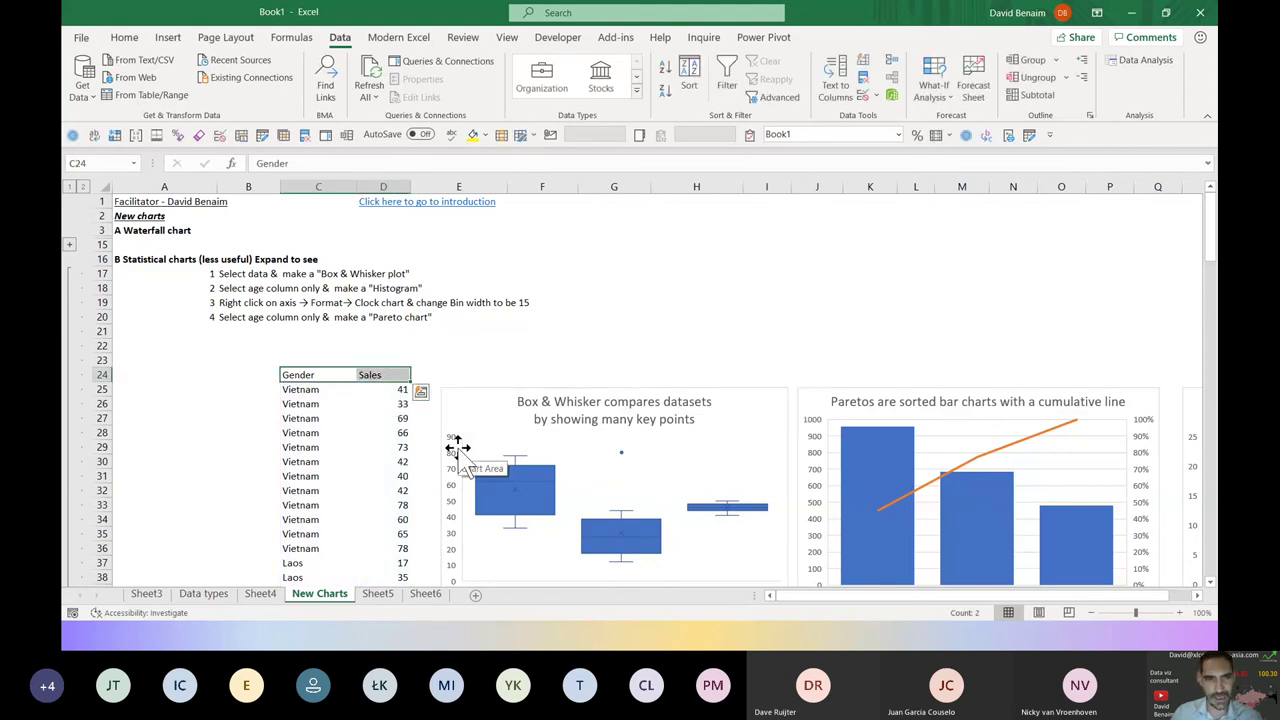
{"action": "key", "text": "ctrl+shift+Down"}
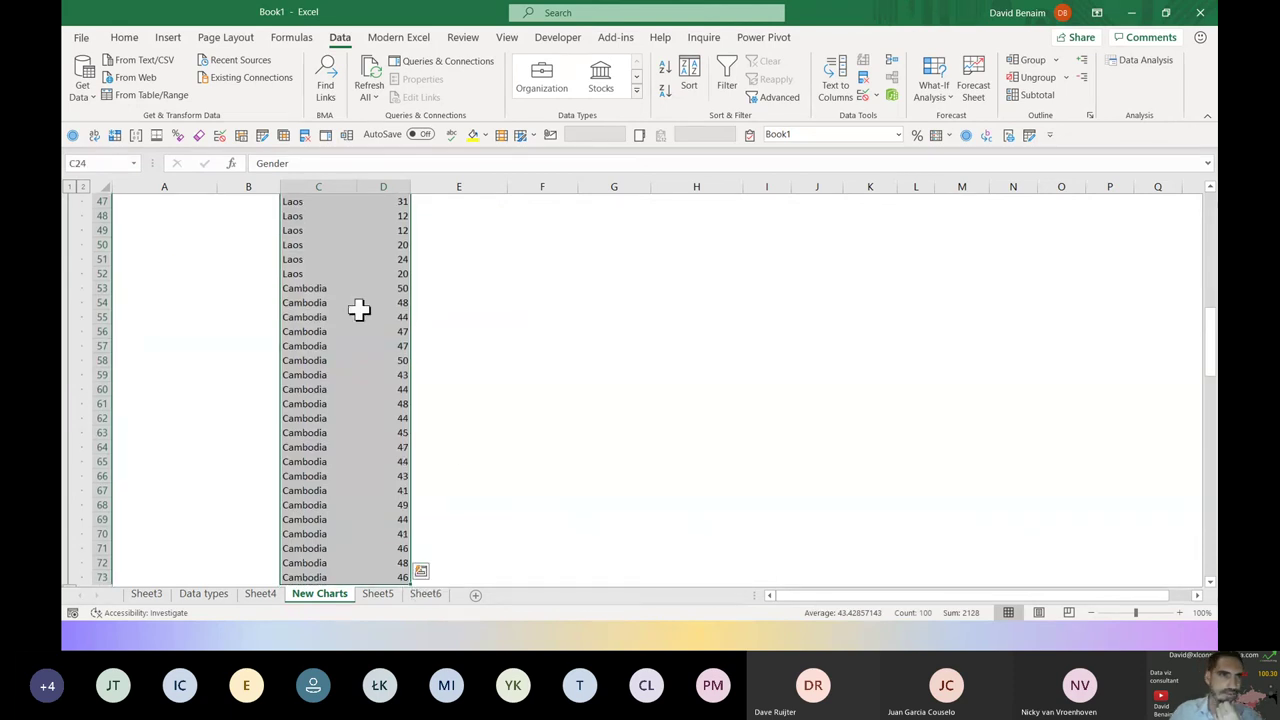
Insert a Box and Whisker chart of the Sales data, narrow it, and move it up and right
{"action": "left_click", "coordinate": [168, 37]}
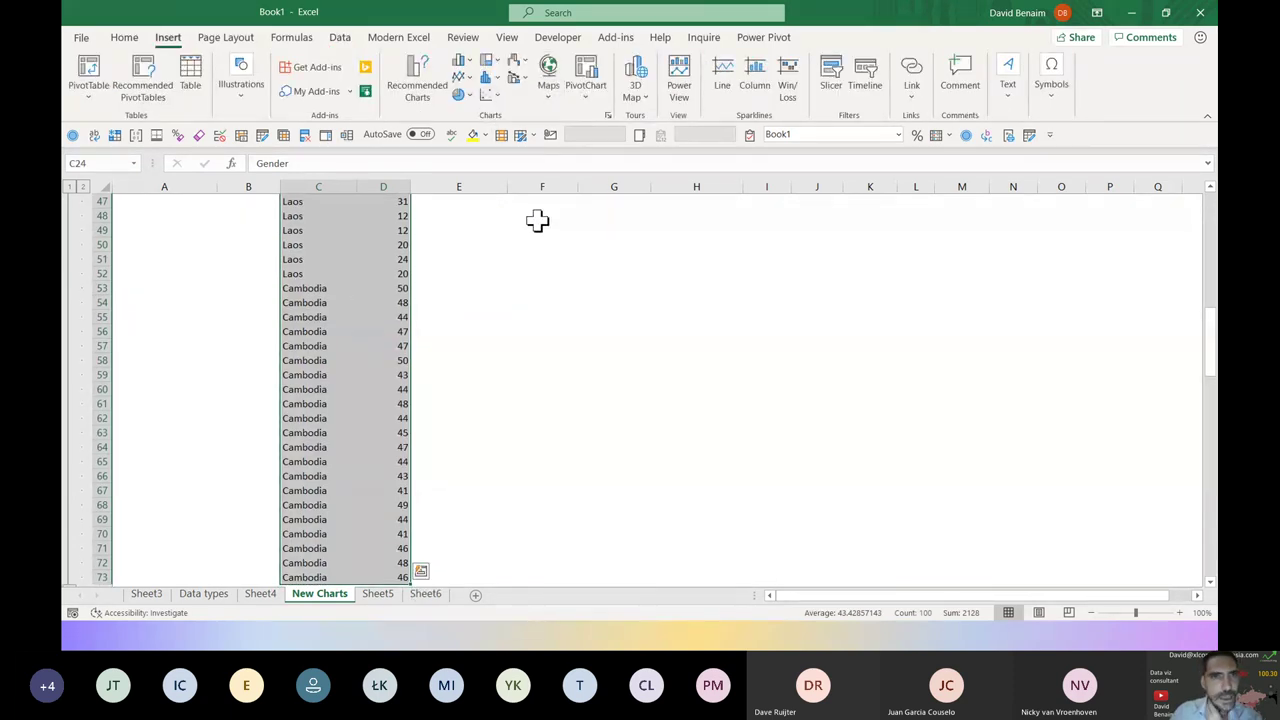
{"action": "left_click", "coordinate": [489, 79]}
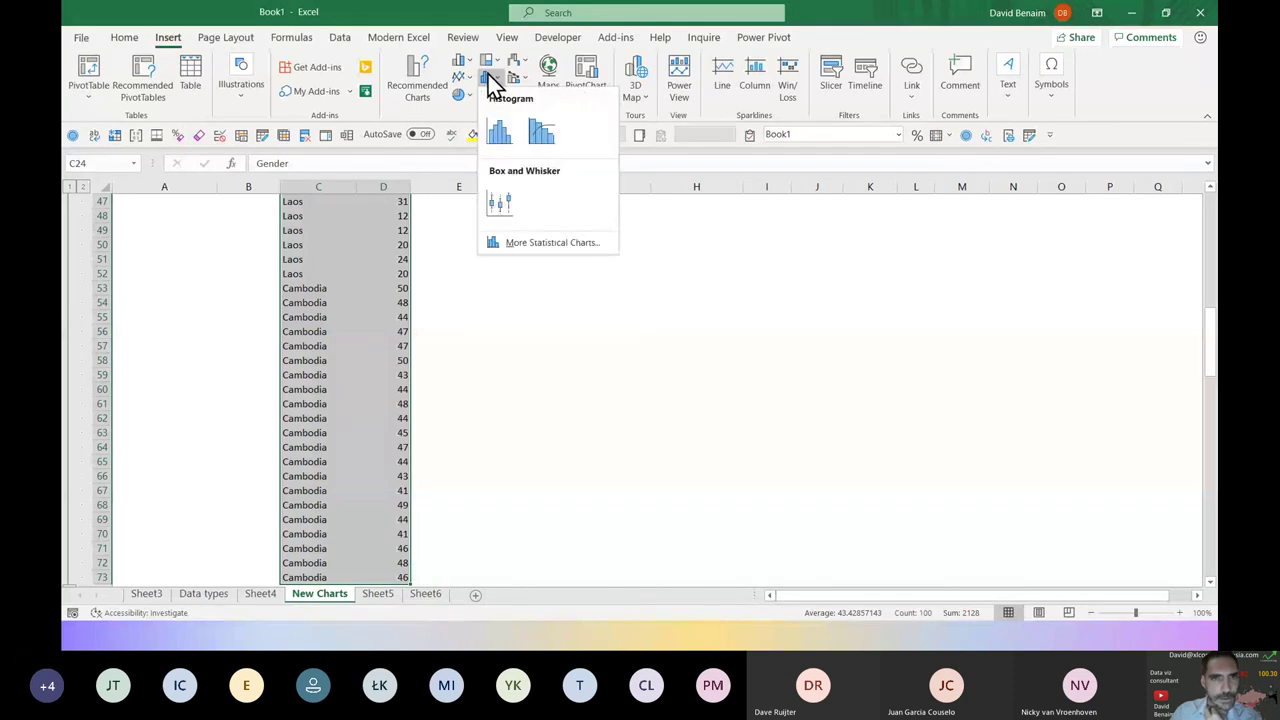
{"action": "left_click", "coordinate": [500, 205]}
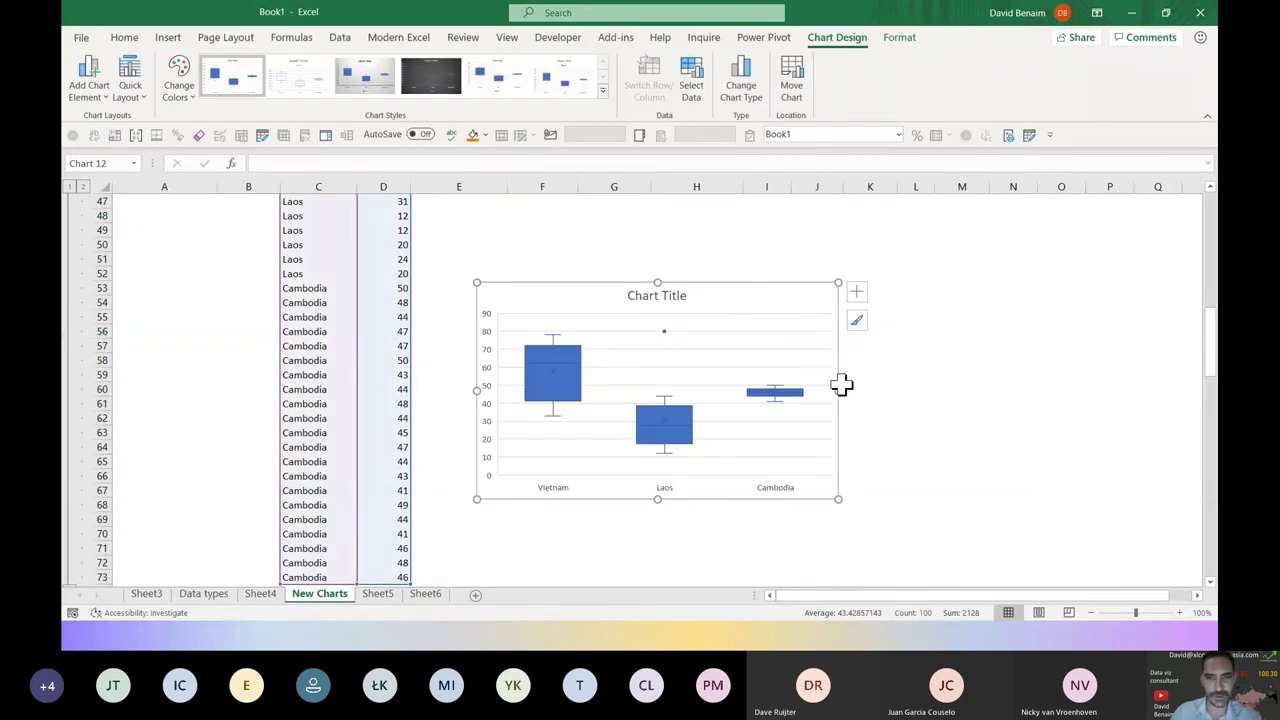
{"action": "left_click_drag", "start_coordinate": [838, 390], "coordinate": [749, 395]}
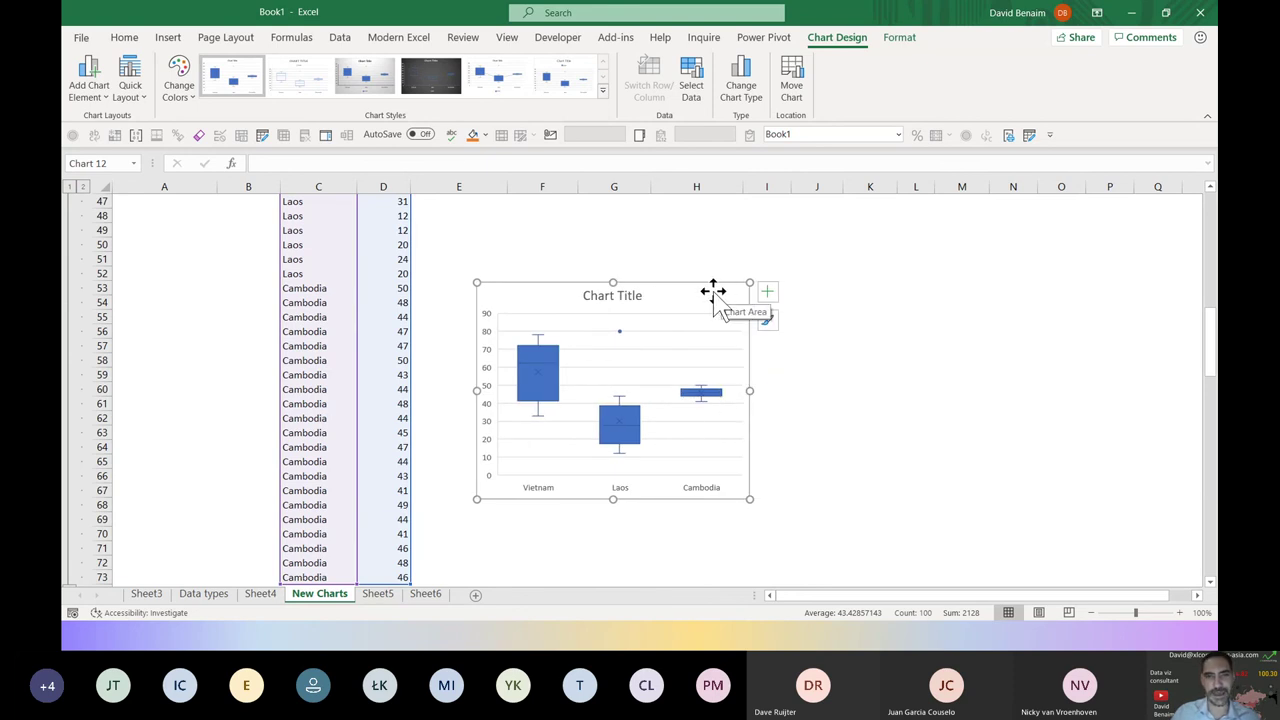
{"action": "left_click_drag", "start_coordinate": [710, 290], "coordinate": [760, 223]}
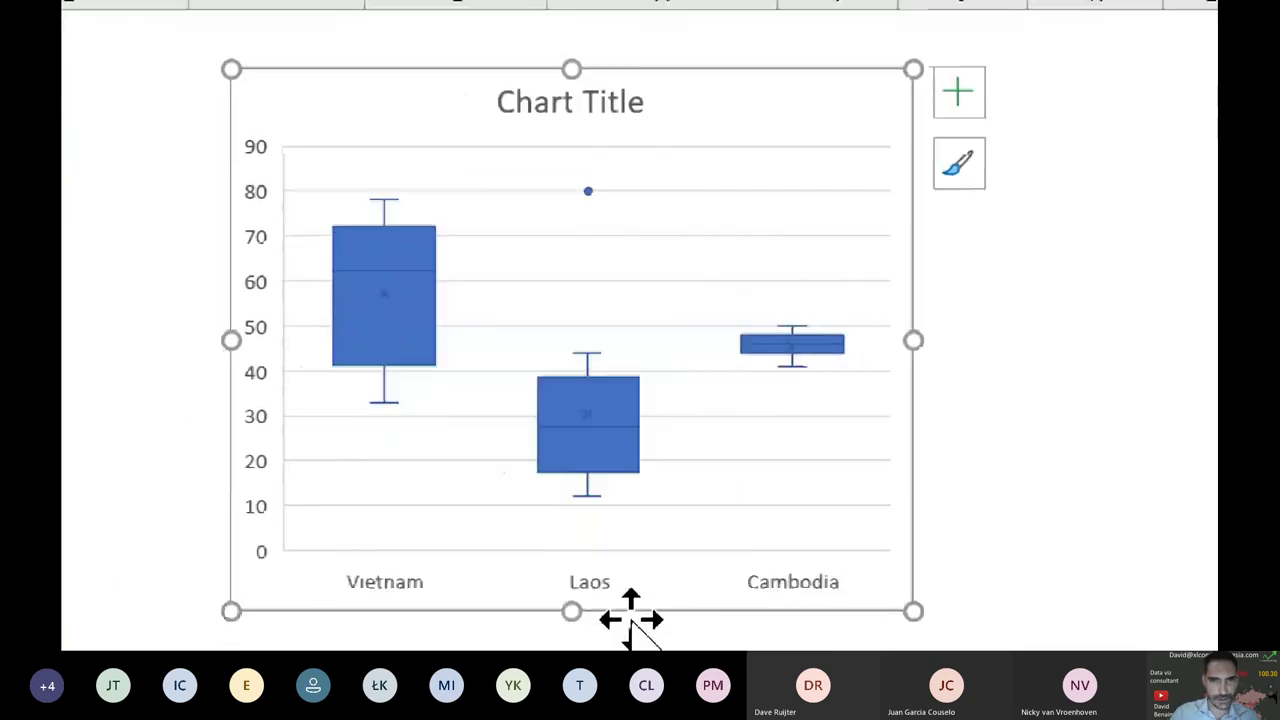
{"action": "left_click", "coordinate": [425, 300]}
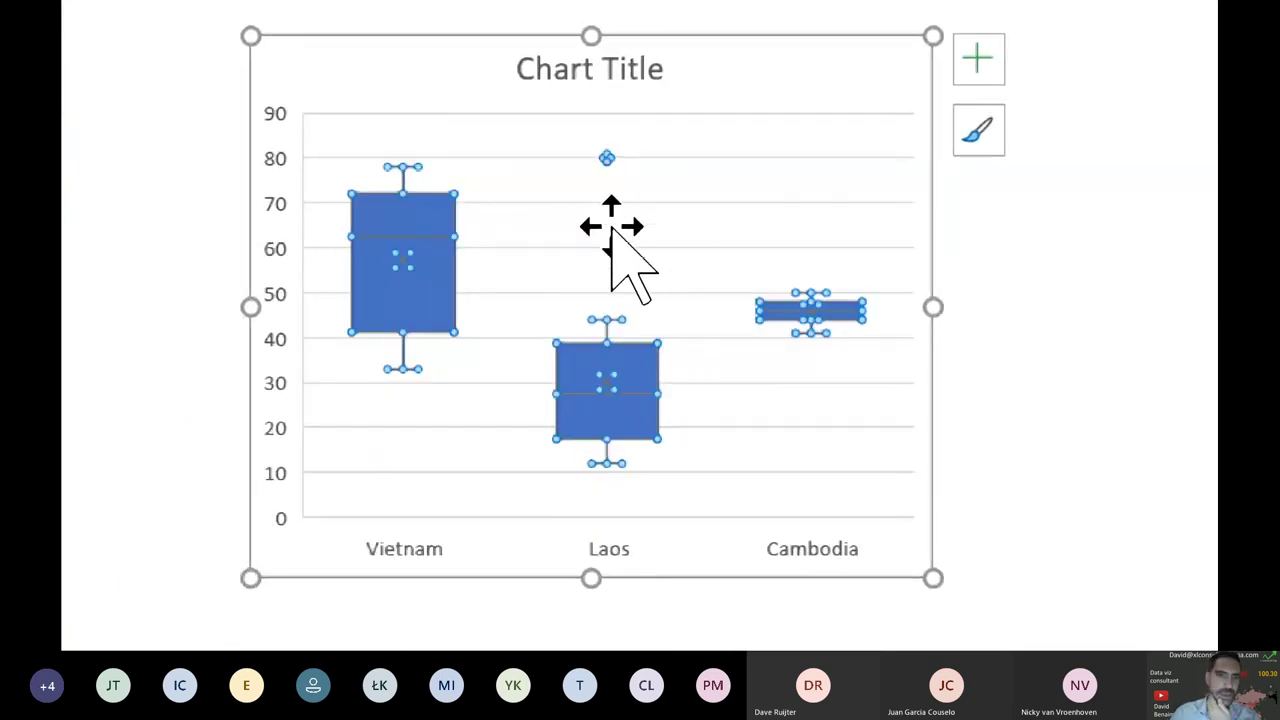
{"action": "left_click", "coordinate": [604, 155]}
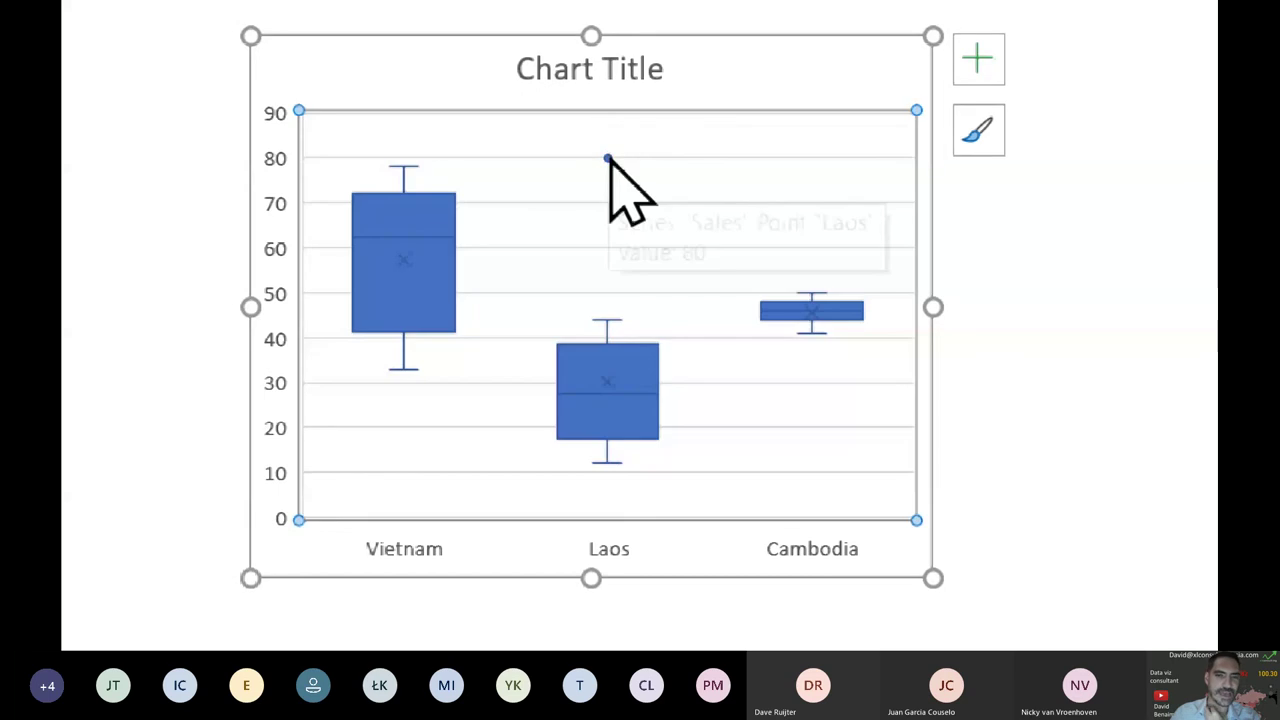
{"action": "mouse_move", "coordinate": [610, 321]}
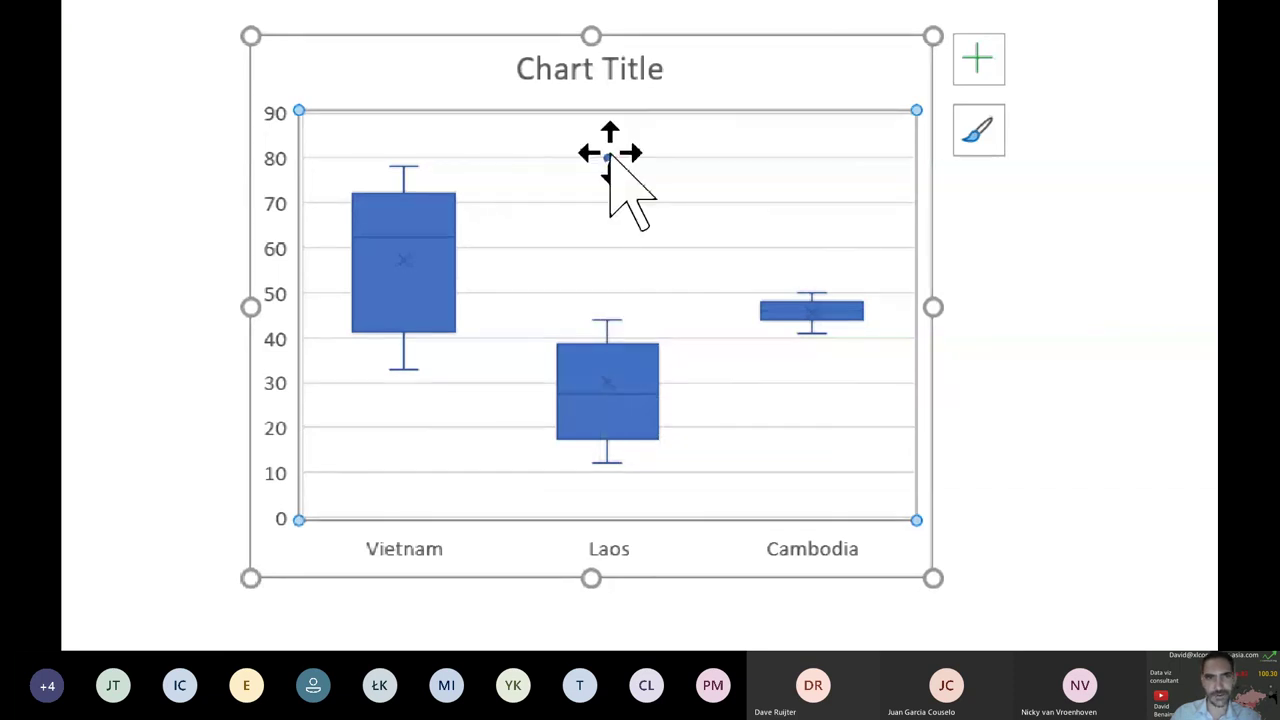
Set the box-and-whisker boxes' outline to Automatic for dark borders
{"action": "left_click", "coordinate": [399, 260]}
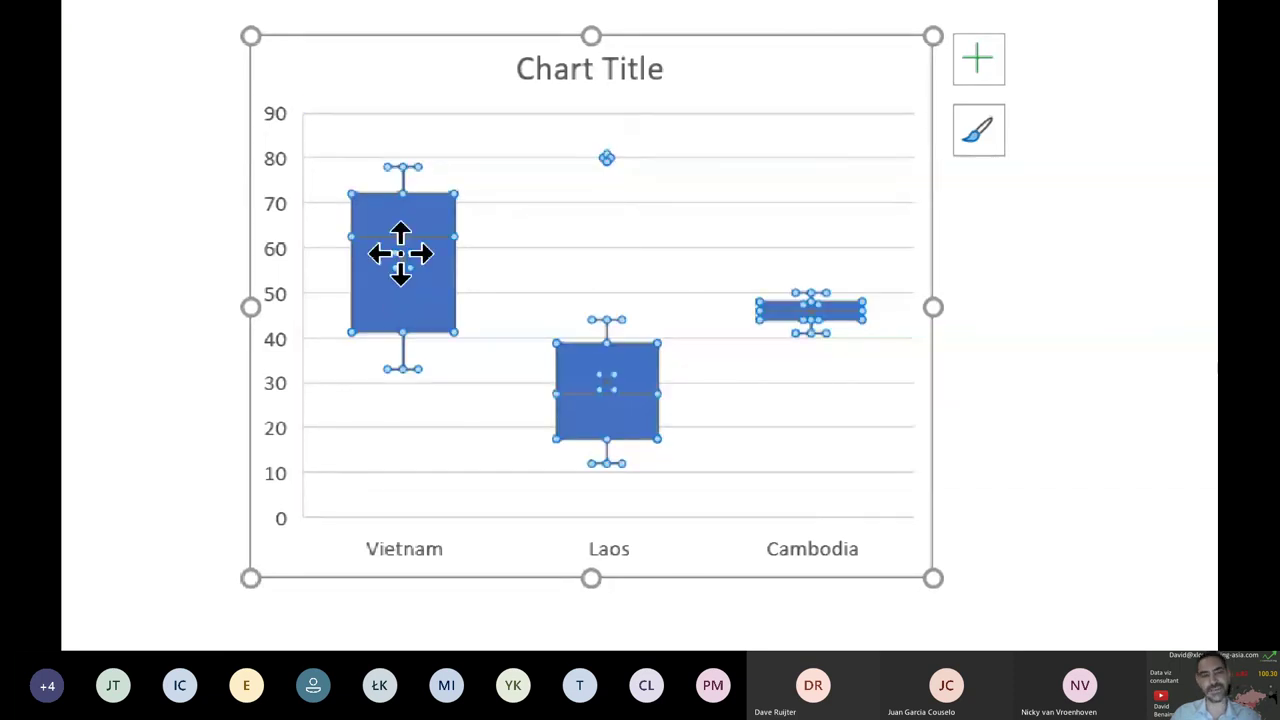
{"action": "right_click", "coordinate": [403, 255]}
{"action": "left_click", "coordinate": [543, 182]}
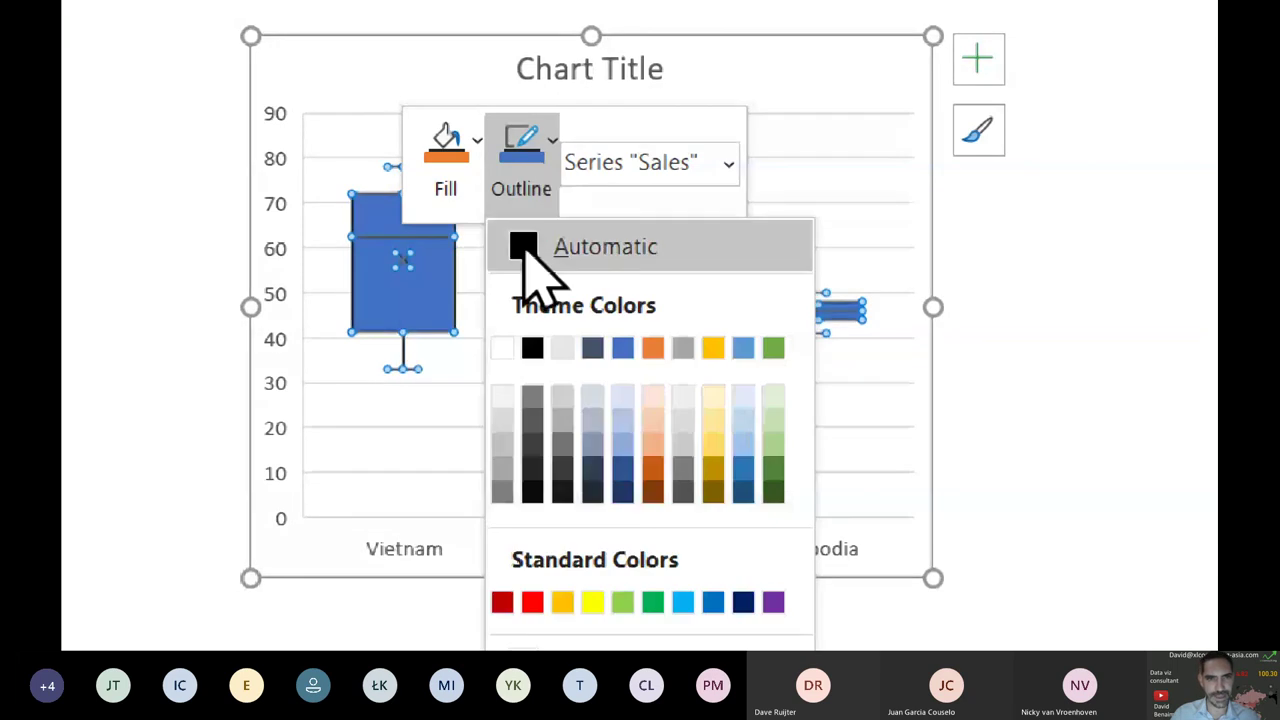
{"action": "left_click", "coordinate": [556, 249]}
{"action": "left_click", "coordinate": [864, 184]}
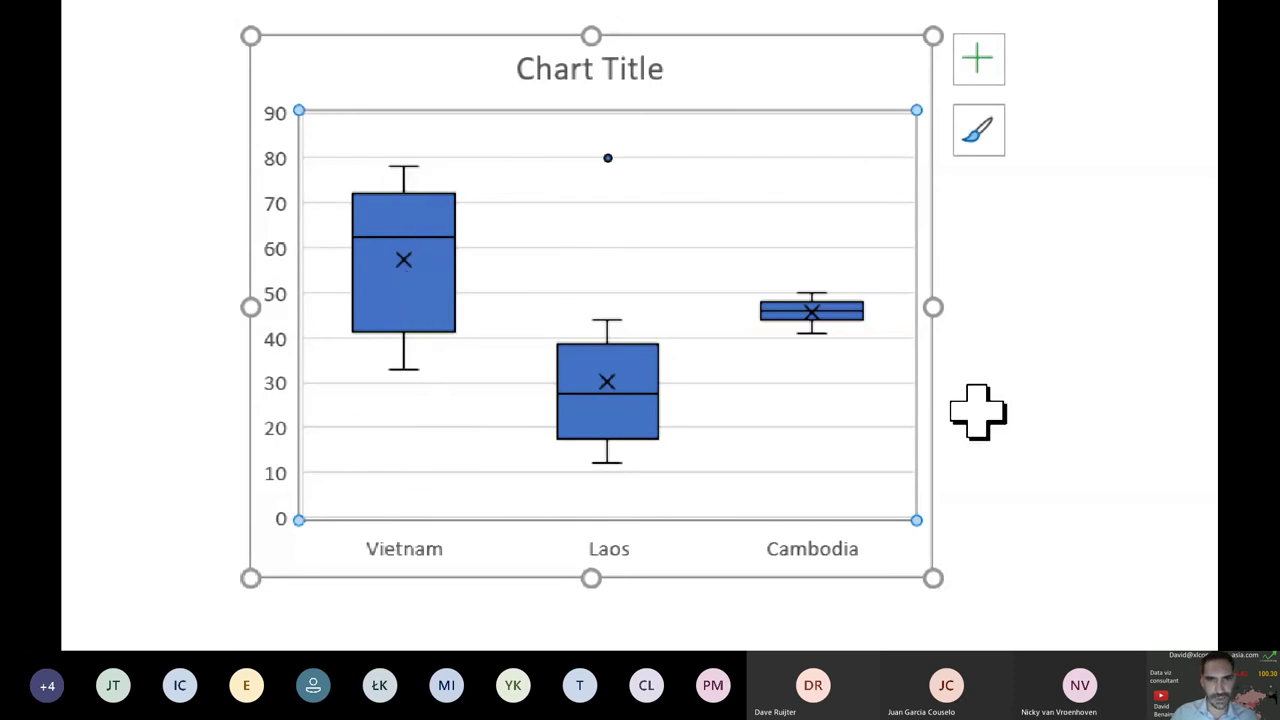
{"action": "left_click", "coordinate": [1075, 400]}
Select the Gender and Sales data from the header down in columns C and D
{"action": "left_click", "coordinate": [502, 172]}
{"action": "left_click", "coordinate": [443, 150]}
{"action": "key", "text": "ctrl+Up"}
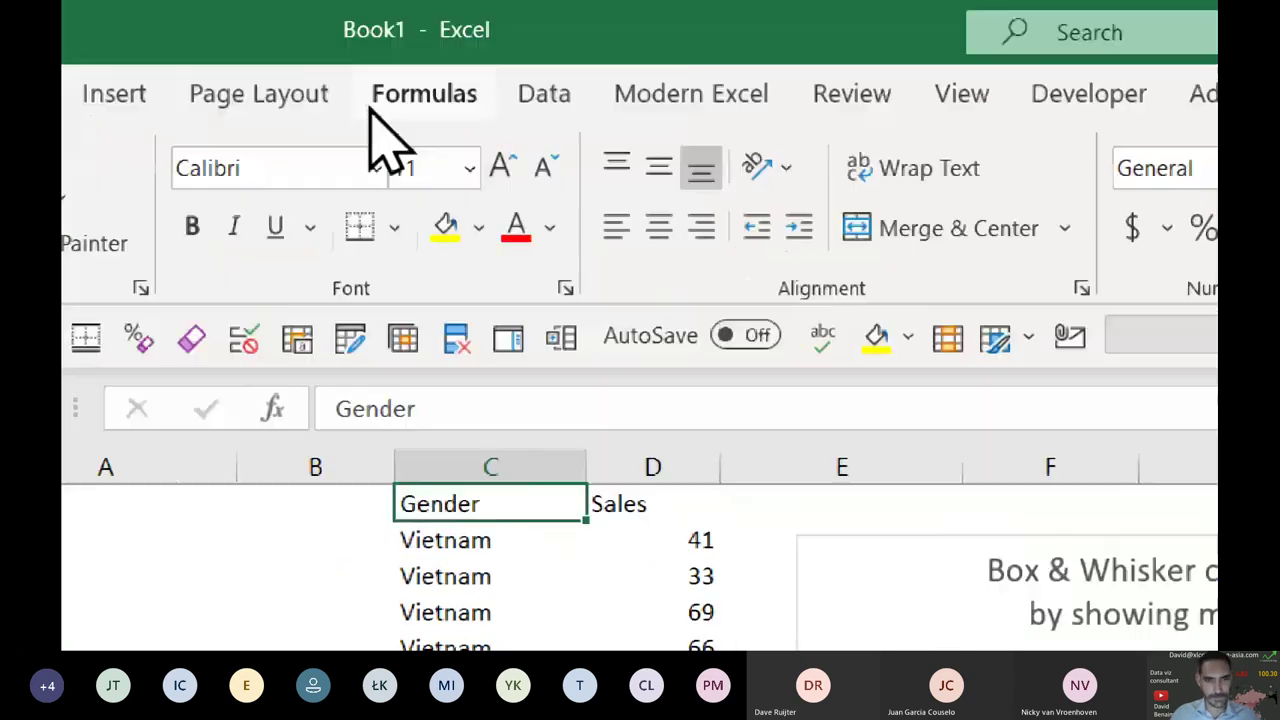
{"action": "key", "text": "ctrl+shift+Down"}
{"action": "key", "text": "shift+Right"}
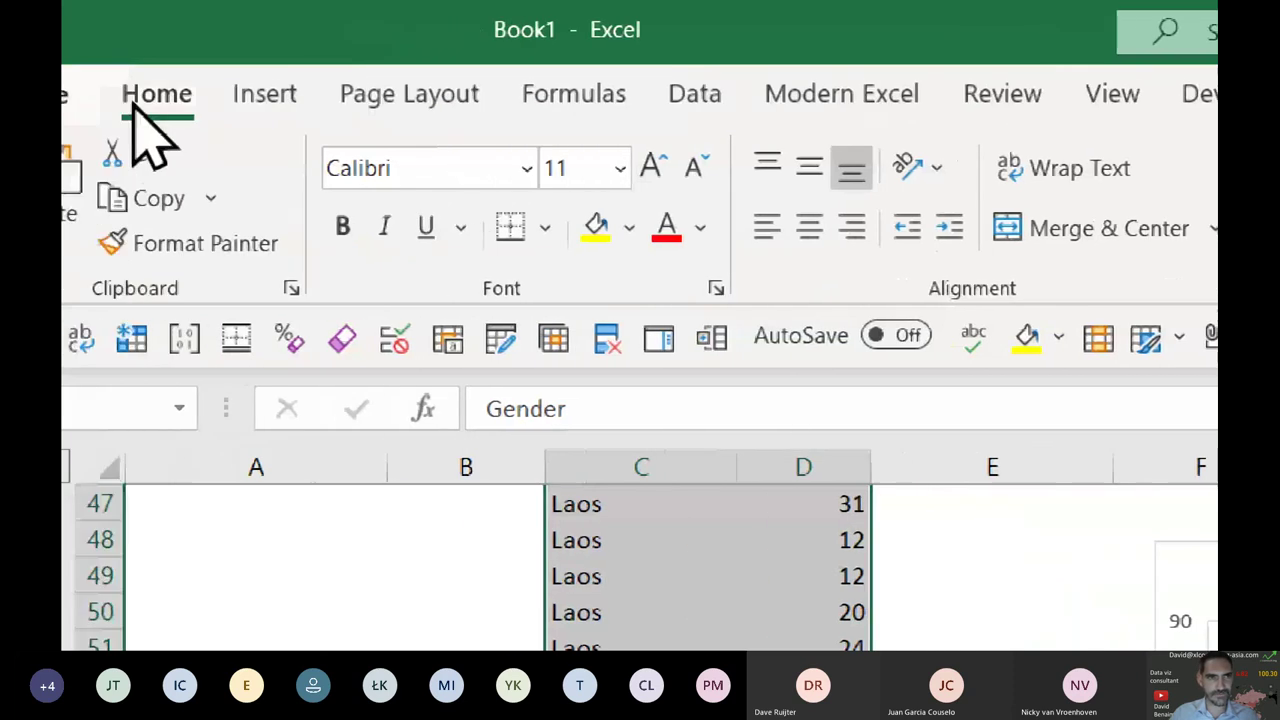
Insert a Pareto chart of the selected Sales data from the Statistic chart list
{"action": "left_click", "coordinate": [268, 100]}
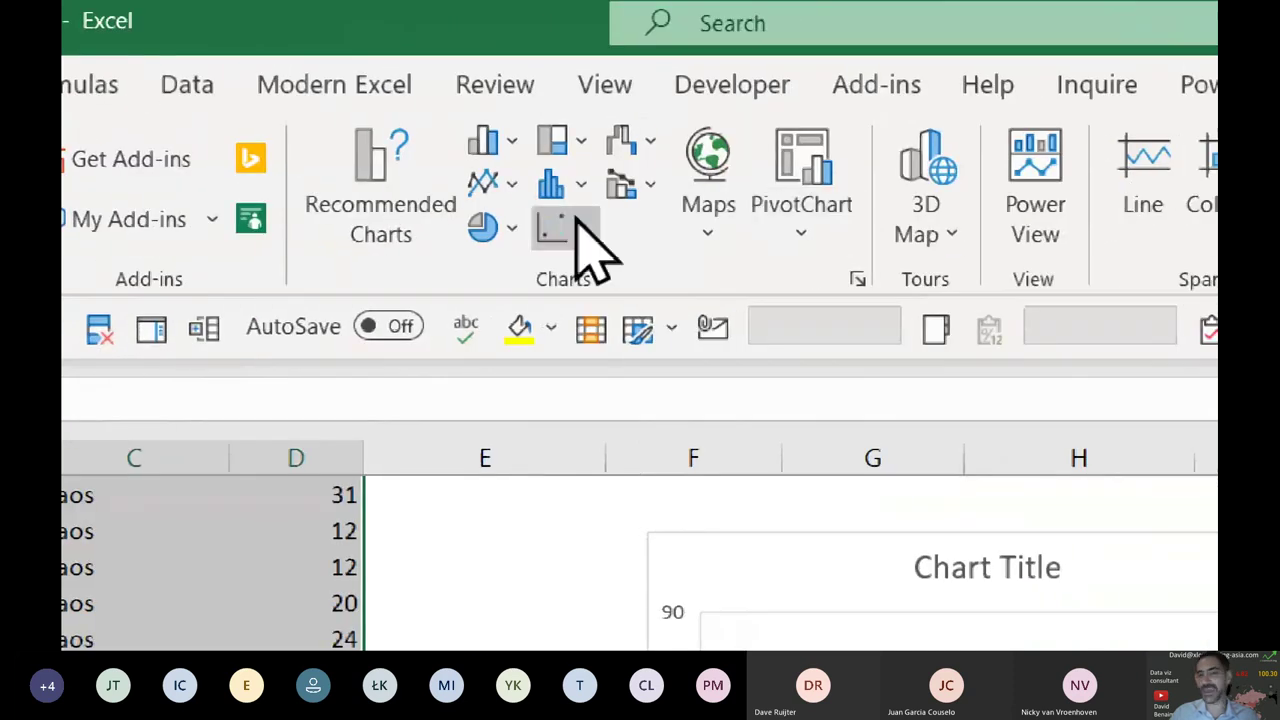
{"action": "left_click", "coordinate": [566, 188]}
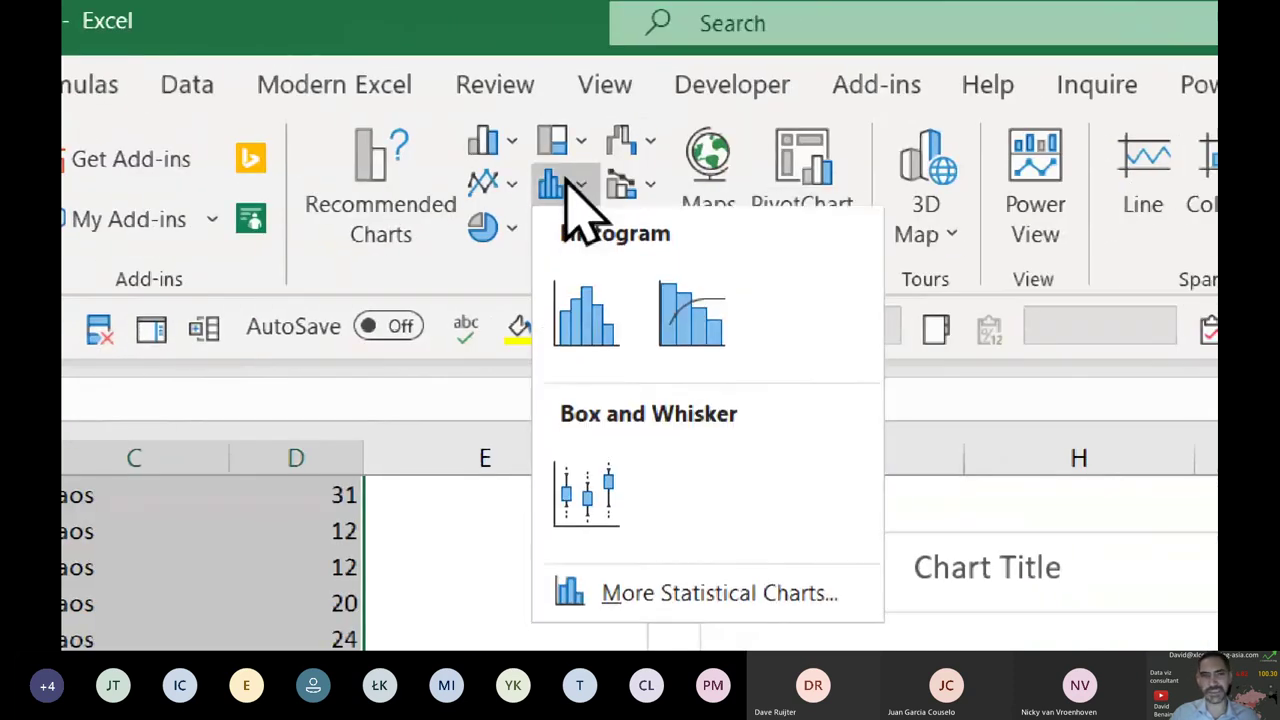
{"action": "left_click", "coordinate": [694, 340]}
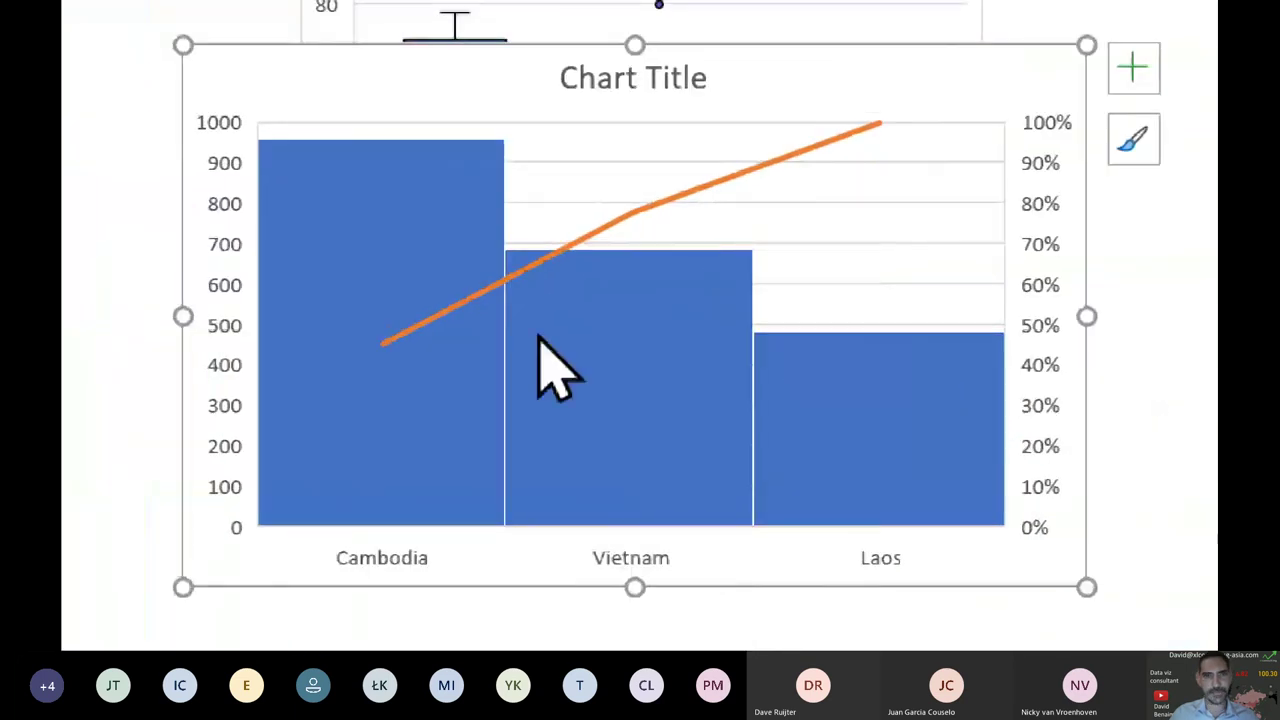
{"action": "mouse_move", "coordinate": [392, 180]}
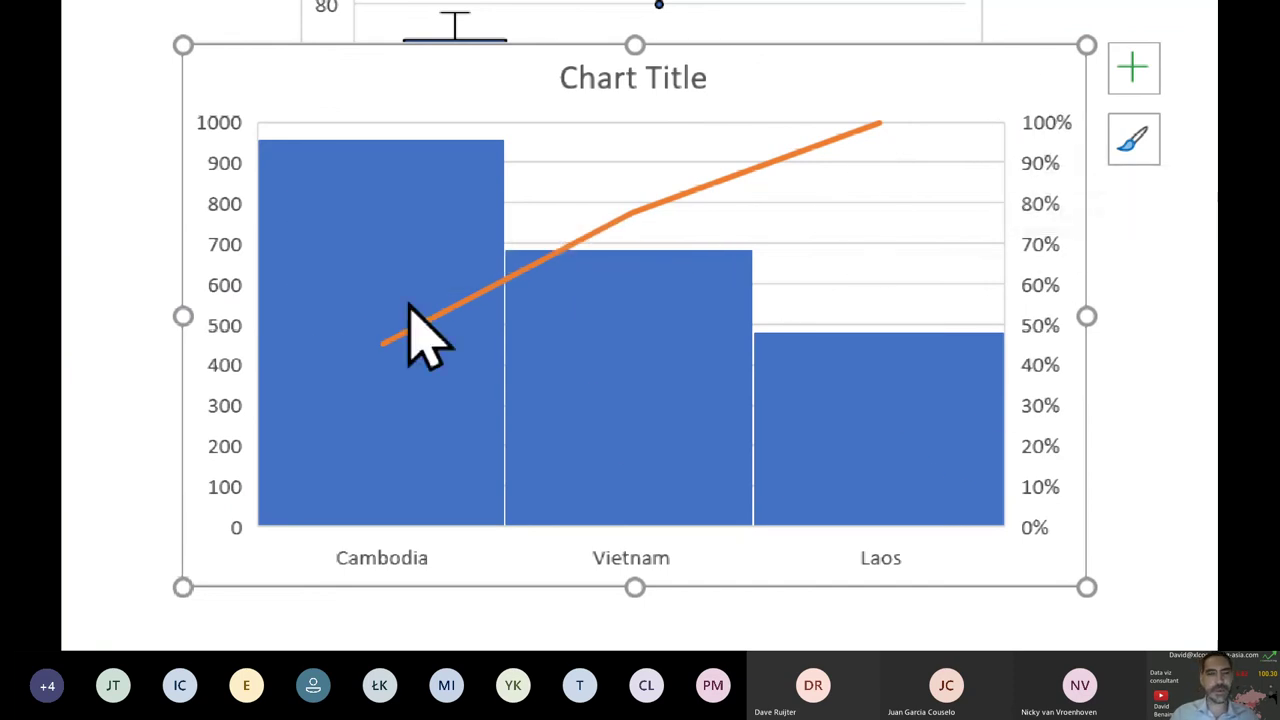
Set the Pareto chart's cumulative percentage line to No line, leaving only the Sales bars
{"action": "left_click", "coordinate": [634, 208]}
{"action": "left_click", "coordinate": [670, 212]}
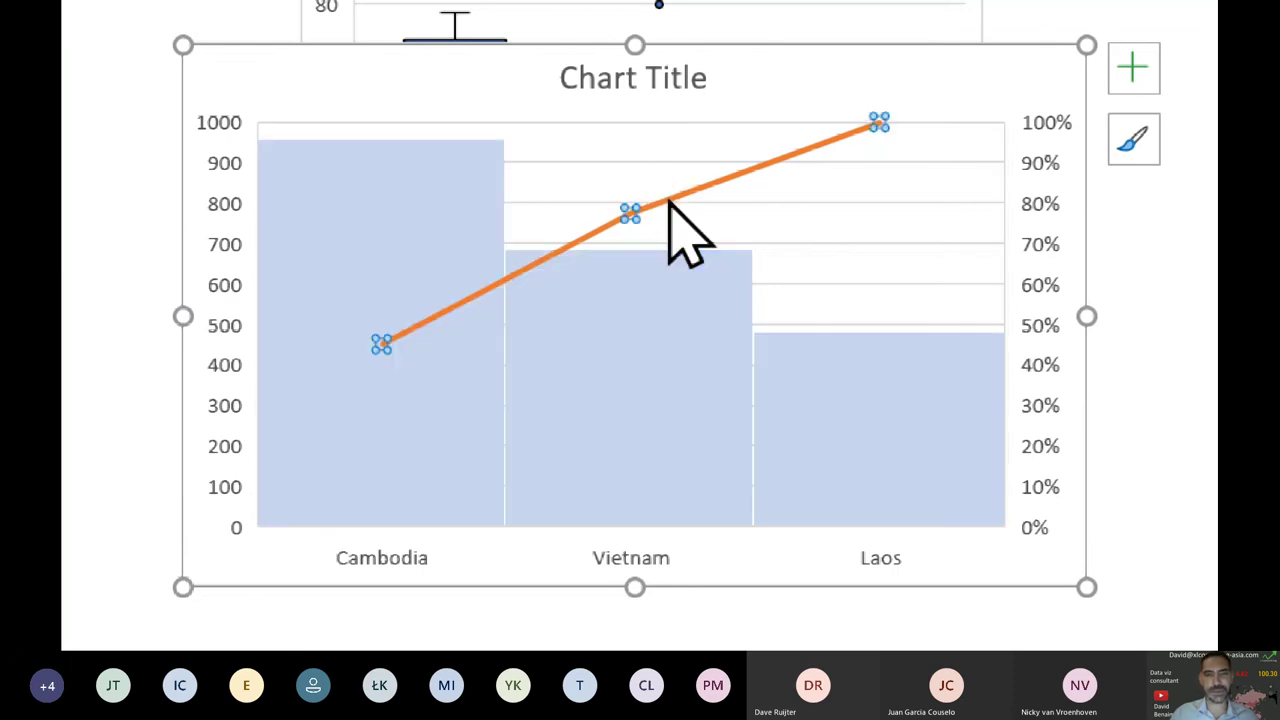
{"action": "right_click", "coordinate": [672, 212]}
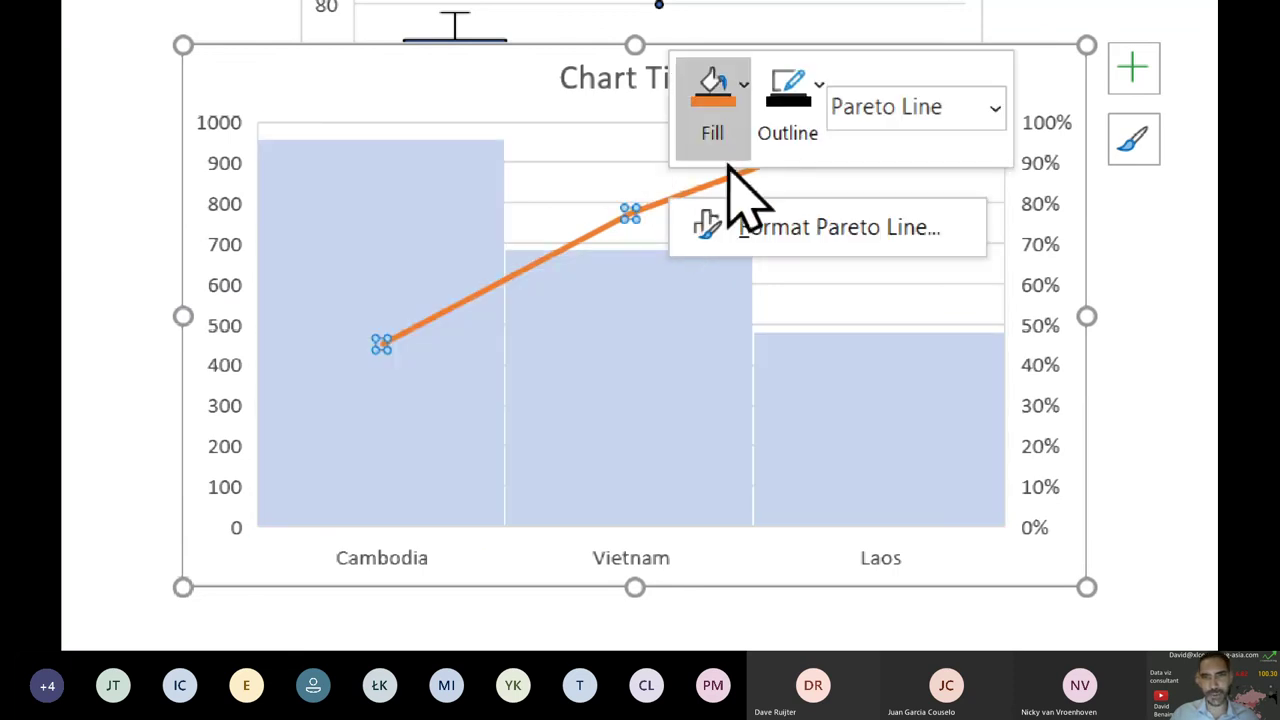
{"action": "left_click", "coordinate": [880, 240]}
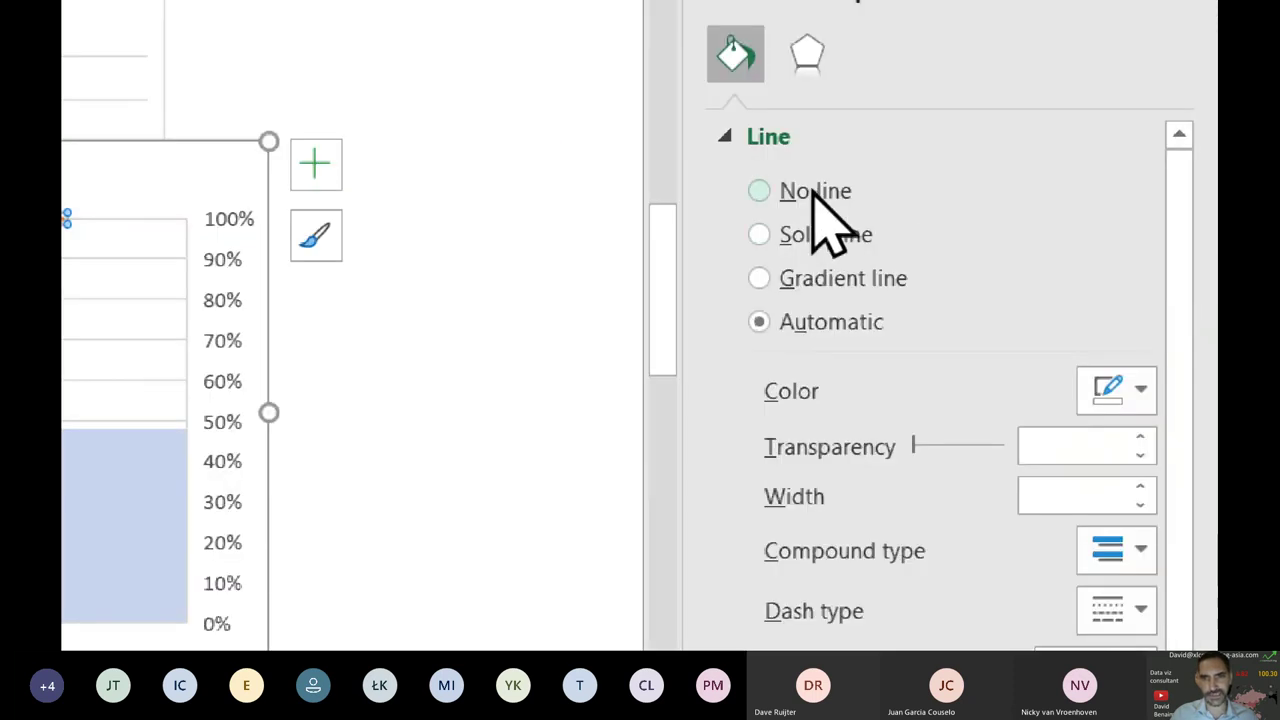
{"action": "left_click", "coordinate": [812, 192]}
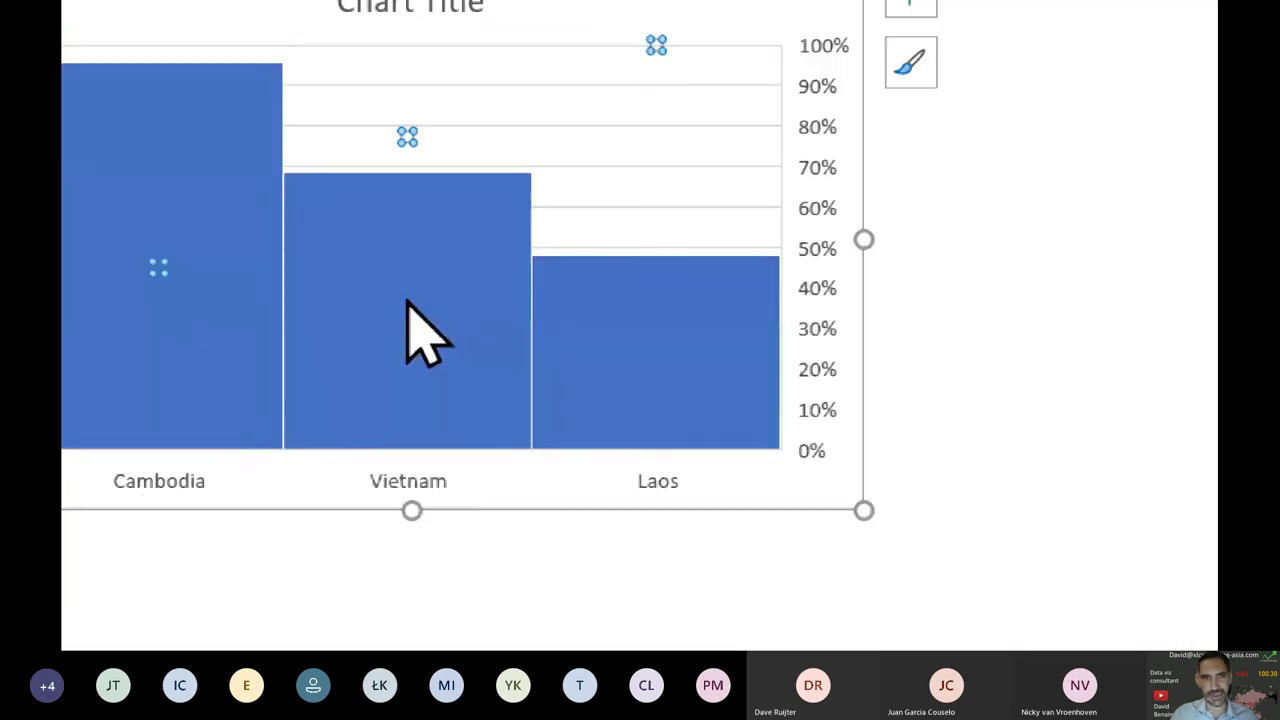
{"action": "left_click", "coordinate": [72, 67]}
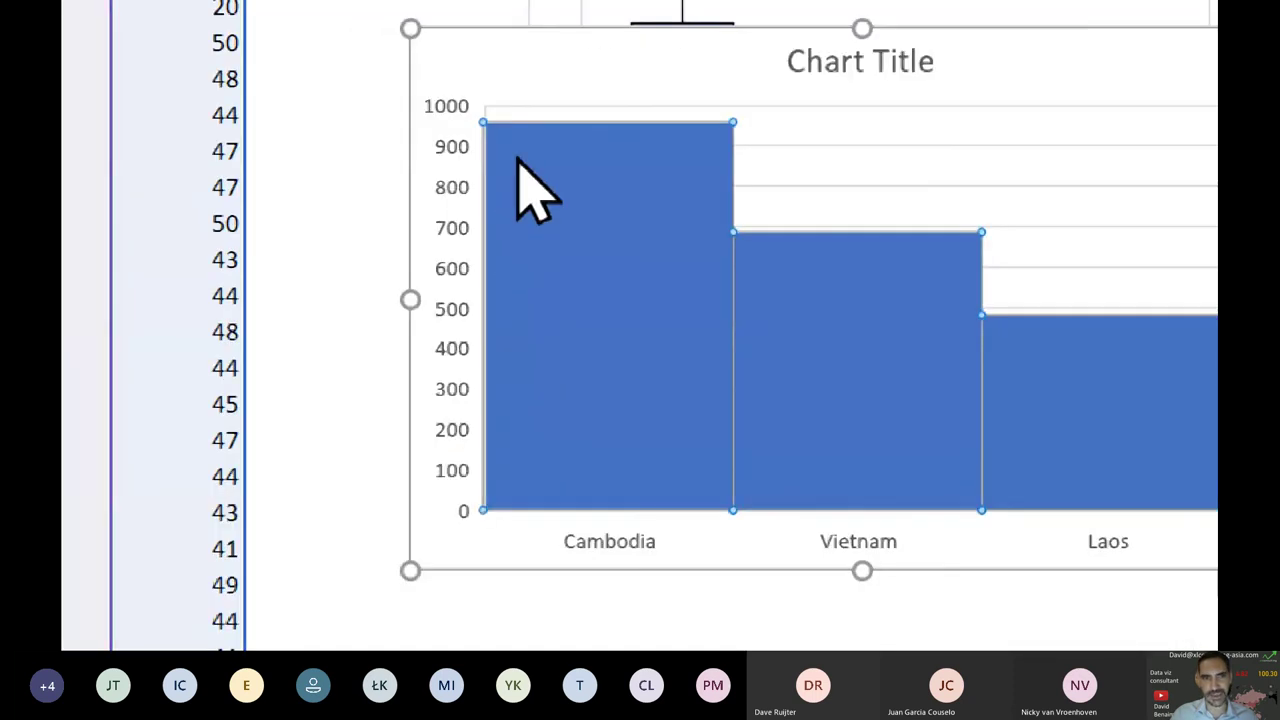
{"action": "left_click", "coordinate": [545, 65]}
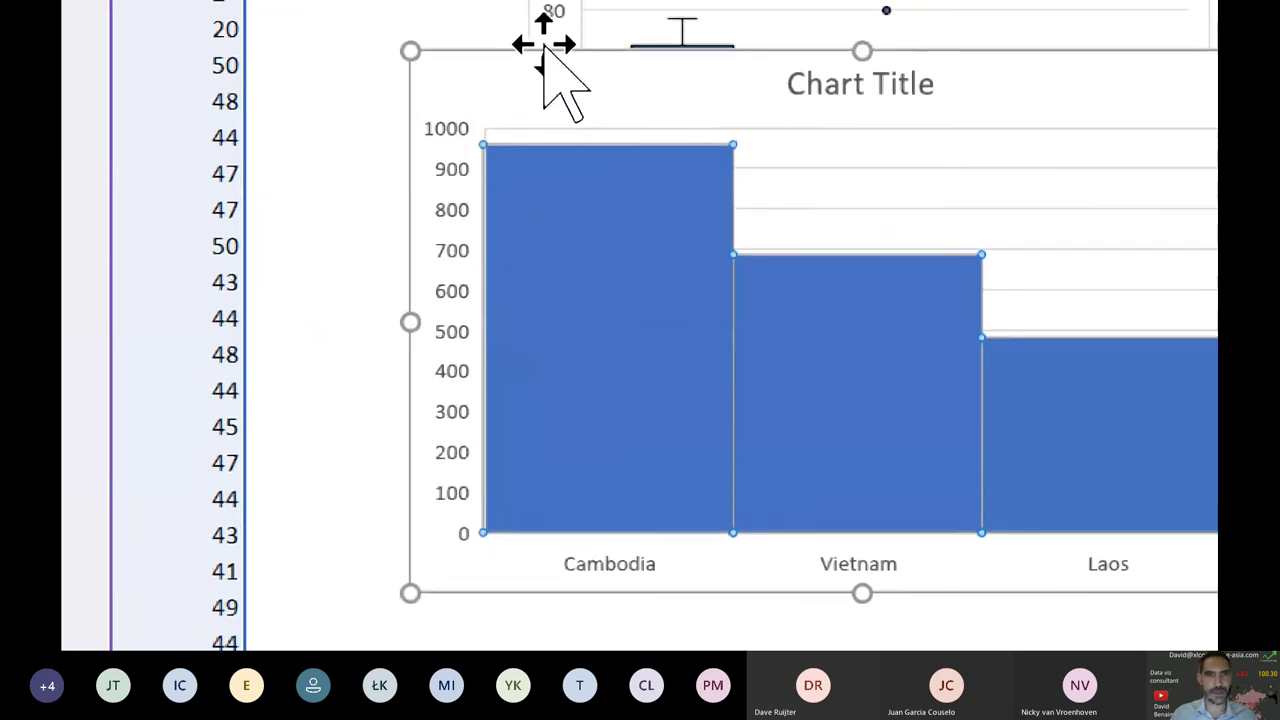
Move the Pareto chart below the box plot and start a table from C24:D73
{"action": "left_click_drag", "start_coordinate": [554, 197], "coordinate": [356, 544]}
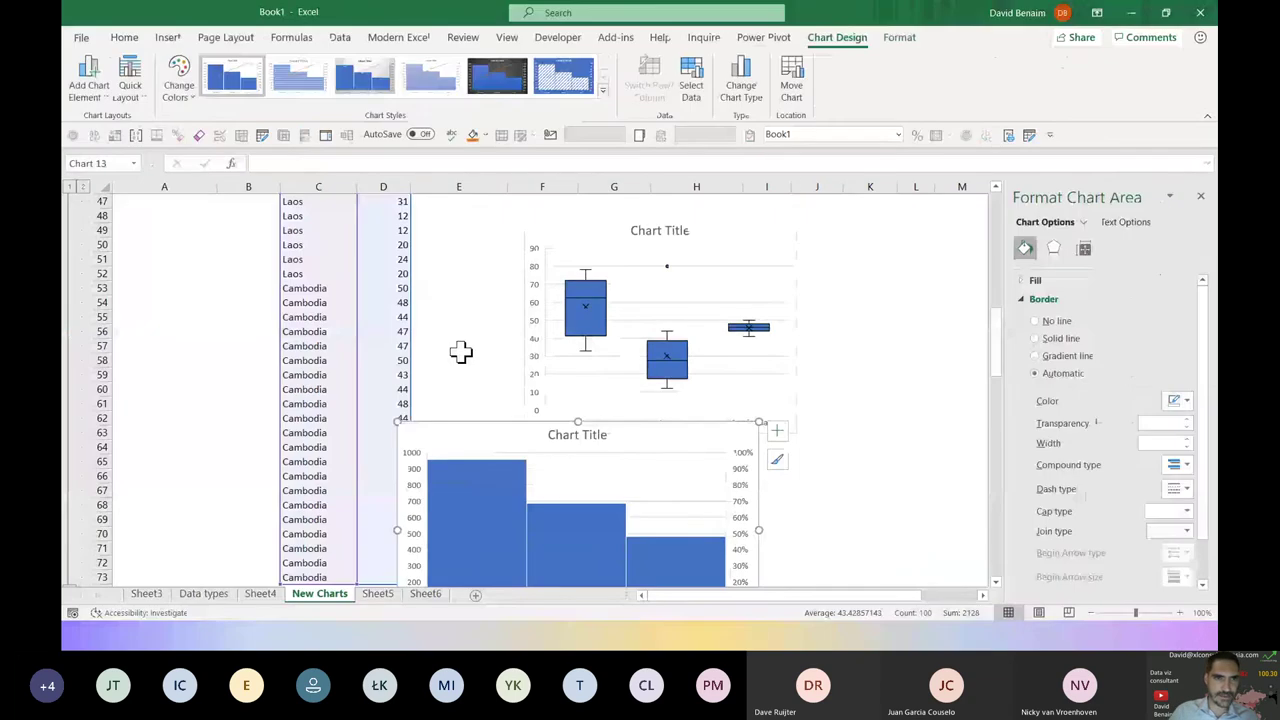
{"action": "left_click", "coordinate": [329, 294]}
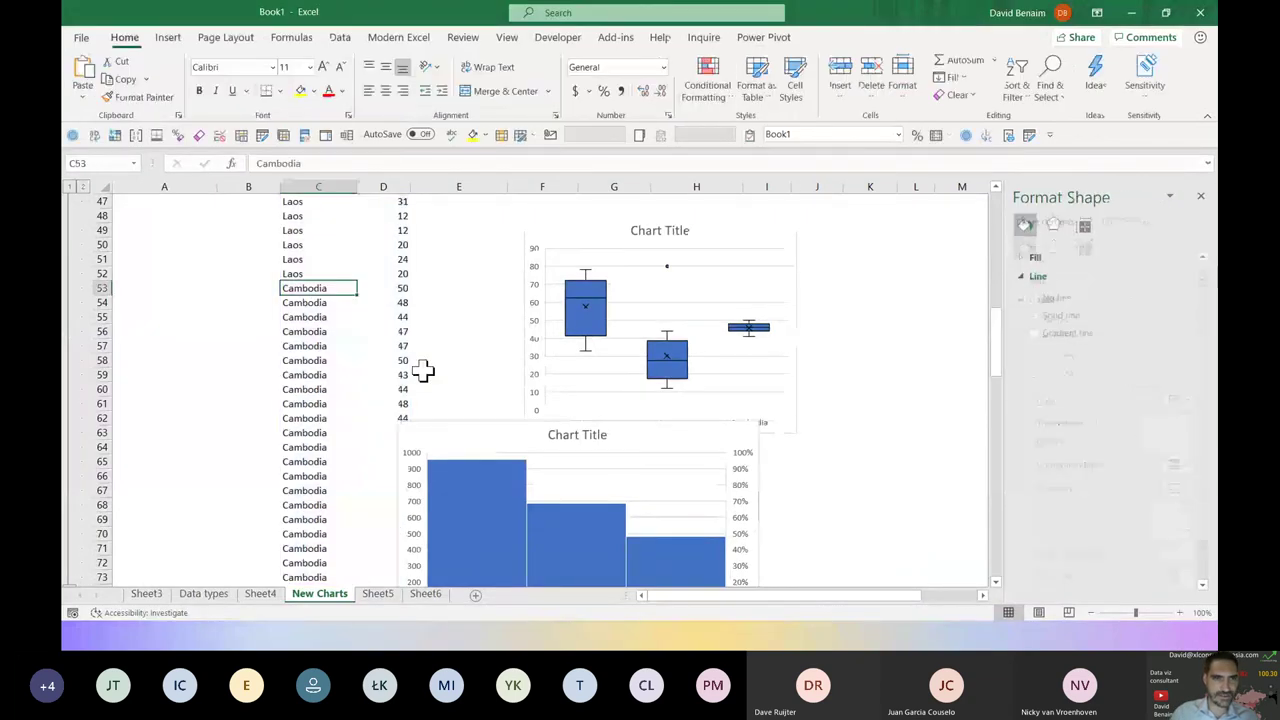
{"action": "key", "text": "ctrl+Up"}
{"action": "key", "text": "ctrl+shift+Down"}
{"action": "key", "text": "shift+Right"}
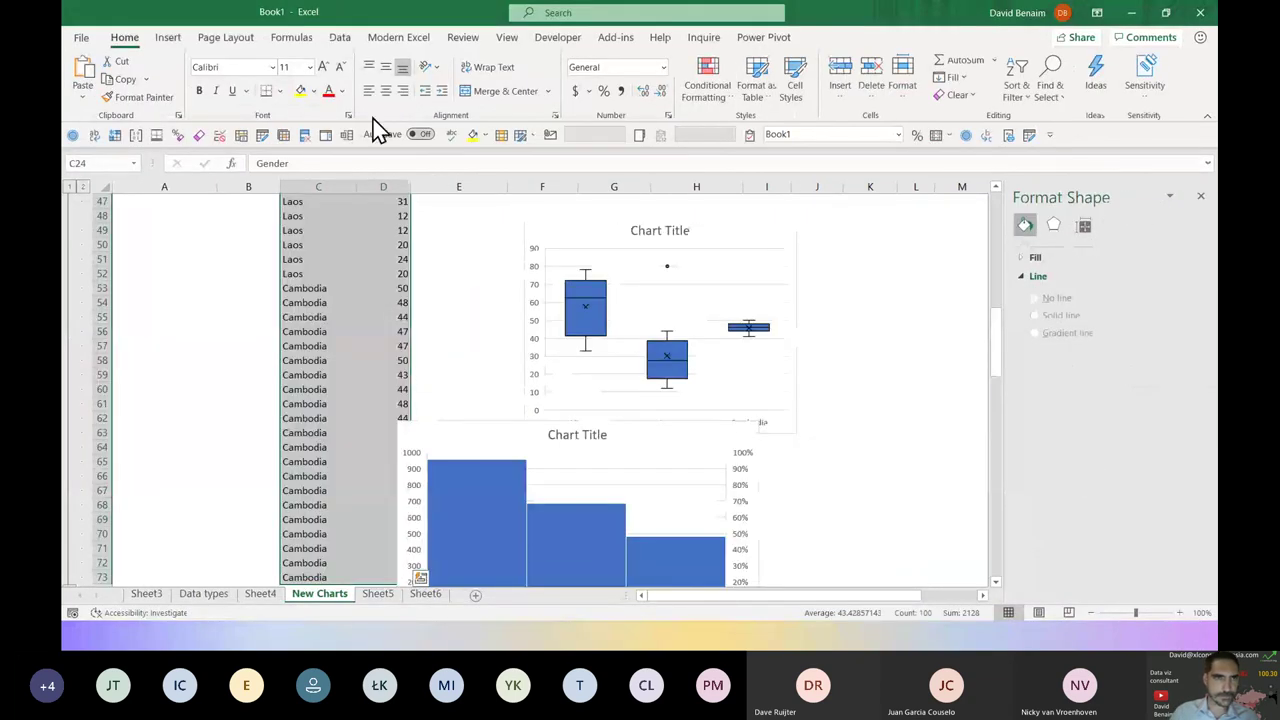
{"action": "left_click", "coordinate": [167, 37]}
{"action": "left_click", "coordinate": [190, 72]}
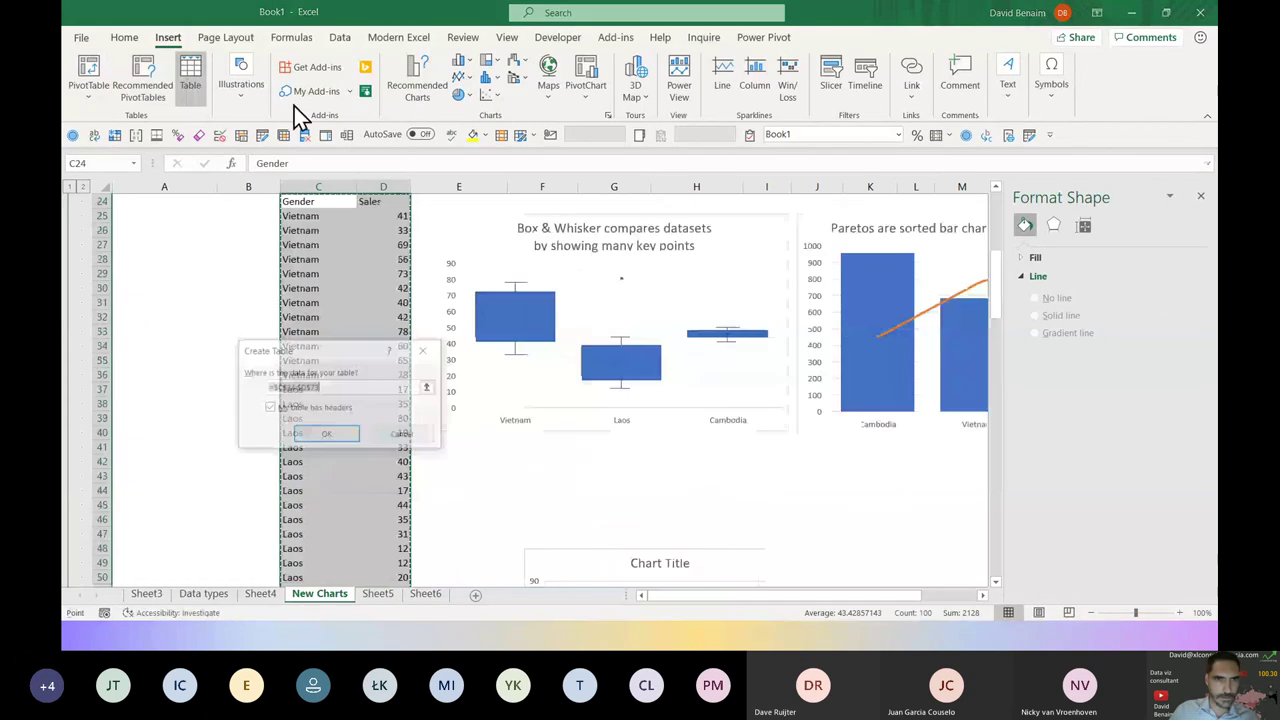
Confirm the table with headers and add a Gender slicer to it
{"action": "left_click", "coordinate": [348, 437]}
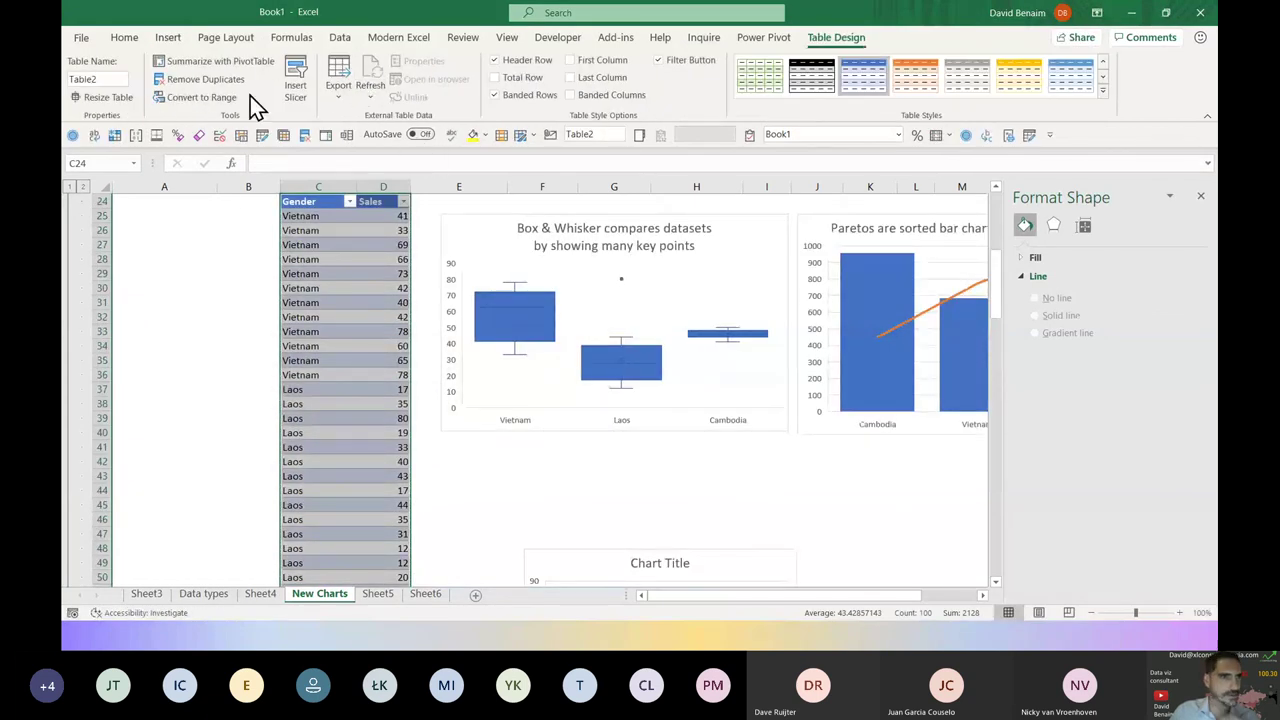
{"action": "left_click", "coordinate": [296, 88]}
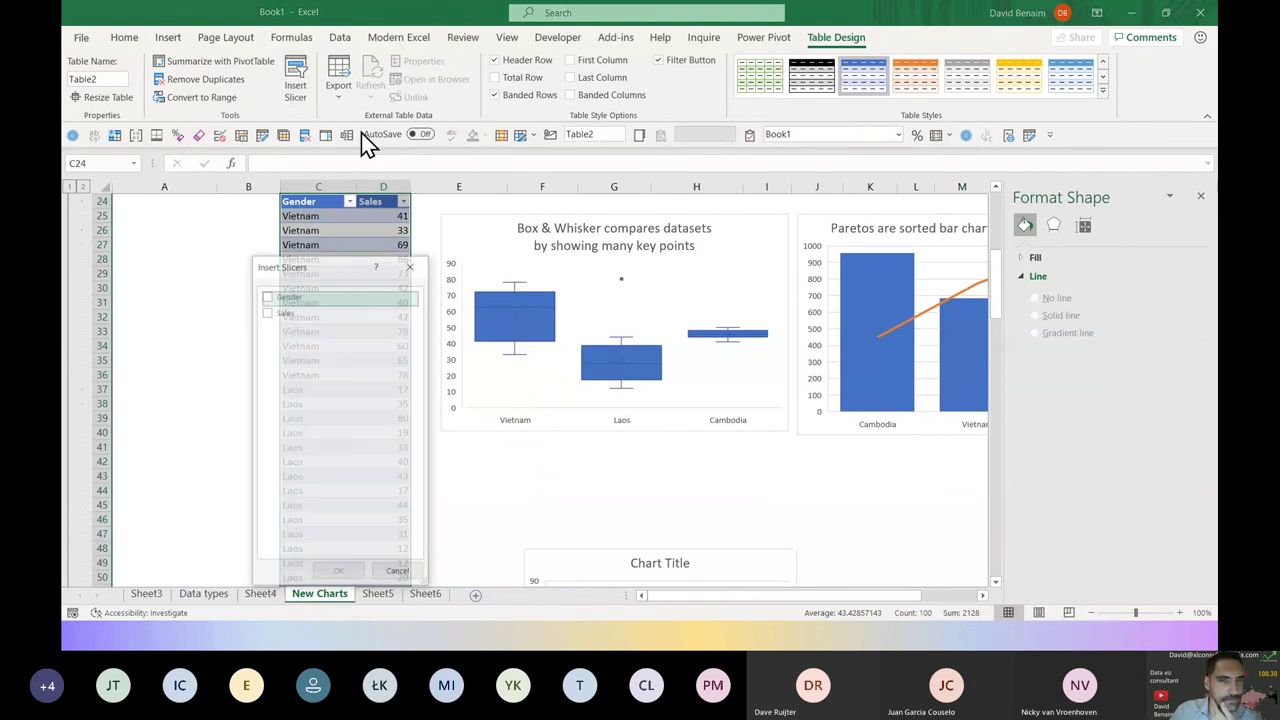
{"action": "left_click", "coordinate": [266, 295]}
{"action": "left_click", "coordinate": [338, 572]}
Filter the slicer to Laos and Cambodia, clear the filter, resize the slicer, then delete it
{"action": "left_click", "coordinate": [551, 348]}
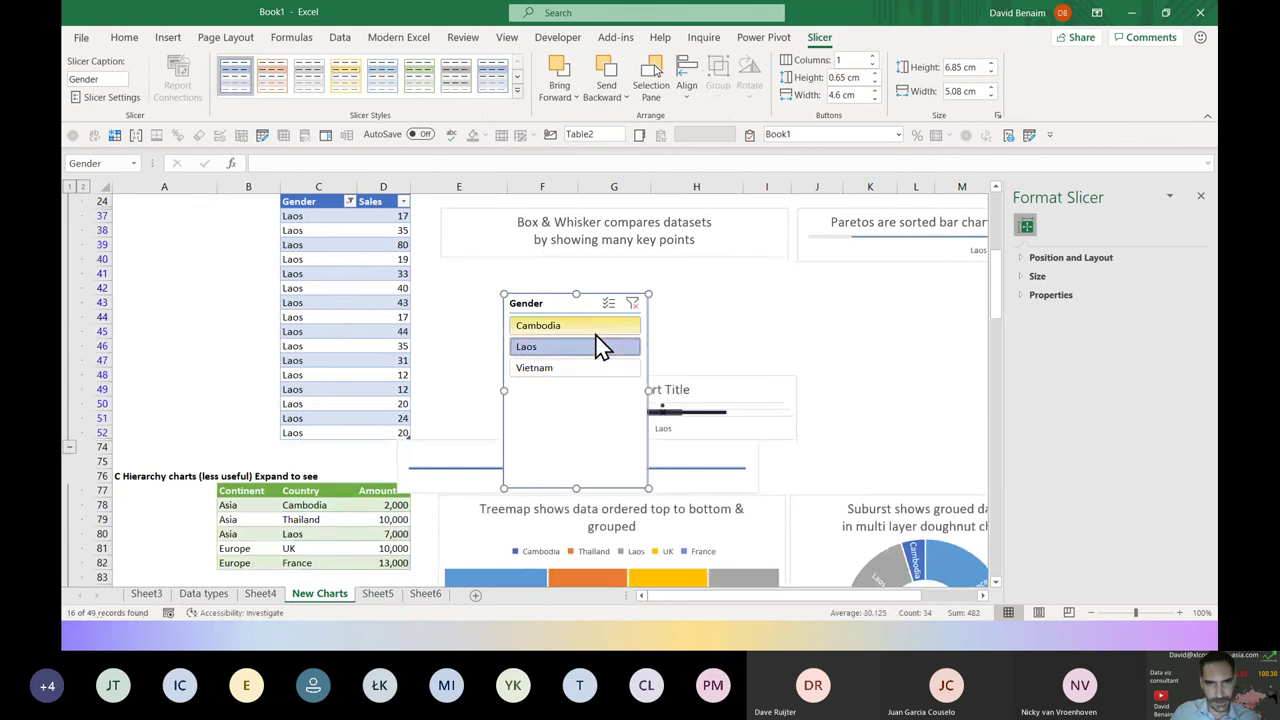
{"action": "left_click", "coordinate": [594, 330]}
{"action": "left_click_drag", "start_coordinate": [583, 303], "coordinate": [916, 309]}
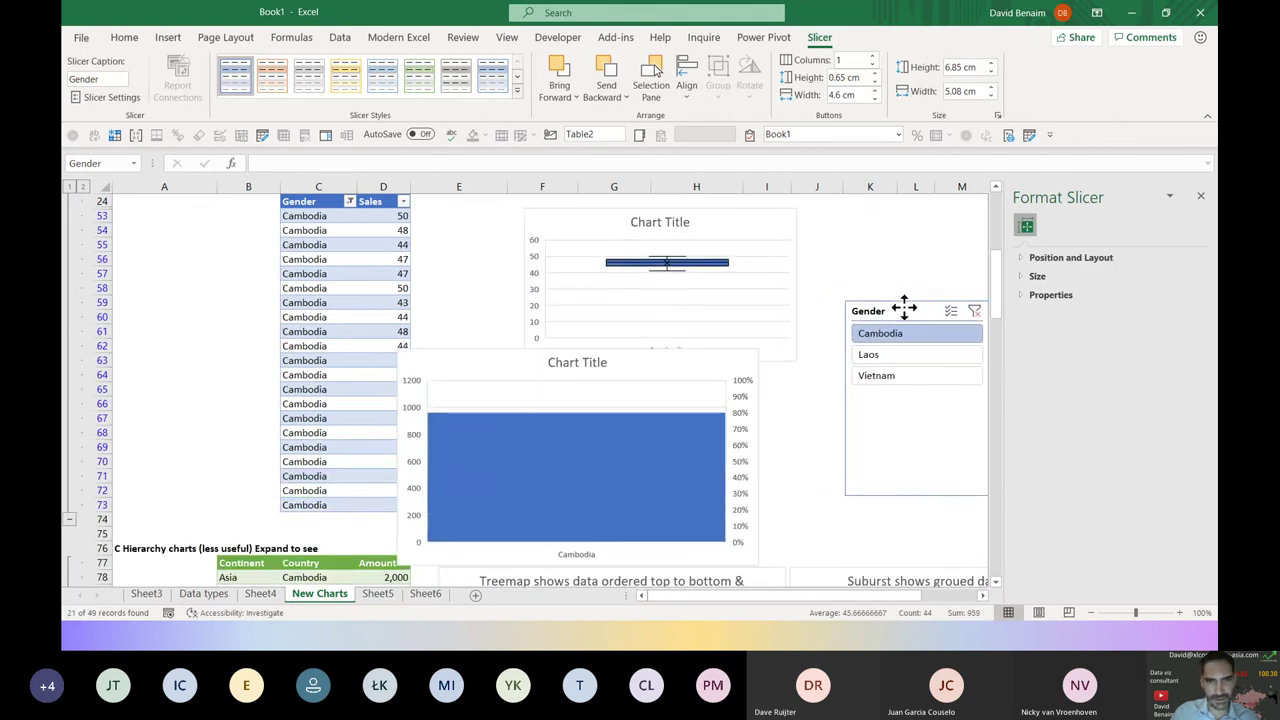
{"action": "left_click", "coordinate": [905, 364], "text": "ctrl"}
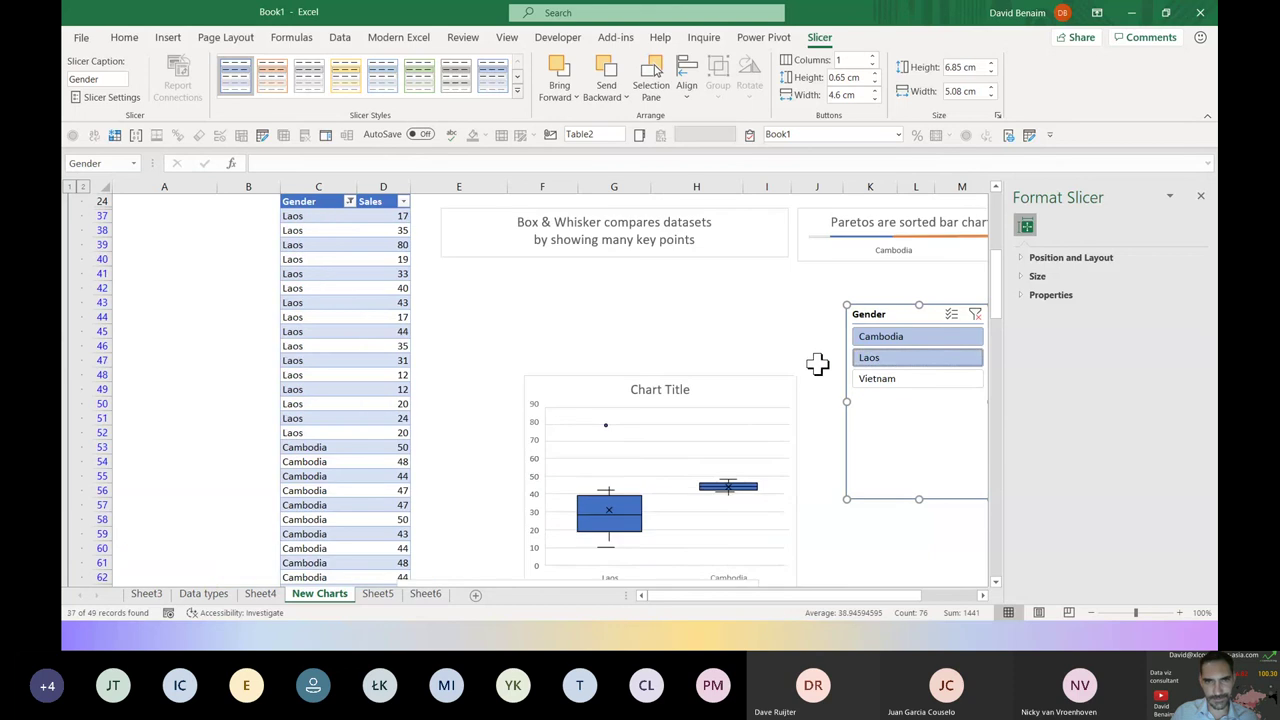
{"action": "left_click", "coordinate": [976, 316]}
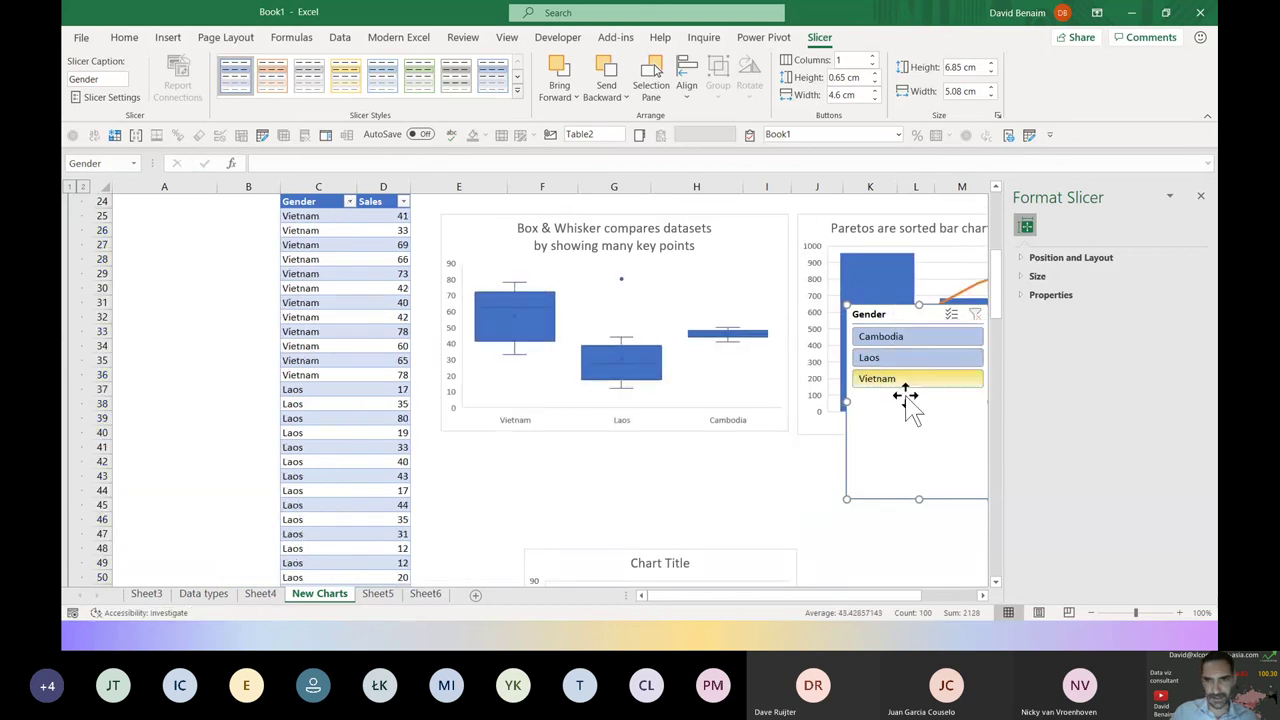
{"action": "left_click_drag", "start_coordinate": [918, 499], "coordinate": [898, 408]}
{"action": "key", "text": "Delete"}
Close the shape formatting panel and pick an empty cell left of the data
{"action": "left_click", "coordinate": [1199, 198]}
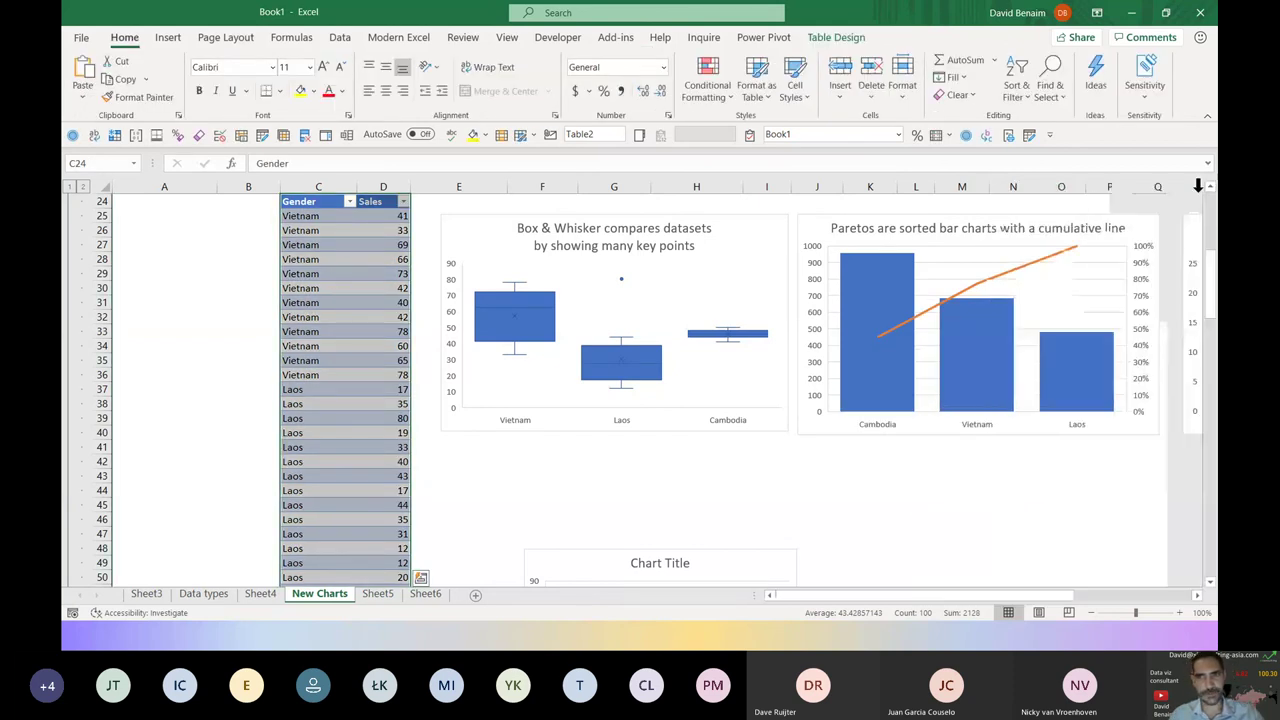
{"action": "left_click", "coordinate": [558, 474]}
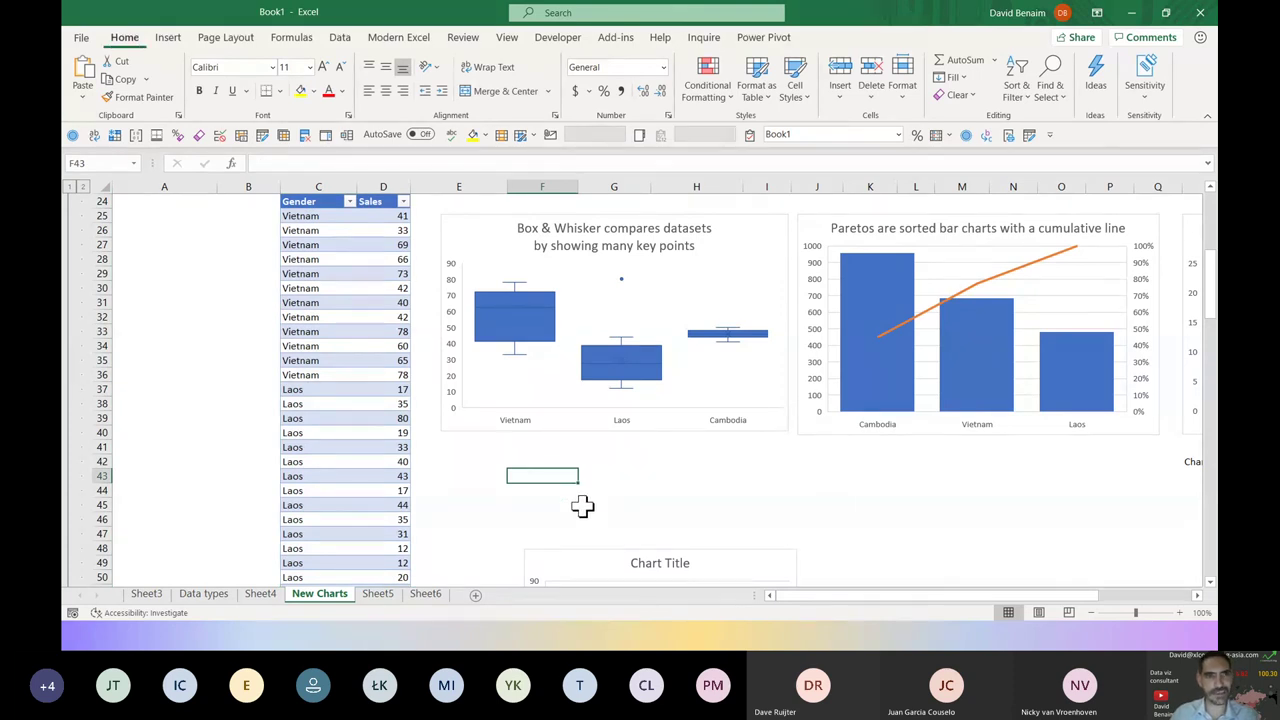
{"action": "key", "text": "alt+Tab"}
{"action": "left_click", "coordinate": [226, 318]}
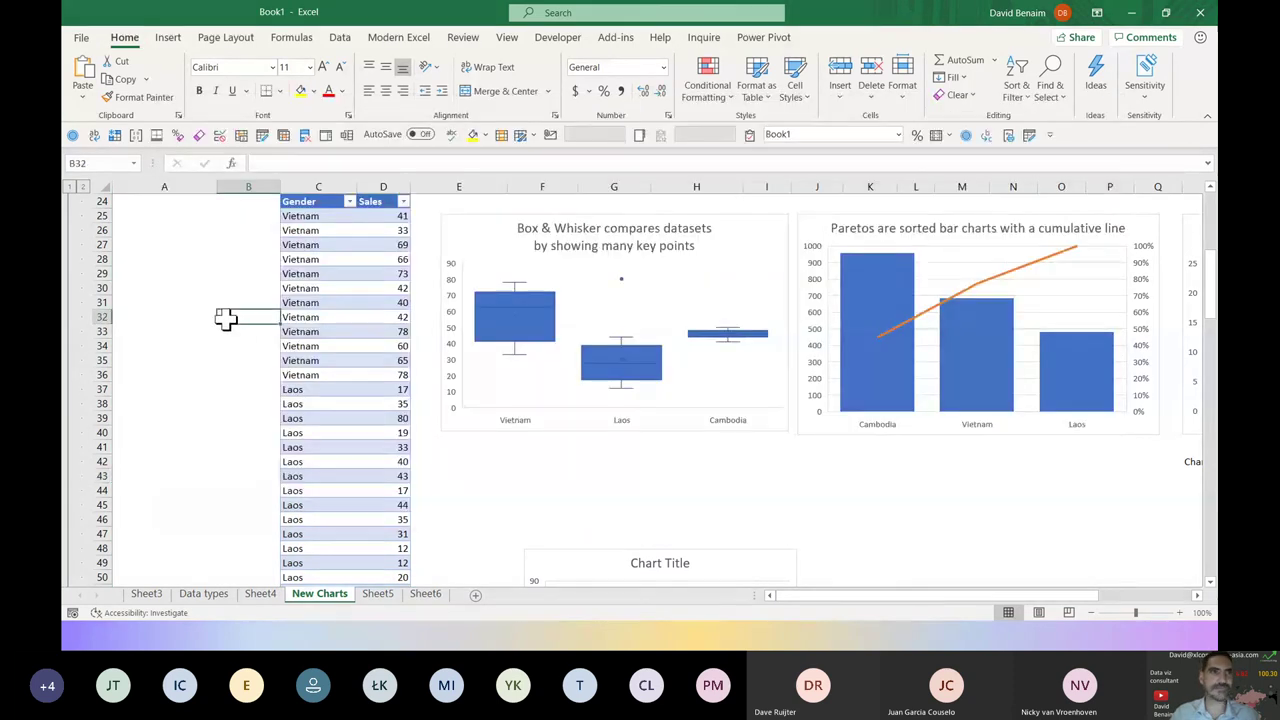
Open the Insert Icons library, clear the 'drill' search, and browse all icons
{"action": "left_click", "coordinate": [167, 40]}
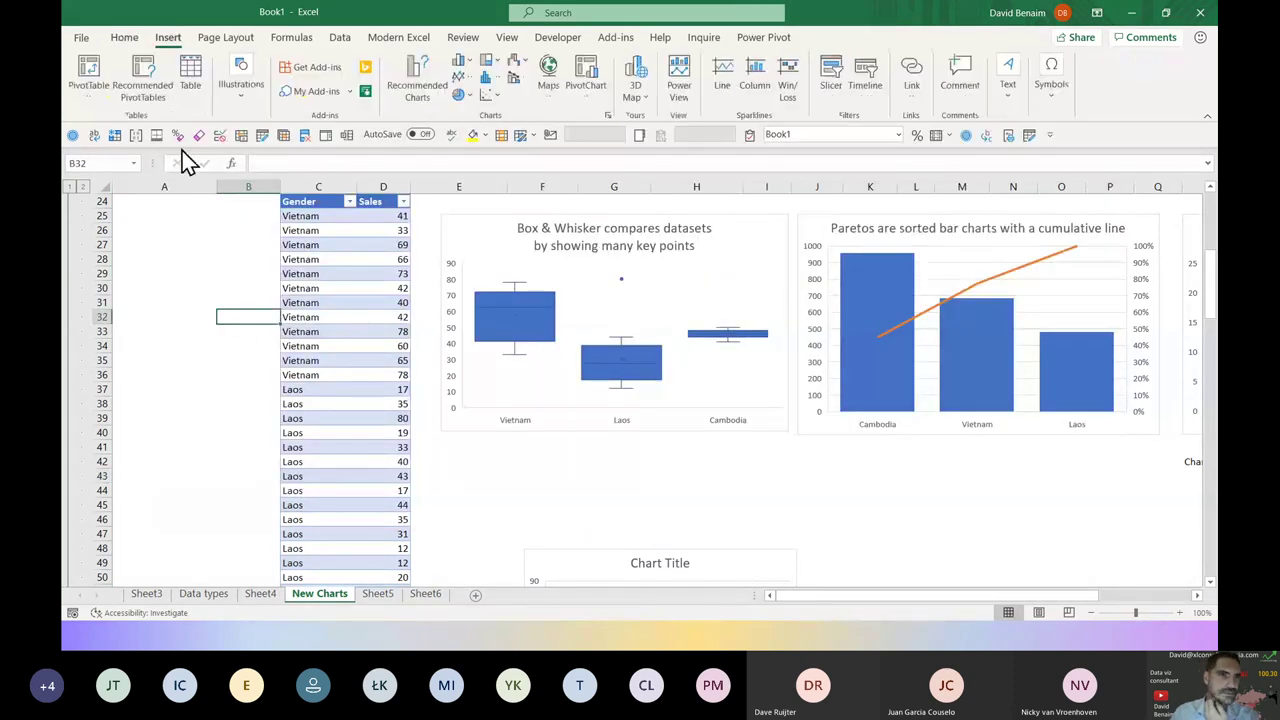
{"action": "left_click", "coordinate": [238, 96]}
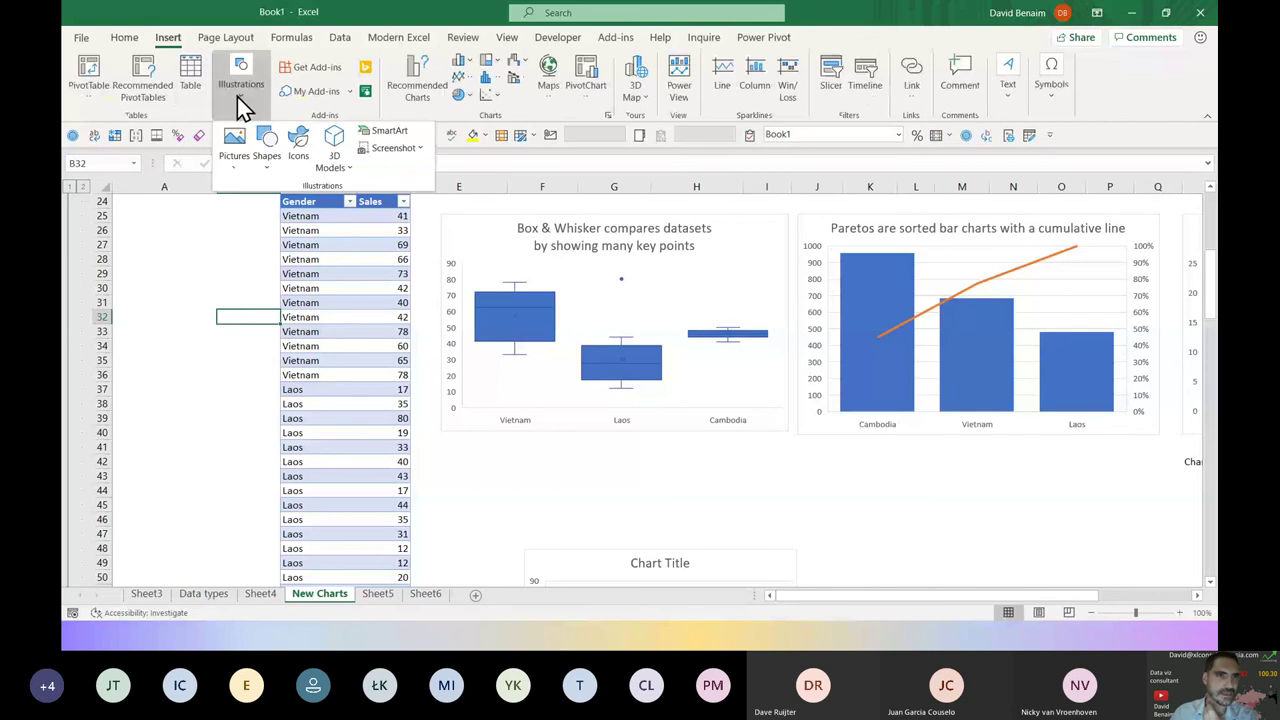
{"action": "left_click", "coordinate": [301, 160]}
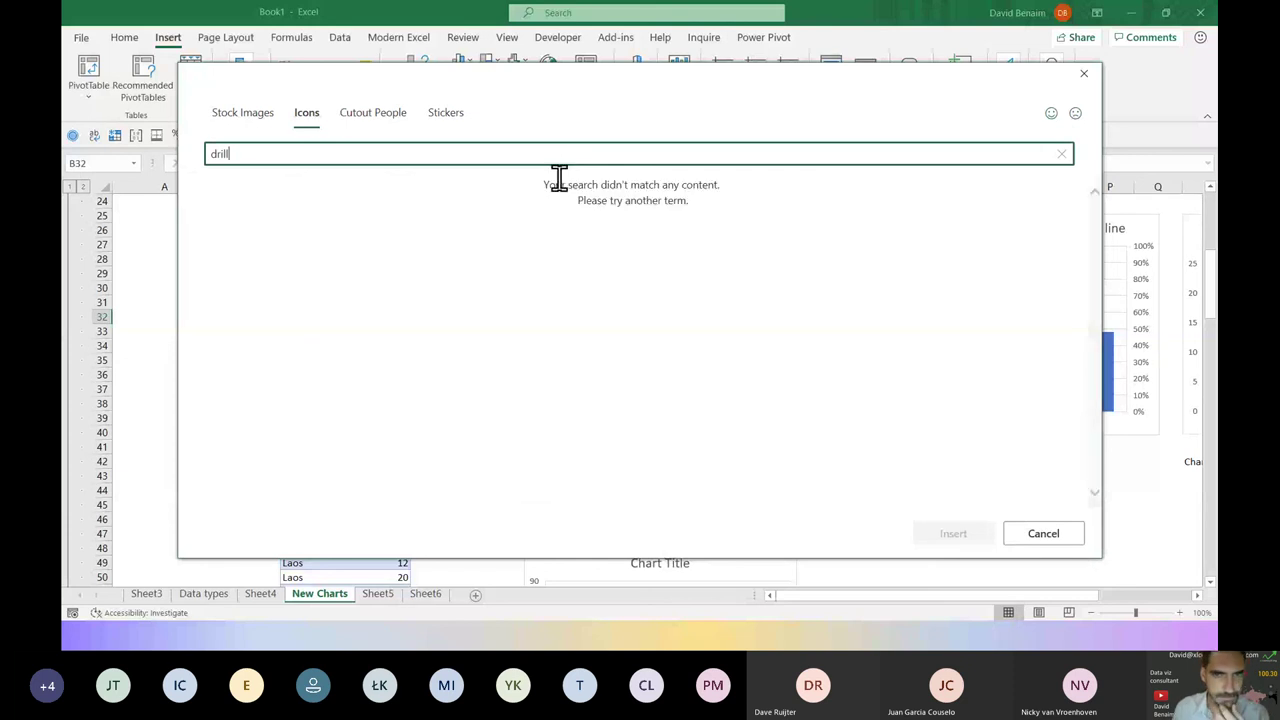
{"action": "key", "text": "BackSpace"}
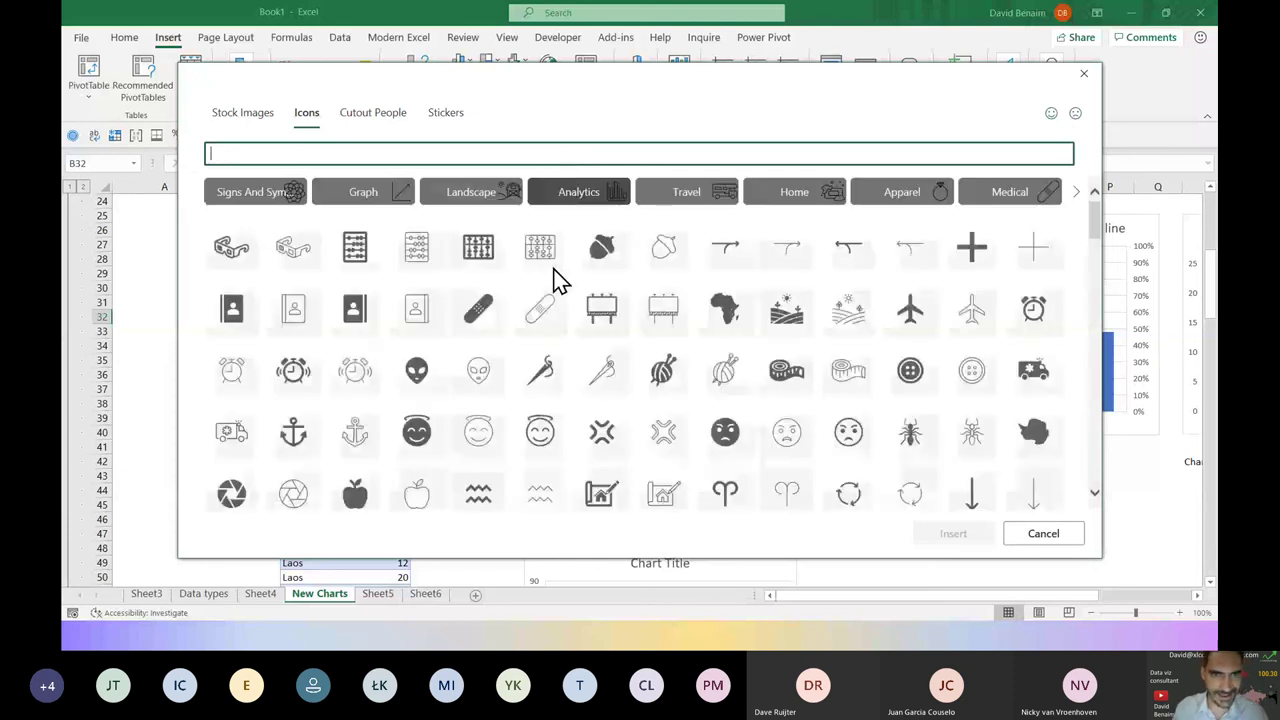
{"action": "scroll", "coordinate": [560, 300], "scroll_direction": "down", "scroll_amount": 10}
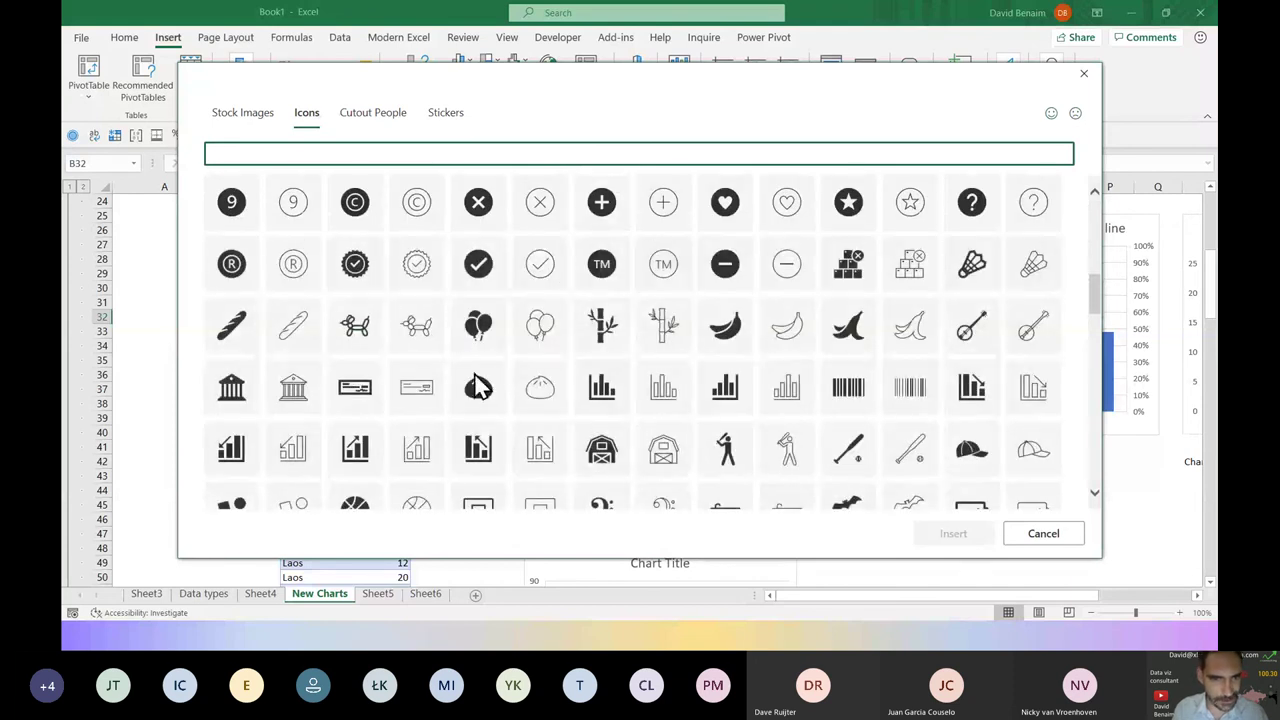
Insert the balloons and banana icons together with the iceberg stock photo
{"action": "left_click", "coordinate": [478, 338]}
{"action": "left_click", "coordinate": [722, 335]}
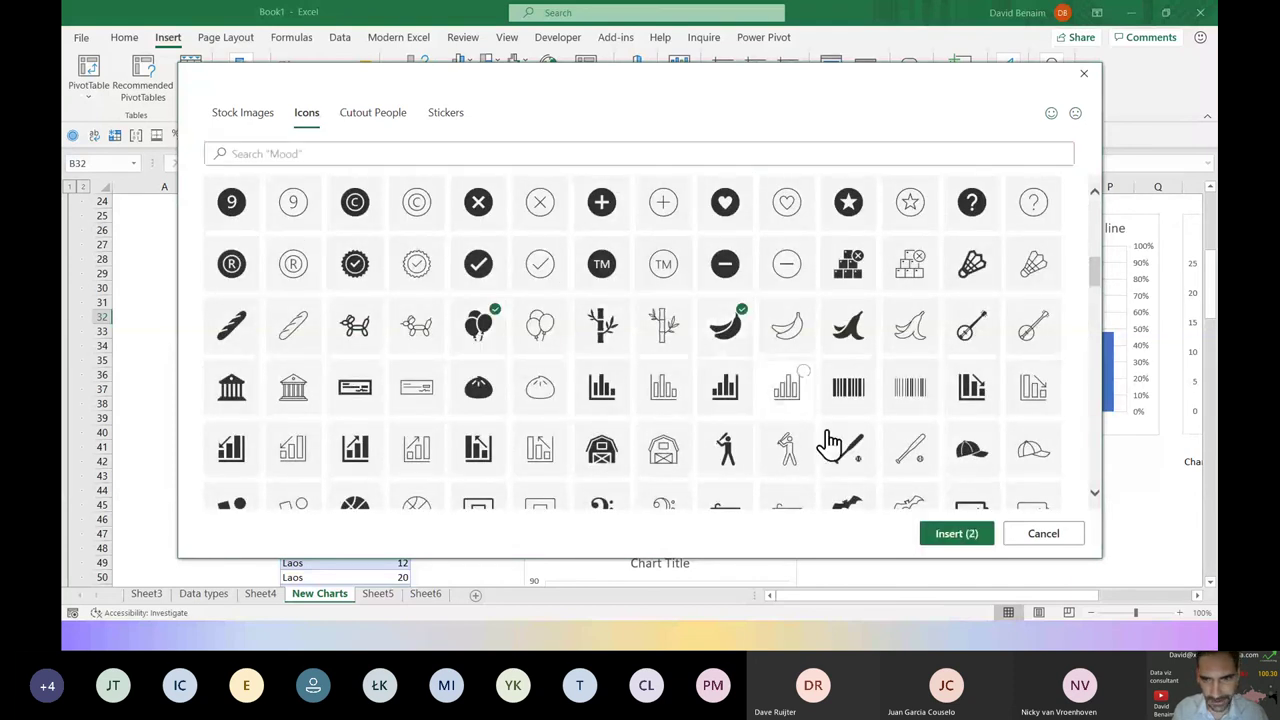
{"action": "left_click", "coordinate": [238, 116]}
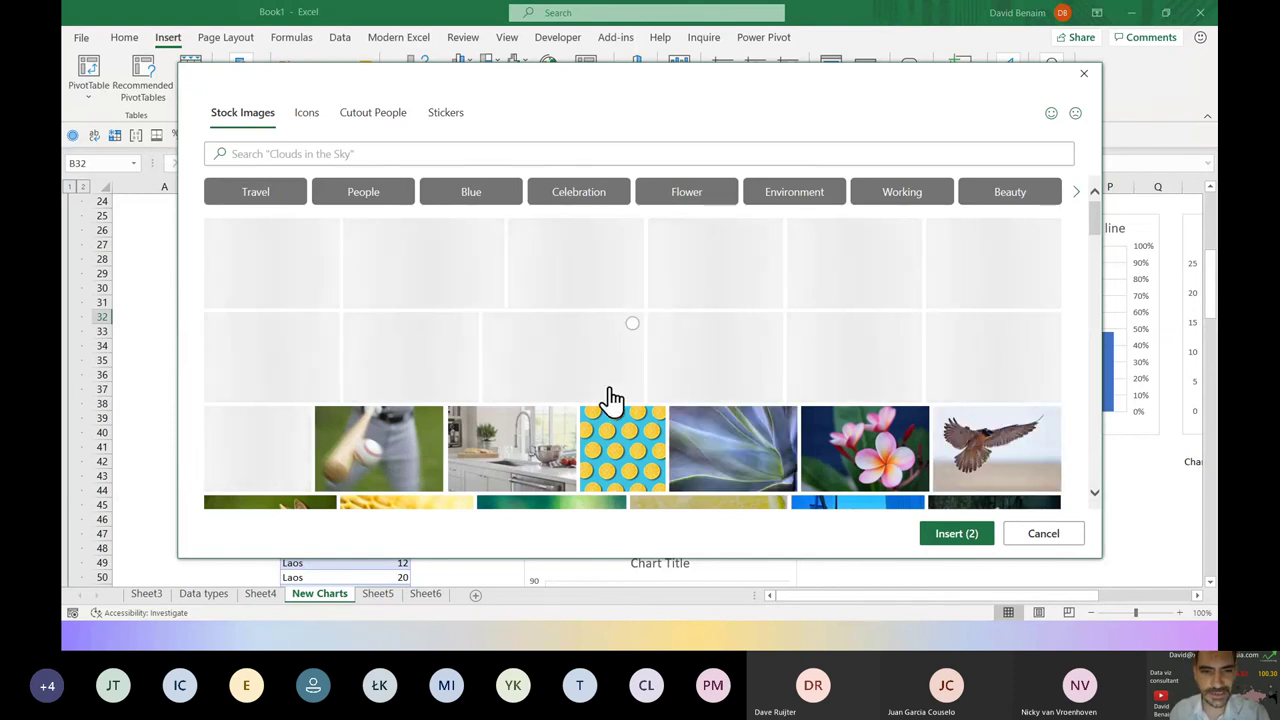
{"action": "scroll", "coordinate": [612, 396], "scroll_direction": "down", "scroll_amount": 3}
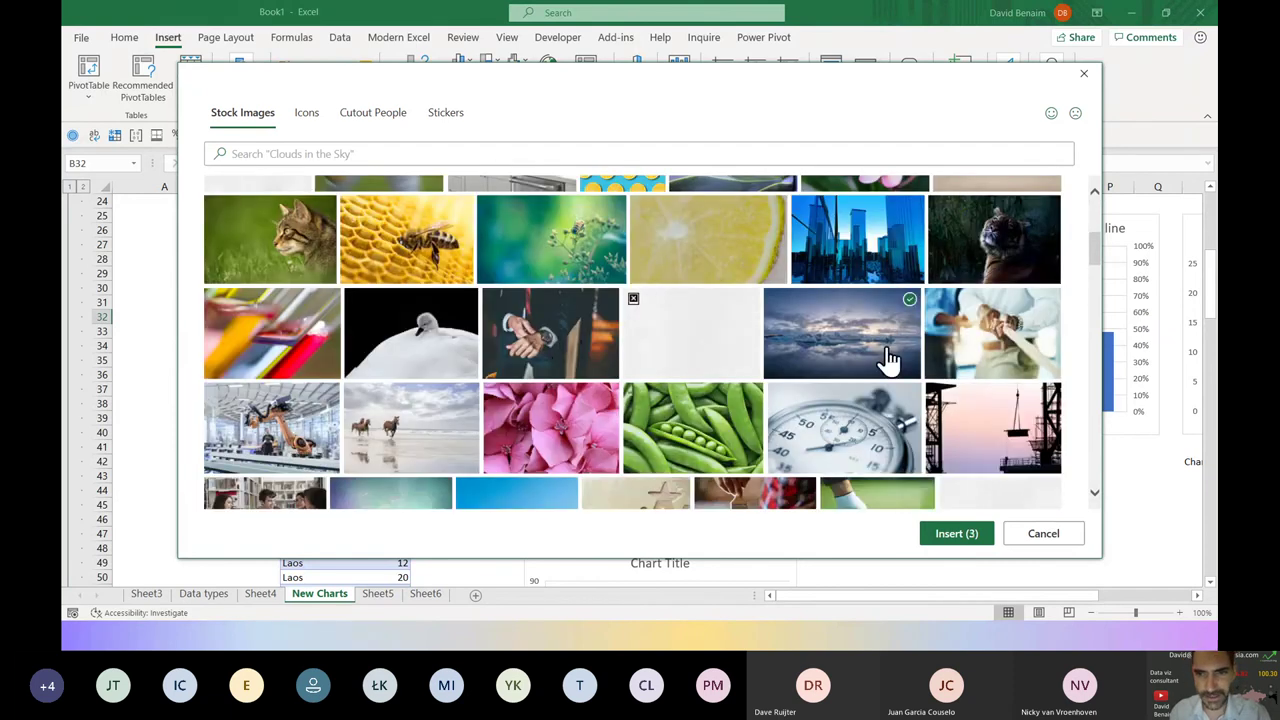
{"action": "left_click", "coordinate": [877, 346]}
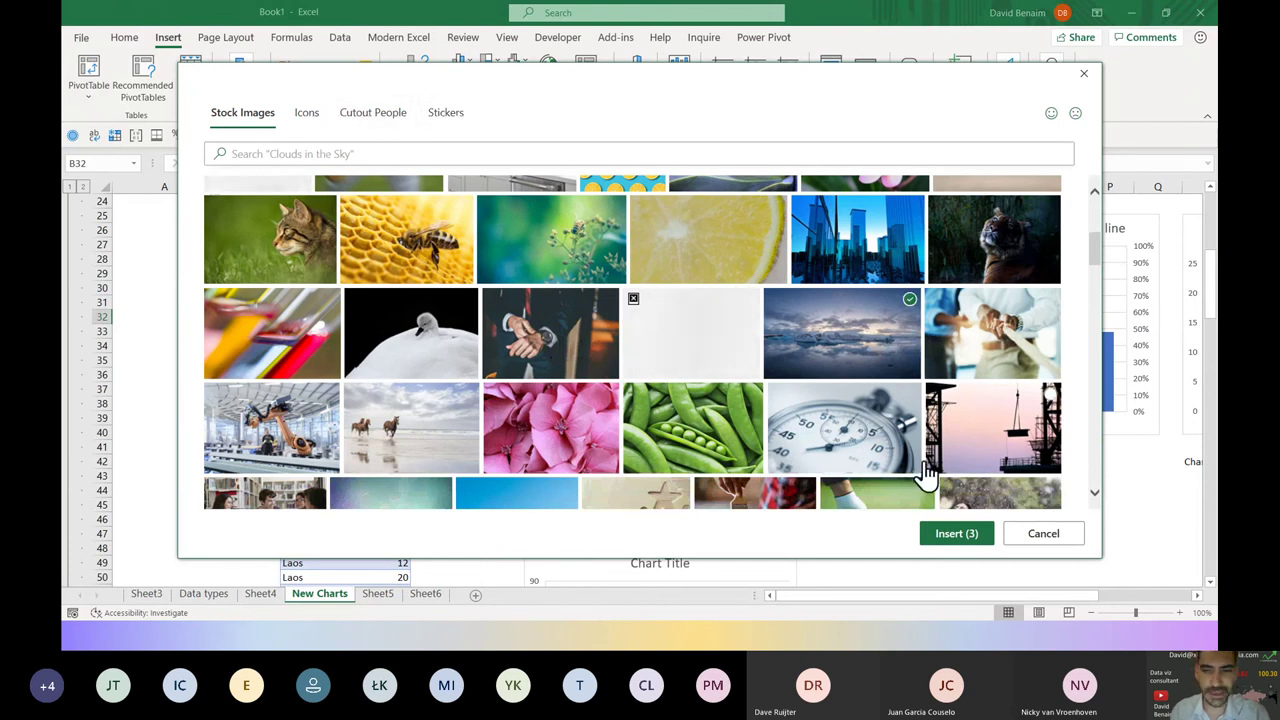
{"action": "left_click", "coordinate": [952, 534]}
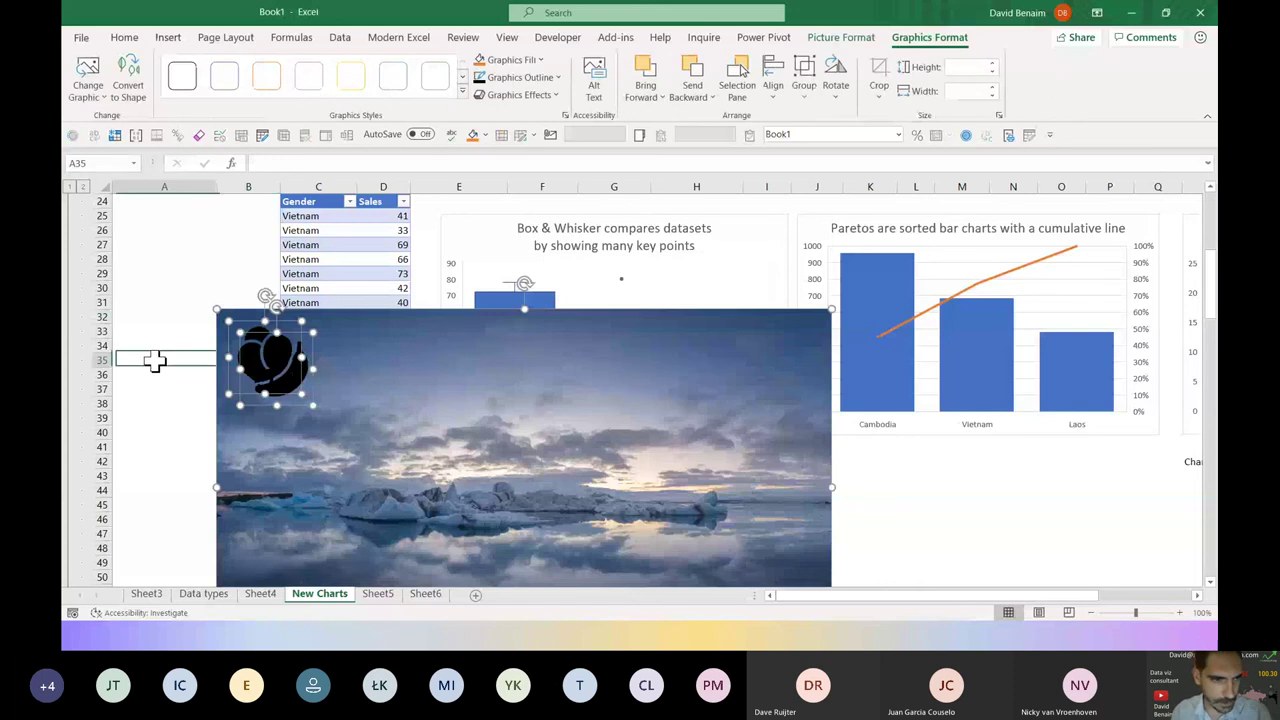
Move the balloons onto the photo beside the banana and select both icons
{"action": "left_click_drag", "start_coordinate": [269, 346], "coordinate": [304, 389]}
{"action": "left_click", "coordinate": [380, 395], "text": "shift"}
{"action": "left_click", "coordinate": [850, 40]}
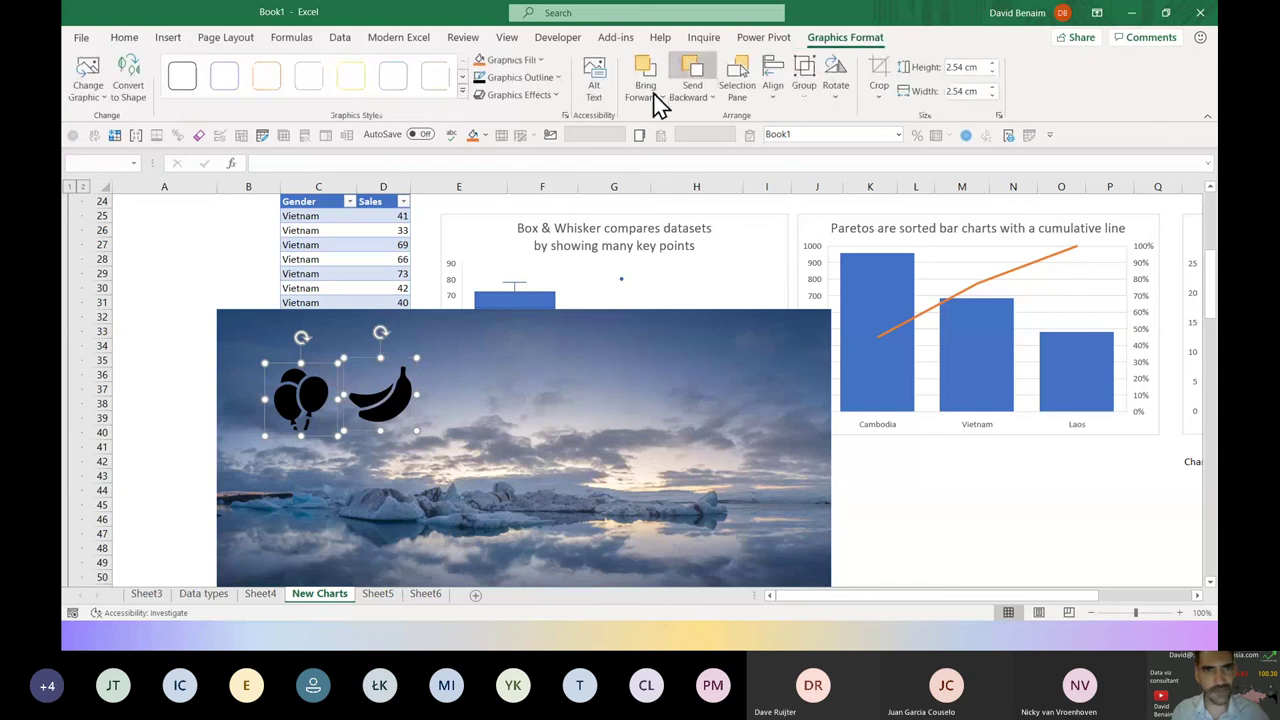
Give both icons a green fill and a dark outline
{"action": "left_click", "coordinate": [512, 61]}
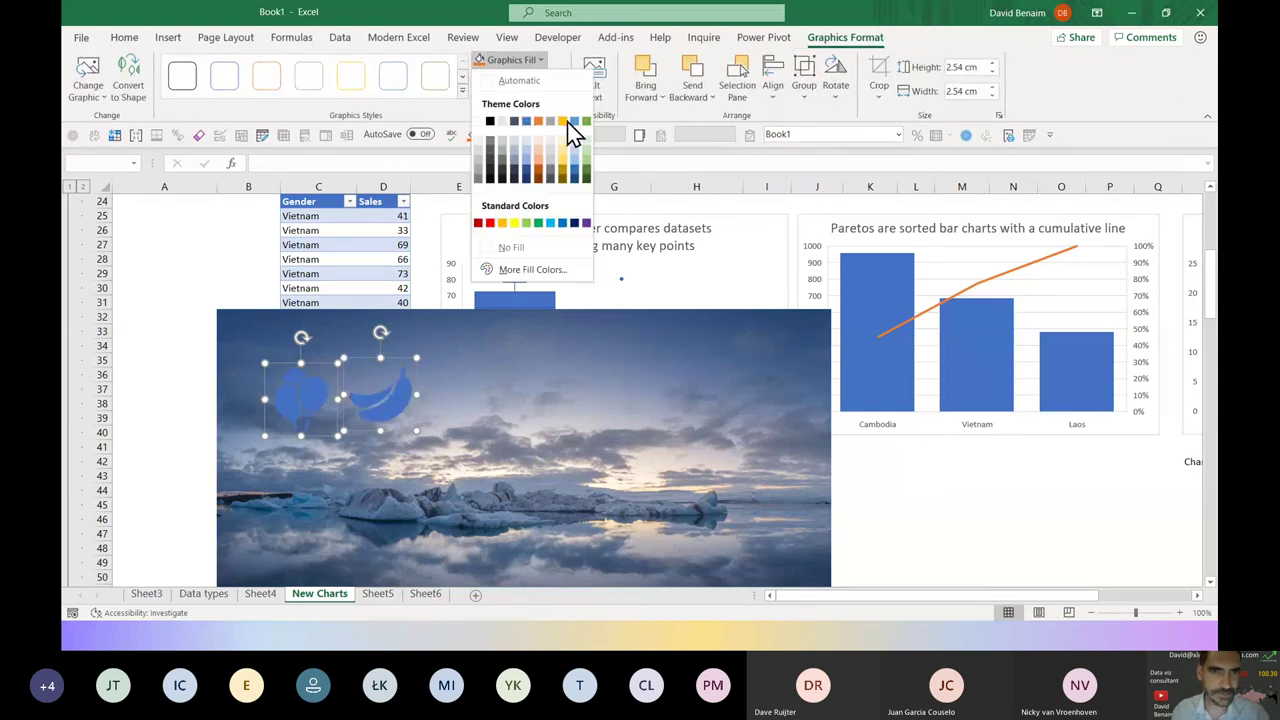
{"action": "left_click", "coordinate": [587, 122]}
{"action": "left_click", "coordinate": [530, 80]}
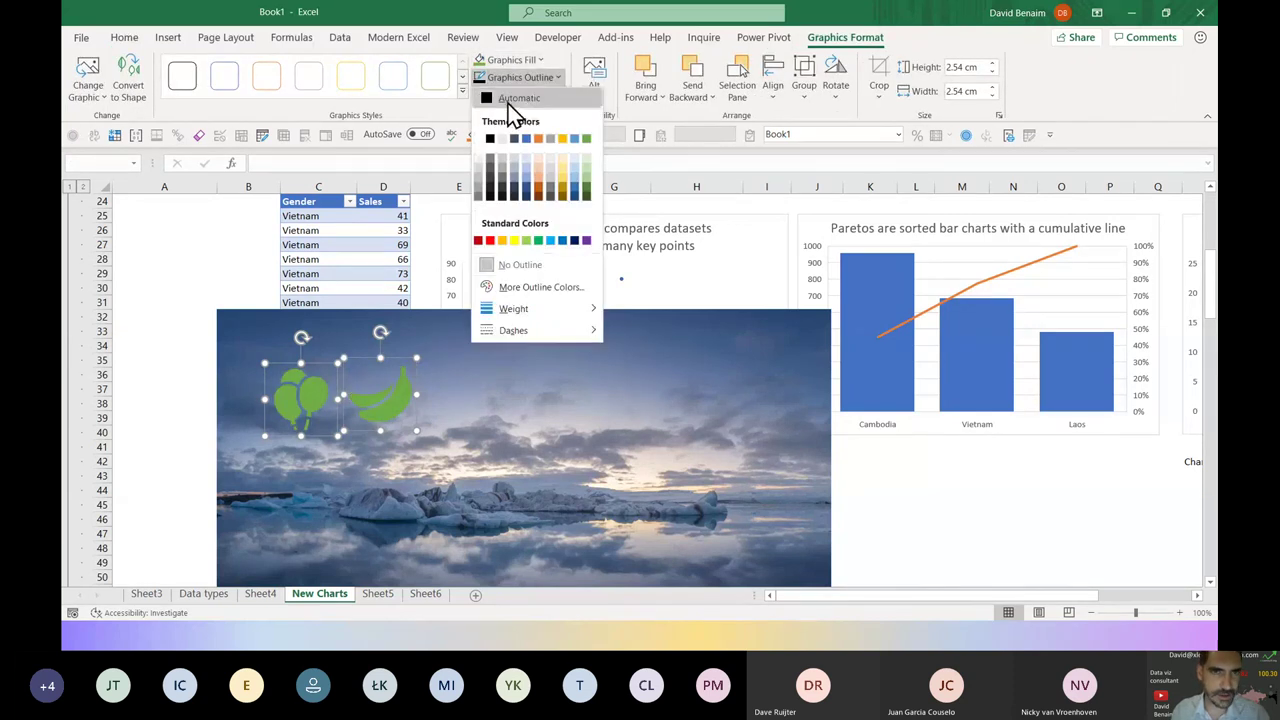
{"action": "left_click", "coordinate": [487, 137]}
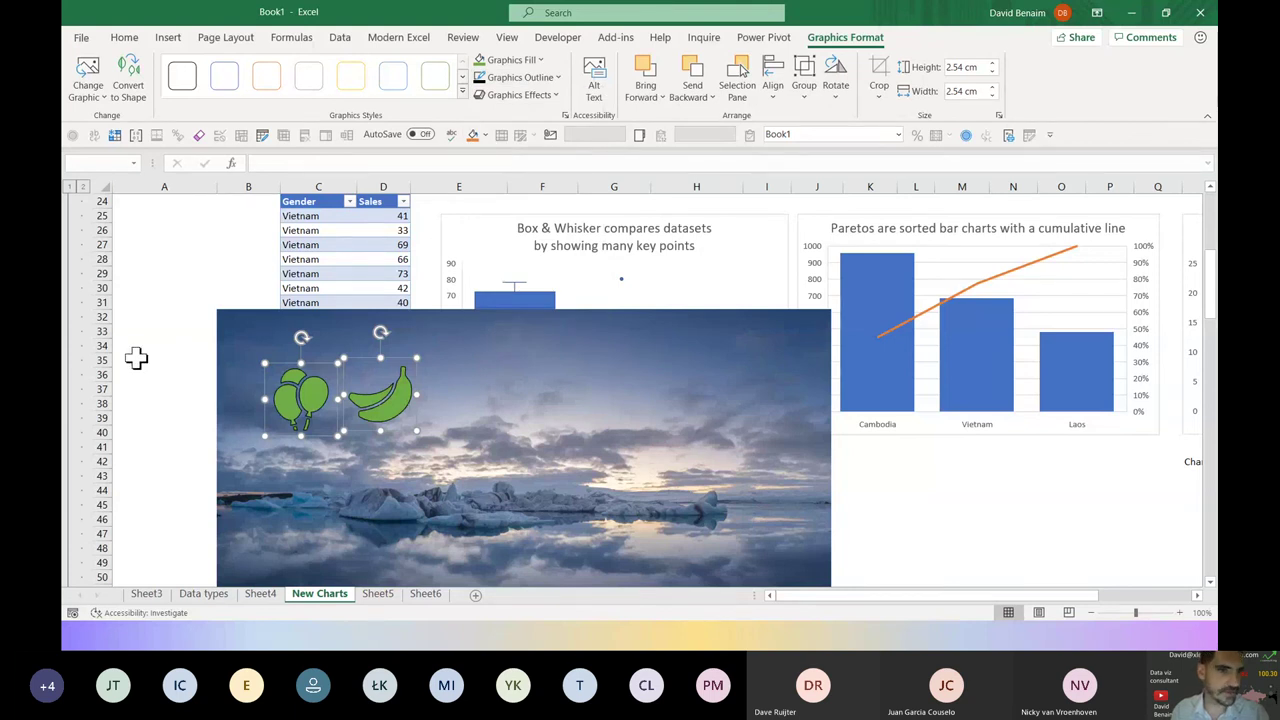
Select only the balloons icon and convert it into editable shapes
{"action": "left_click", "coordinate": [134, 357]}
{"action": "left_click", "coordinate": [290, 398]}
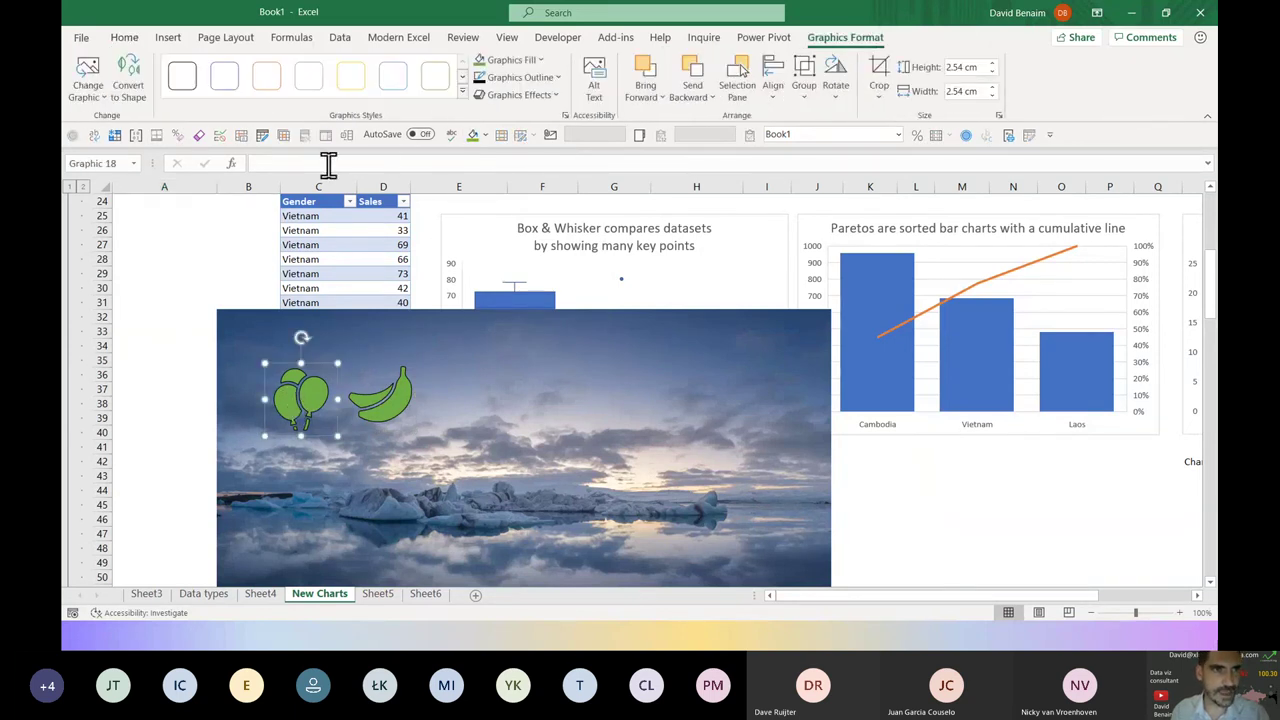
{"action": "left_click", "coordinate": [128, 72]}
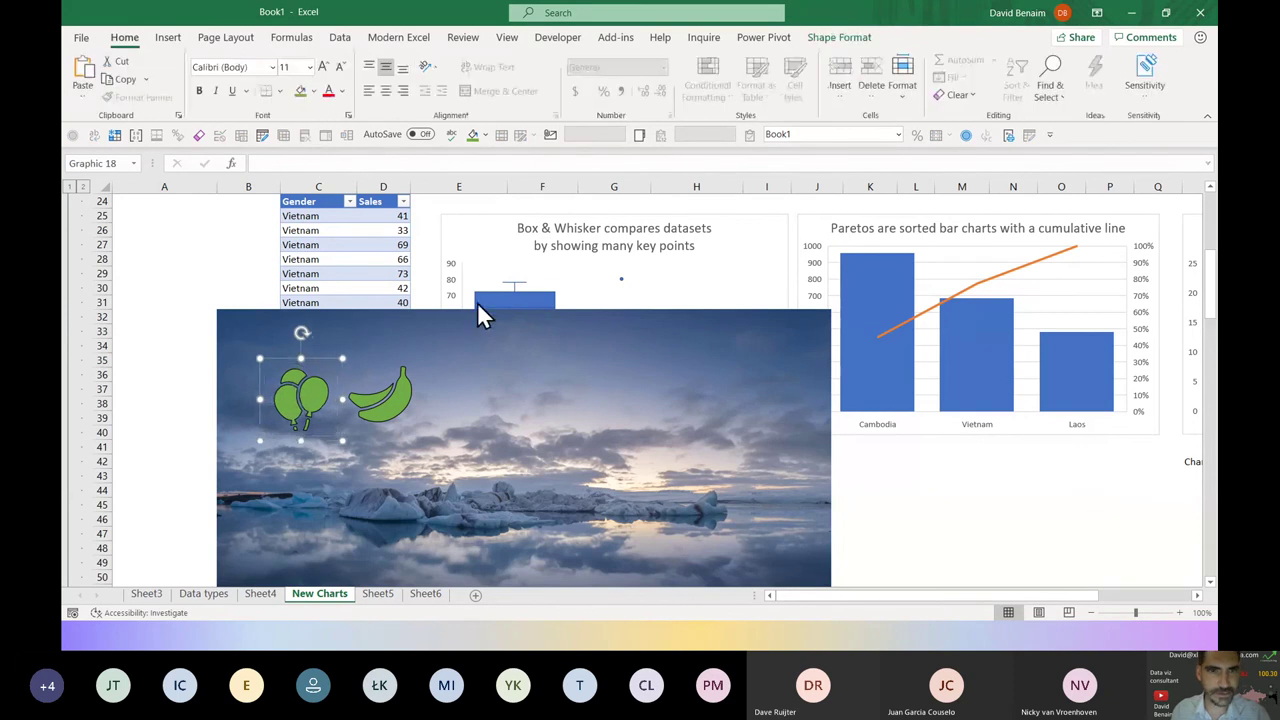
Recolour one balloon orange and another gold, then reselect the whole balloons graphic
{"action": "left_click", "coordinate": [293, 369]}
{"action": "left_click", "coordinate": [840, 38]}
{"action": "left_click", "coordinate": [600, 61]}
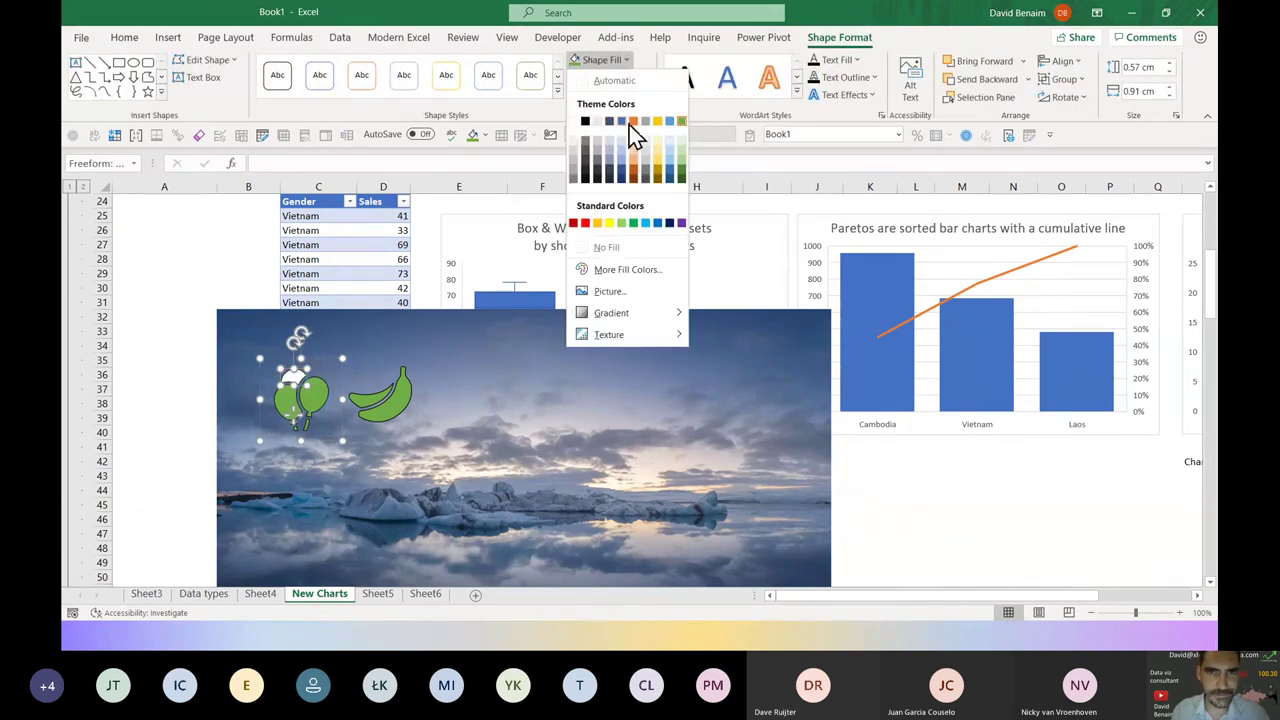
{"action": "left_click", "coordinate": [633, 122]}
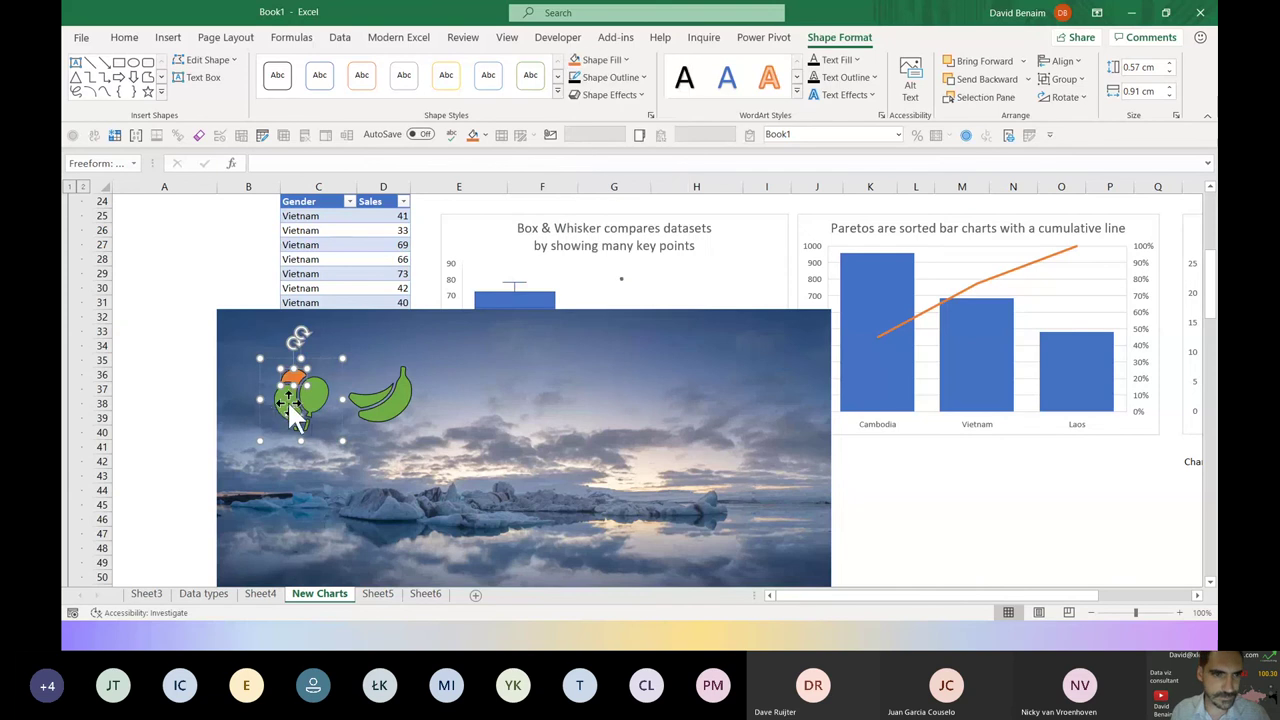
{"action": "left_click", "coordinate": [289, 400]}
{"action": "left_click", "coordinate": [610, 61]}
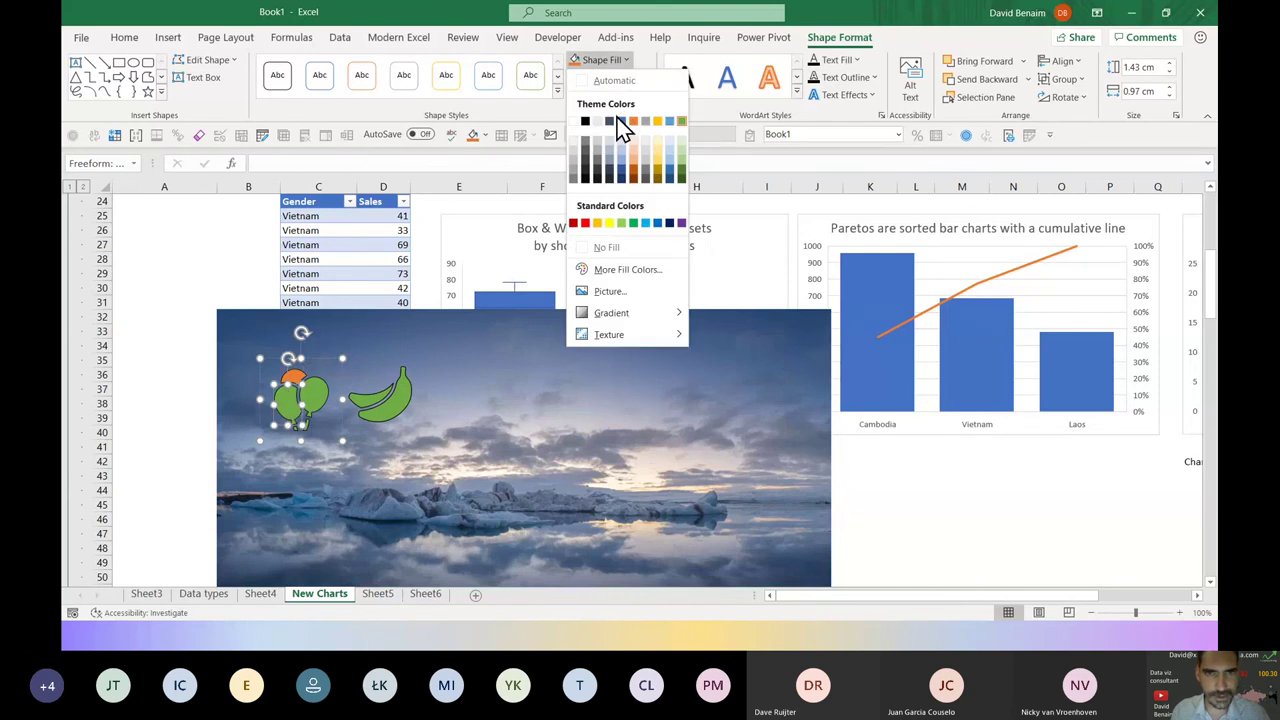
{"action": "left_click", "coordinate": [657, 122]}
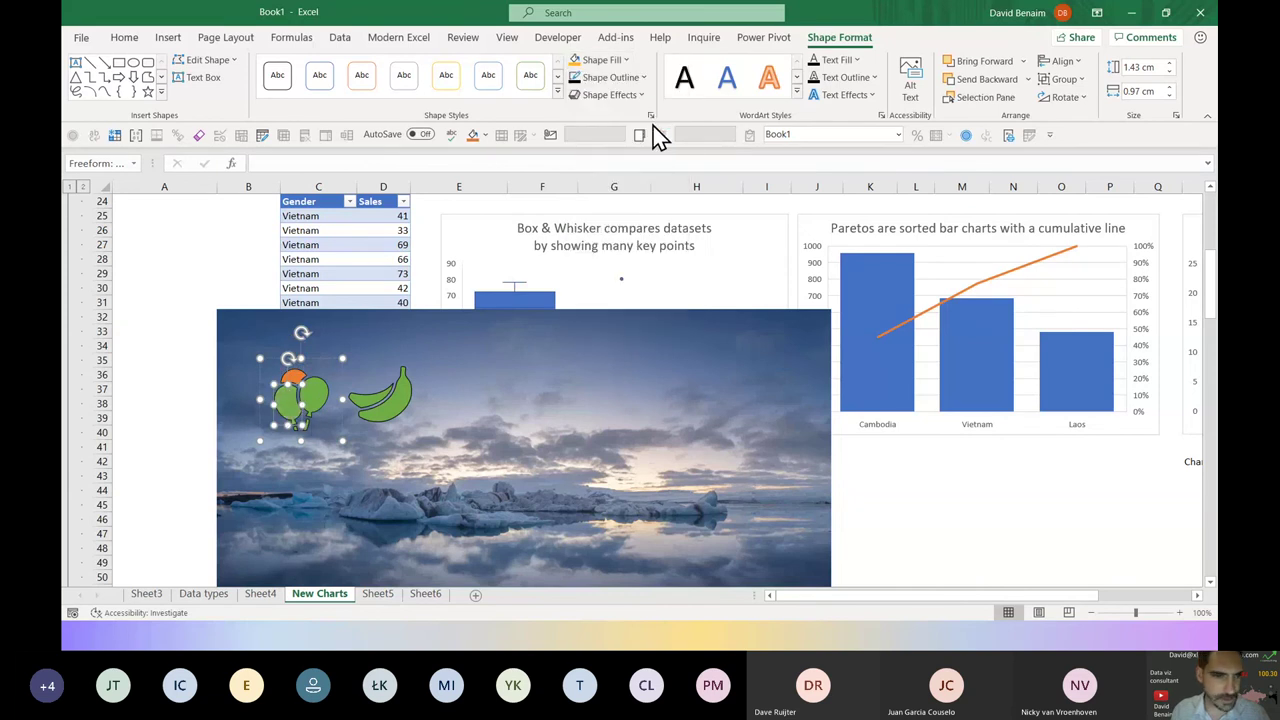
{"action": "left_click", "coordinate": [329, 359]}
{"action": "left_click", "coordinate": [300, 403]}
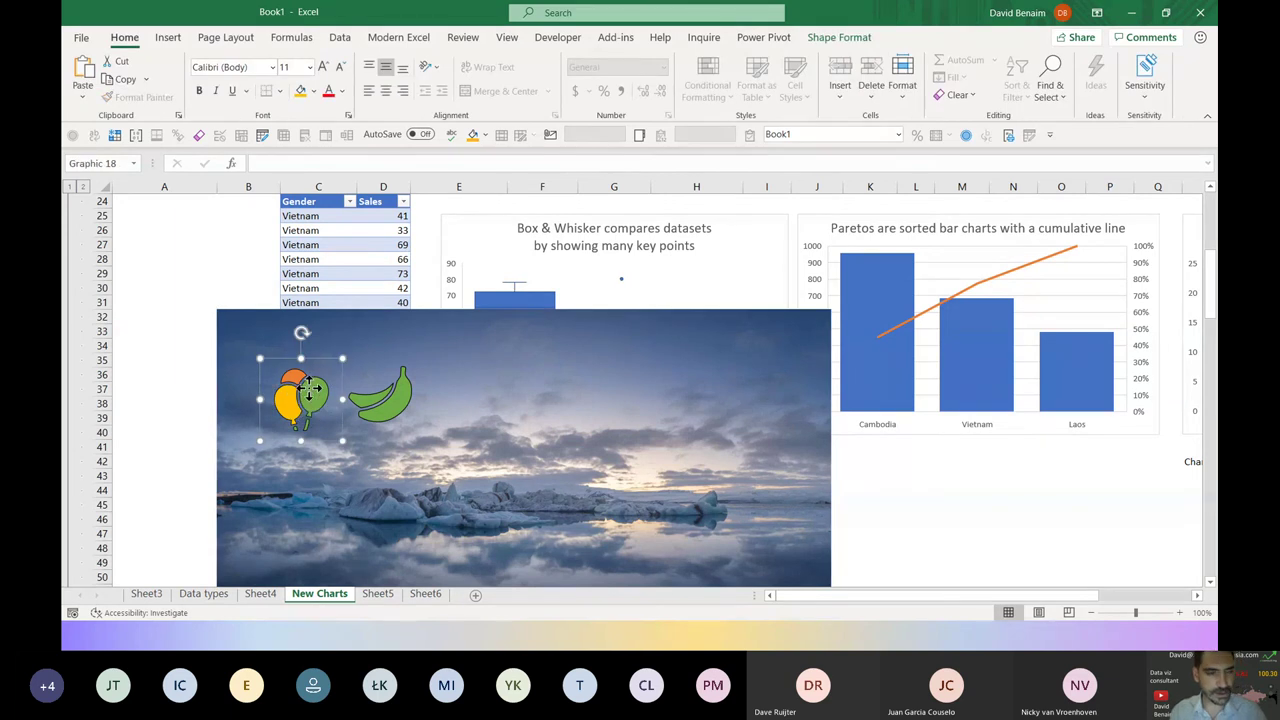
Open Save as Picture for the balloons graphic, review the formats and keep PNG
{"action": "right_click", "coordinate": [313, 402]}
{"action": "left_click", "coordinate": [358, 287]}
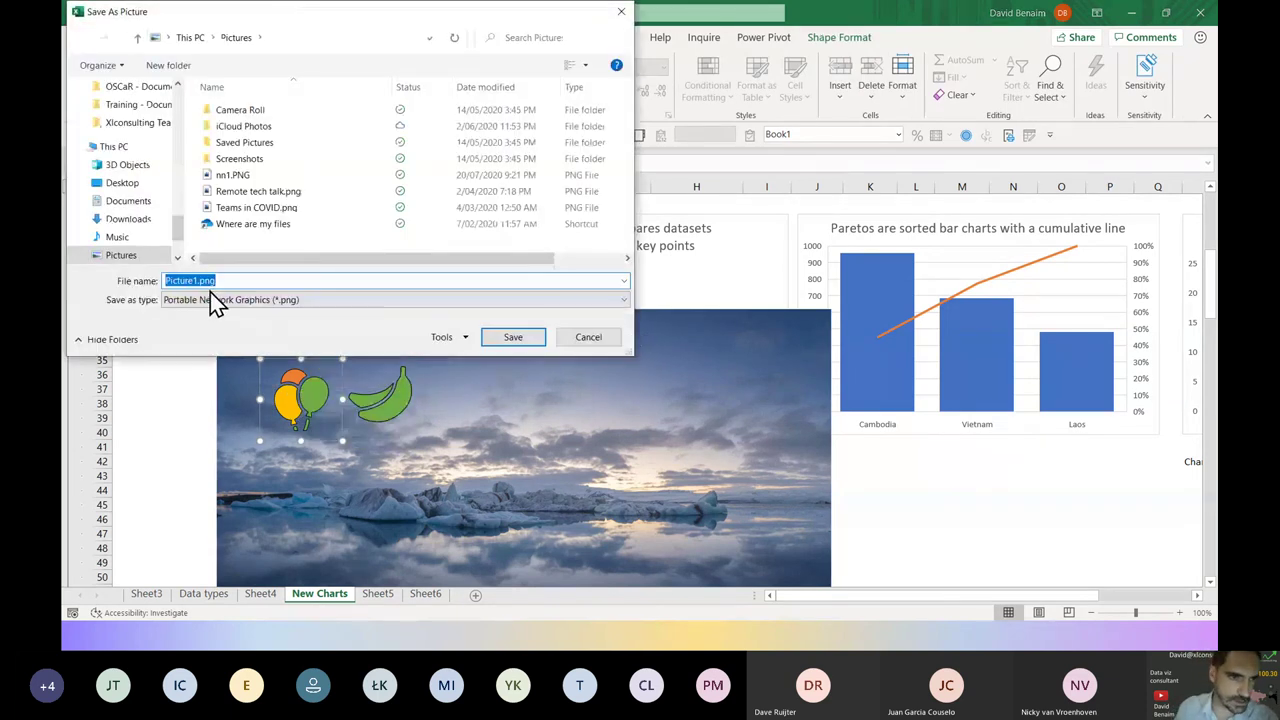
{"action": "left_click", "coordinate": [229, 303]}
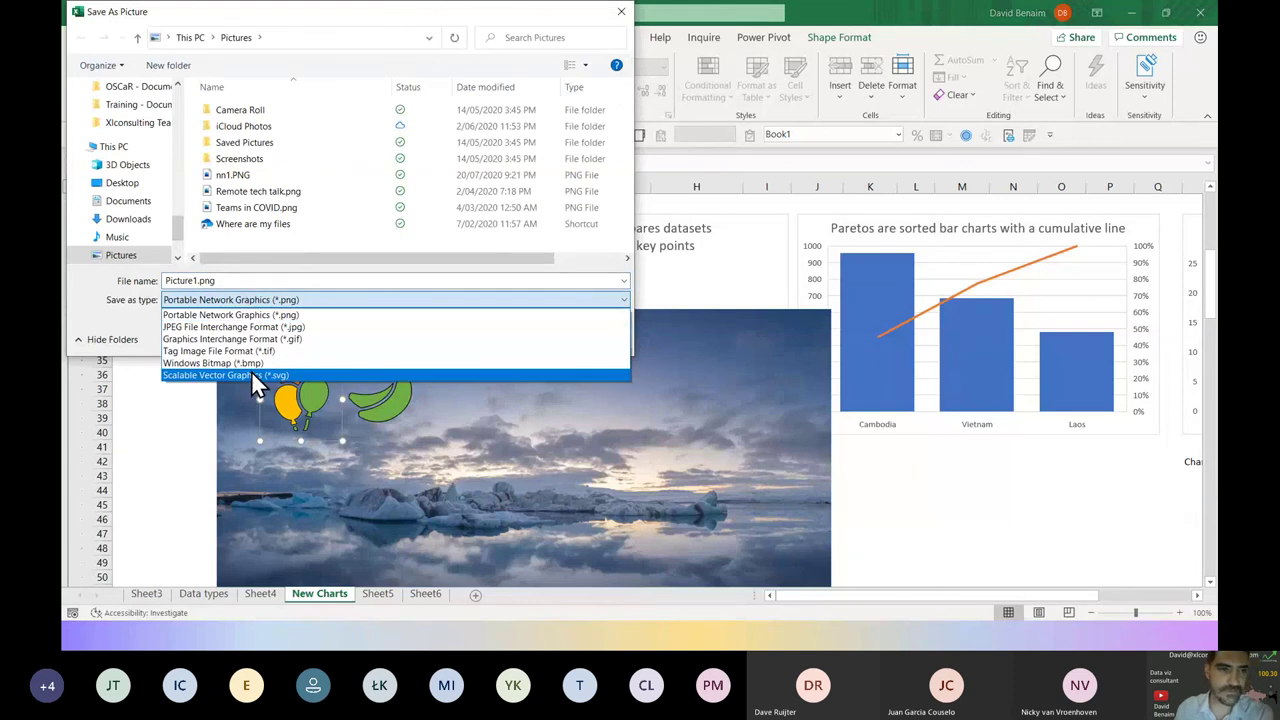
{"action": "left_click", "coordinate": [105, 310]}
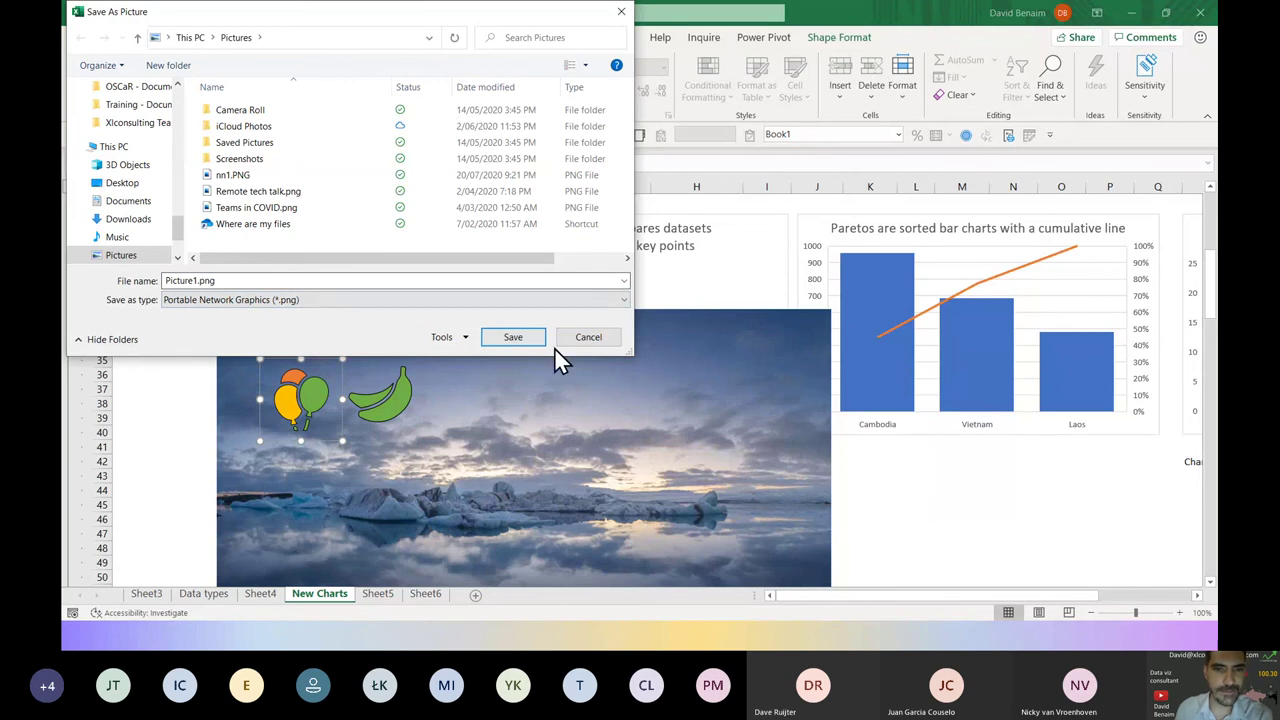
Cancel the picture save and shrink the balloons icon to a small size on the photo
{"action": "left_click", "coordinate": [590, 342]}
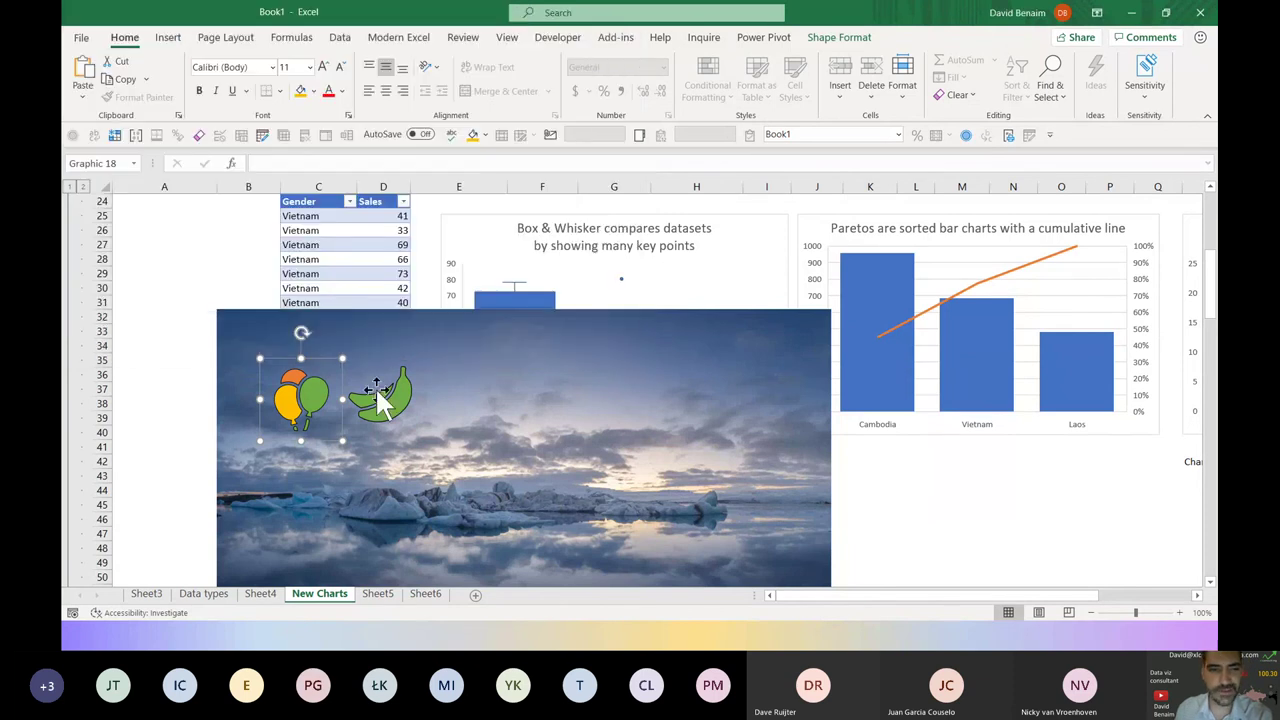
{"action": "left_click_drag", "start_coordinate": [341, 441], "coordinate": [296, 390]}
{"action": "left_click", "coordinate": [617, 400]}
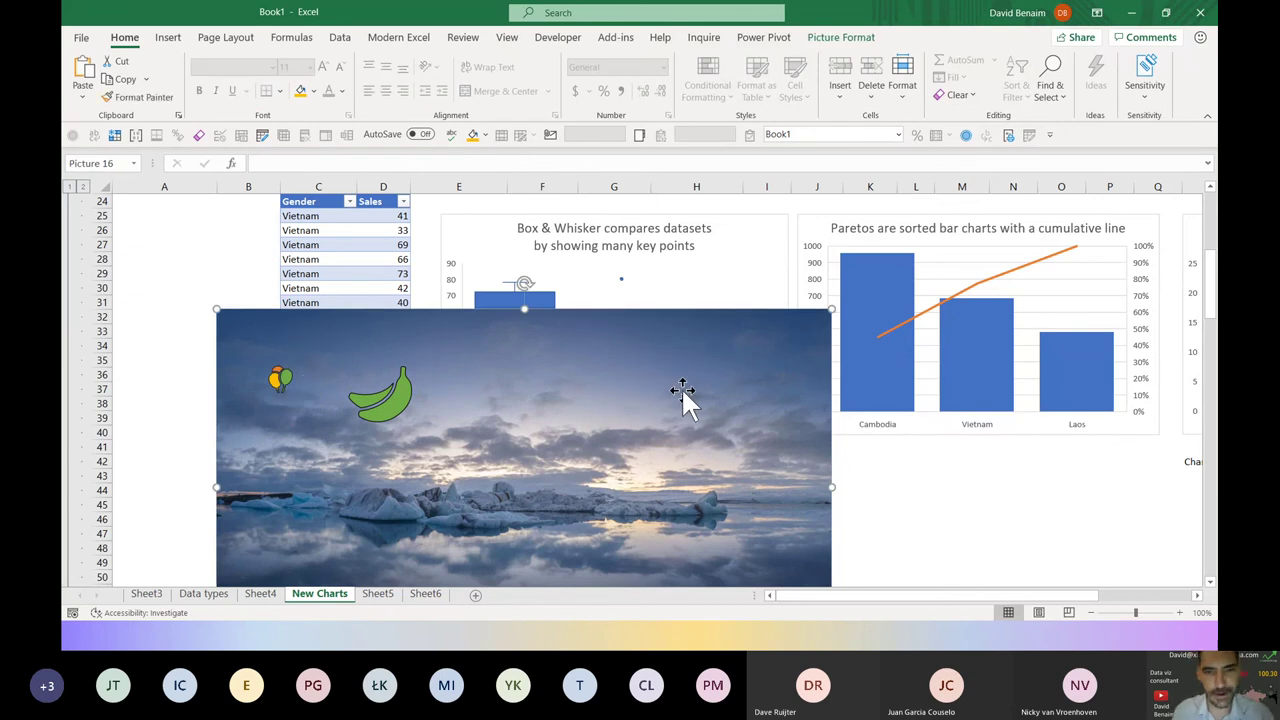
{"action": "left_click", "coordinate": [399, 398]}
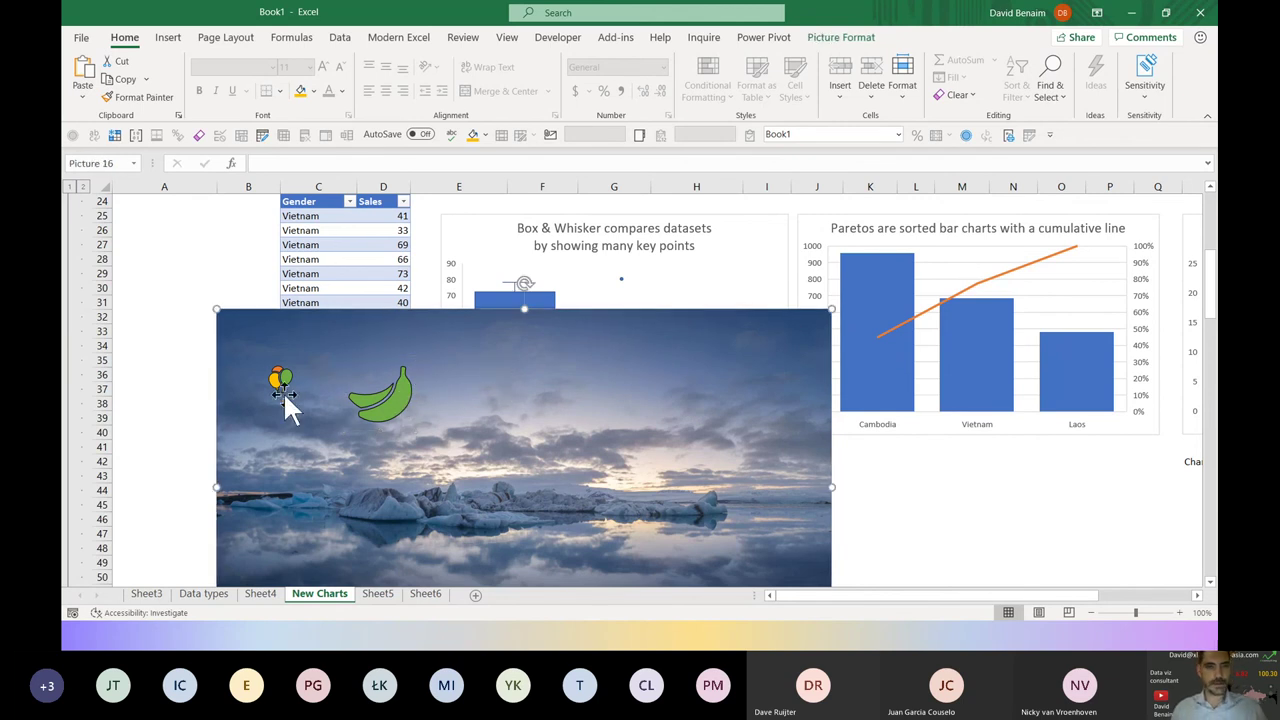
{"action": "left_click", "coordinate": [279, 377]}
{"action": "left_click", "coordinate": [374, 399]}
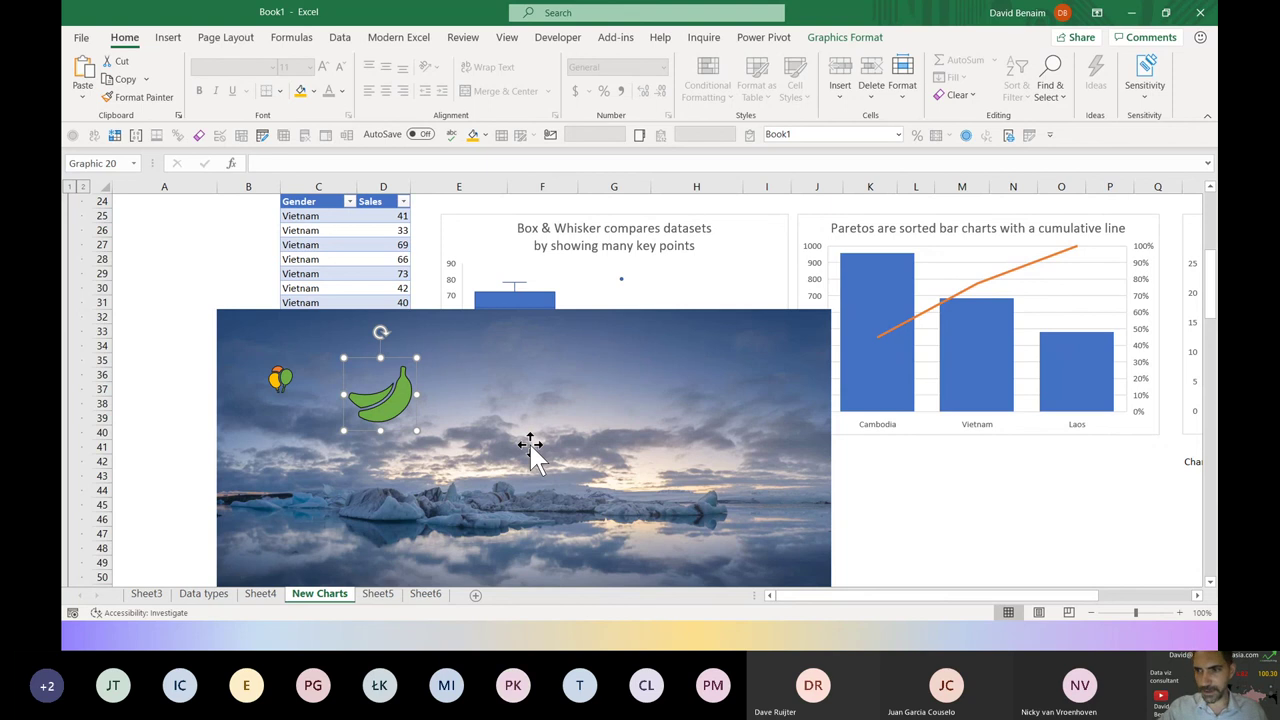
Deselect the icons, select cell C27 in the sales table and show the Data commands
{"action": "left_click", "coordinate": [177, 264]}
{"action": "left_click", "coordinate": [323, 246]}
{"action": "left_click", "coordinate": [343, 45]}
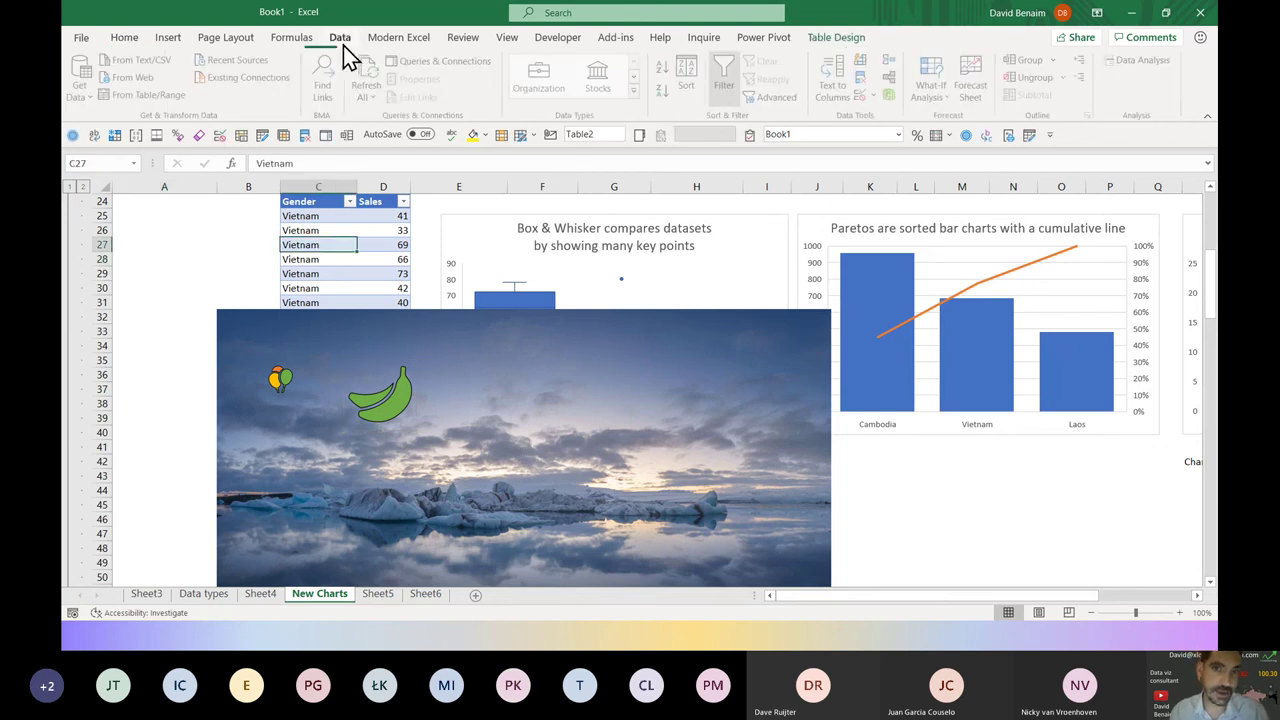
Browse the Insert chart options and preview a treemap chart of the data
{"action": "left_click", "coordinate": [168, 40]}
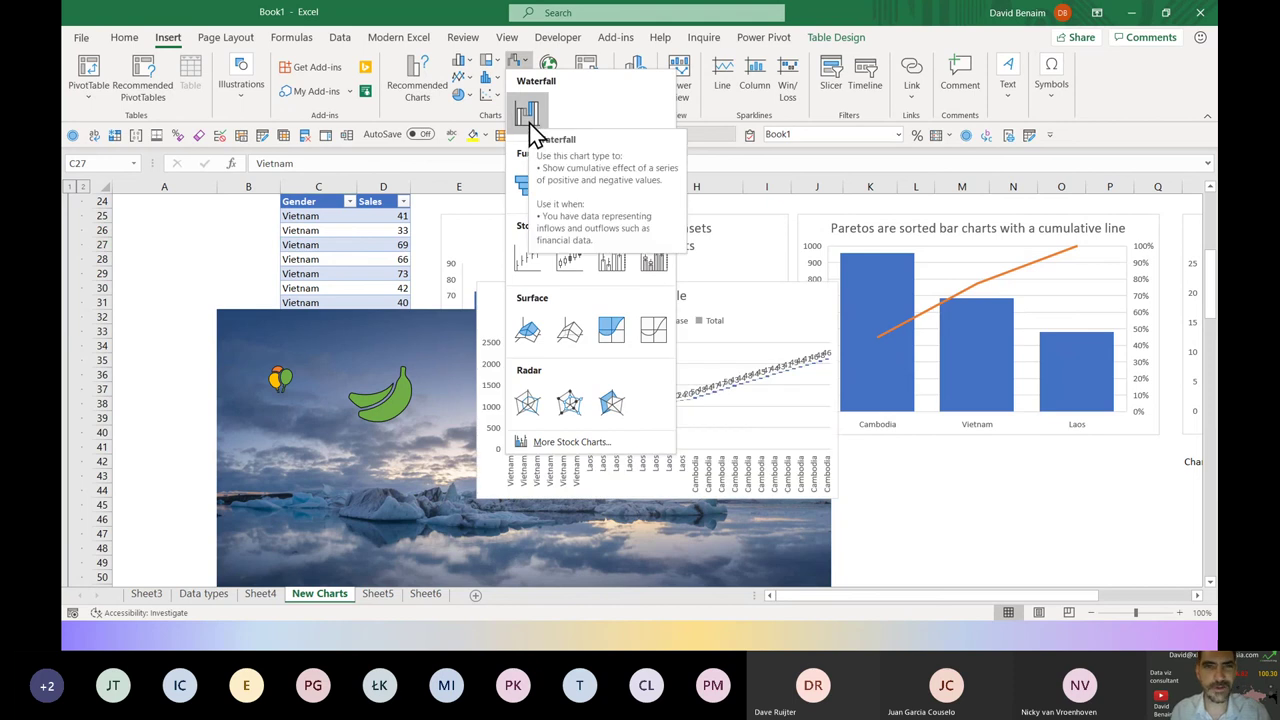
{"action": "left_click", "coordinate": [457, 43]}
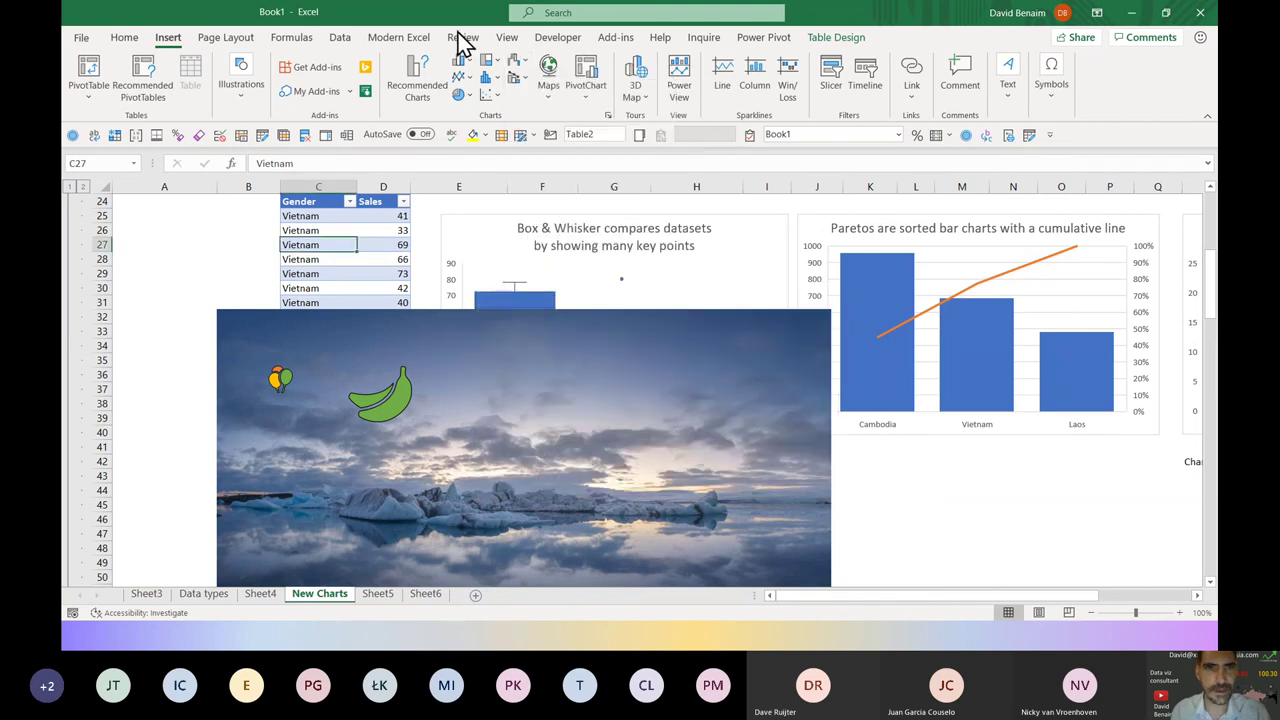
{"action": "left_click", "coordinate": [497, 80]}
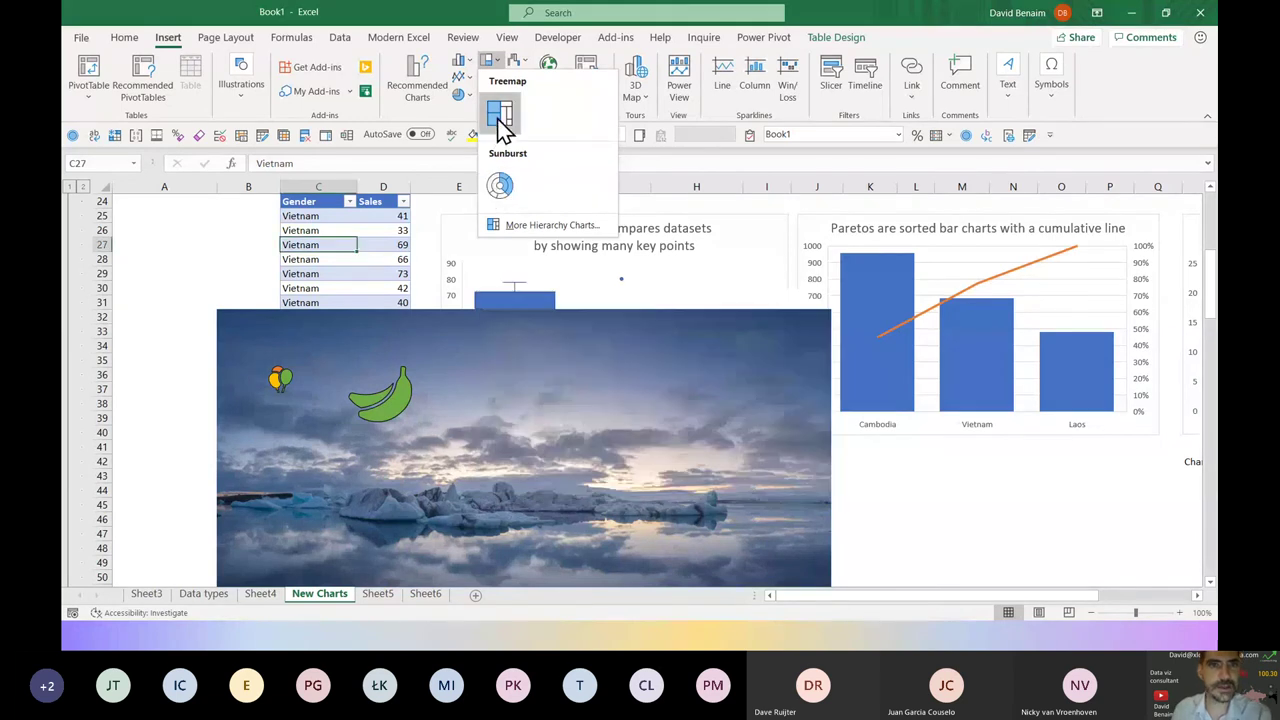
{"action": "left_click", "coordinate": [439, 6]}
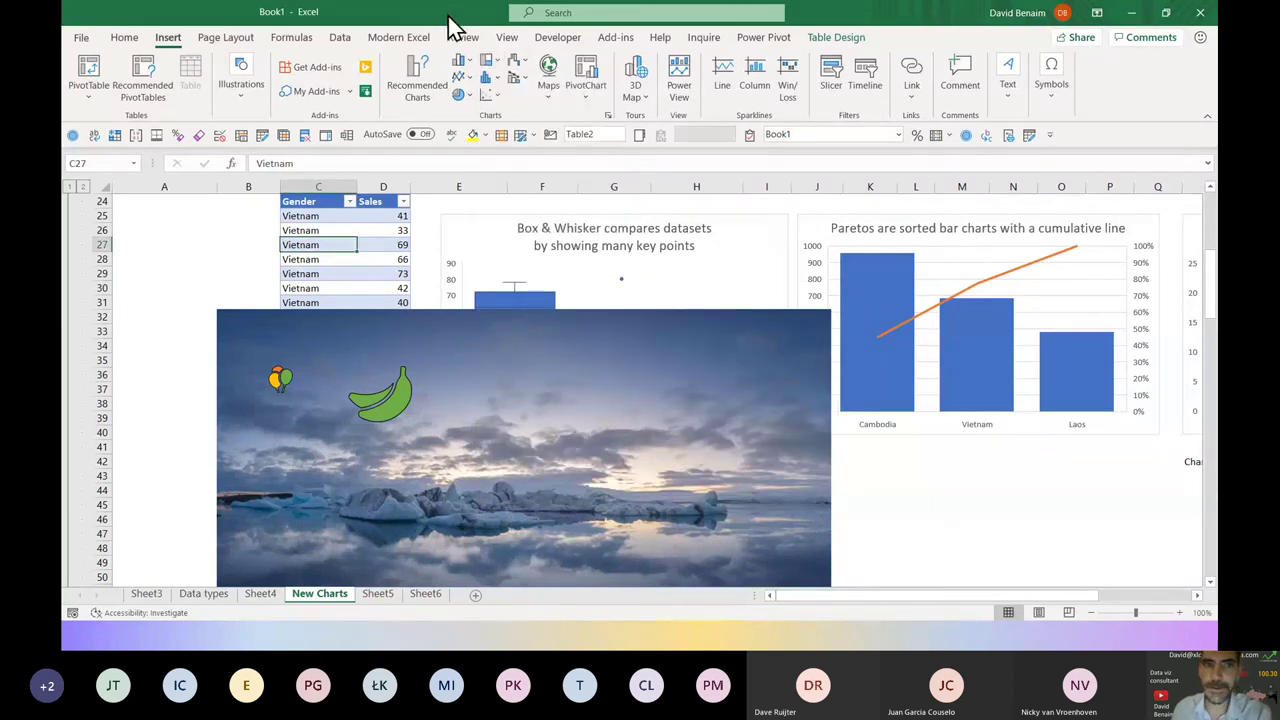
Select cells K44, M43 and L43, then switch back to the PowerPoint slide show
{"action": "left_click", "coordinate": [887, 487]}
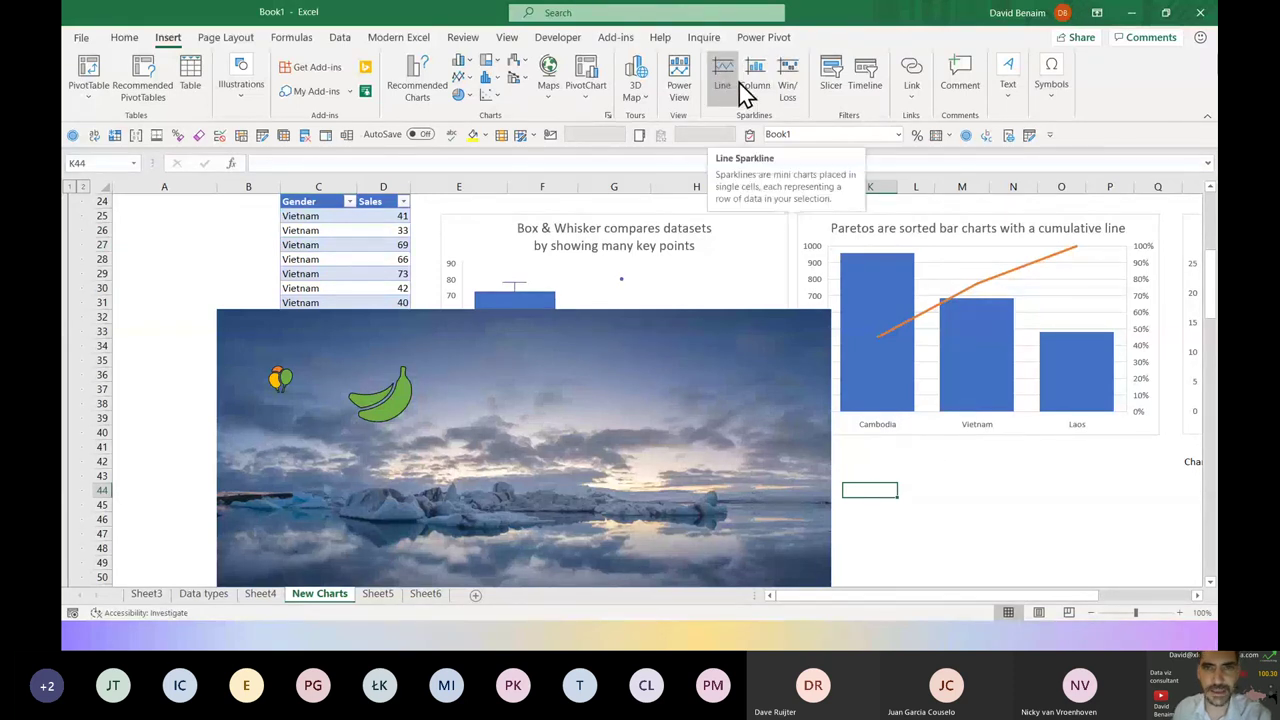
{"action": "left_click", "coordinate": [966, 476]}
{"action": "left_click", "coordinate": [915, 474]}
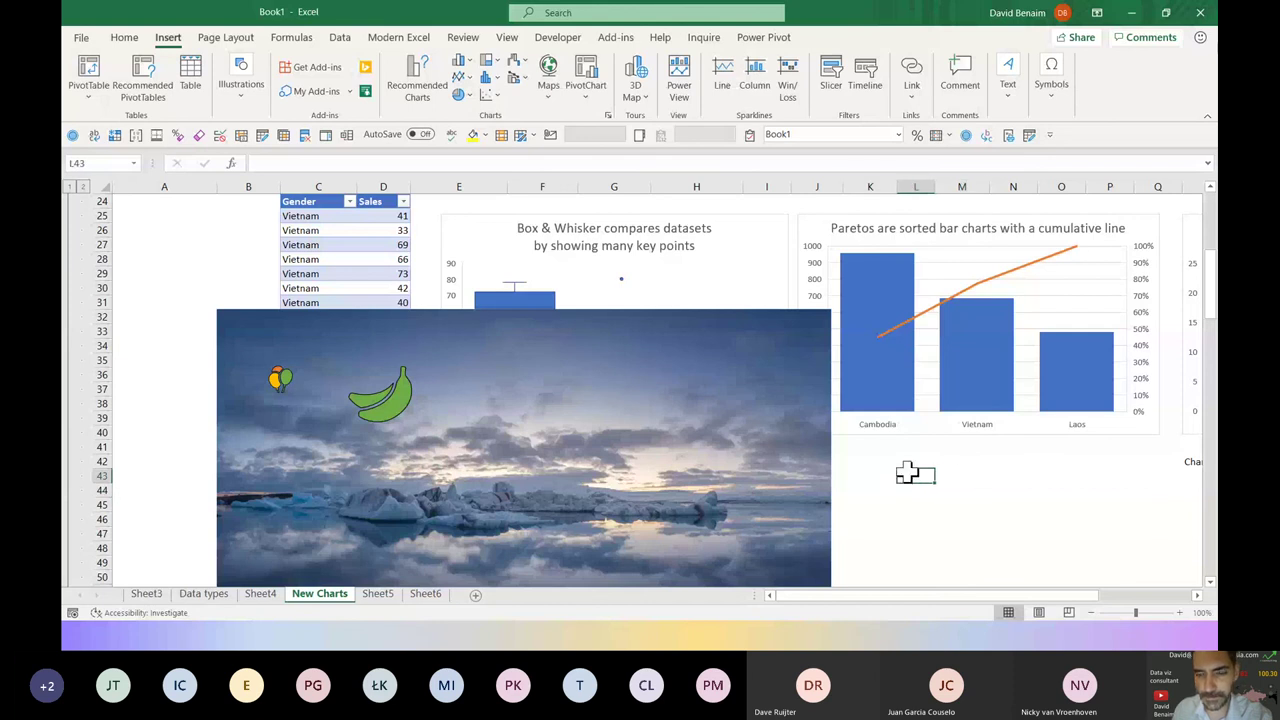
{"action": "left_click", "coordinate": [964, 477]}
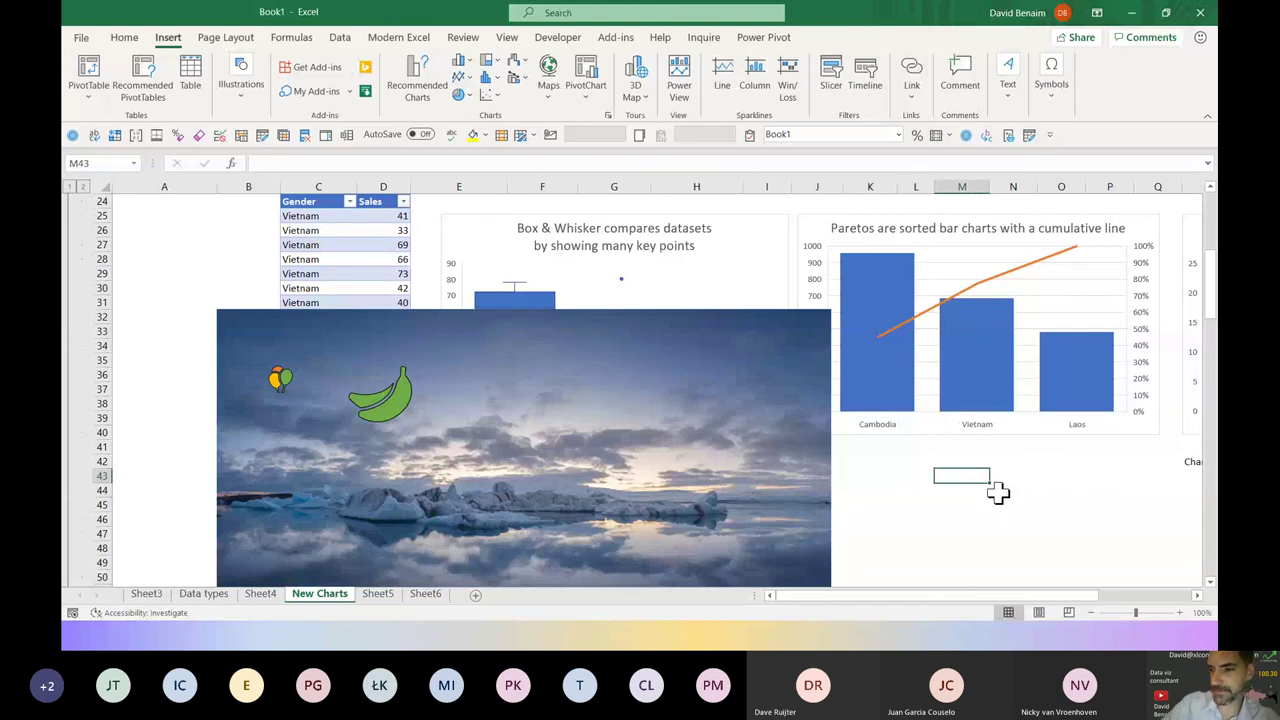
{"action": "key", "text": "alt+Tab"}
{"action": "key", "text": "alt+Tab"}
{"action": "key", "text": "alt+Tab"}
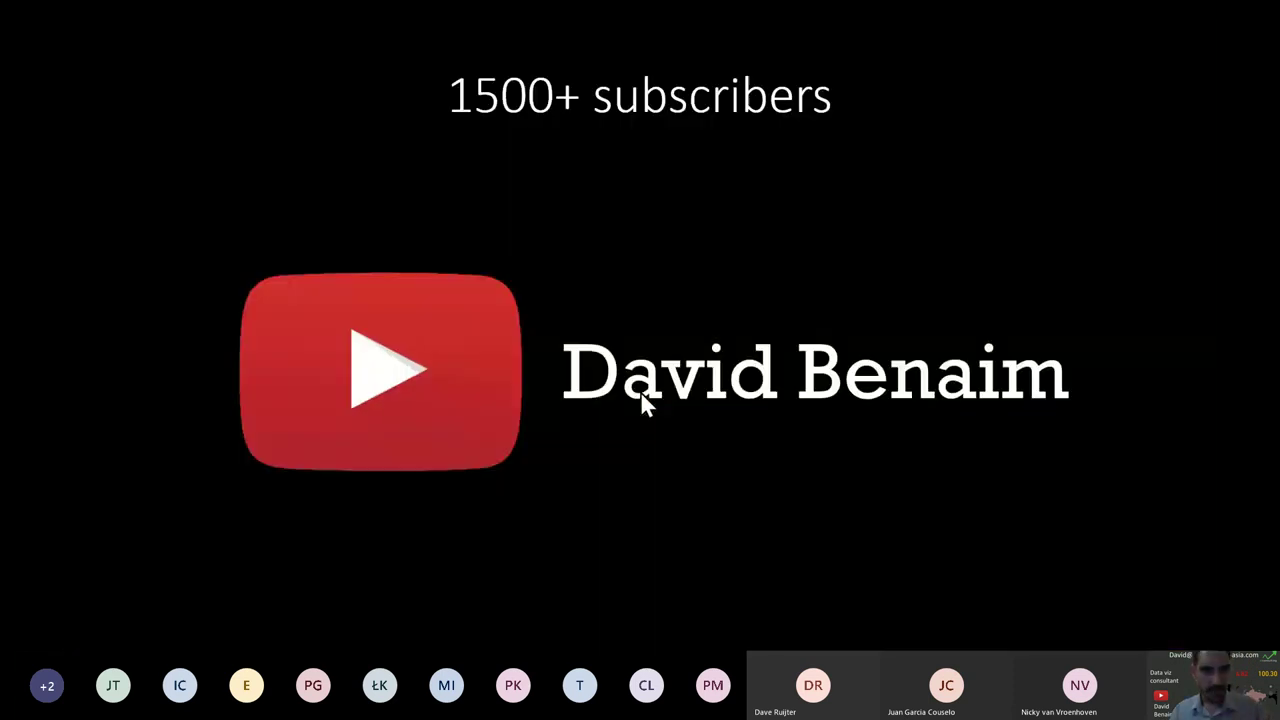
Advance the slide show through the morph transitions to the Settings slide
{"action": "left_click", "coordinate": [641, 392]}
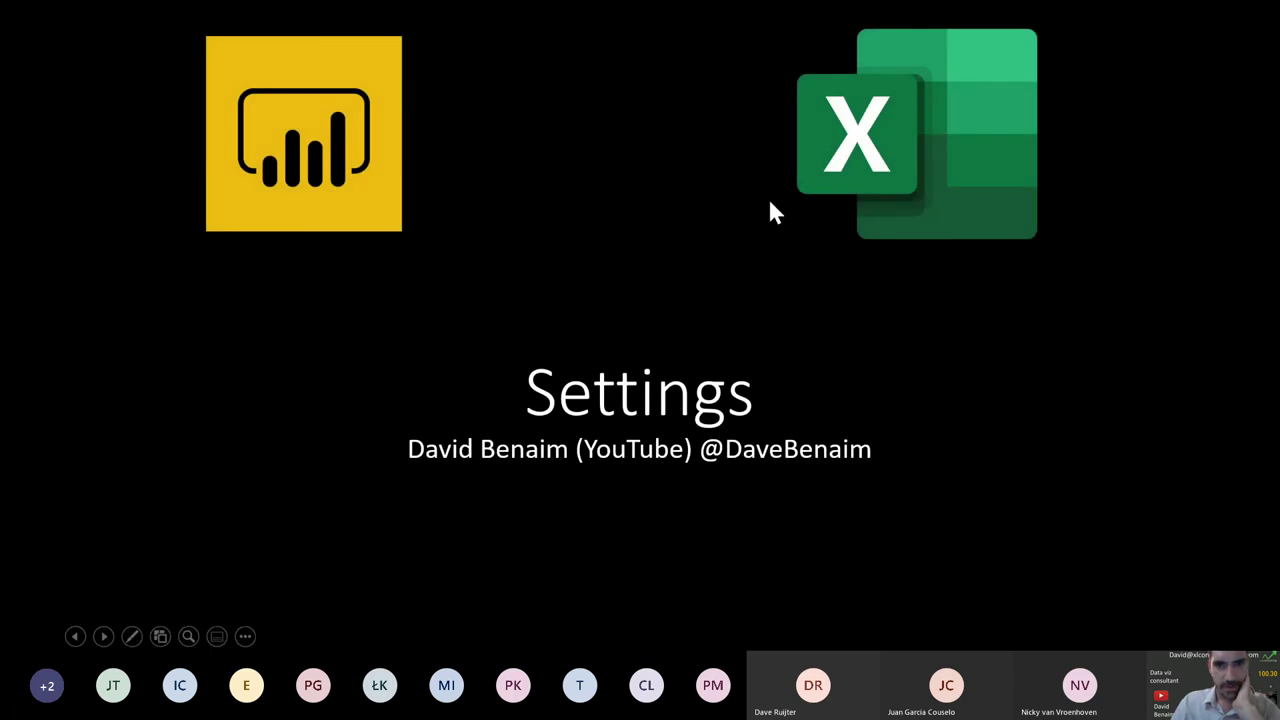
Advance to the Four ways and Requirements slides and play the next animation
{"action": "key", "text": "Right"}
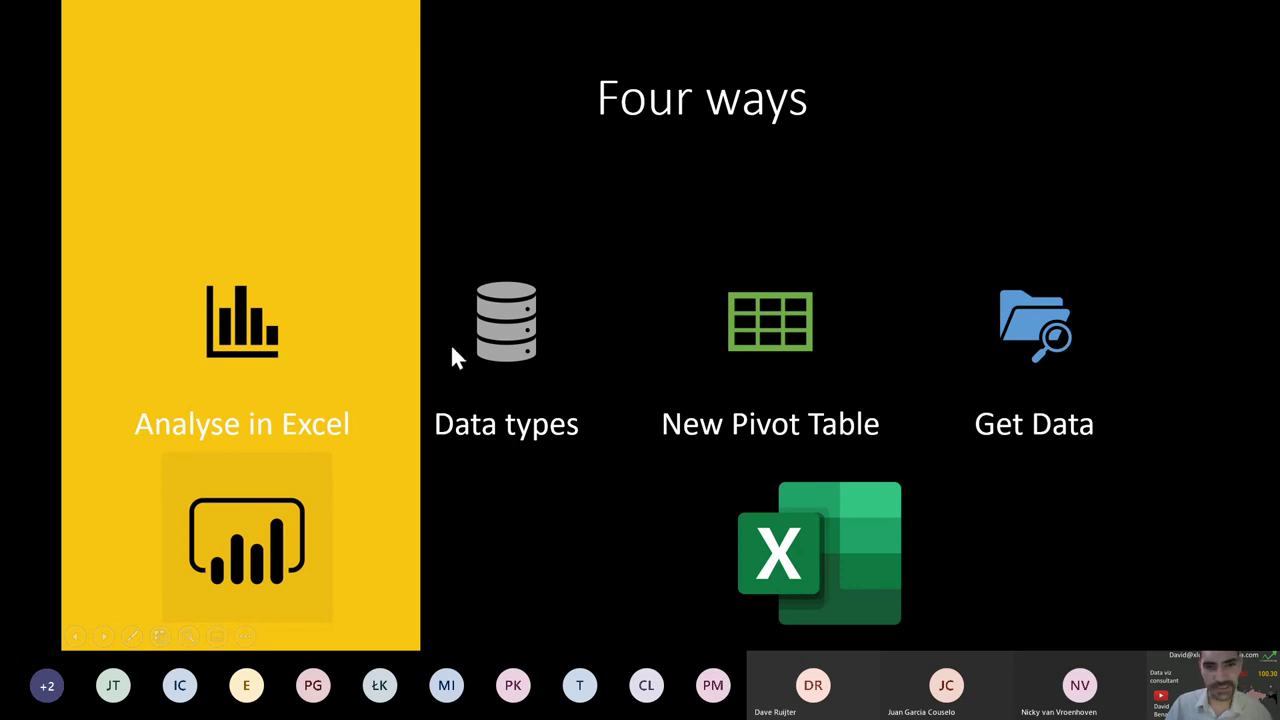
{"action": "left_click", "coordinate": [511, 318]}
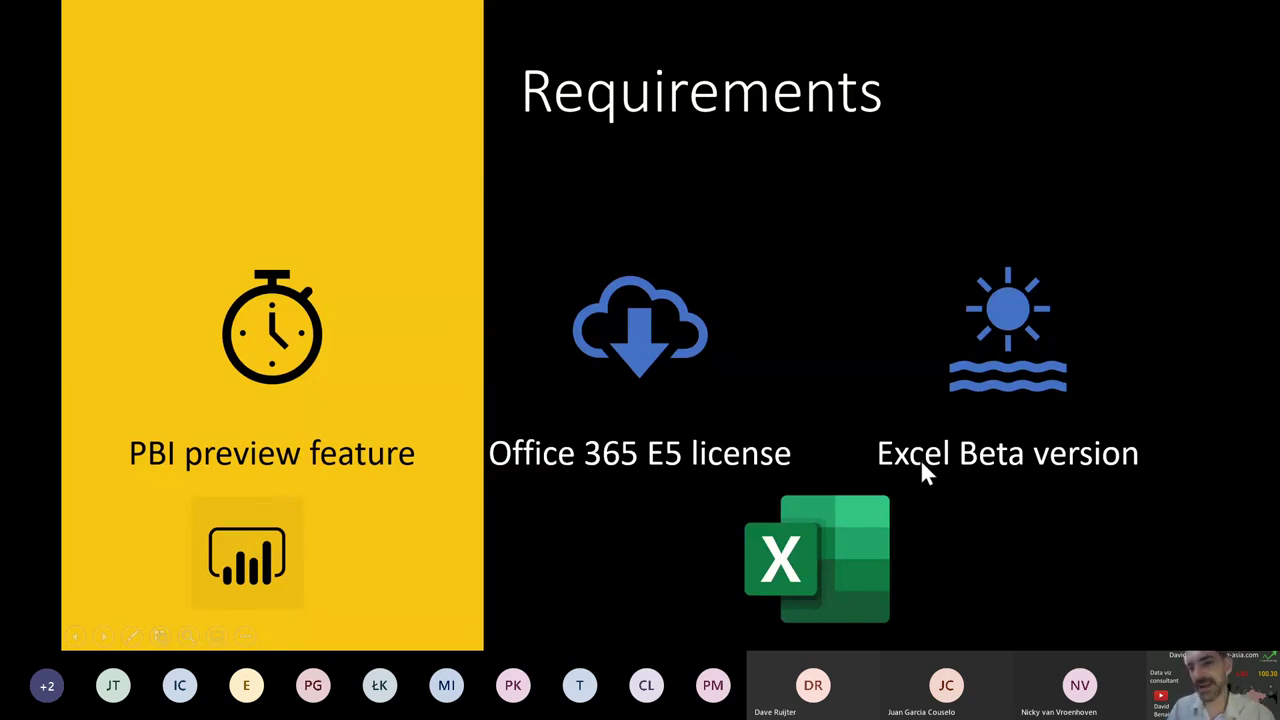
{"action": "left_click", "coordinate": [761, 314]}
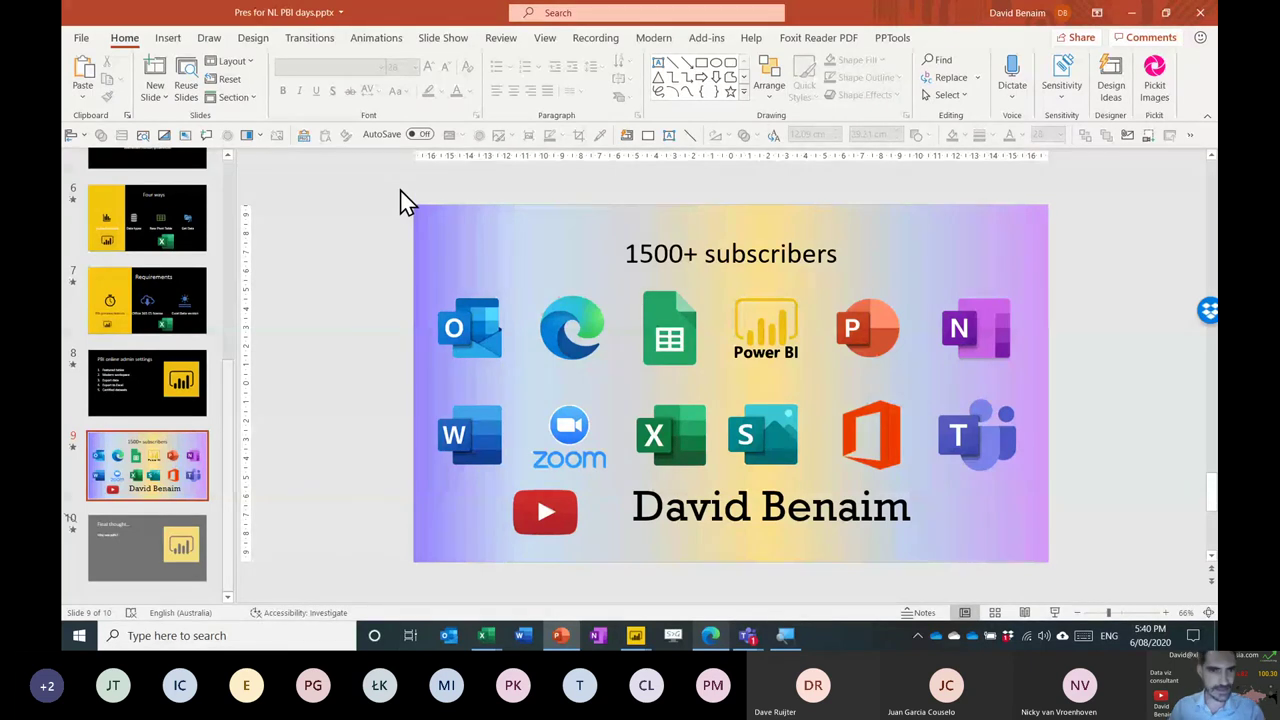
Select the YouTube picture and switch to the browser's Power BI how to videos playlist
{"action": "left_click", "coordinate": [545, 508]}
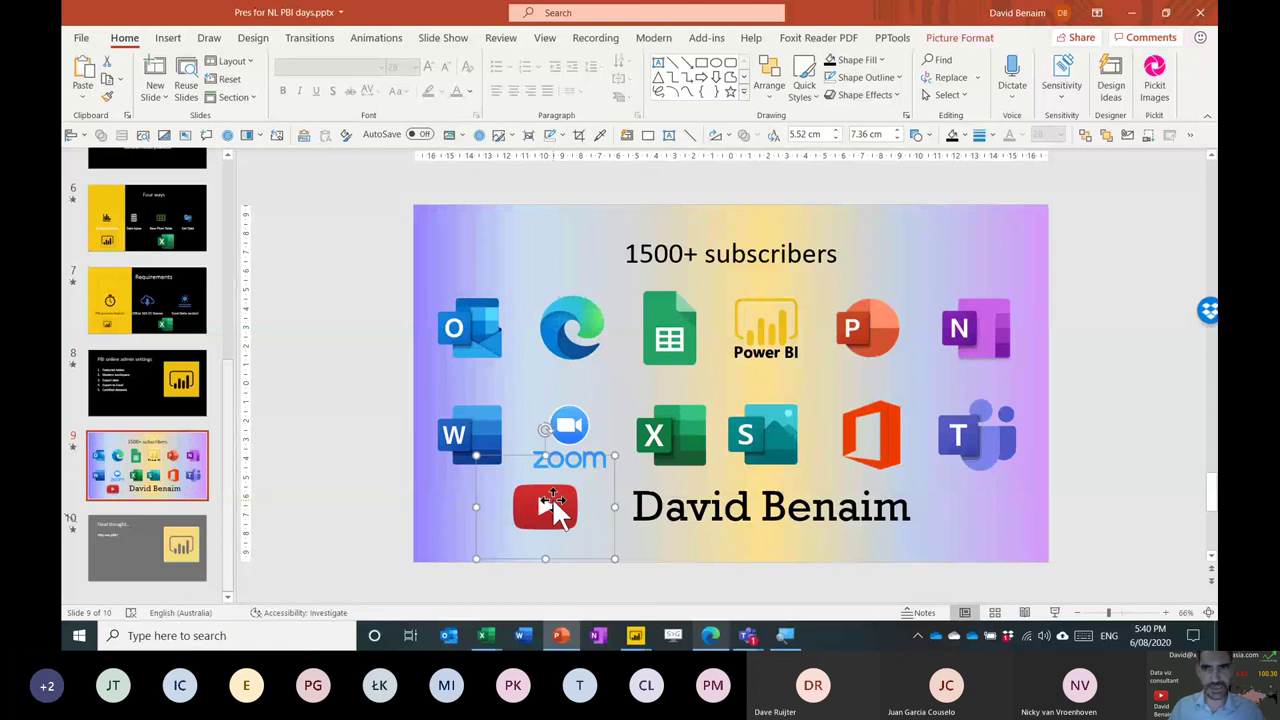
{"action": "key", "text": "alt+Tab"}
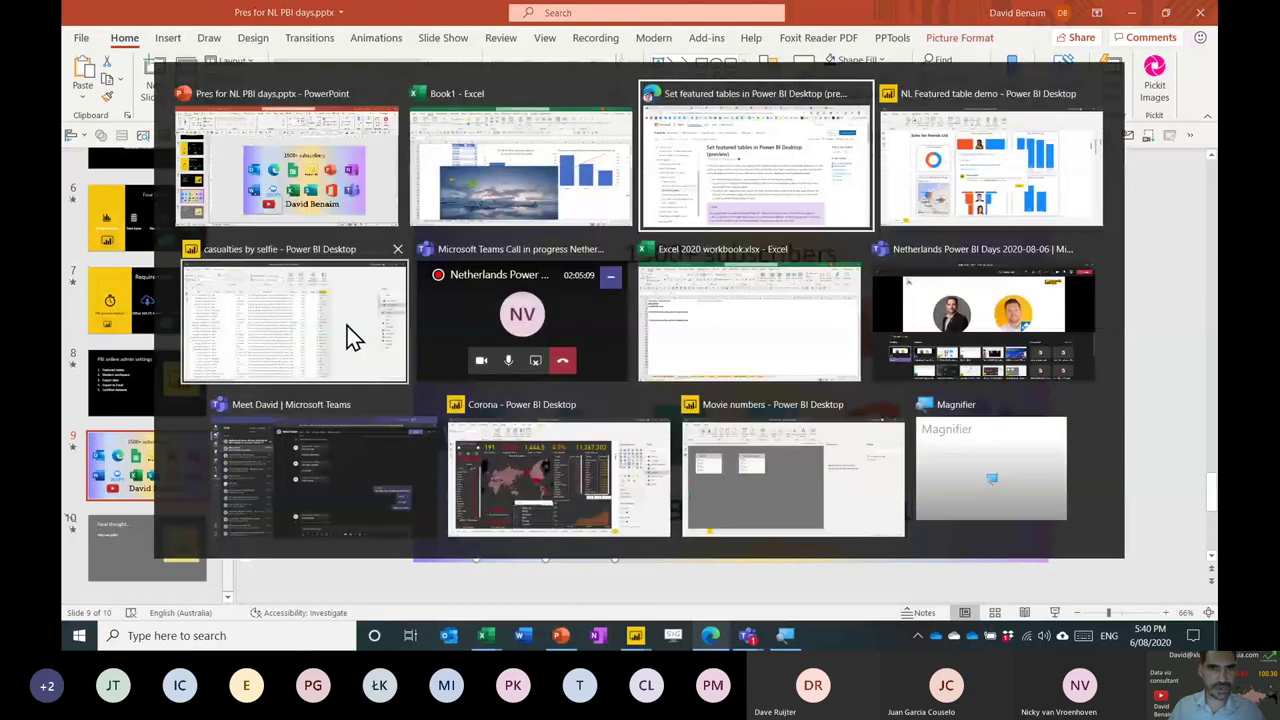
{"action": "left_click", "coordinate": [549, 17]}
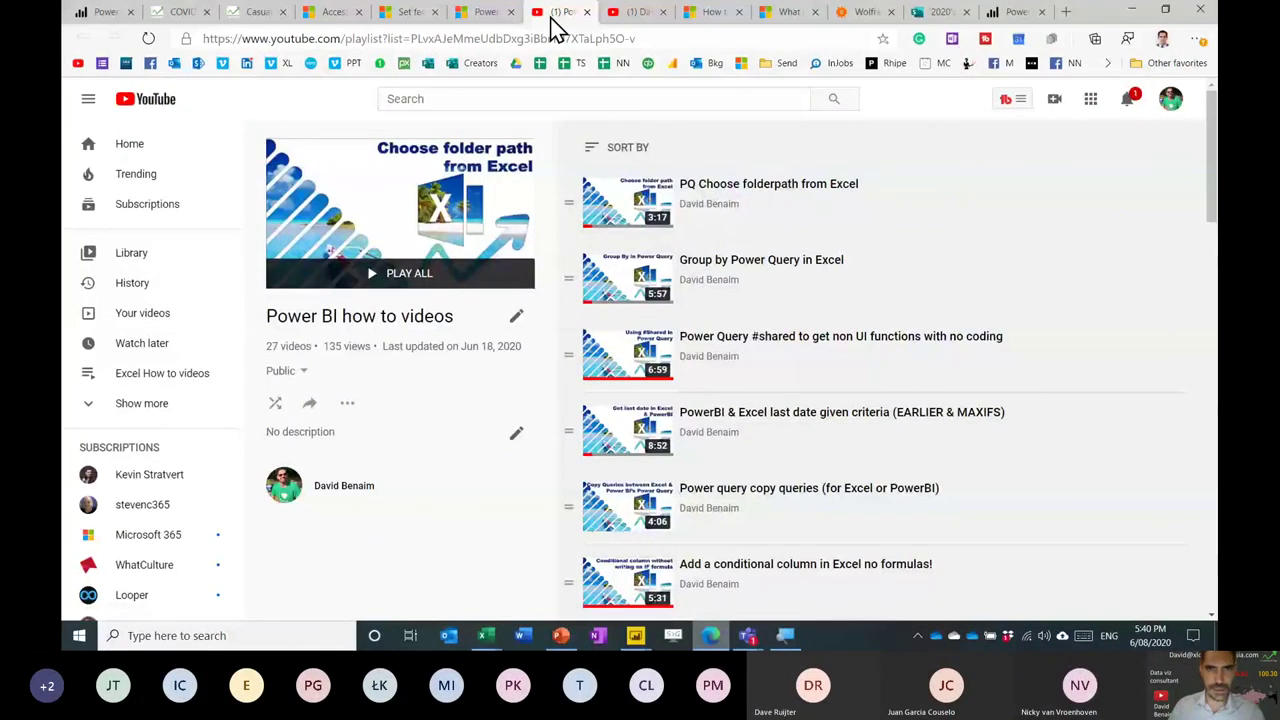
Scroll the channel's Playlists page, then open a new tab on the Office start page
{"action": "key", "text": "ctrl+Tab"}
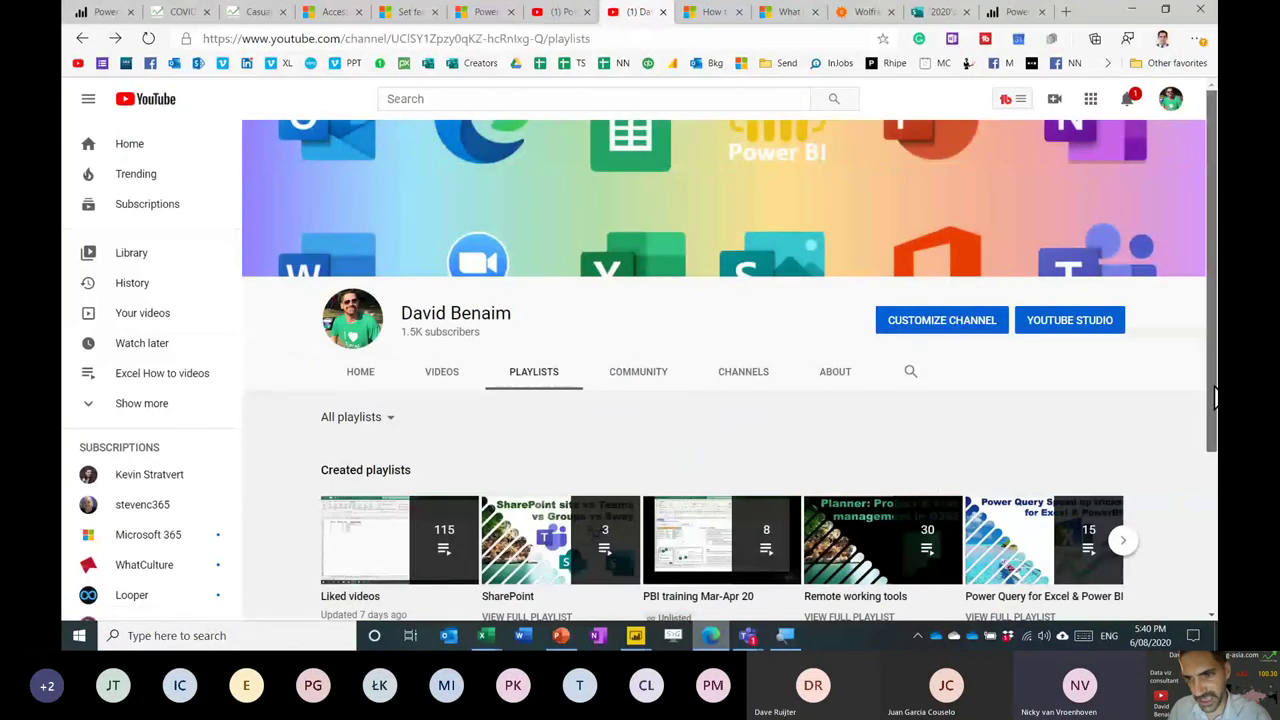
{"action": "scroll", "coordinate": [1215, 395], "scroll_direction": "down", "scroll_amount": 2}
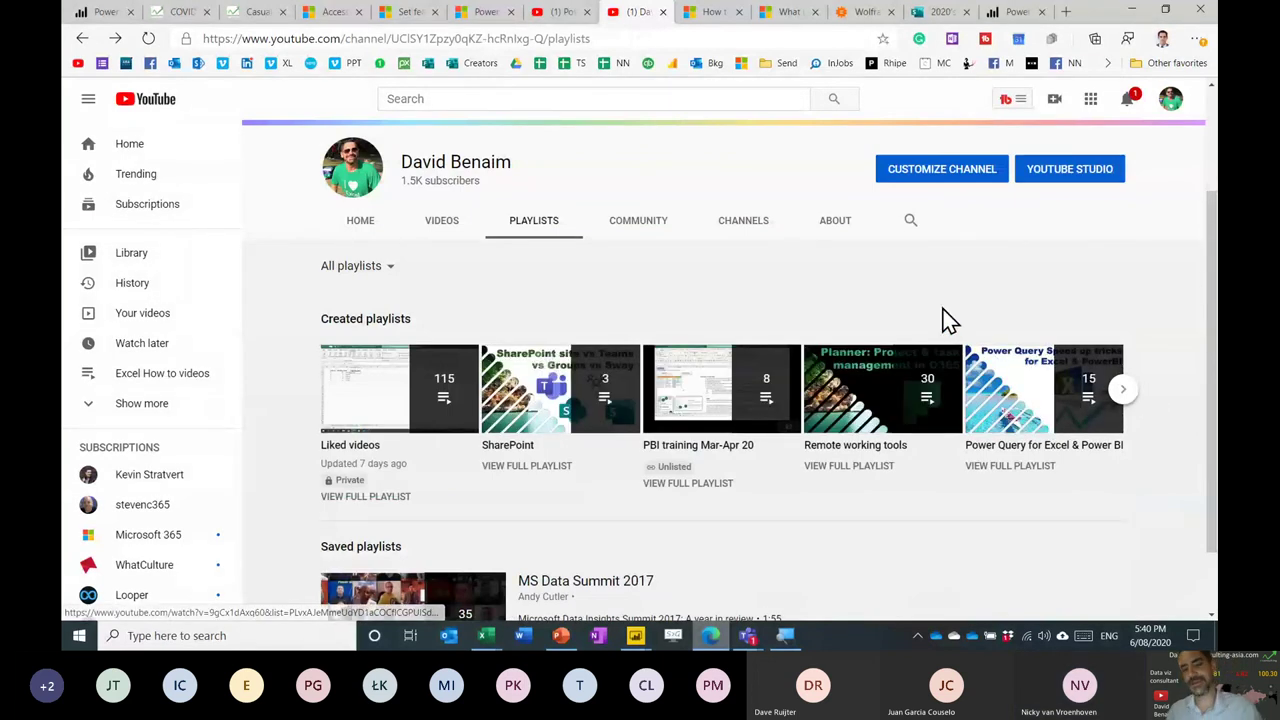
{"action": "left_click", "coordinate": [1066, 11]}
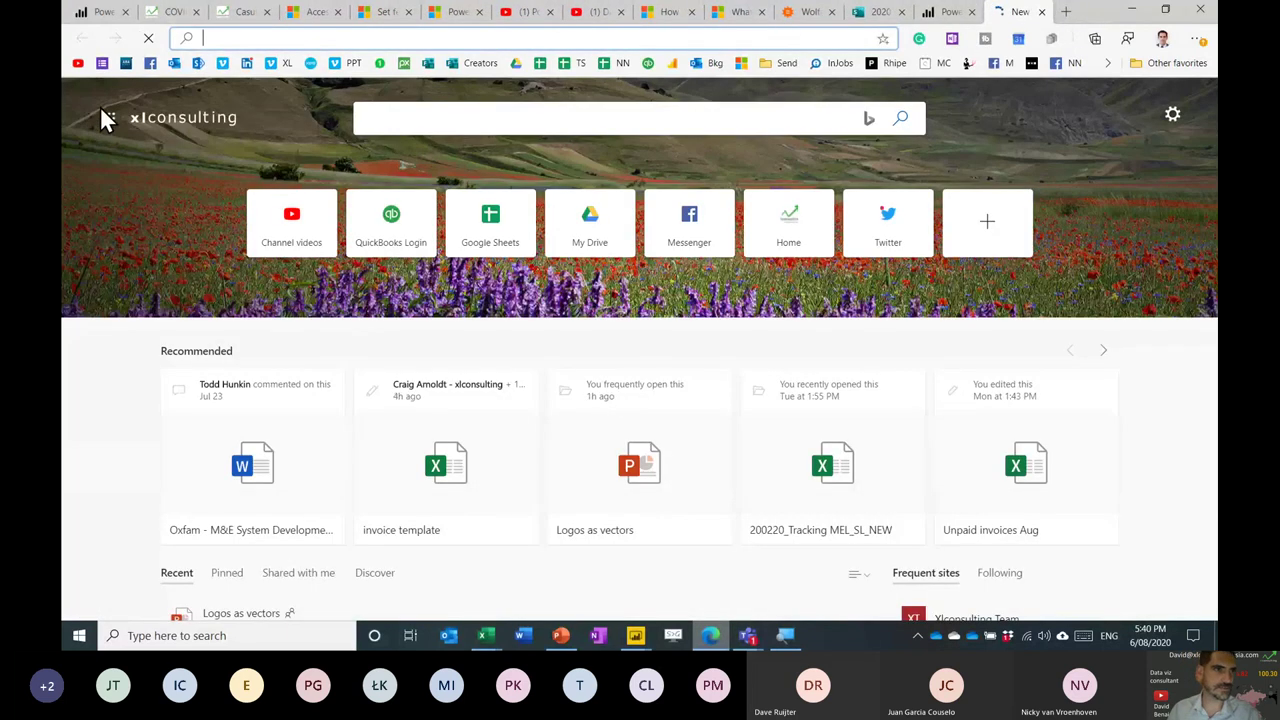
{"action": "left_click", "coordinate": [108, 119]}
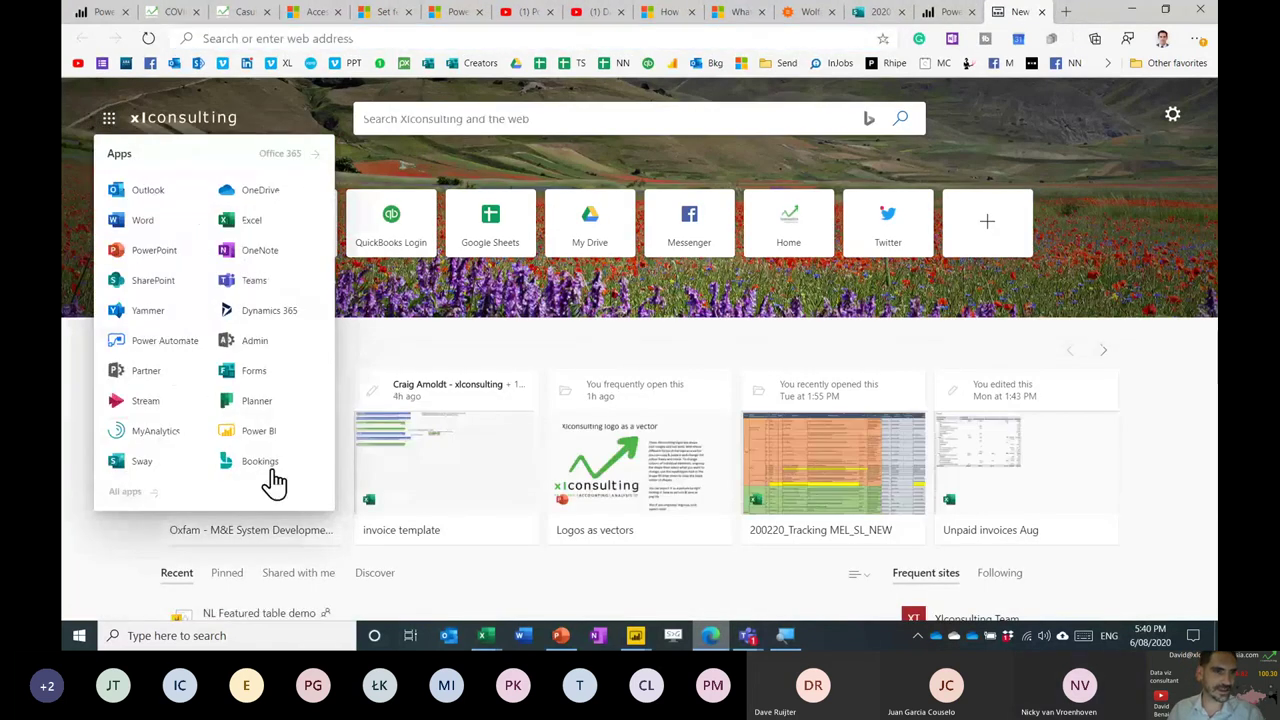
{"action": "left_click", "coordinate": [76, 165]}
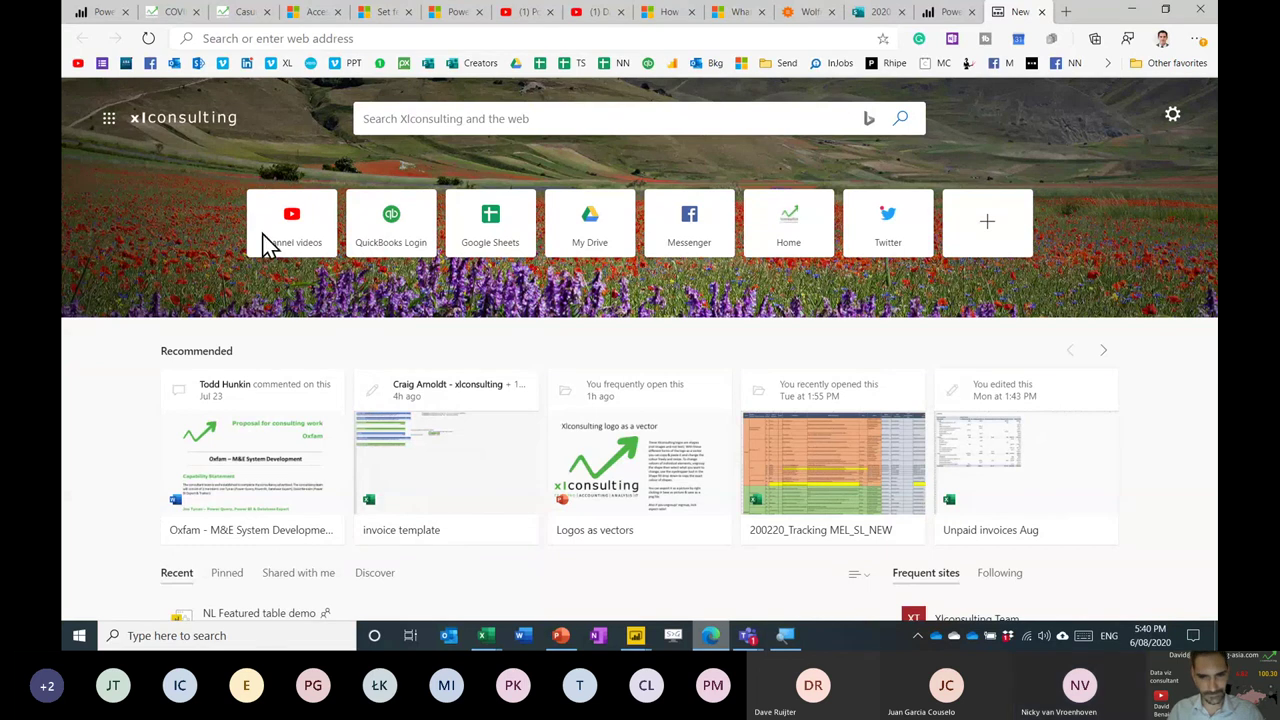
Bring Teams to the front and open the Netherlands Power BI Days meeting chat
{"action": "mouse_move", "coordinate": [747, 636]}
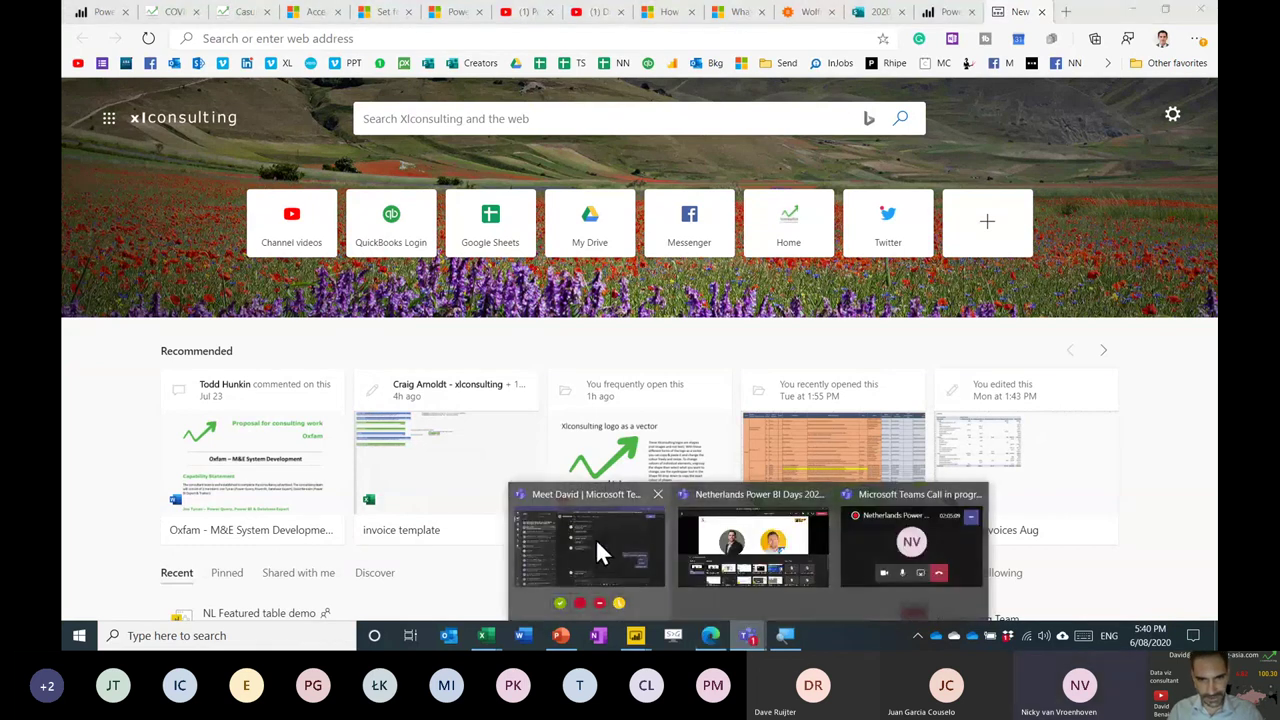
{"action": "mouse_move", "coordinate": [597, 545]}
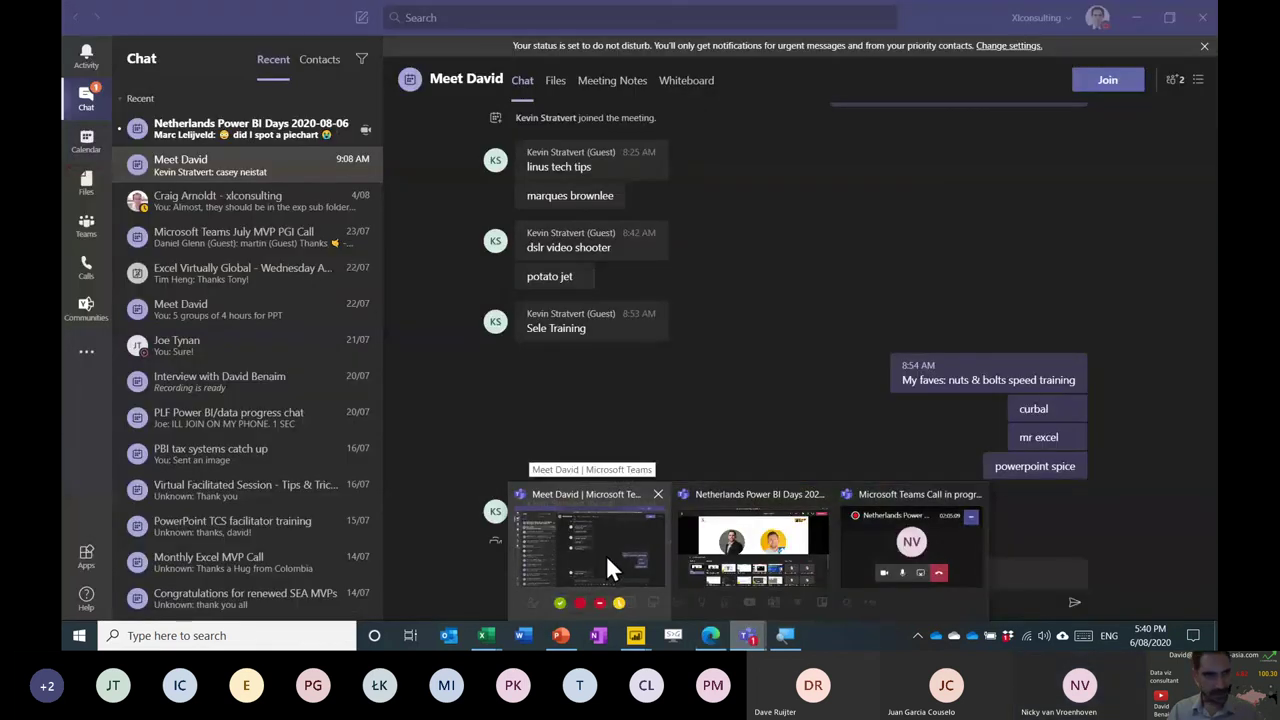
{"action": "left_click", "coordinate": [606, 555]}
{"action": "left_click", "coordinate": [248, 148]}
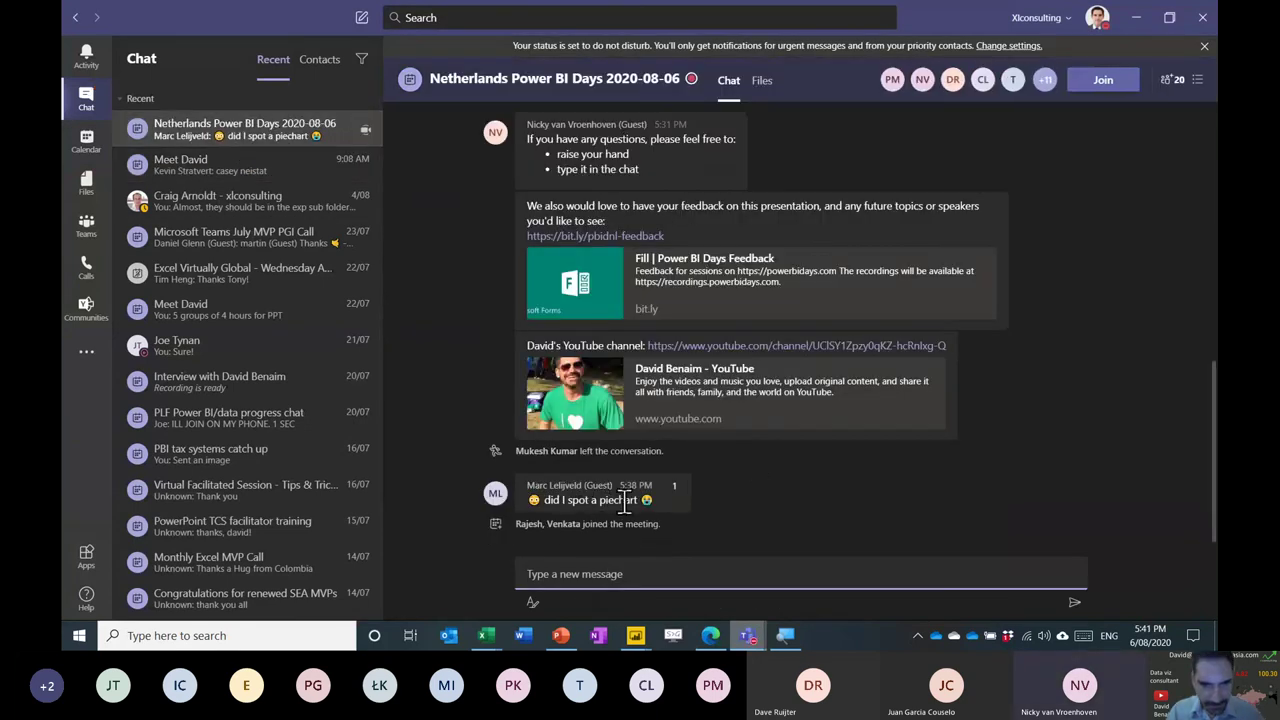
{"action": "mouse_move", "coordinate": [665, 497]}
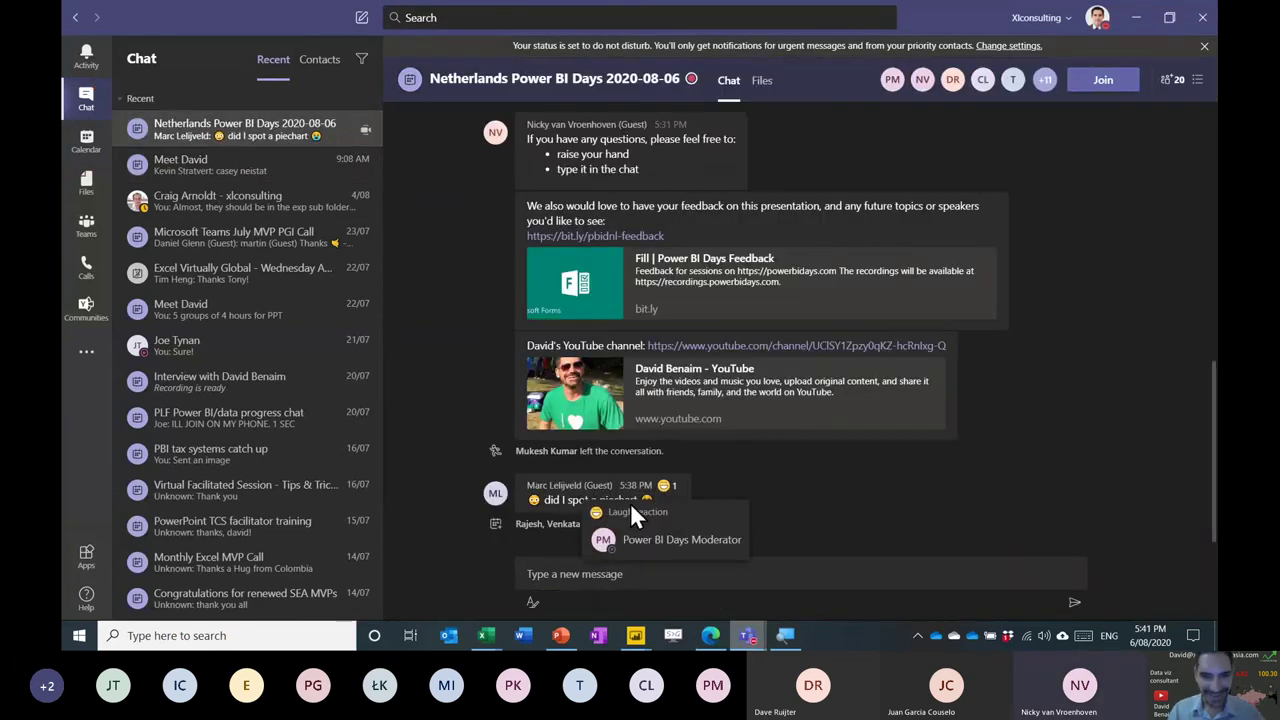
{"action": "key", "text": "alt+Tab"}
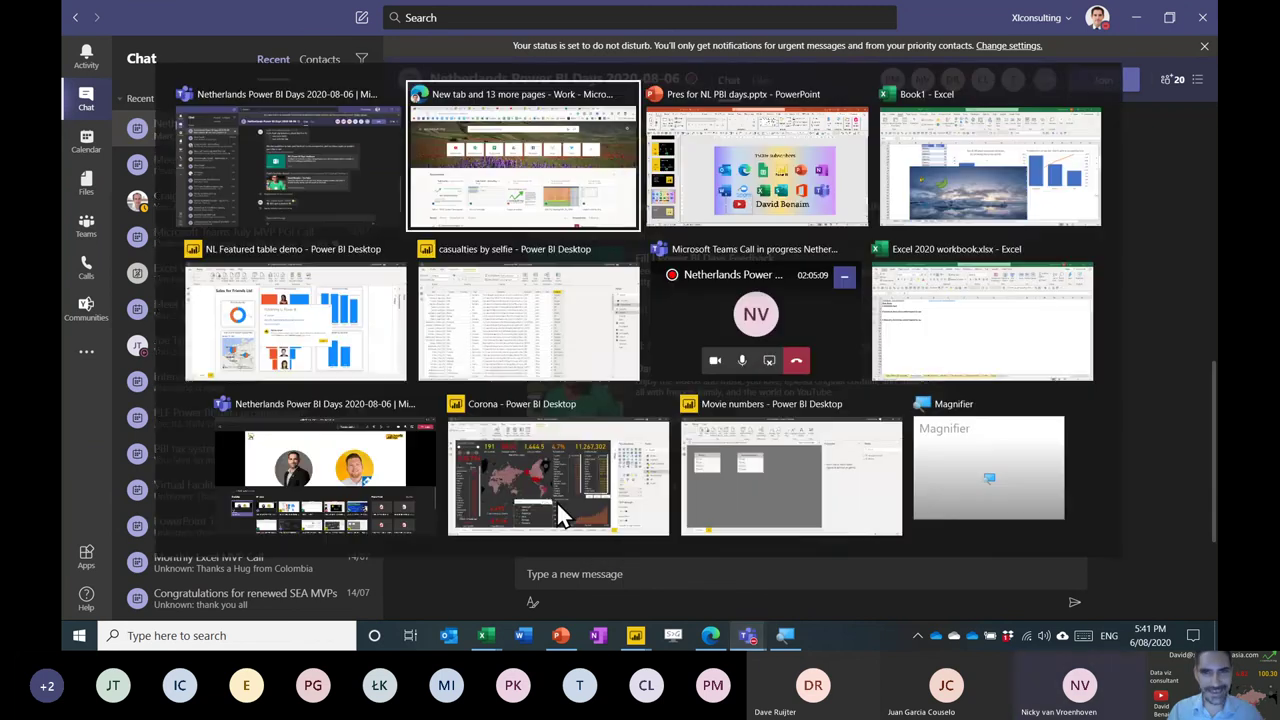
Dismiss the publish success message in NL Featured table demo, select the Profit by Gender donut, return to Teams
{"action": "key", "text": "alt+Tab"}
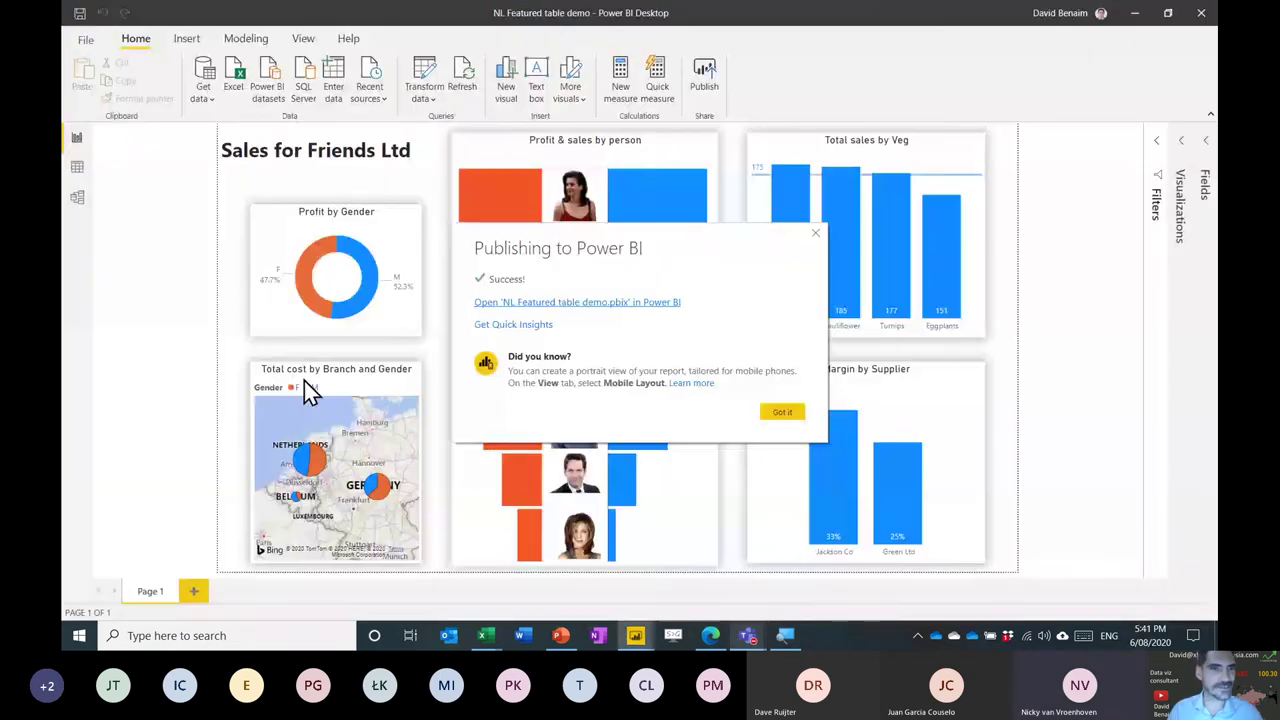
{"action": "left_click", "coordinate": [820, 245]}
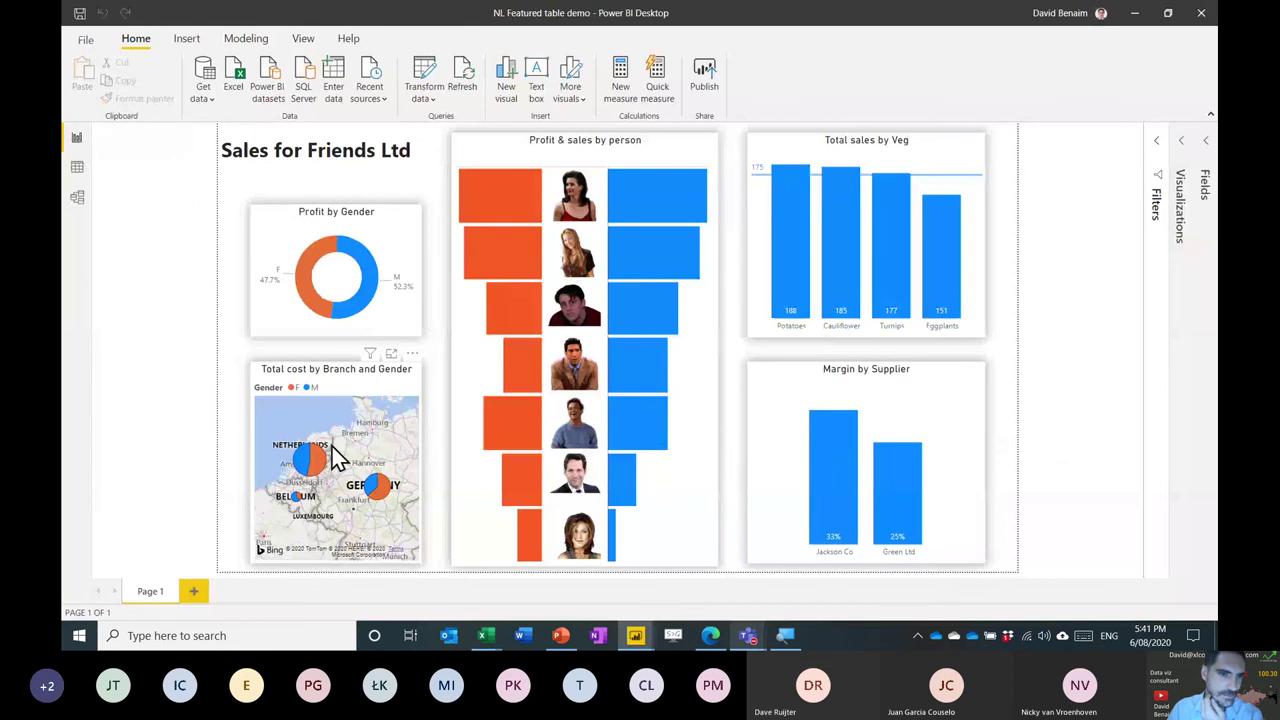
{"action": "left_click", "coordinate": [392, 248]}
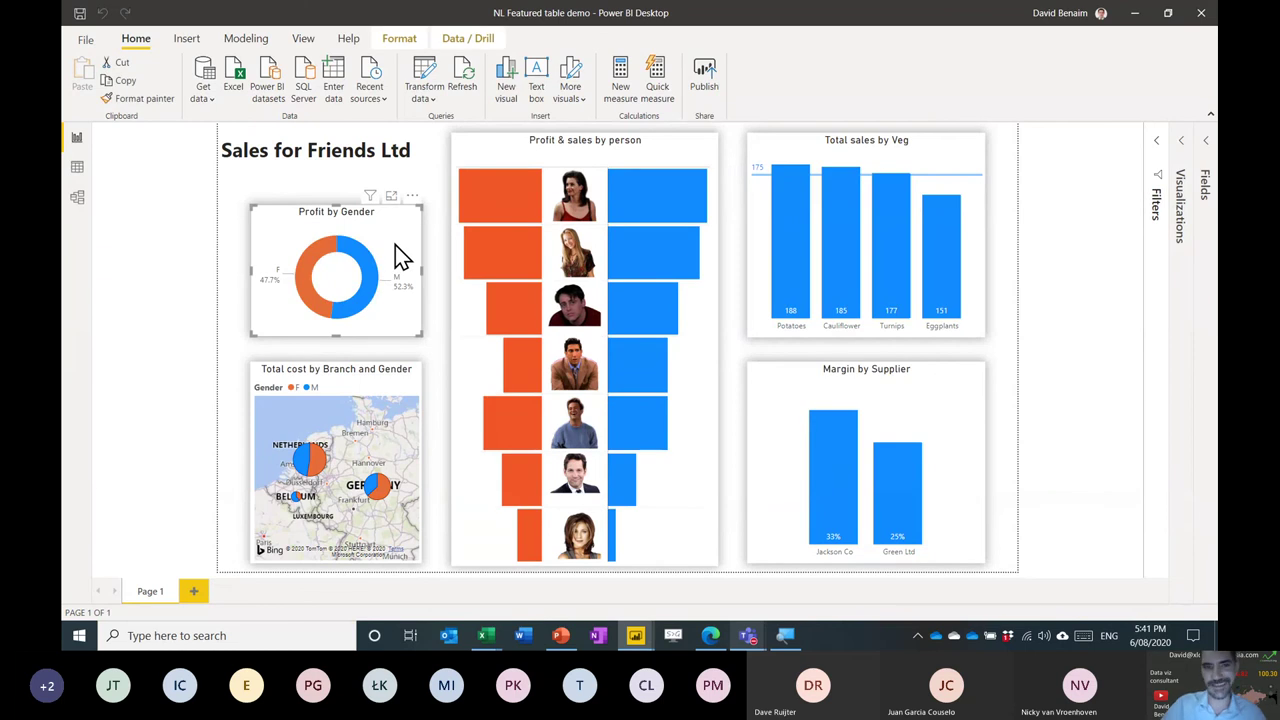
{"action": "key", "text": "alt+Tab"}
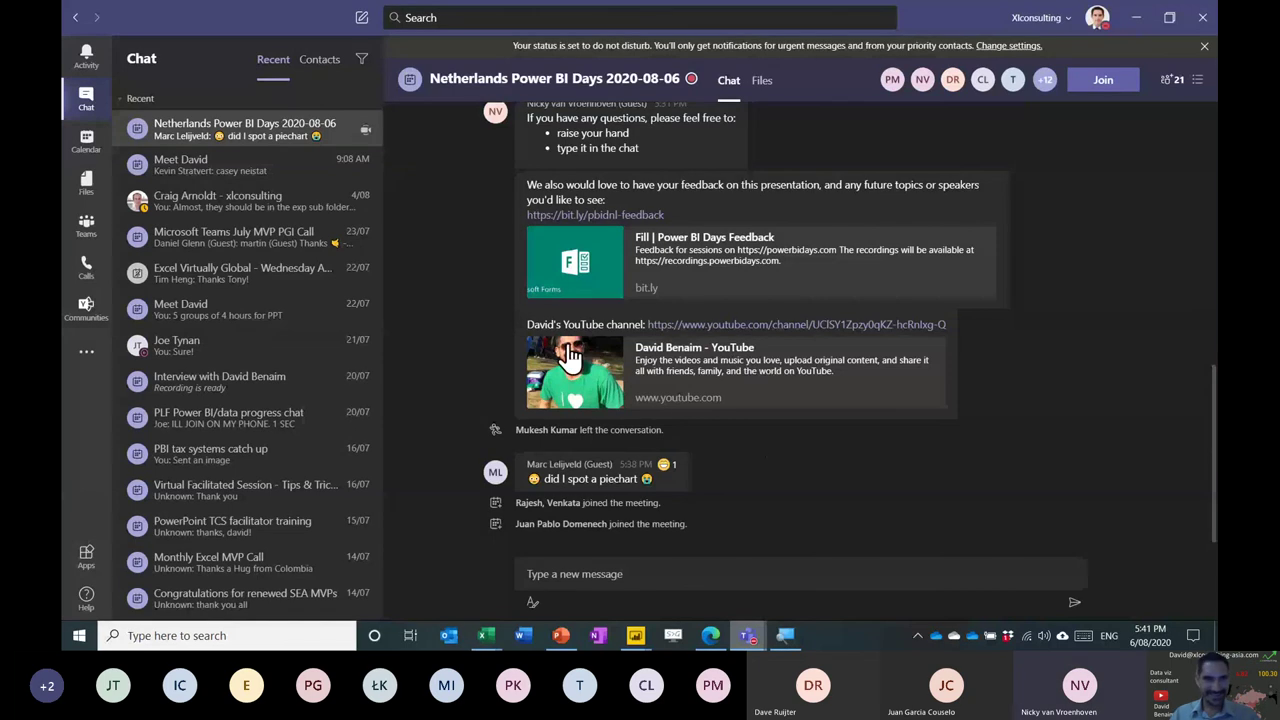
Review earlier messages in the Teams meeting chat, then return to the Sales for Friends Ltd report
{"action": "scroll", "coordinate": [572, 355], "scroll_direction": "up", "scroll_amount": 10}
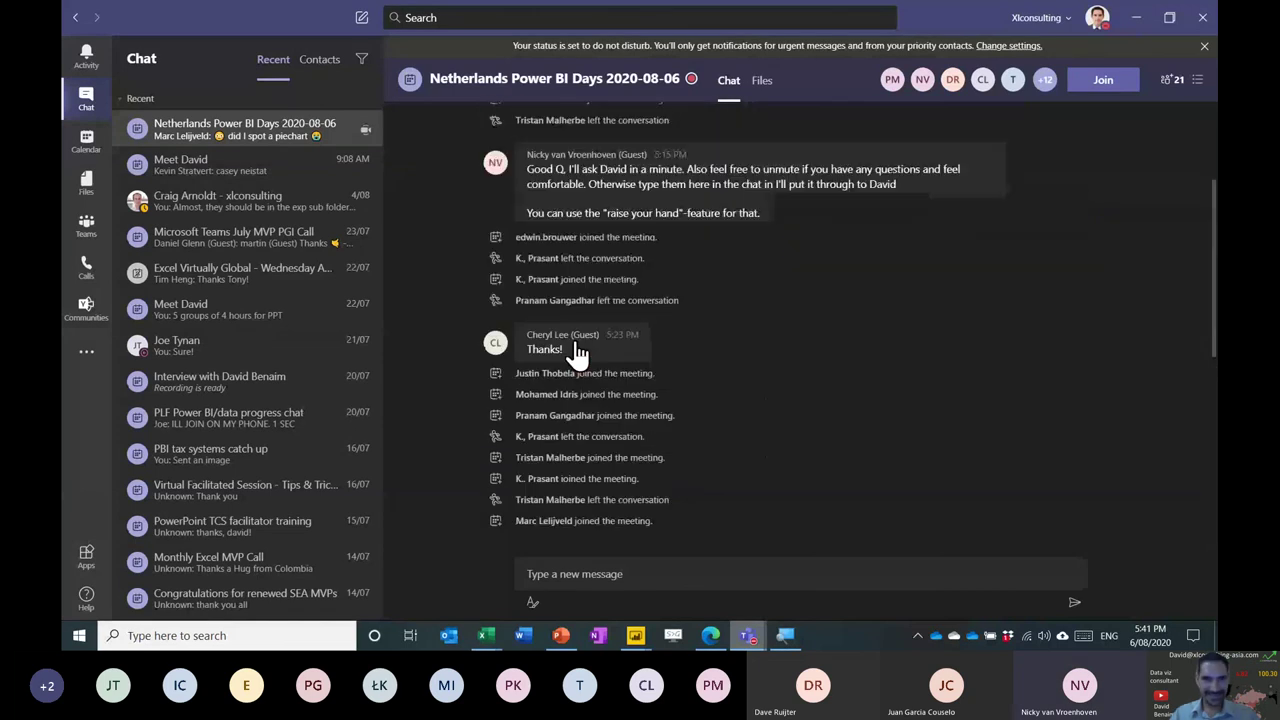
{"action": "scroll", "coordinate": [817, 495], "scroll_direction": "down", "scroll_amount": 10}
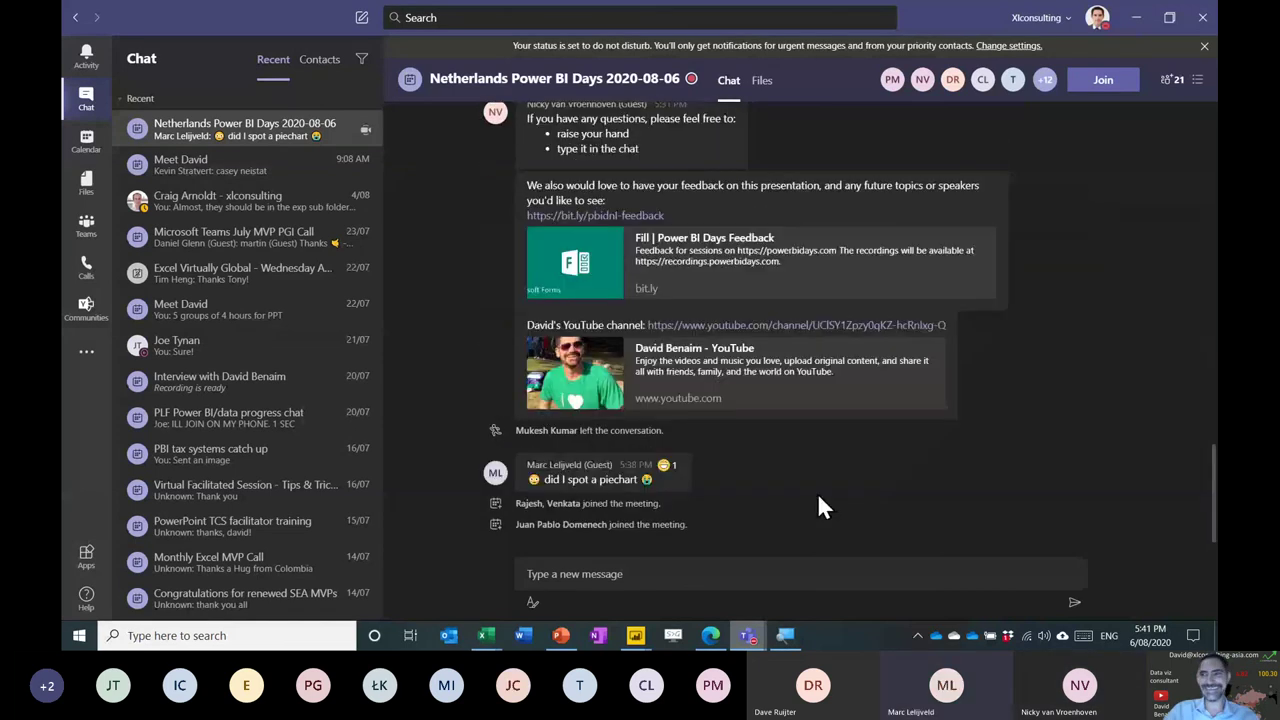
{"action": "key", "text": "alt+Tab"}
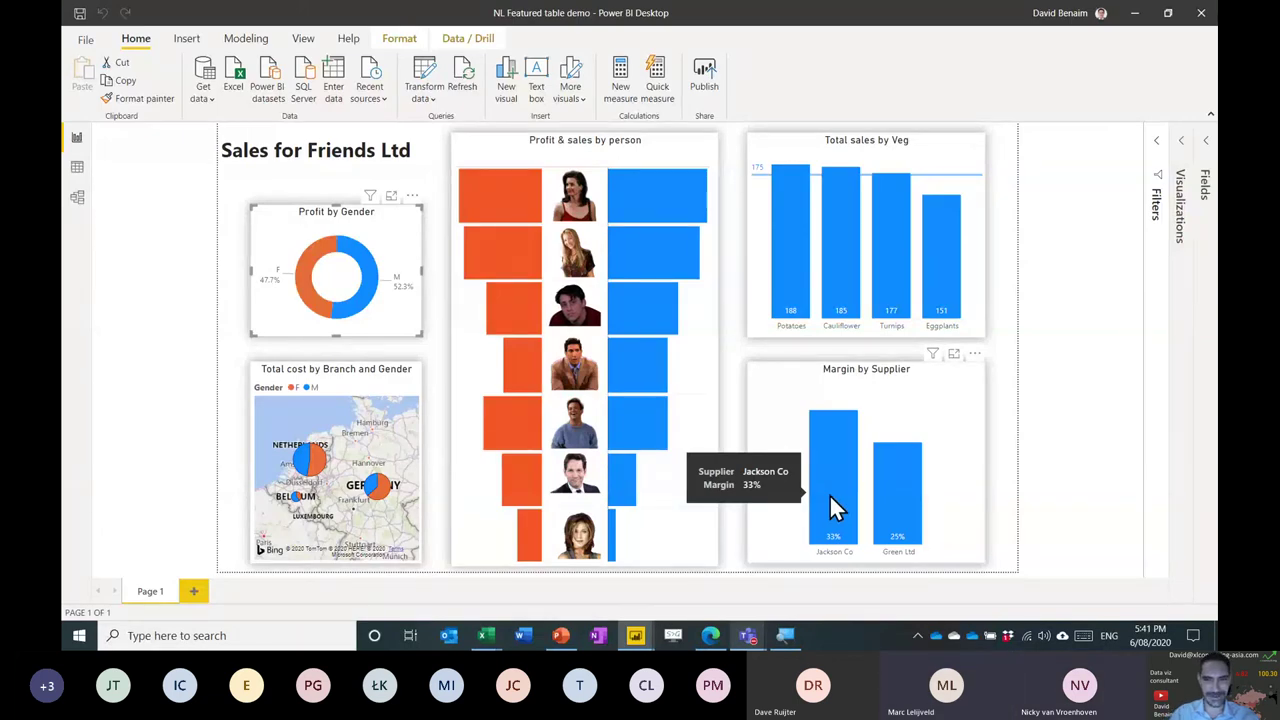
Deselect the Profit by Gender donut, then switch to the Netherlands Power BI Days chat
{"action": "left_click", "coordinate": [986, 520]}
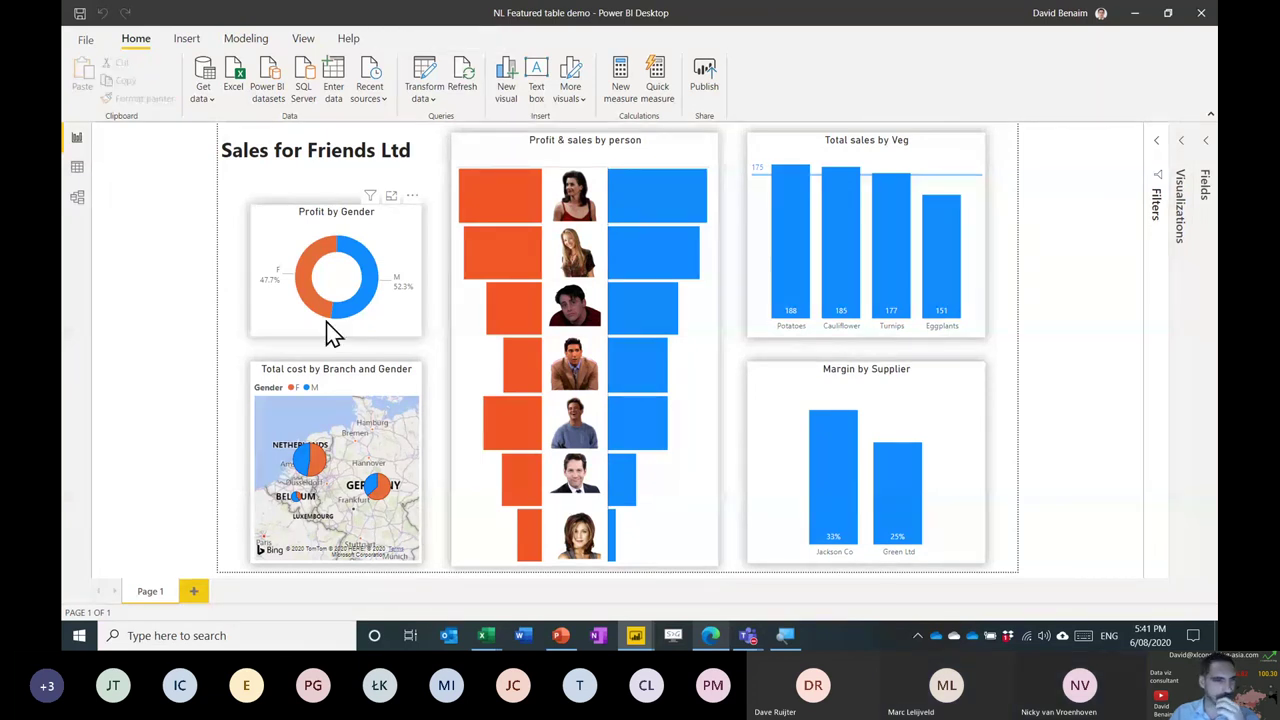
{"action": "mouse_move", "coordinate": [313, 472]}
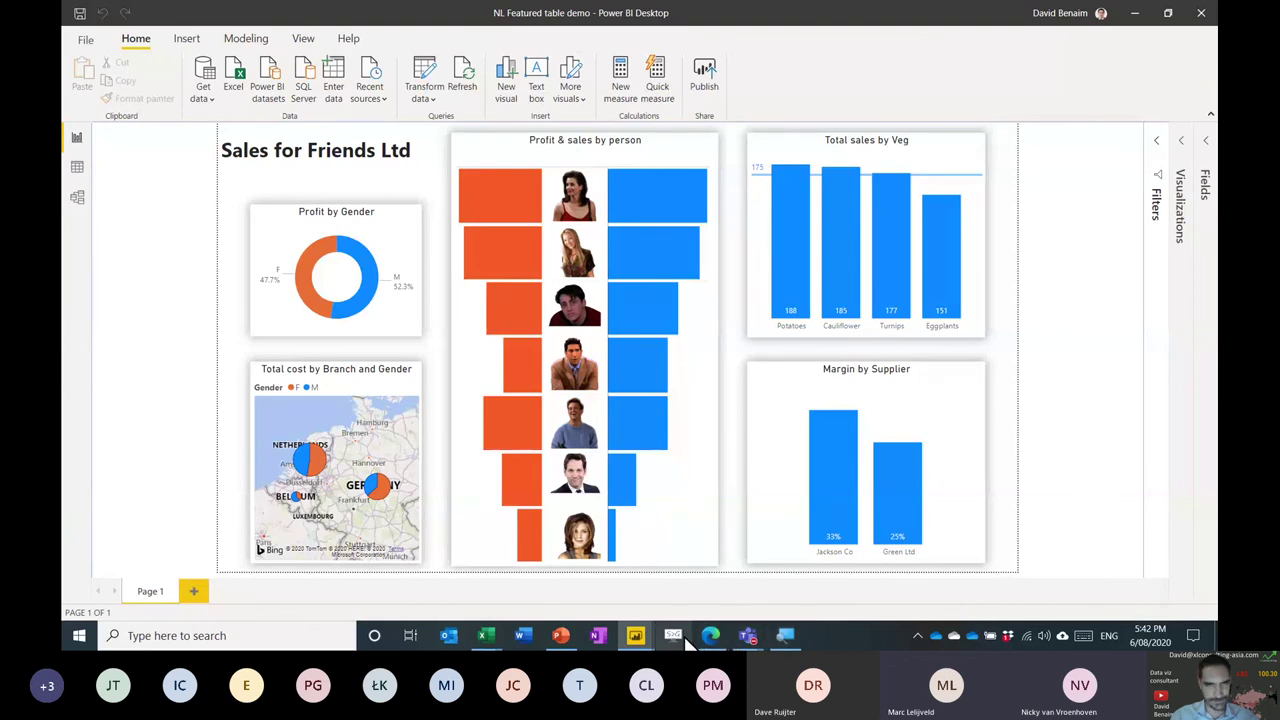
{"action": "key", "text": "alt+Tab"}
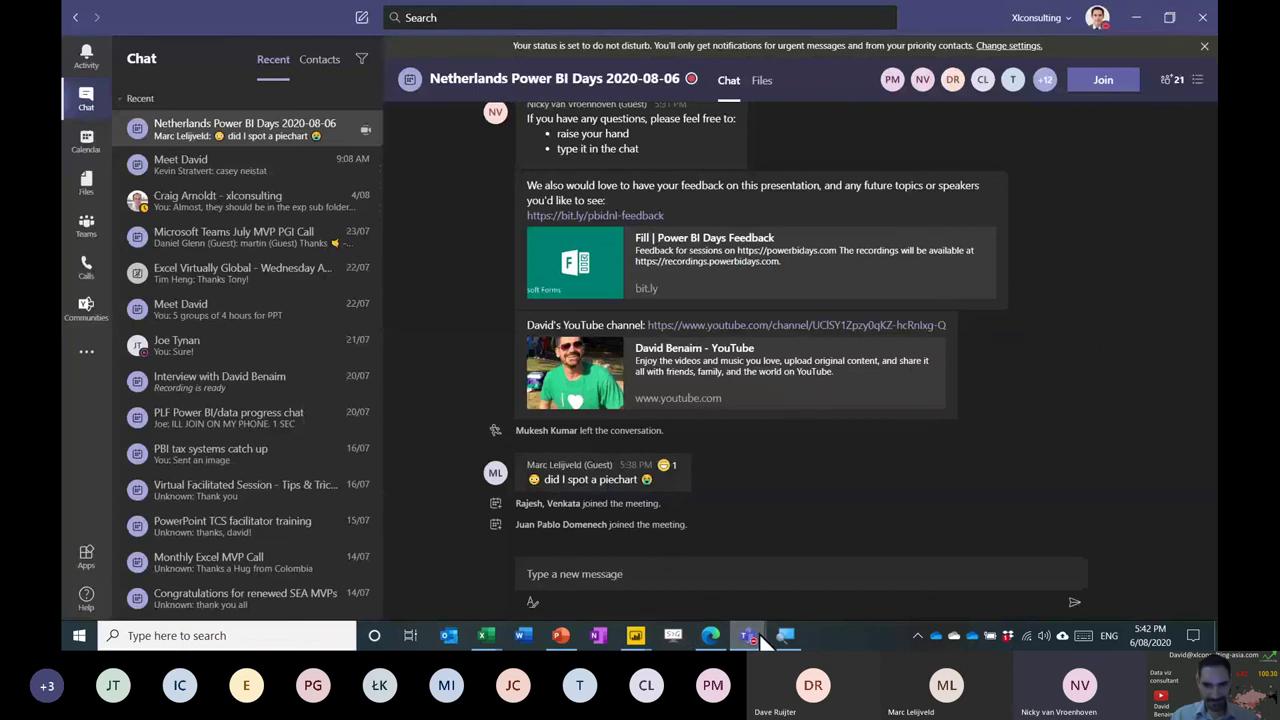
Bring the Netherlands Power BI Days call-in-progress mini-window up over the Teams chat
{"action": "left_click", "coordinate": [749, 644]}
{"action": "left_click", "coordinate": [897, 542]}
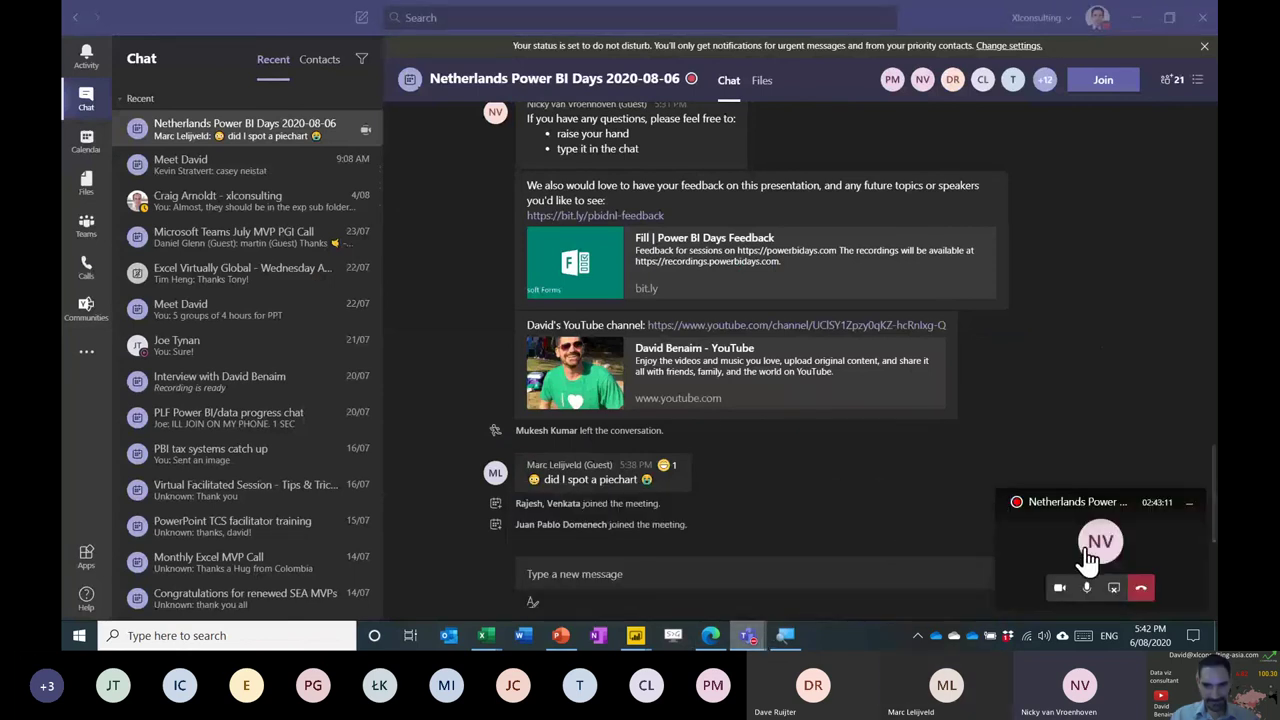
End the screen share to bring back the meeting's participant video grid
{"action": "left_click", "coordinate": [1114, 597]}
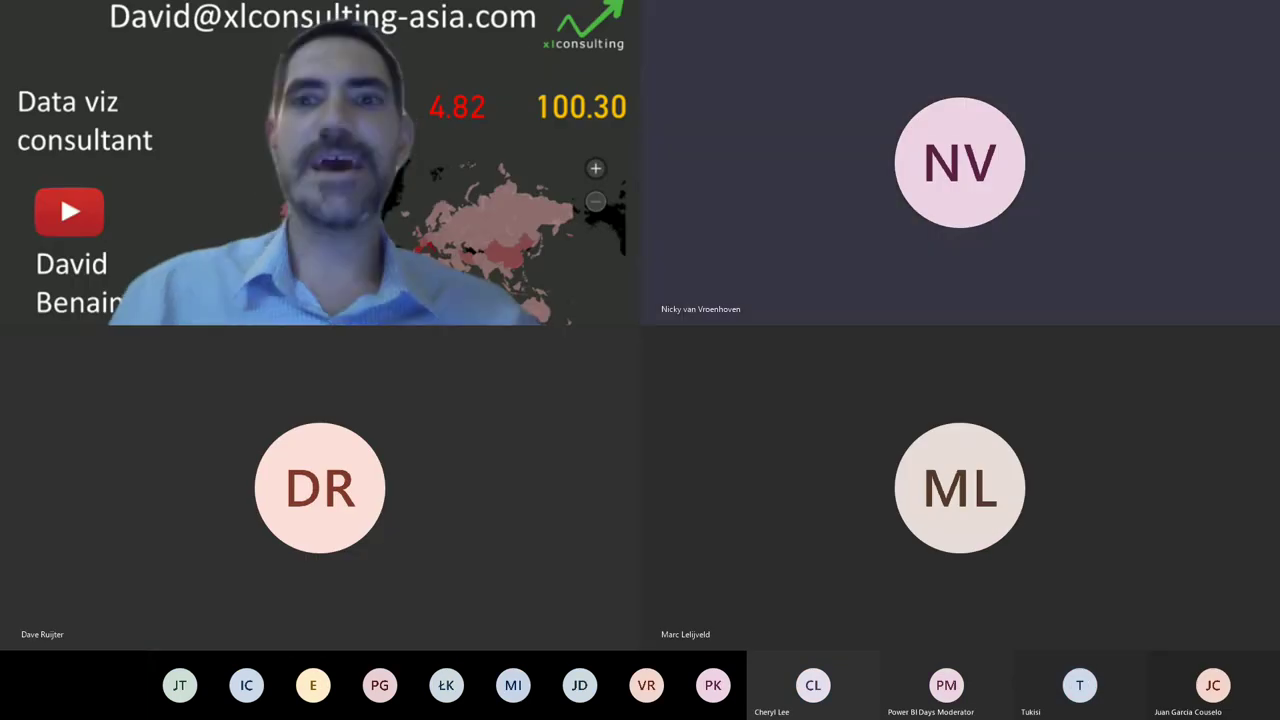